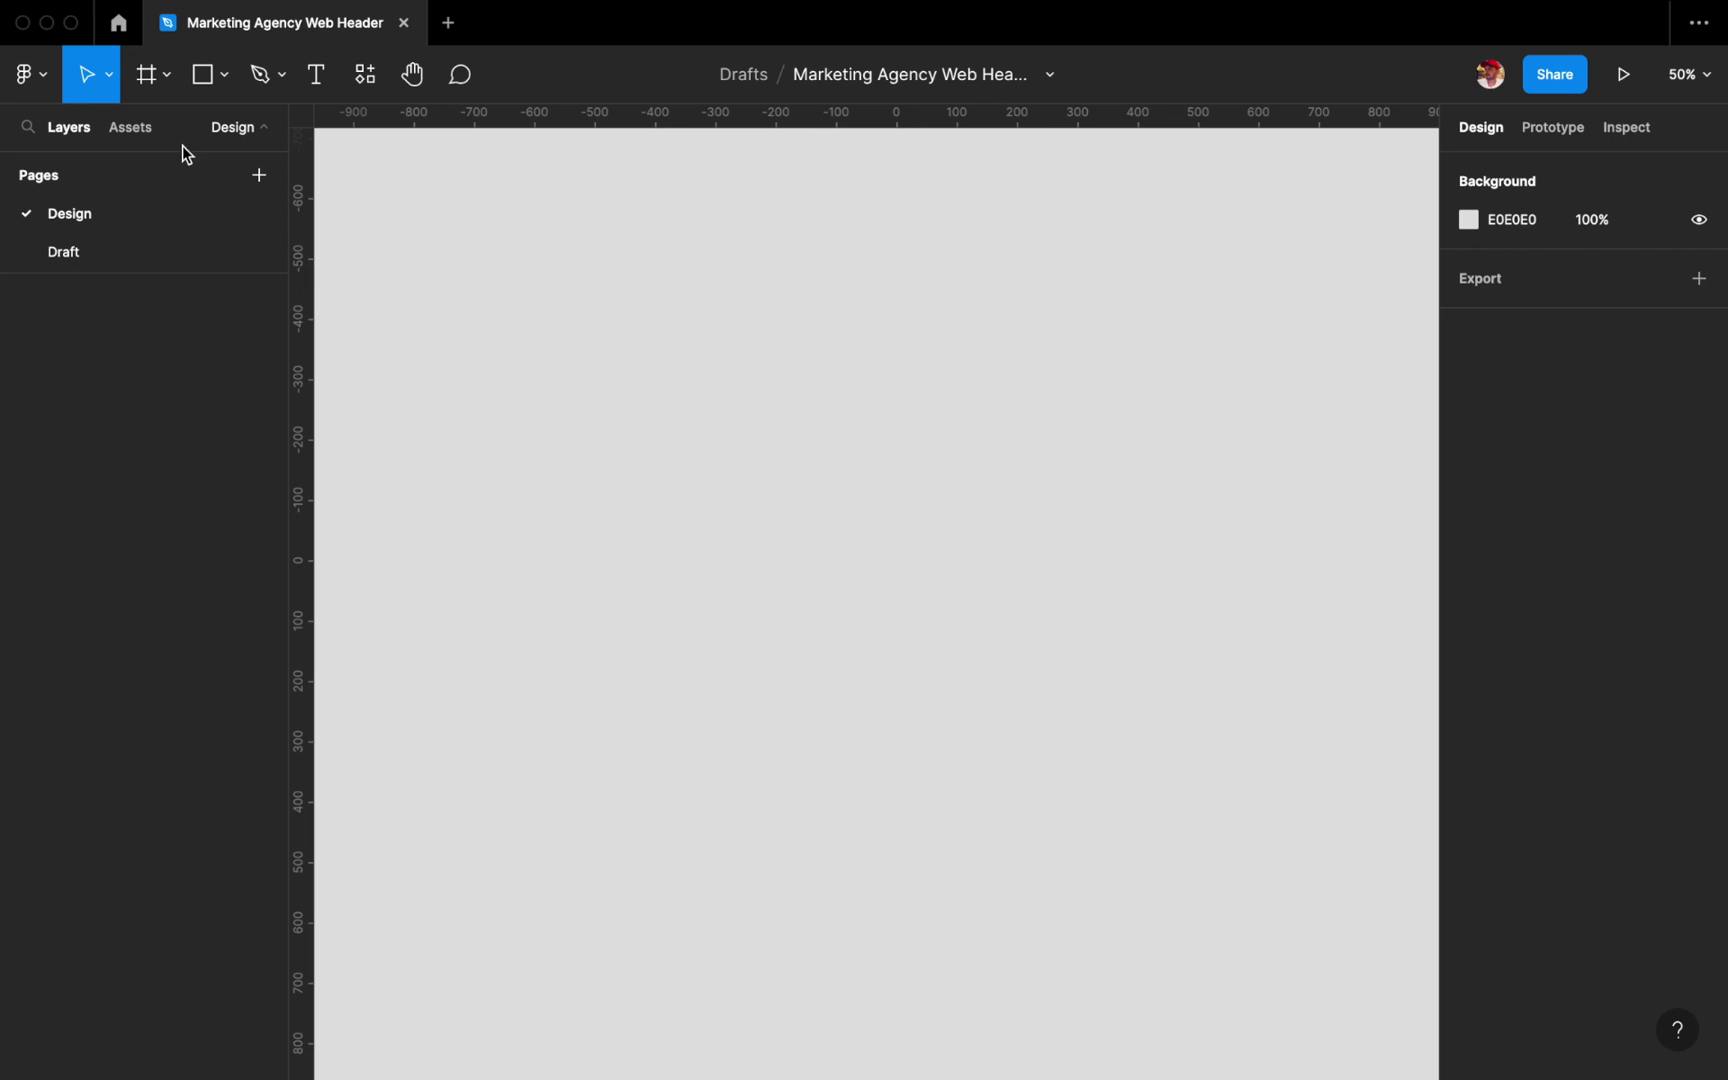
# Create a Desktop frame 960 tall and name it 'Marketing Agency Web Header'.
pyautogui.click(145, 76)
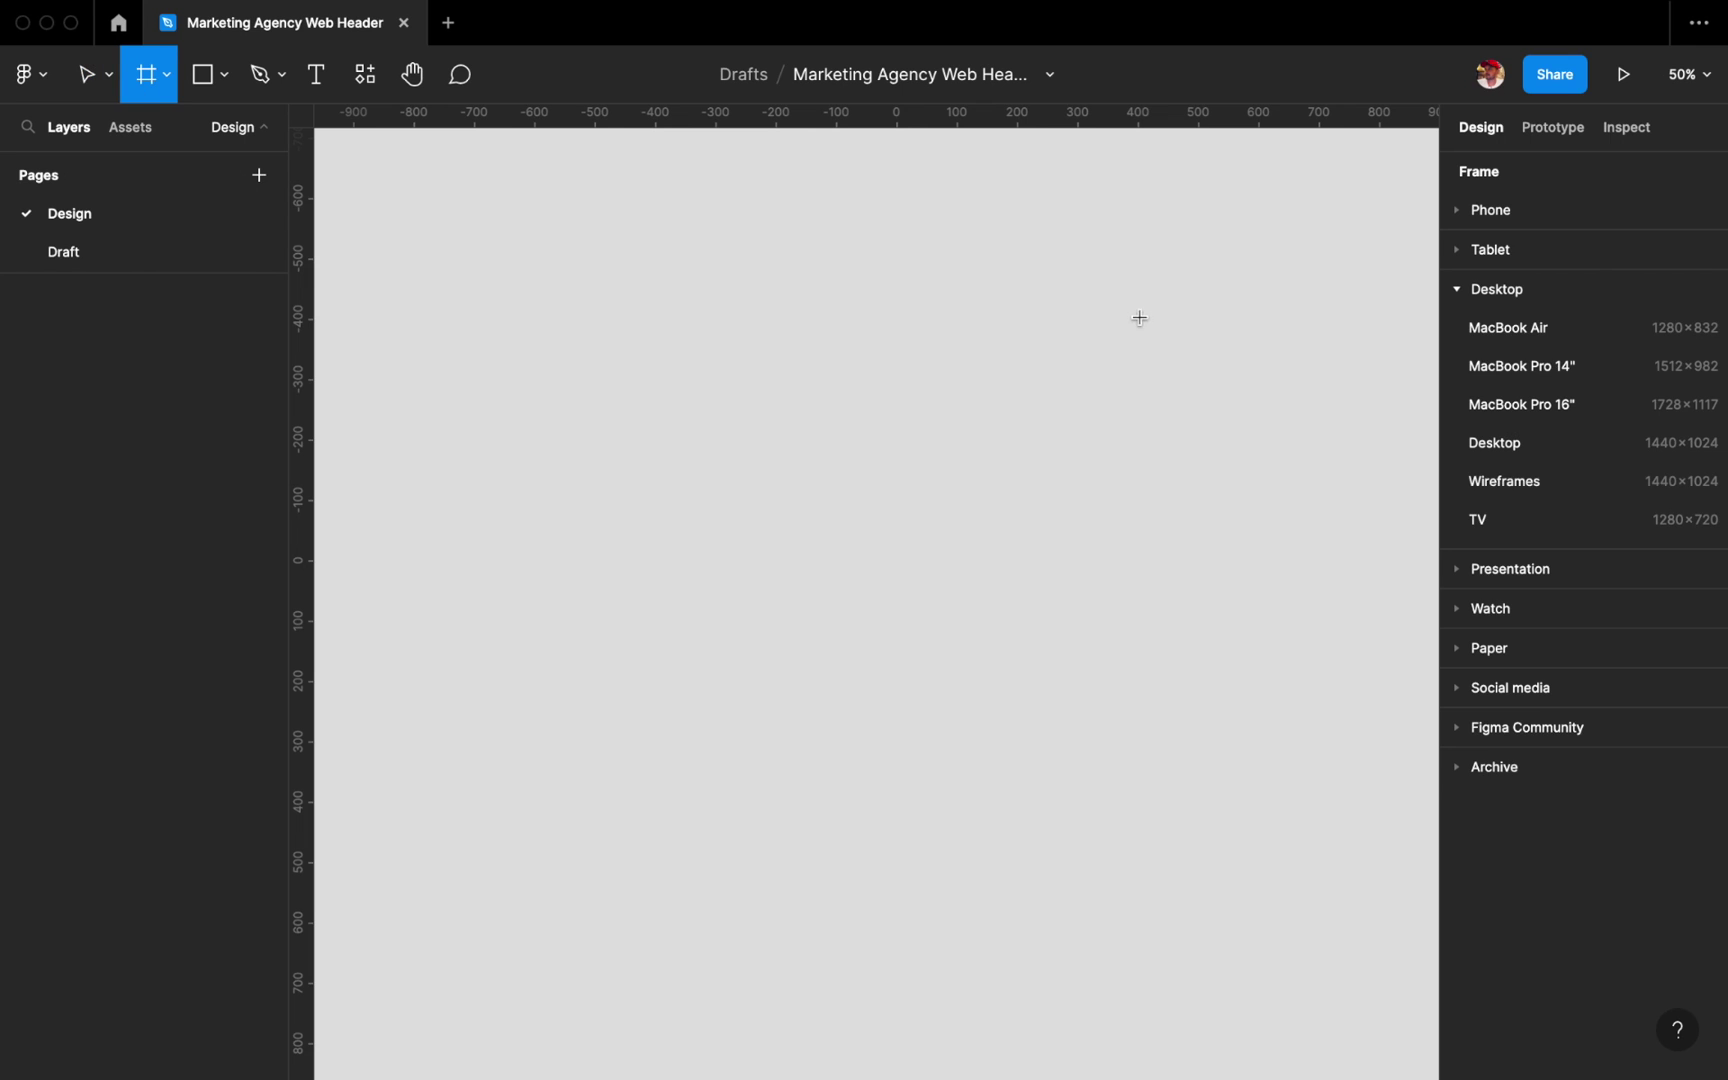
pyautogui.click(1470, 444)
pyautogui.moveTo(756, 896); pyautogui.dragTo(777, 853)
pyautogui.press('Return')
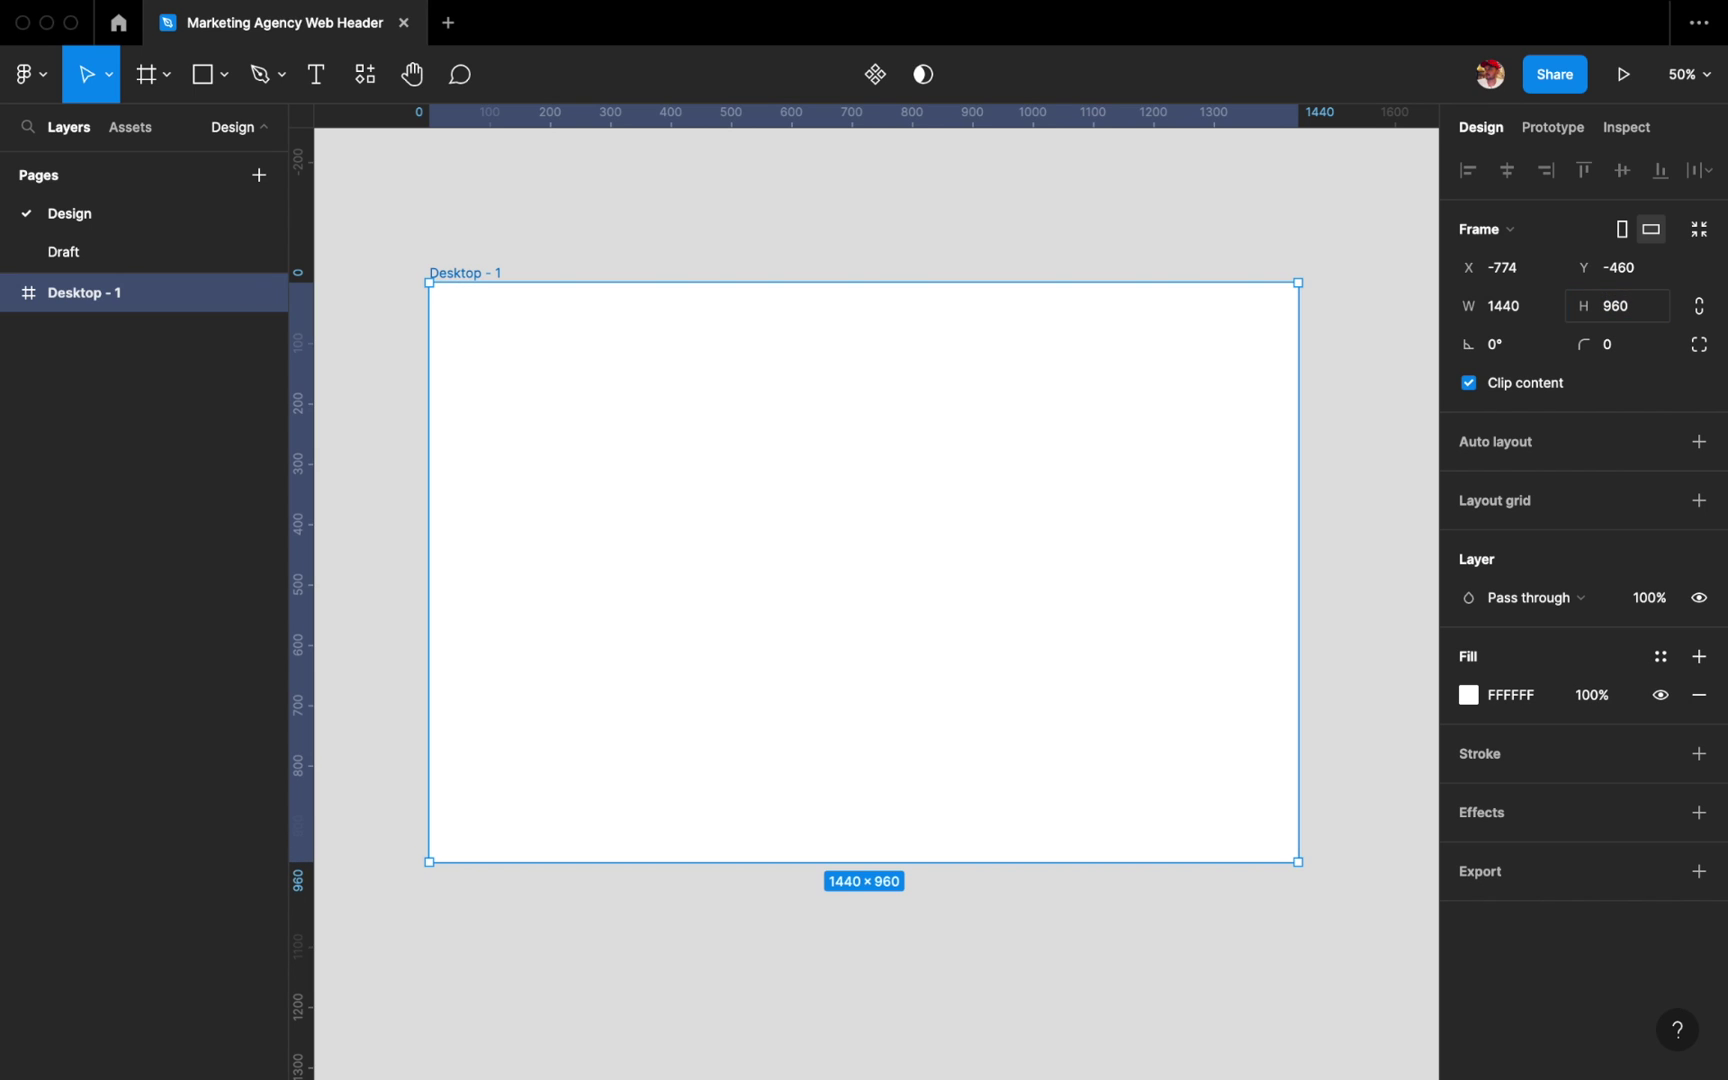
pyautogui.click(800, 175)
pyautogui.press('Return')
pyautogui.doubleClick(505, 274)
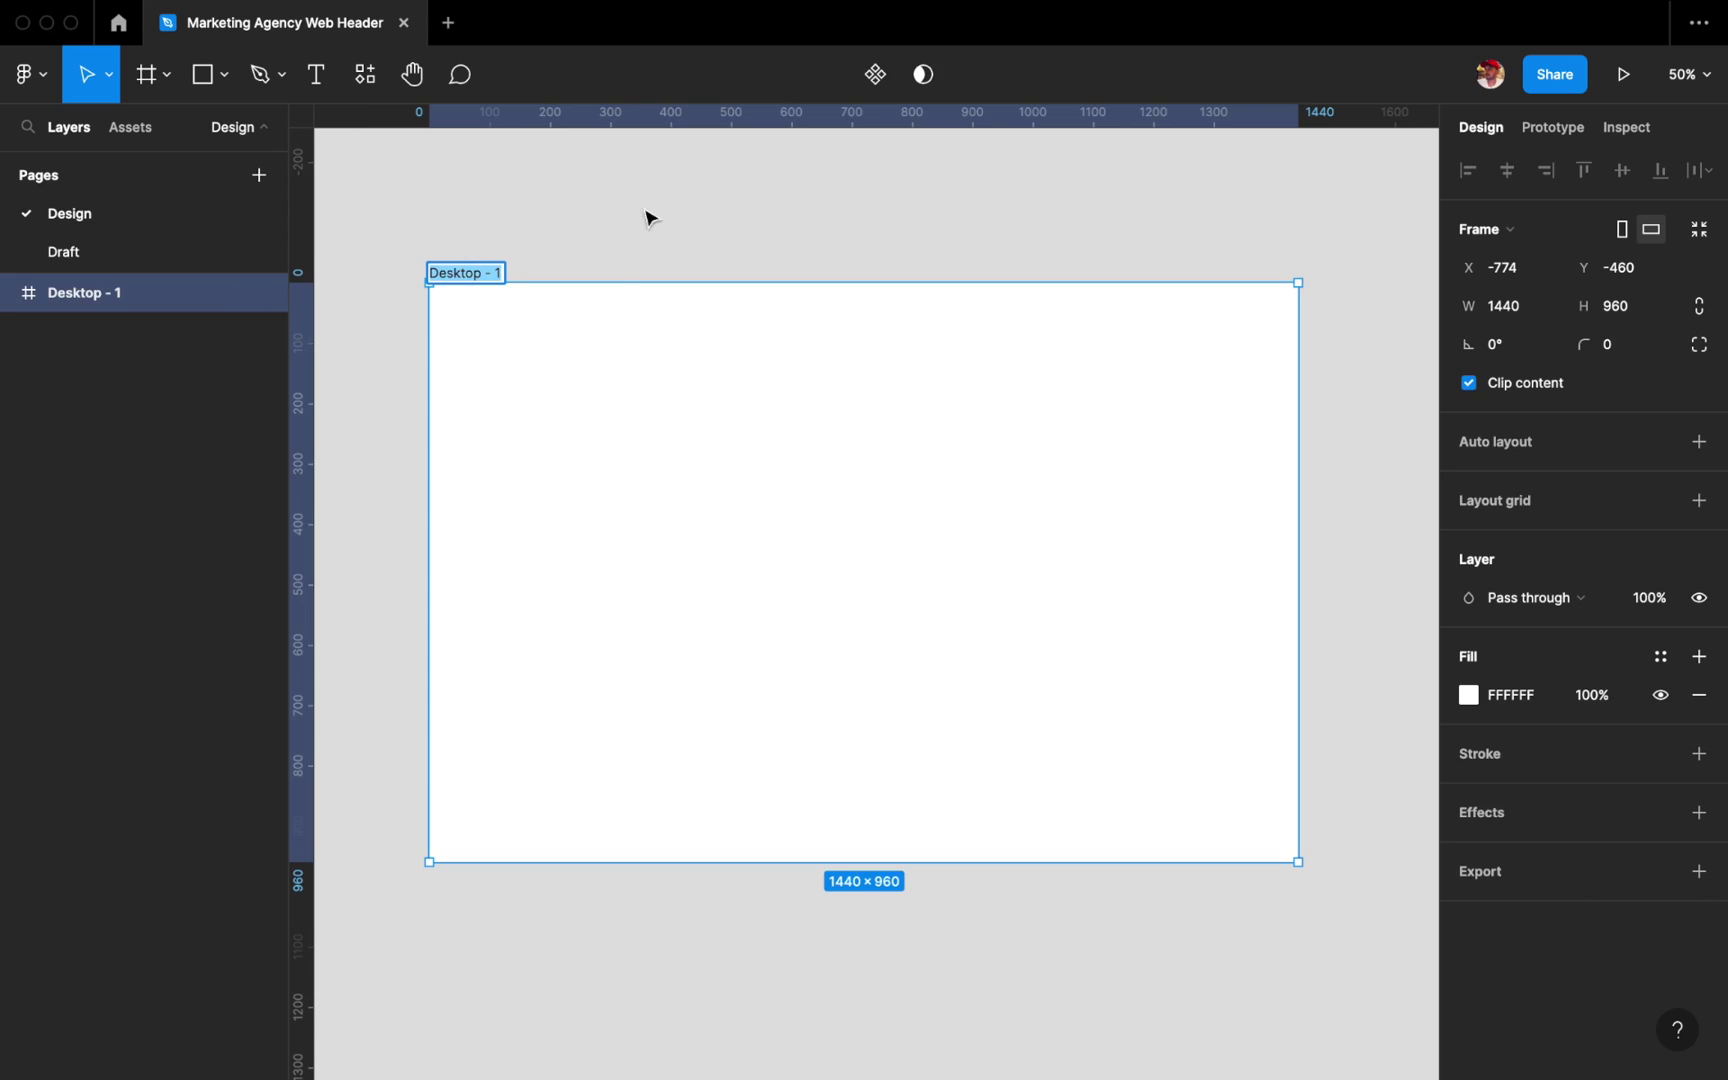
pyautogui.write('Marketing Agency Web Header')
pyautogui.press('Return')
pyautogui.click(722, 189)
# Give the header frame a 12-column layout grid with 120 margins.
pyautogui.scroll(-1, 644, 278)
pyautogui.click(800, 370)
pyautogui.click(1495, 500)
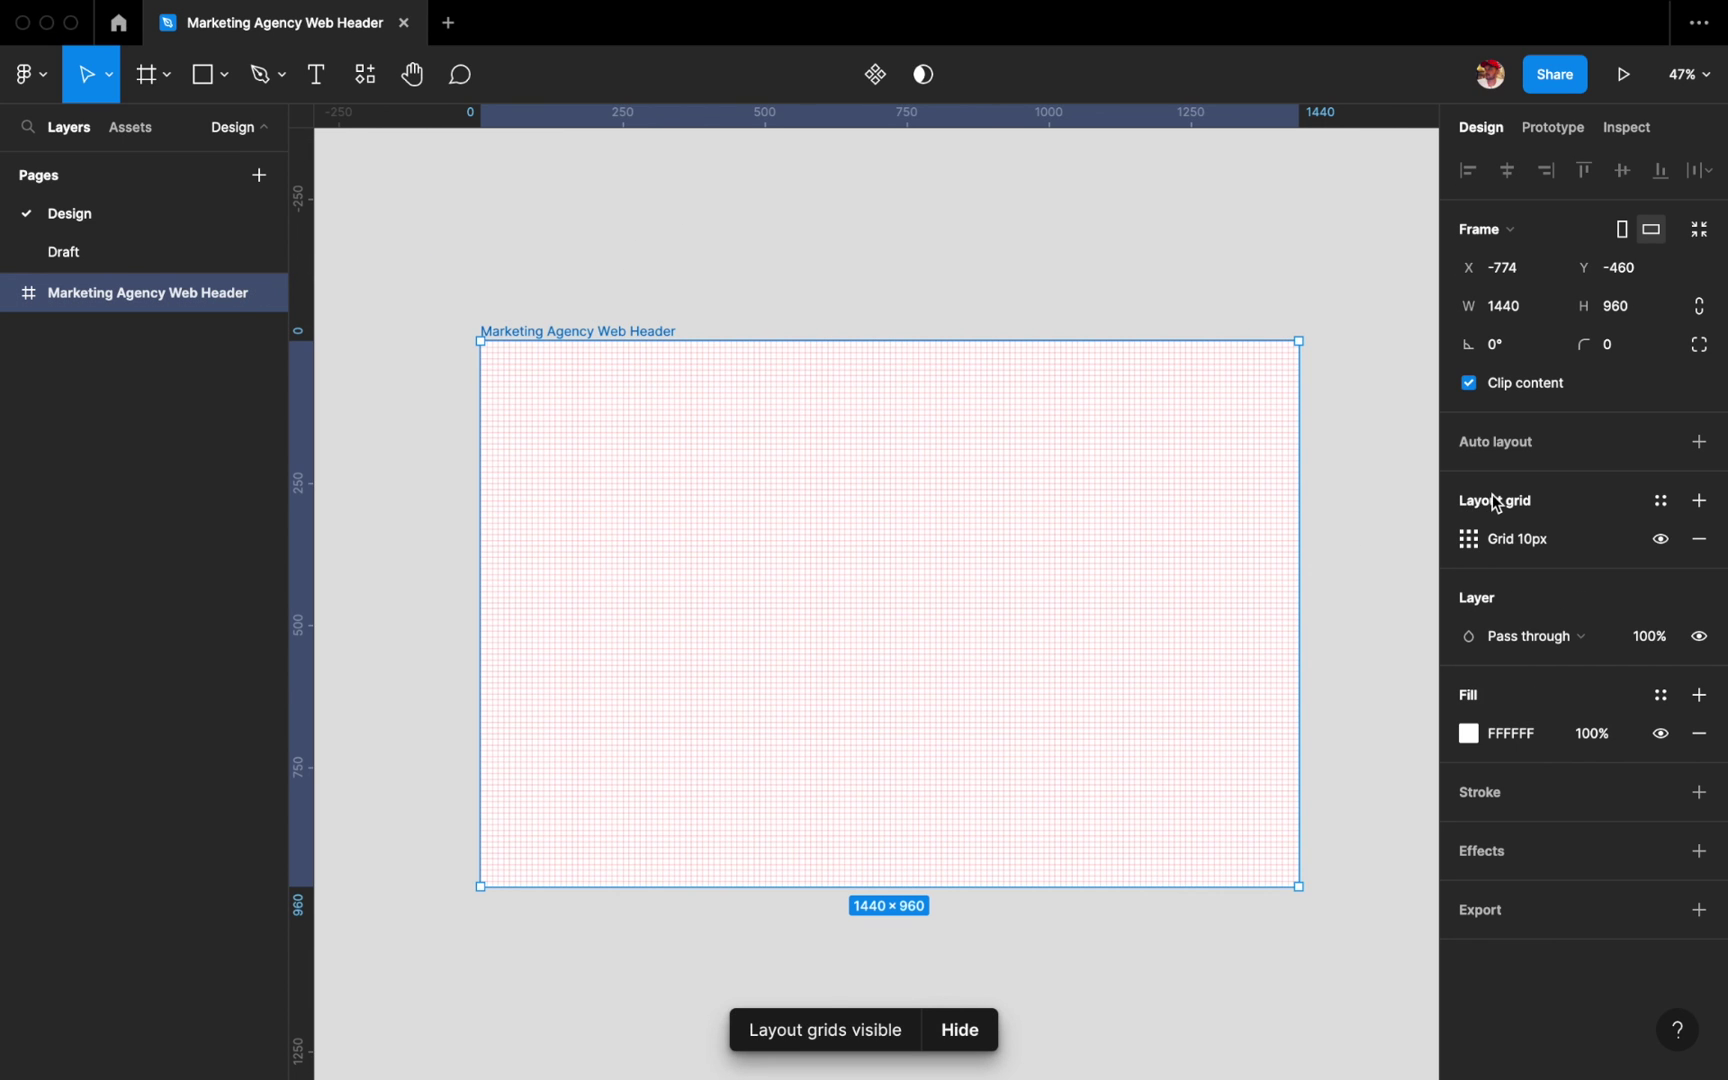
pyautogui.click(1469, 540)
pyautogui.click(1245, 545)
pyautogui.write('12')
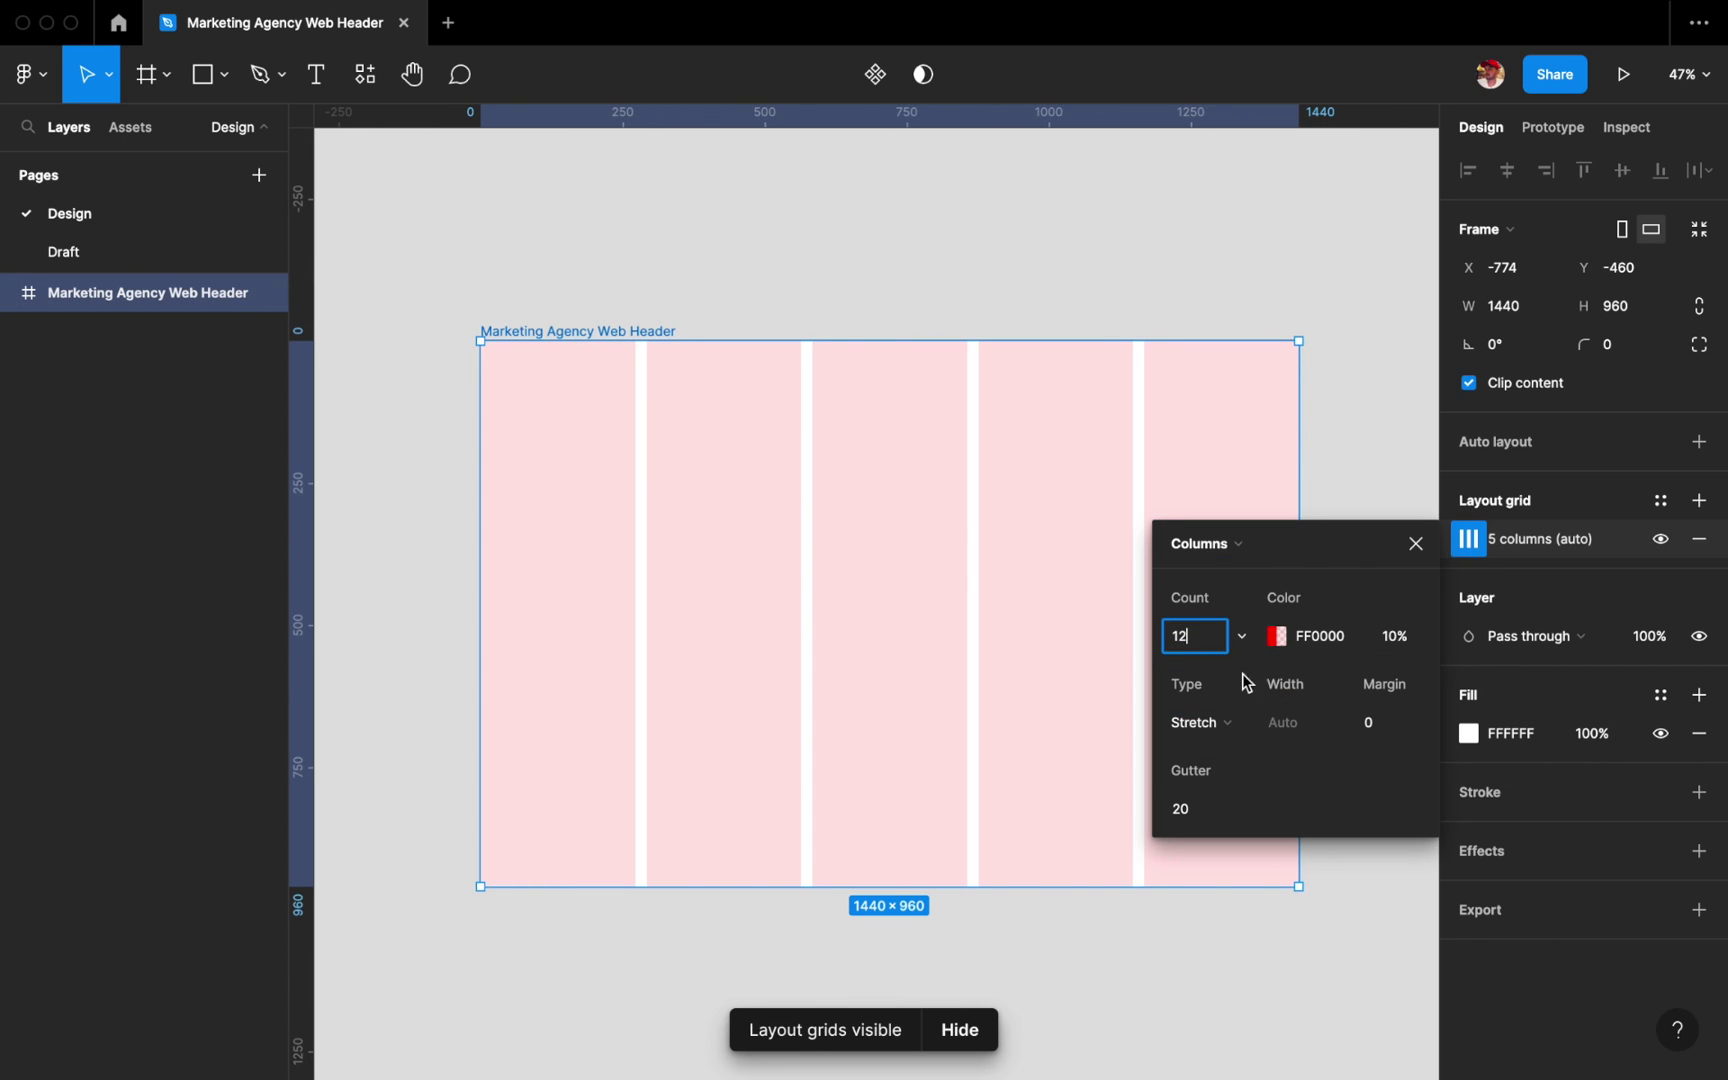
pyautogui.click(1386, 726)
pyautogui.press('Return')
pyautogui.click(1415, 543)
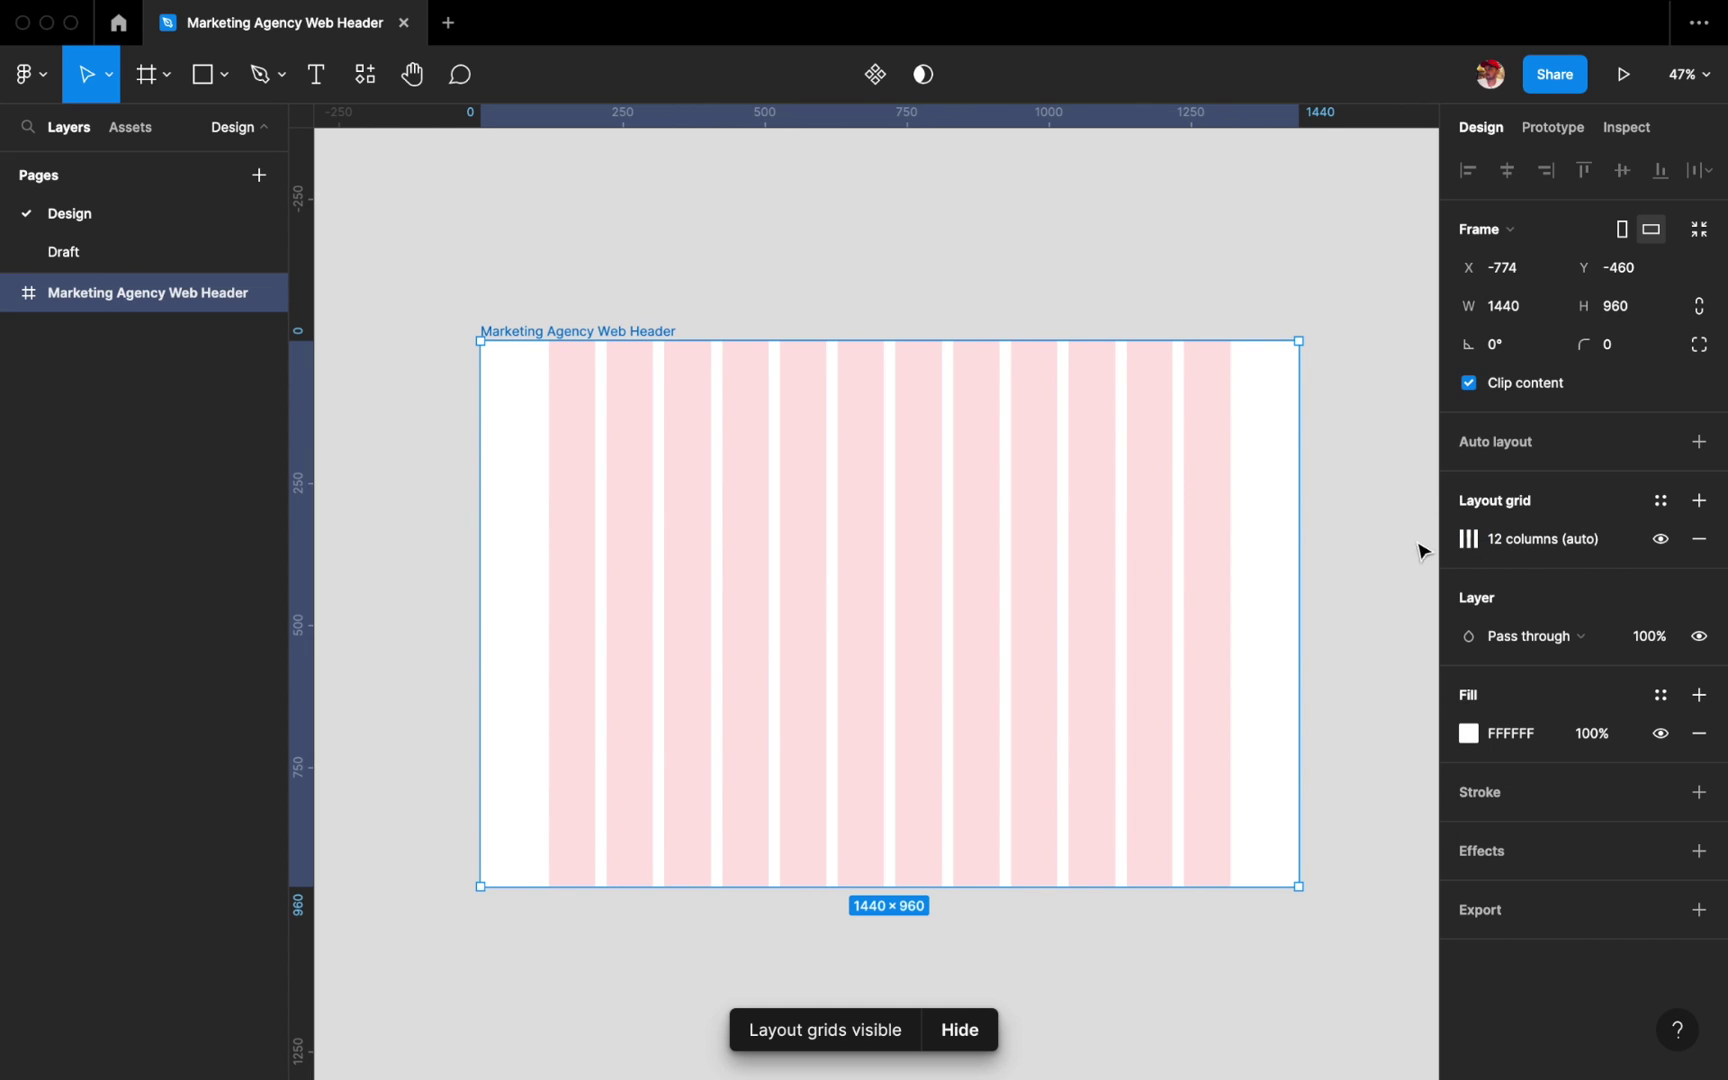
# Paste the Mänkō logo text into the header frame.
pyautogui.click(545, 292)
pyautogui.click(512, 340)
pyautogui.write('Mänkō')
pyautogui.keyDown('ctrl'); pyautogui.scroll(5, 505, 360); pyautogui.keyUp('ctrl')
# Move the Mänkō logo to the left margin and duplicate it as an About label.
pyautogui.moveTo(512, 352)
pyautogui.mouseDown()
pyautogui.moveTo(615, 403)
pyautogui.moveTo(538, 340)
pyautogui.mouseUp()
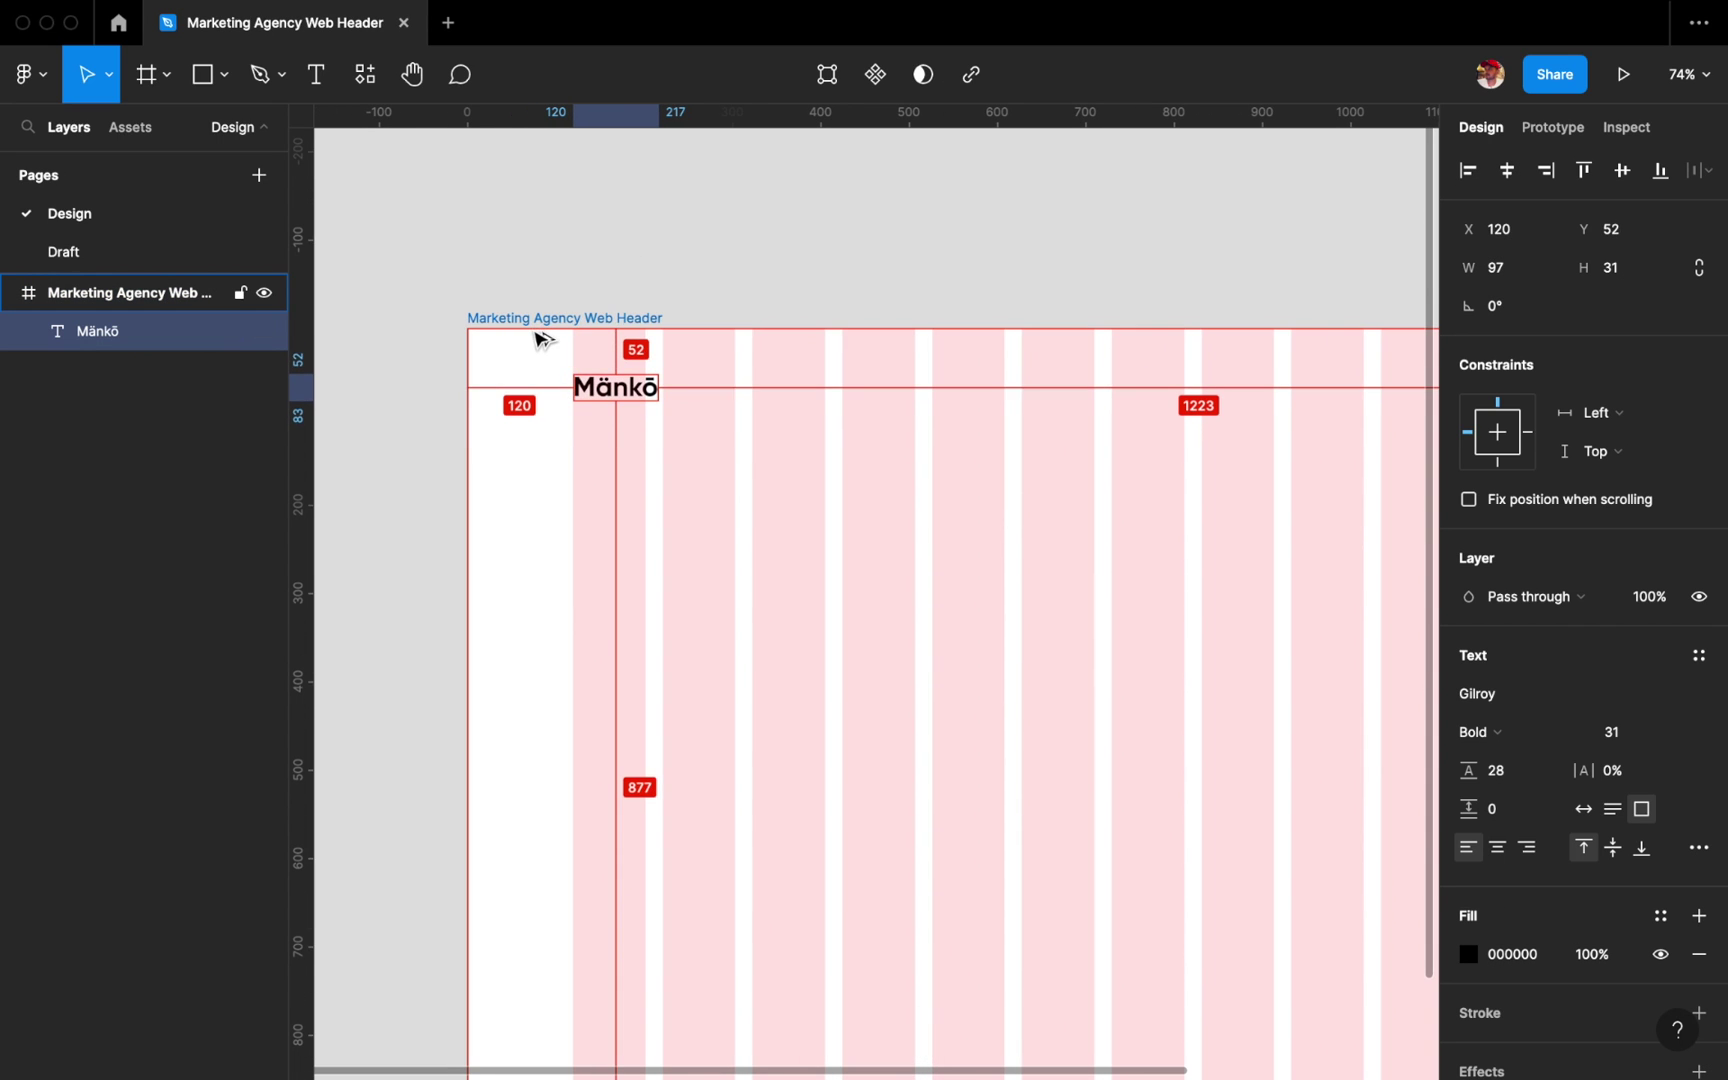
pyautogui.scroll(-5, 538, 340)
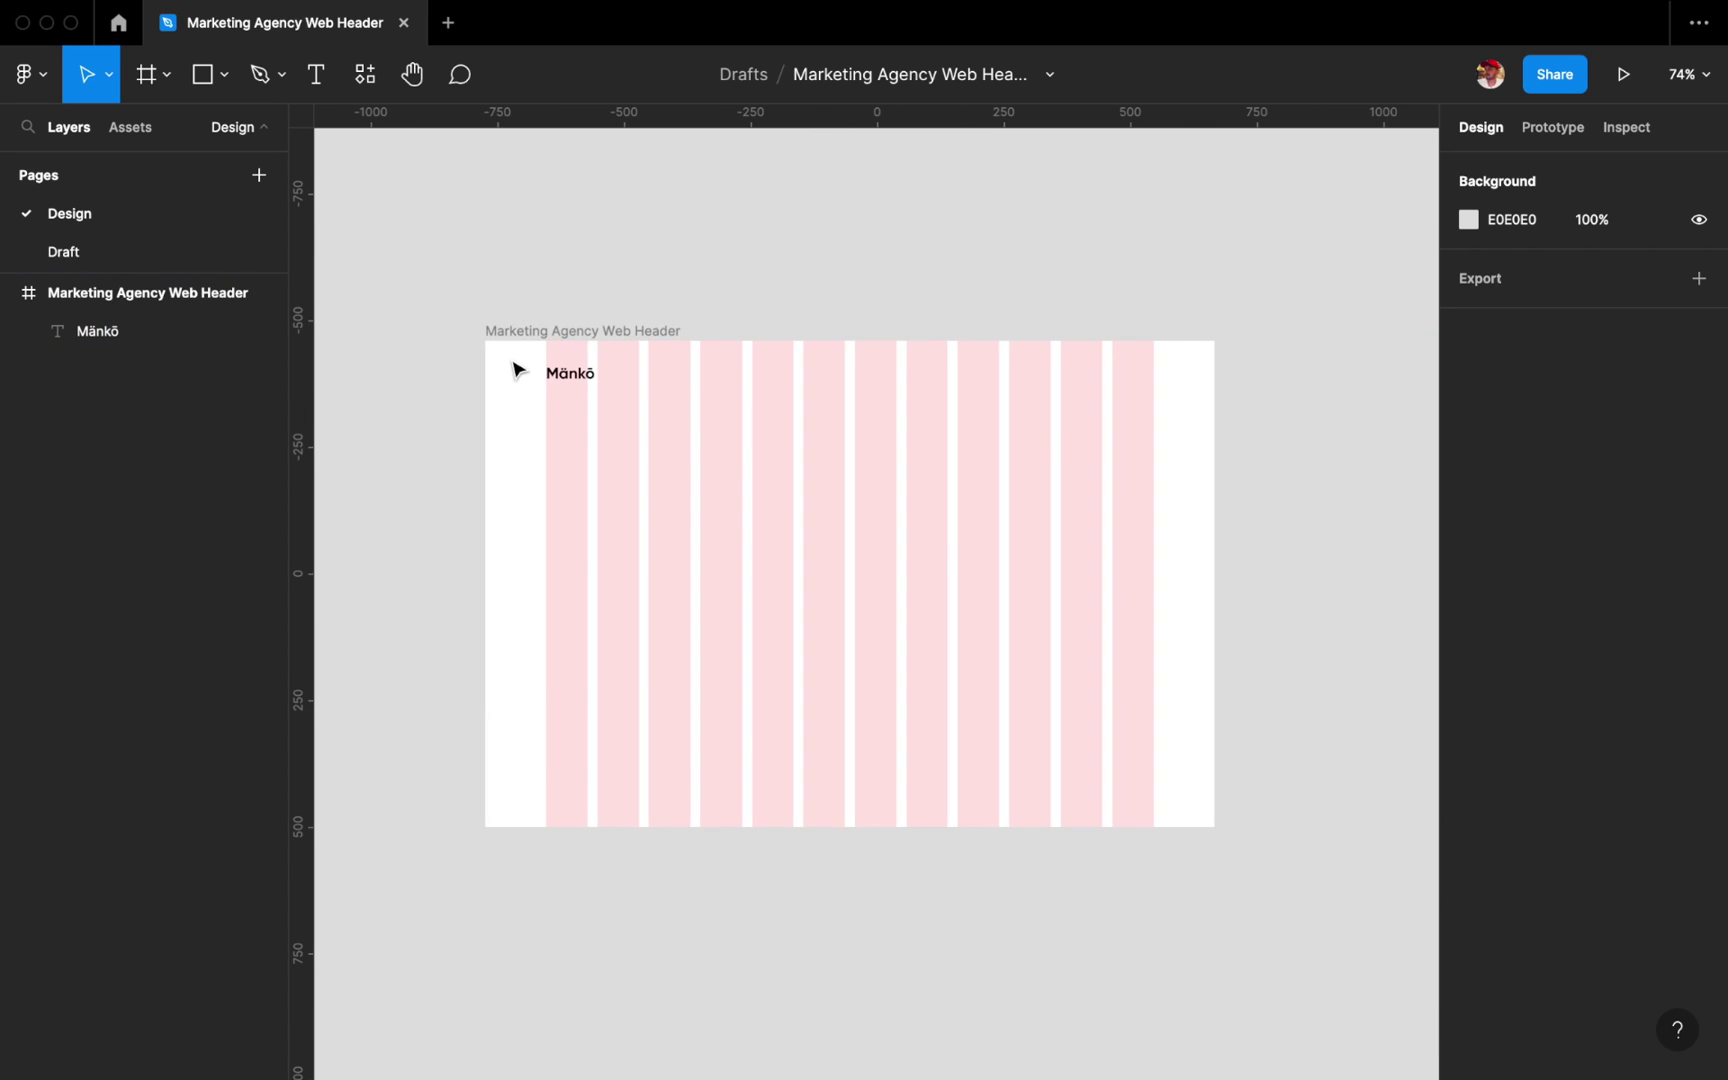
pyautogui.scroll(3, 600, 260)
pyautogui.moveTo(561, 416)
pyautogui.keyDown('alt'); pyautogui.mouseDown()
pyautogui.moveTo(705, 350)
pyautogui.moveTo(700, 425)
pyautogui.mouseUp(); pyautogui.keyUp('alt')
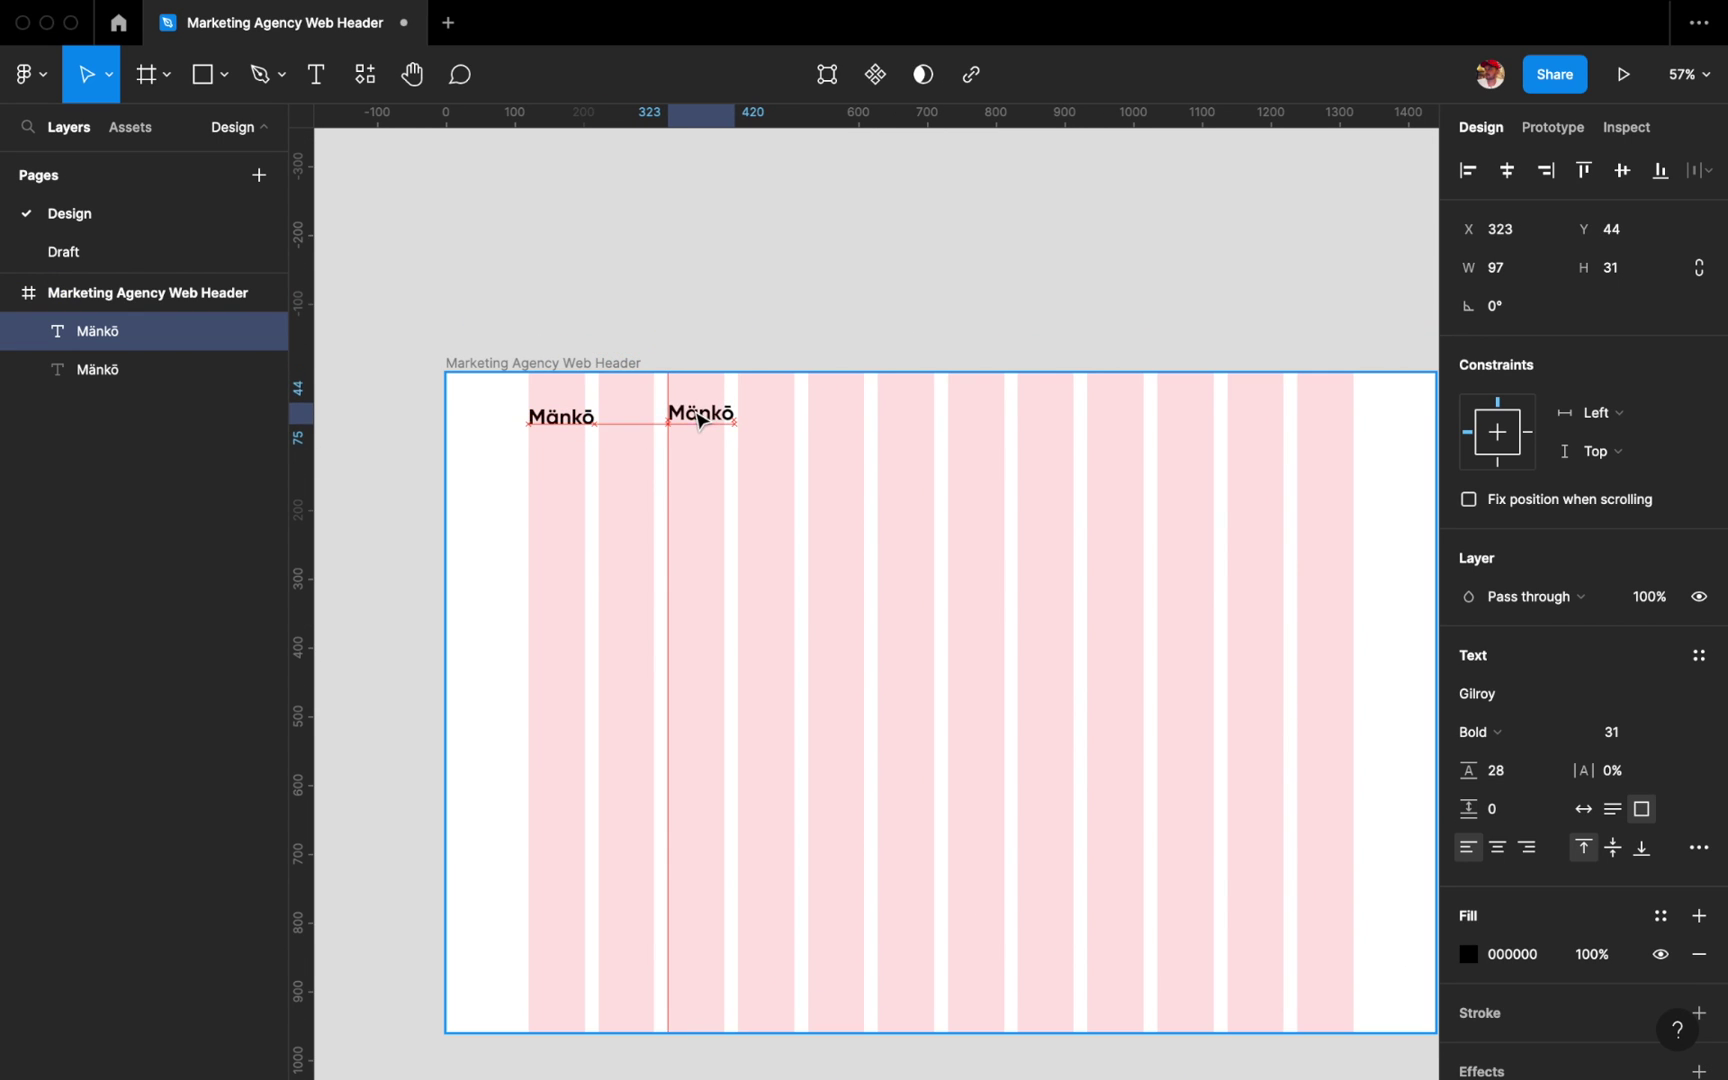
pyautogui.scroll(2, 700, 425)
pyautogui.doubleClick(694, 416)
pyautogui.write('About')
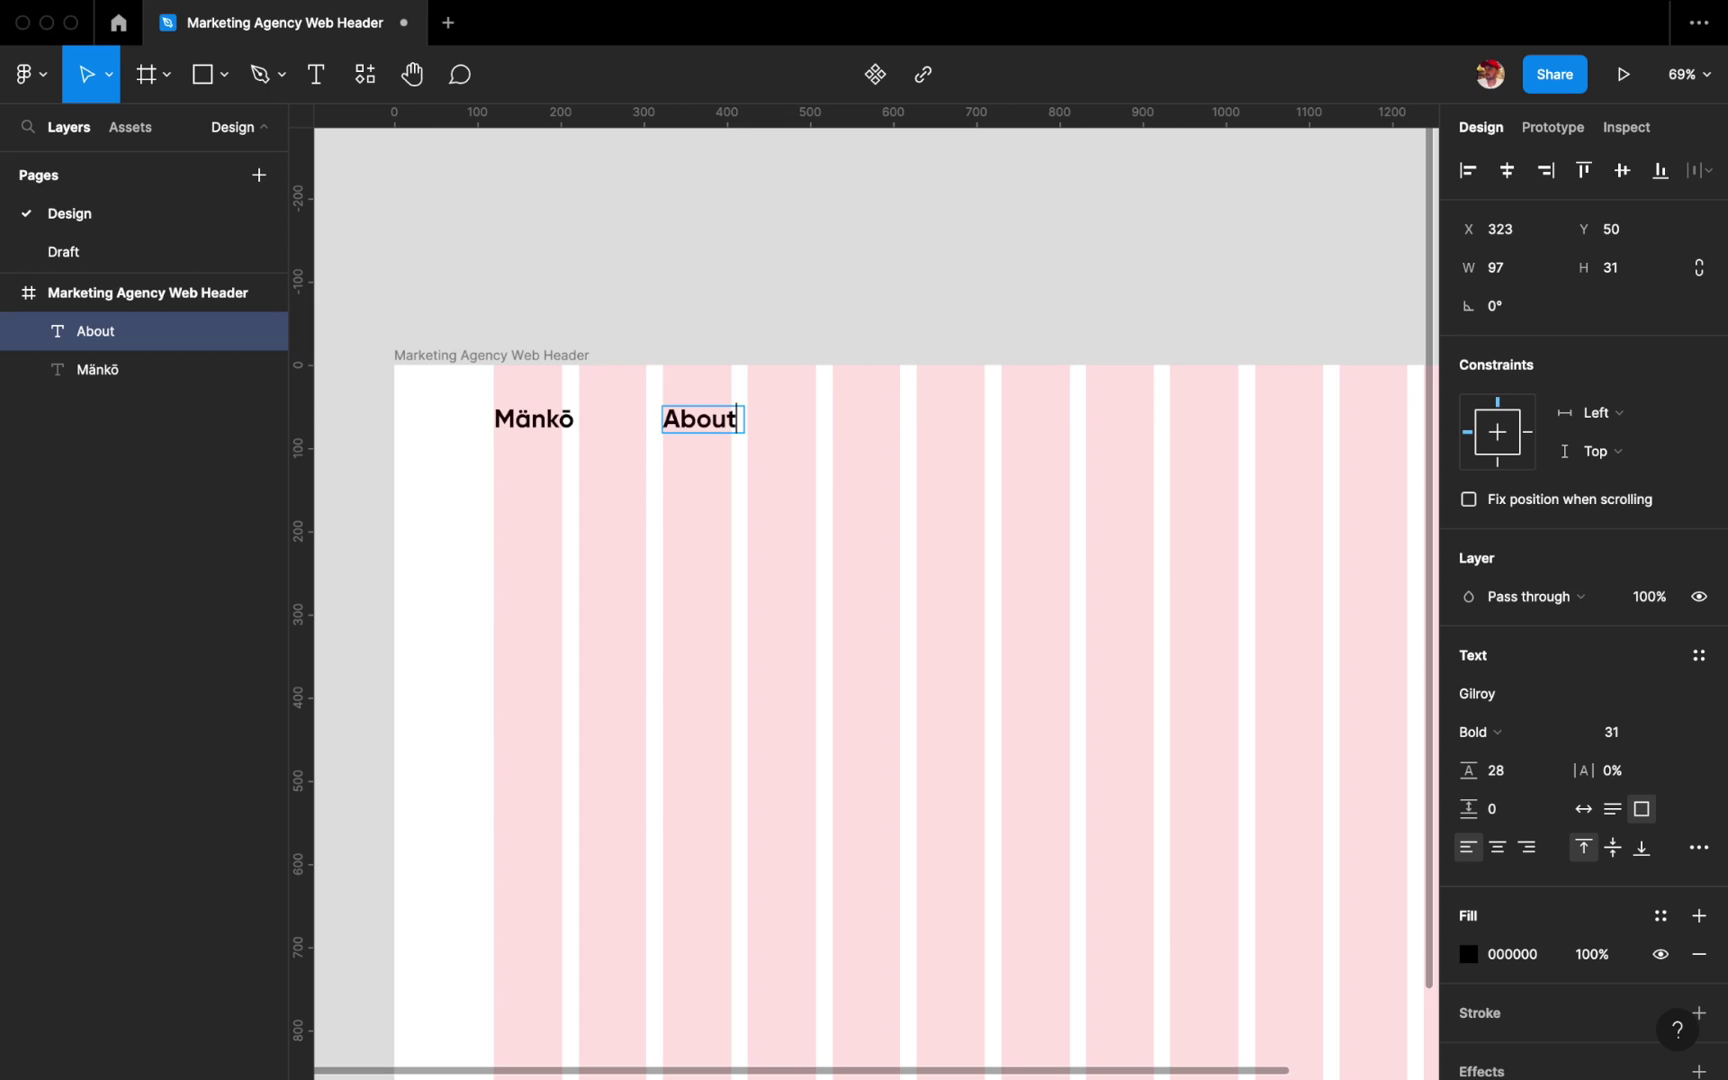
pyautogui.press('Escape')
# Style the About label at font size 16 in Medium weight.
pyautogui.click(1518, 778)
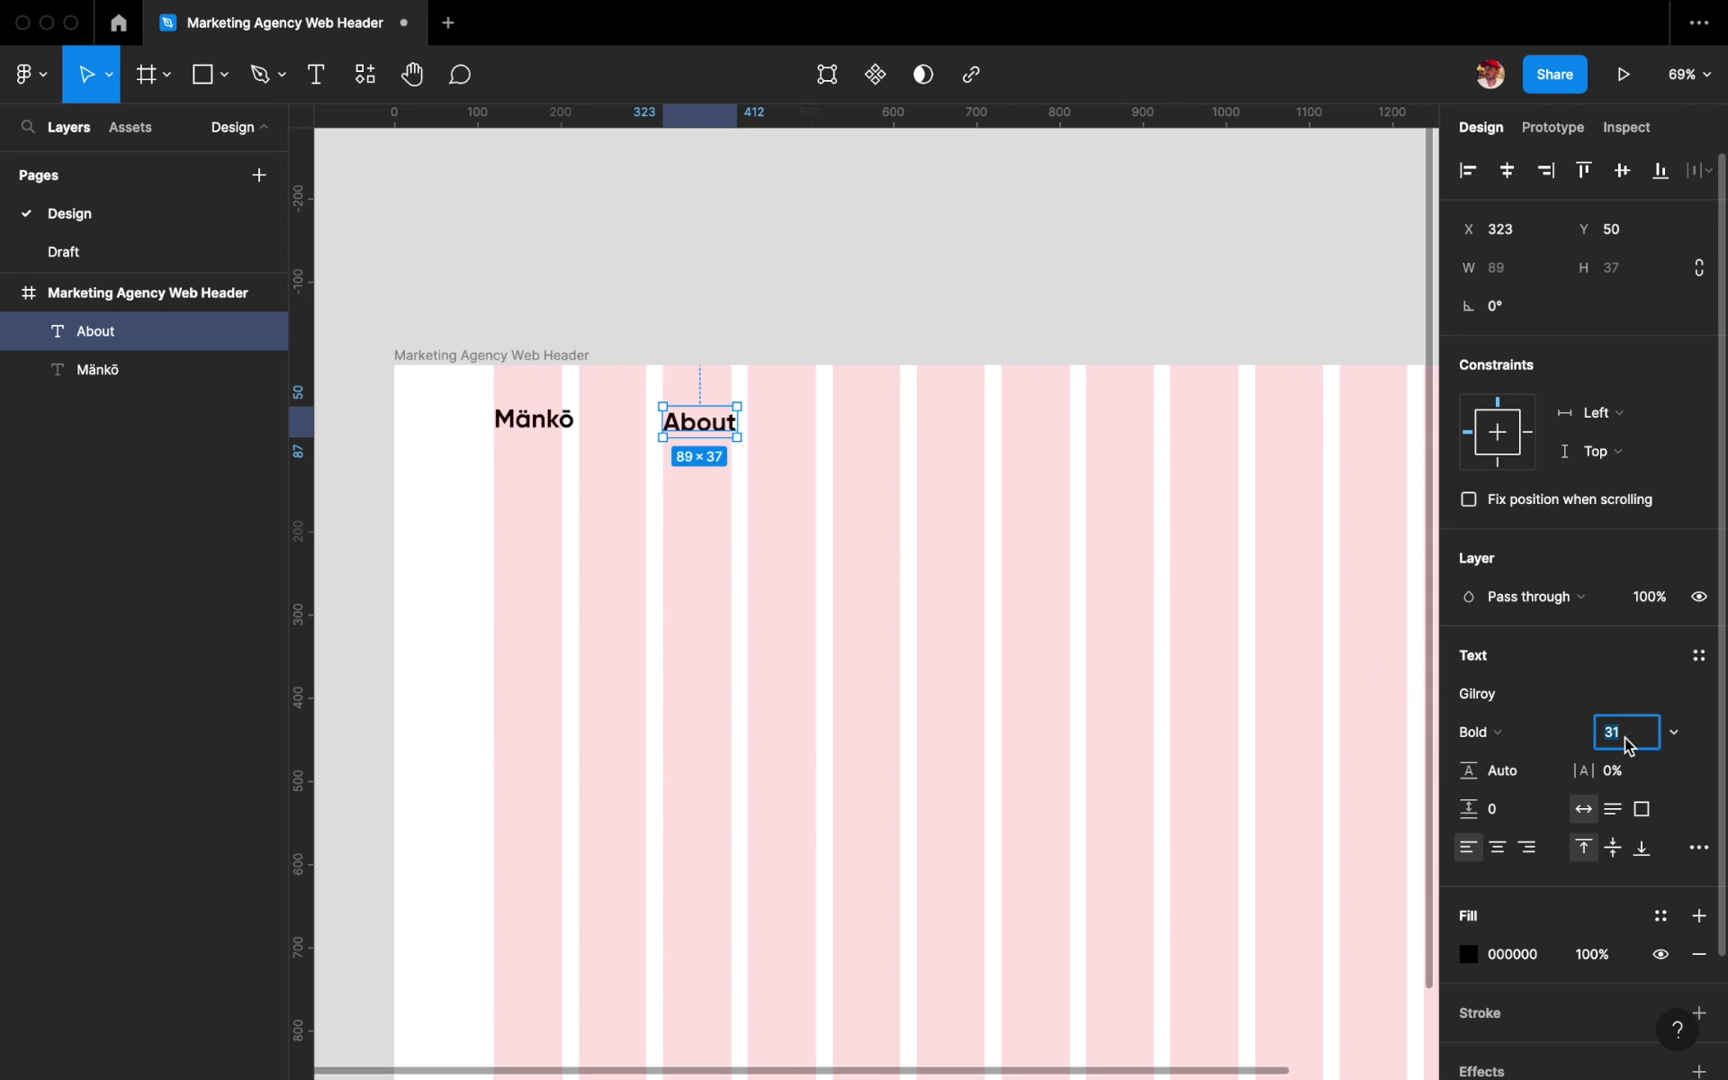
pyautogui.write('11')
pyautogui.press('Return')
pyautogui.press('Down')
pyautogui.click(1478, 732)
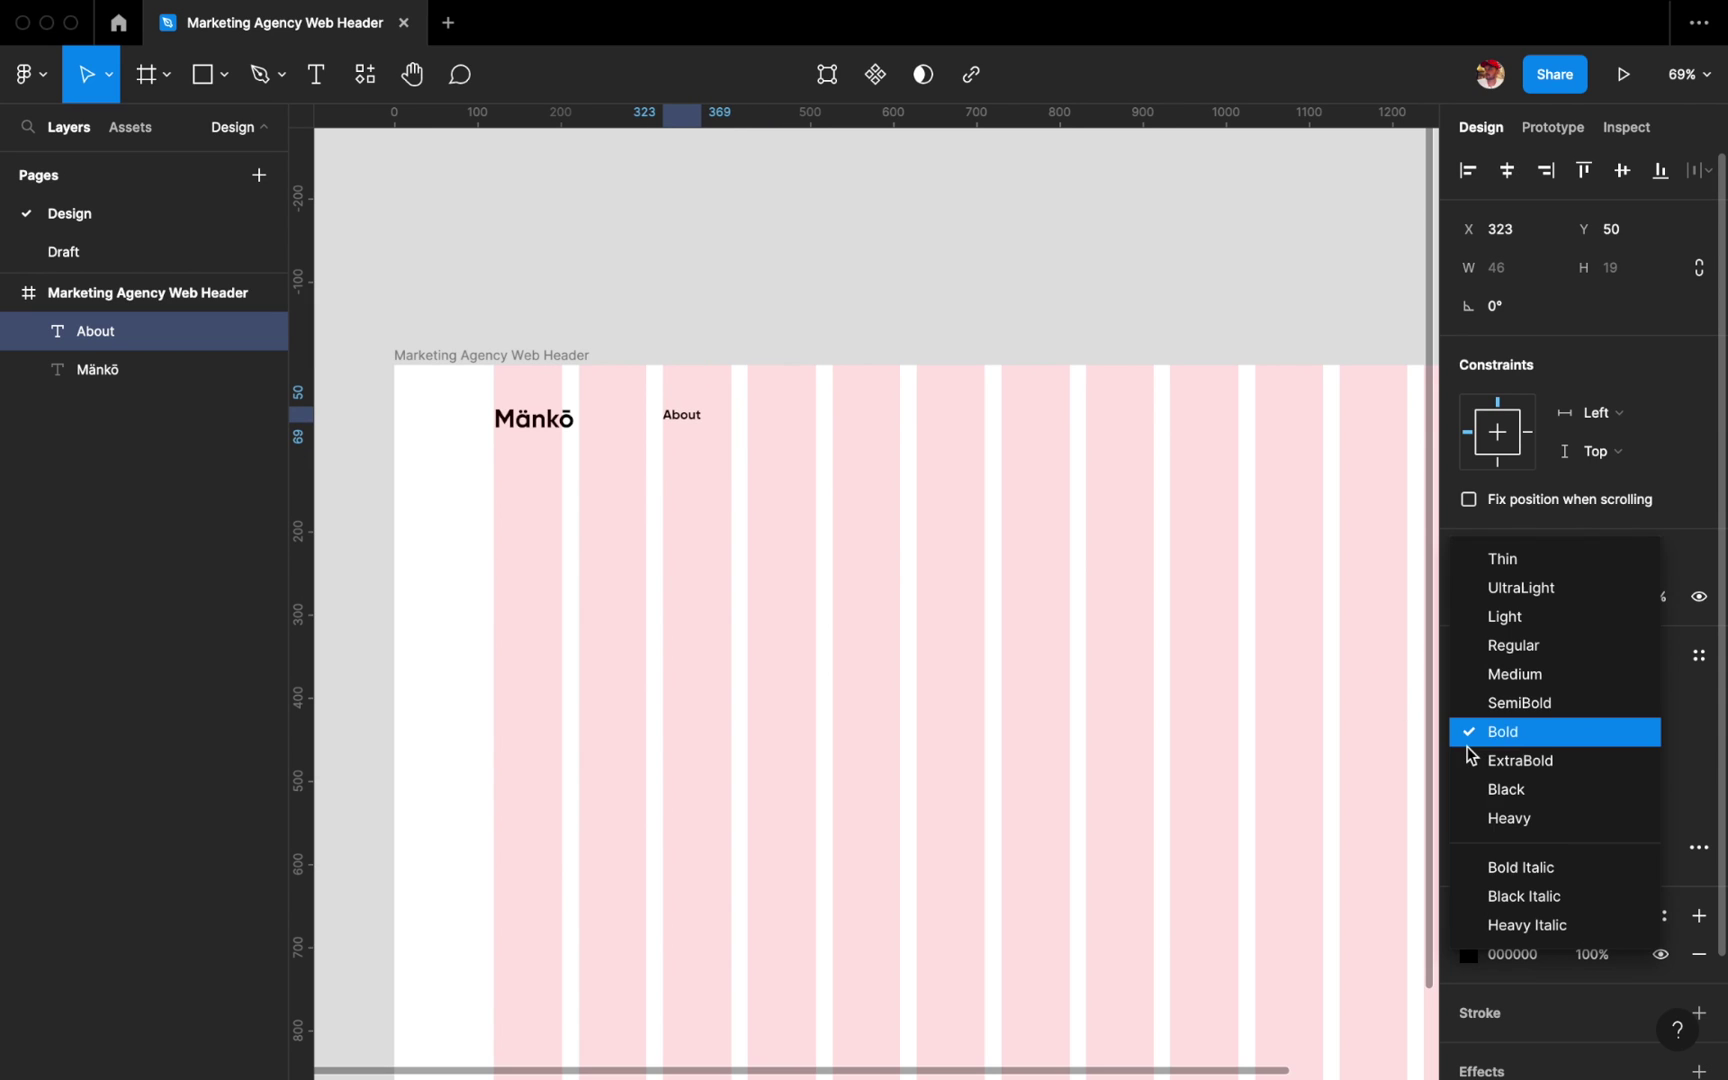
pyautogui.click(1500, 671)
pyautogui.scroll(3, 806, 548)
# Duplicate About into Pricing and Projects labels to its right.
pyautogui.moveTo(686, 405); pyautogui.dragTo(871, 422)
pyautogui.doubleClick(871, 422)
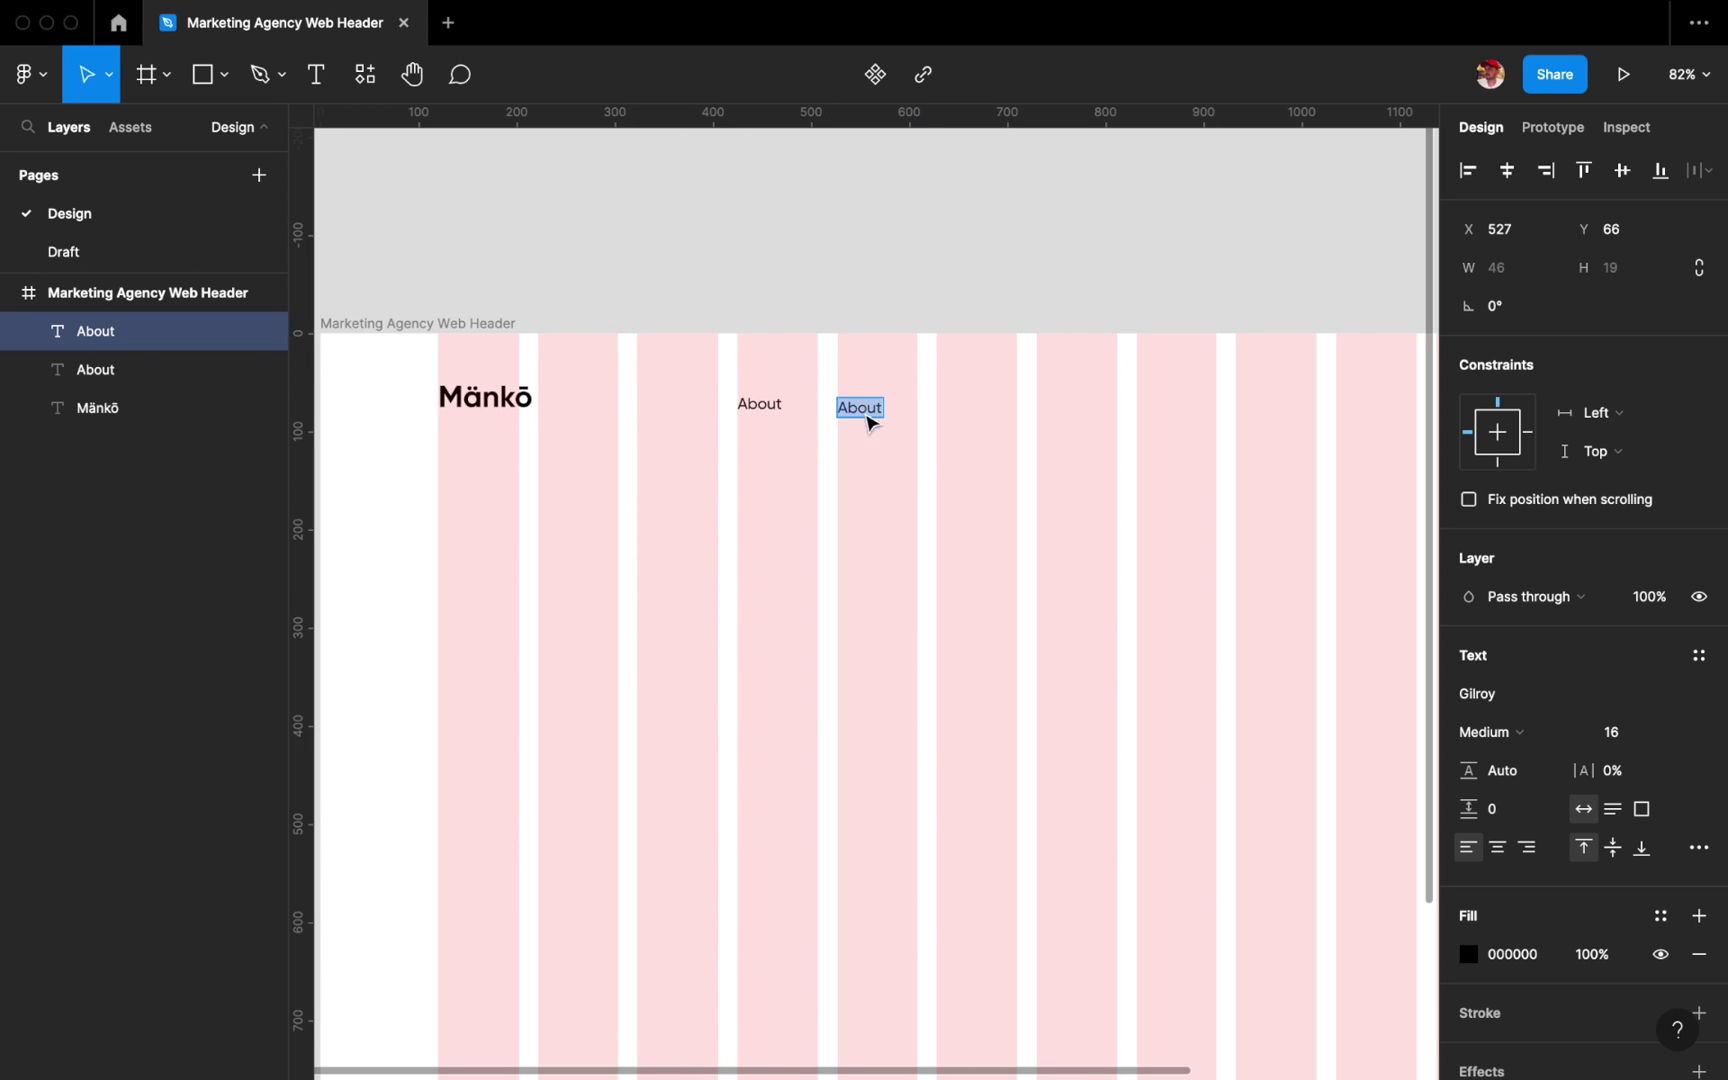
pyautogui.write('Pricing')
pyautogui.press('Escape')
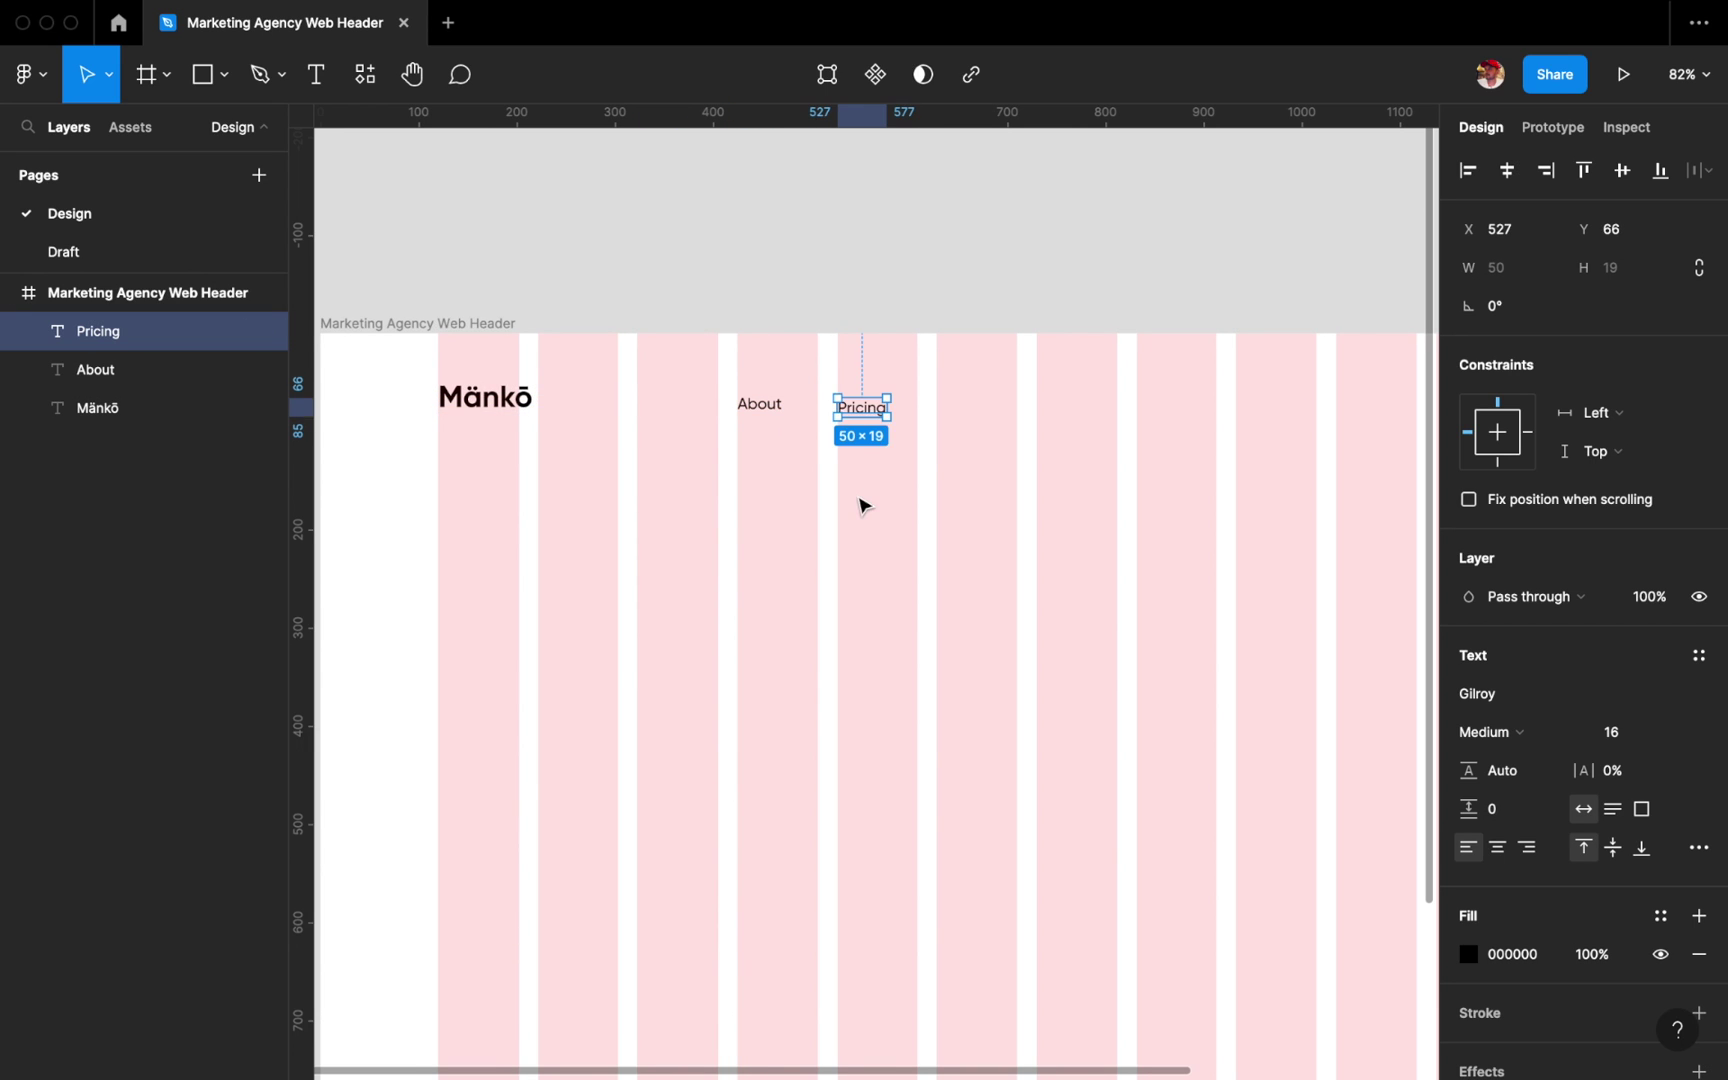
pyautogui.hscroll(2, 864, 501)
pyautogui.moveTo(776, 422); pyautogui.dragTo(878, 432)
pyautogui.doubleClick(876, 422)
pyautogui.write('Projects')
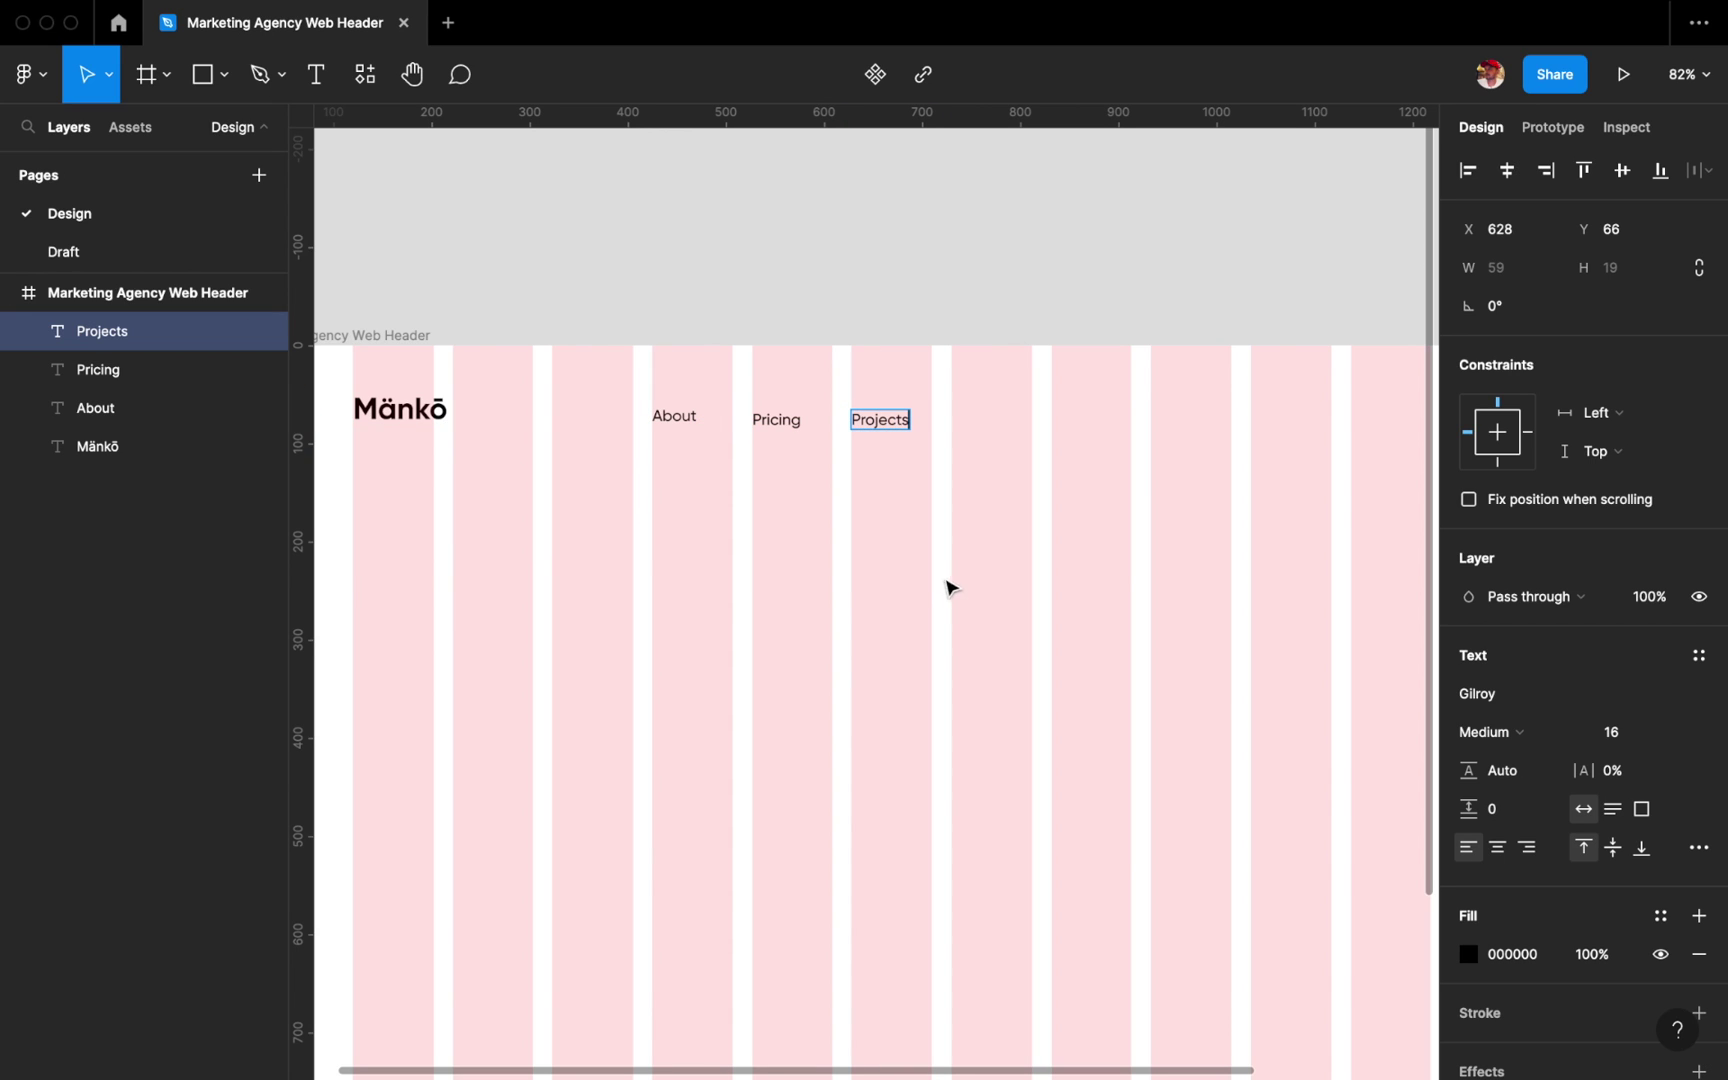
pyautogui.press('Escape')
# Add Services and Blog labels as further copies along the row.
pyautogui.hscroll(2, 948, 587)
pyautogui.moveTo(775, 447); pyautogui.dragTo(872, 447)
pyautogui.doubleClick(871, 437)
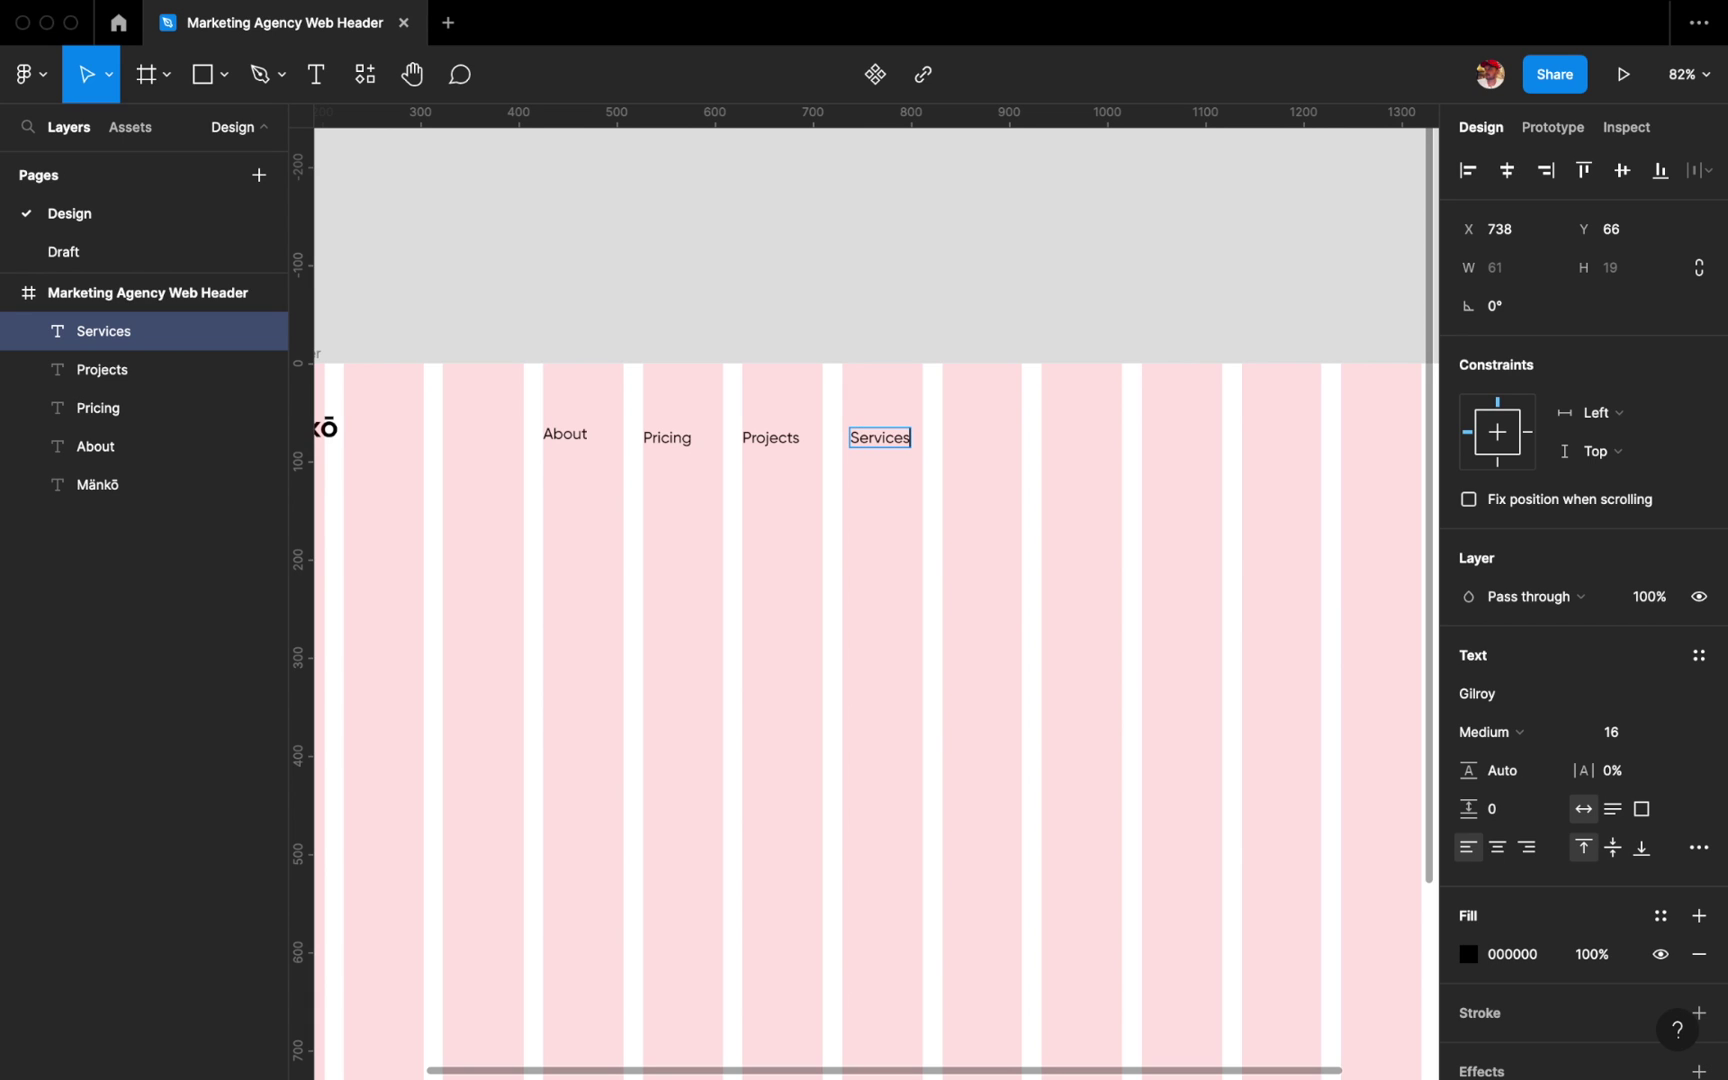
pyautogui.press('Escape')
pyautogui.hscroll(1, 872, 522)
pyautogui.moveTo(843, 455); pyautogui.dragTo(936, 453)
pyautogui.doubleClick(950, 448)
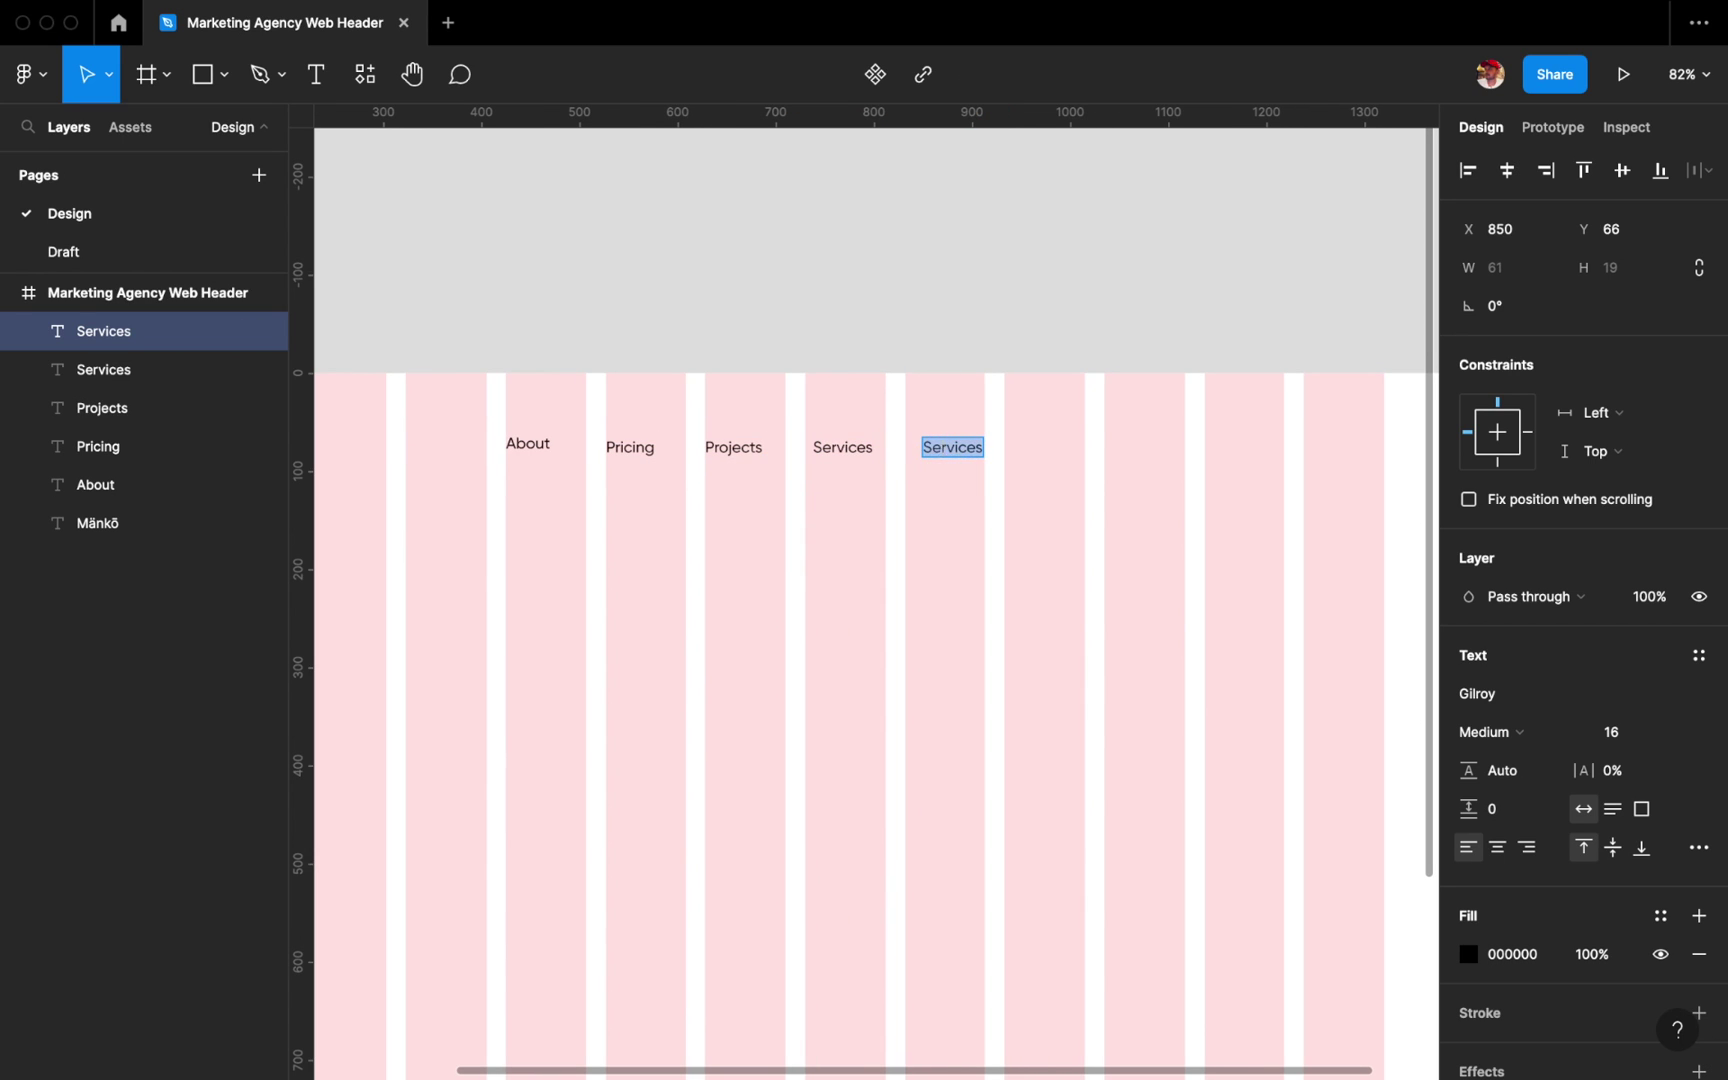
# Align the five nav labels on one line and space them evenly.
pyautogui.keyDown('shift'); pyautogui.click(858, 453); pyautogui.keyUp('shift')
pyautogui.keyDown('shift'); pyautogui.click(733, 447); pyautogui.keyUp('shift')
pyautogui.keyDown('shift'); pyautogui.click(630, 447); pyautogui.keyUp('shift')
pyautogui.keyDown('shift'); pyautogui.click(528, 444); pyautogui.keyUp('shift')
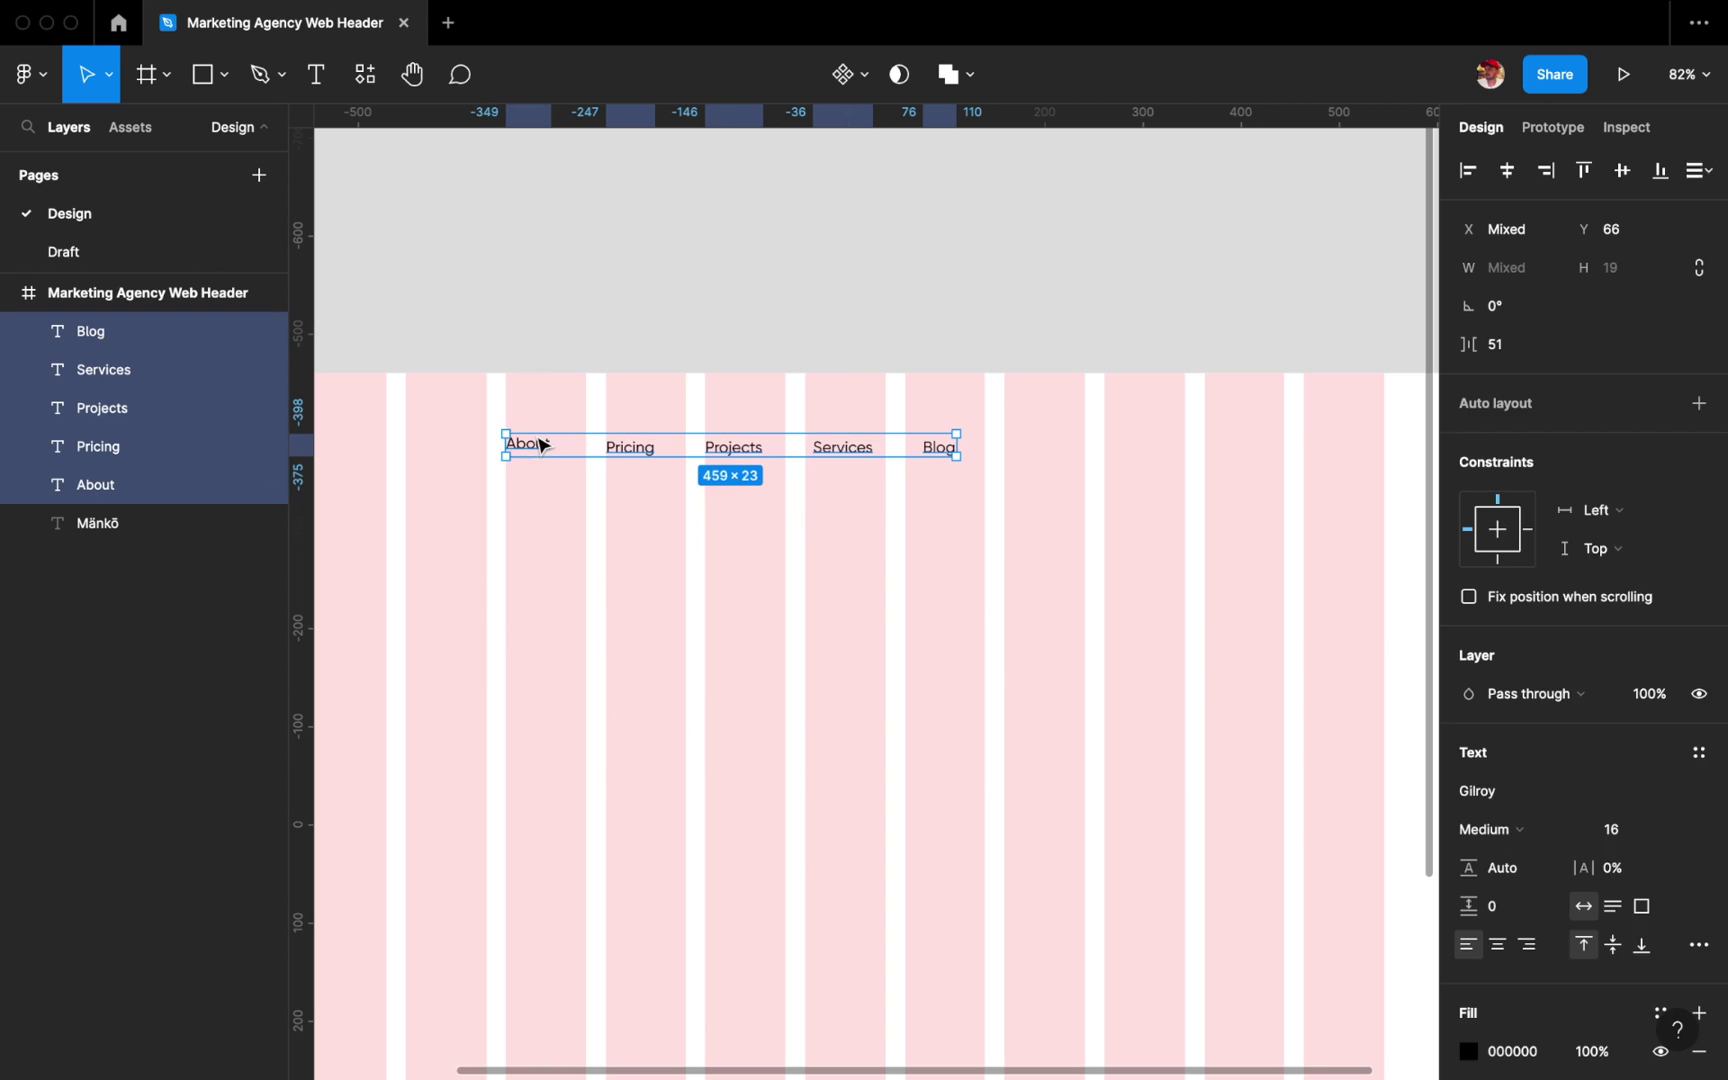
pyautogui.click(1622, 170)
pyautogui.click(1704, 171)
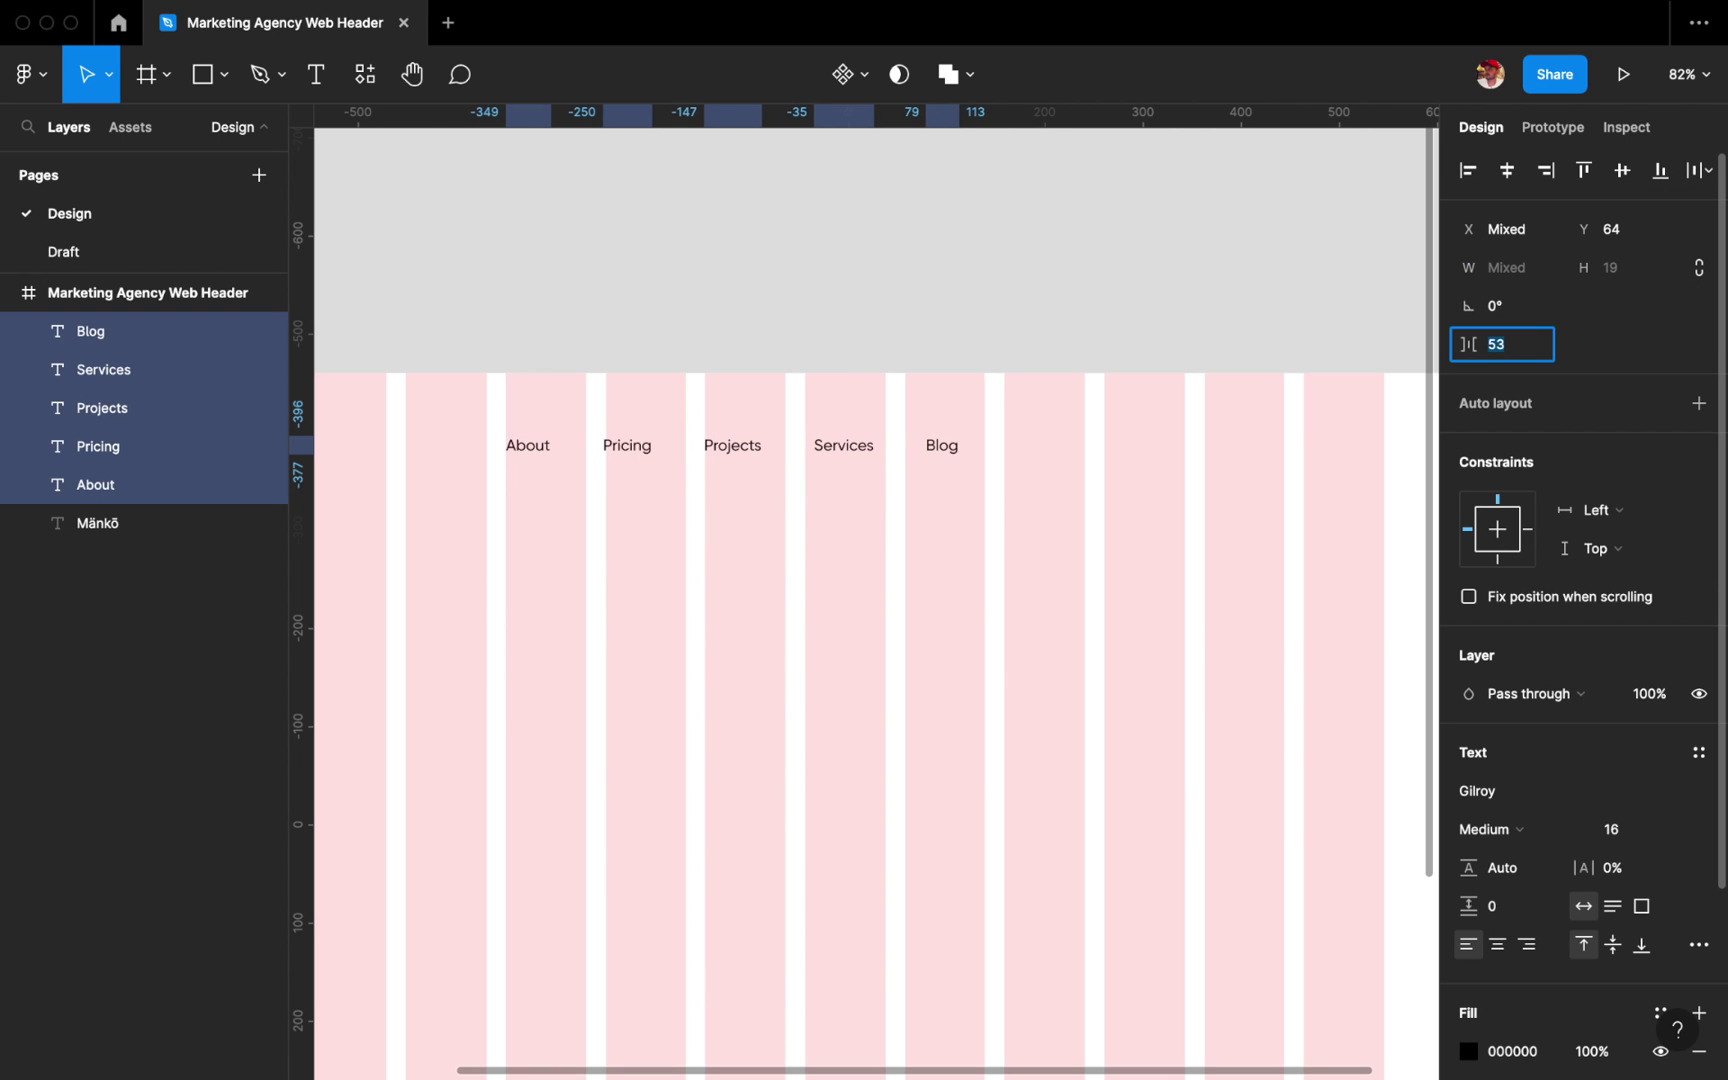
# Group the five nav links and position the group within the header.
pyautogui.scroll(-2, 1033, 512)
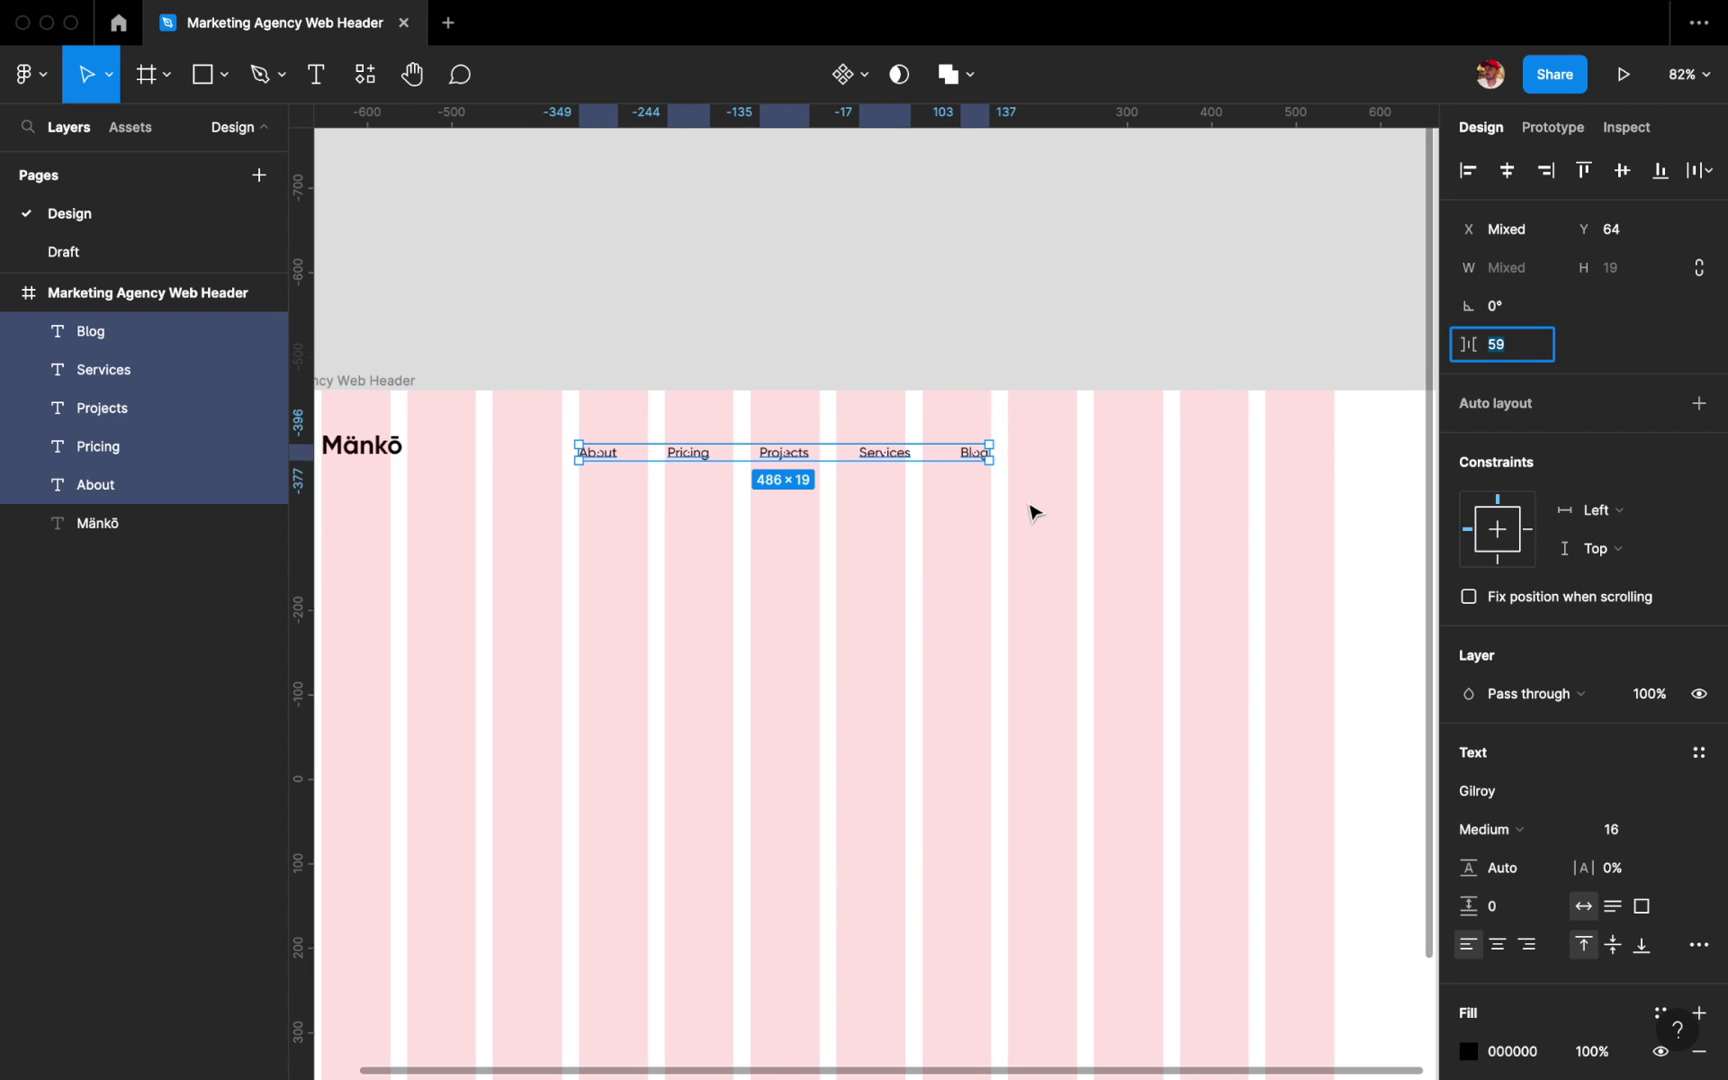
pyautogui.press('Escape')
pyautogui.moveTo(606, 444); pyautogui.dragTo(1050, 528)
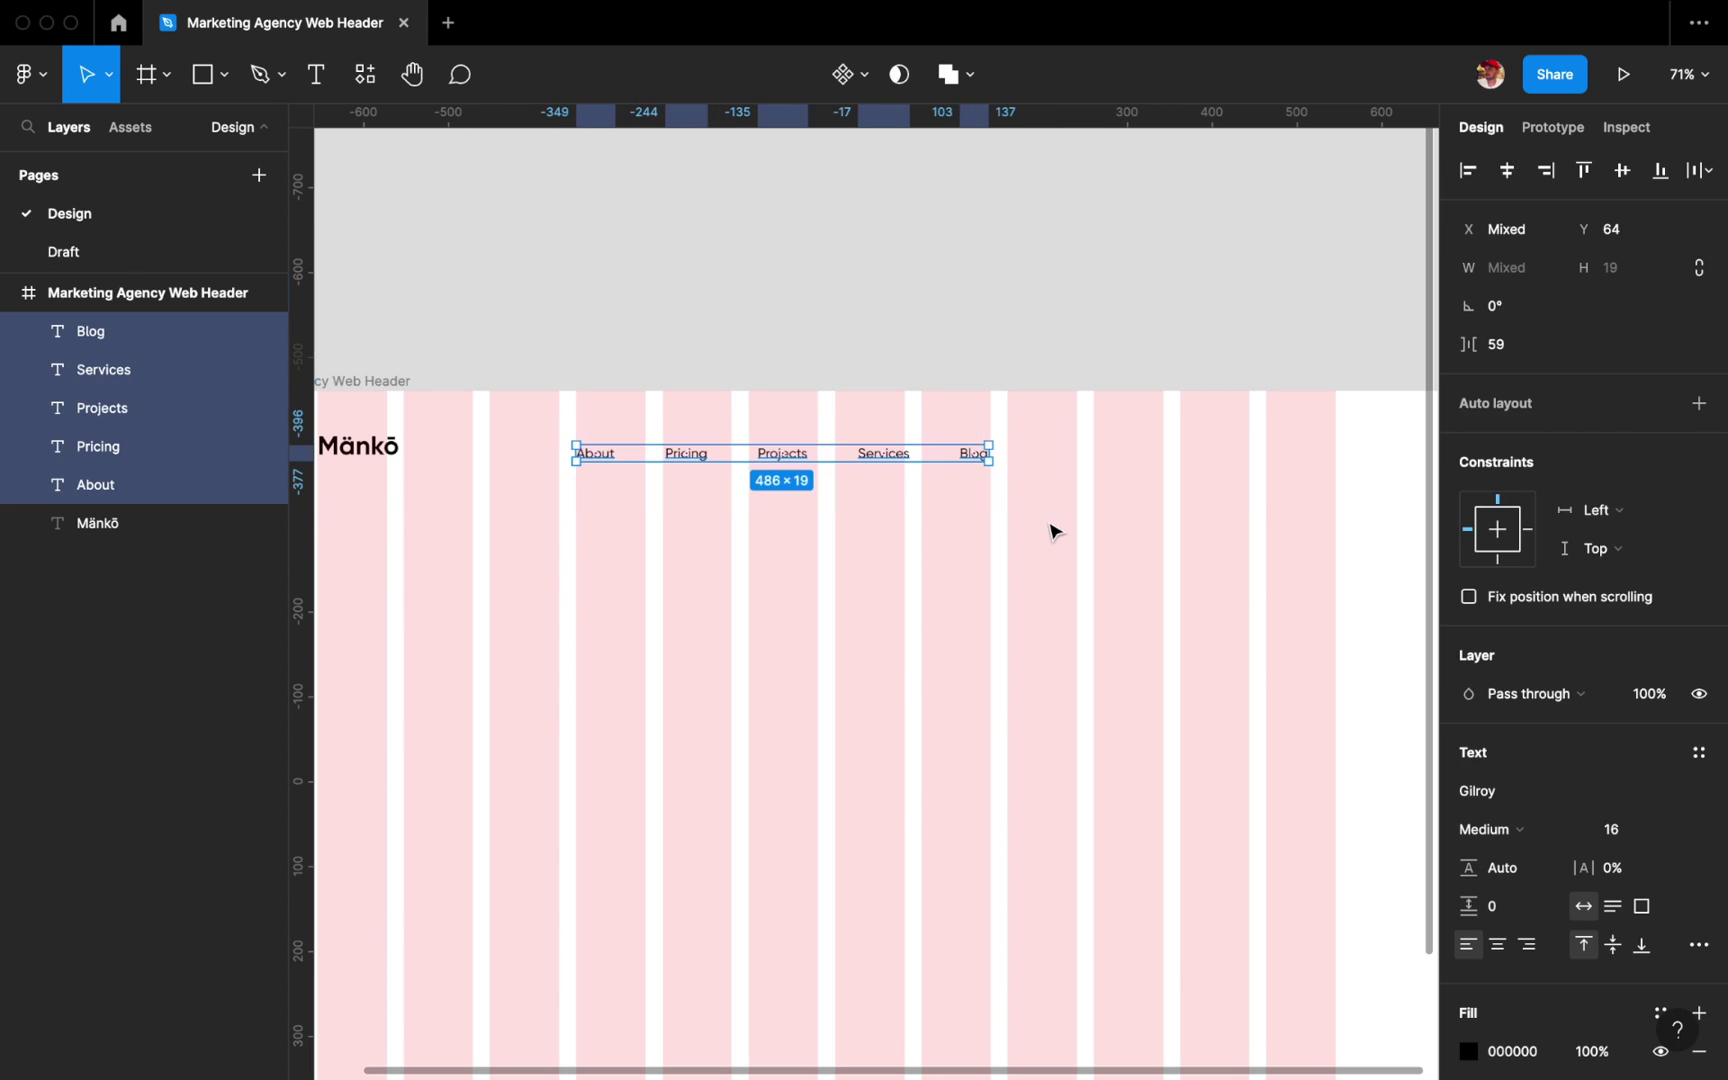
pyautogui.hotkey('ctrl', 'g')
pyautogui.moveTo(931, 453)
pyautogui.mouseDown()
pyautogui.moveTo(975, 507)
pyautogui.moveTo(915, 478)
pyautogui.mouseUp()
pyautogui.scroll(-2, 975, 507)
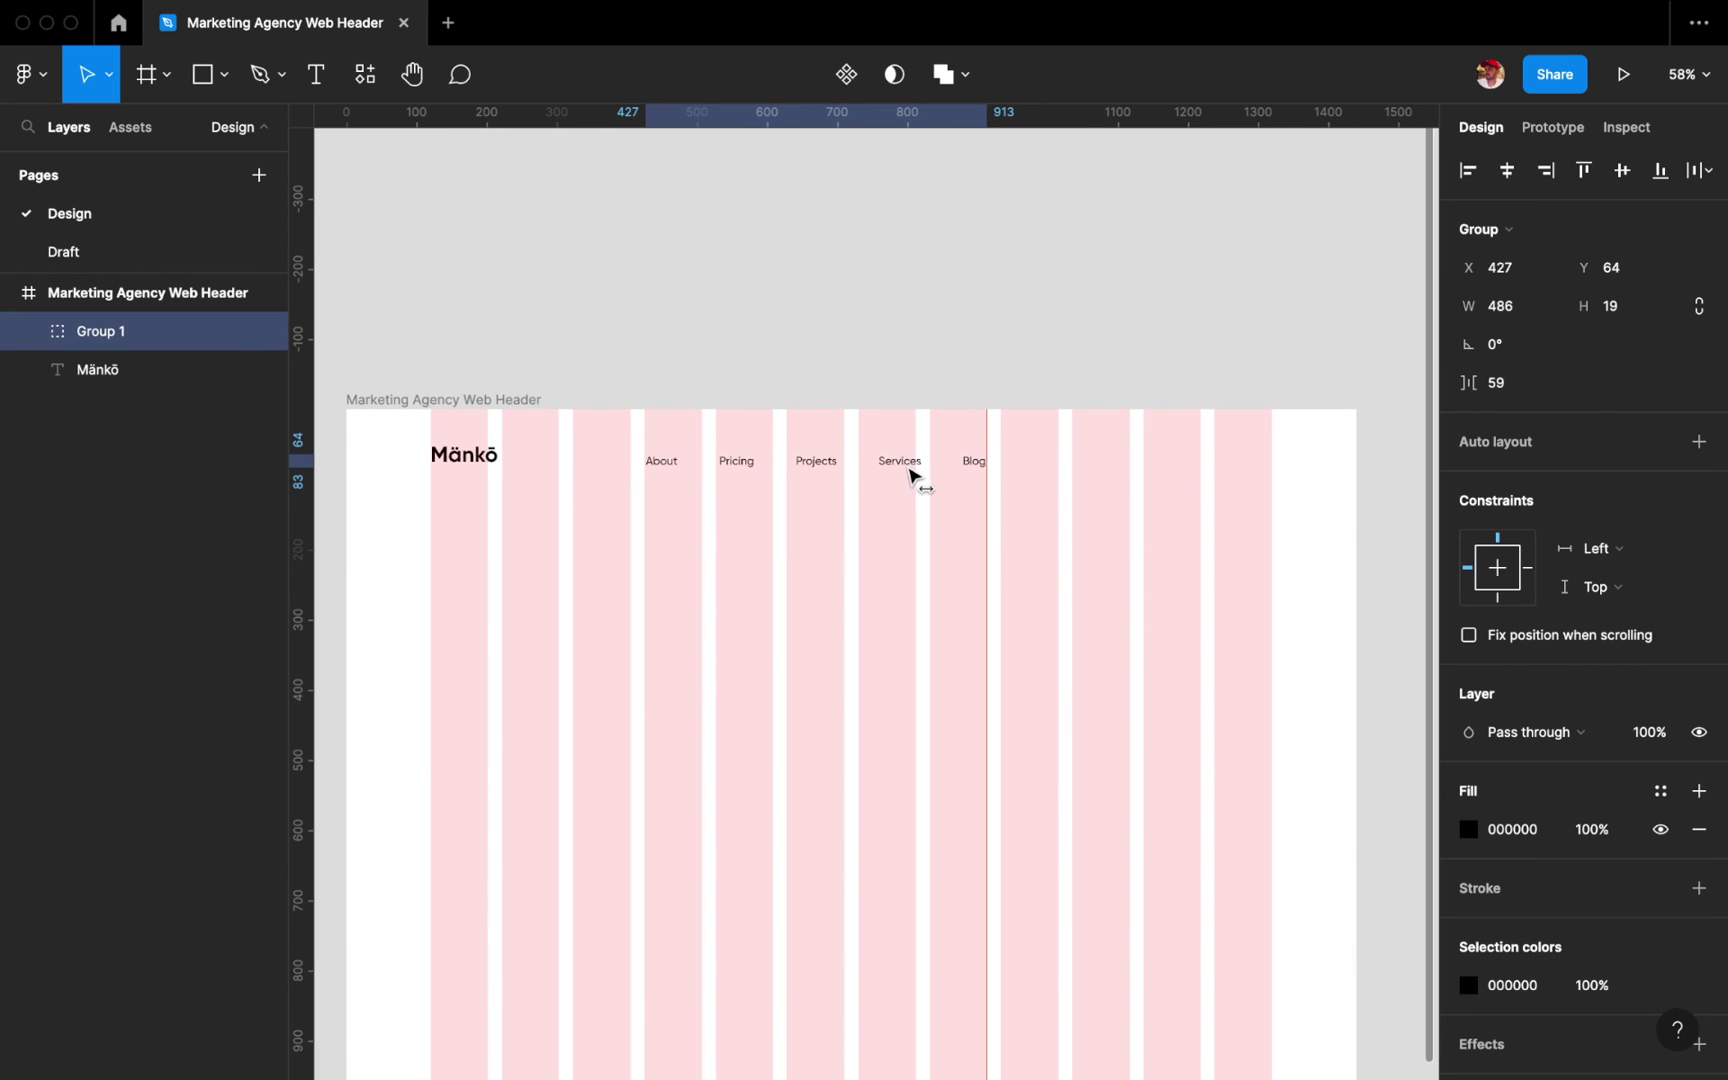
pyautogui.click(895, 347)
# Copy the Blog label to the right and change it to 'Contact us'.
pyautogui.scroll(2, 1057, 447)
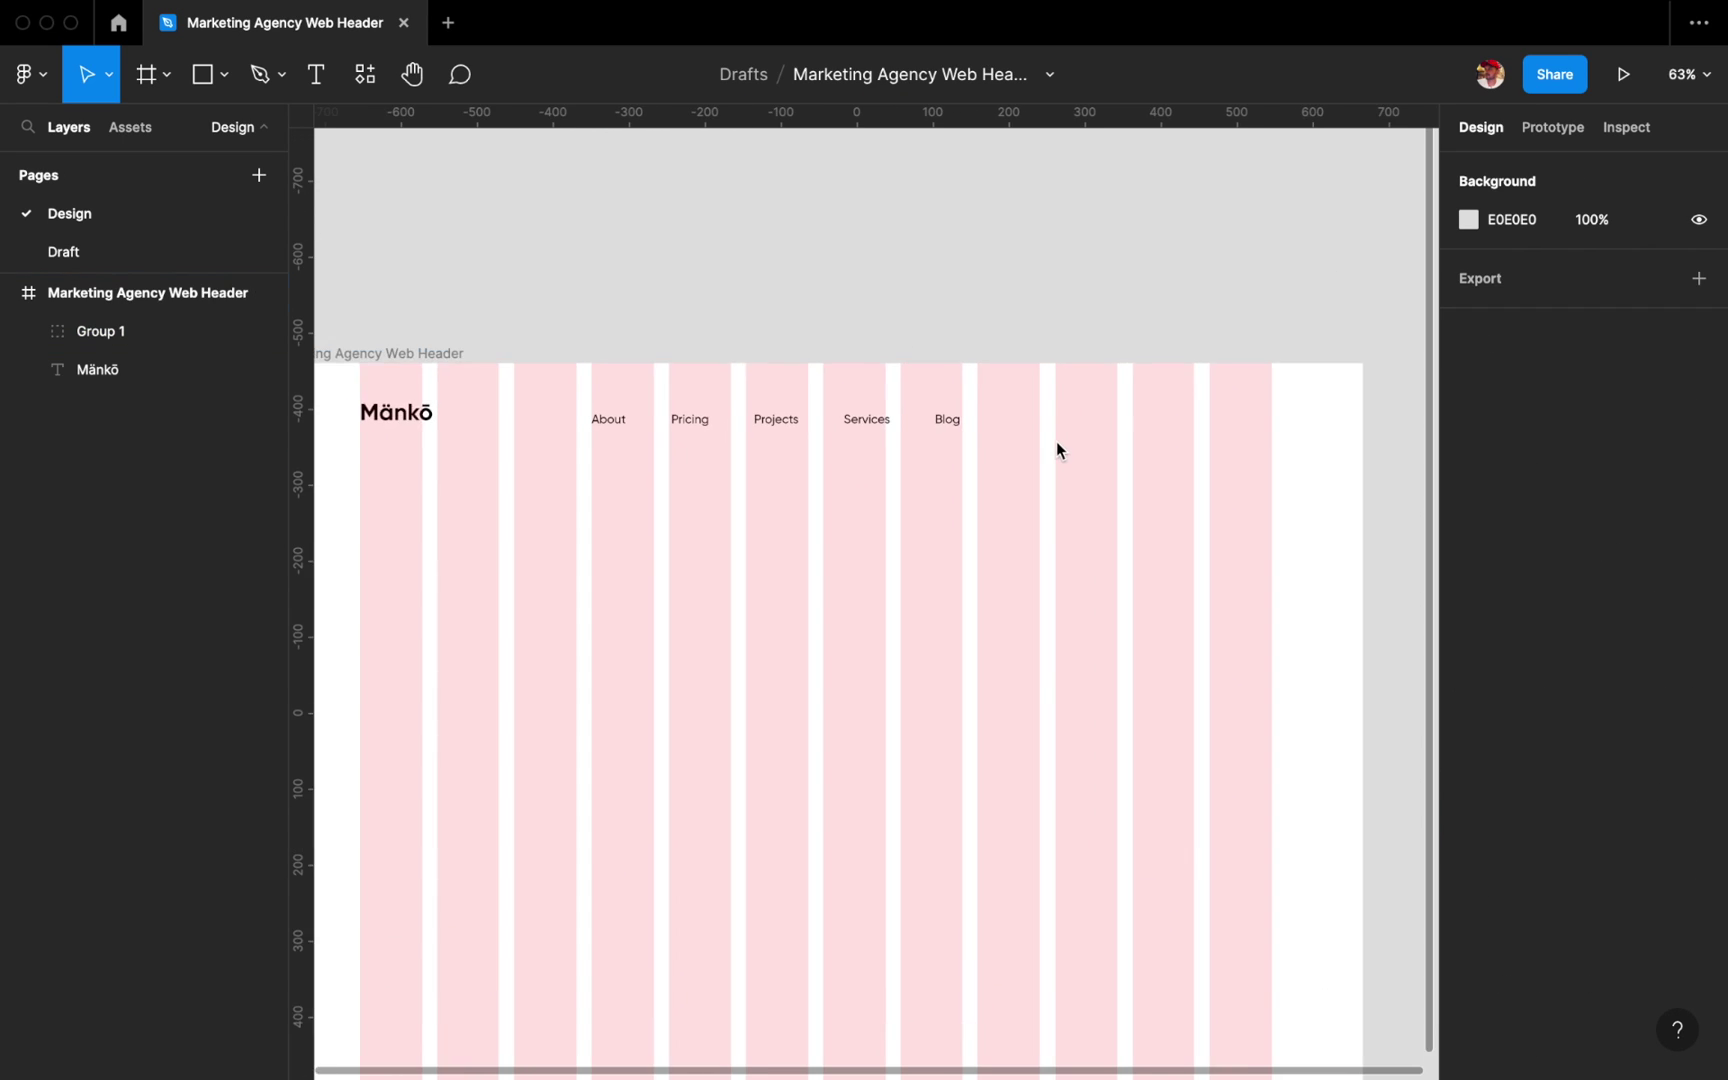
pyautogui.scroll(1, 1057, 447)
pyautogui.doubleClick(937, 415)
pyautogui.moveTo(937, 415)
pyautogui.mouseDown()
pyautogui.moveTo(1097, 315)
pyautogui.moveTo(1099, 417)
pyautogui.mouseUp()
pyautogui.scroll(3, 1041, 417)
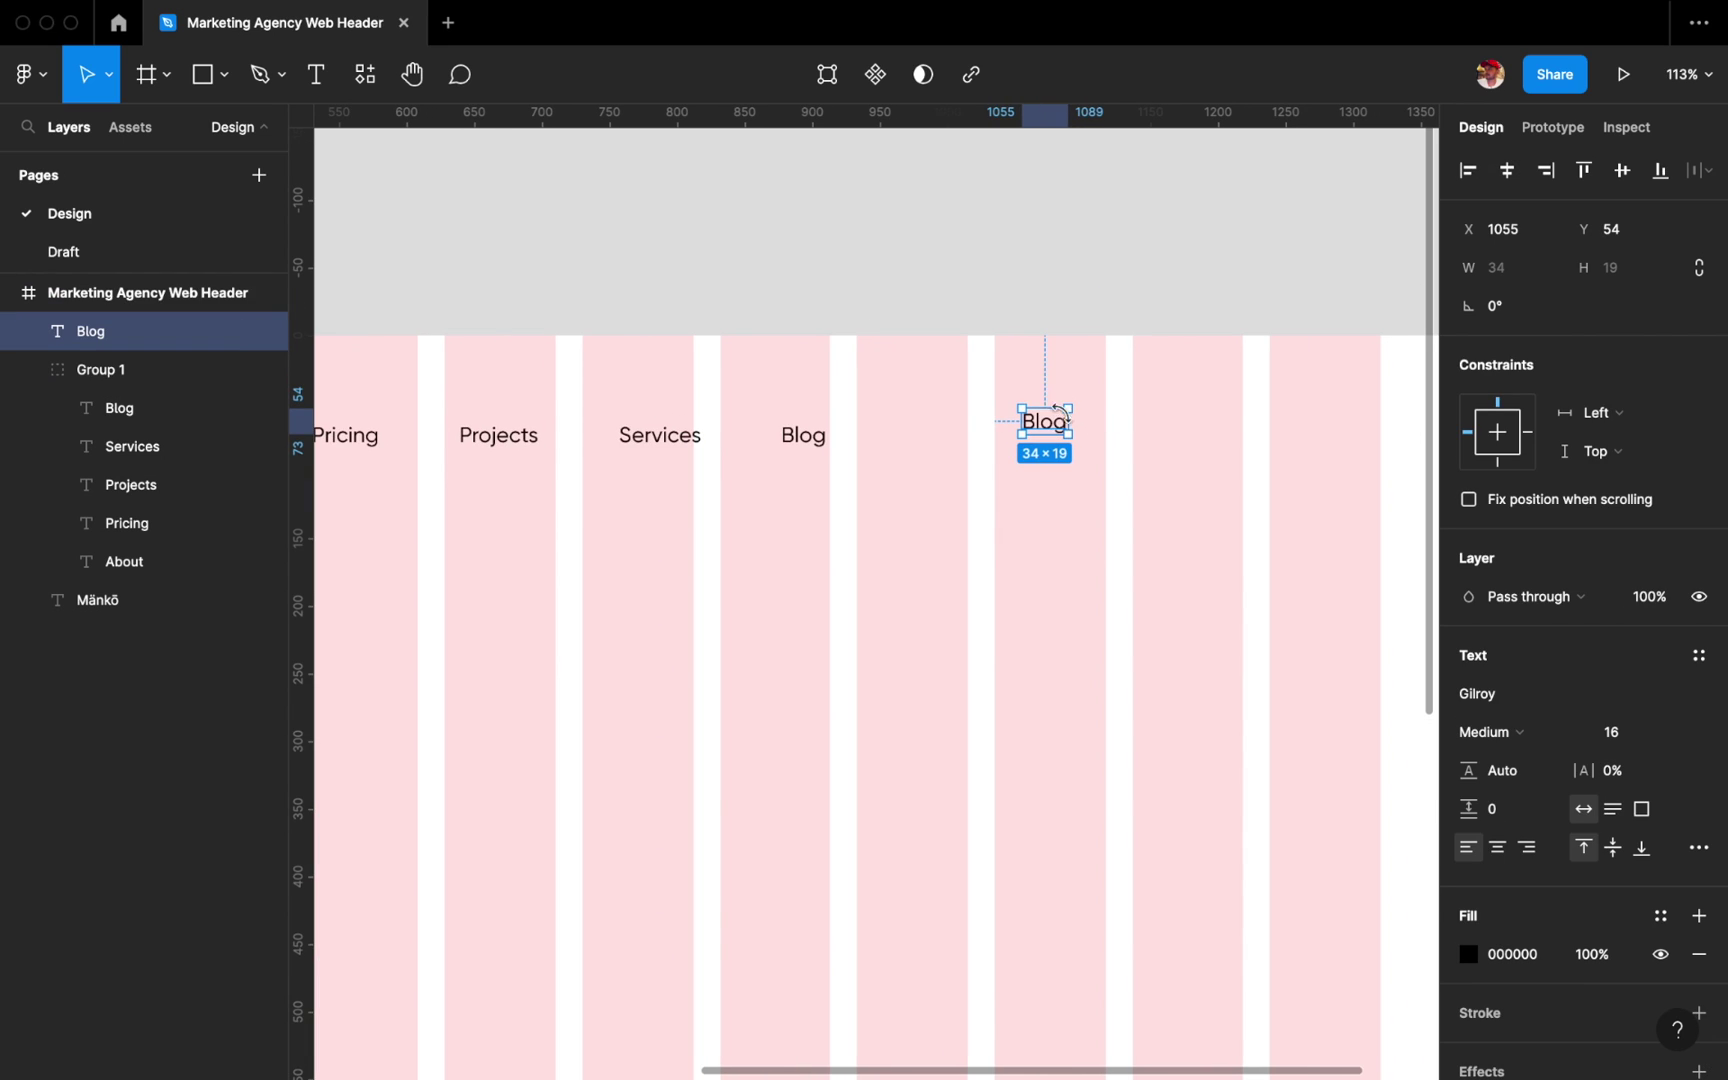
pyautogui.doubleClick(1048, 421)
pyautogui.write('Contact')
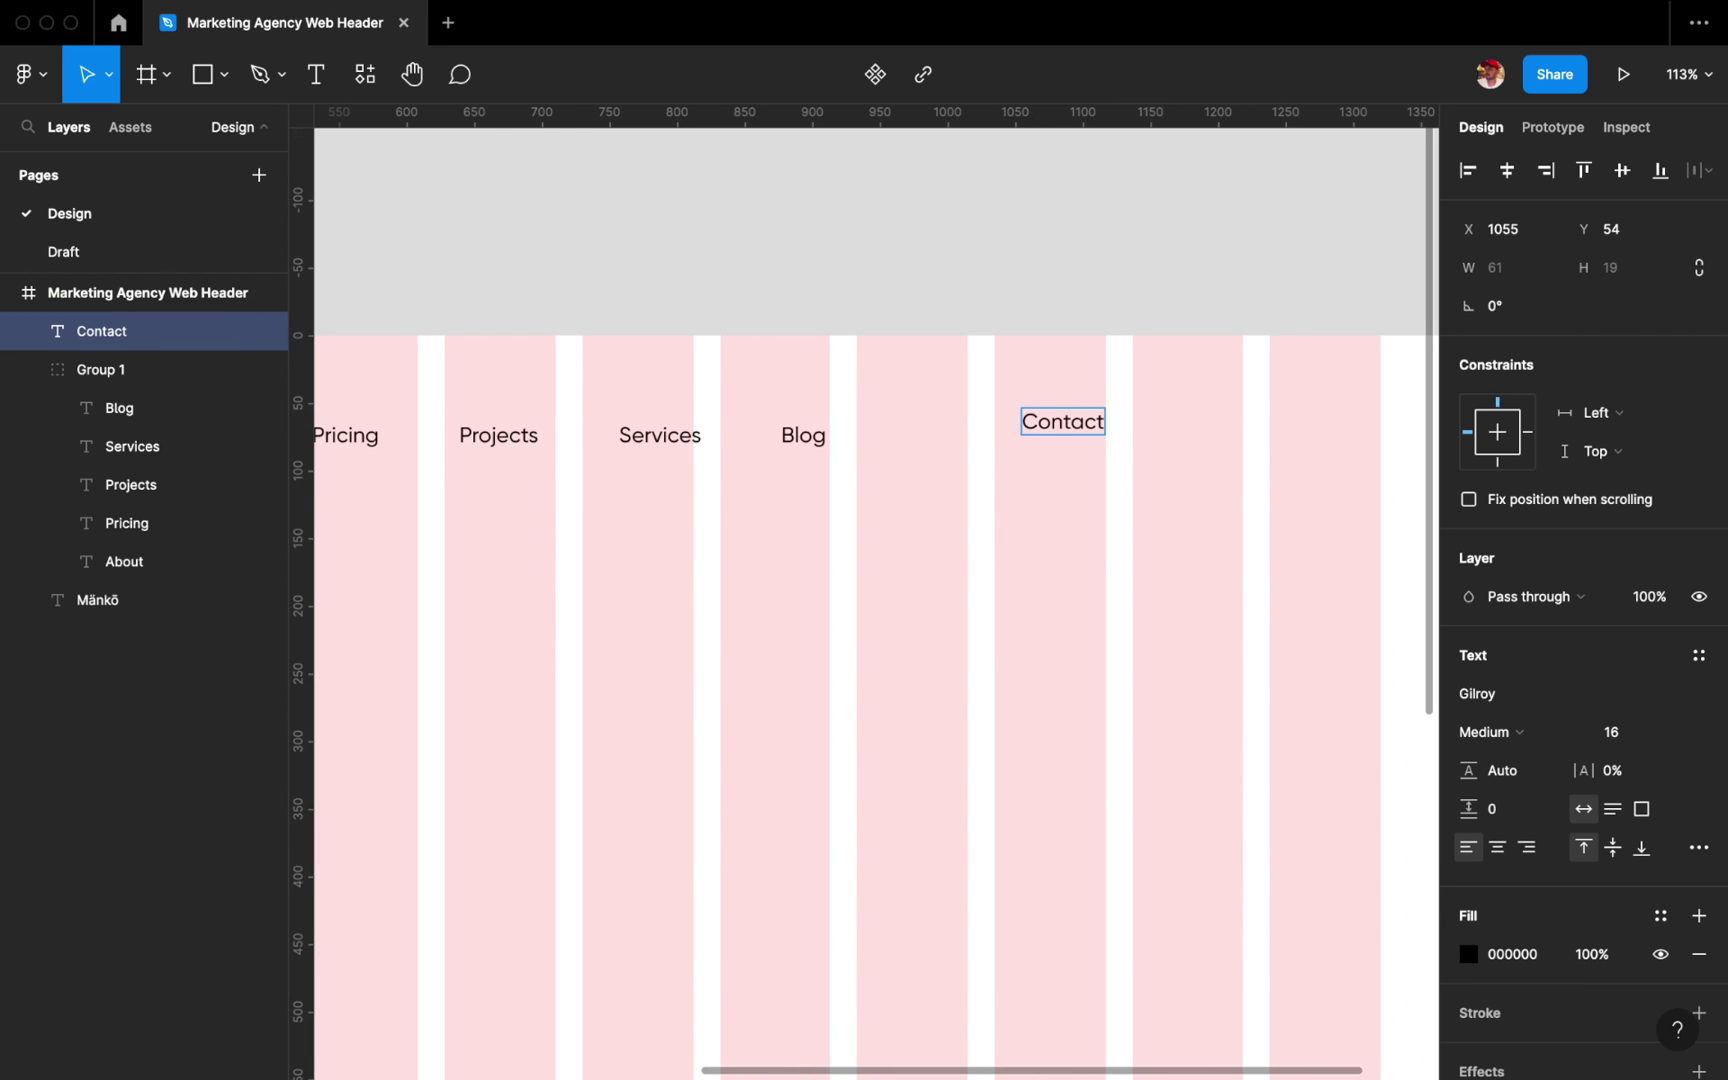
pyautogui.write('us')
pyautogui.press('Escape')
# Wrap Contact us in a frame named Button with a black 000000 fill.
pyautogui.hscroll(2, 1068, 582)
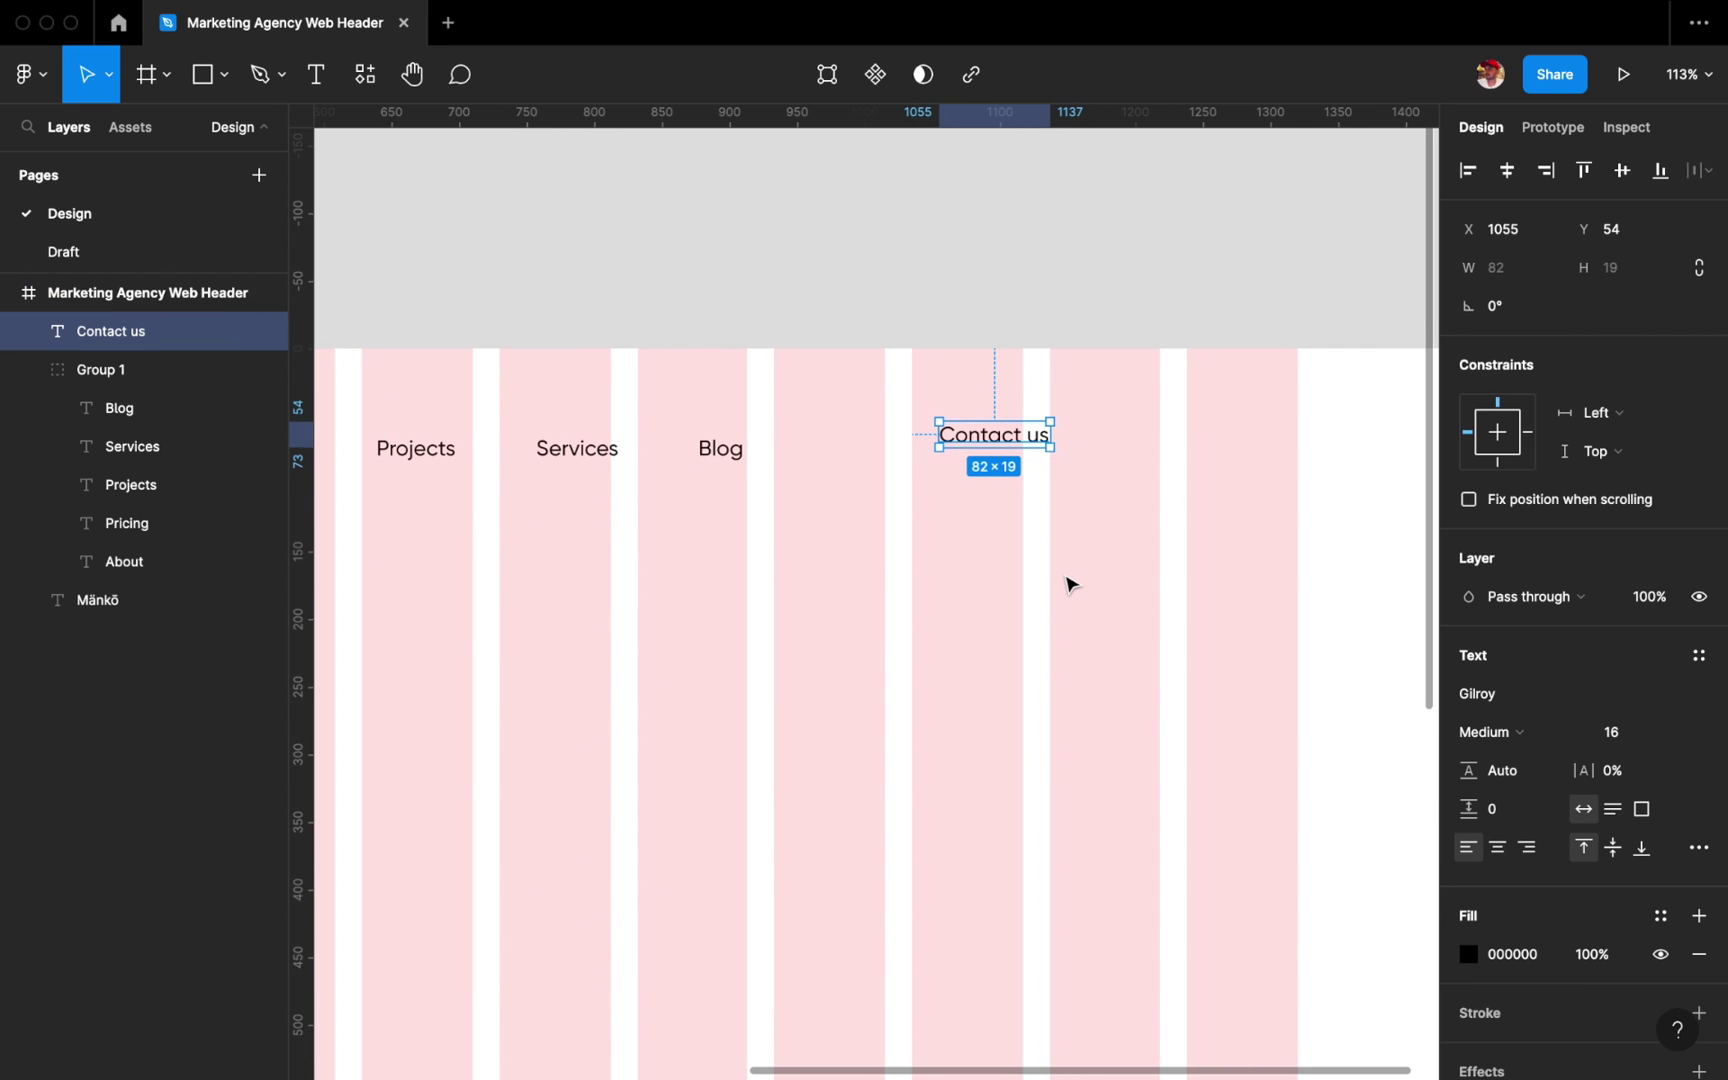
pyautogui.press('super+alt+g')
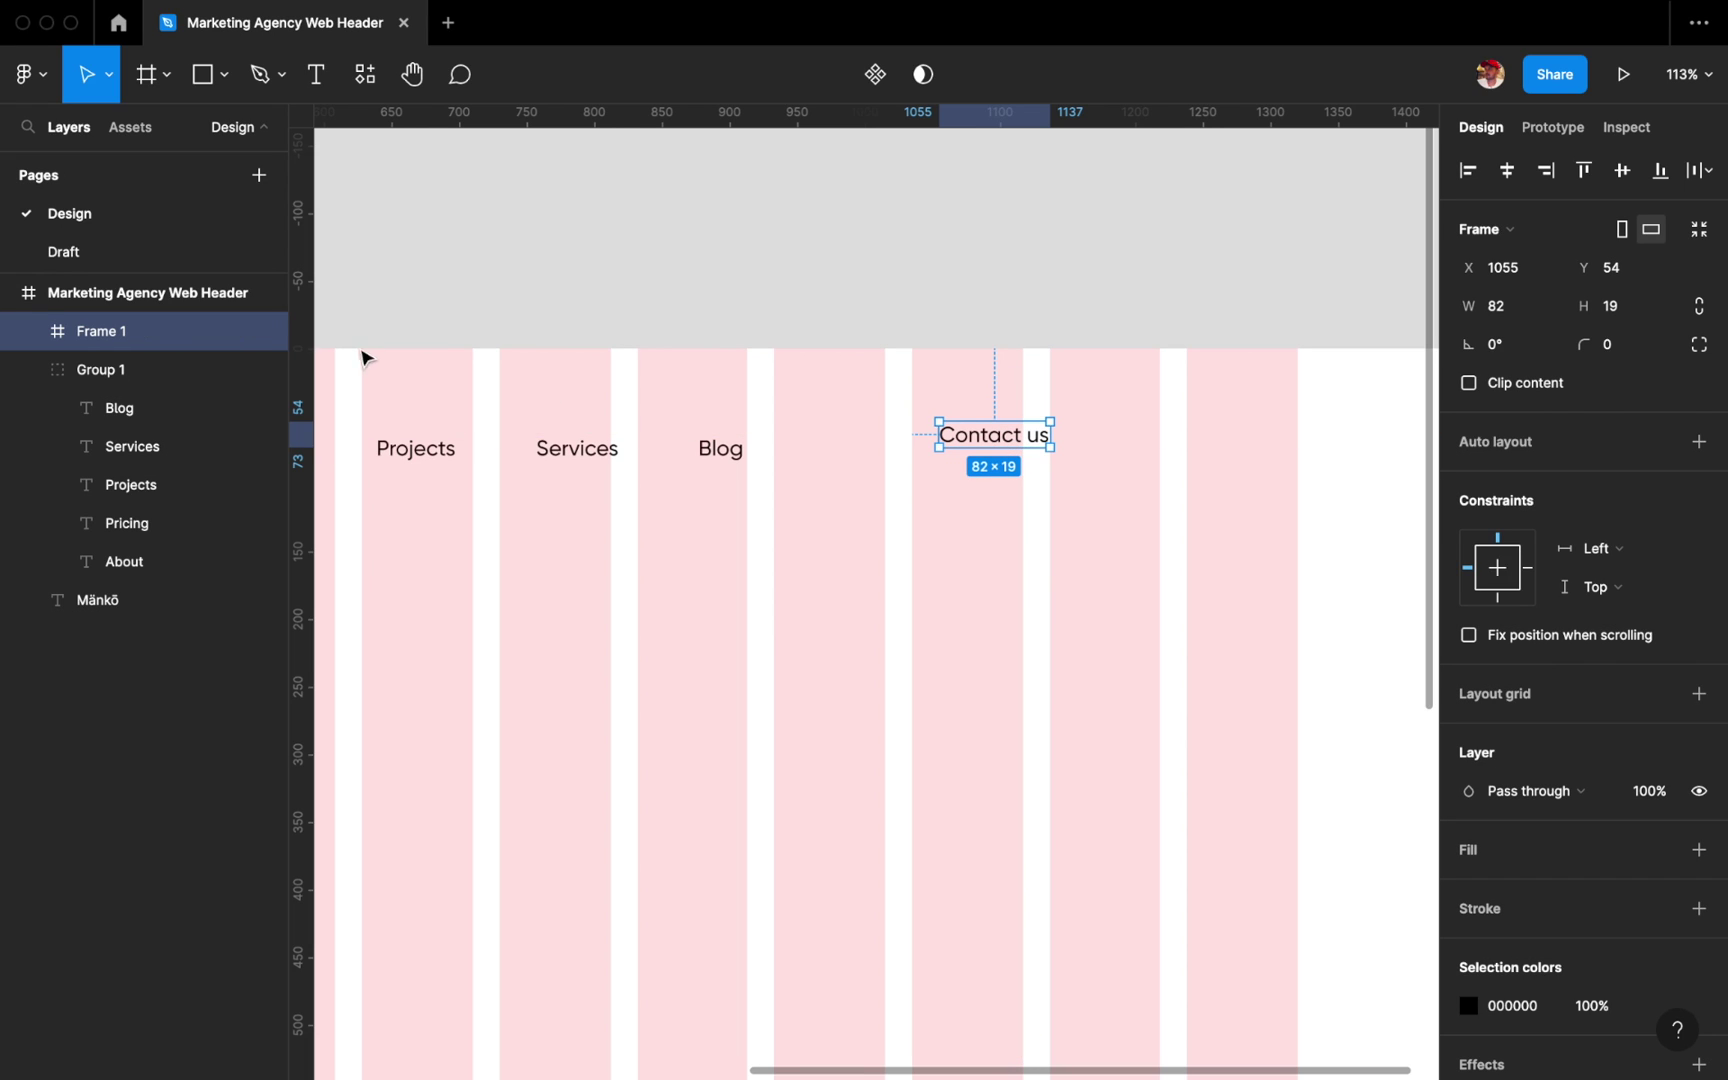
pyautogui.write('Button')
pyautogui.press('Return')
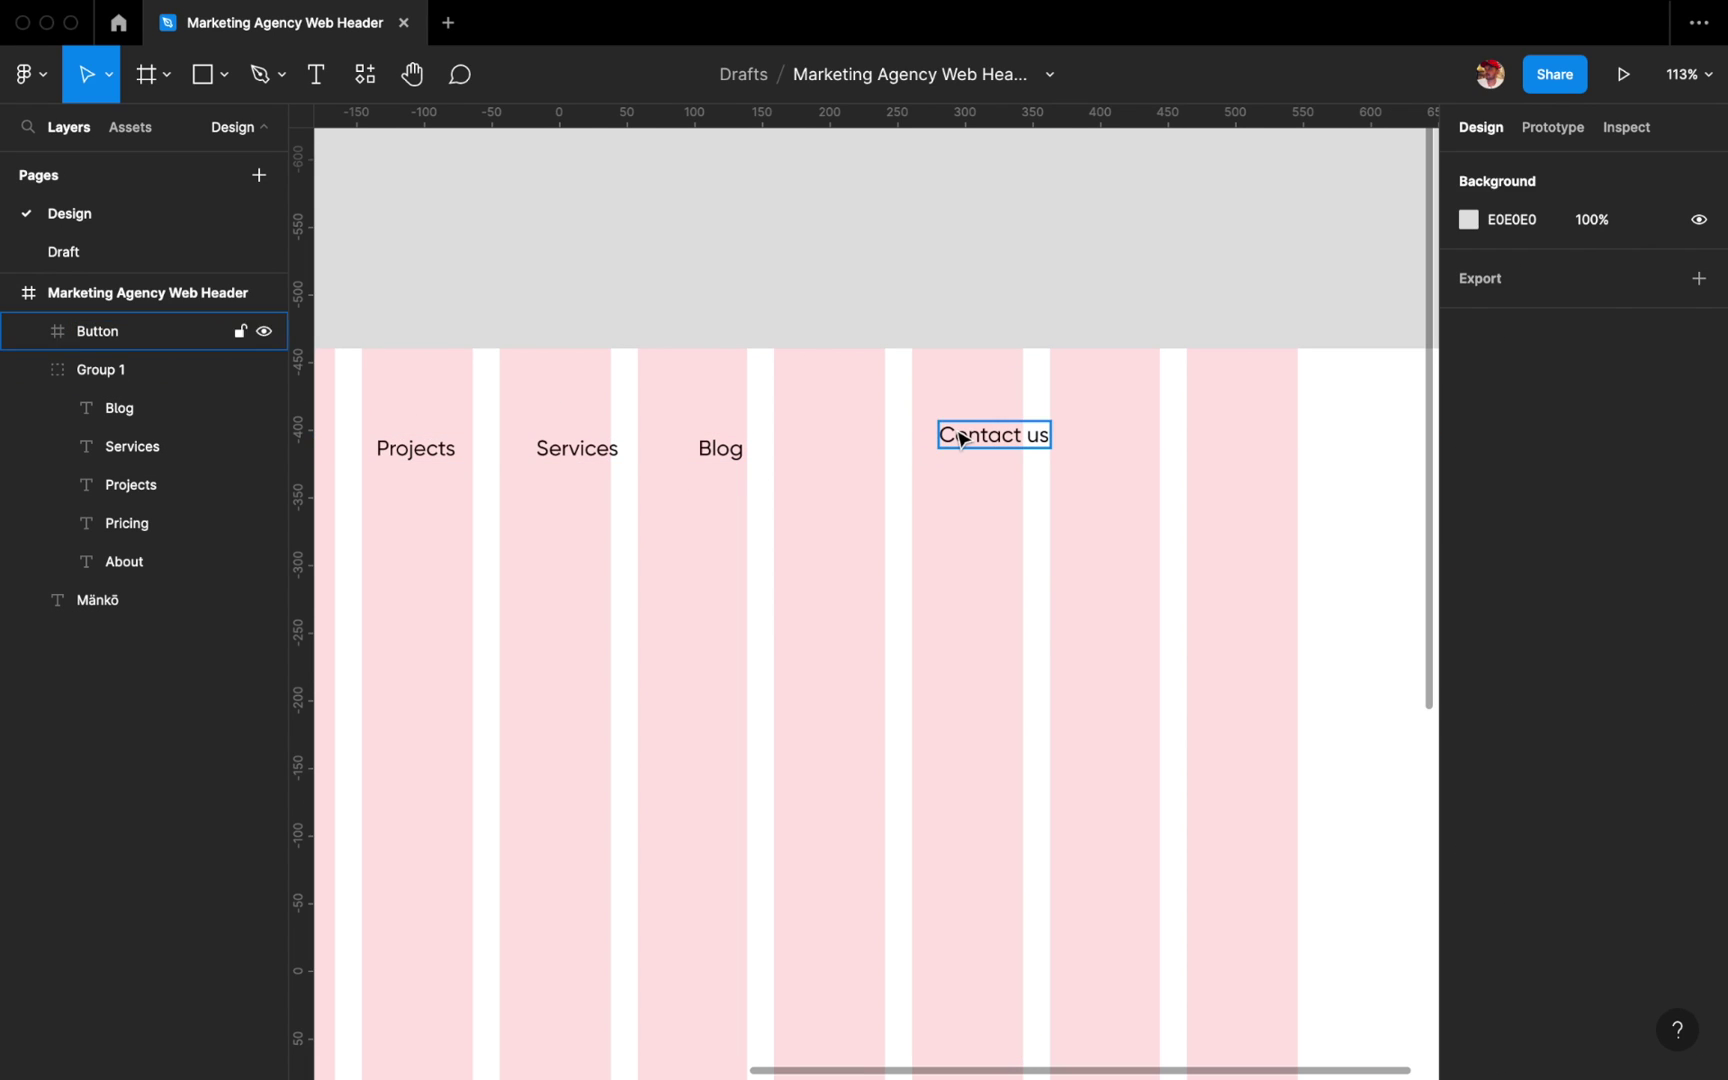
pyautogui.click(993, 437)
pyautogui.click(1590, 849)
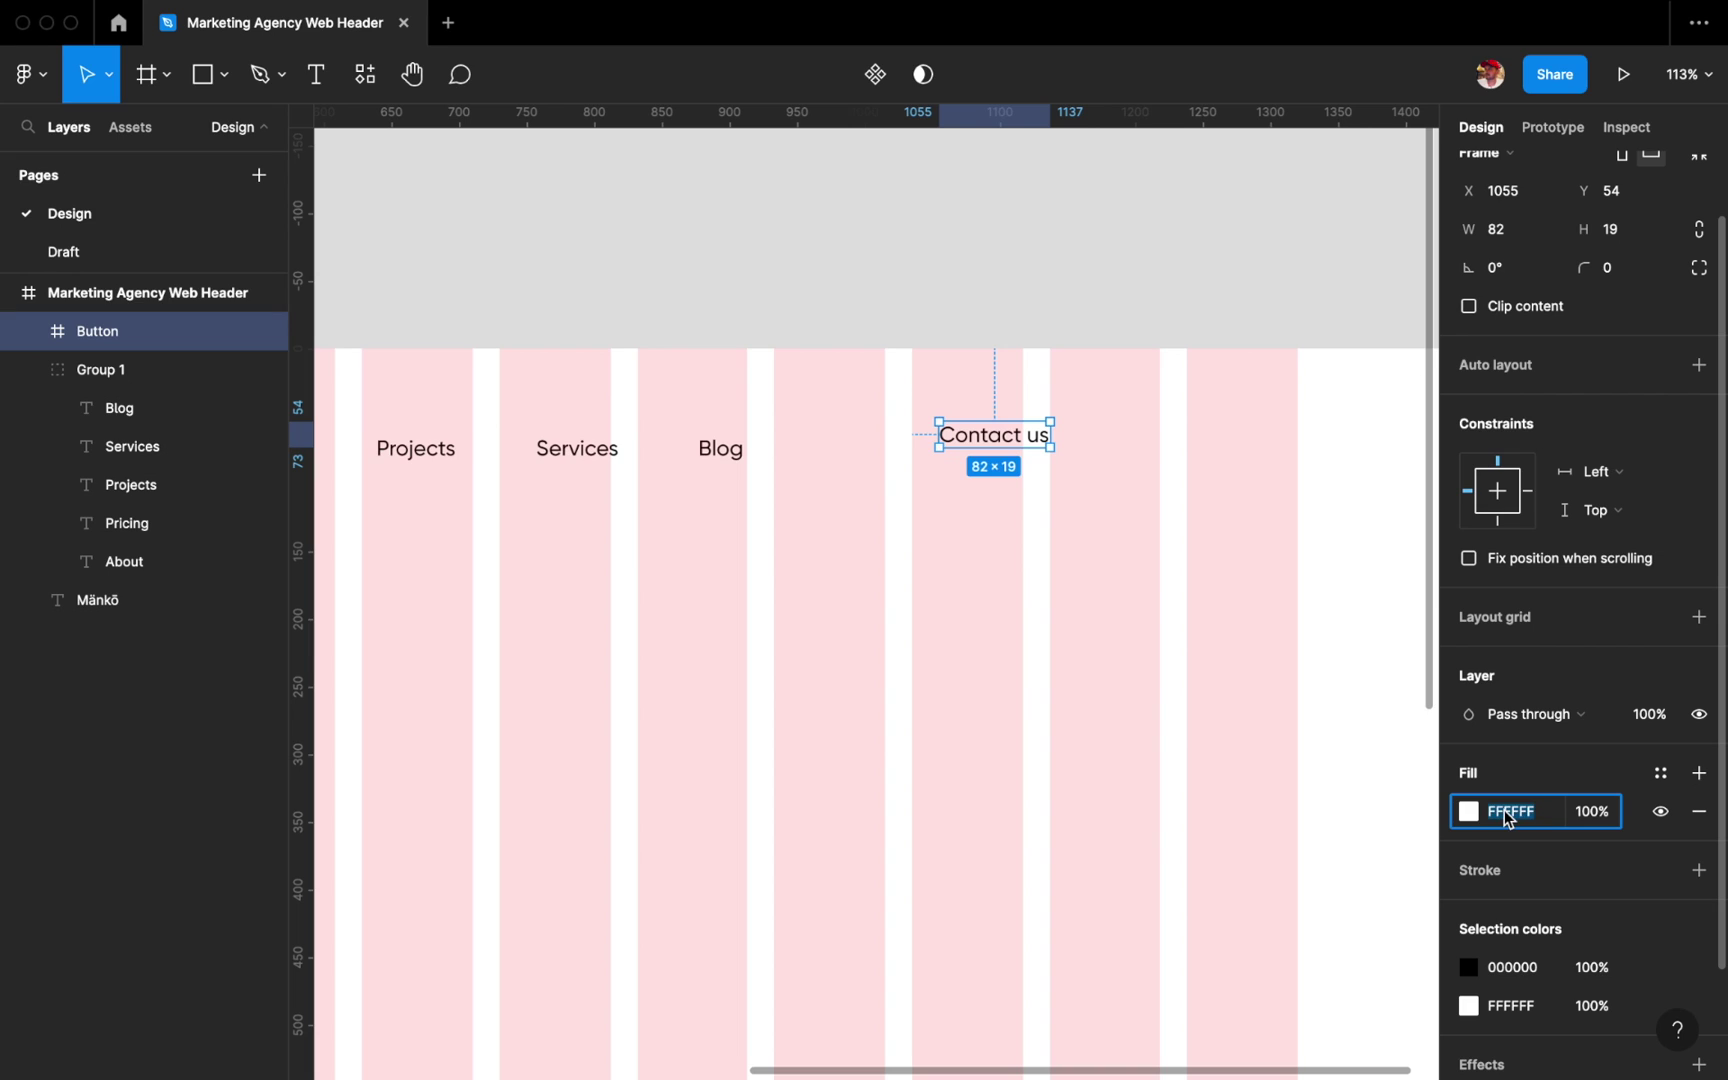
pyautogui.write('000000')
pyautogui.press('Return')
# Make the Contact us label white using the eyedropper.
pyautogui.doubleClick(1012, 434)
pyautogui.press('i')
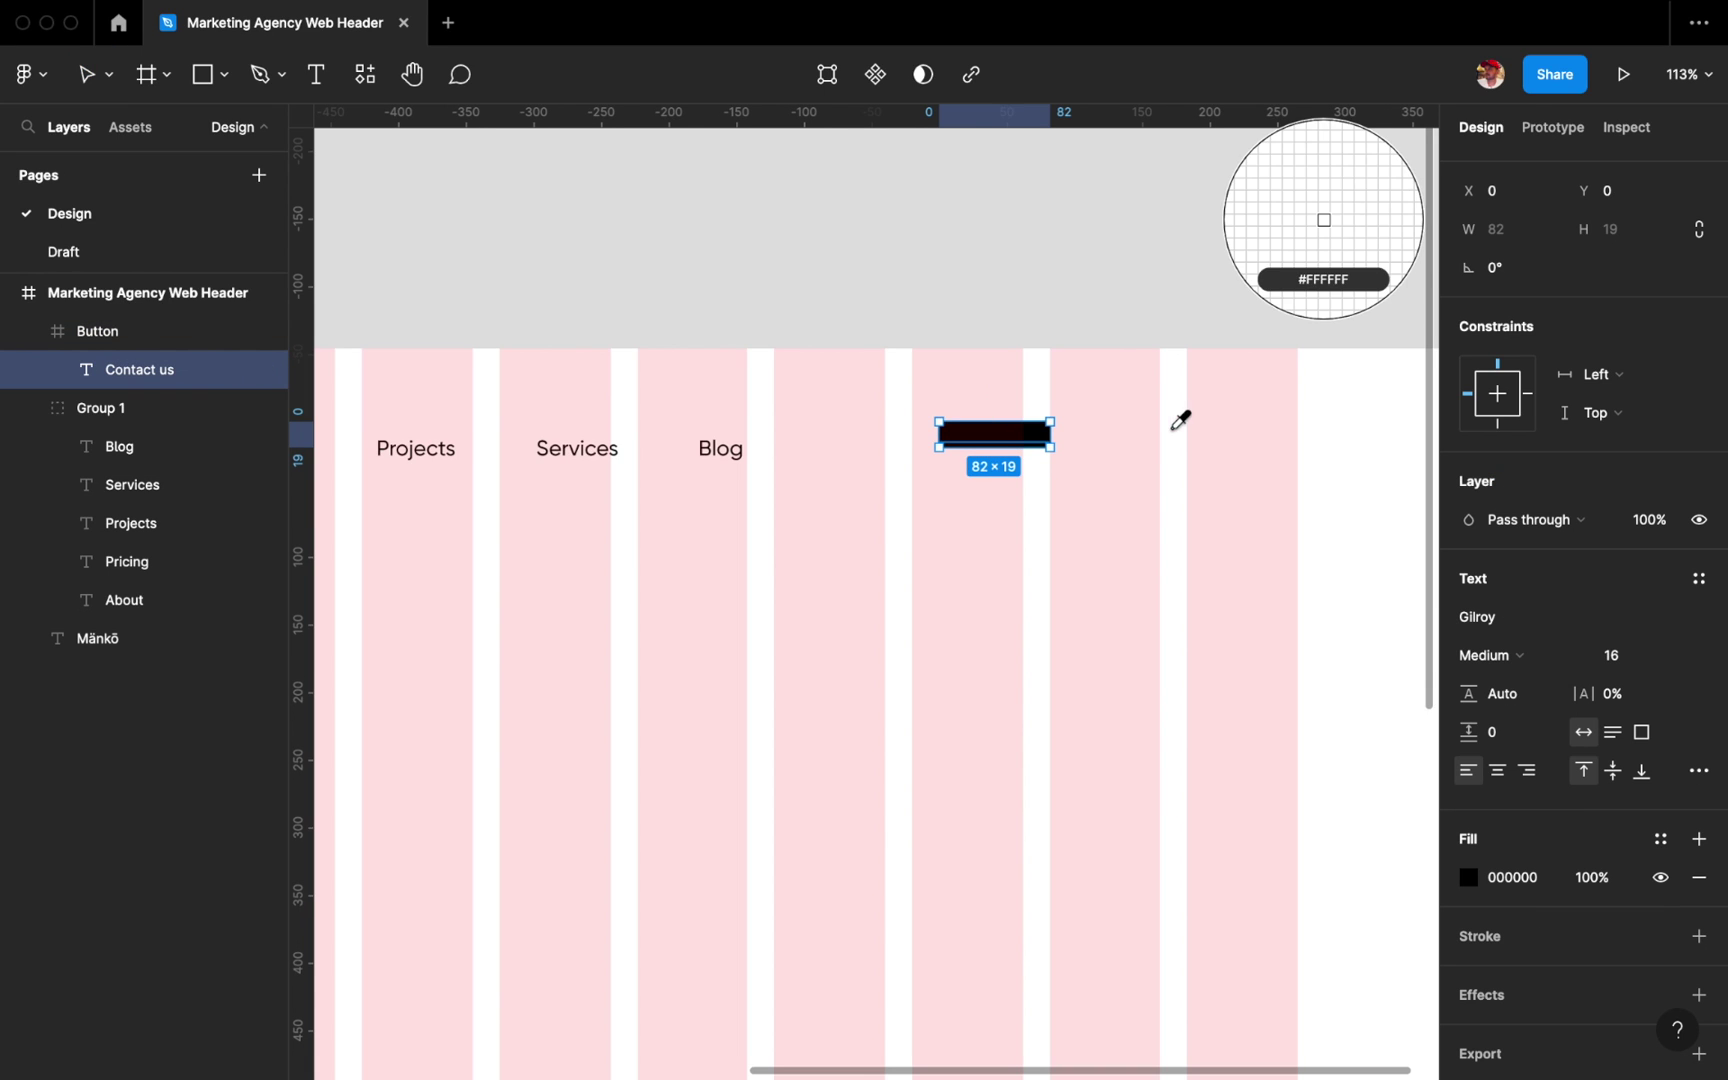
pyautogui.click(1175, 427)
pyautogui.click(993, 435)
# Add auto layout to the button with padding 30 horizontal and 10 vertical.
pyautogui.click(1699, 443)
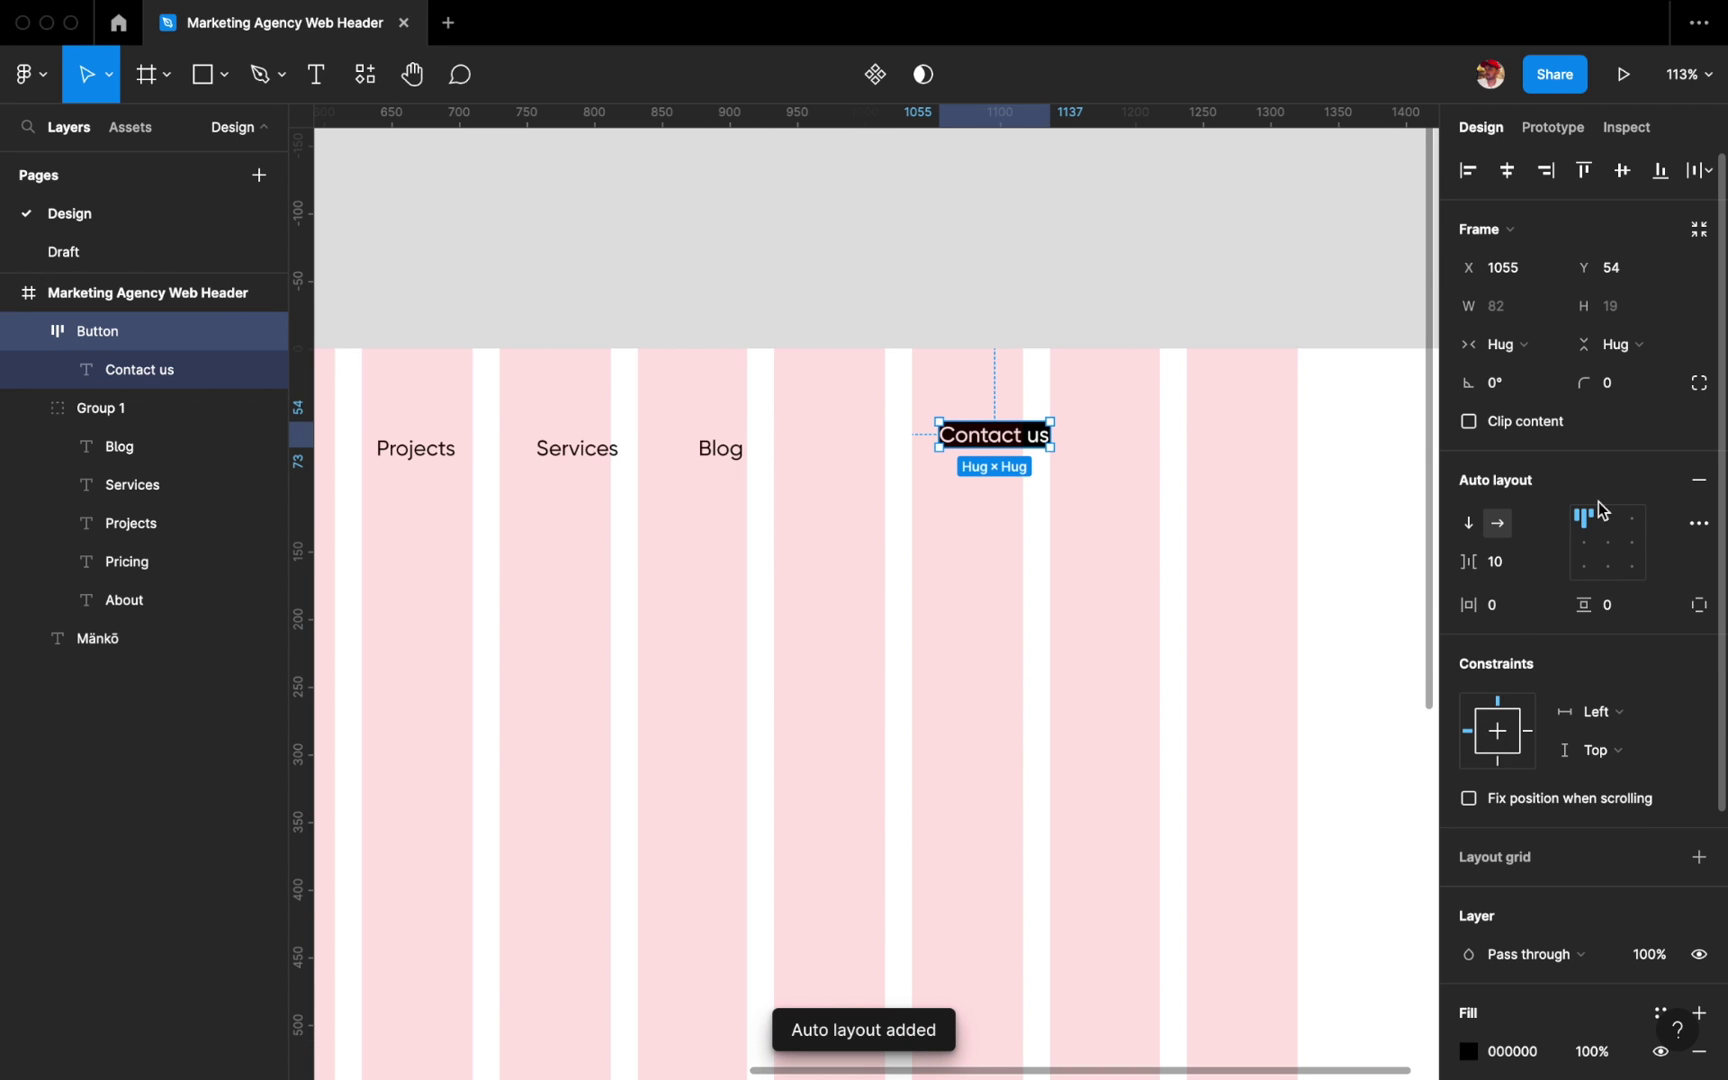
pyautogui.write('2030')
pyautogui.press('Return')
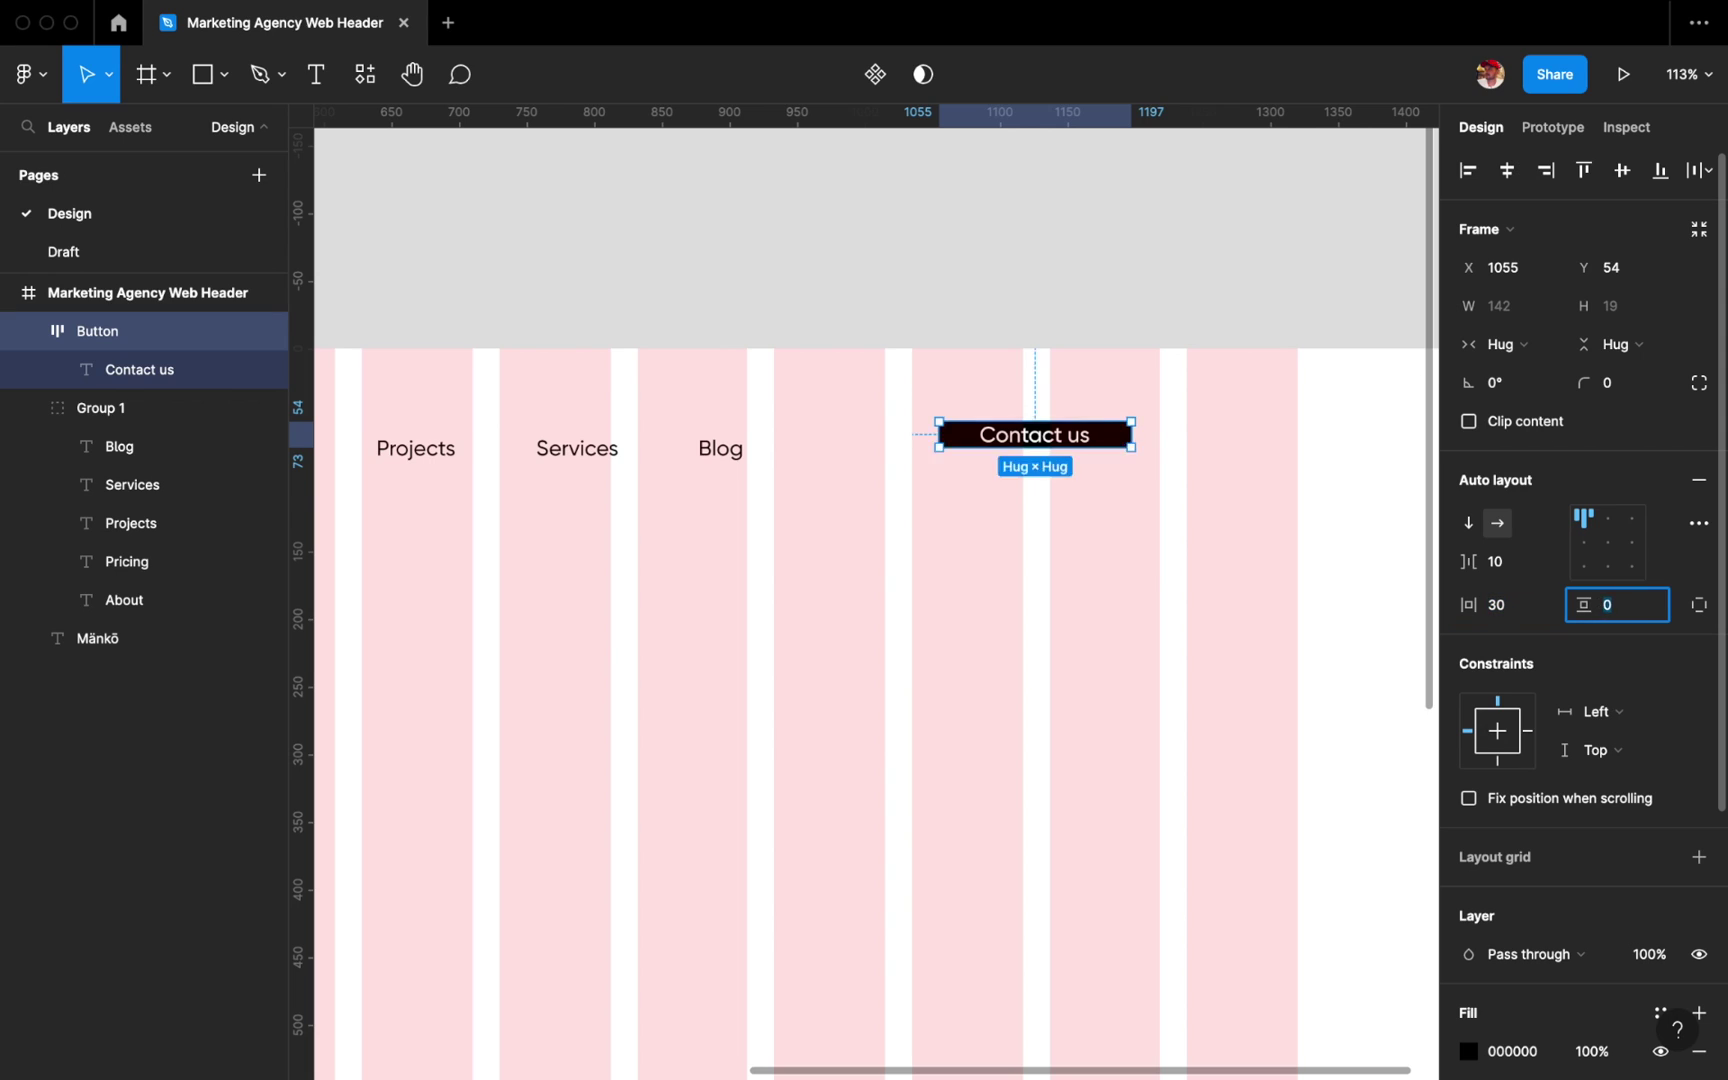
pyautogui.write('10')
pyautogui.press('Return')
pyautogui.write('40')
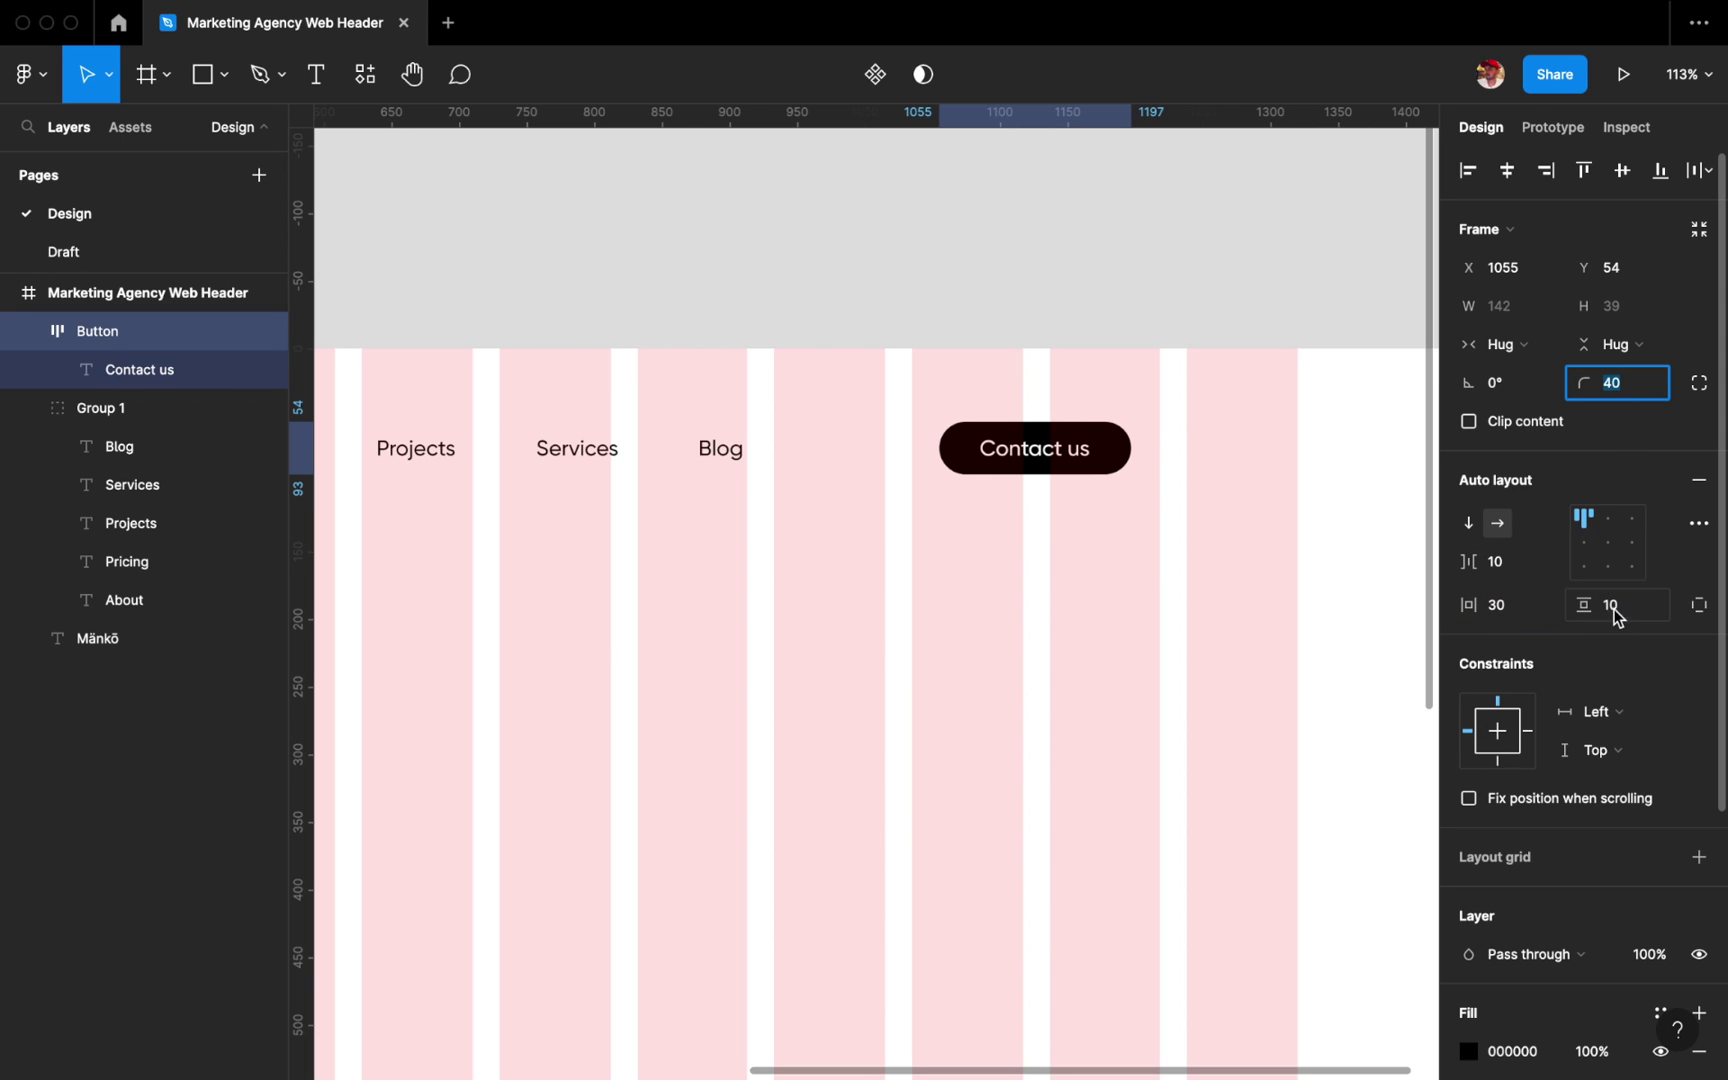
# Bold the Contact us label and reduce the button padding to 24 by 14.
pyautogui.doubleClick(1043, 465)
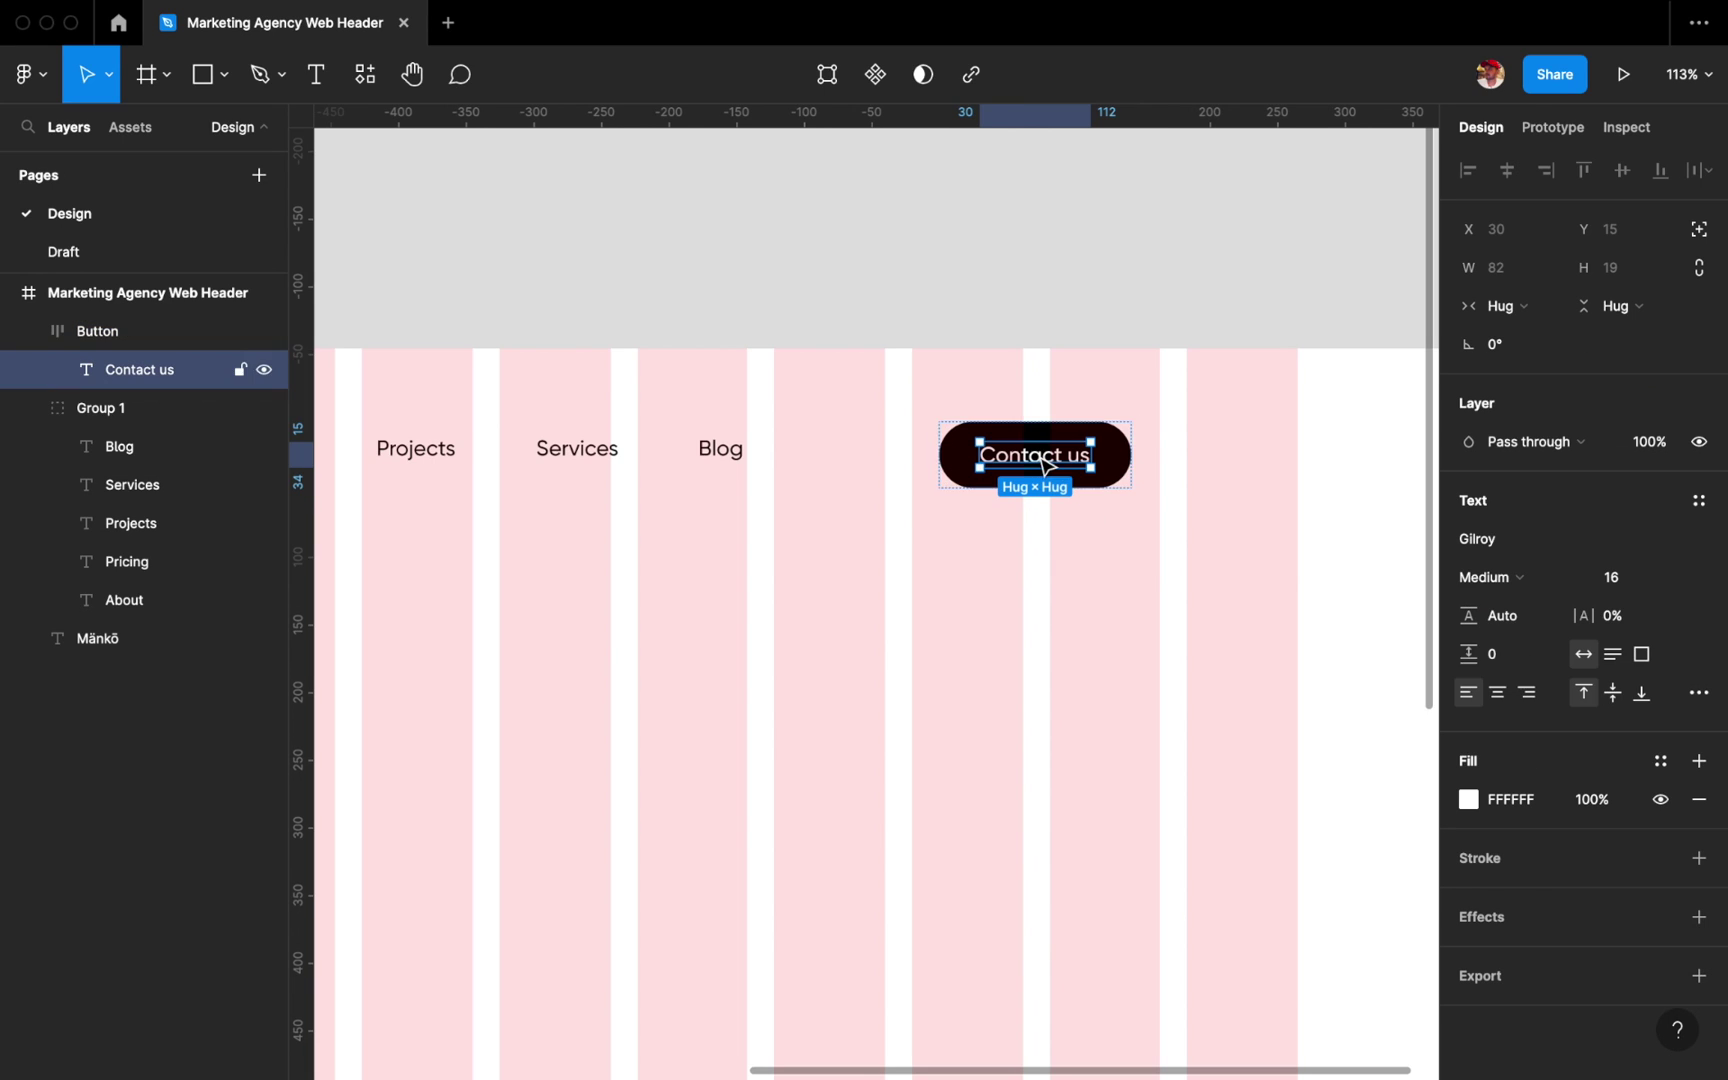
pyautogui.click(1513, 578)
pyautogui.click(1515, 628)
pyautogui.scroll(2, 1057, 567)
pyautogui.press('Escape')
pyautogui.click(1527, 605)
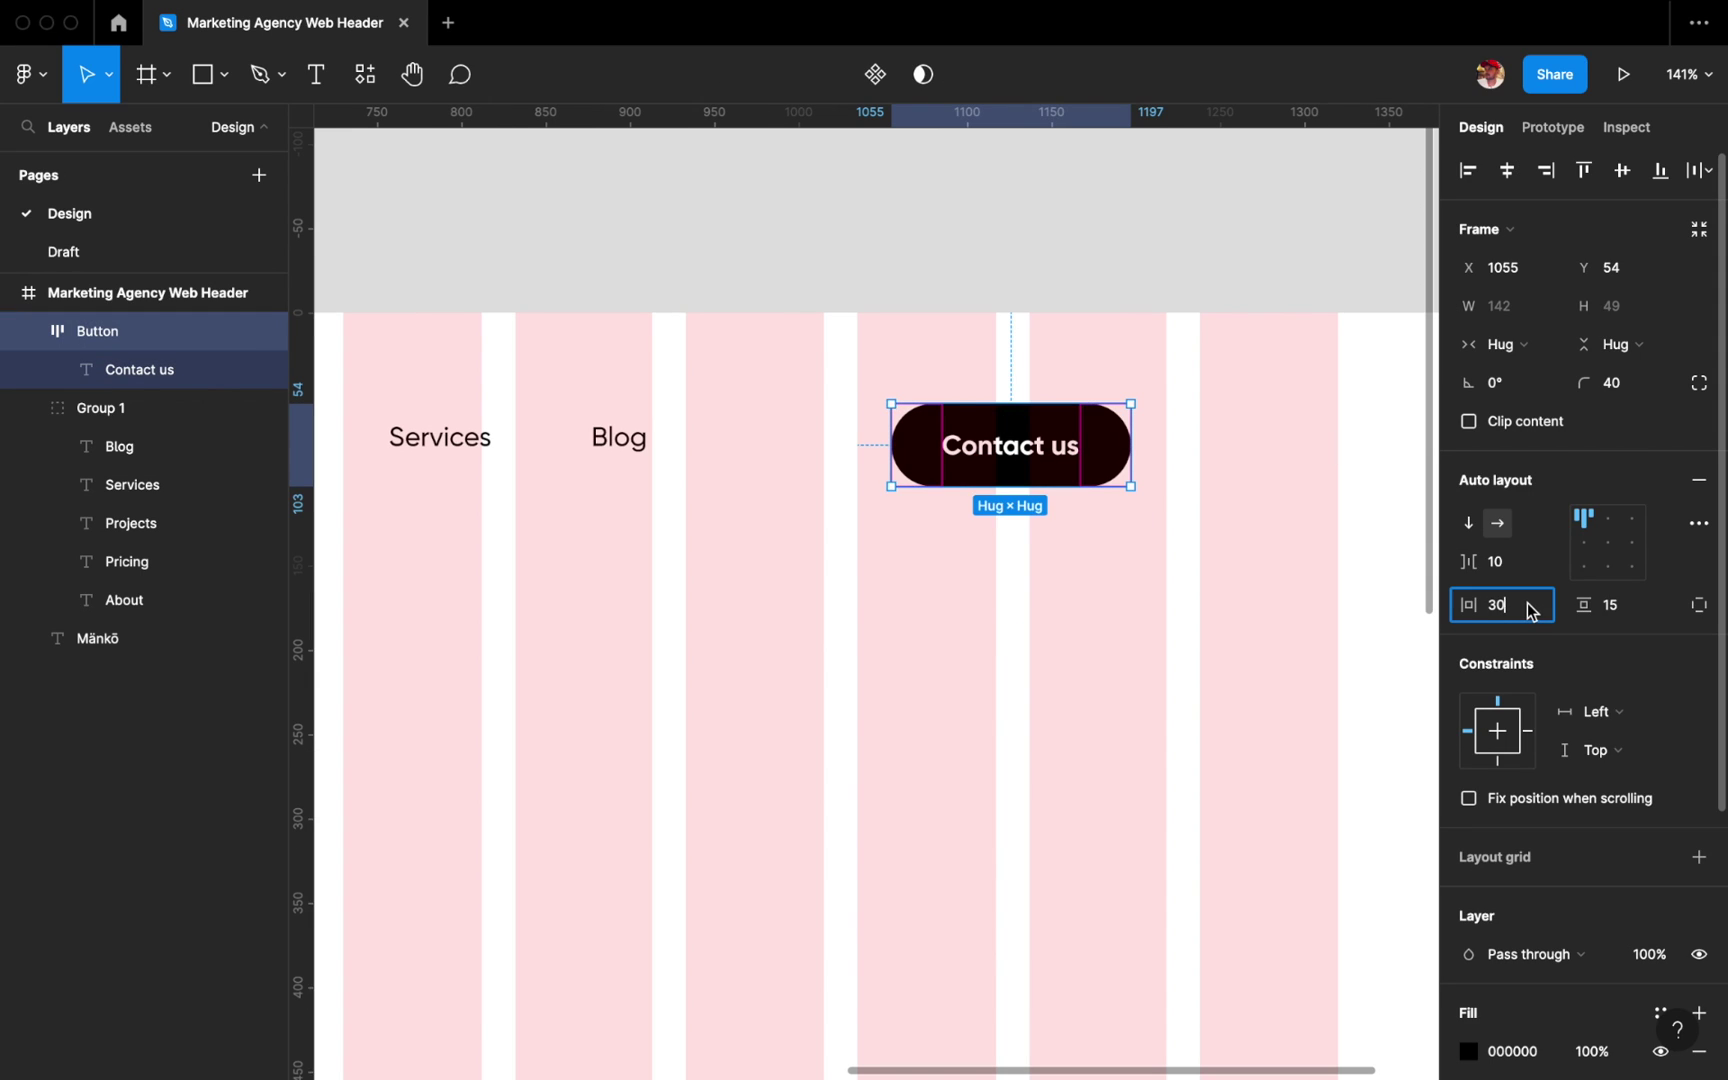
pyautogui.press('Down')
pyautogui.press('Down')
pyautogui.press('Down')
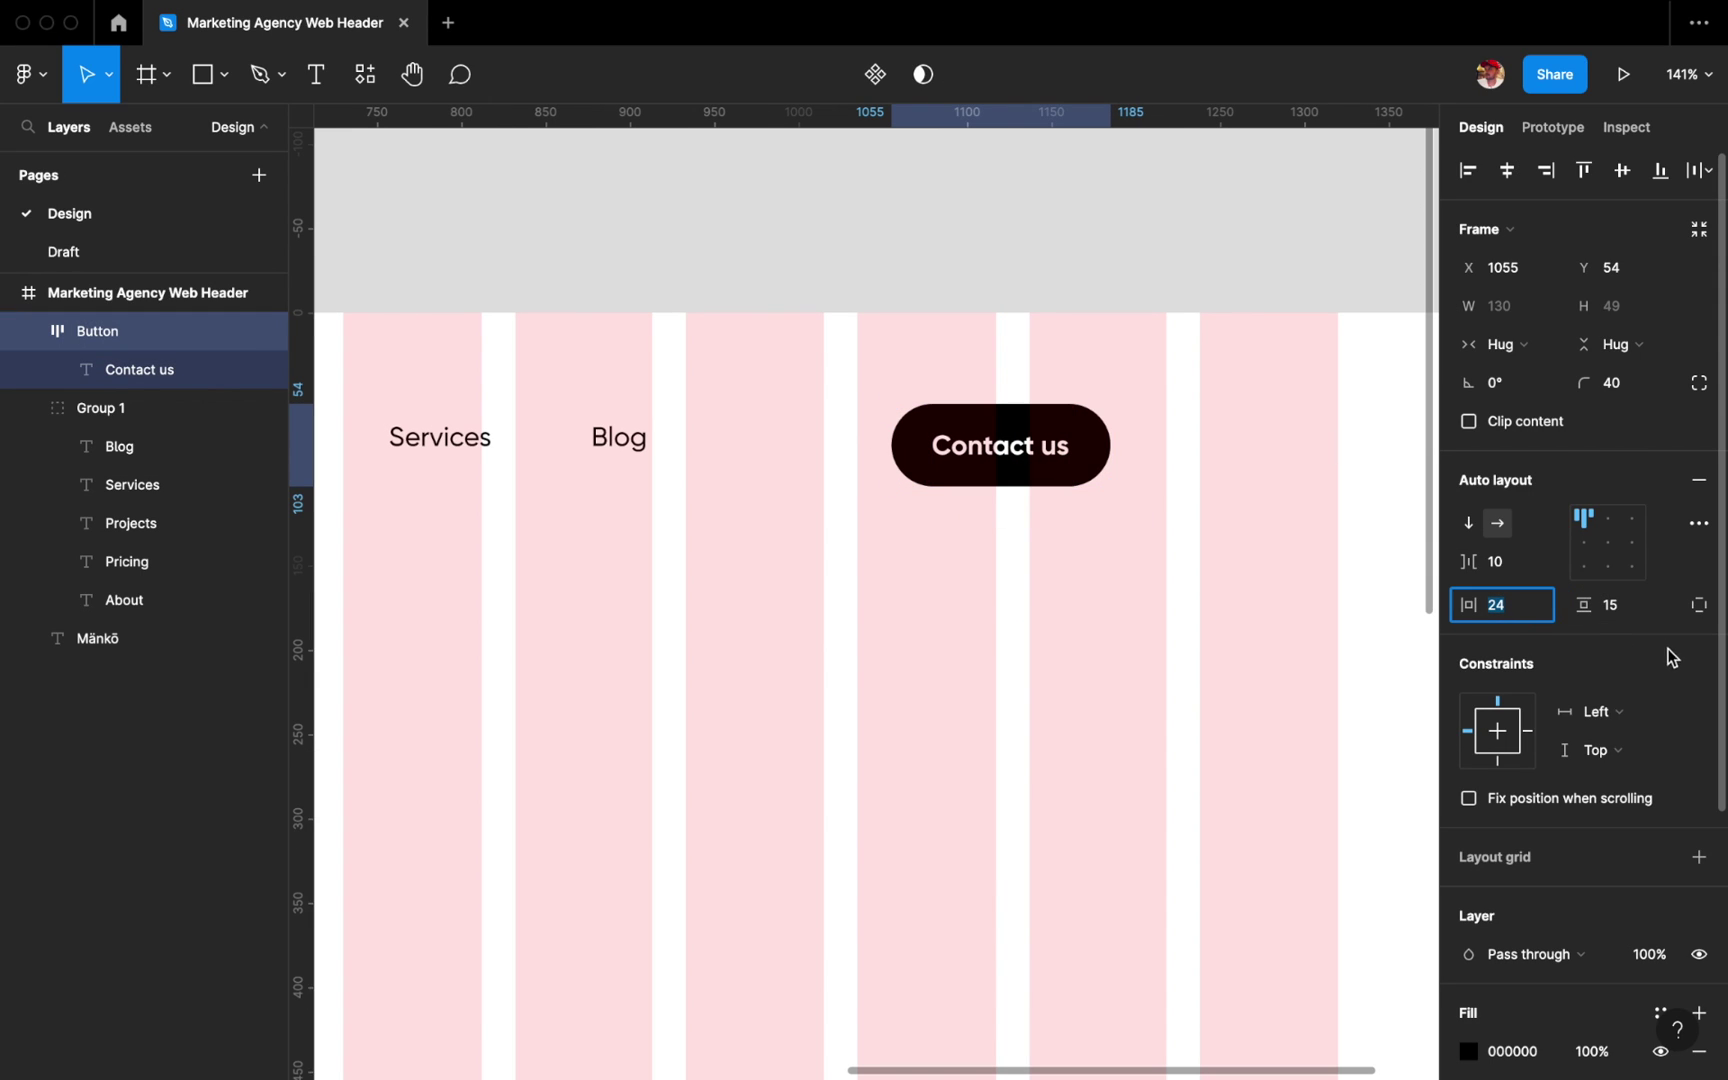
pyautogui.press('Tab')
pyautogui.press('Down')
# Move the button to x 1190, centre it vertically with logo and nav, and hide grids.
pyautogui.click(1000, 447)
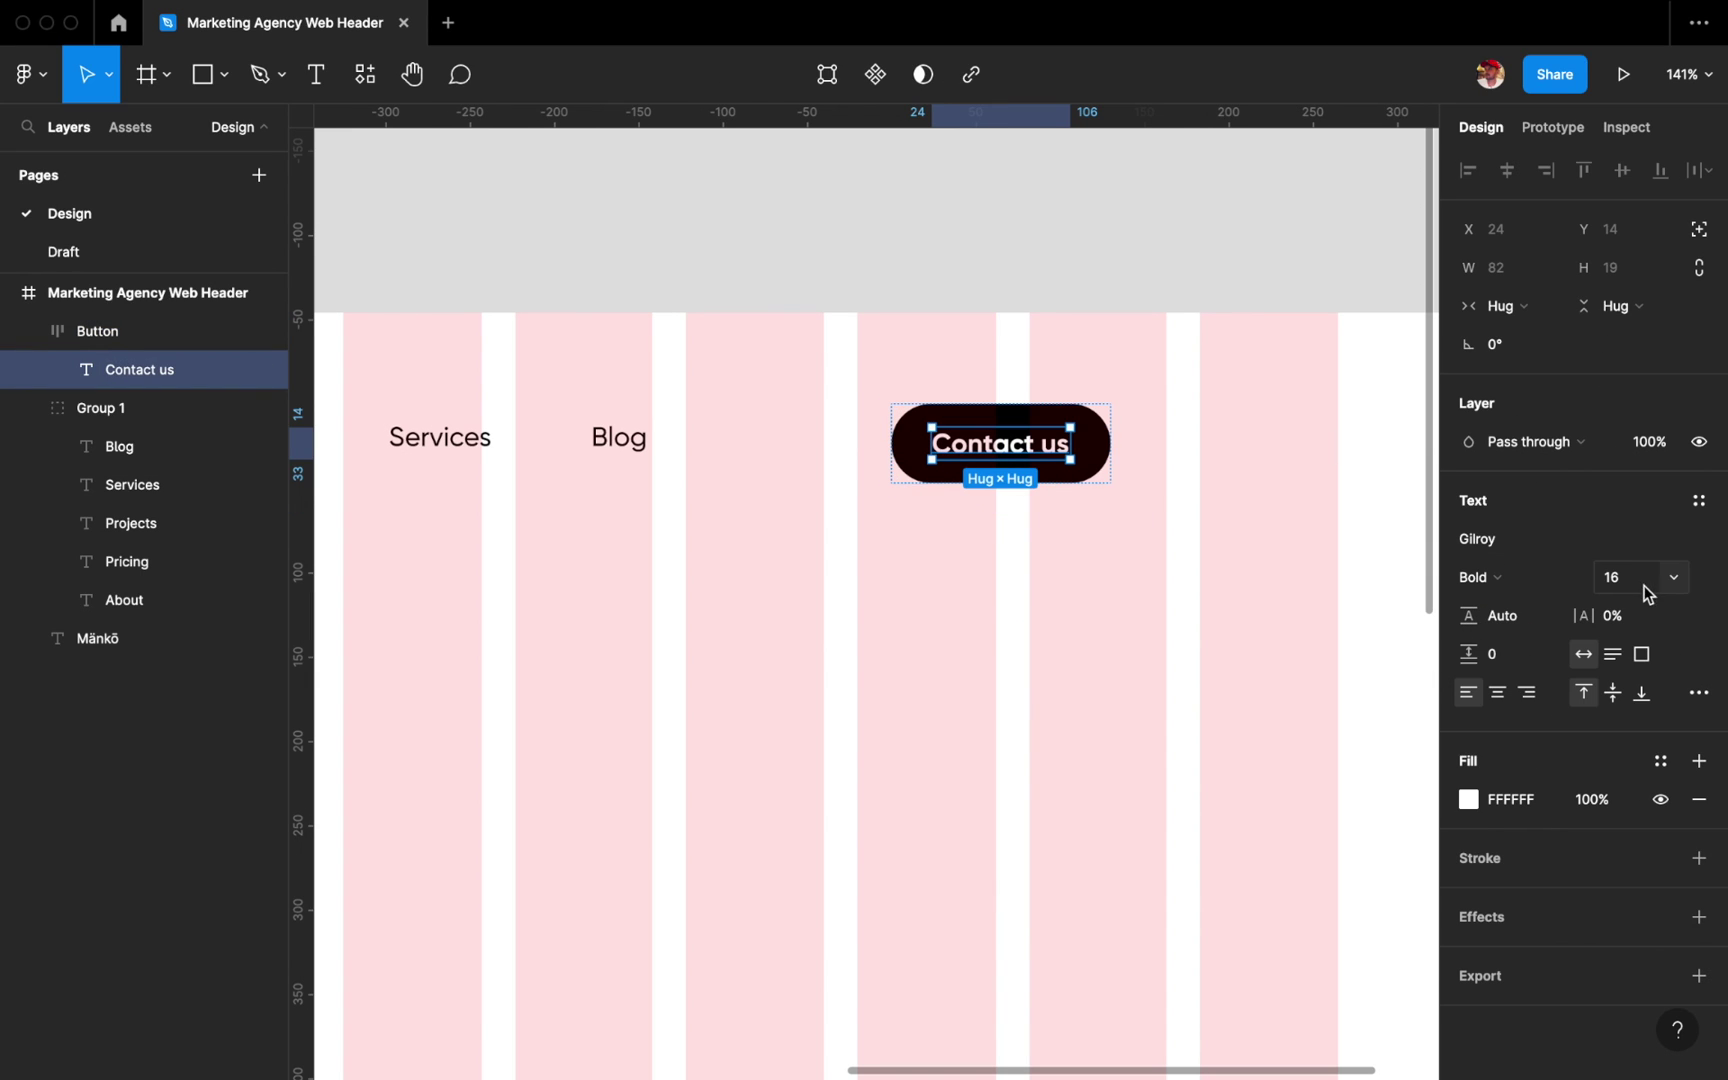
pyautogui.click(1130, 598)
pyautogui.scroll(-3, 1130, 598)
pyautogui.moveTo(1026, 478); pyautogui.dragTo(1207, 480)
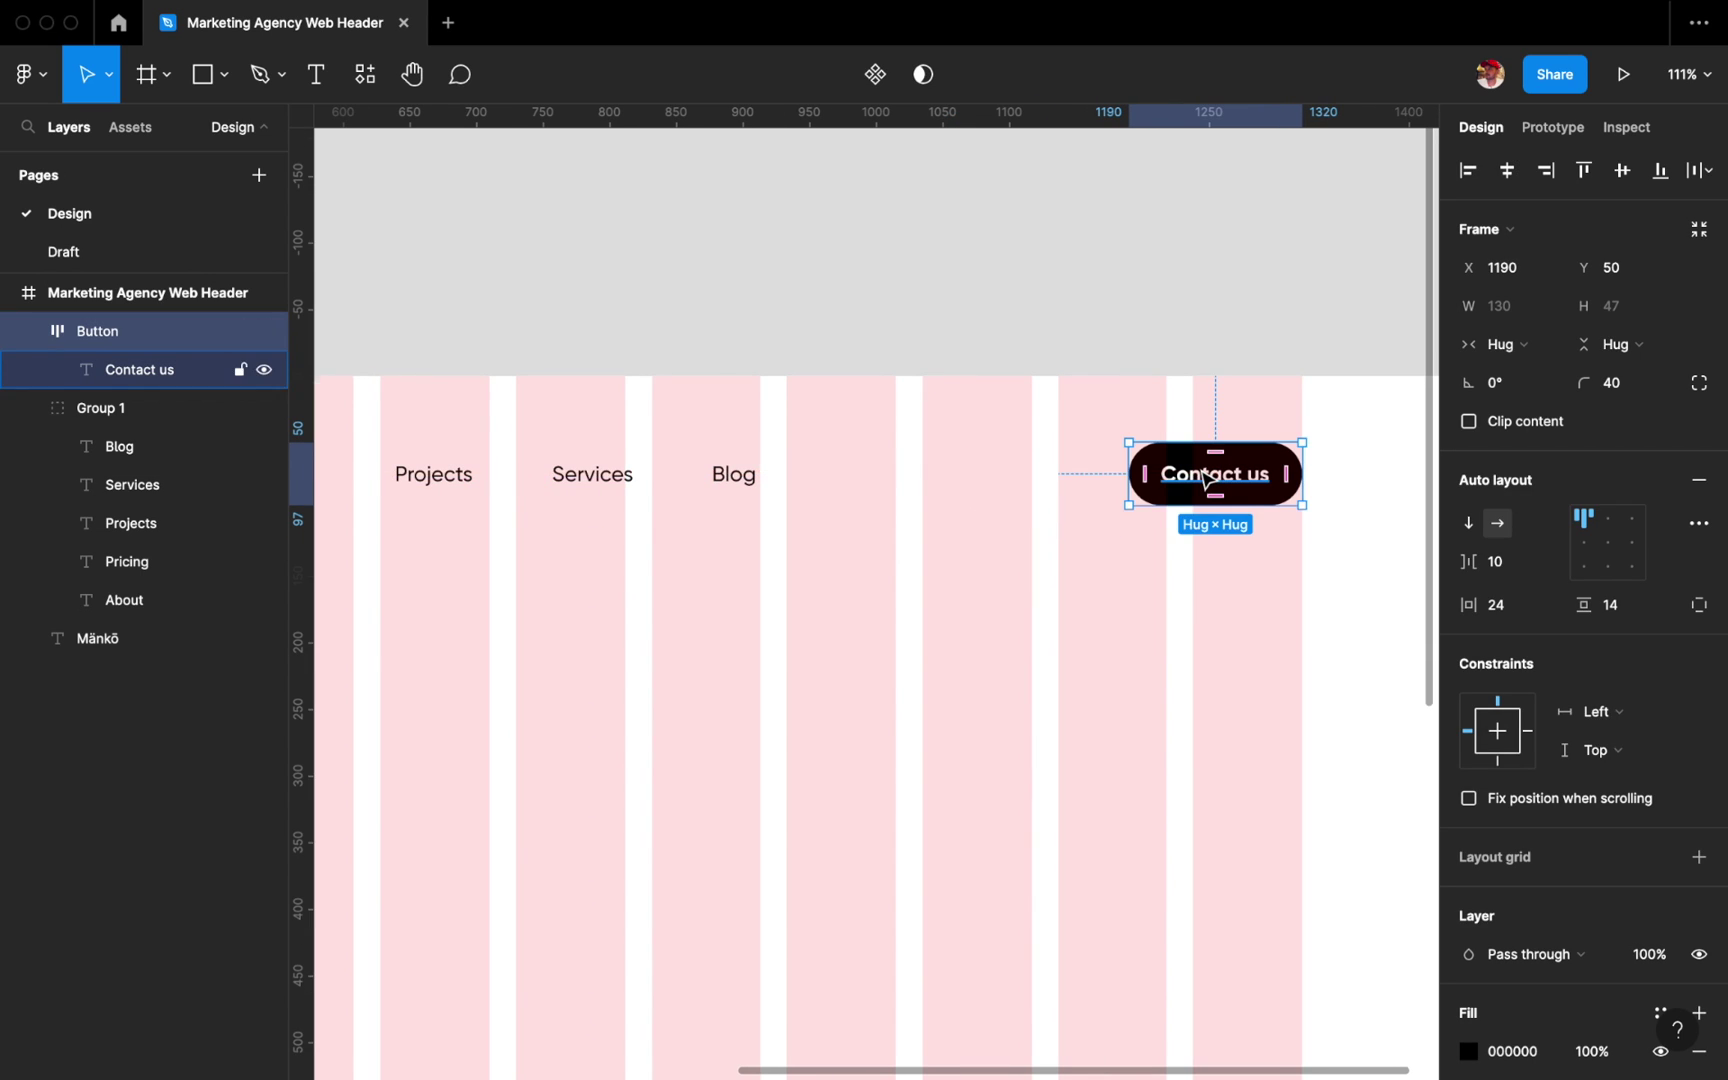
pyautogui.scroll(-5, 1100, 500)
pyautogui.keyDown('shift'); pyautogui.click(921, 505); pyautogui.keyUp('shift')
pyautogui.keyDown('shift'); pyautogui.click(575, 465); pyautogui.keyUp('shift')
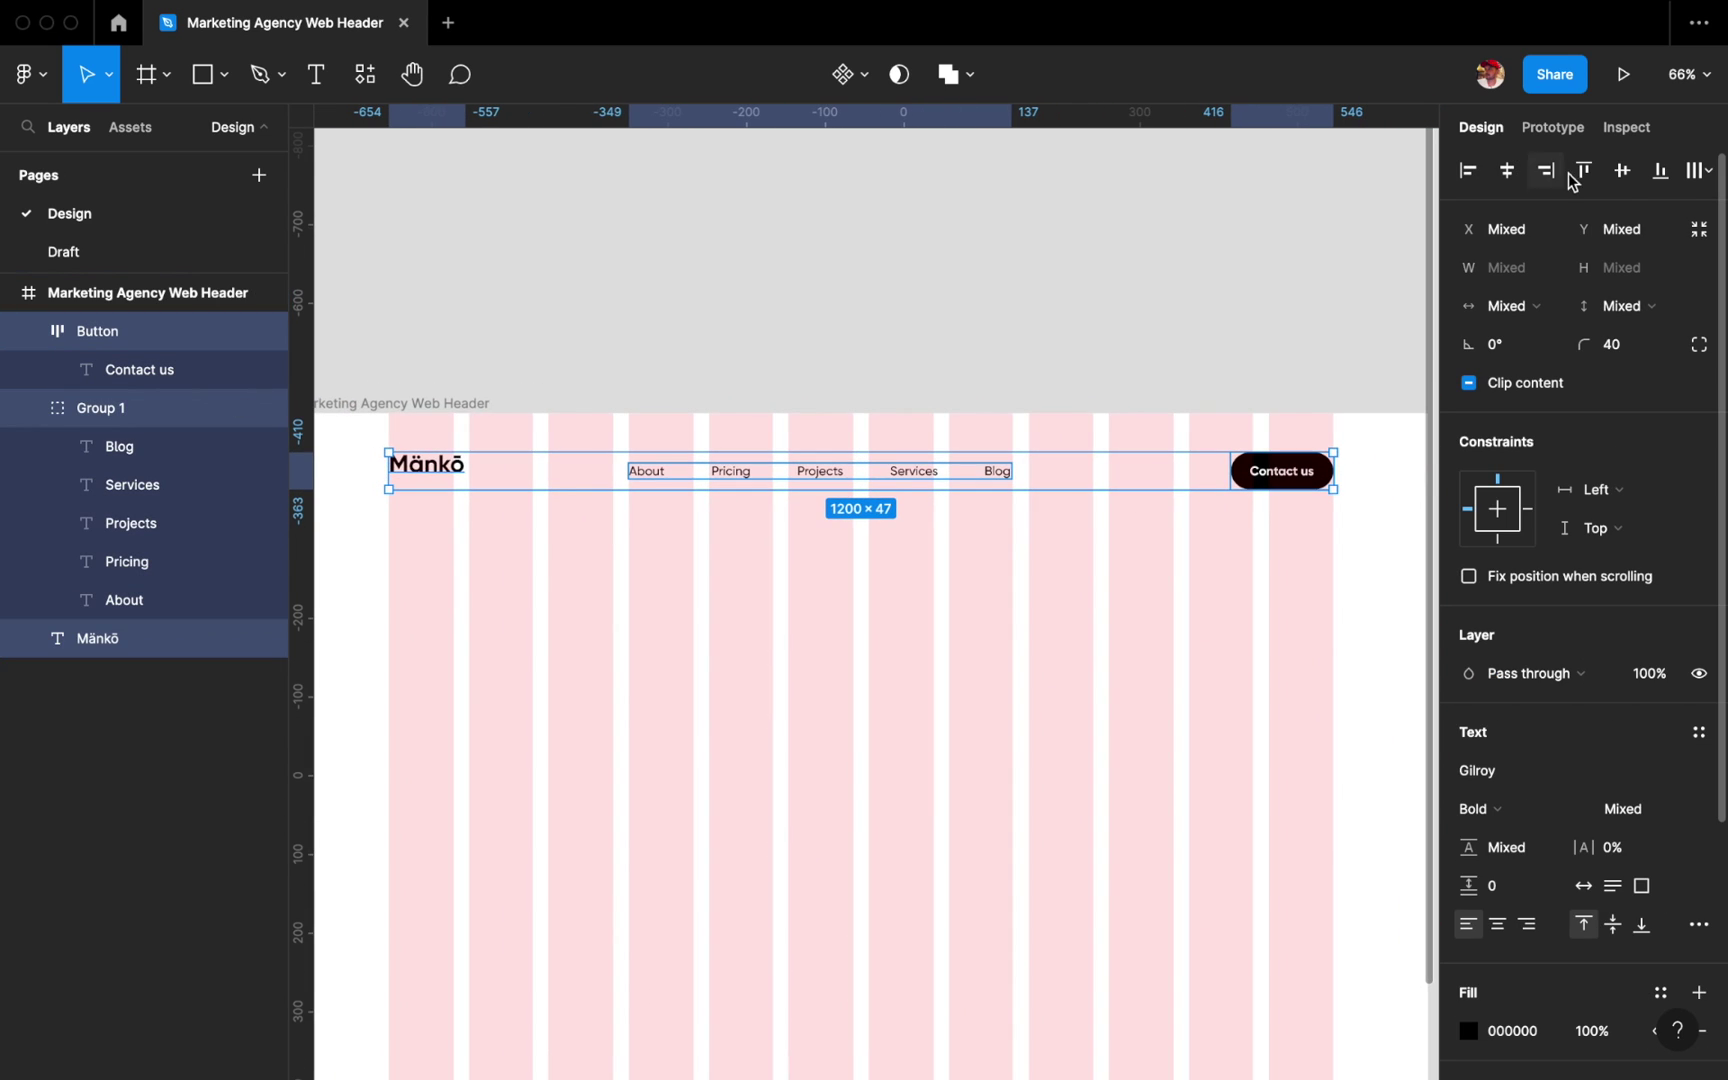
pyautogui.click(1622, 170)
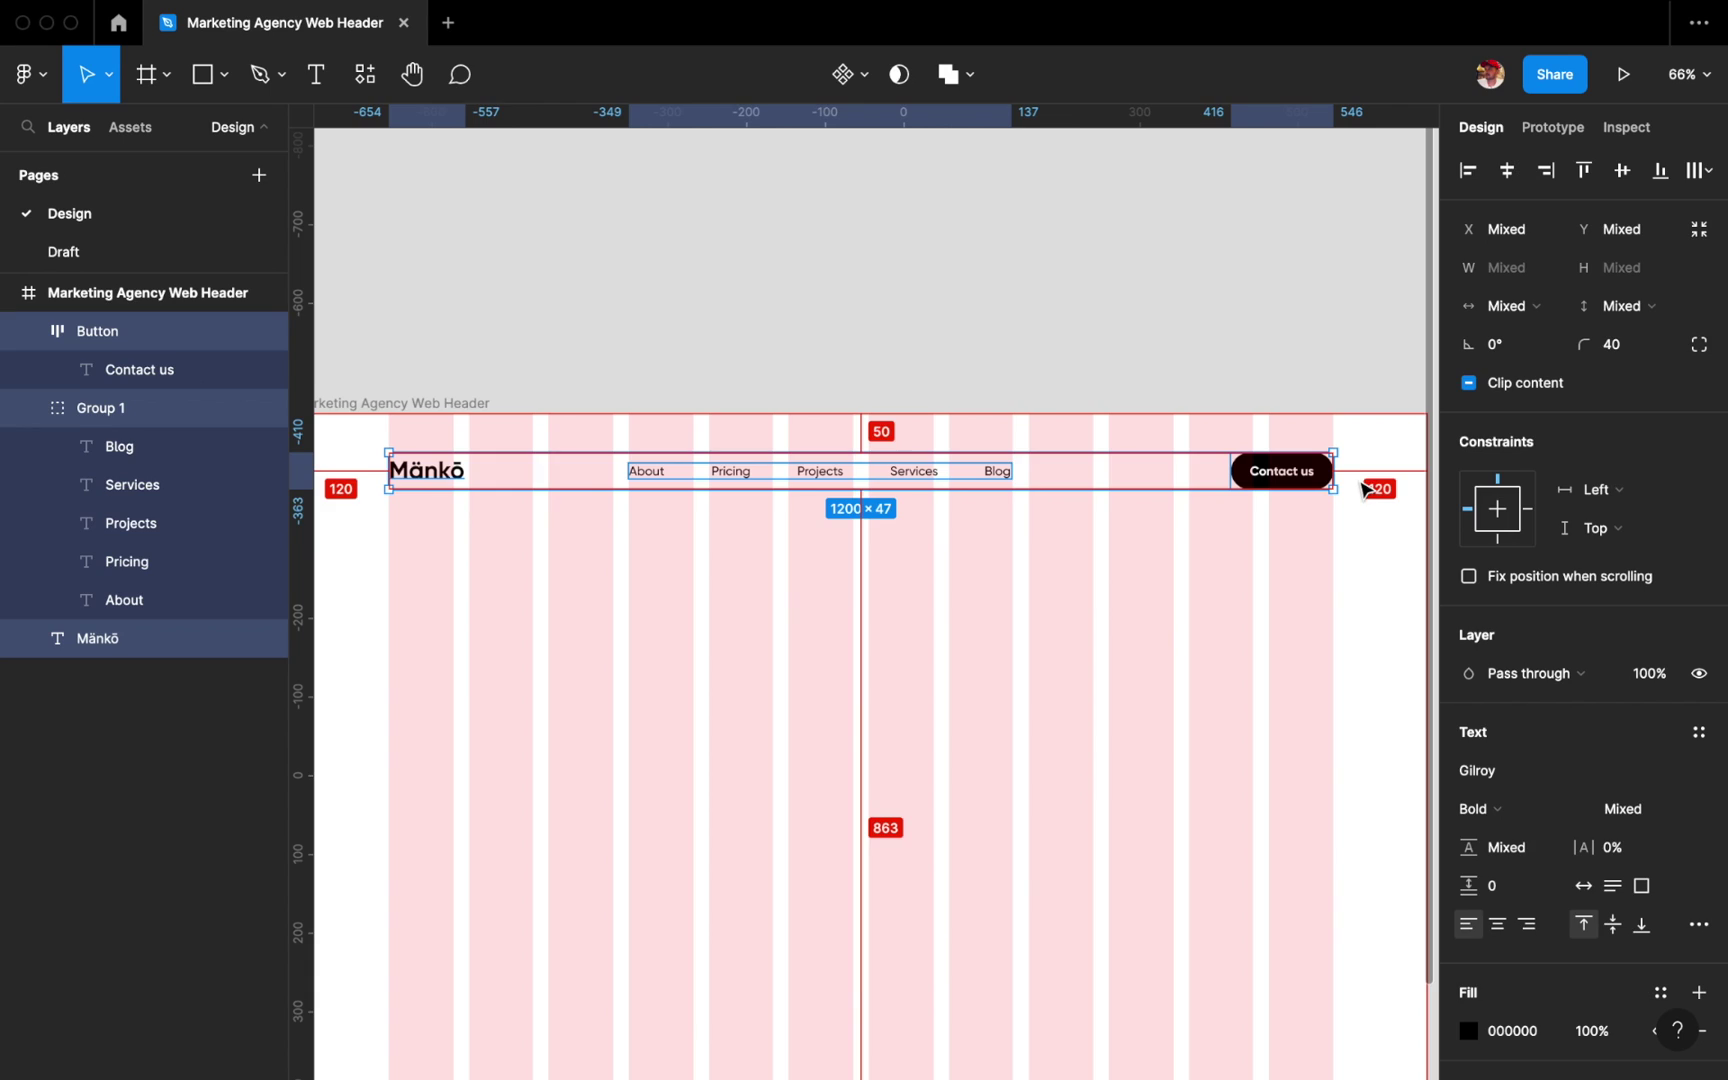
pyautogui.click(933, 324)
pyautogui.hotkey('ctrl', 'g')
pyautogui.hotkey('ctrl', 'g')
pyautogui.hotkey('ctrl', 'g')
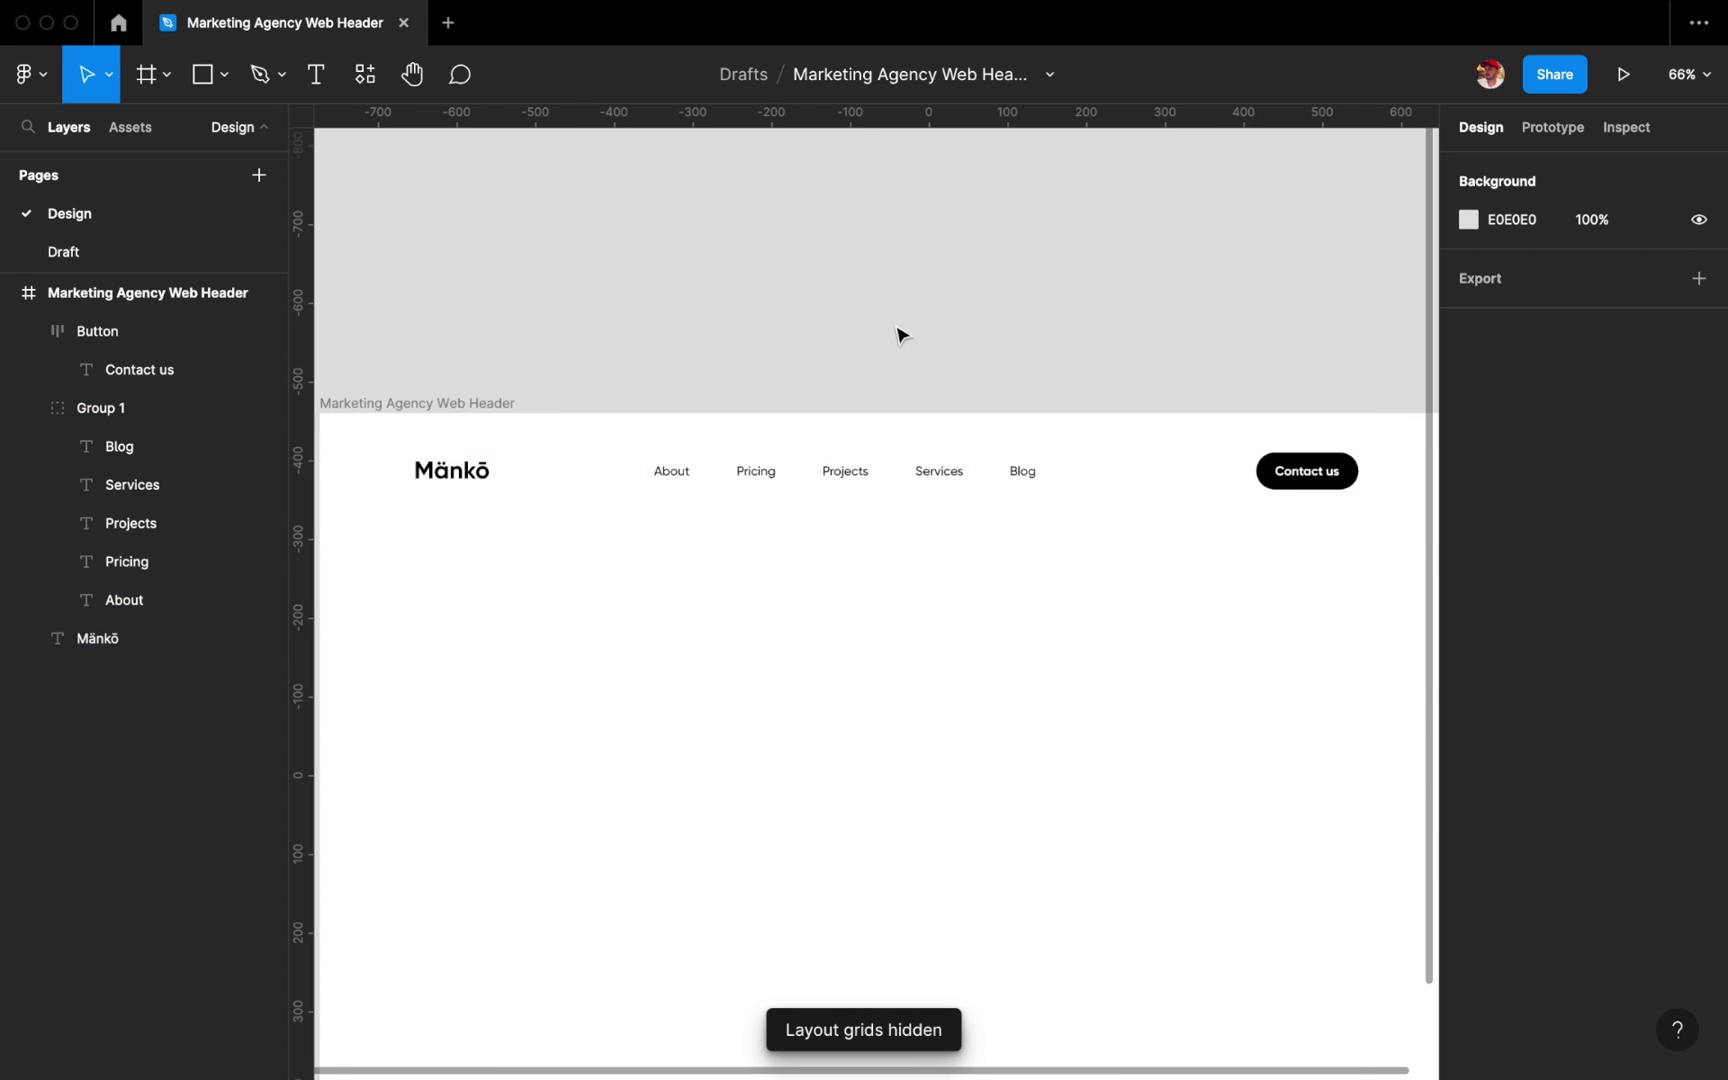
# Add 'Expand your Social Reach' text below the header, auto width, at size 71.
pyautogui.scroll(-2, 900, 300)
pyautogui.click(521, 384)
pyautogui.moveTo(528, 396)
pyautogui.mouseDown()
pyautogui.moveTo(800, 305)
pyautogui.moveTo(791, 538)
pyautogui.mouseUp()
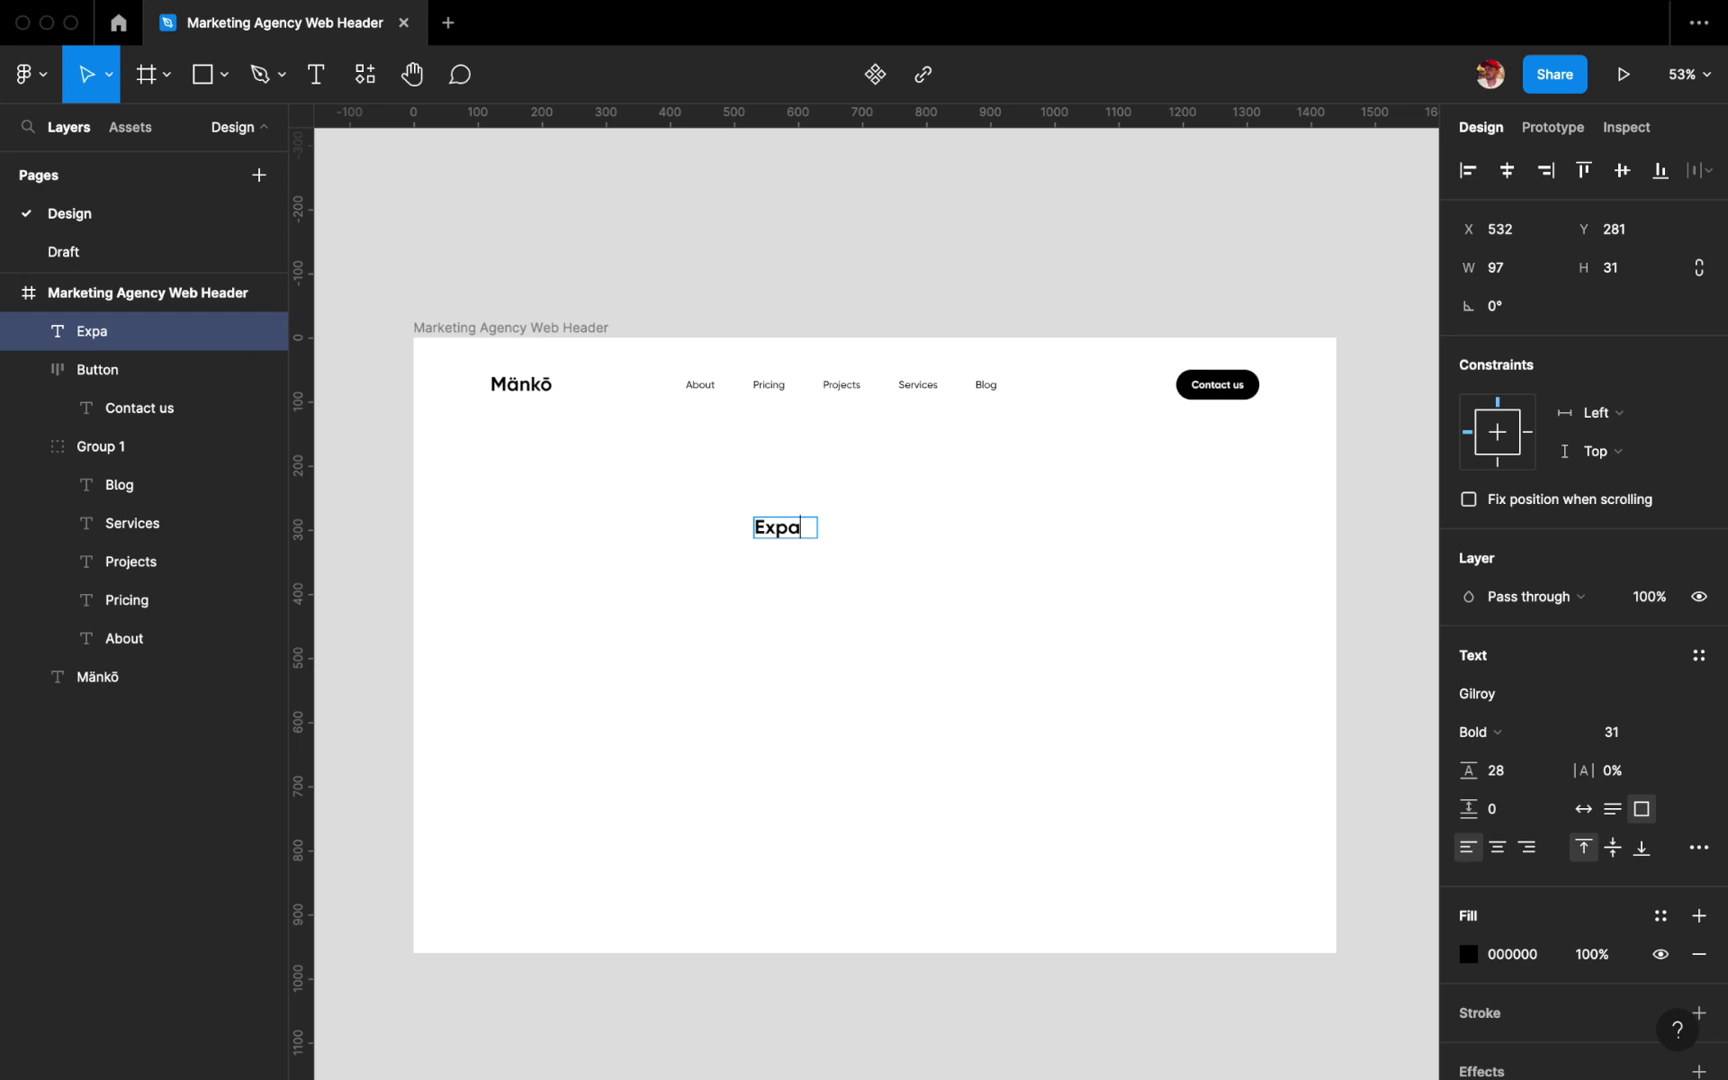
pyautogui.press('Escape')
pyautogui.click(1583, 808)
pyautogui.click(1530, 785)
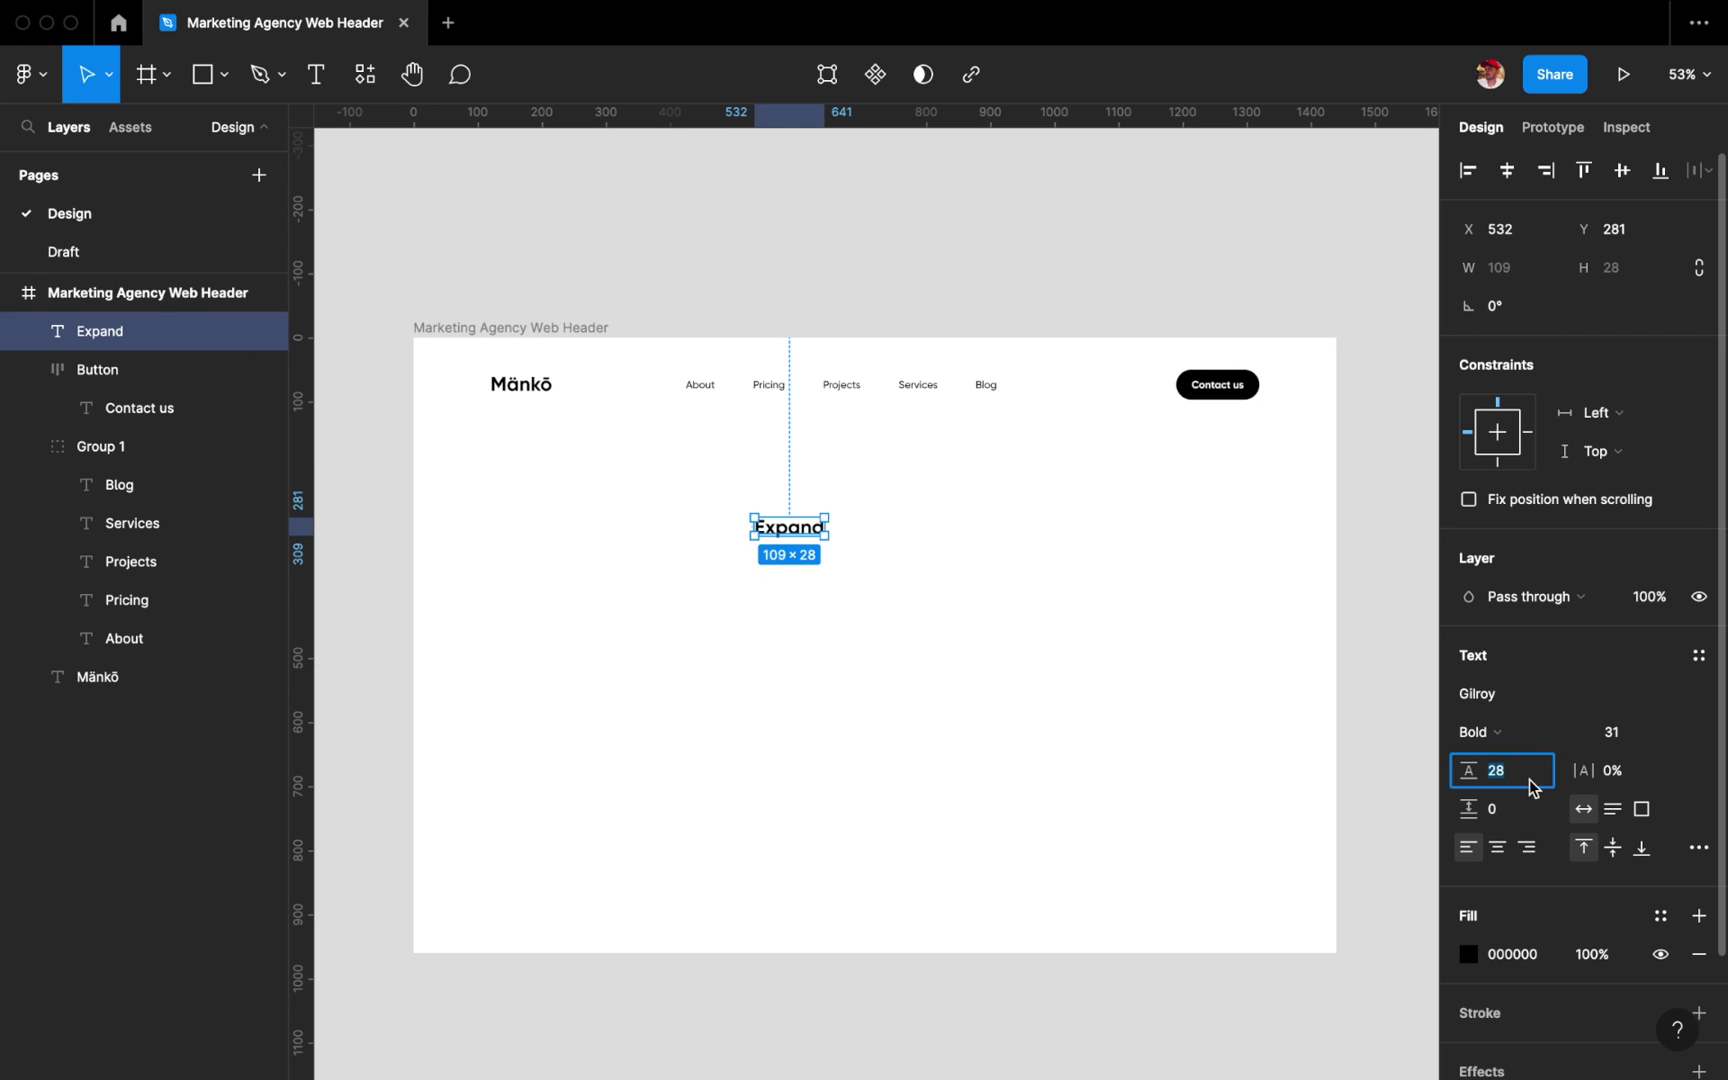
pyautogui.write('71')
pyautogui.press('Return')
pyautogui.write('your Social Reach')
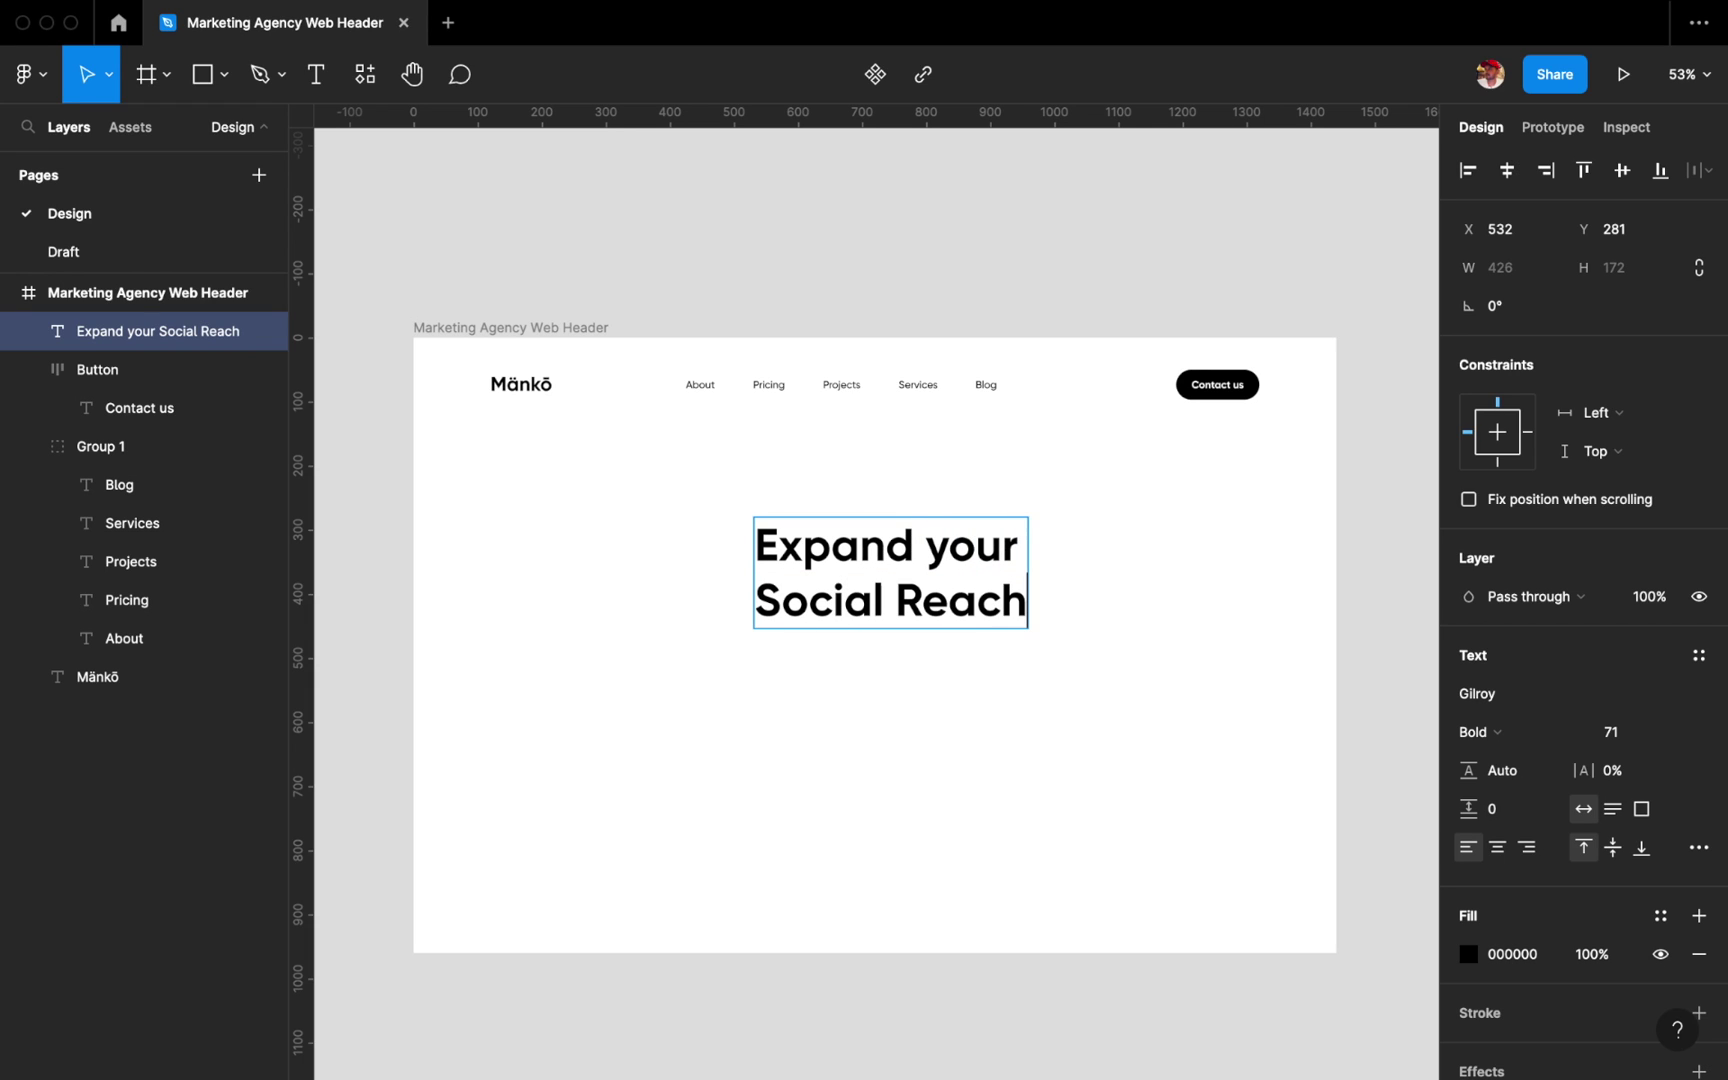
# Centre-align the heading and raise its font size to 91.
pyautogui.press('Escape')
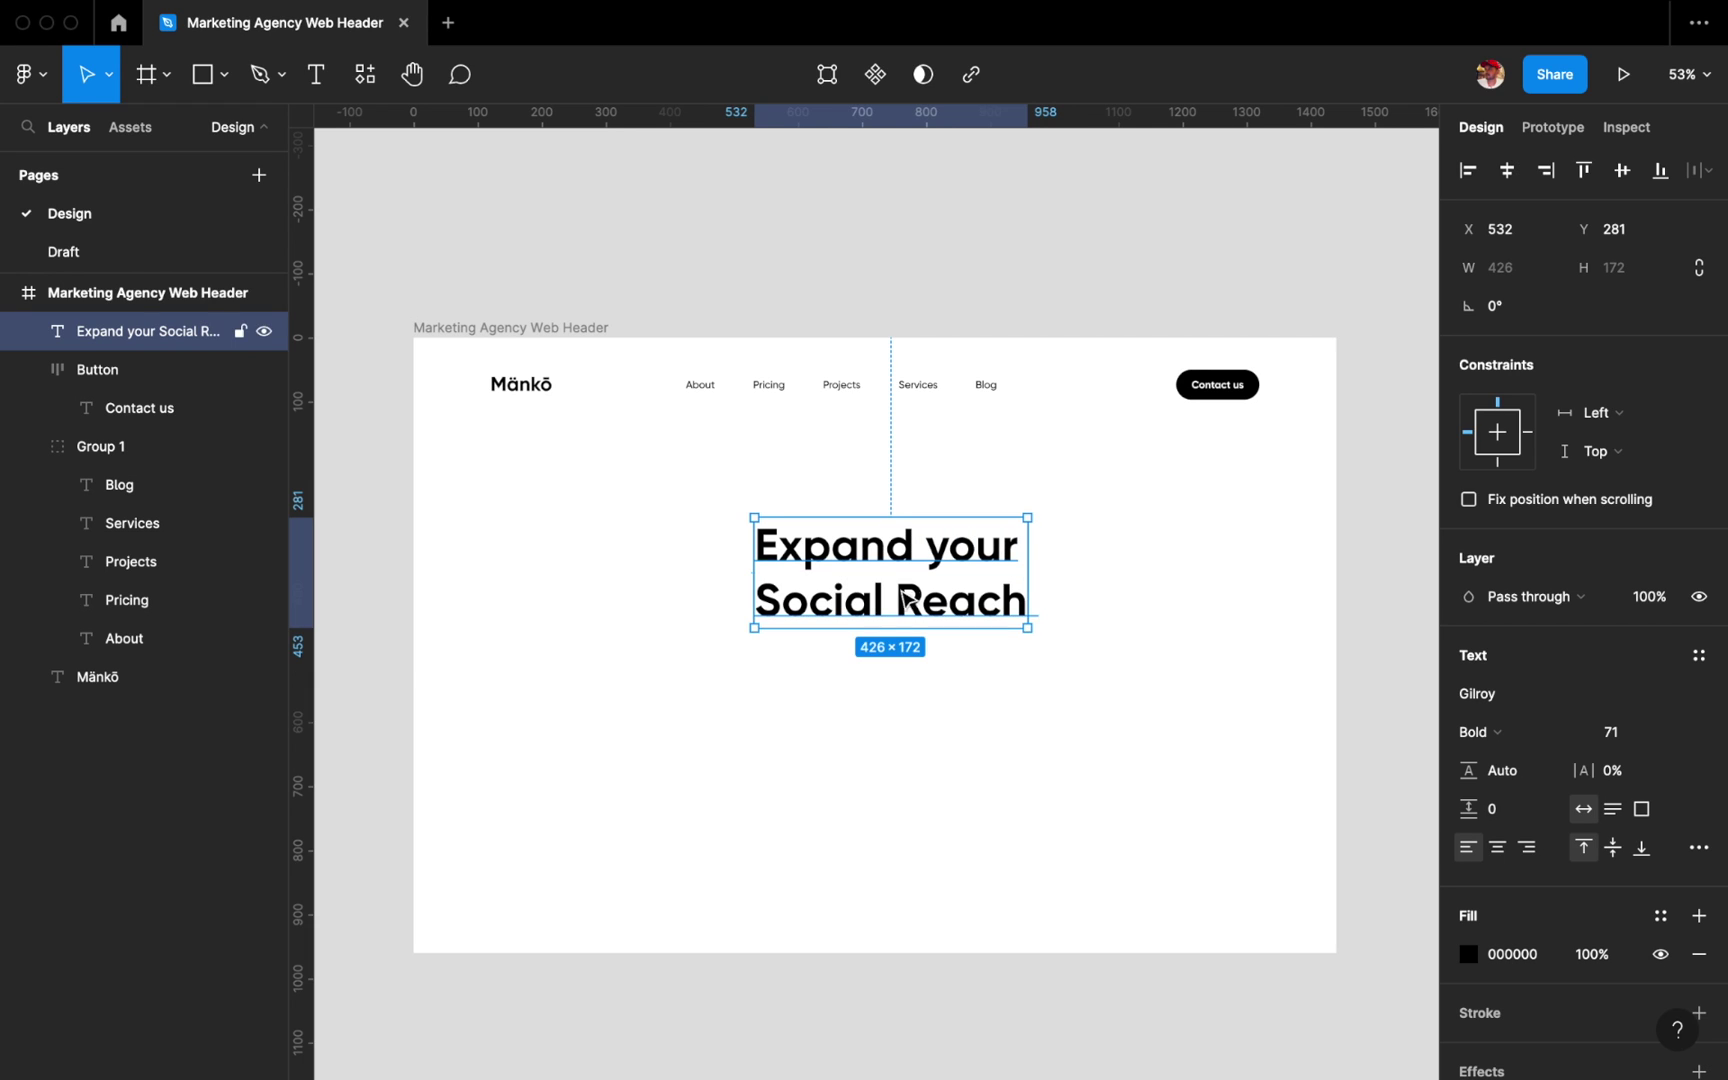
pyautogui.click(1497, 847)
pyautogui.click(1625, 732)
pyautogui.write('91')
pyautogui.press('Return')
# Set the heading to size 111 in Belgan Aesthetic with a 167 line height.
pyautogui.write('111')
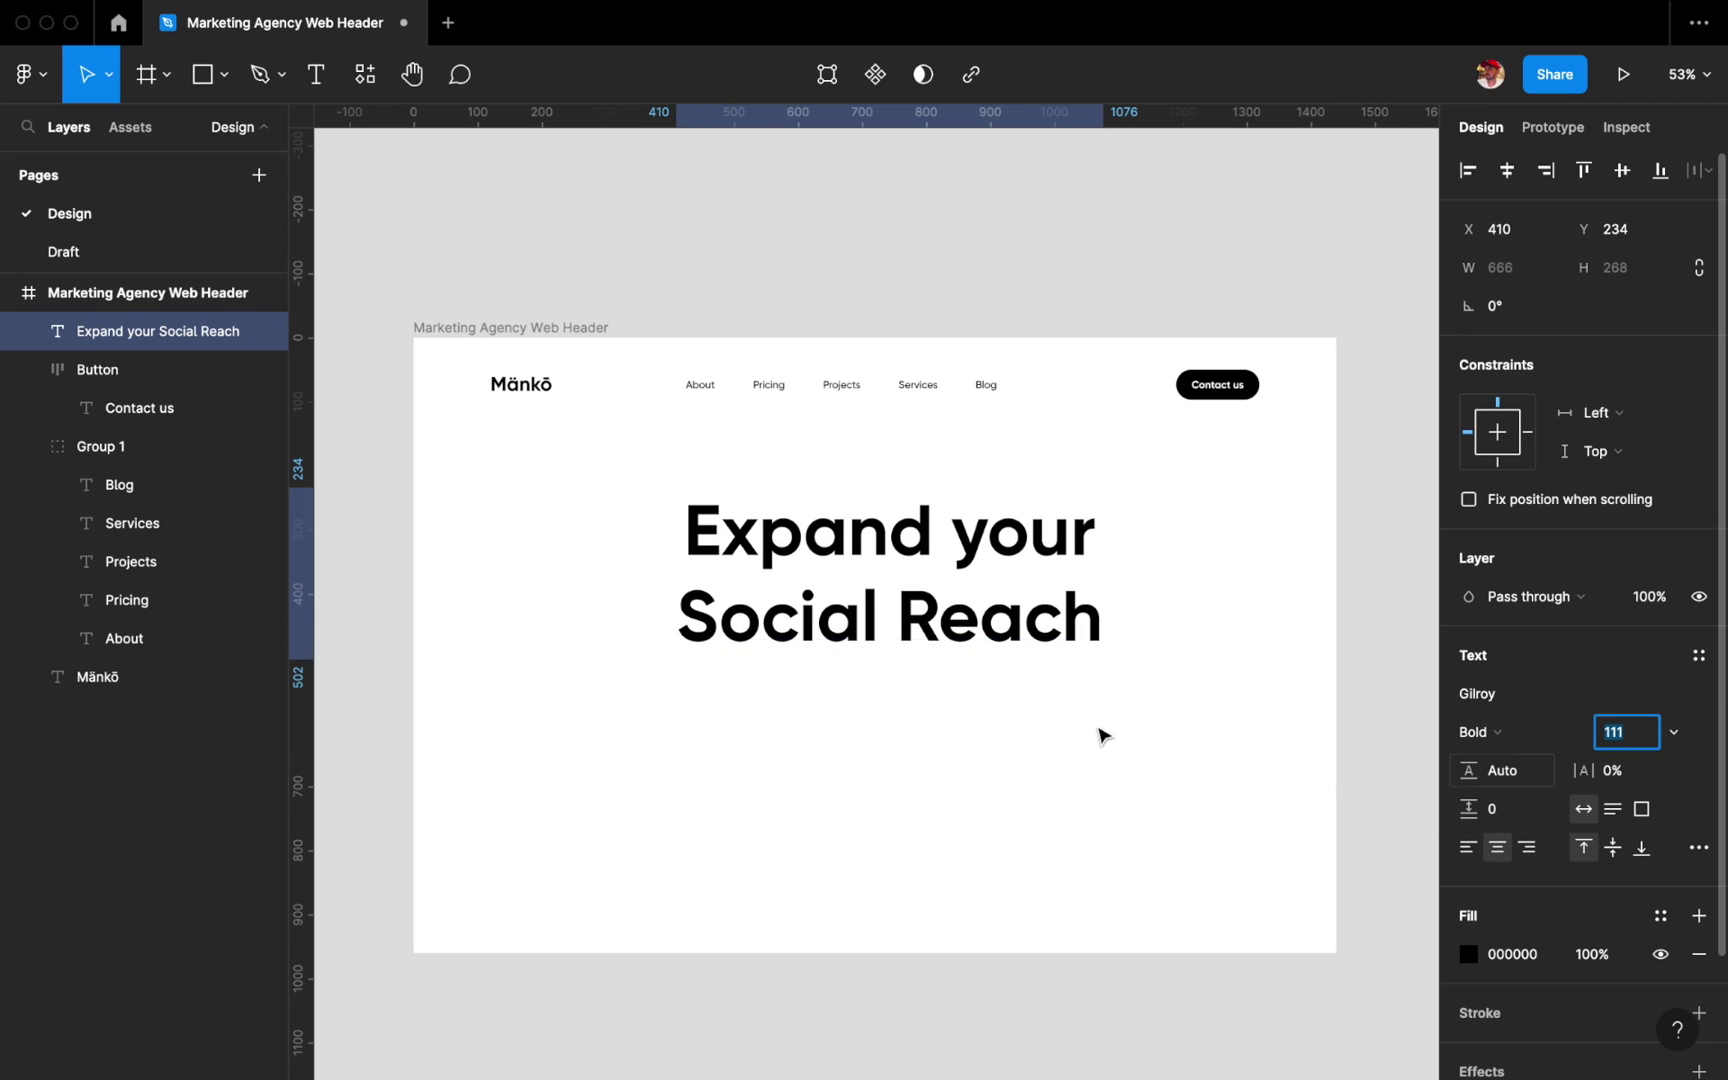
pyautogui.press('Return')
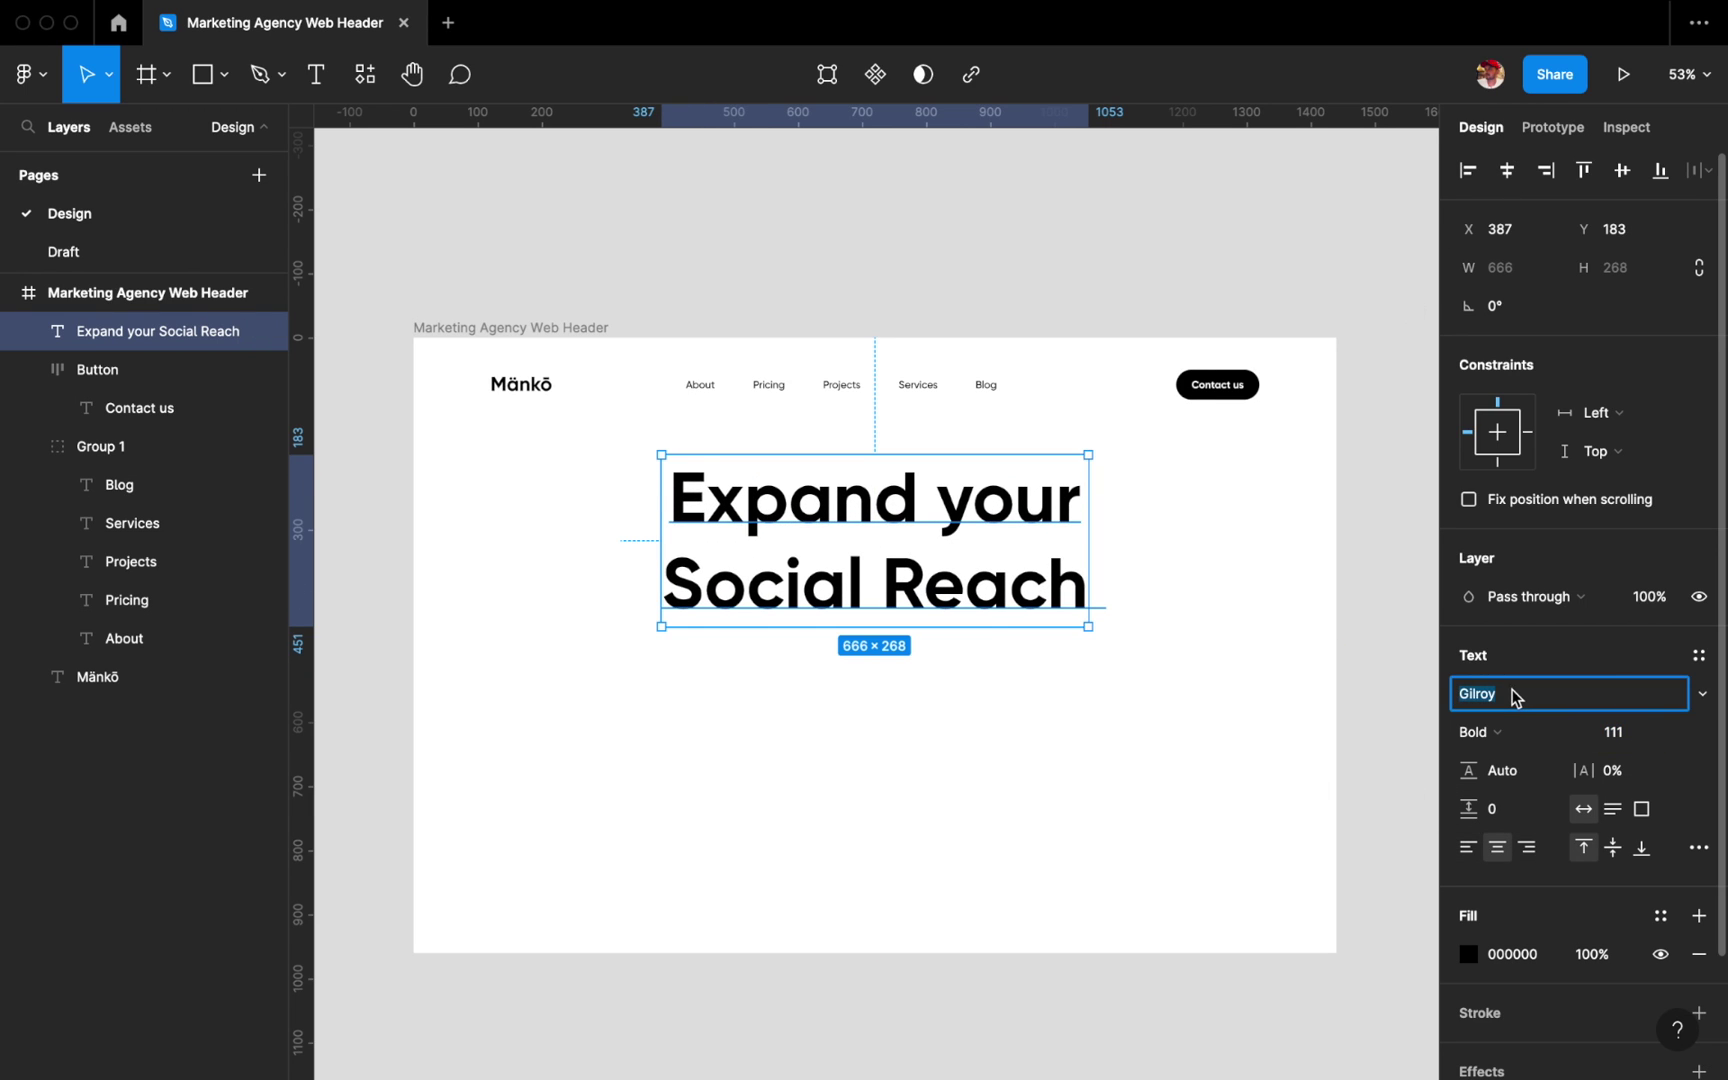
pyautogui.write('Belgan Aesthetic')
pyautogui.press('Return')
pyautogui.click(1525, 768)
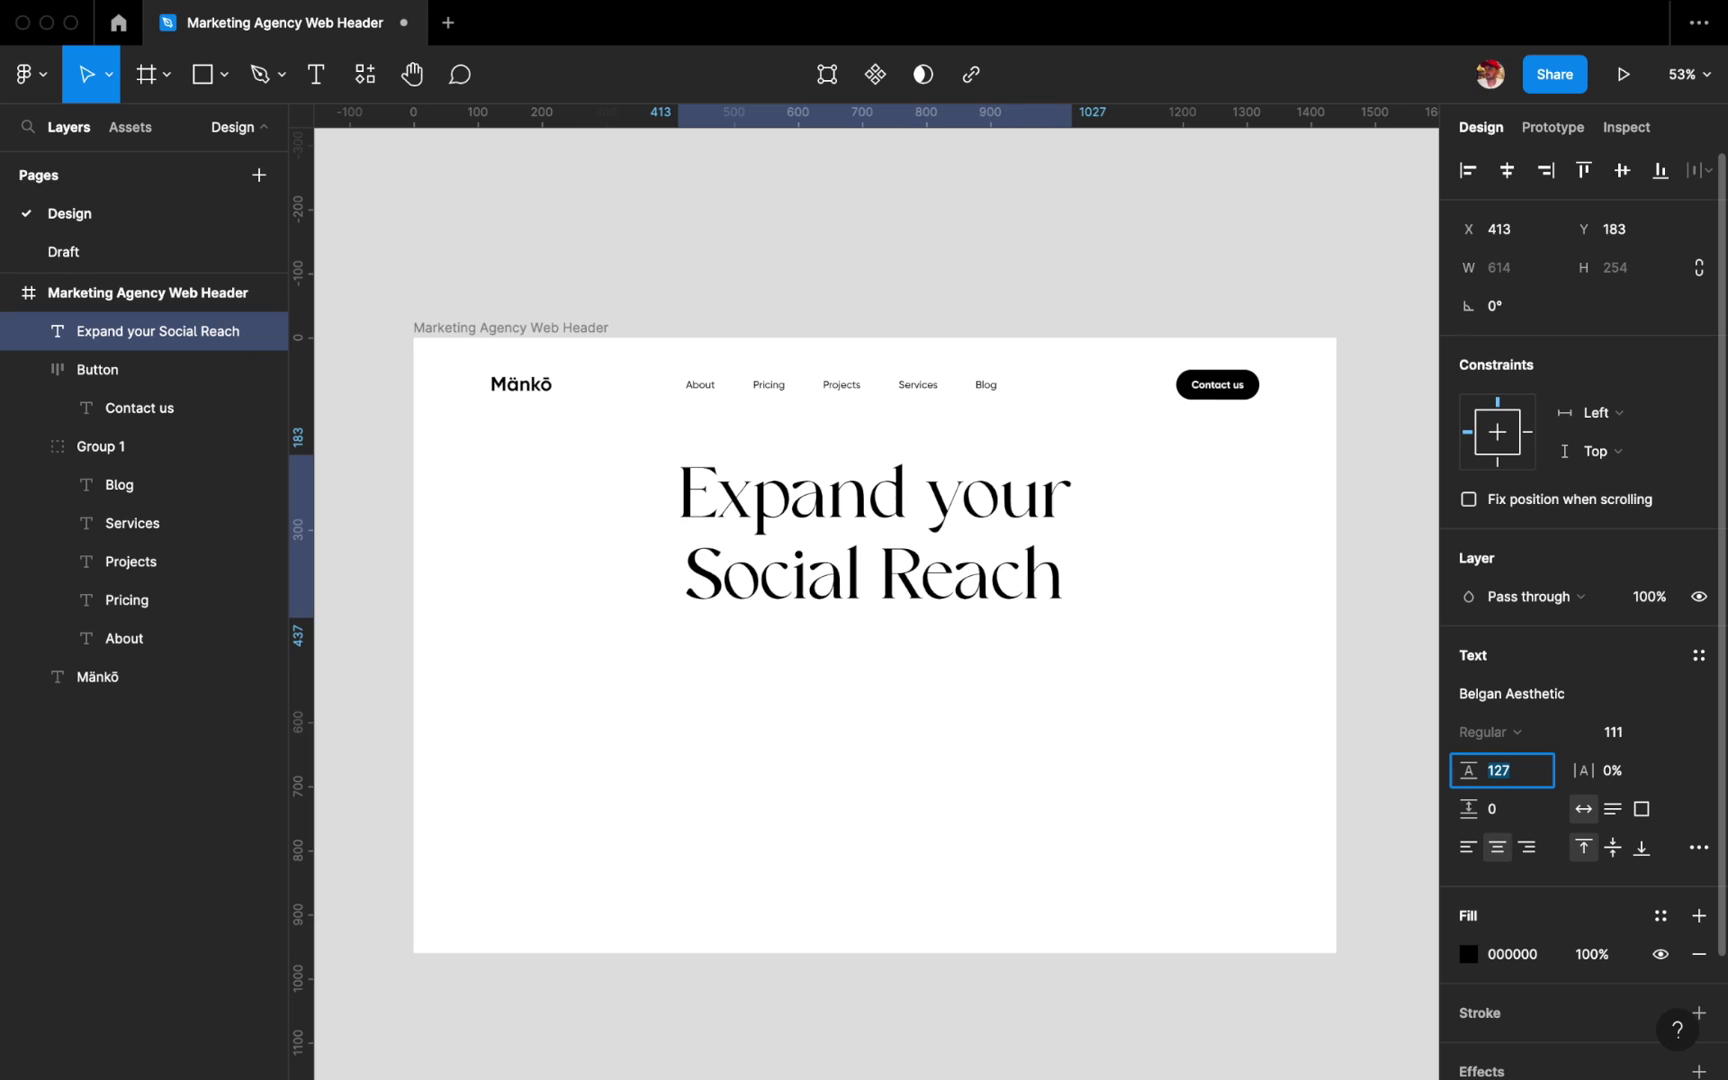
pyautogui.write('160')
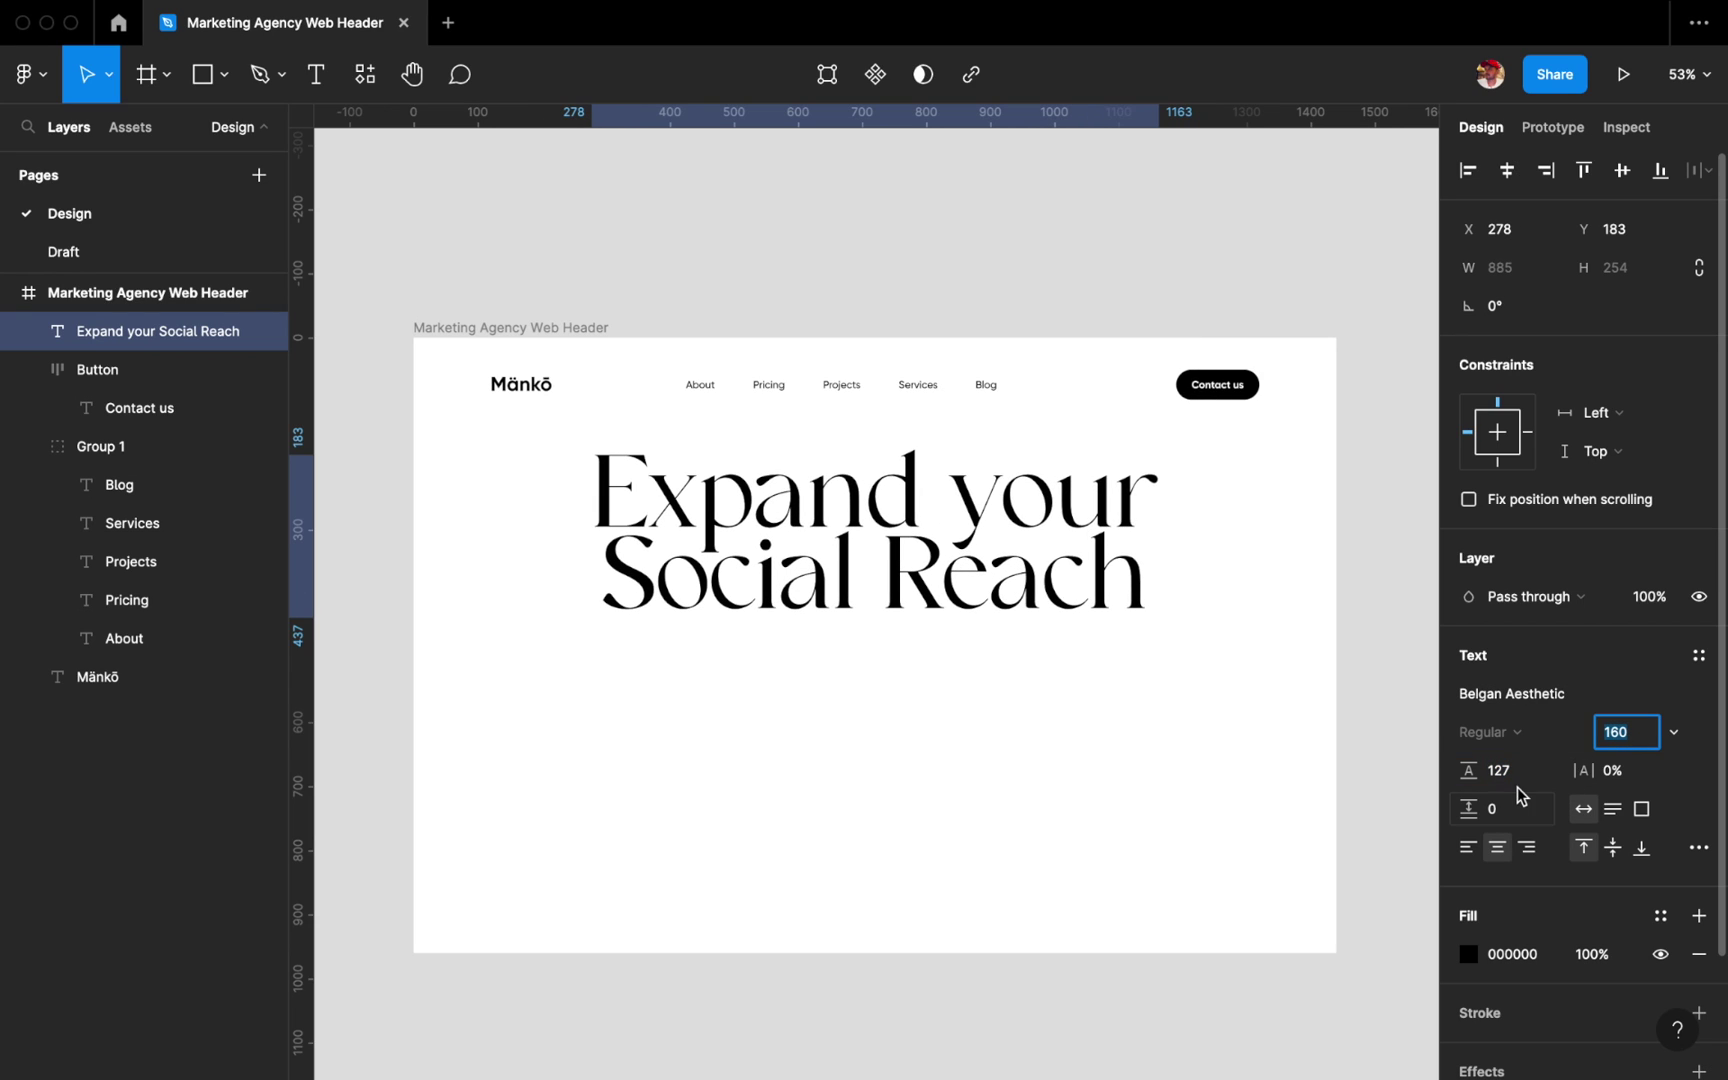
pyautogui.click(1520, 785)
pyautogui.write('167')
pyautogui.press('Return')
pyautogui.press('Escape')
# Adjust the heading to its final size 140 and line height 137.
pyautogui.click(158, 331)
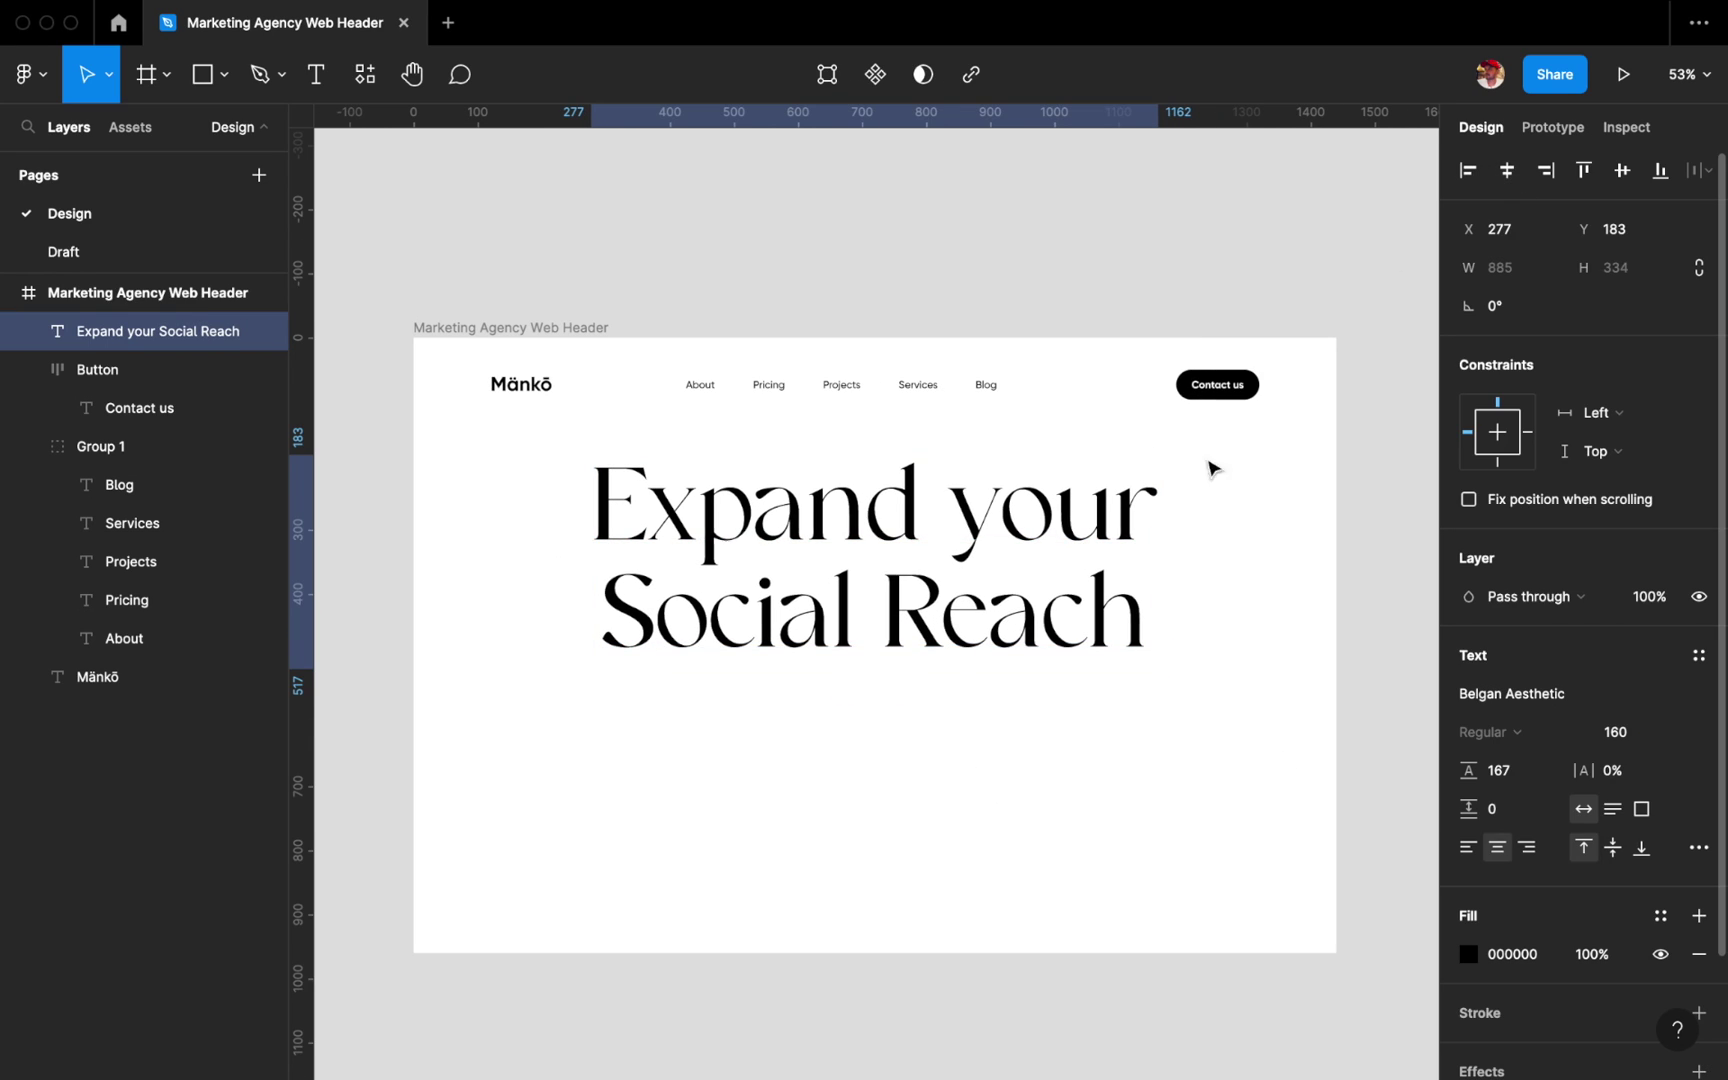
pyautogui.click(908, 765)
pyautogui.write('140')
pyautogui.press('Tab')
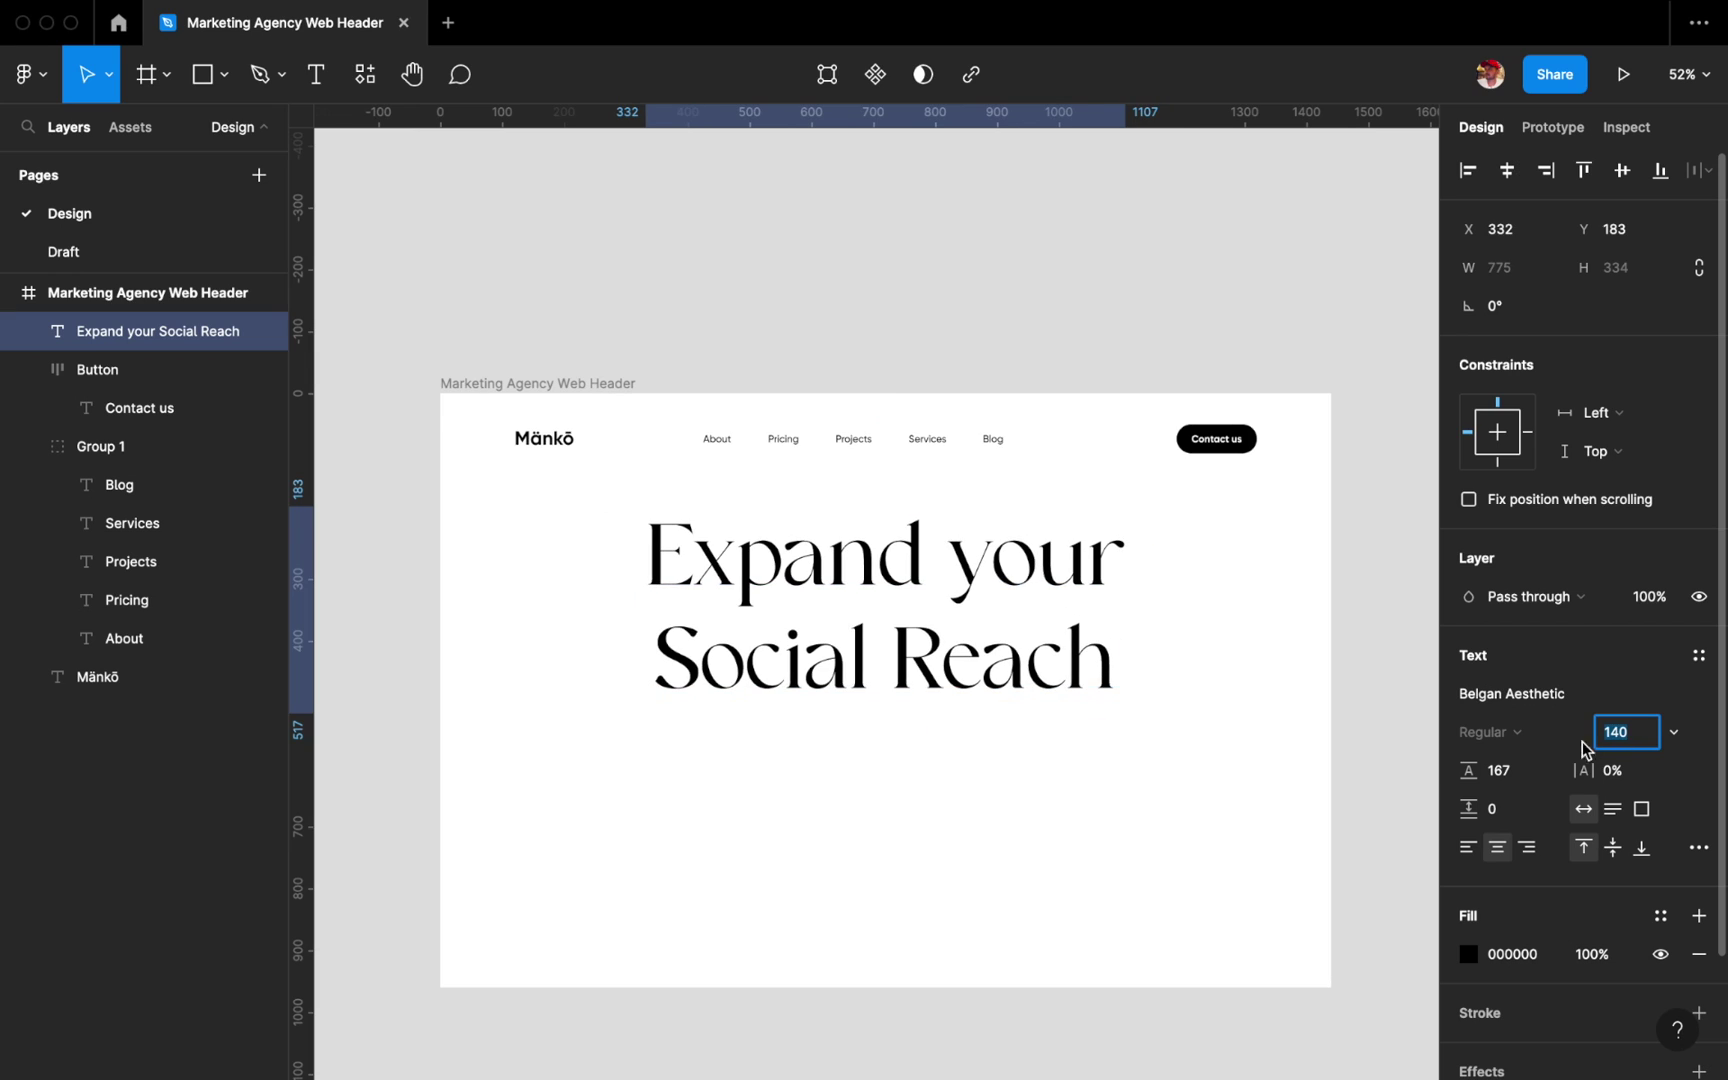
pyautogui.write('137')
pyautogui.press('Return')
pyautogui.scroll(2, 879, 647)
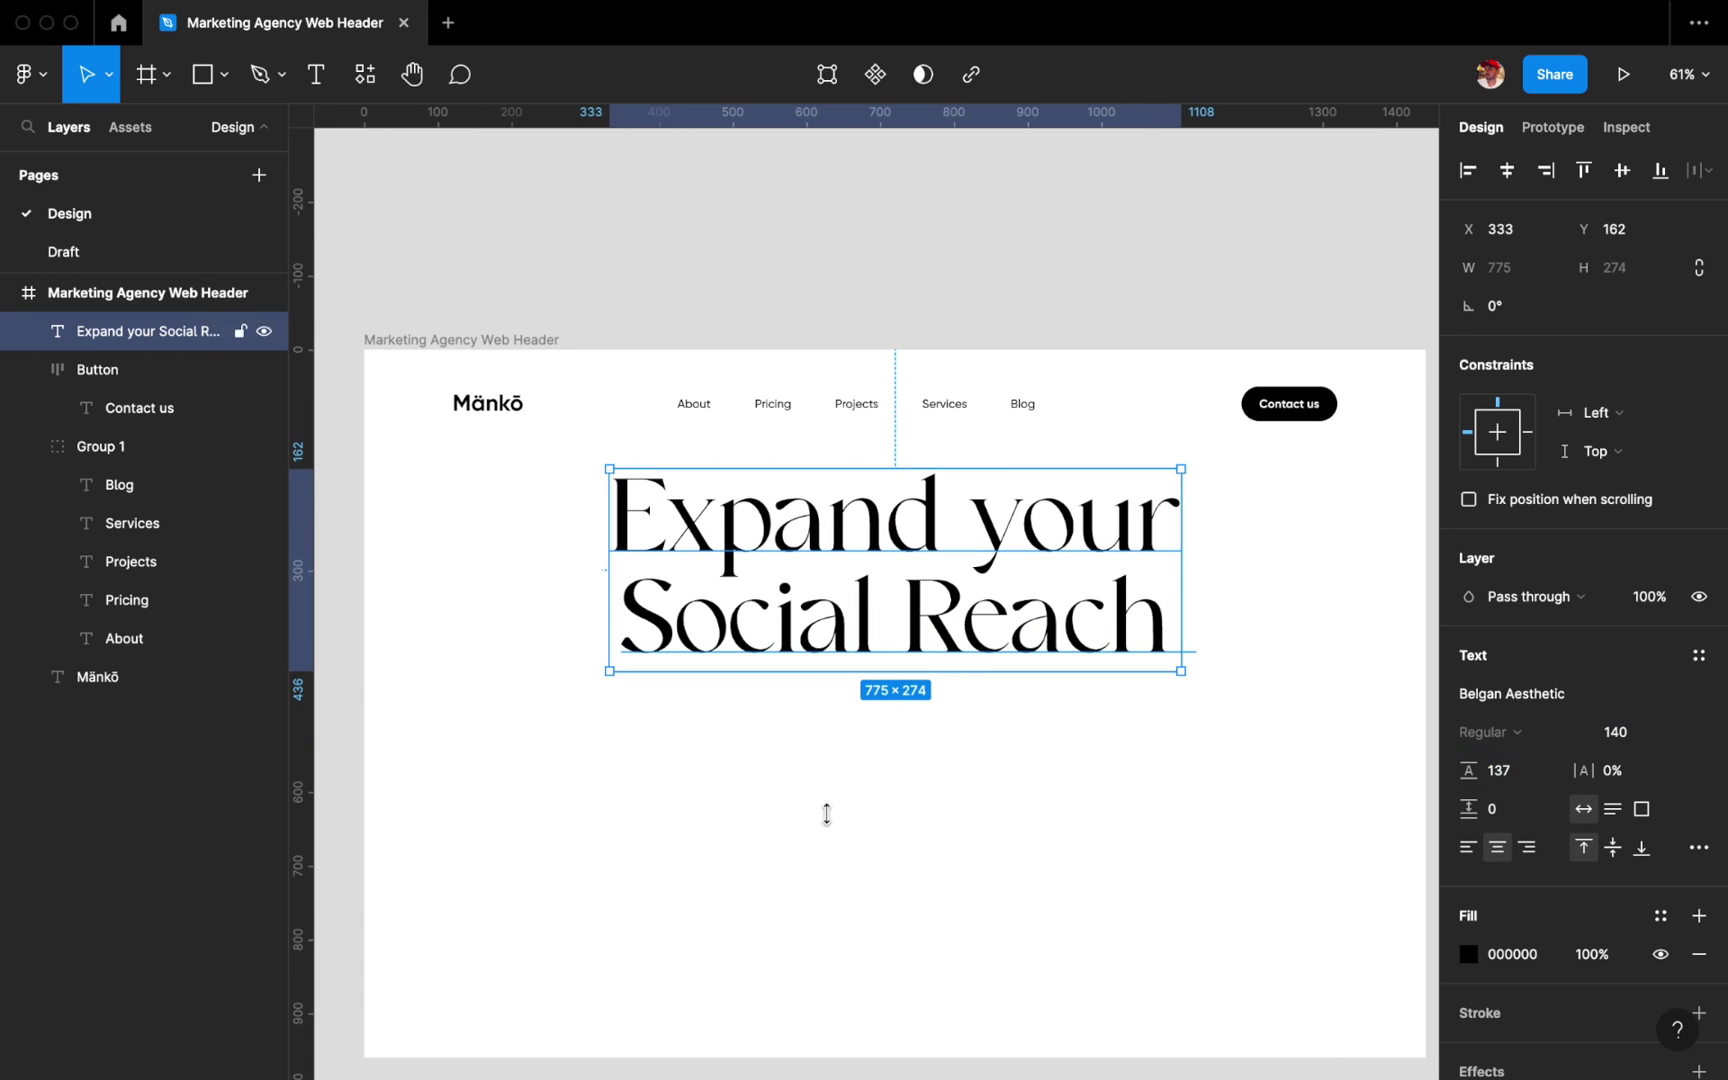
# Draw a grey rectangle below the heading, add a resized copy to its right, and widen the first to 427.
pyautogui.press('r')
pyautogui.moveTo(623, 718); pyautogui.dragTo(912, 827)
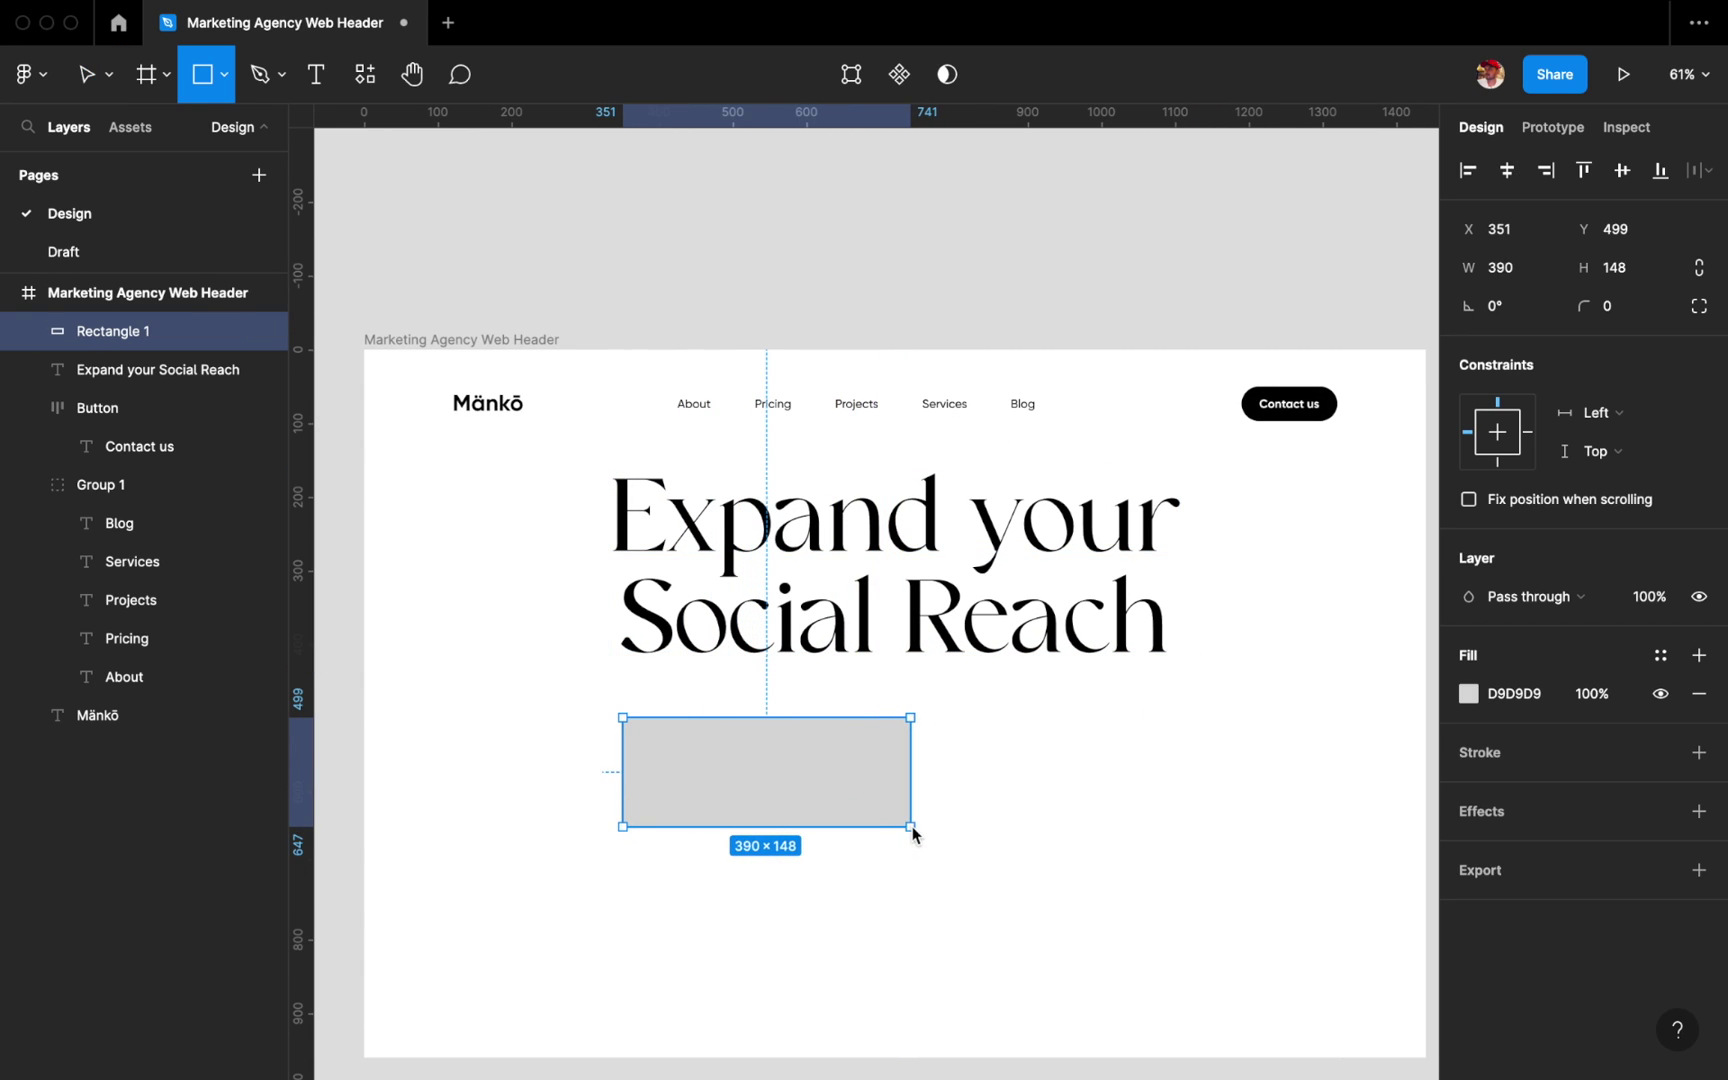
pyautogui.moveTo(800, 779); pyautogui.dragTo(1165, 779)
pyautogui.moveTo(1277, 770)
pyautogui.mouseDown()
pyautogui.moveTo(1145, 775)
pyautogui.moveTo(980, 914)
pyautogui.moveTo(983, 900)
pyautogui.moveTo(858, 883)
pyautogui.mouseUp()
pyautogui.scroll(3, 983, 900)
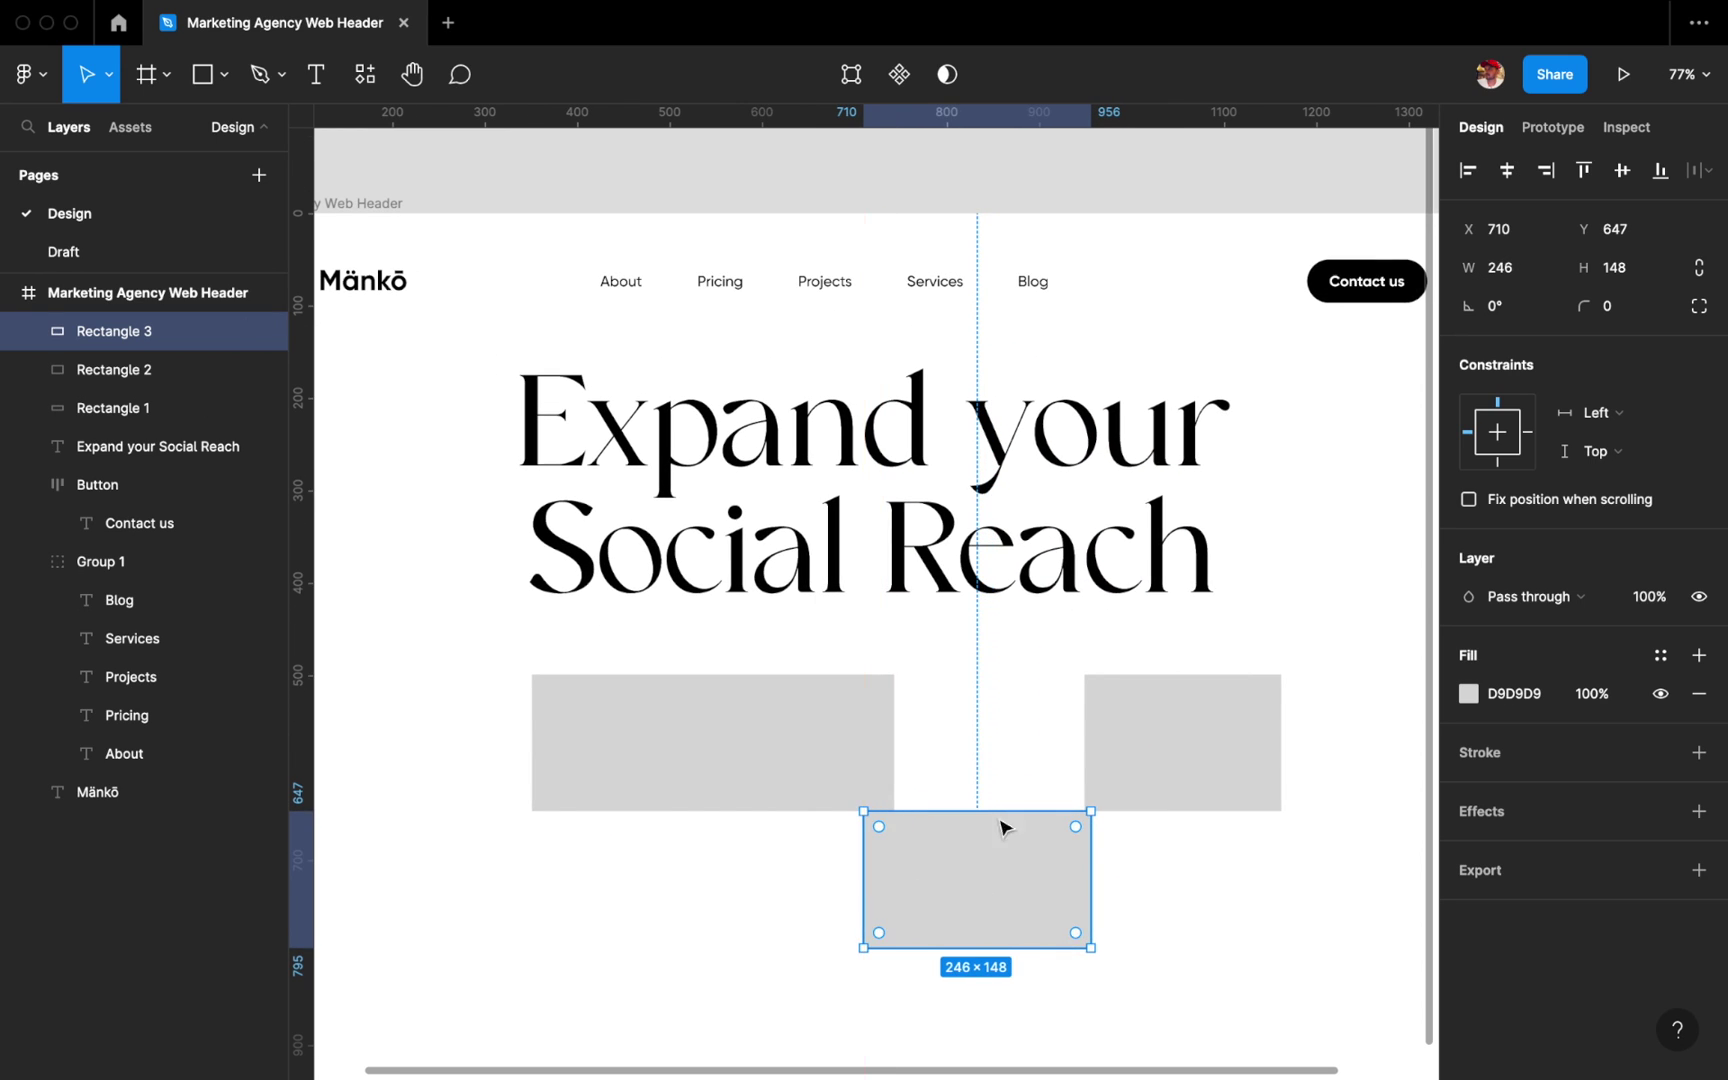
pyautogui.moveTo(1166, 760); pyautogui.dragTo(1099, 760)
pyautogui.click(899, 782)
pyautogui.moveTo(903, 775); pyautogui.dragTo(926, 775)
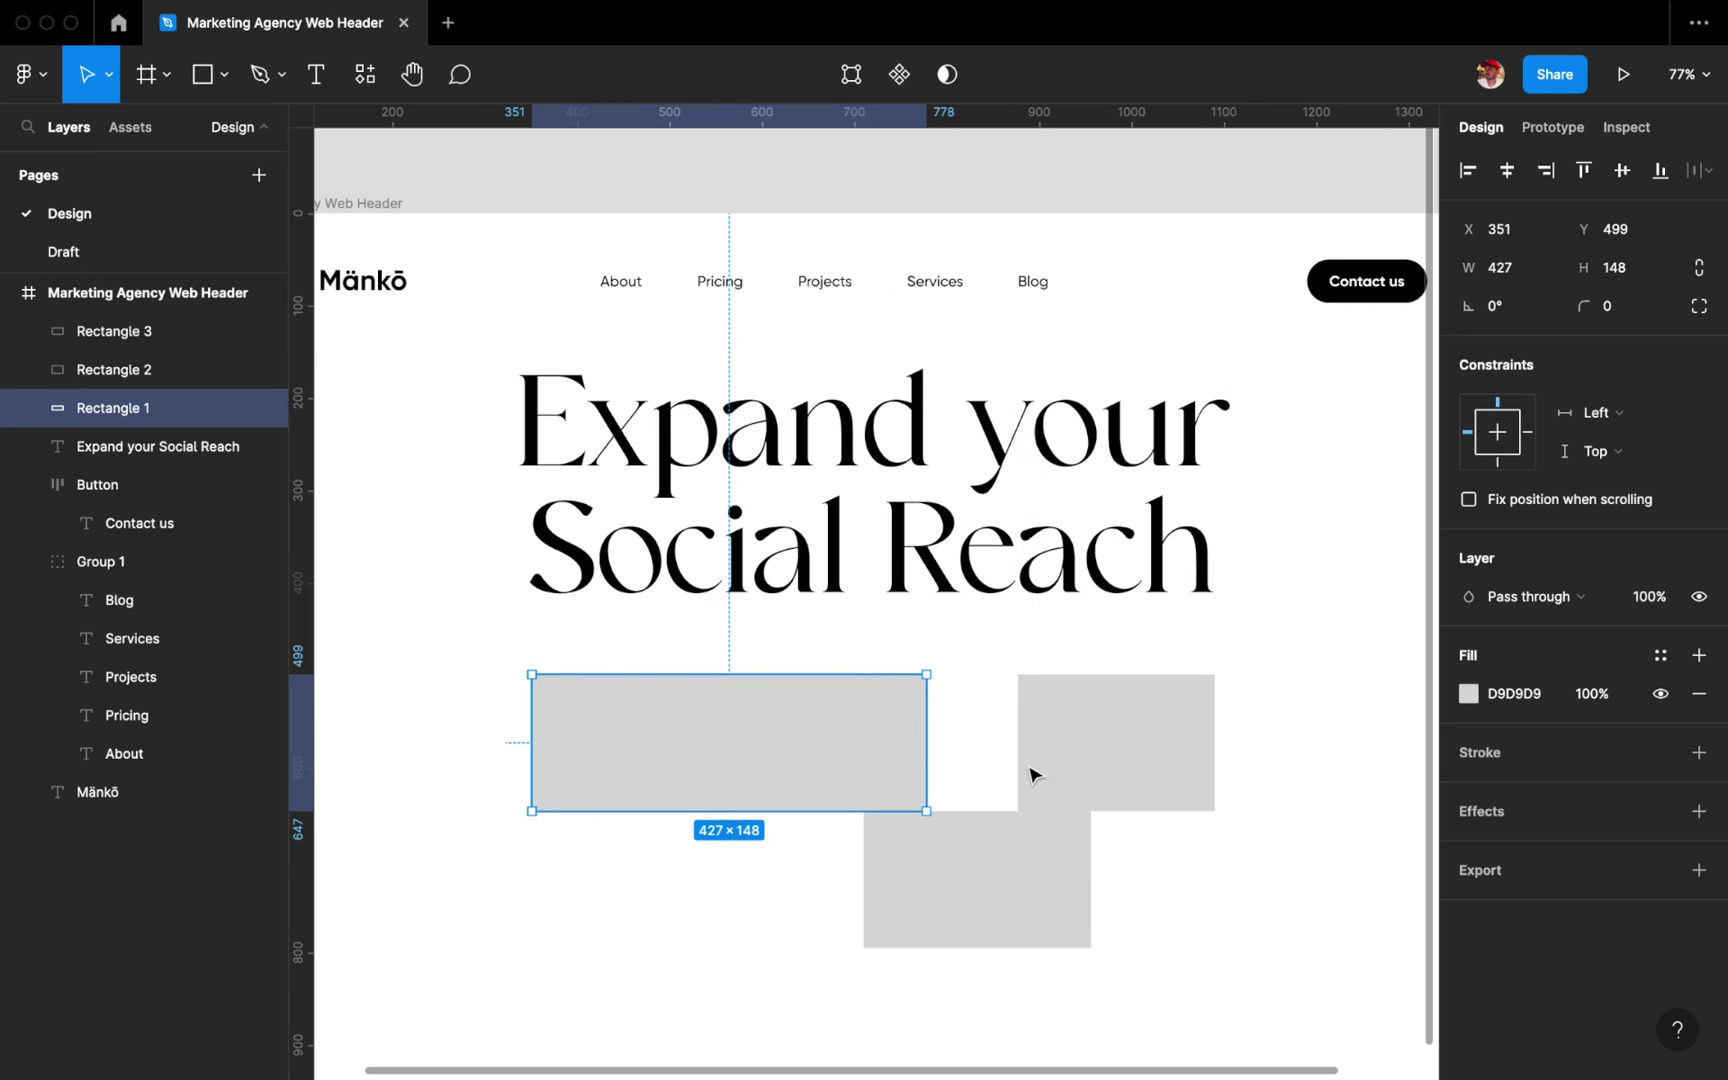
# Add two lower rectangles staggered beneath, moving the lower-right one to x 730.
pyautogui.moveTo(1030, 771); pyautogui.dragTo(1088, 764)
pyautogui.click(987, 910)
pyautogui.moveTo(987, 910); pyautogui.dragTo(800, 908)
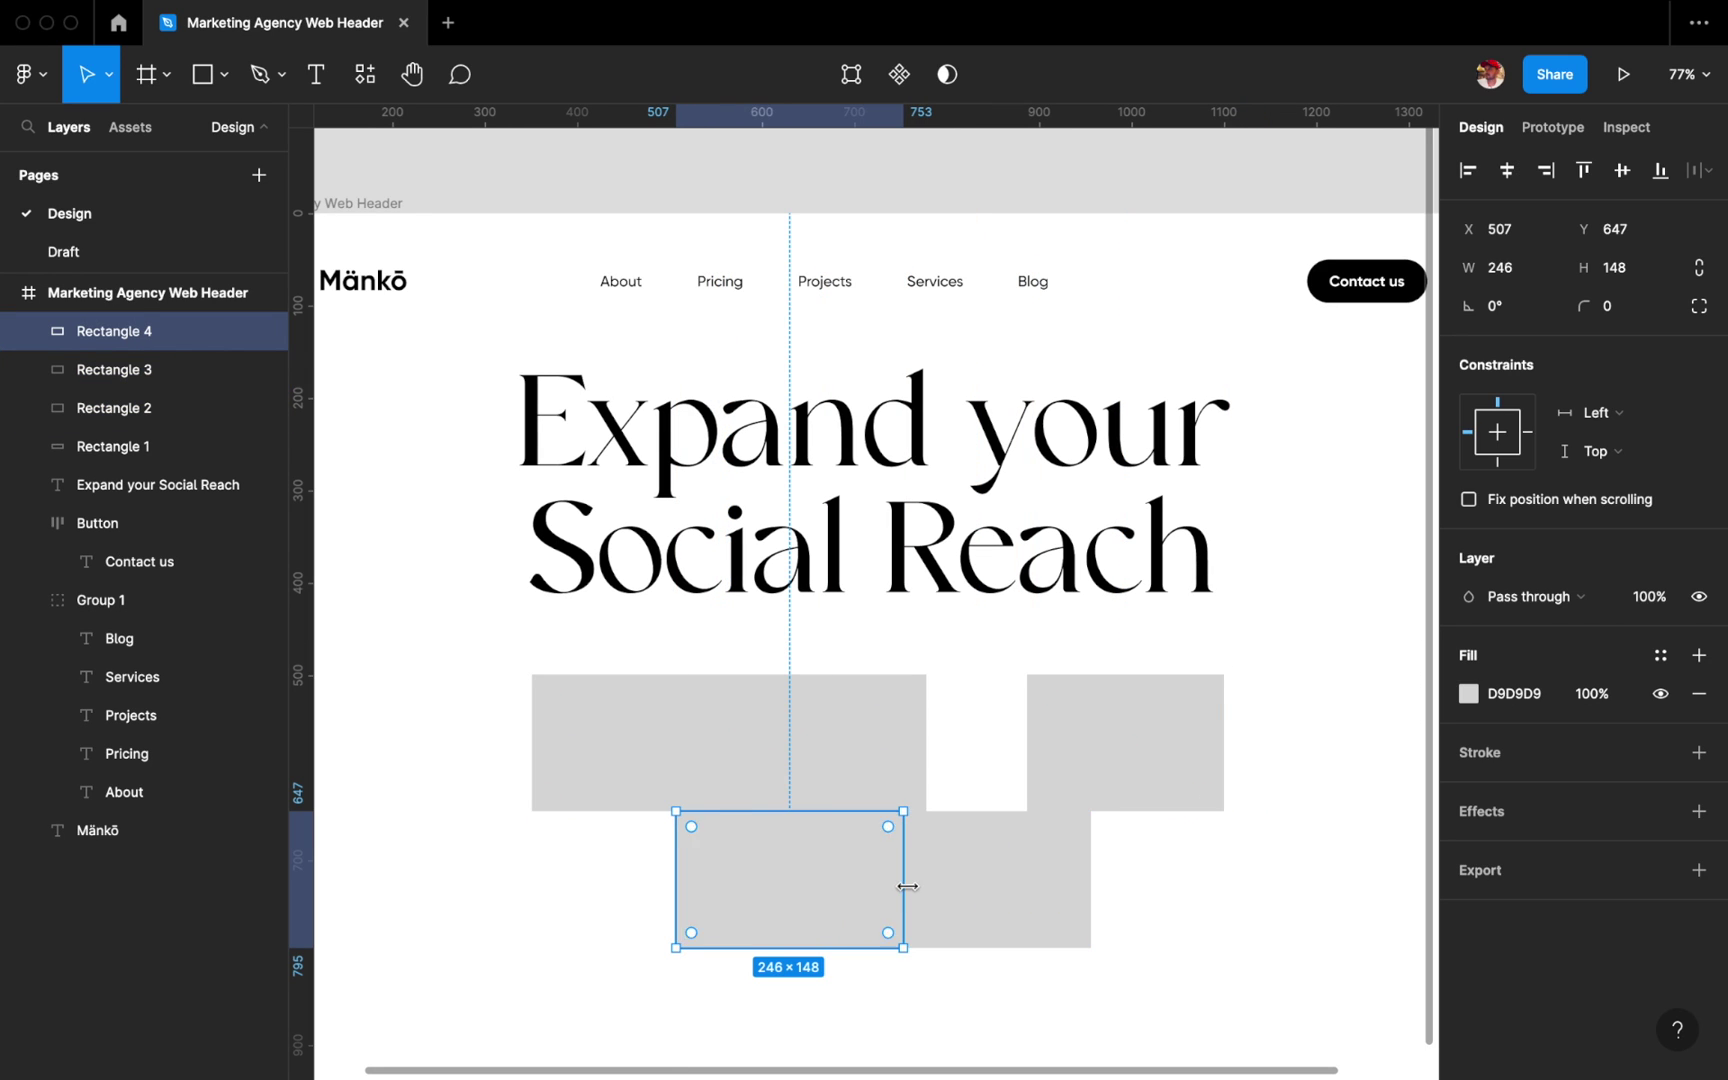
pyautogui.moveTo(903, 880)
pyautogui.mouseDown()
pyautogui.moveTo(798, 880)
pyautogui.moveTo(939, 878)
pyautogui.mouseUp()
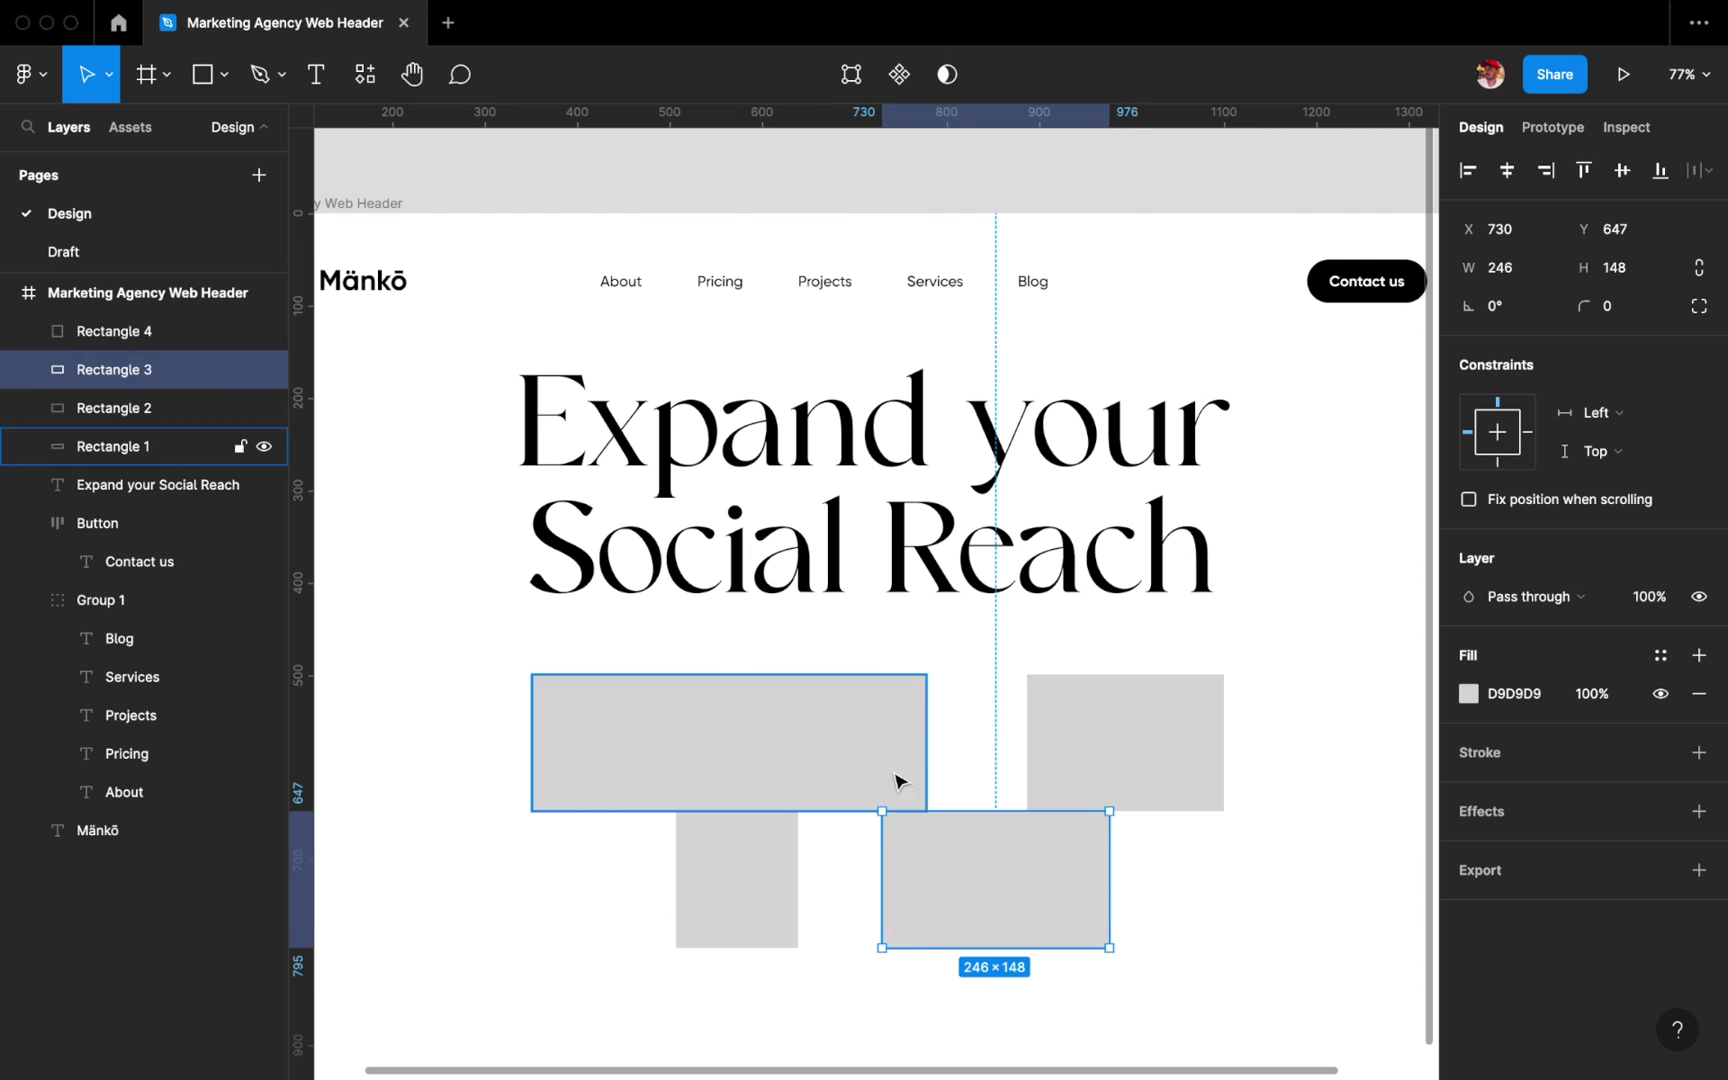
pyautogui.click(905, 776)
pyautogui.moveTo(926, 771); pyautogui.dragTo(951, 771)
# Widen the top-left rectangle, then merge all four rectangles into one Union shape.
pyautogui.click(1095, 760)
pyautogui.moveTo(1095, 760); pyautogui.dragTo(1111, 760)
pyautogui.click(1071, 875)
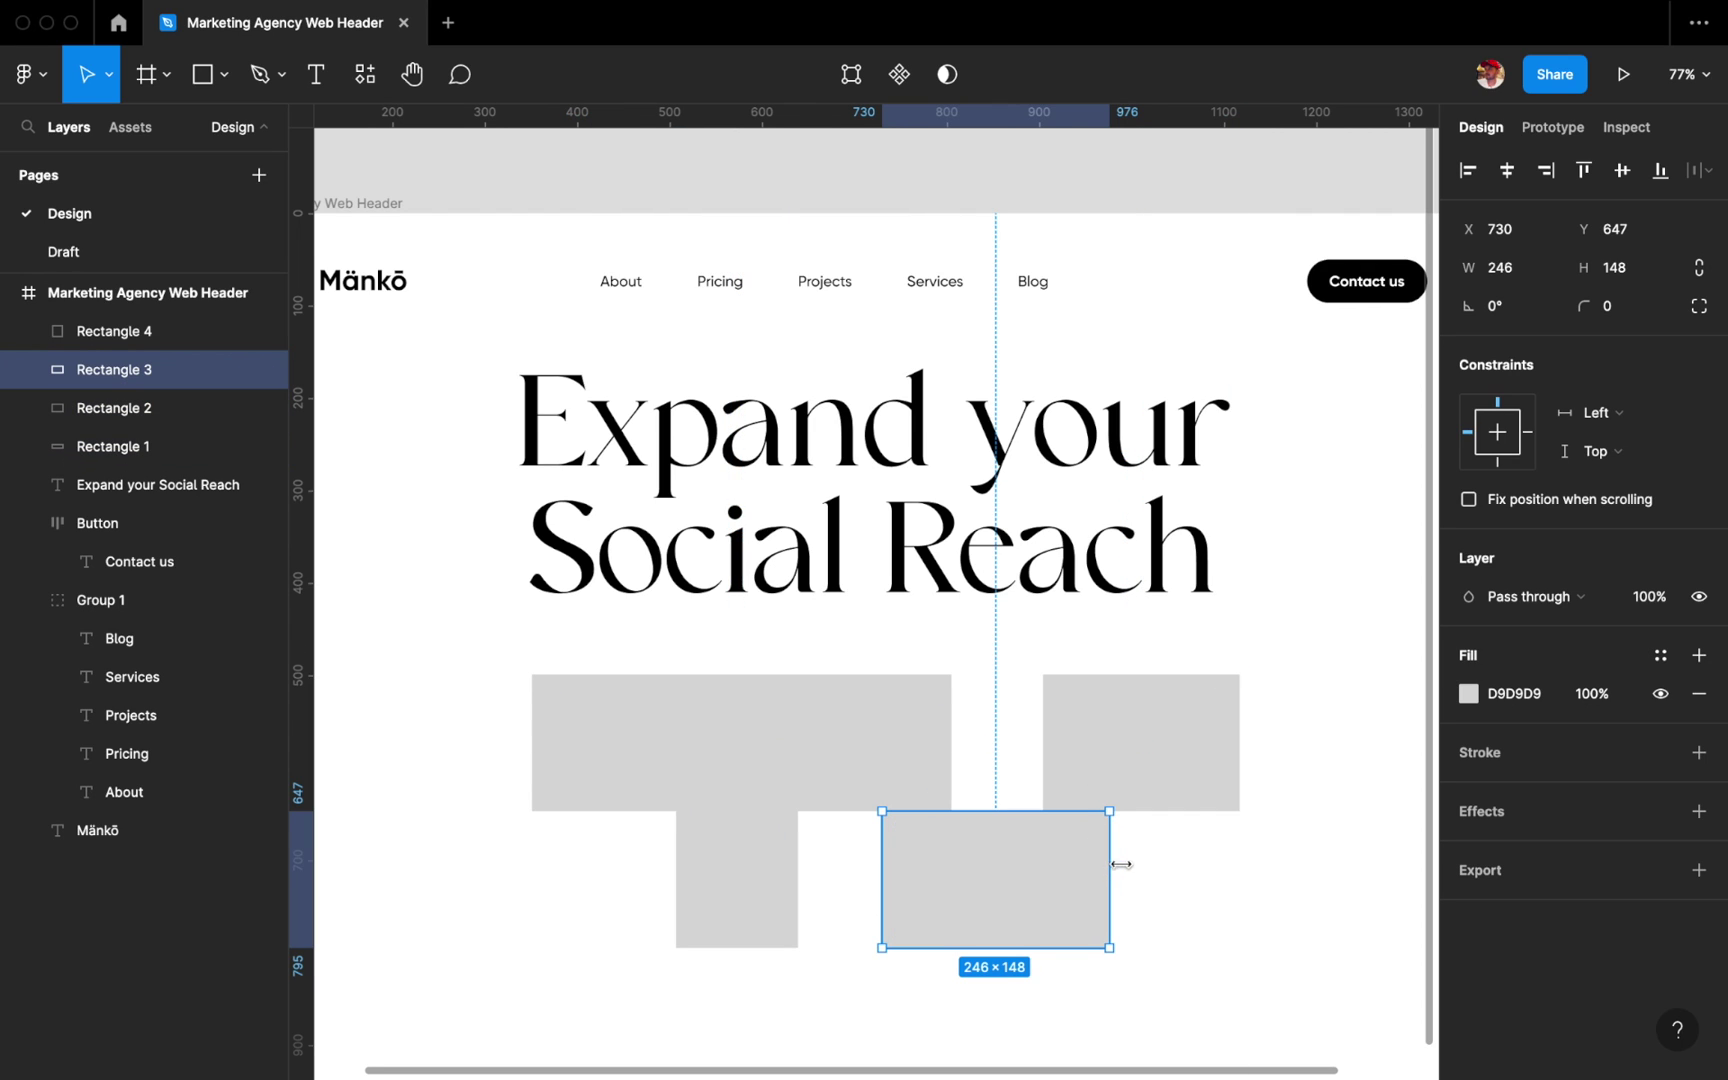
pyautogui.click(791, 858)
pyautogui.scroll(-1, 791, 856)
pyautogui.click(521, 787)
pyautogui.moveTo(467, 692); pyautogui.dragTo(1244, 866)
pyautogui.click(946, 74)
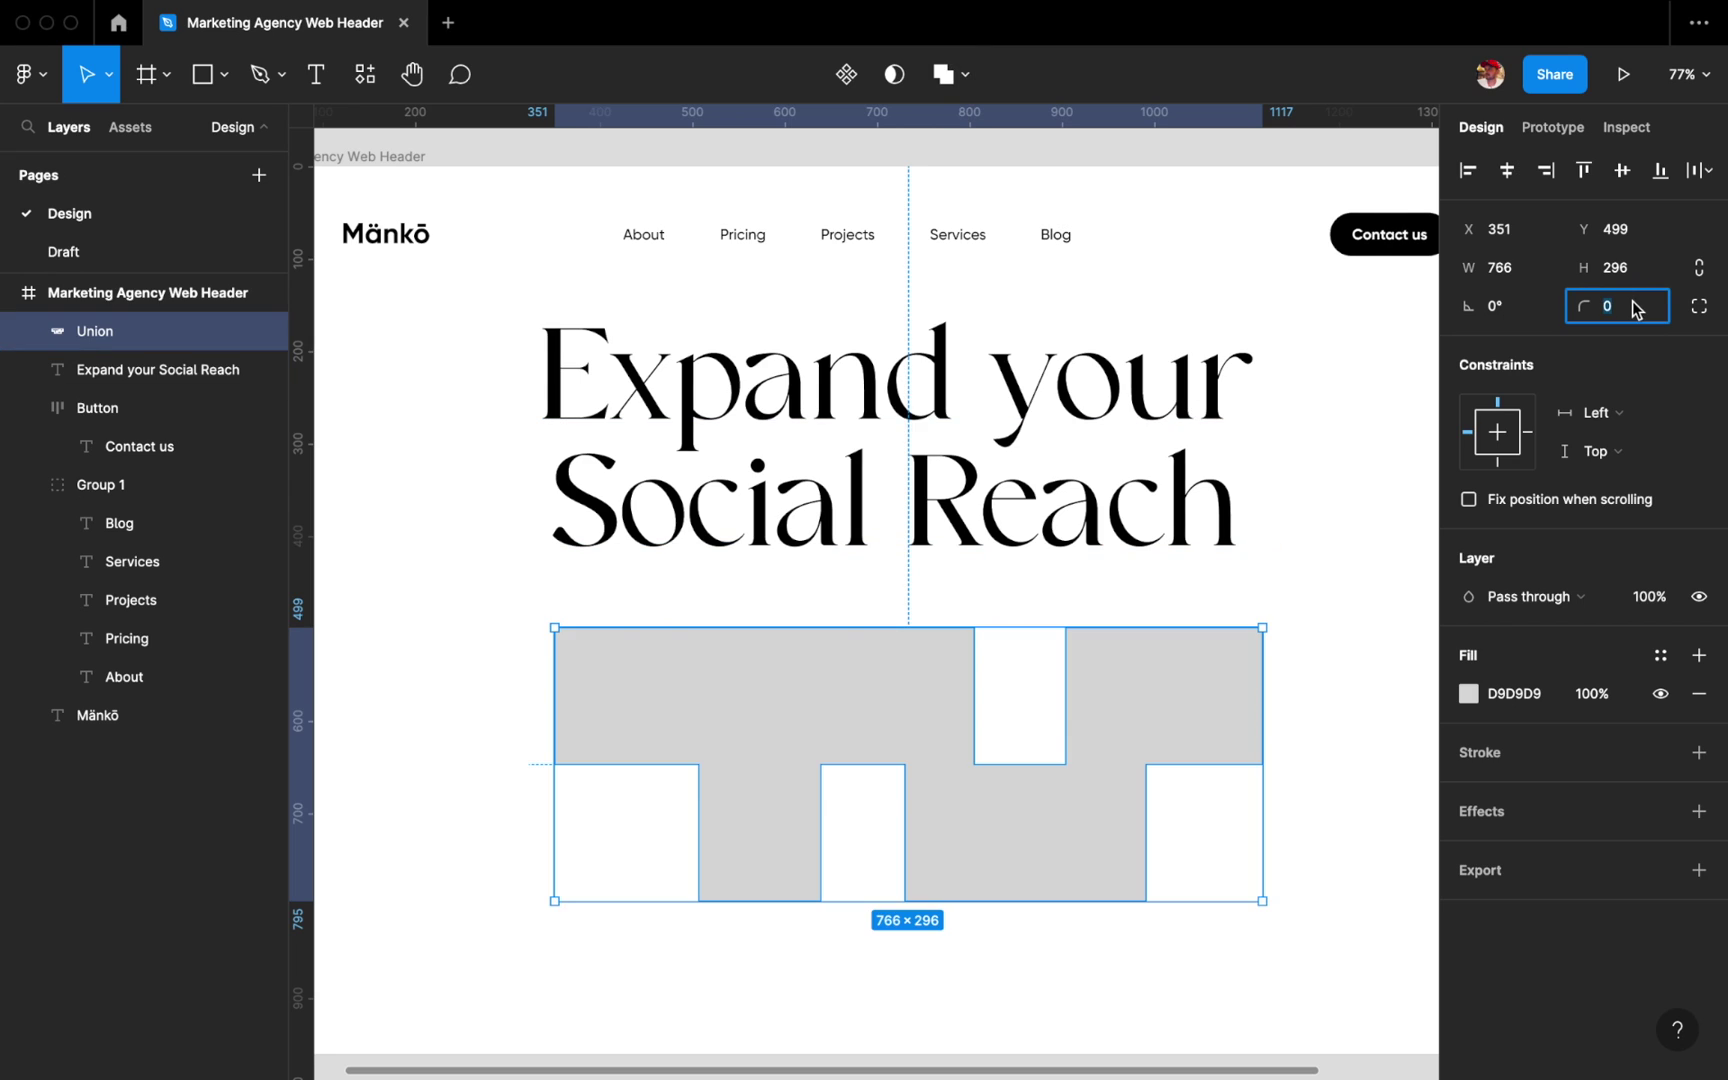
# Round the Union's corners to 50 and widen its lower and top-left rectangles leftward.
pyautogui.hotkey('shift', 'Up')
pyautogui.hotkey('shift', 'Up')
pyautogui.hotkey('shift', 'Up')
pyautogui.hotkey('shift', 'Up')
pyautogui.hotkey('shift', 'Up')
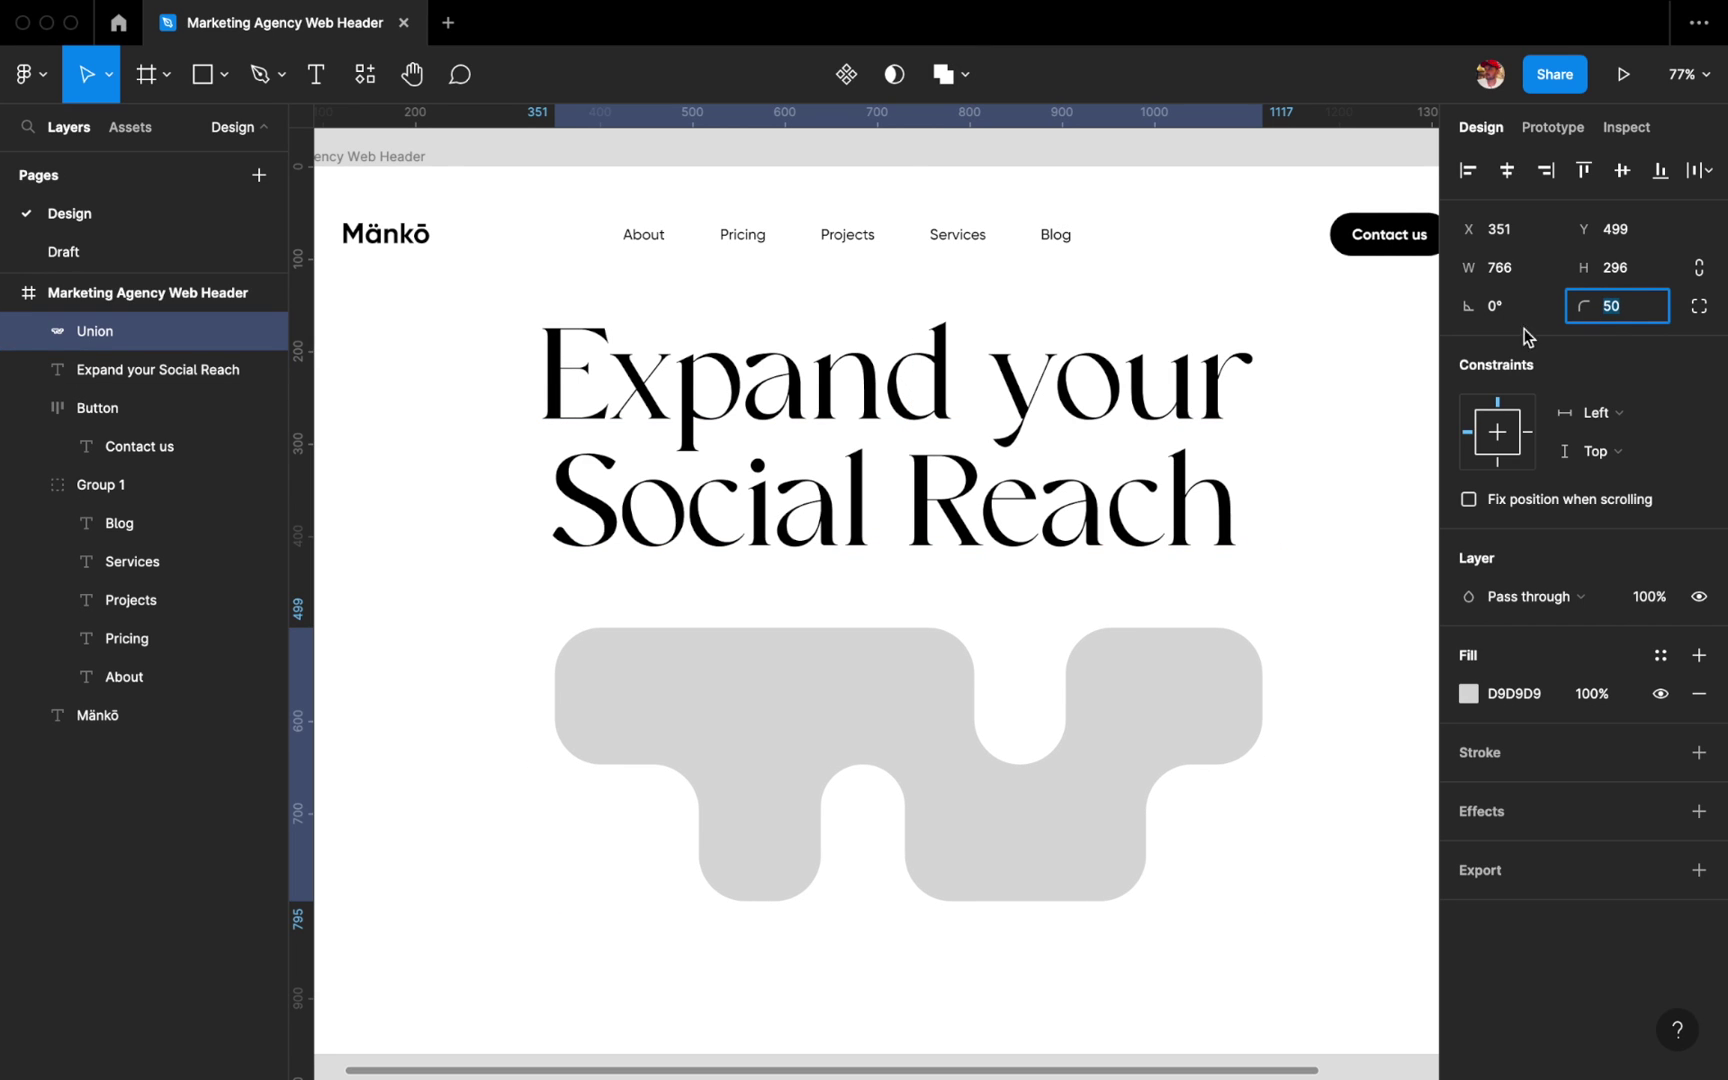
pyautogui.doubleClick(730, 830)
pyautogui.moveTo(699, 830); pyautogui.dragTo(665, 828)
pyautogui.click(553, 694)
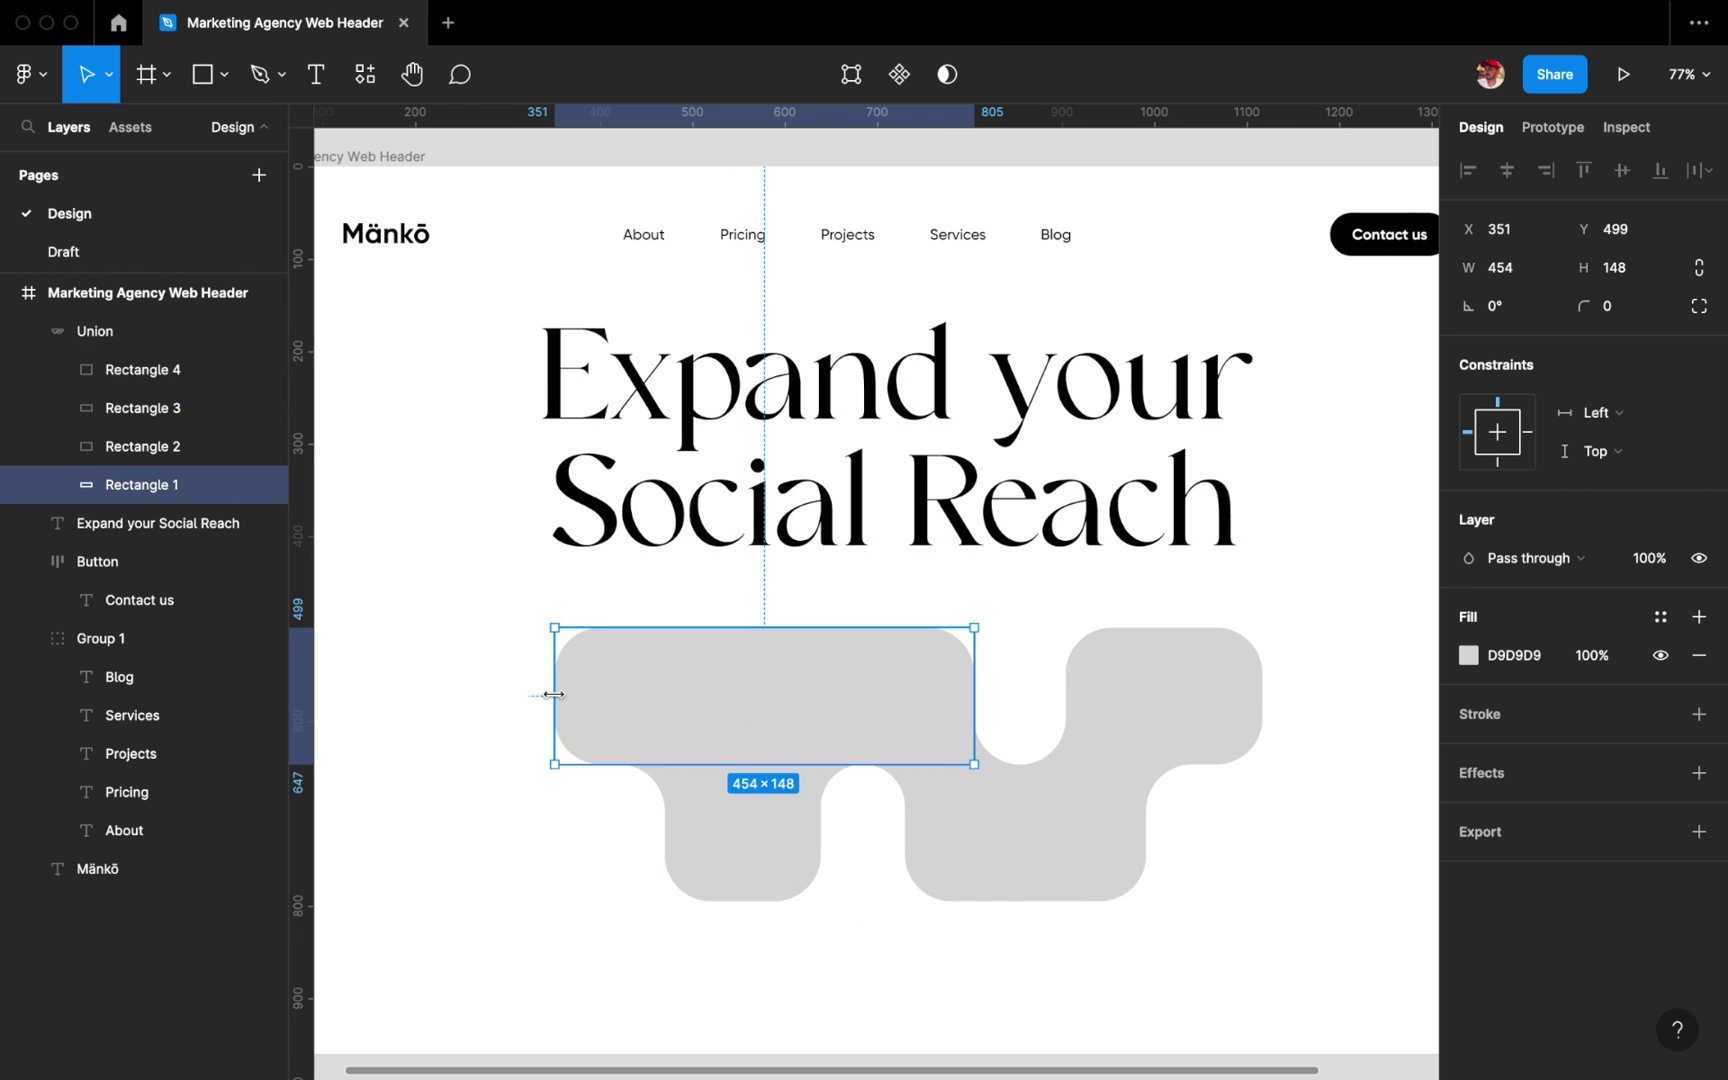
pyautogui.moveTo(553, 694); pyautogui.dragTo(454, 694)
pyautogui.scroll(1, 790, 890)
pyautogui.click(833, 857)
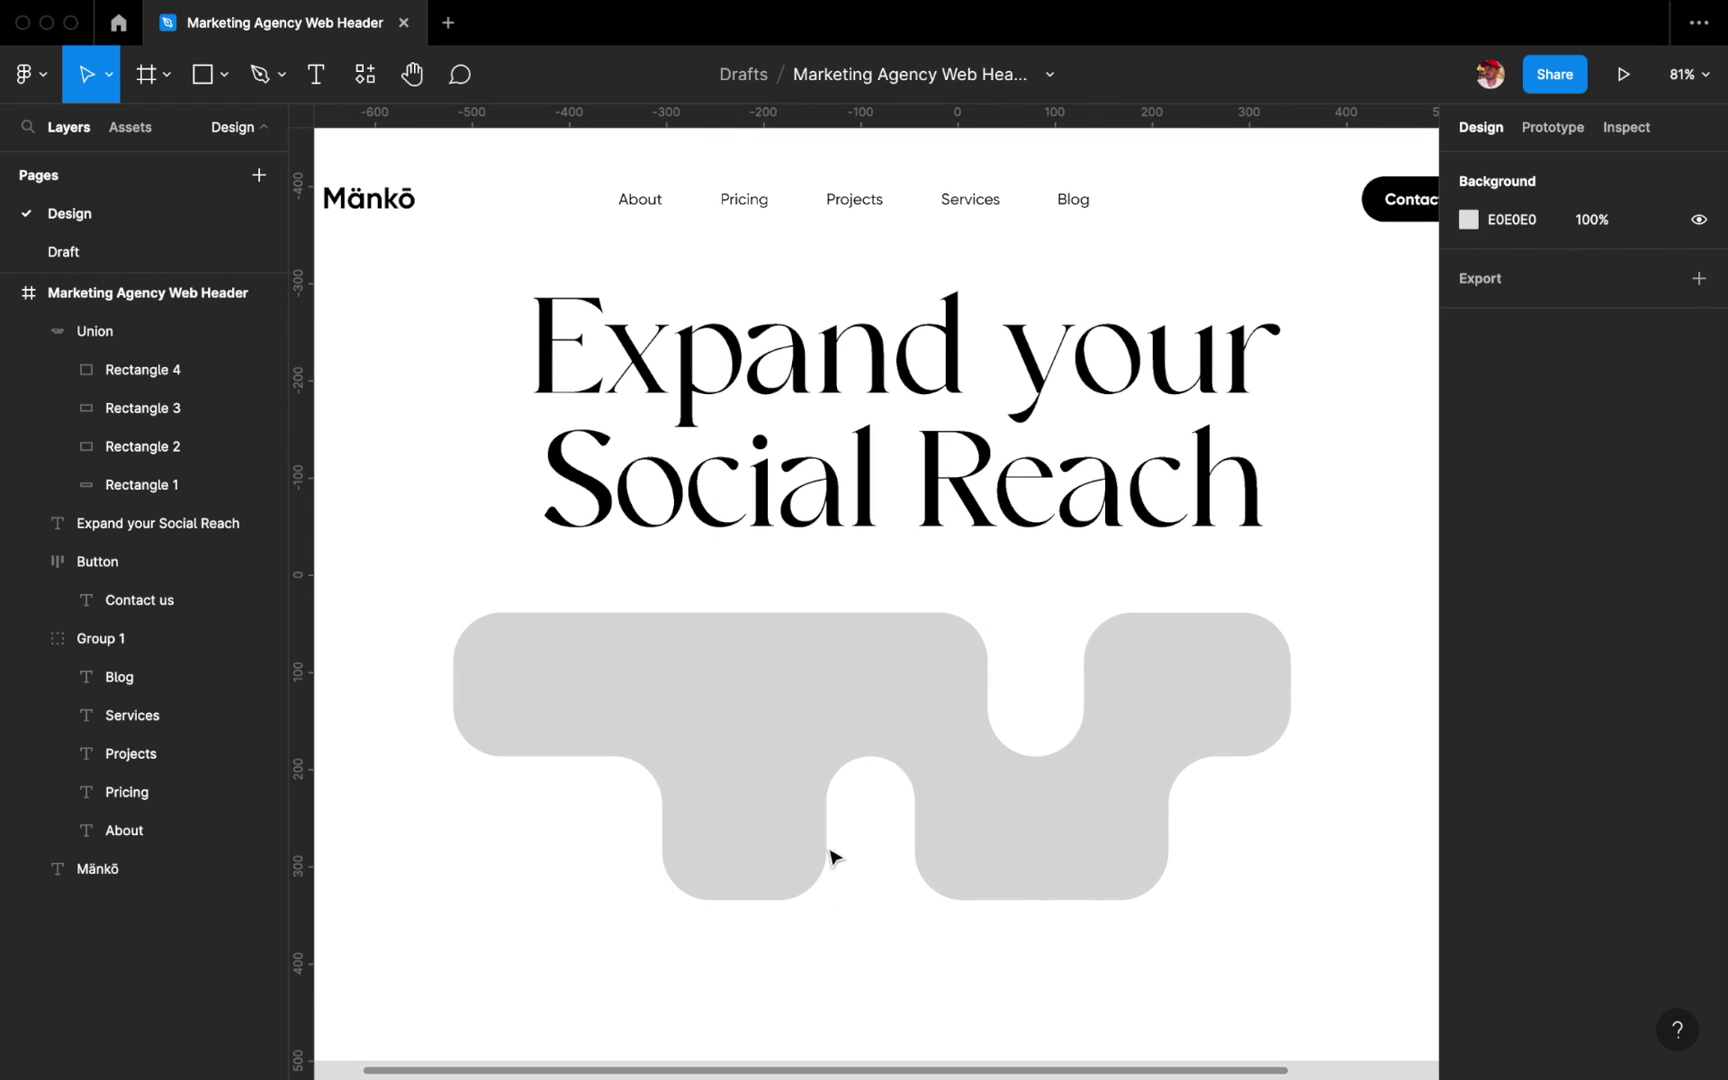
pyautogui.moveTo(812, 845); pyautogui.dragTo(781, 838)
pyautogui.click(525, 706)
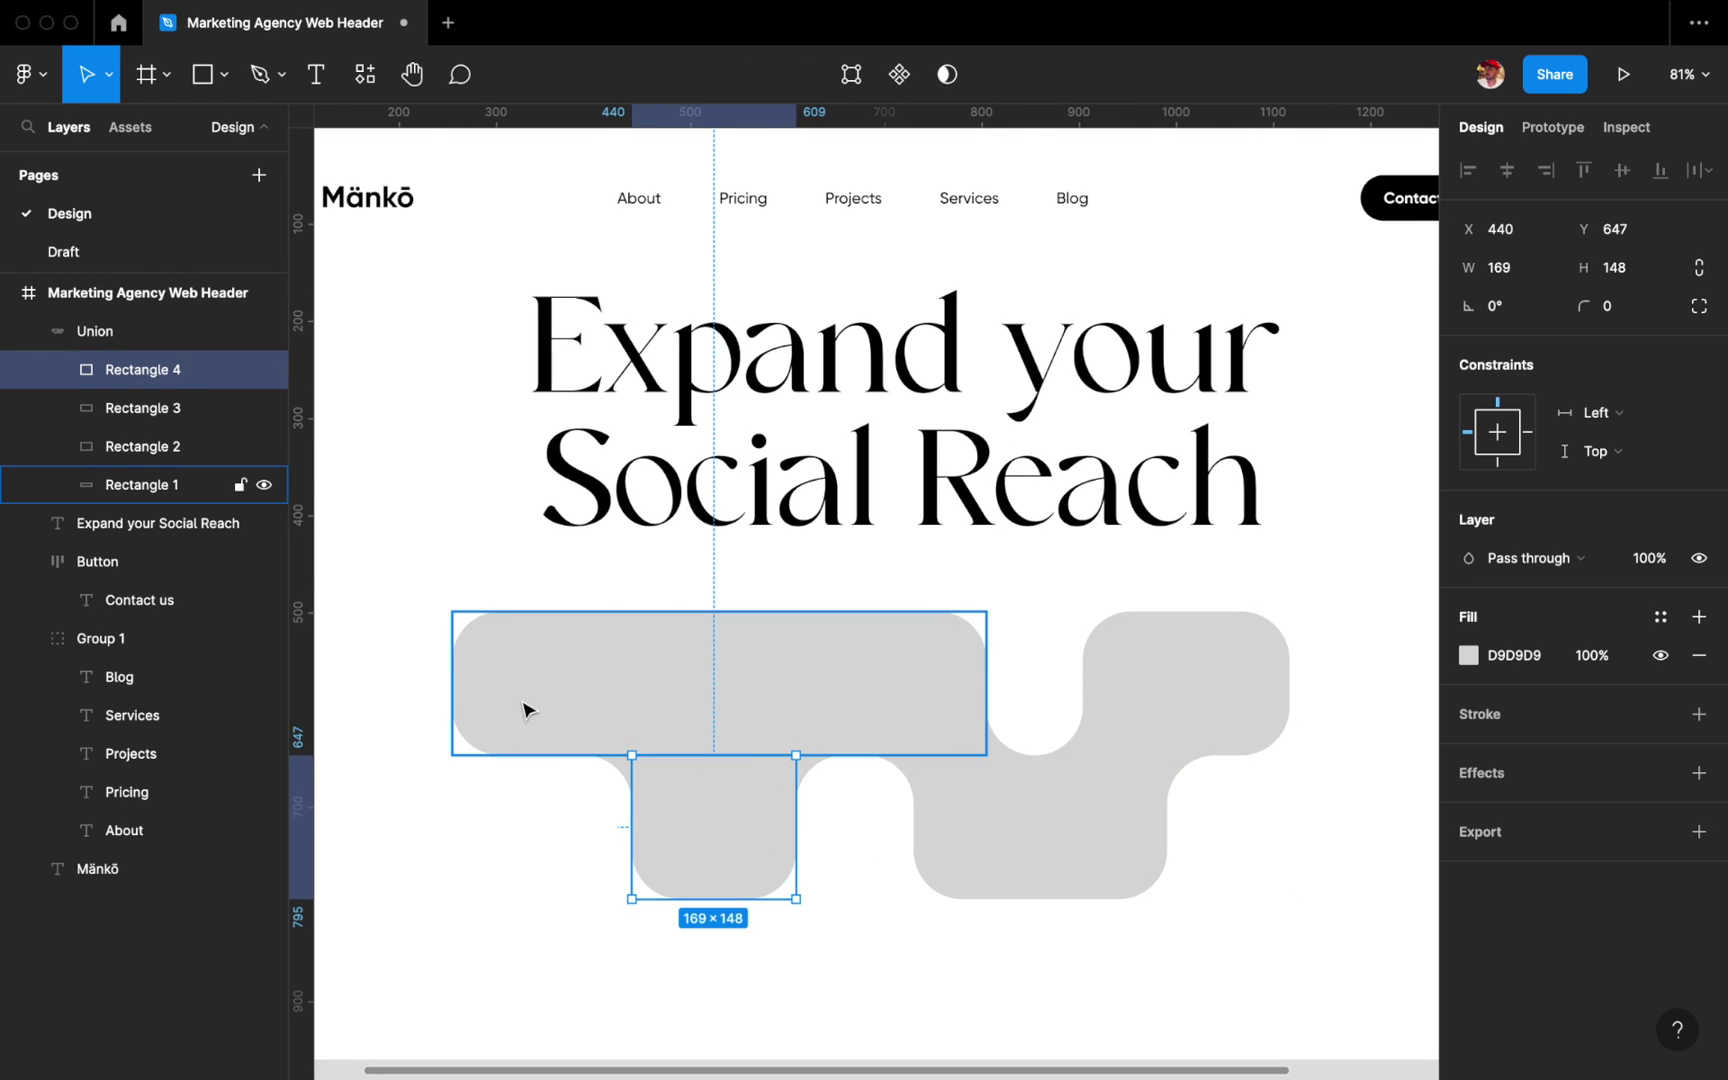
pyautogui.moveTo(452, 690); pyautogui.dragTo(420, 688)
# Nudge the top-right block right, then move and scale the shape to 1007×321.54 behind the headline.
pyautogui.hscroll(-1, 1240, 706)
pyautogui.click(1240, 706)
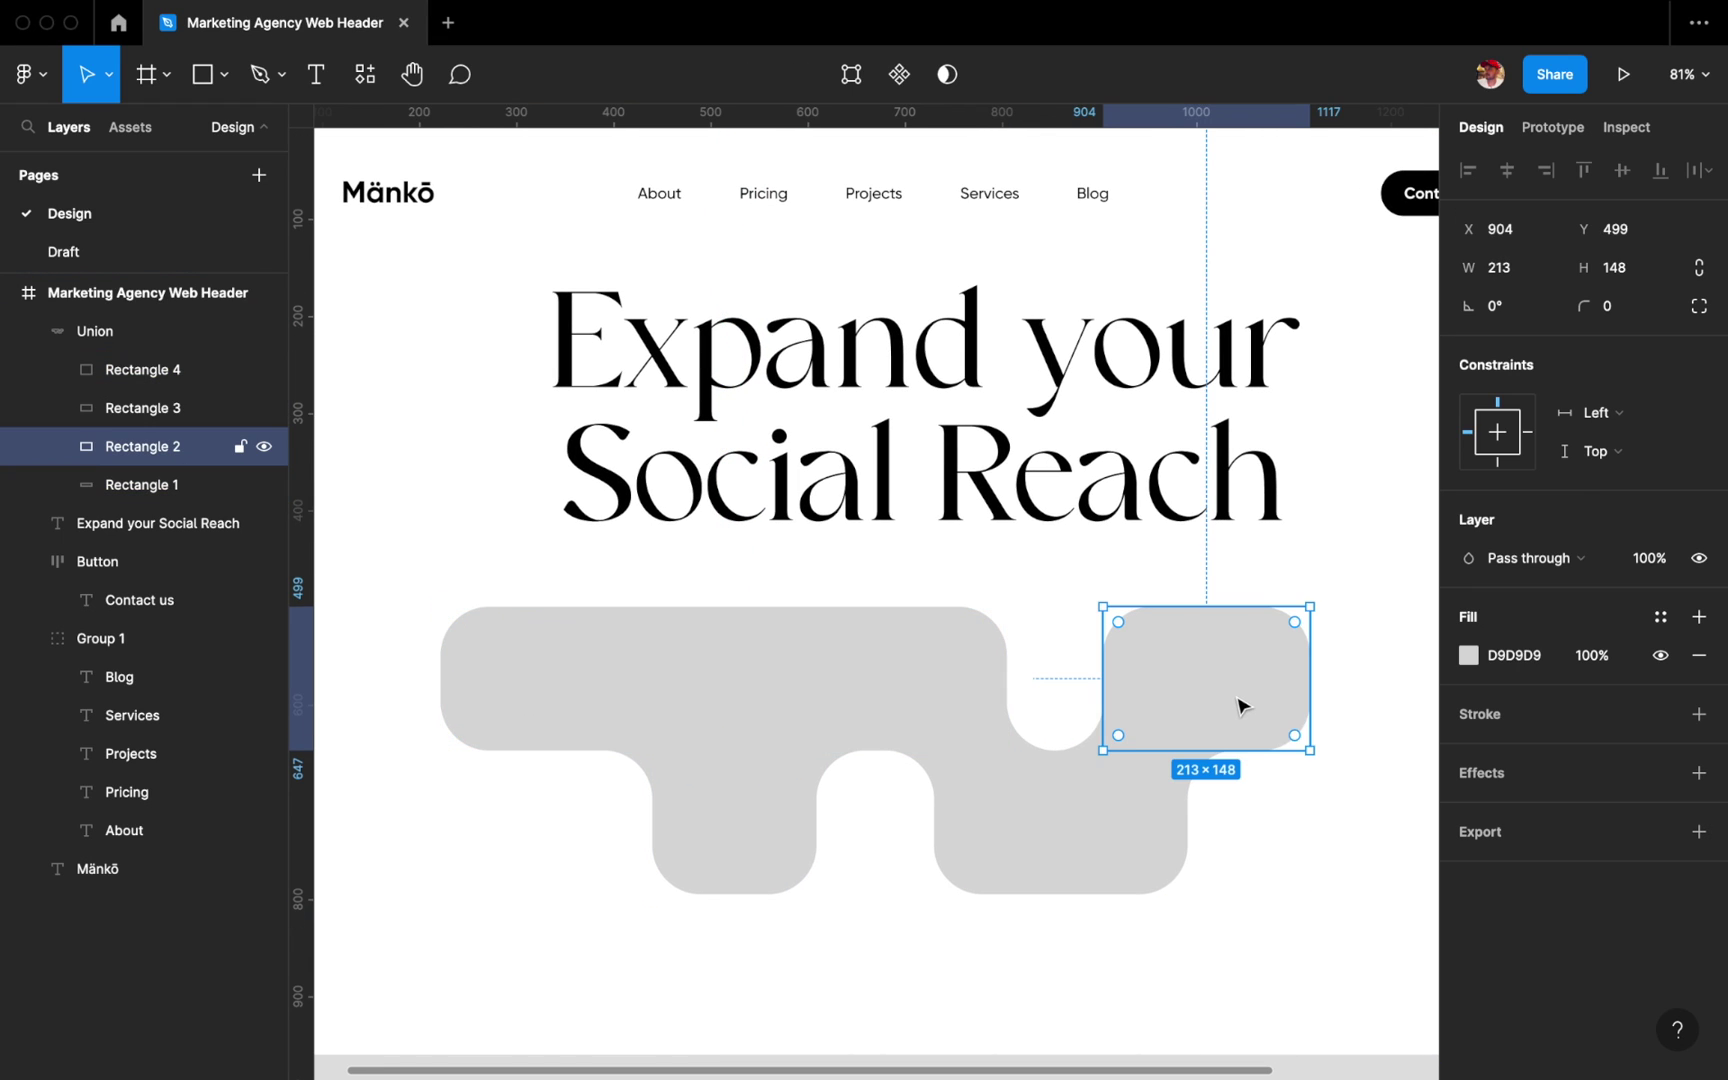
pyautogui.hotkey('shift', 'Right')
pyautogui.hotkey('shift', 'Right')
pyautogui.hotkey('shift', 'Right')
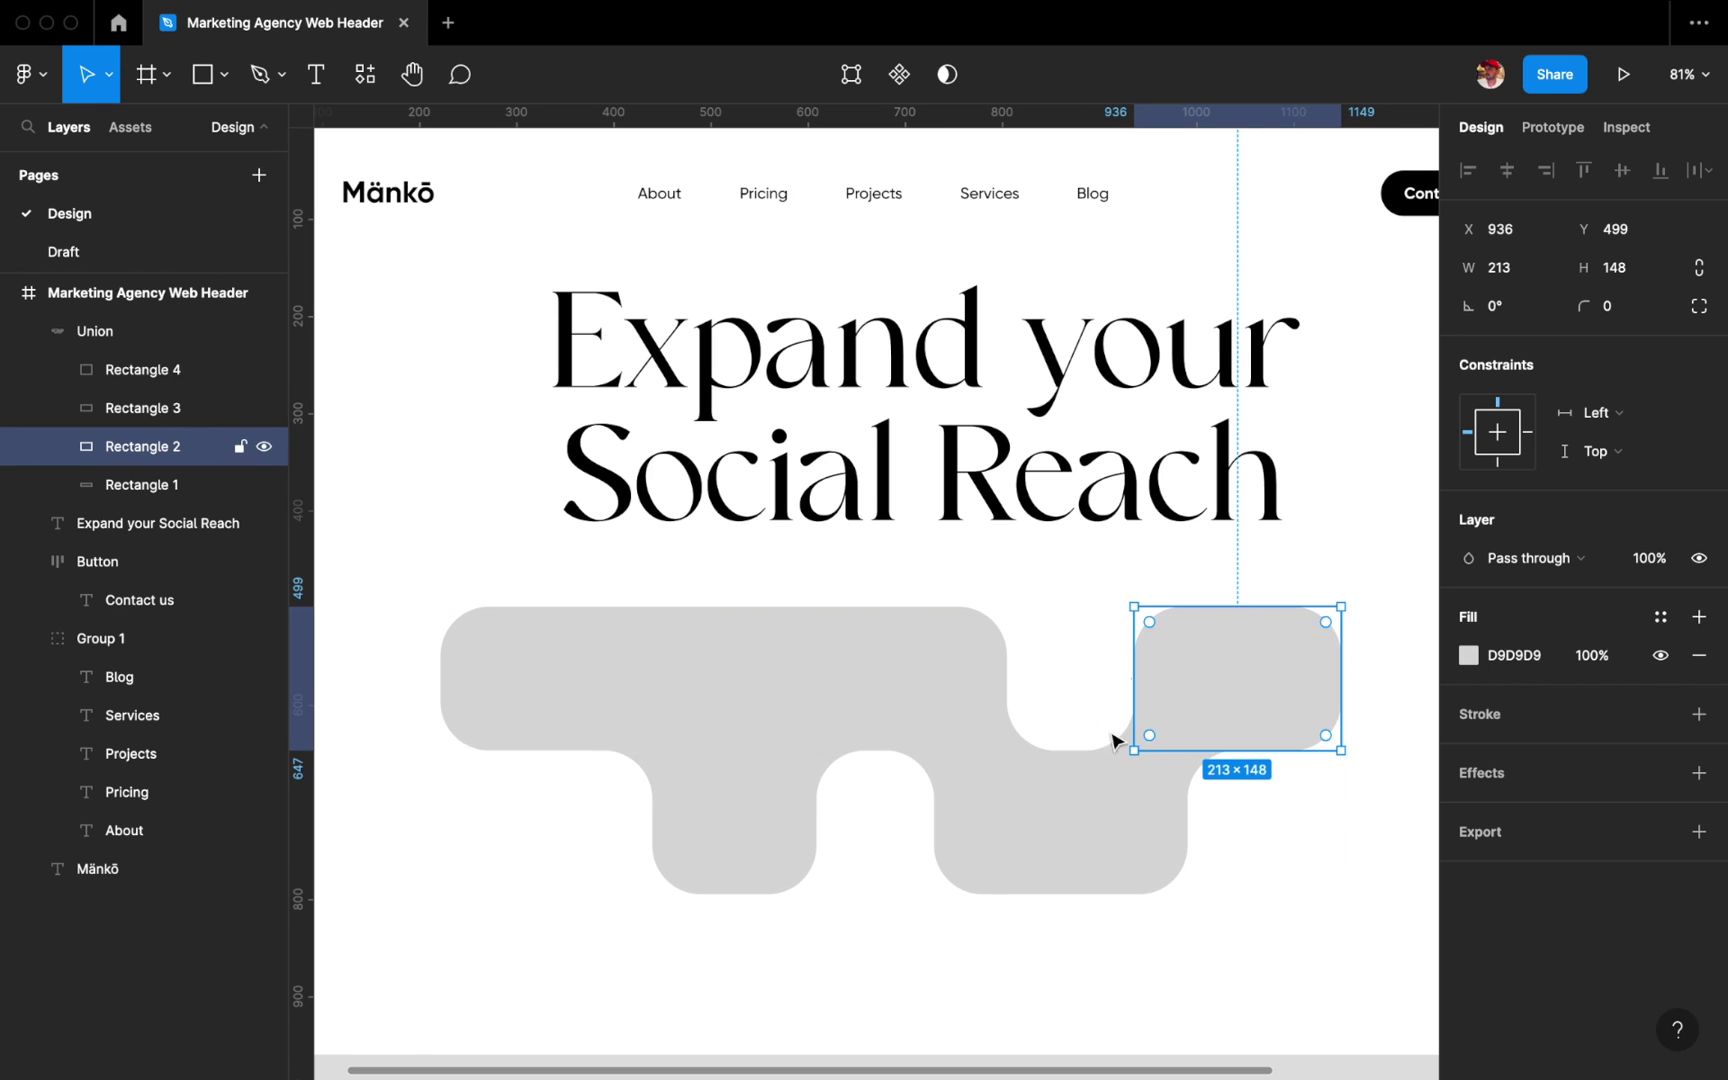
pyautogui.scroll(-2, 905, 760)
pyautogui.click(895, 937)
pyautogui.moveTo(756, 791); pyautogui.dragTo(760, 528)
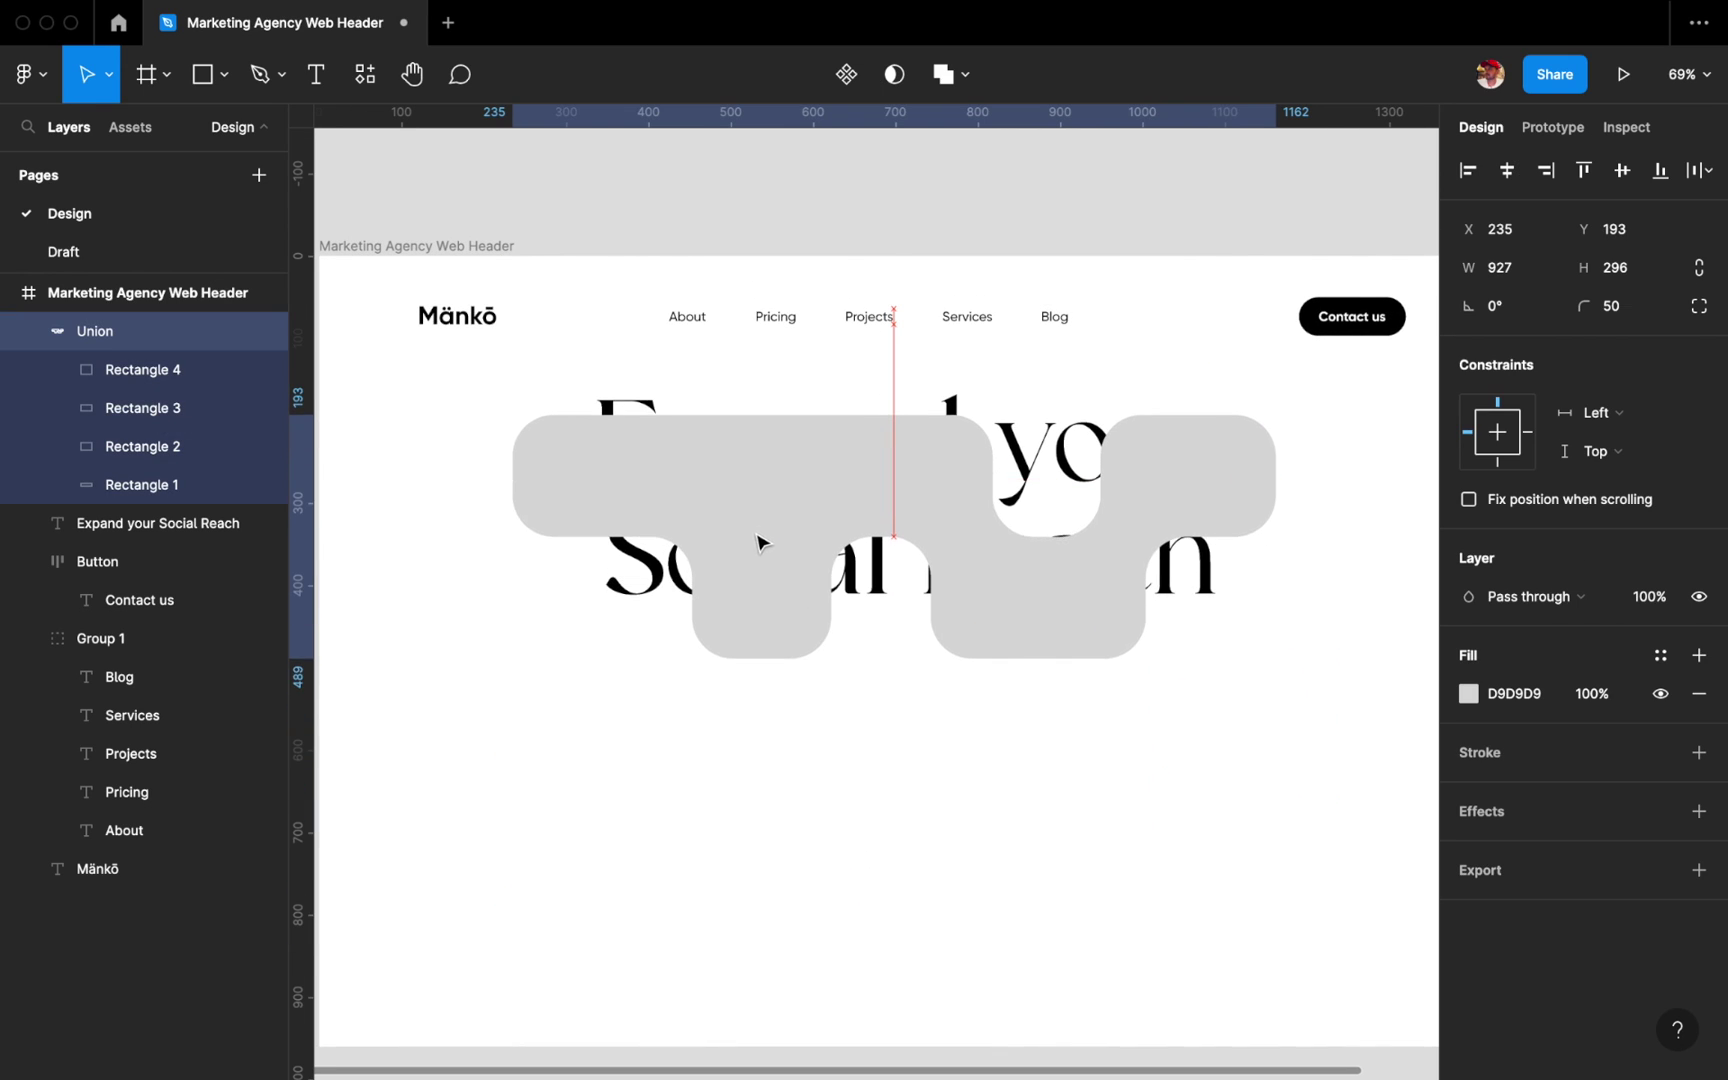
pyautogui.scroll(2, 760, 528)
pyautogui.scroll(-1, 480, 530)
pyautogui.moveTo(484, 530); pyautogui.dragTo(446, 515)
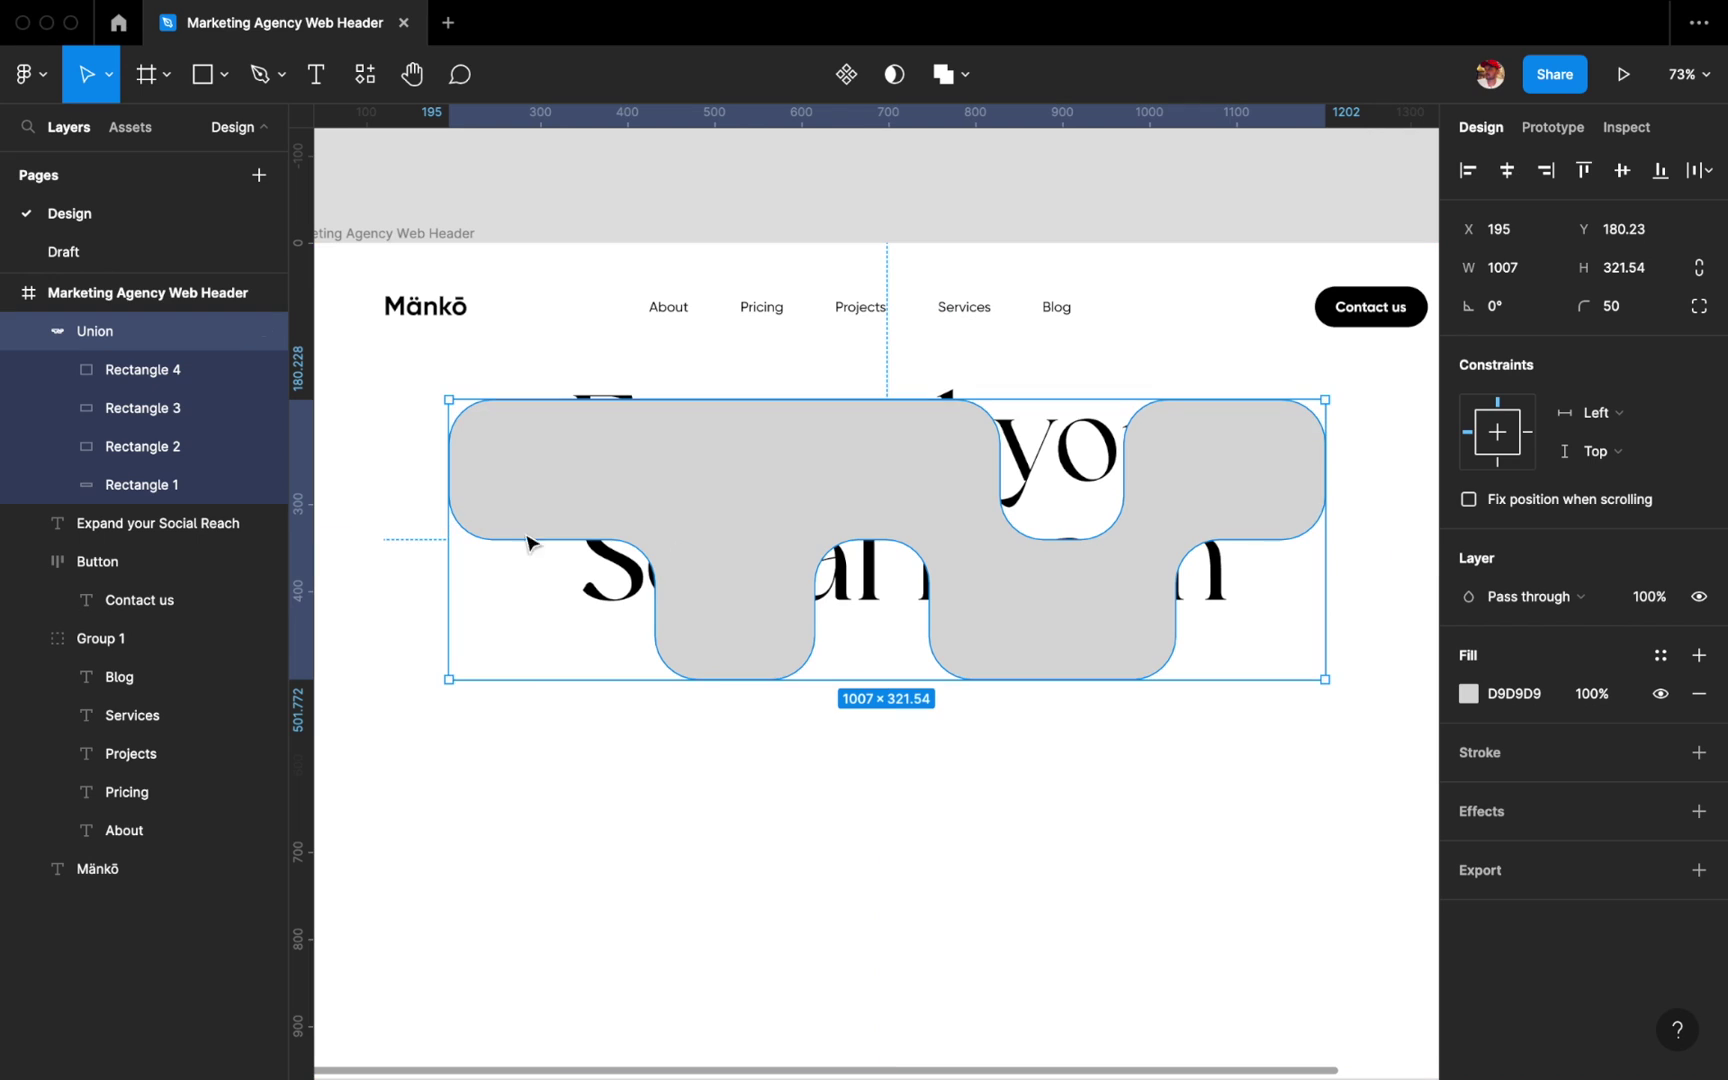
pyautogui.click(28, 330)
# Bring the headline forward and split it into separate 'Expand your' and 'Social Reach' texts.
pyautogui.press('super+bracketleft')
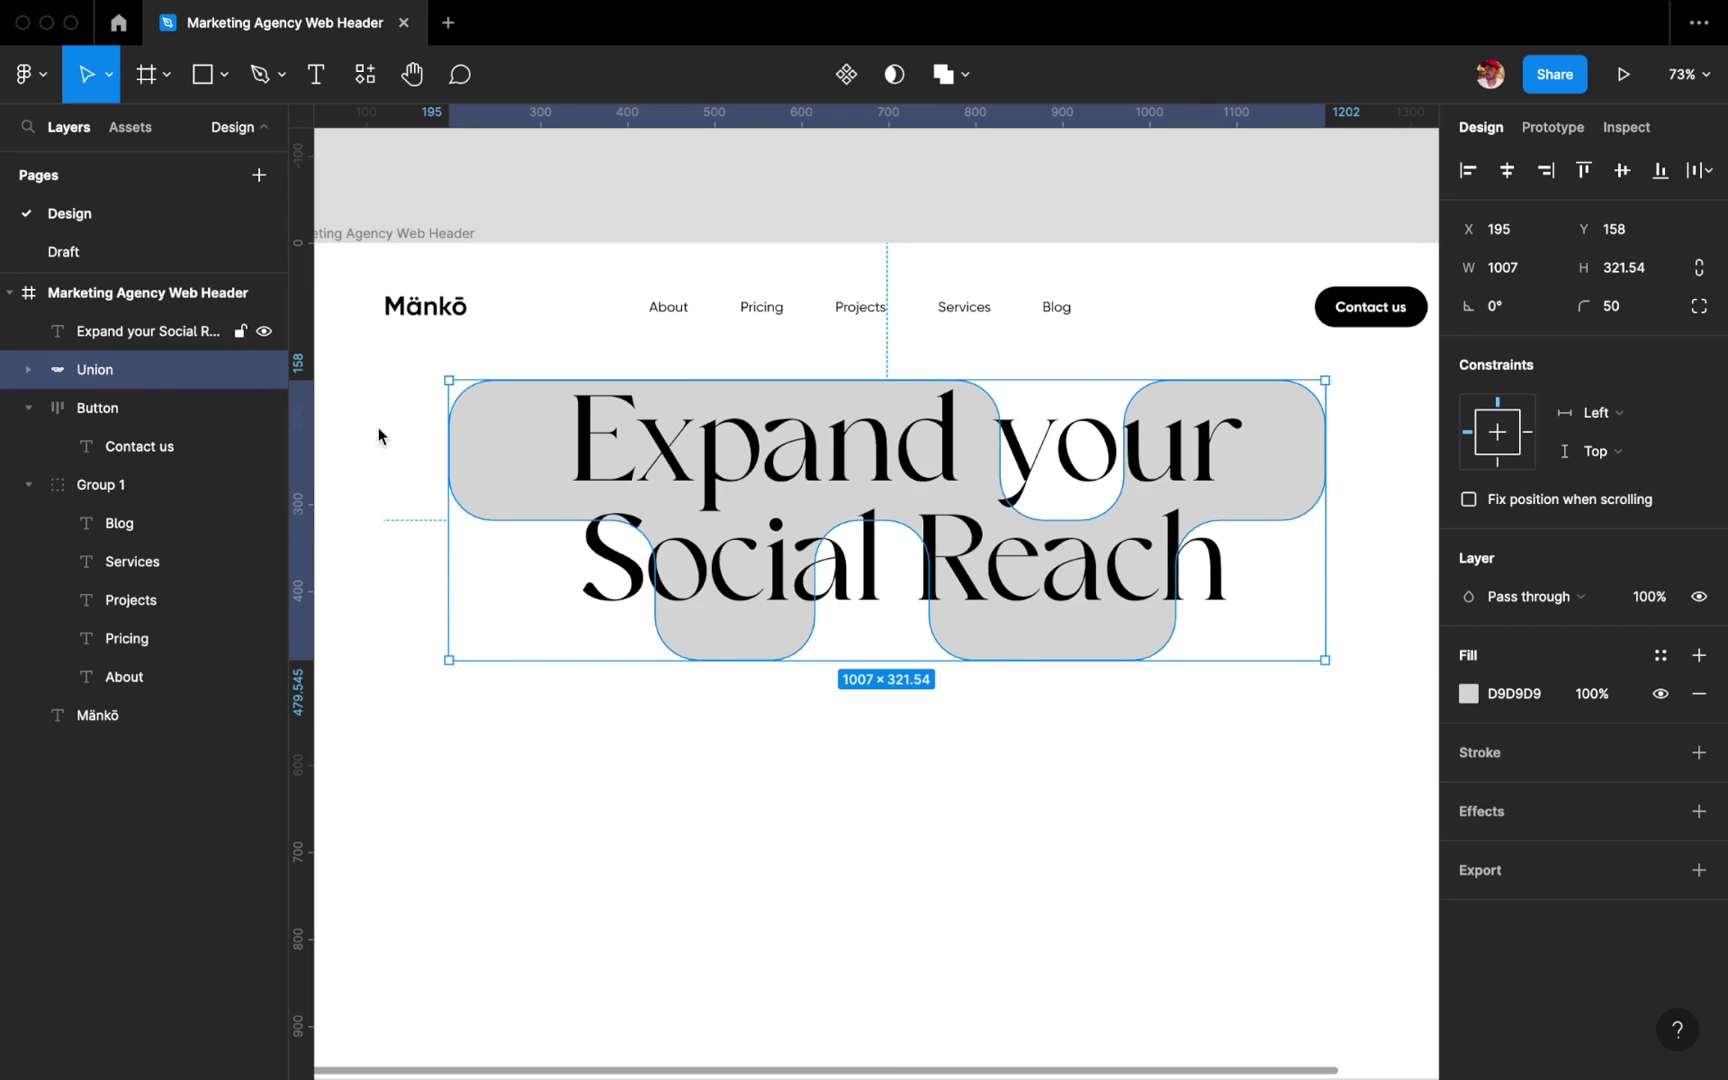
pyautogui.scroll(1, 378, 432)
pyautogui.moveTo(850, 560); pyautogui.dragTo(850, 818)
pyautogui.click(849, 570)
pyautogui.doubleClick(848, 572)
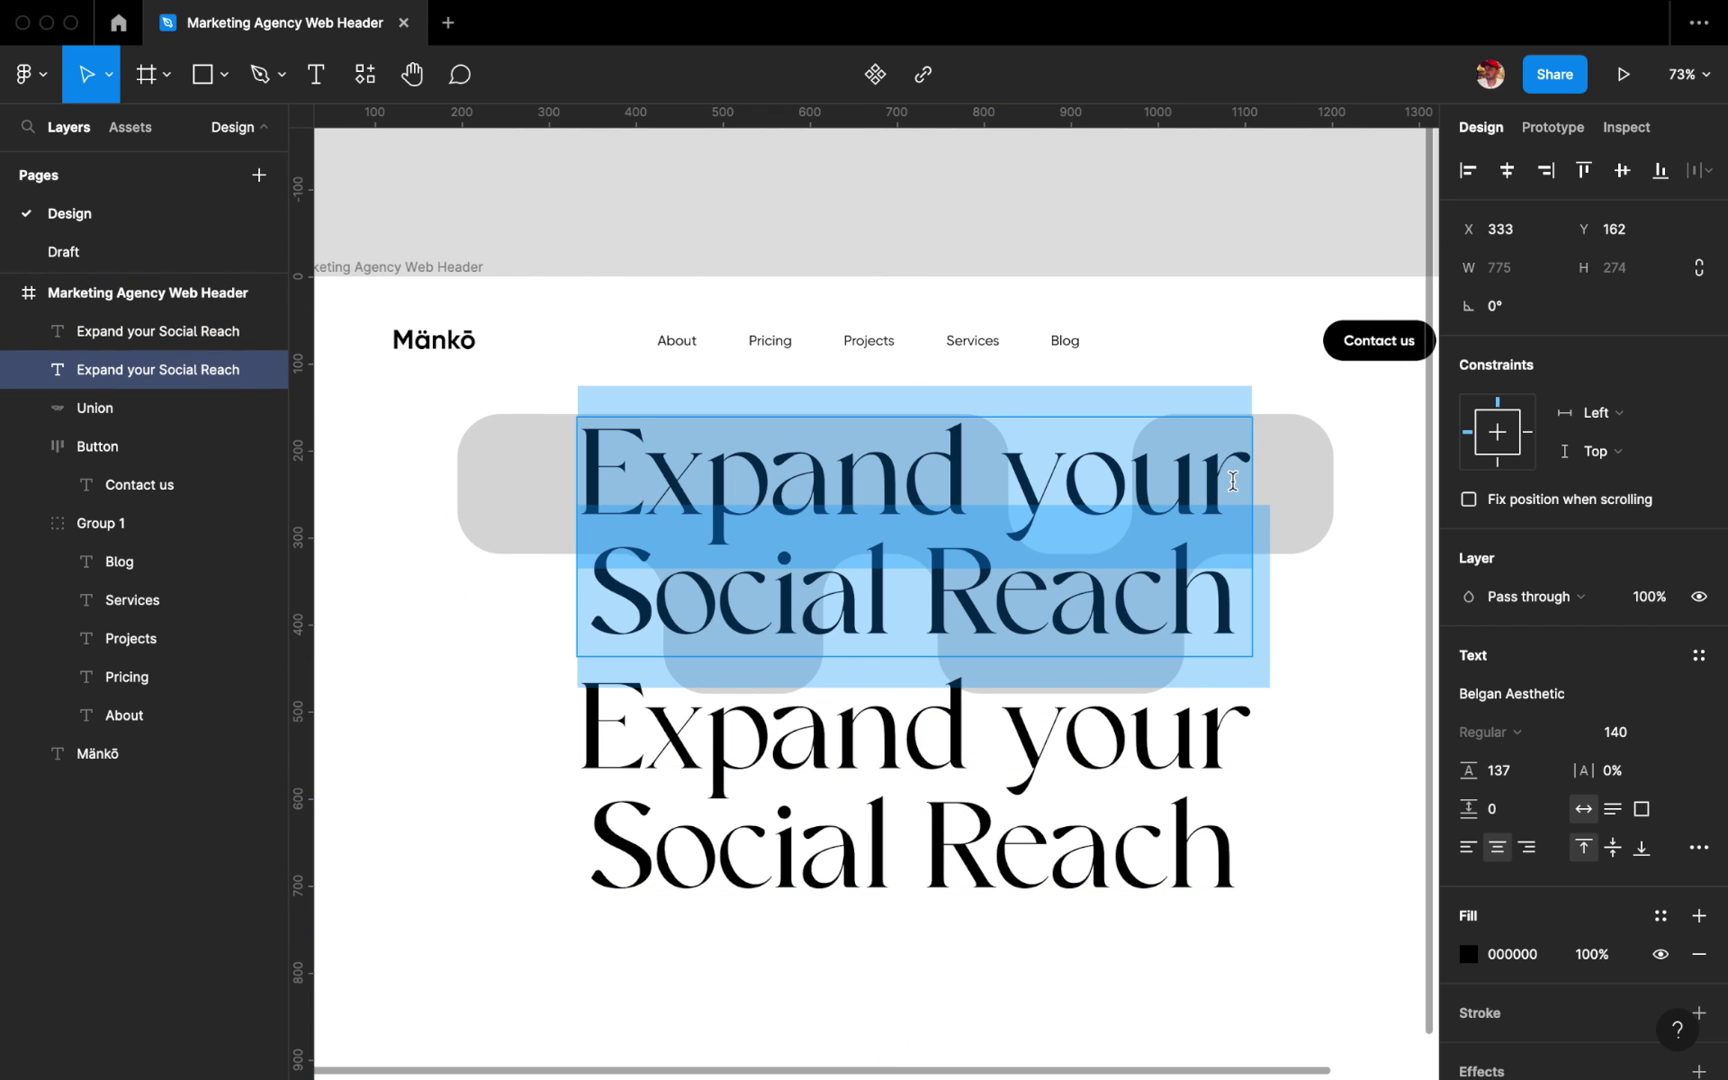
pyautogui.moveTo(590, 590); pyautogui.dragTo(1296, 740)
pyautogui.press('BackSpace')
pyautogui.doubleClick(578, 690)
pyautogui.press('BackSpace')
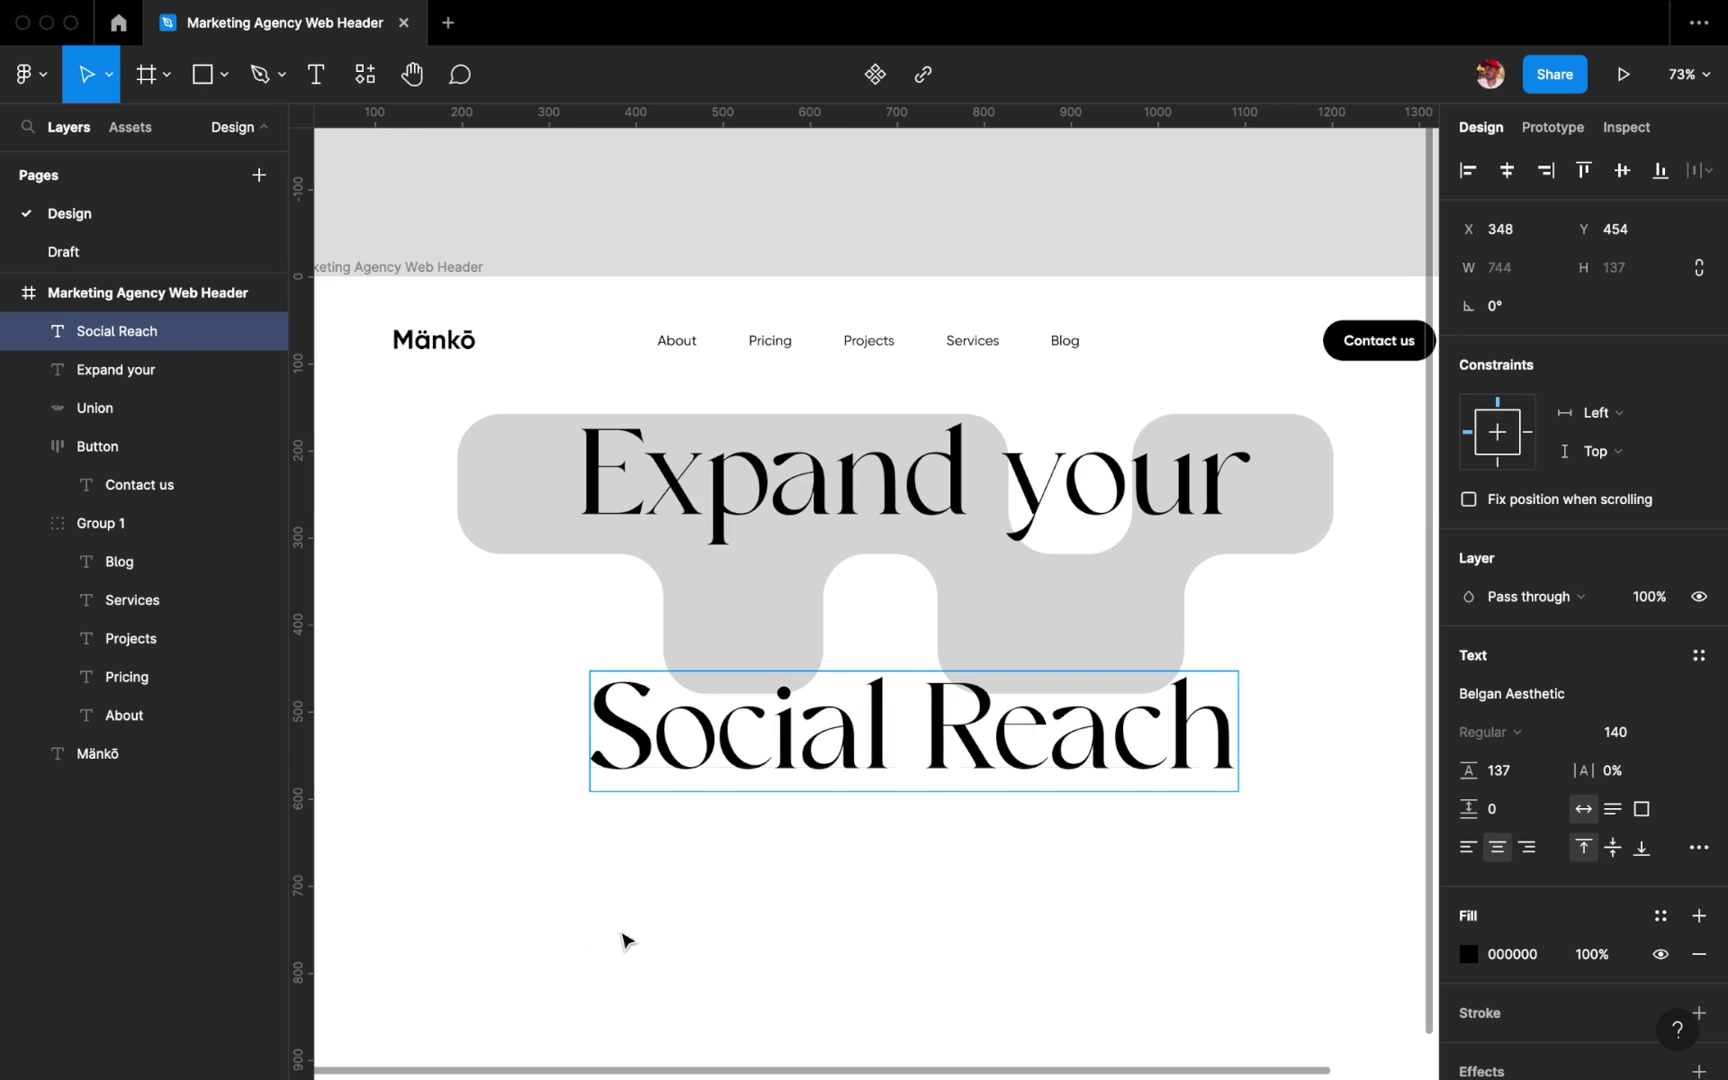
pyautogui.press('Escape')
# Stagger the lines: Social Reach up under Expand your, Expand your shifted left to X 240.
pyautogui.moveTo(779, 756); pyautogui.dragTo(887, 650)
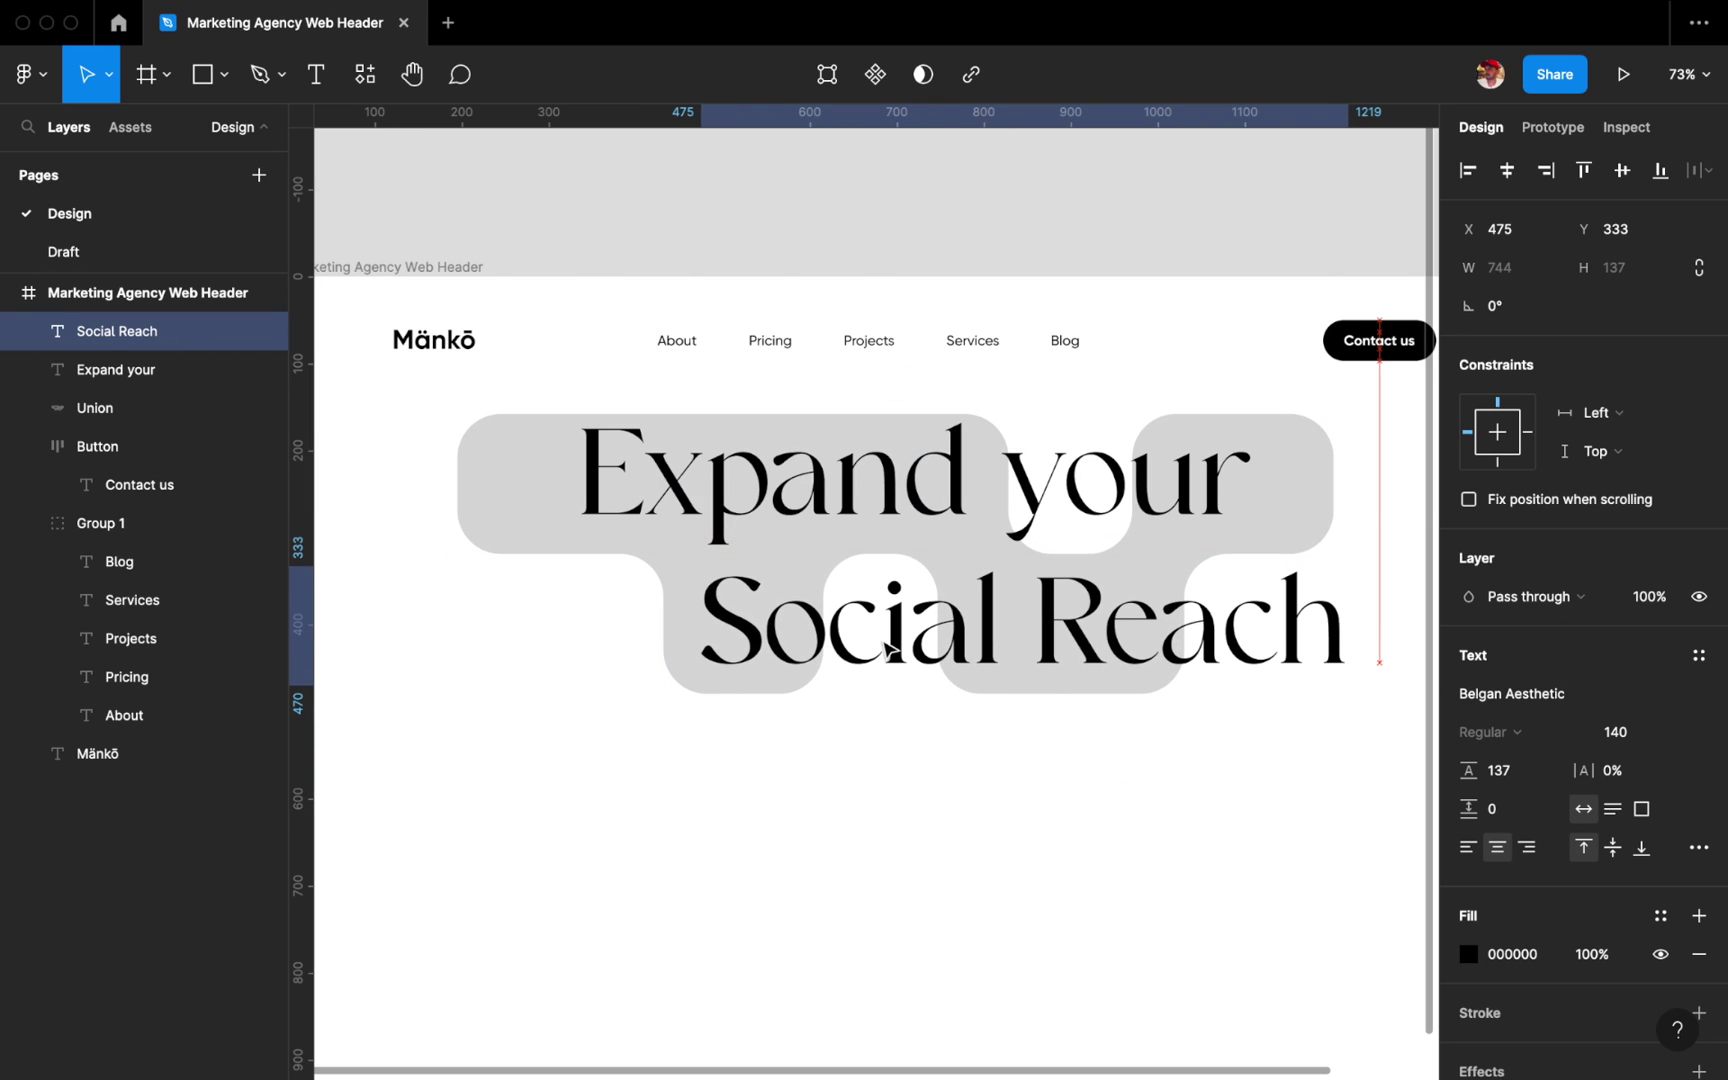
pyautogui.scroll(1, 870, 647)
pyautogui.moveTo(887, 650); pyautogui.dragTo(855, 645)
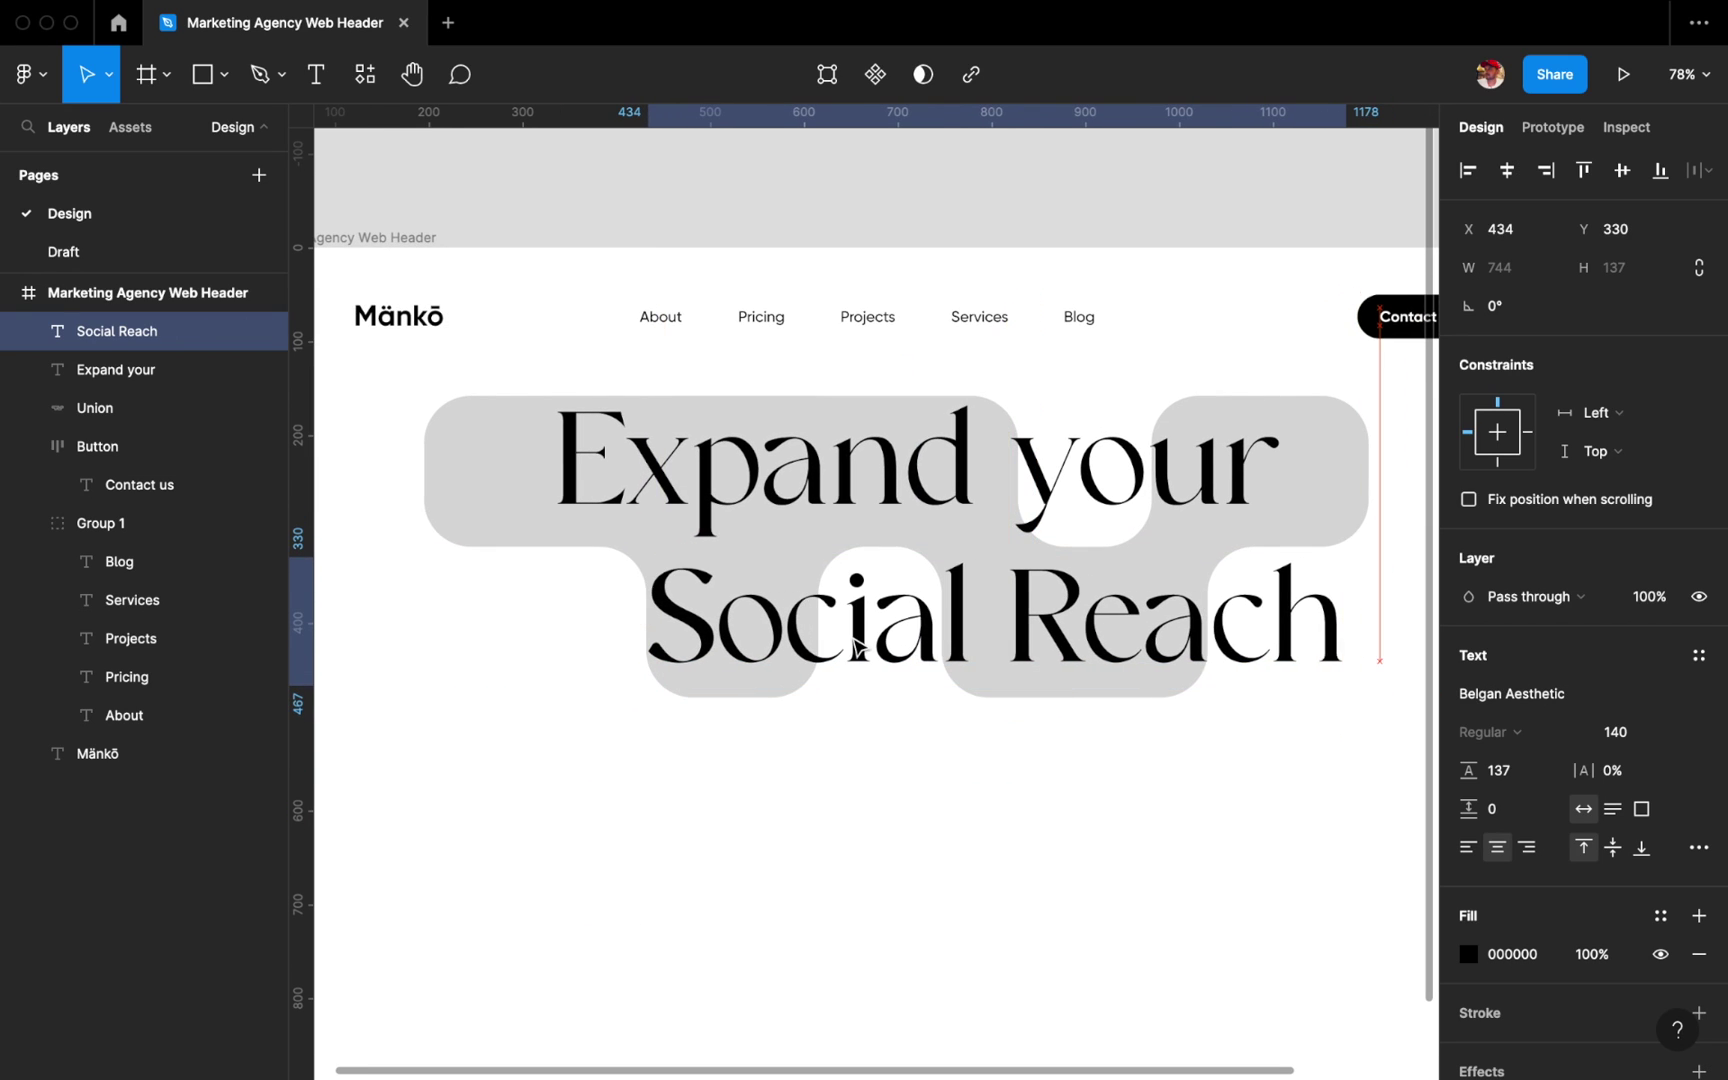
pyautogui.scroll(1, 850, 600)
pyautogui.moveTo(840, 475); pyautogui.dragTo(755, 487)
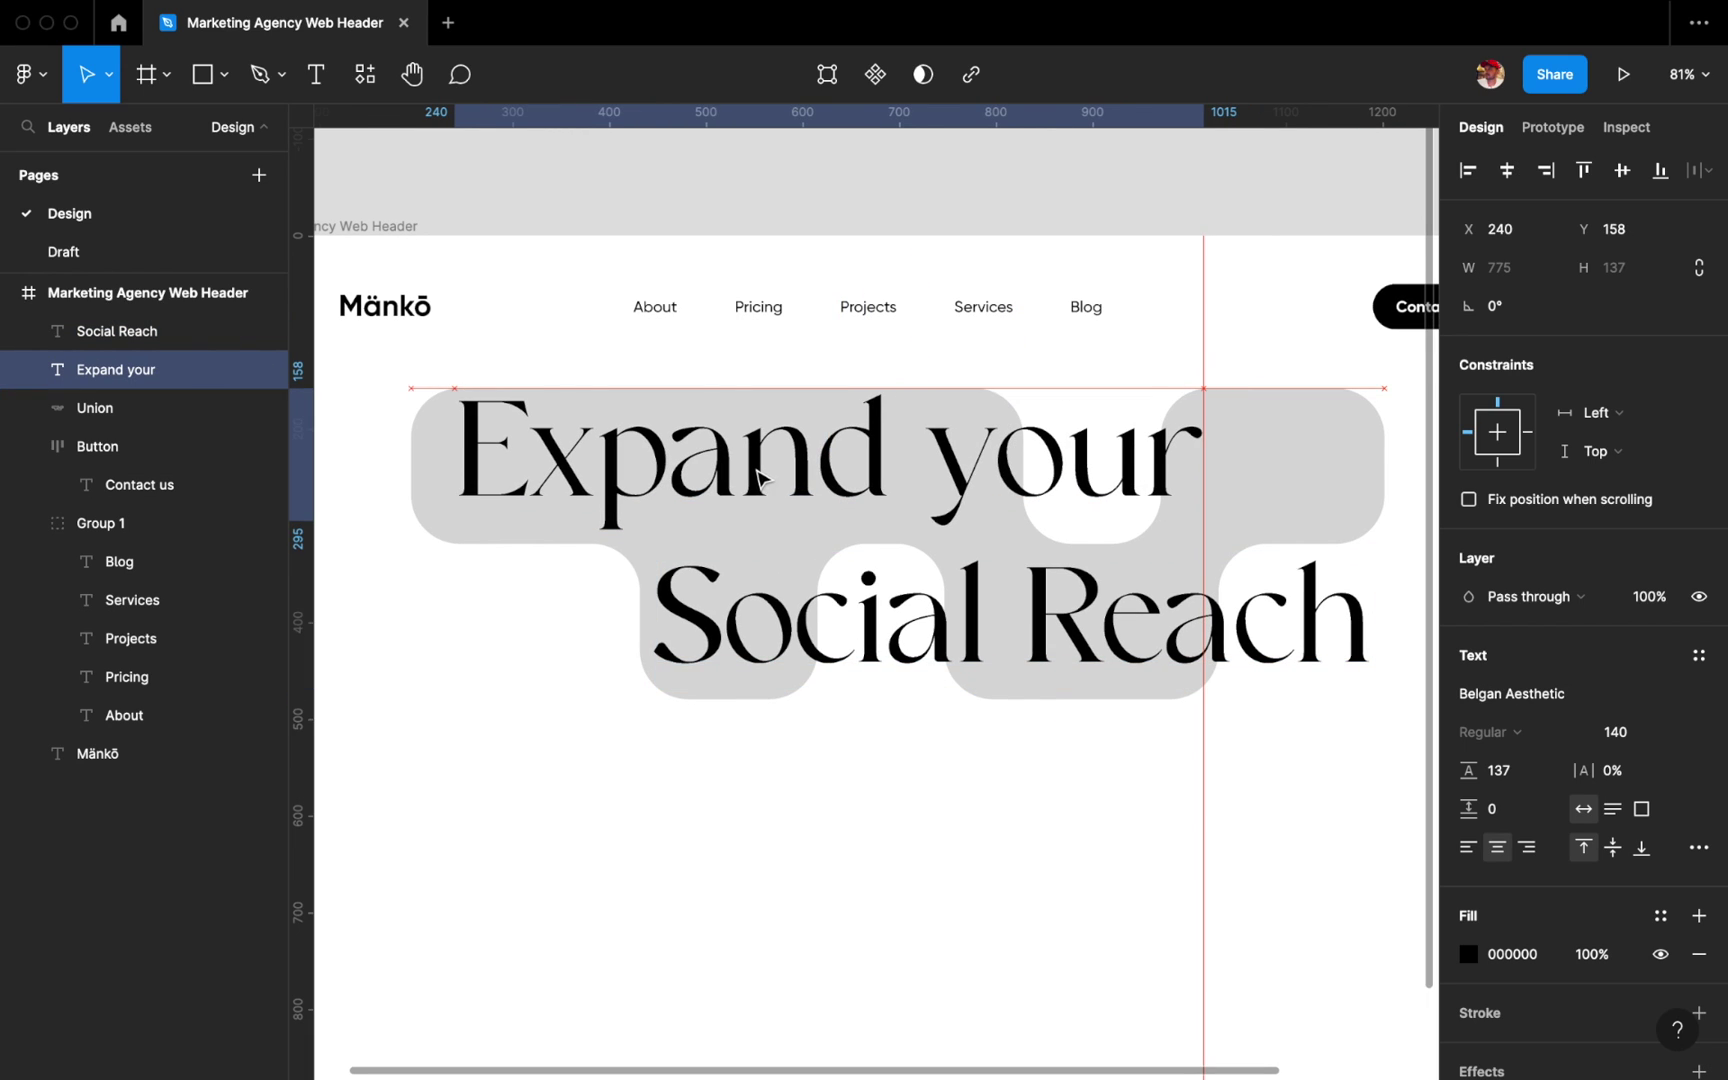
# Bring the four colour swatch circles next to the header.
pyautogui.click(698, 976)
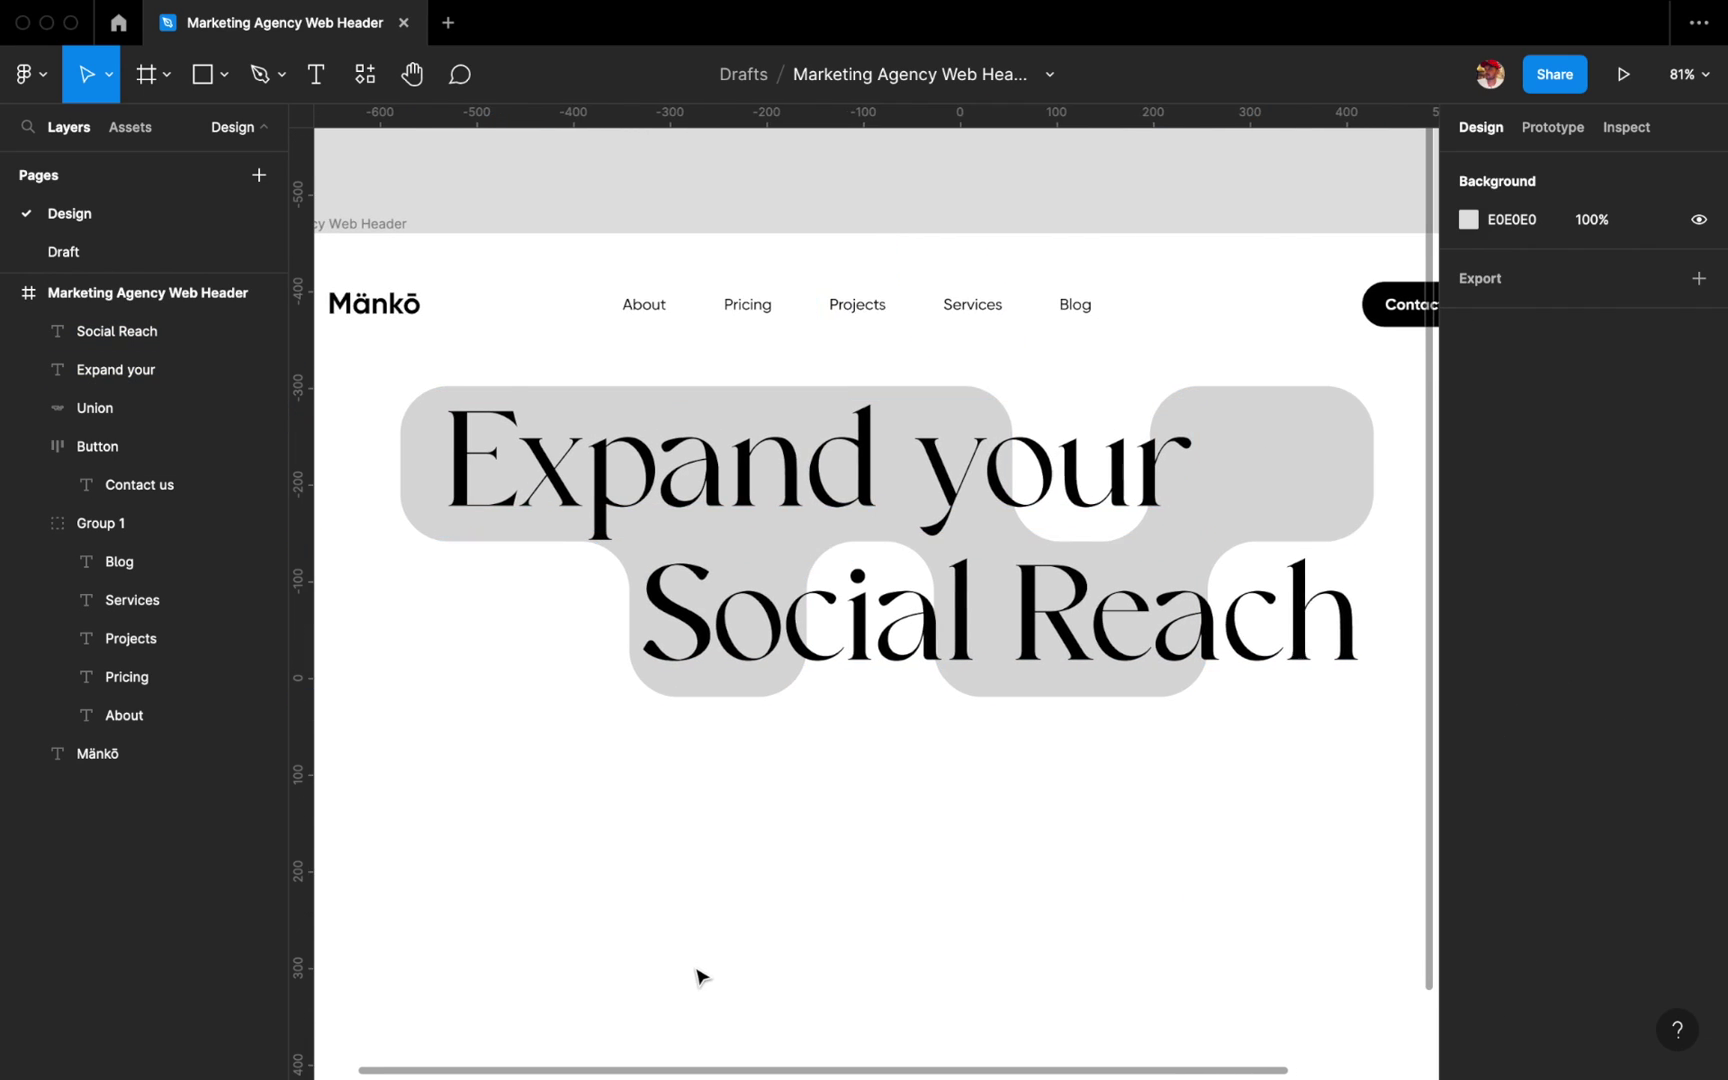
pyautogui.scroll(-3, 987, 879)
pyautogui.scroll(-2, 987, 880)
pyautogui.hscroll(-3, 987, 880)
pyautogui.moveTo(530, 528)
pyautogui.mouseDown()
pyautogui.moveTo(465, 720)
pyautogui.moveTo(833, 706)
pyautogui.mouseUp()
pyautogui.hscroll(3, 885, 728)
pyautogui.scroll(3, 885, 728)
# Fill the Union shape with blue 4738DE sampled from the colour circle.
pyautogui.click(686, 540)
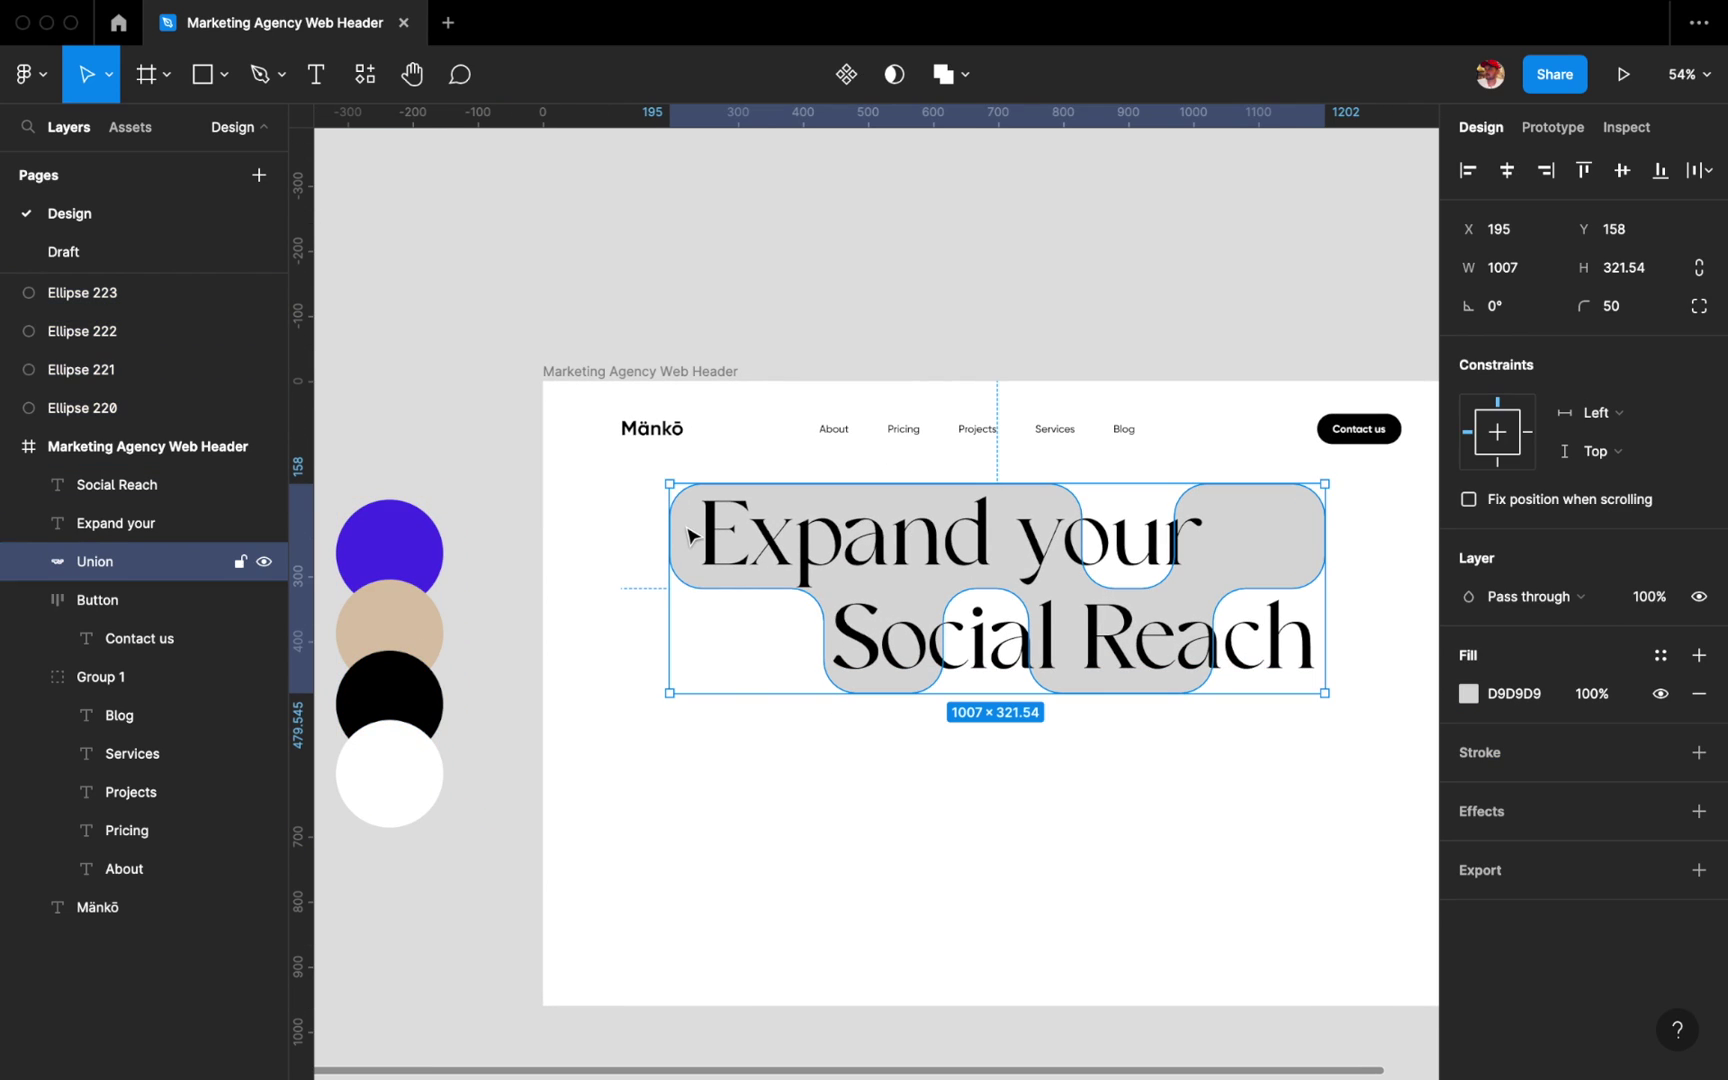
pyautogui.press('i')
pyautogui.click(386, 528)
pyautogui.click(775, 780)
# Move the Social Reach text below the blue shape.
pyautogui.click(887, 552)
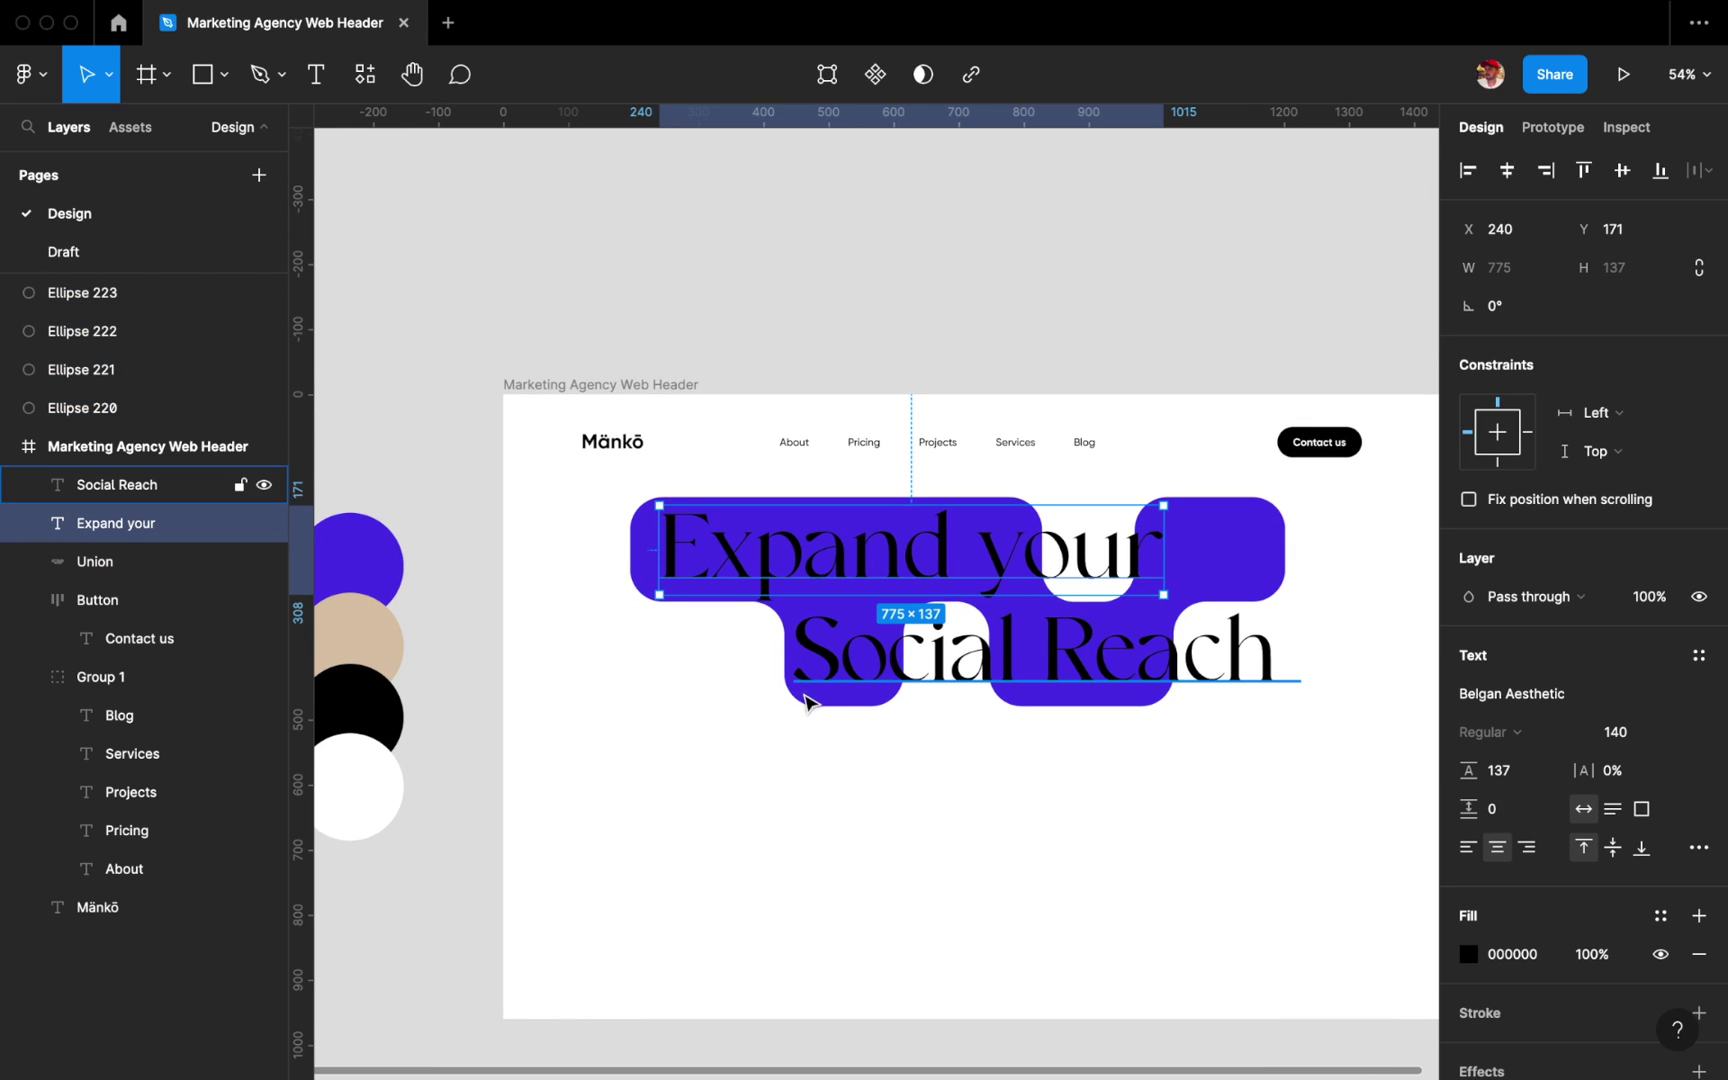
pyautogui.scroll(1, 1090, 672)
pyautogui.click(1107, 698)
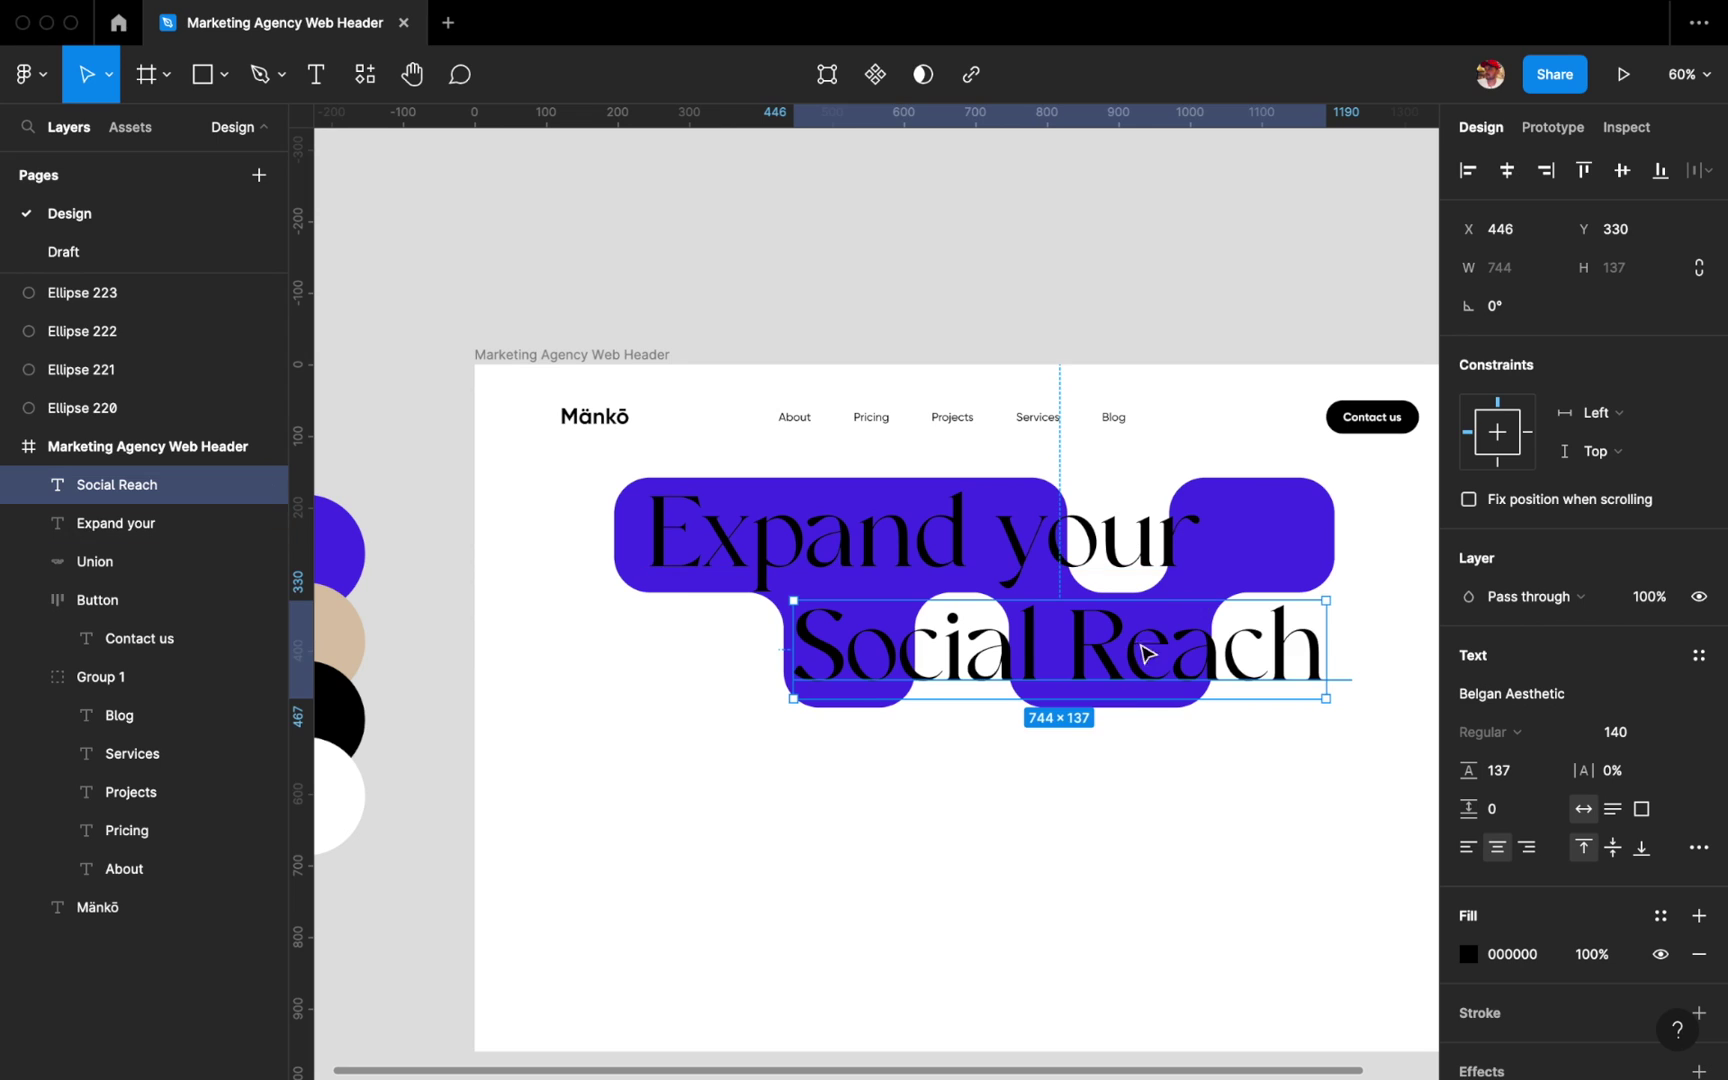
pyautogui.moveTo(1147, 655); pyautogui.dragTo(1147, 760)
# Widen the shape's lower-left block to 207 and move Social Reach back onto it.
pyautogui.click(1142, 585)
pyautogui.doubleClick(1143, 692)
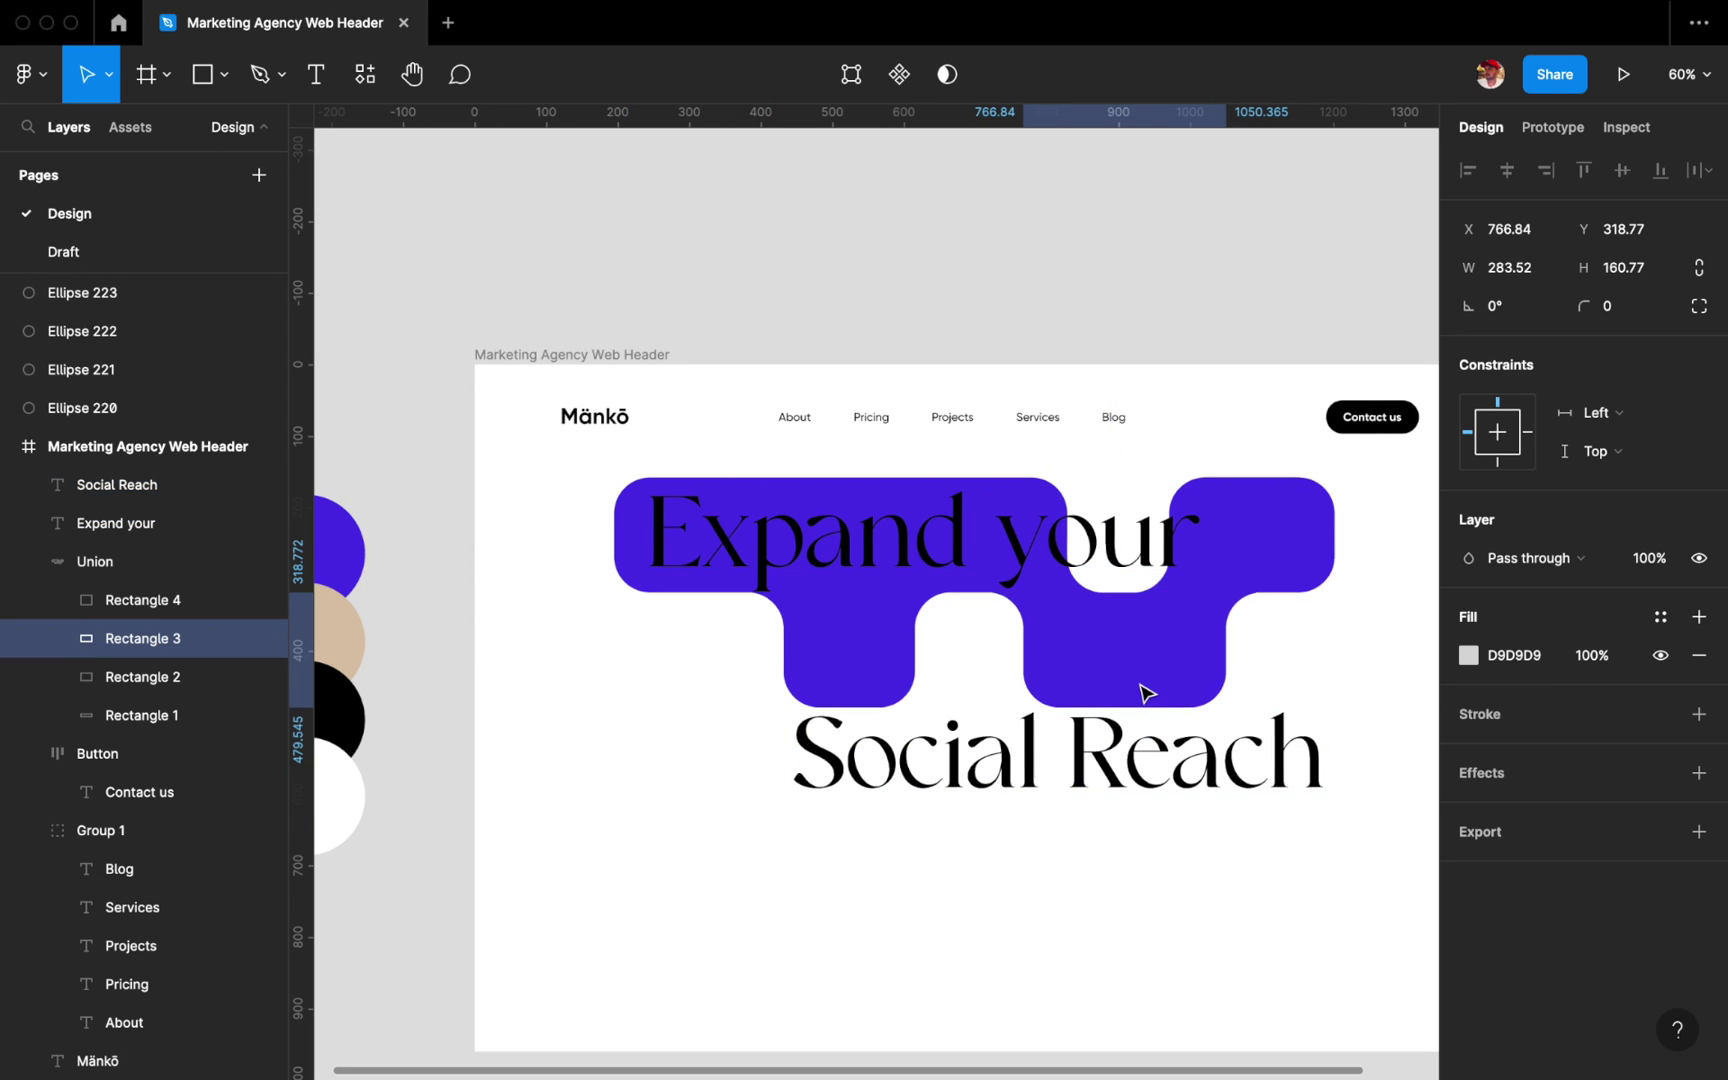
pyautogui.click(850, 650)
pyautogui.moveTo(914, 655); pyautogui.dragTo(935, 657)
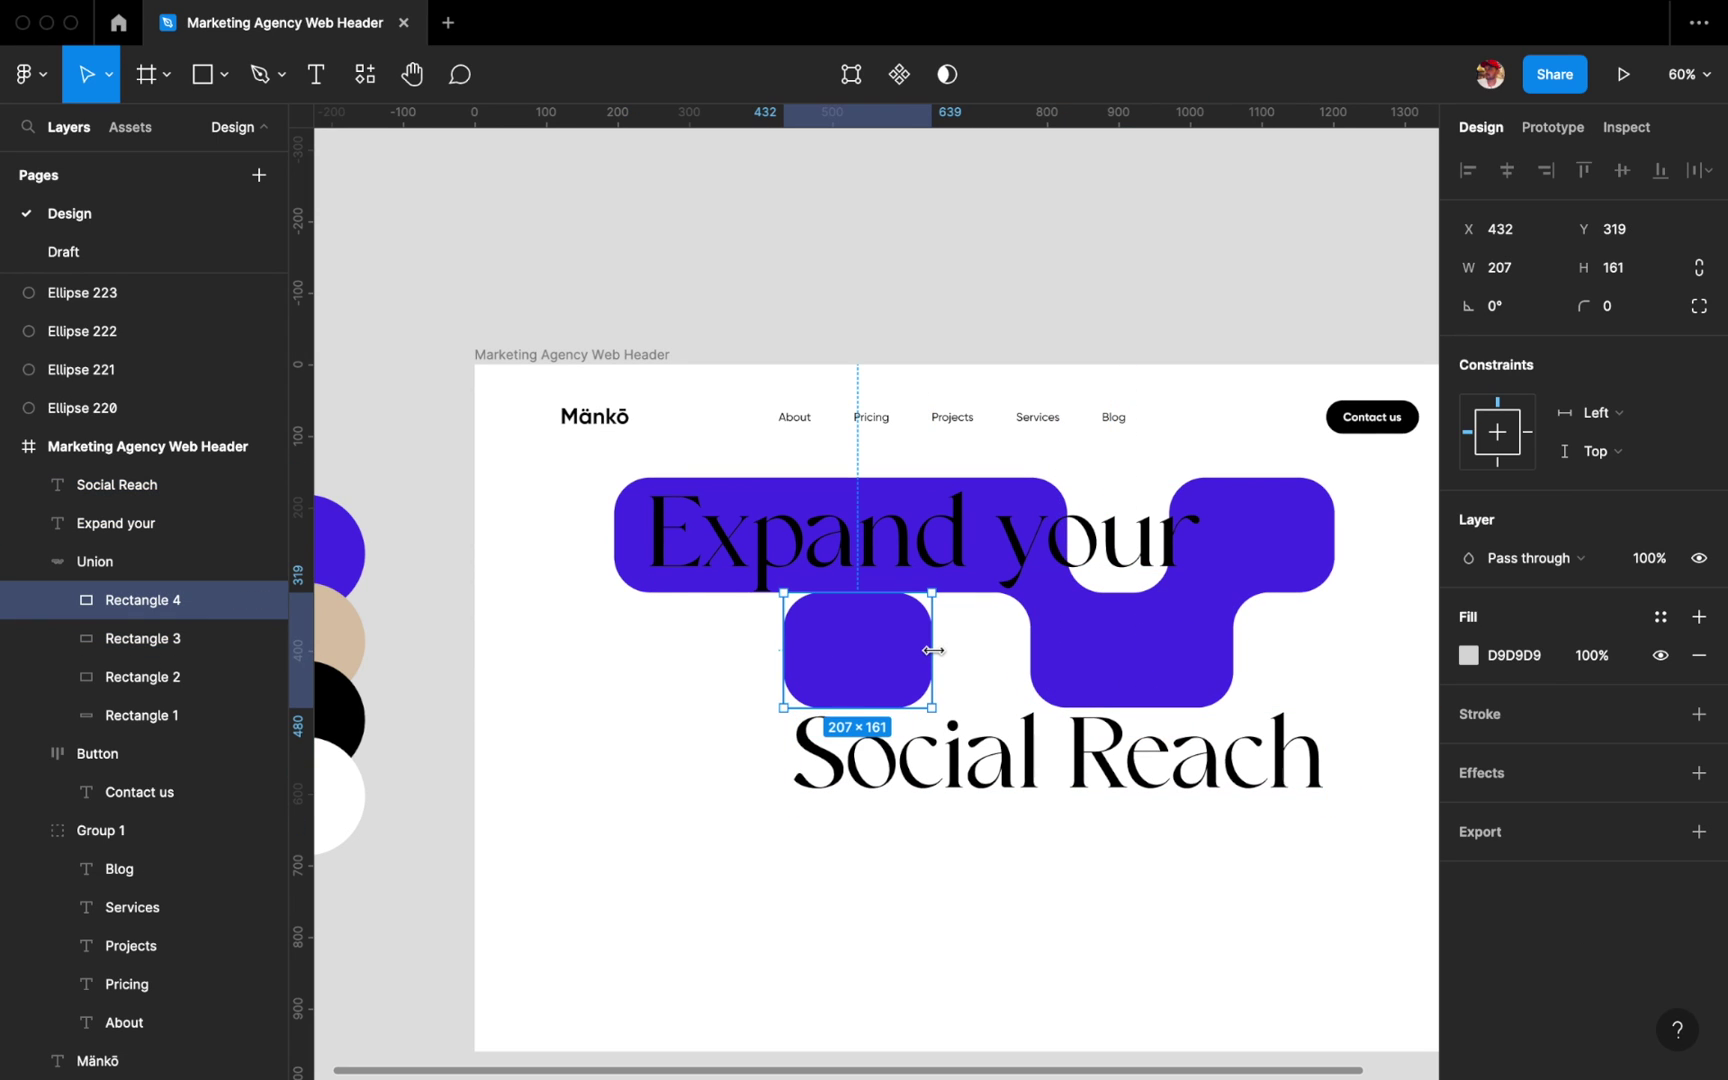
pyautogui.moveTo(908, 755); pyautogui.dragTo(930, 665)
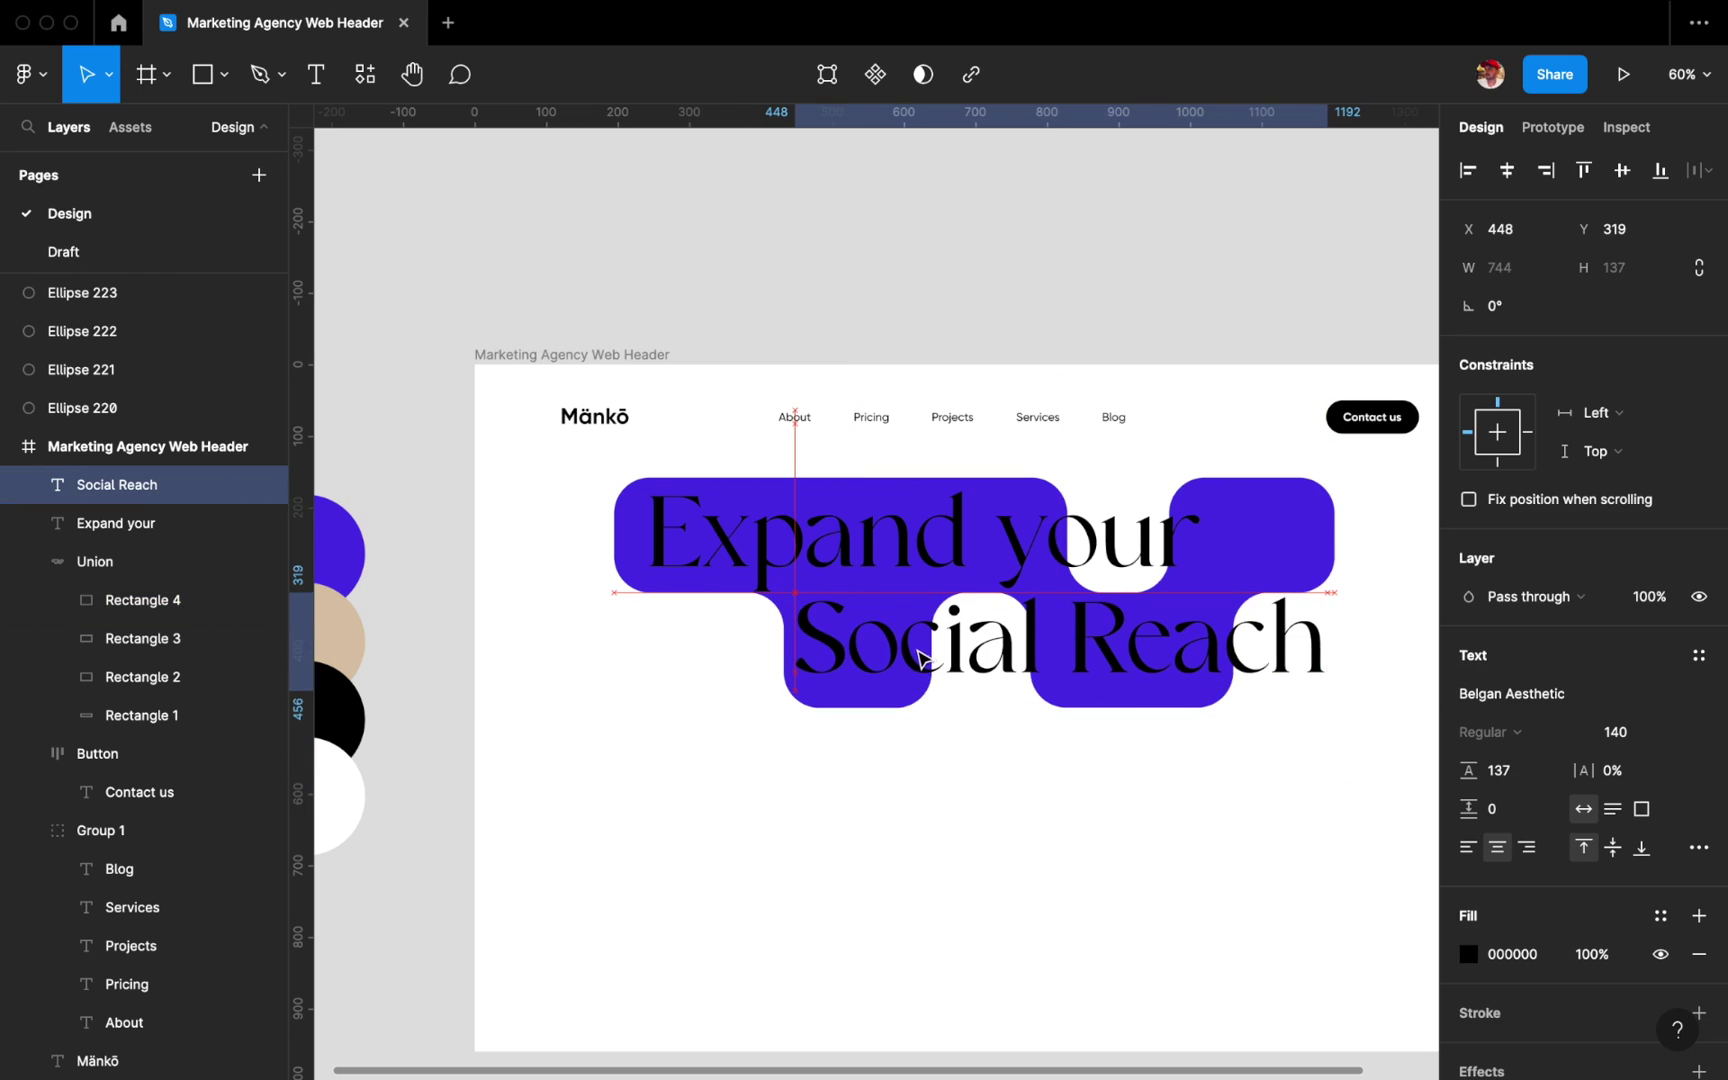
pyautogui.keyDown('ctrl'); pyautogui.scroll(3, 1000, 550); pyautogui.keyUp('ctrl')
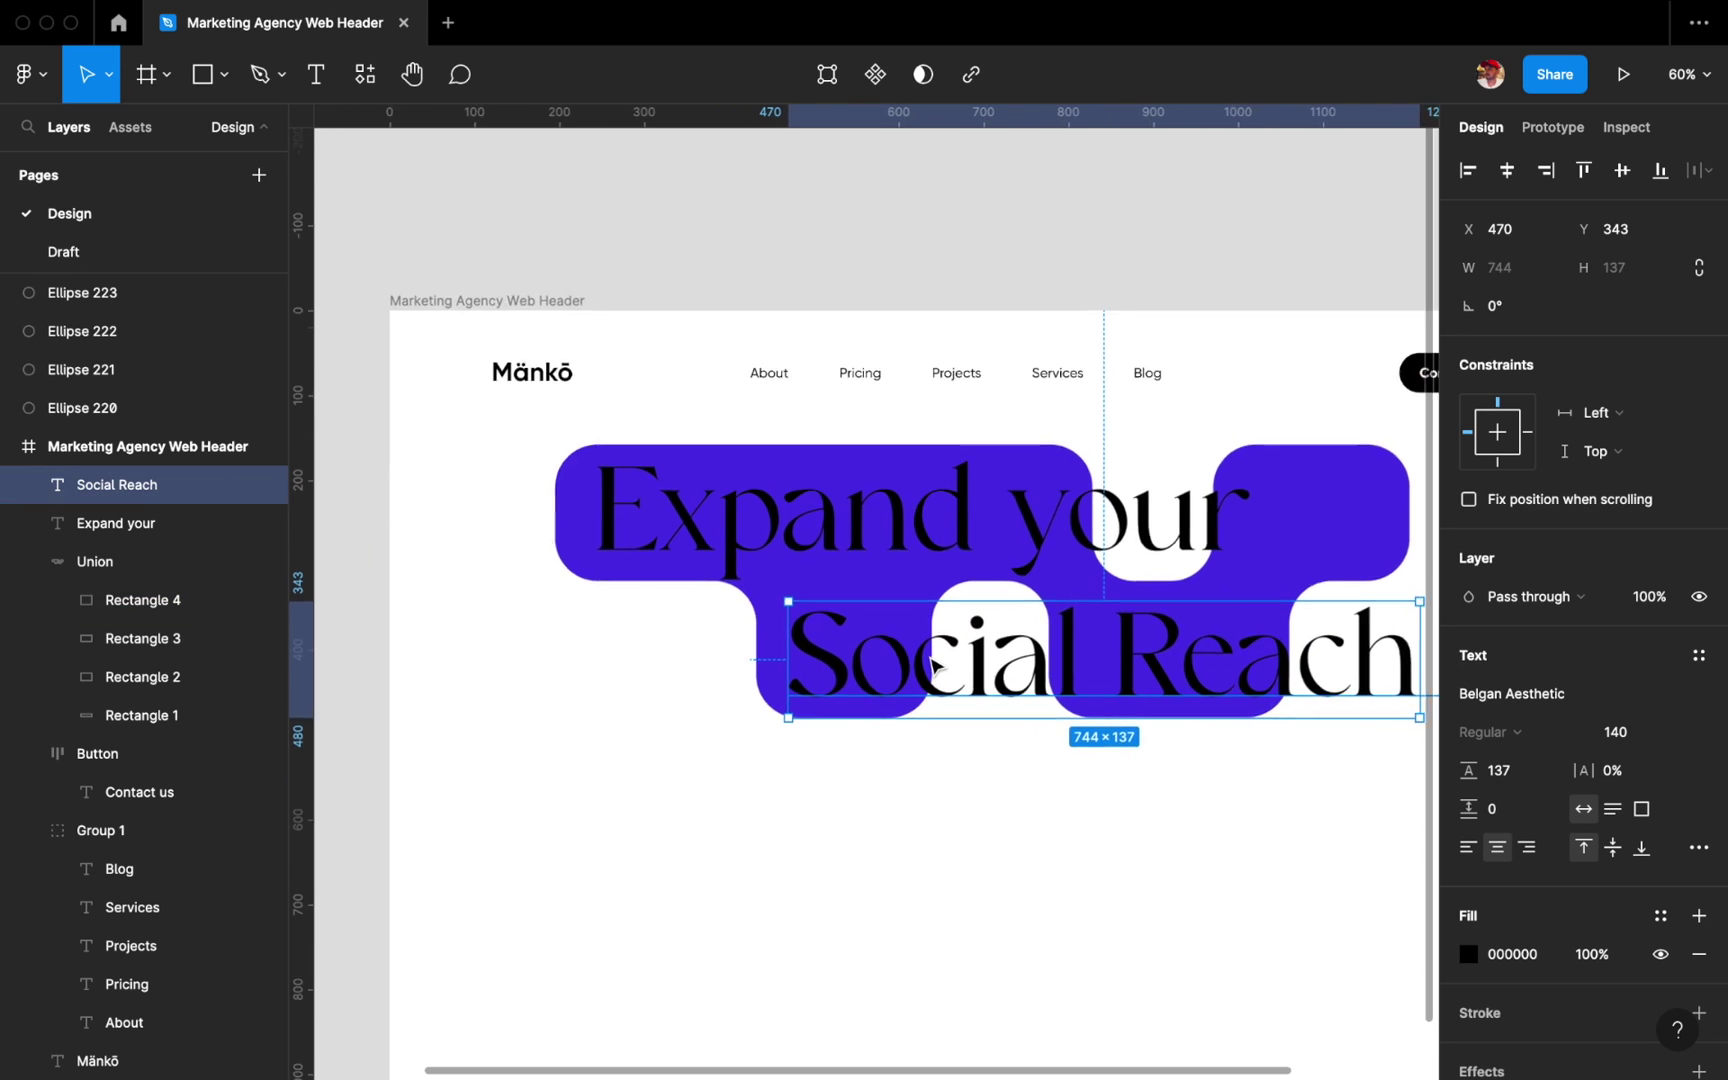
pyautogui.click(885, 575)
# Duplicate the blue shape, mask Expand your with it, and make the masked text white.
pyautogui.click(1303, 521)
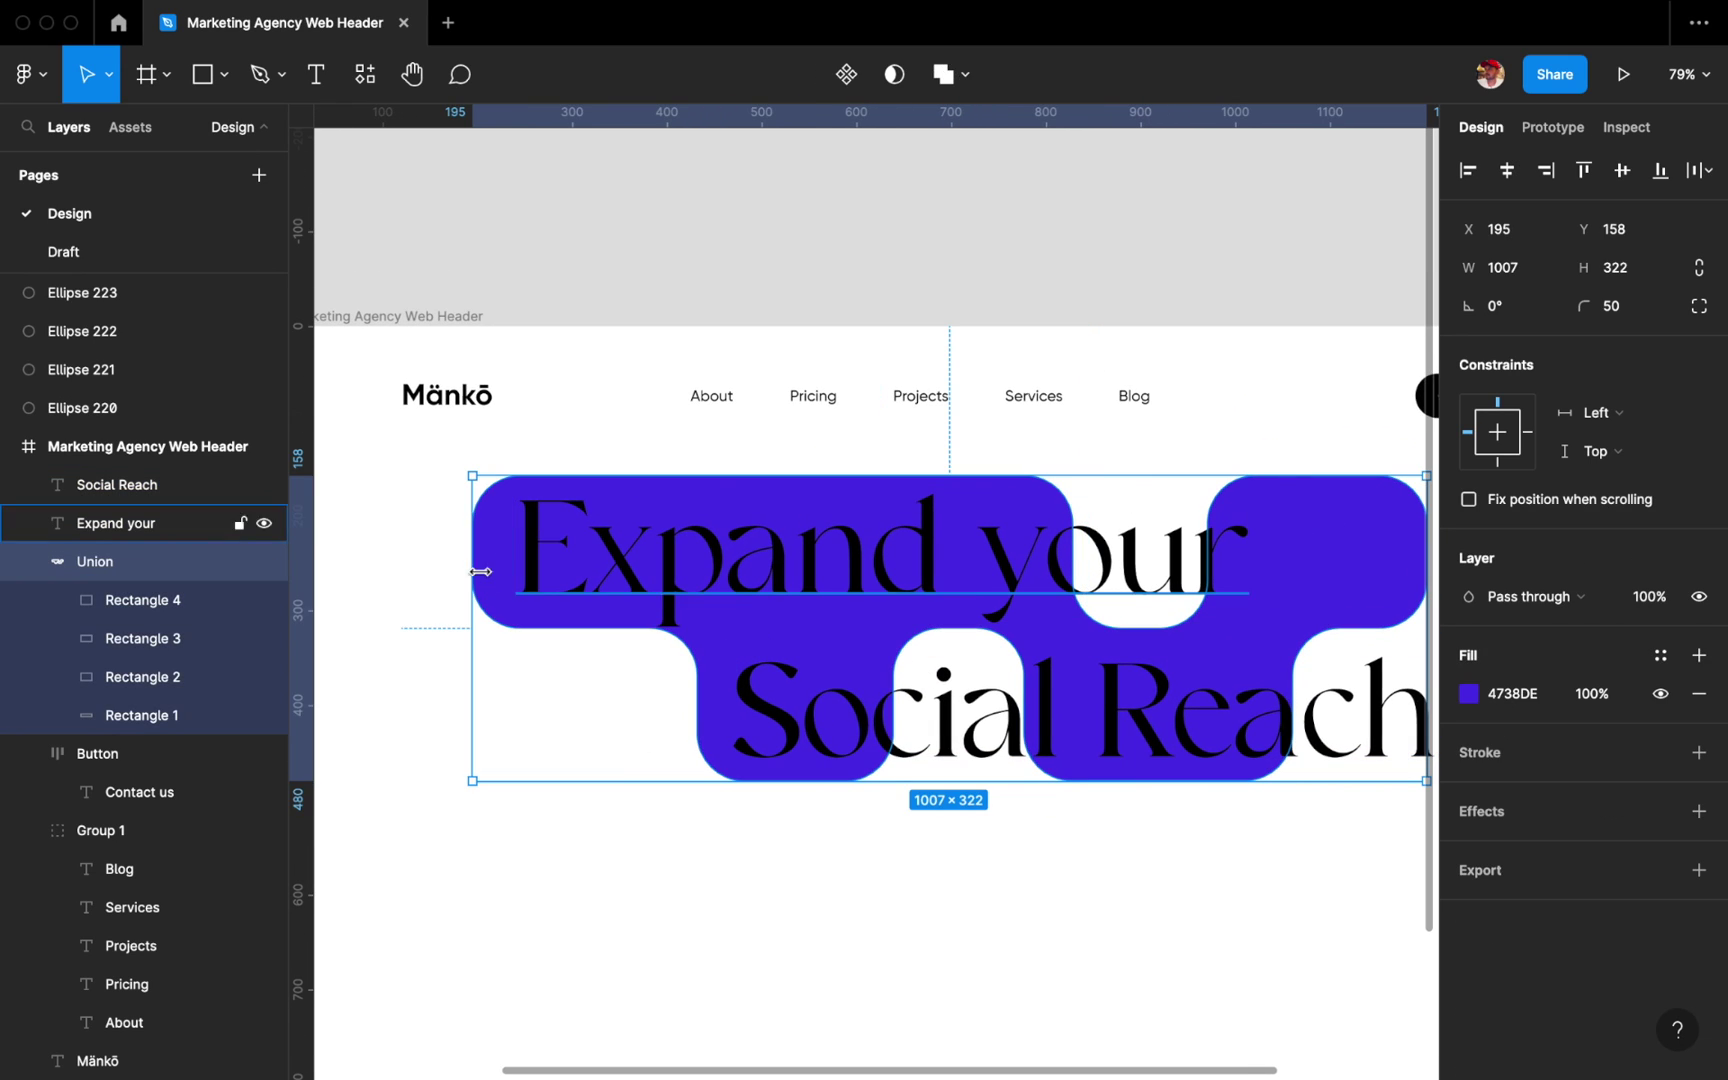
pyautogui.click(33, 562)
pyautogui.hotkey('ctrl', 'd')
pyautogui.keyDown('shift'); pyautogui.click(122, 522); pyautogui.keyUp('shift')
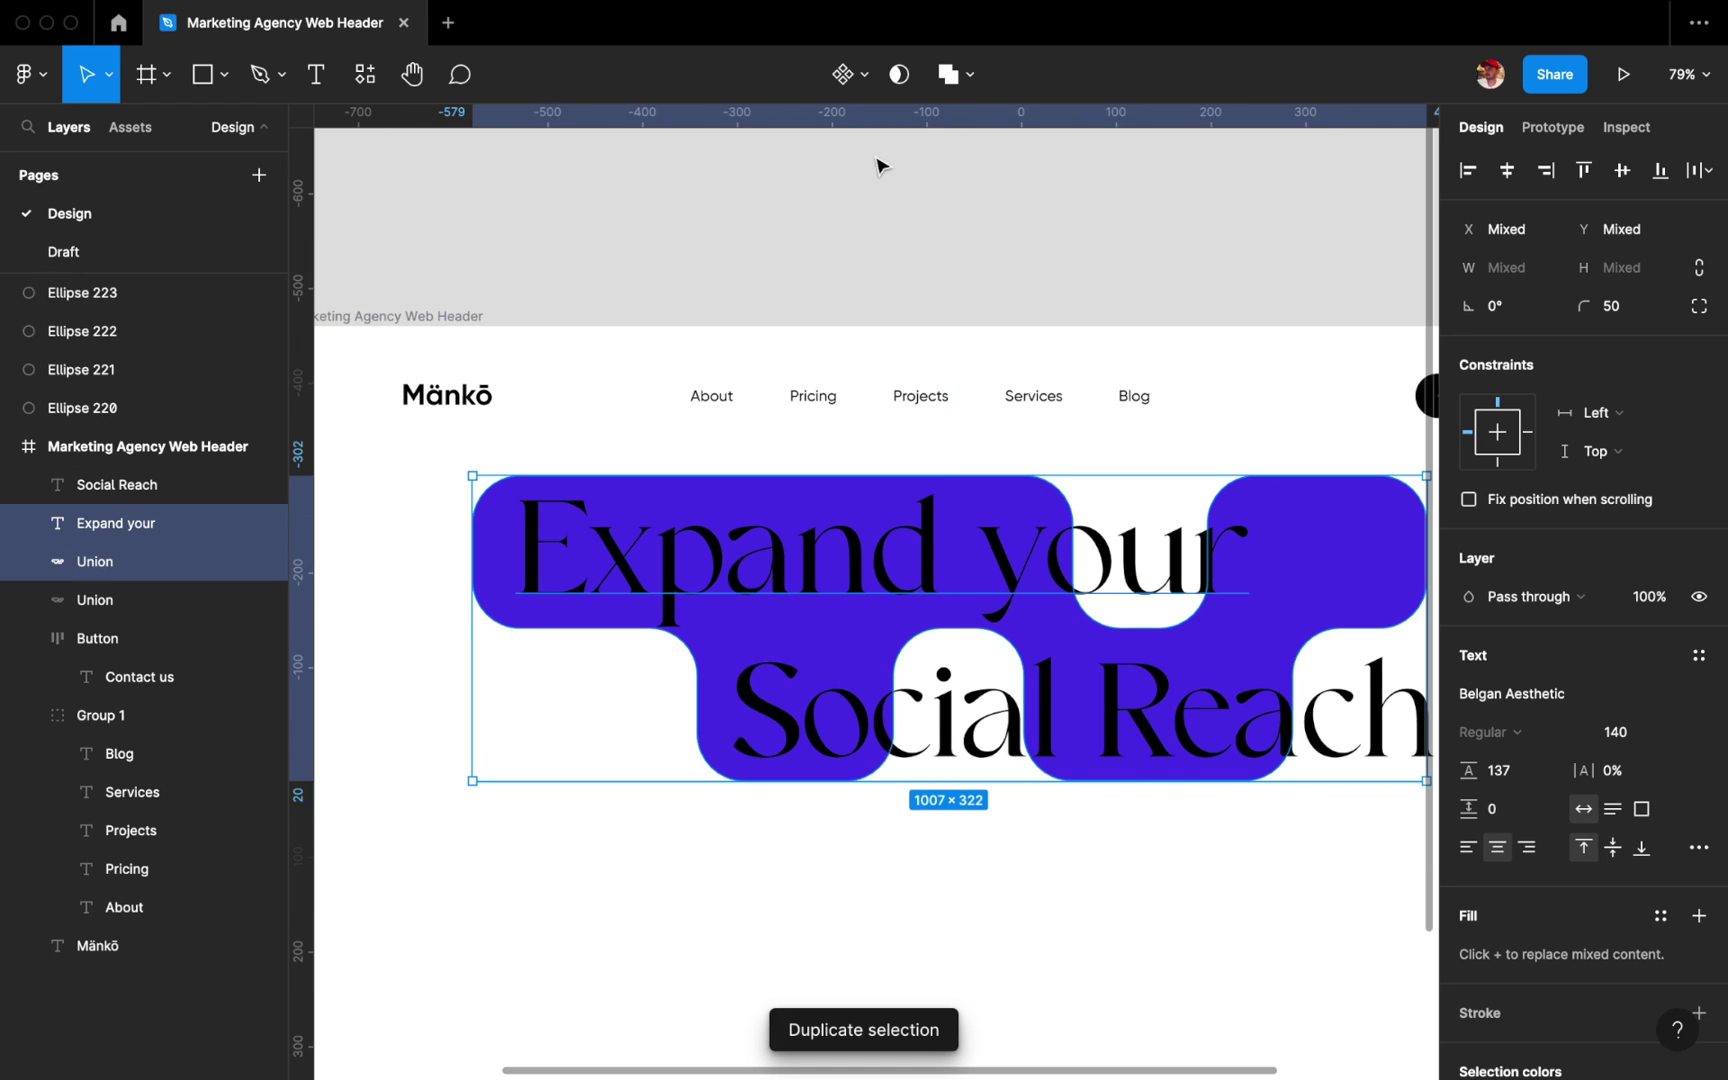
pyautogui.click(894, 74)
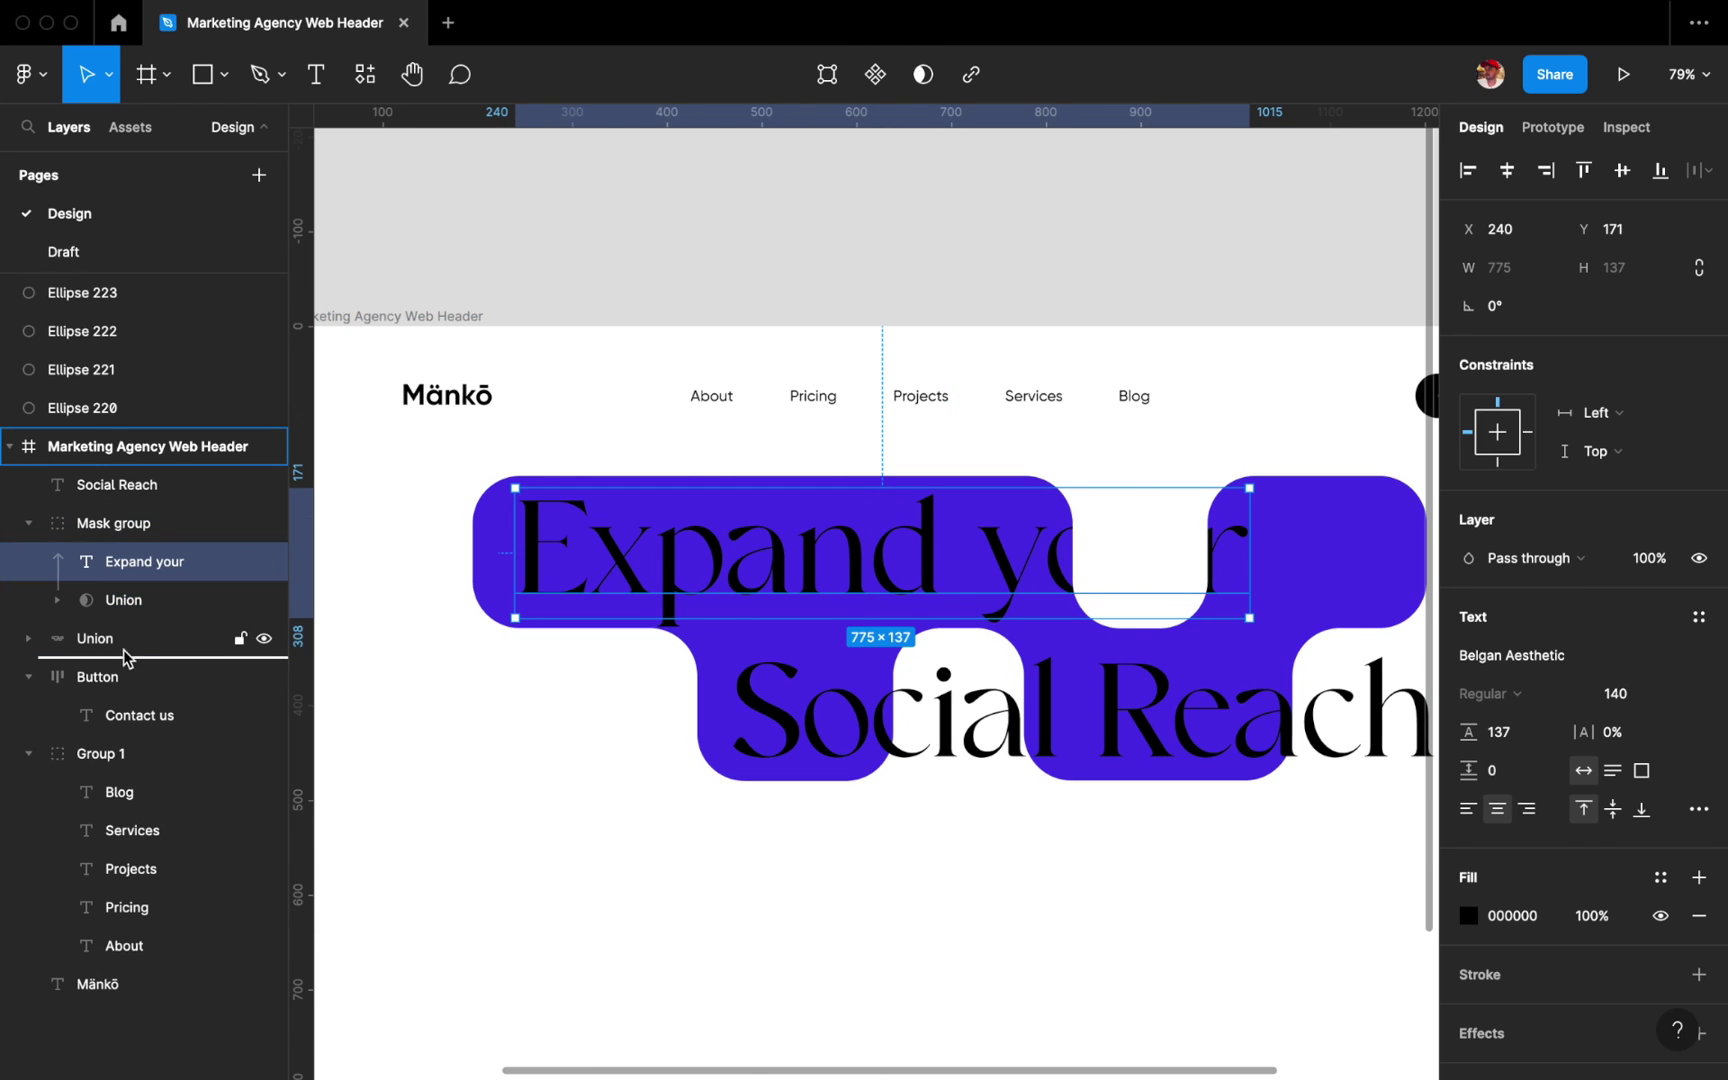
pyautogui.moveTo(128, 585); pyautogui.dragTo(122, 662)
pyautogui.click(706, 579)
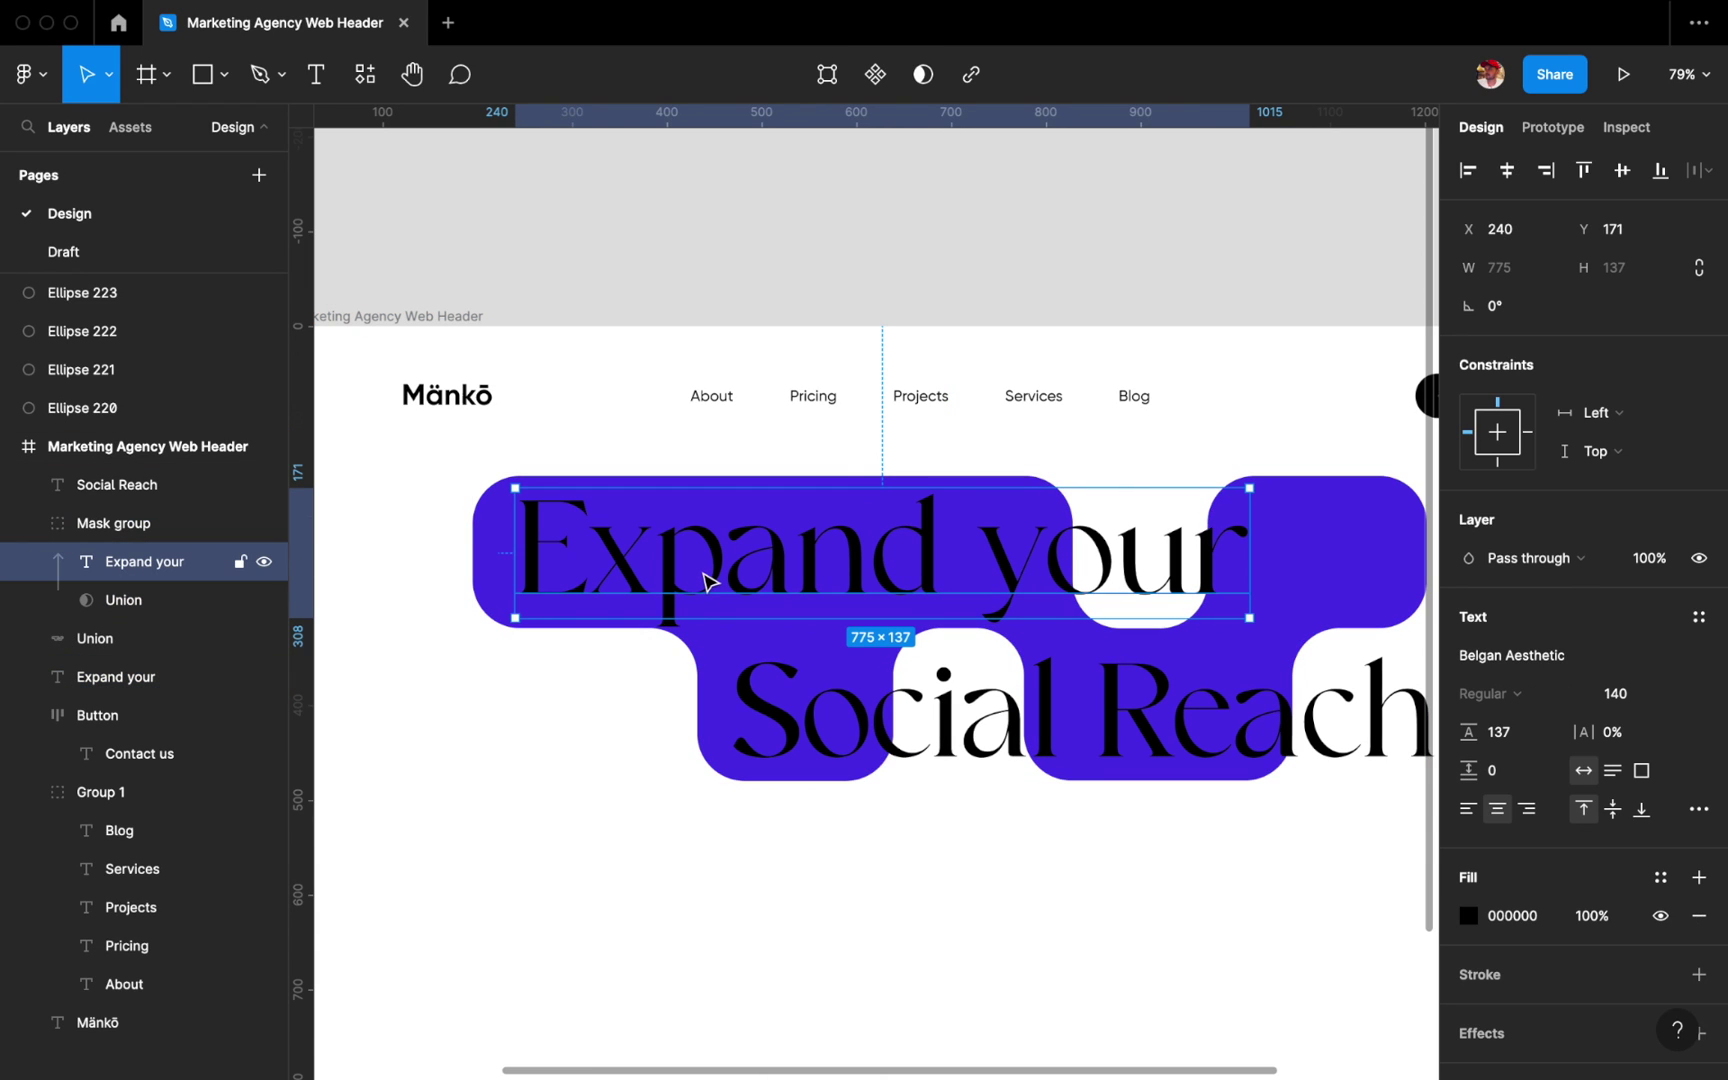
pyautogui.press('i')
pyautogui.scroll(-3, 1030, 452)
pyautogui.click(777, 441)
pyautogui.scroll(2, 955, 505)
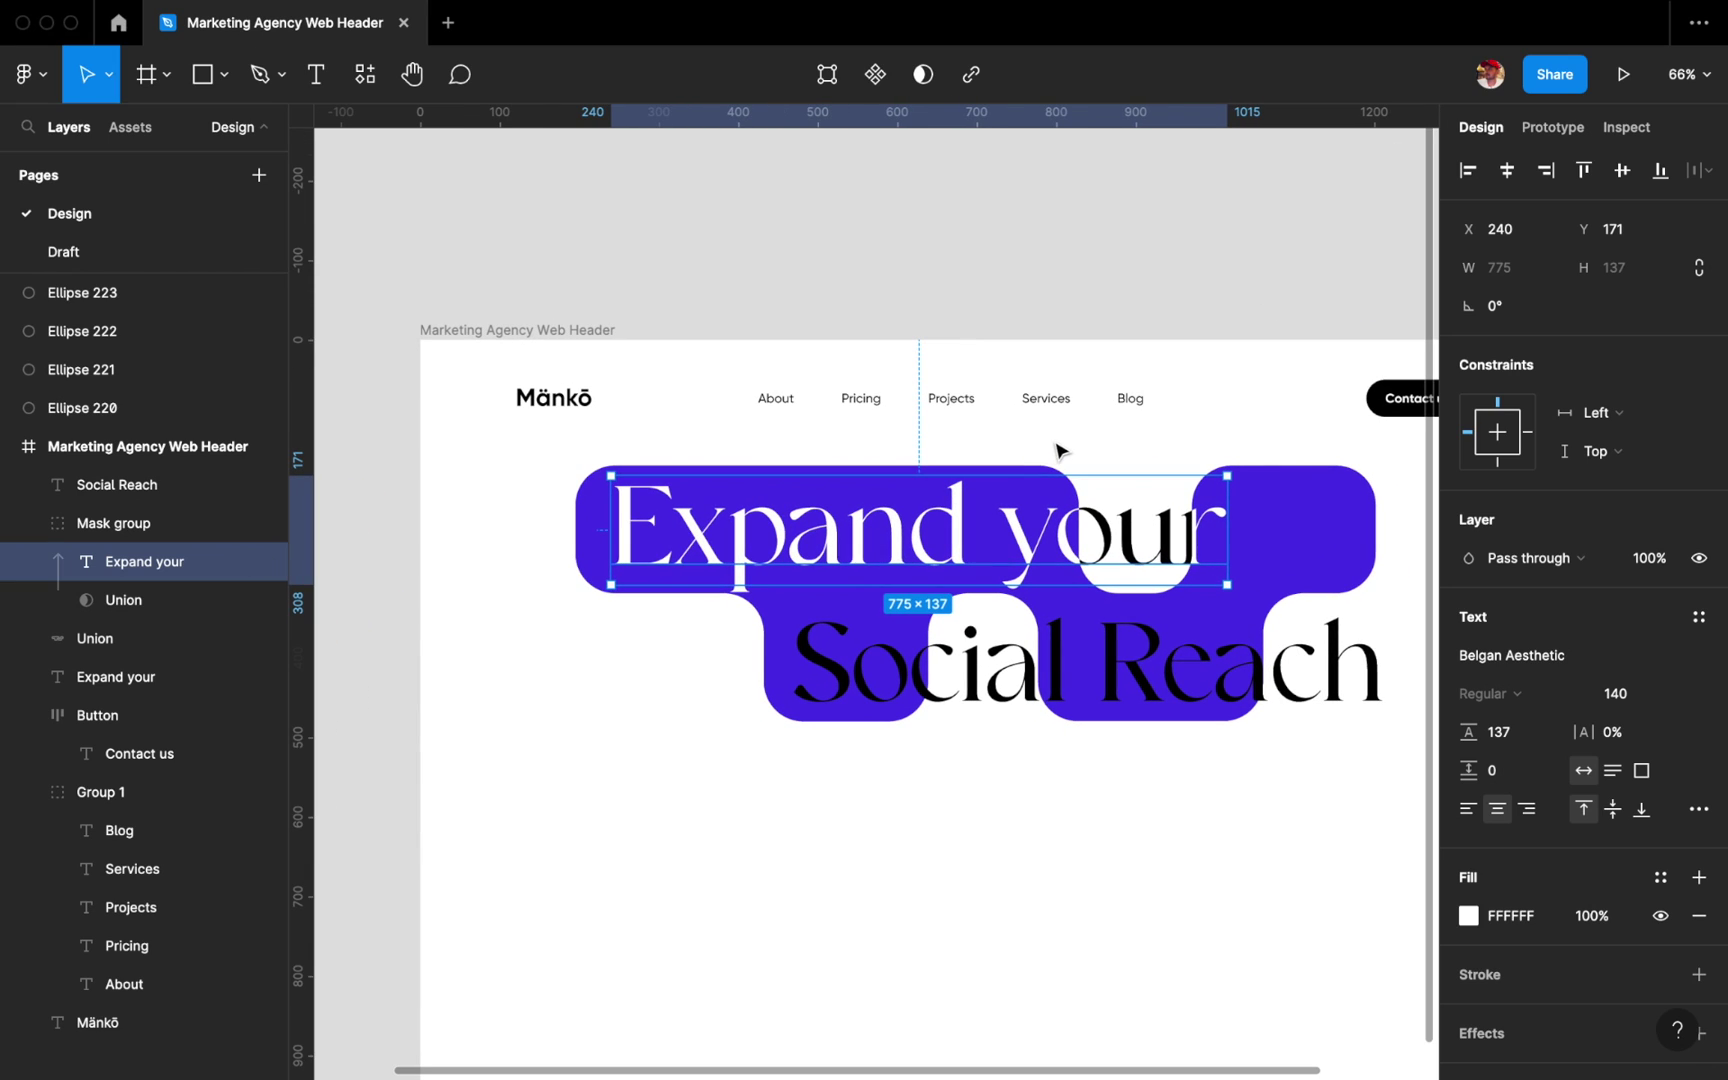
pyautogui.press('Escape')
# Place a Social Reach copy inside the mask group and make it white.
pyautogui.keyDown('super'); pyautogui.click(1296, 540); pyautogui.keyUp('super')
pyautogui.scroll(1, 1180, 556)
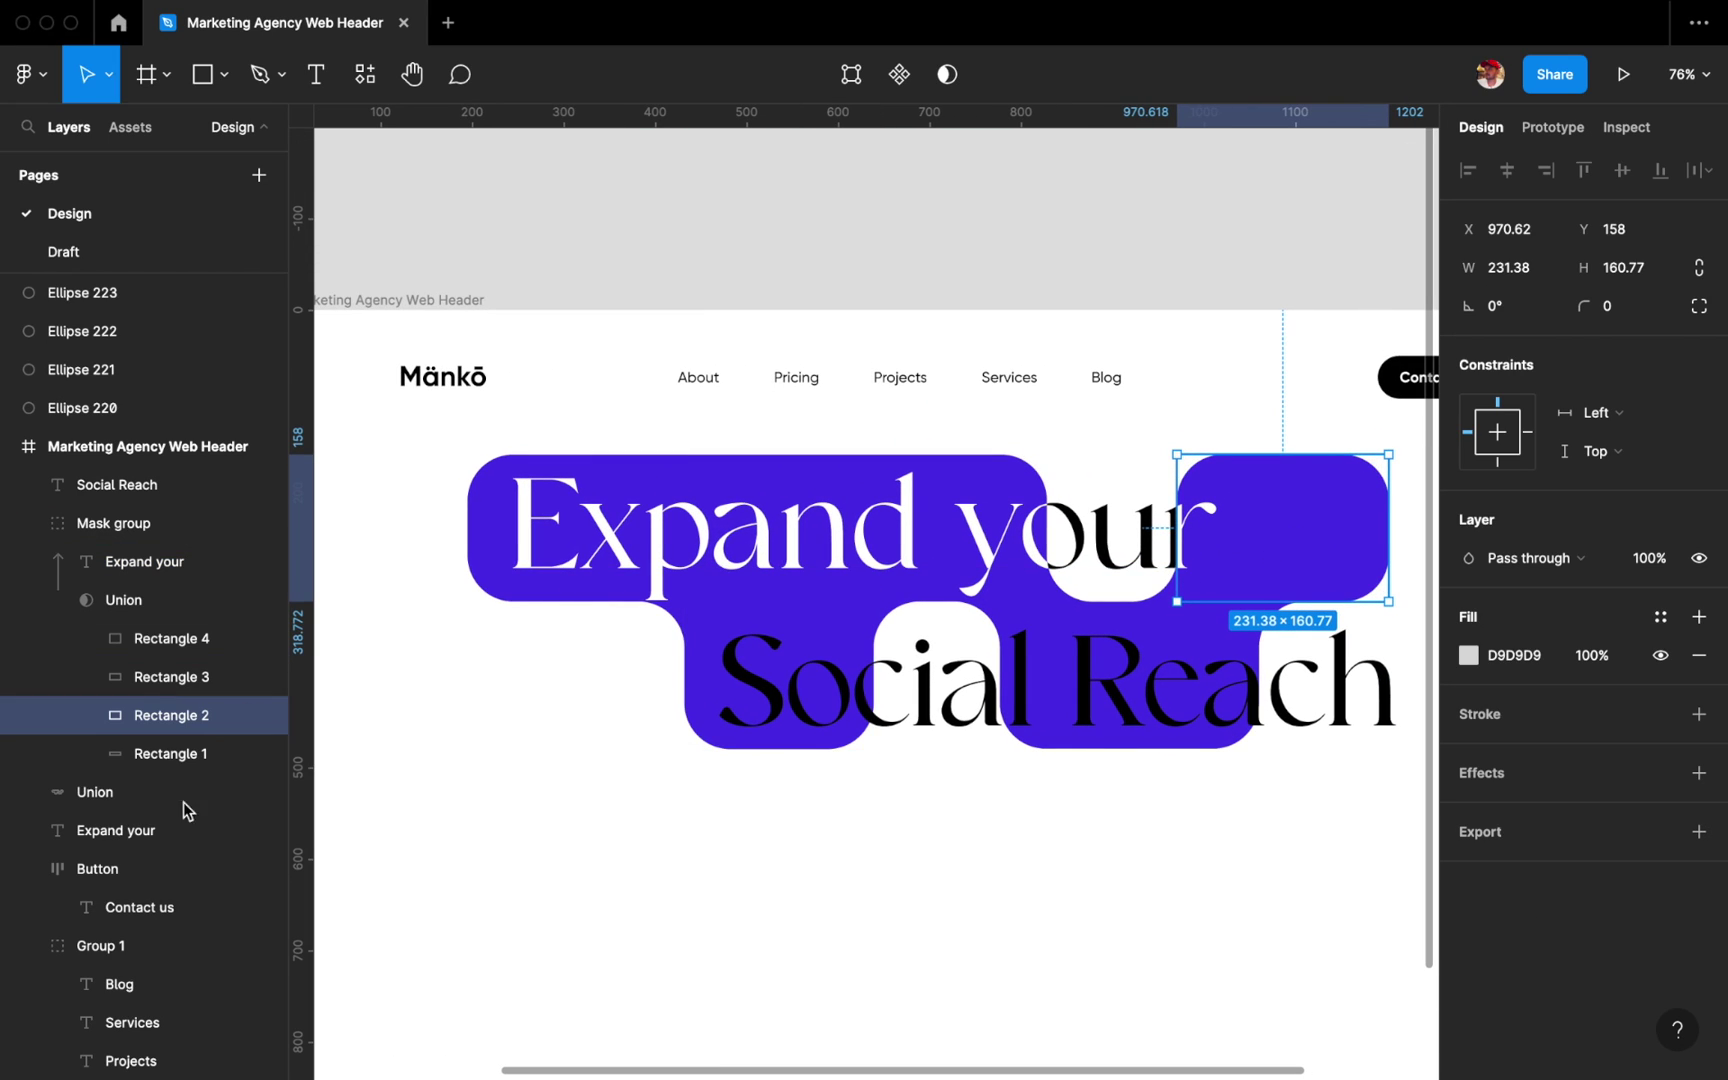
pyautogui.click(40, 792)
pyautogui.keyDown('shift'); pyautogui.click(143, 907); pyautogui.keyUp('shift')
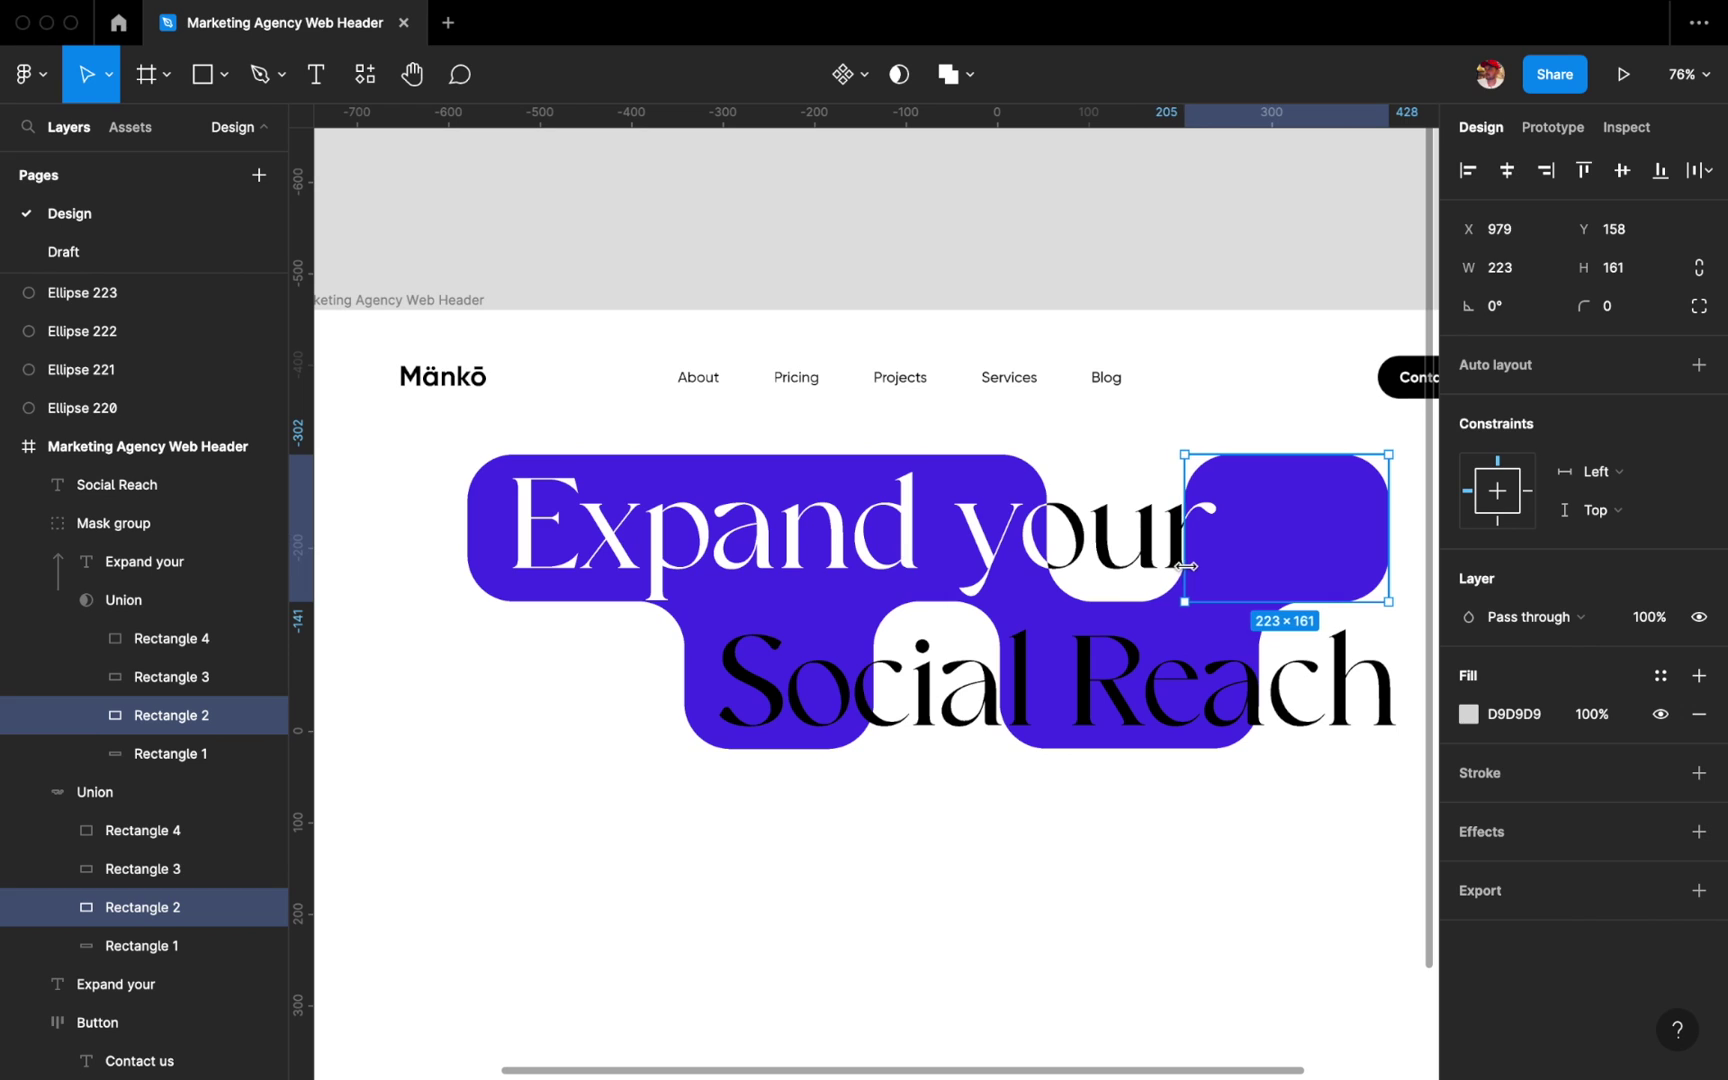
pyautogui.scroll(-2, 931, 857)
pyautogui.press('Escape')
pyautogui.click(115, 484)
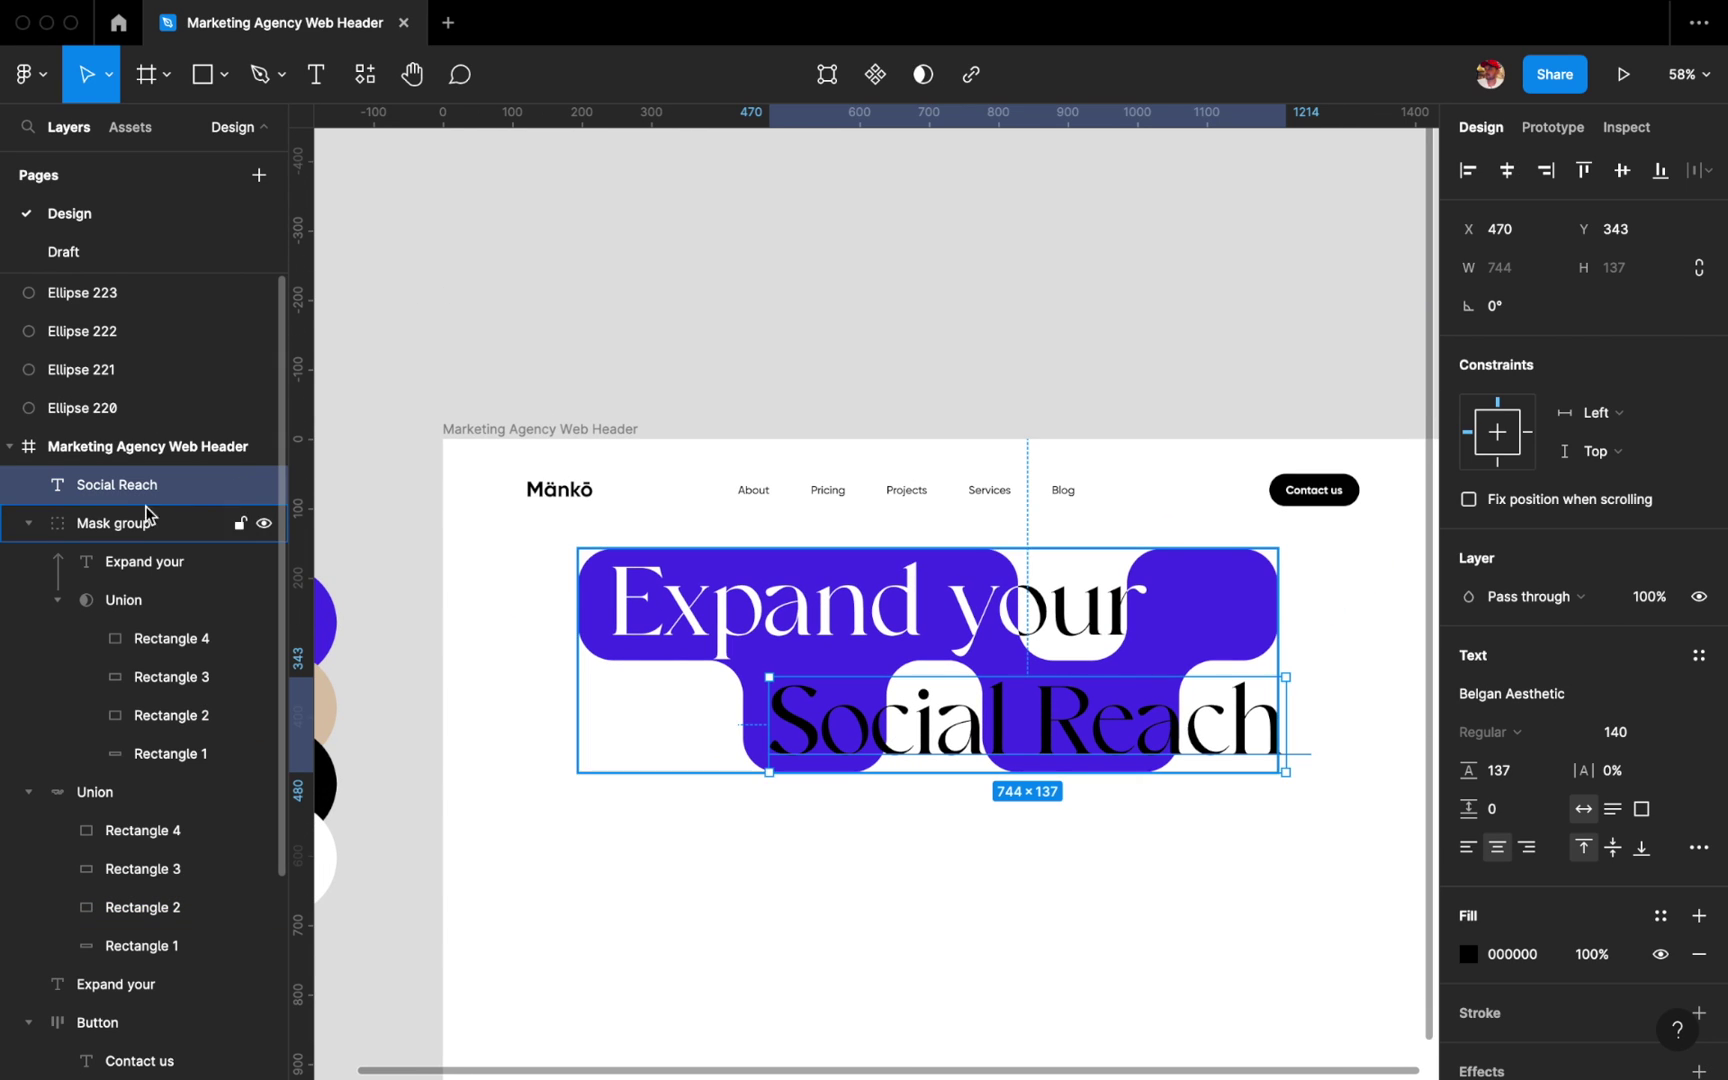
pyautogui.moveTo(113, 500)
pyautogui.mouseDown()
pyautogui.moveTo(150, 590)
pyautogui.moveTo(135, 714)
pyautogui.mouseUp()
pyautogui.hotkey('ctrl', 'shift', ']')
pyautogui.hotkey('ctrl', 'alt', 'v')
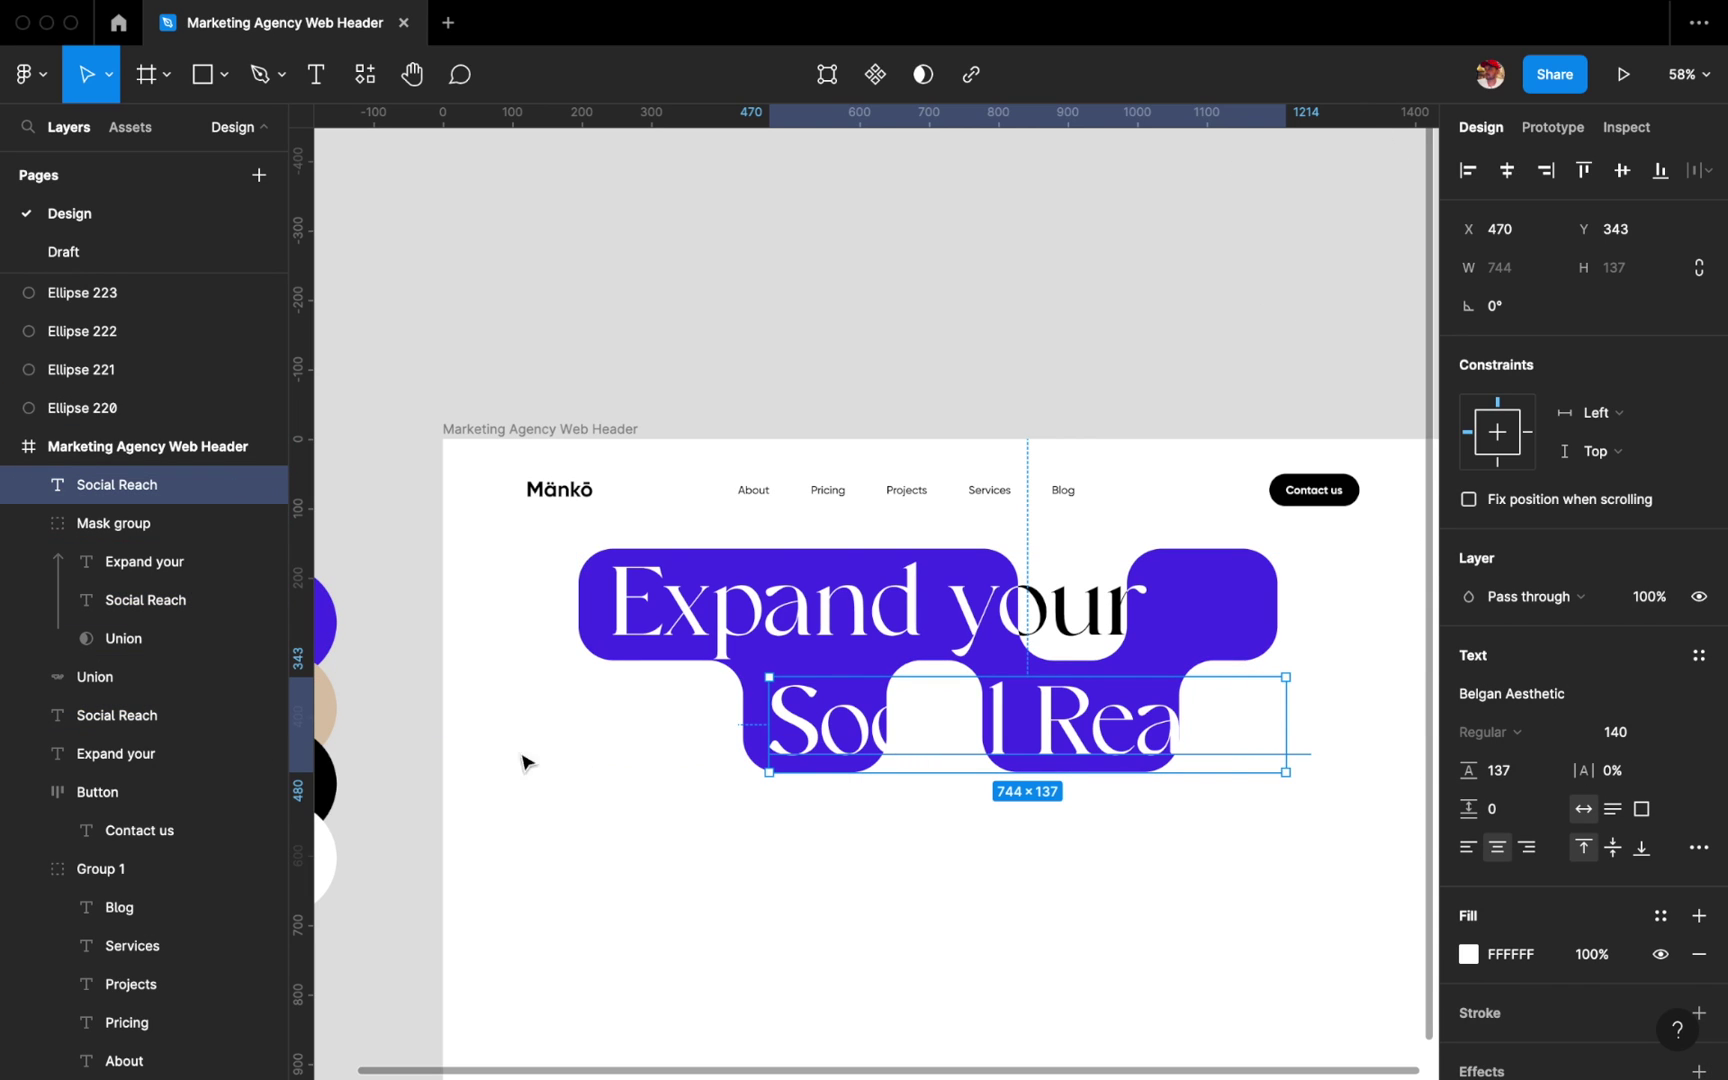
# Move the black Social Reach layer higher in the stack alongside the masked headline group.
pyautogui.click(239, 715)
pyautogui.hscroll(-2, 756, 833)
pyautogui.scroll(-2, 756, 833)
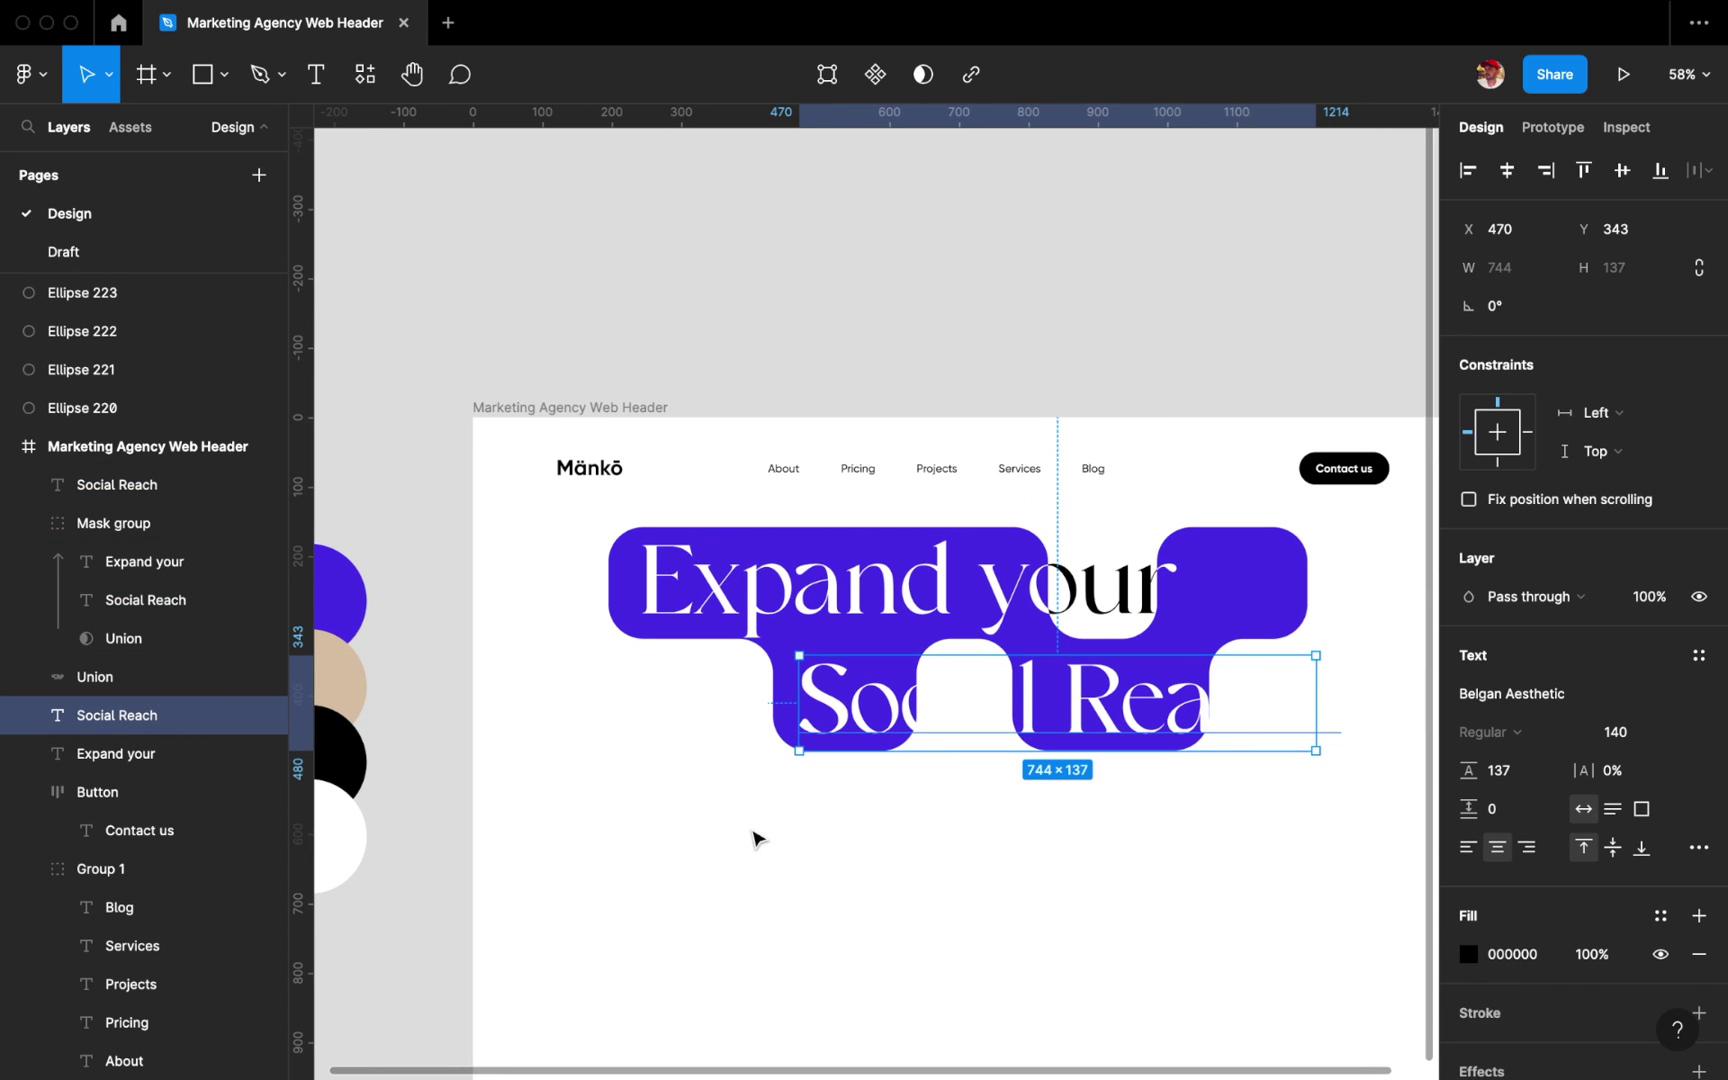
pyautogui.press('i')
pyautogui.hscroll(-2, 656, 675)
pyautogui.press('Escape')
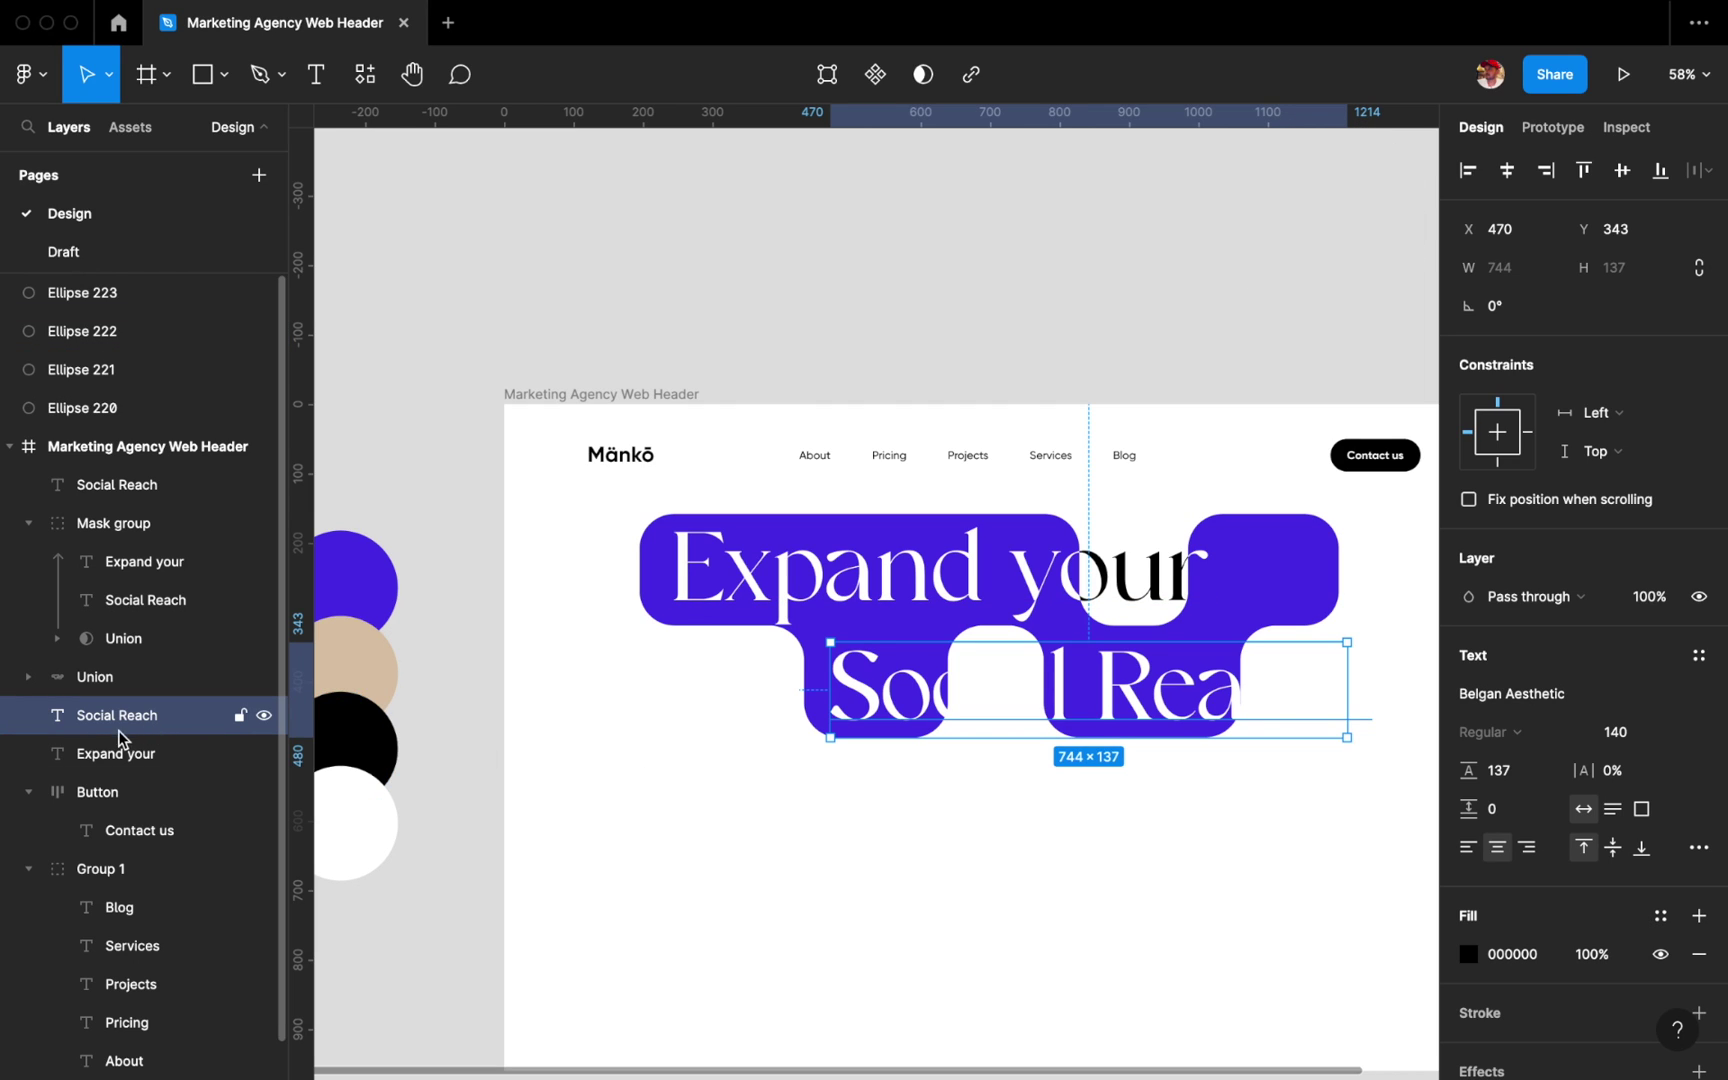
pyautogui.press('alt')
pyautogui.moveTo(118, 778)
pyautogui.mouseDown()
pyautogui.moveTo(75, 604)
pyautogui.moveTo(80, 545)
pyautogui.mouseUp()
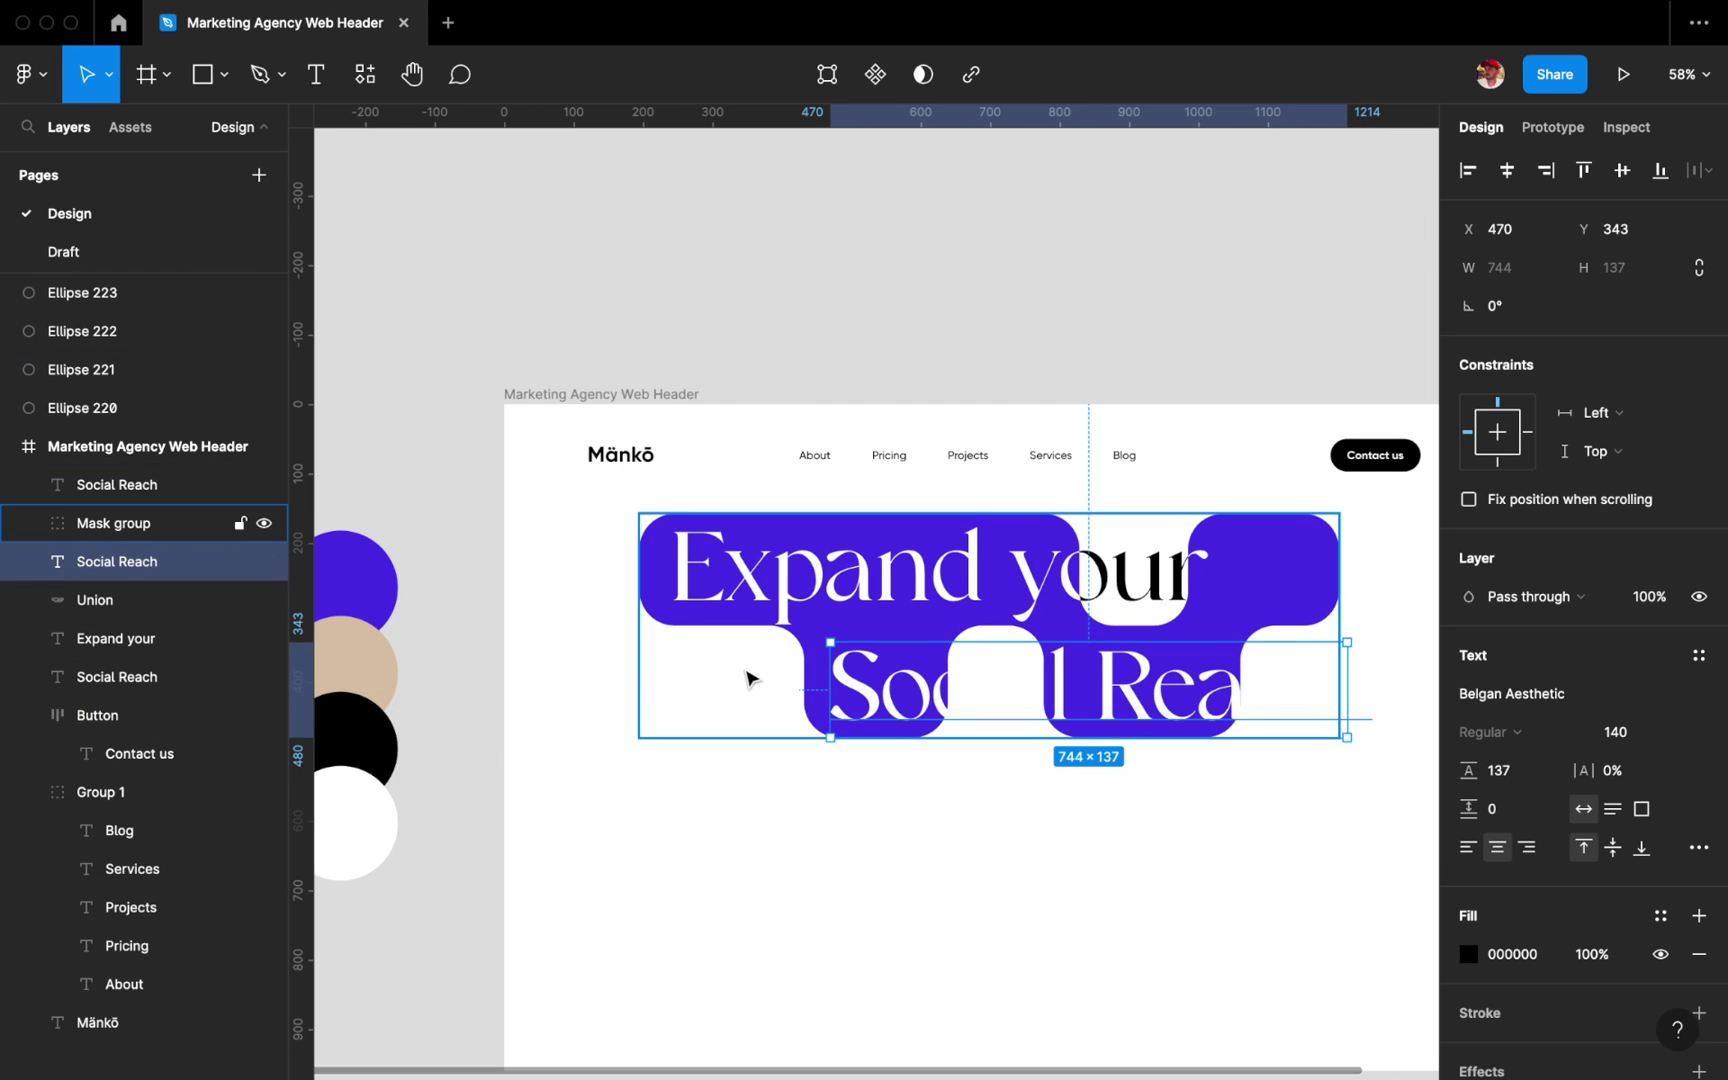
pyautogui.press('i')
pyautogui.press('Escape')
pyautogui.click(620, 790)
pyautogui.hscroll(1, 620, 766)
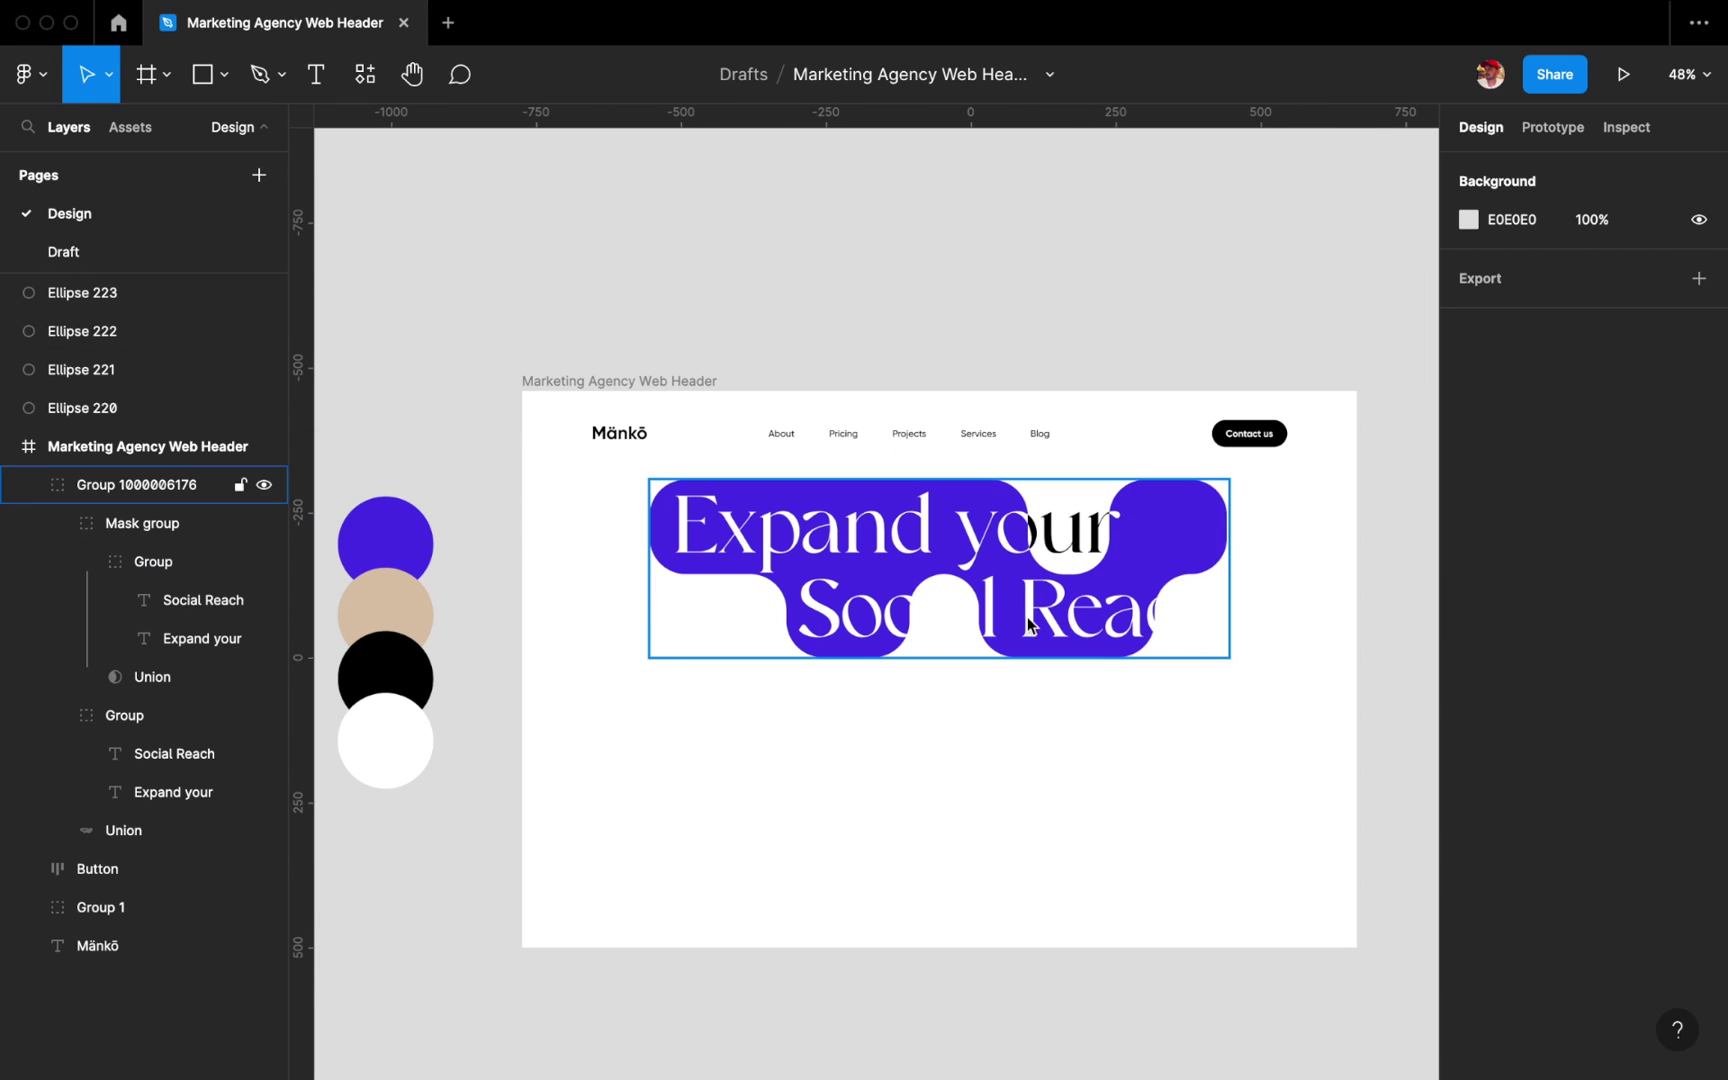
# Set the outer Social Reach text fill to black sampled from the canvas.
pyautogui.click(165, 760)
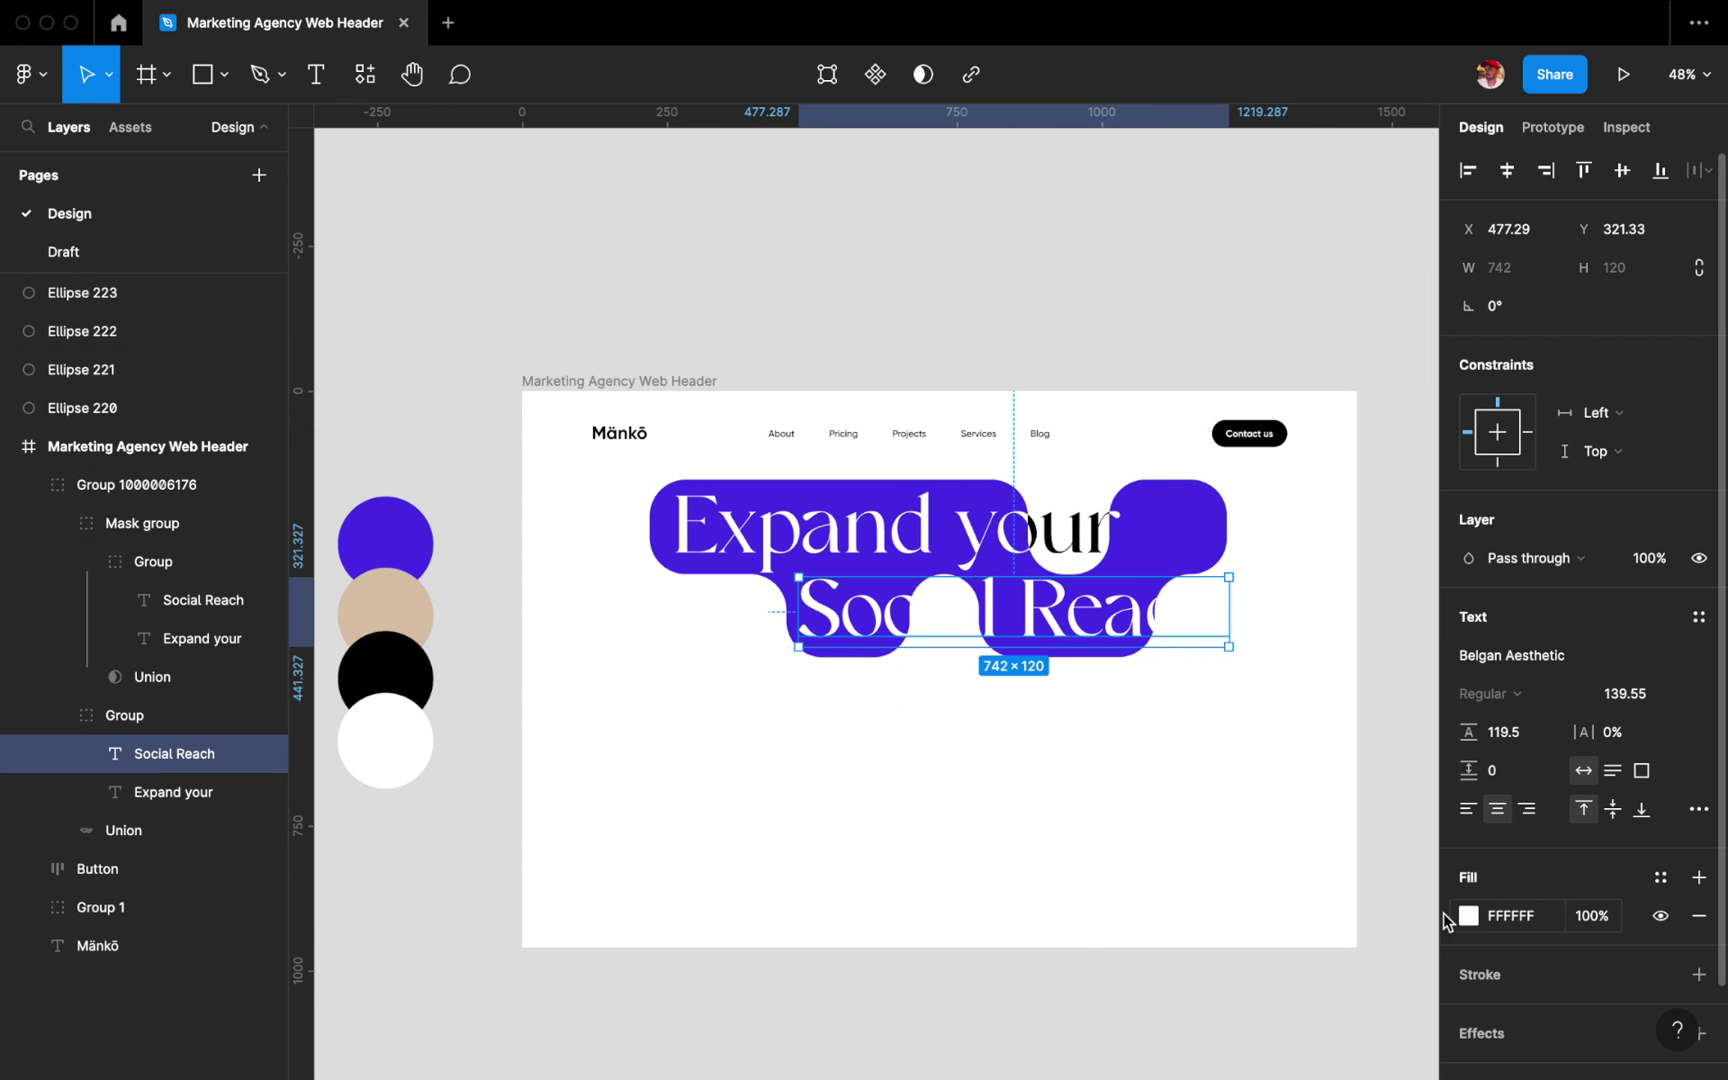
pyautogui.press('i')
pyautogui.click(397, 663)
pyautogui.click(877, 740)
pyautogui.scroll(3, 877, 740)
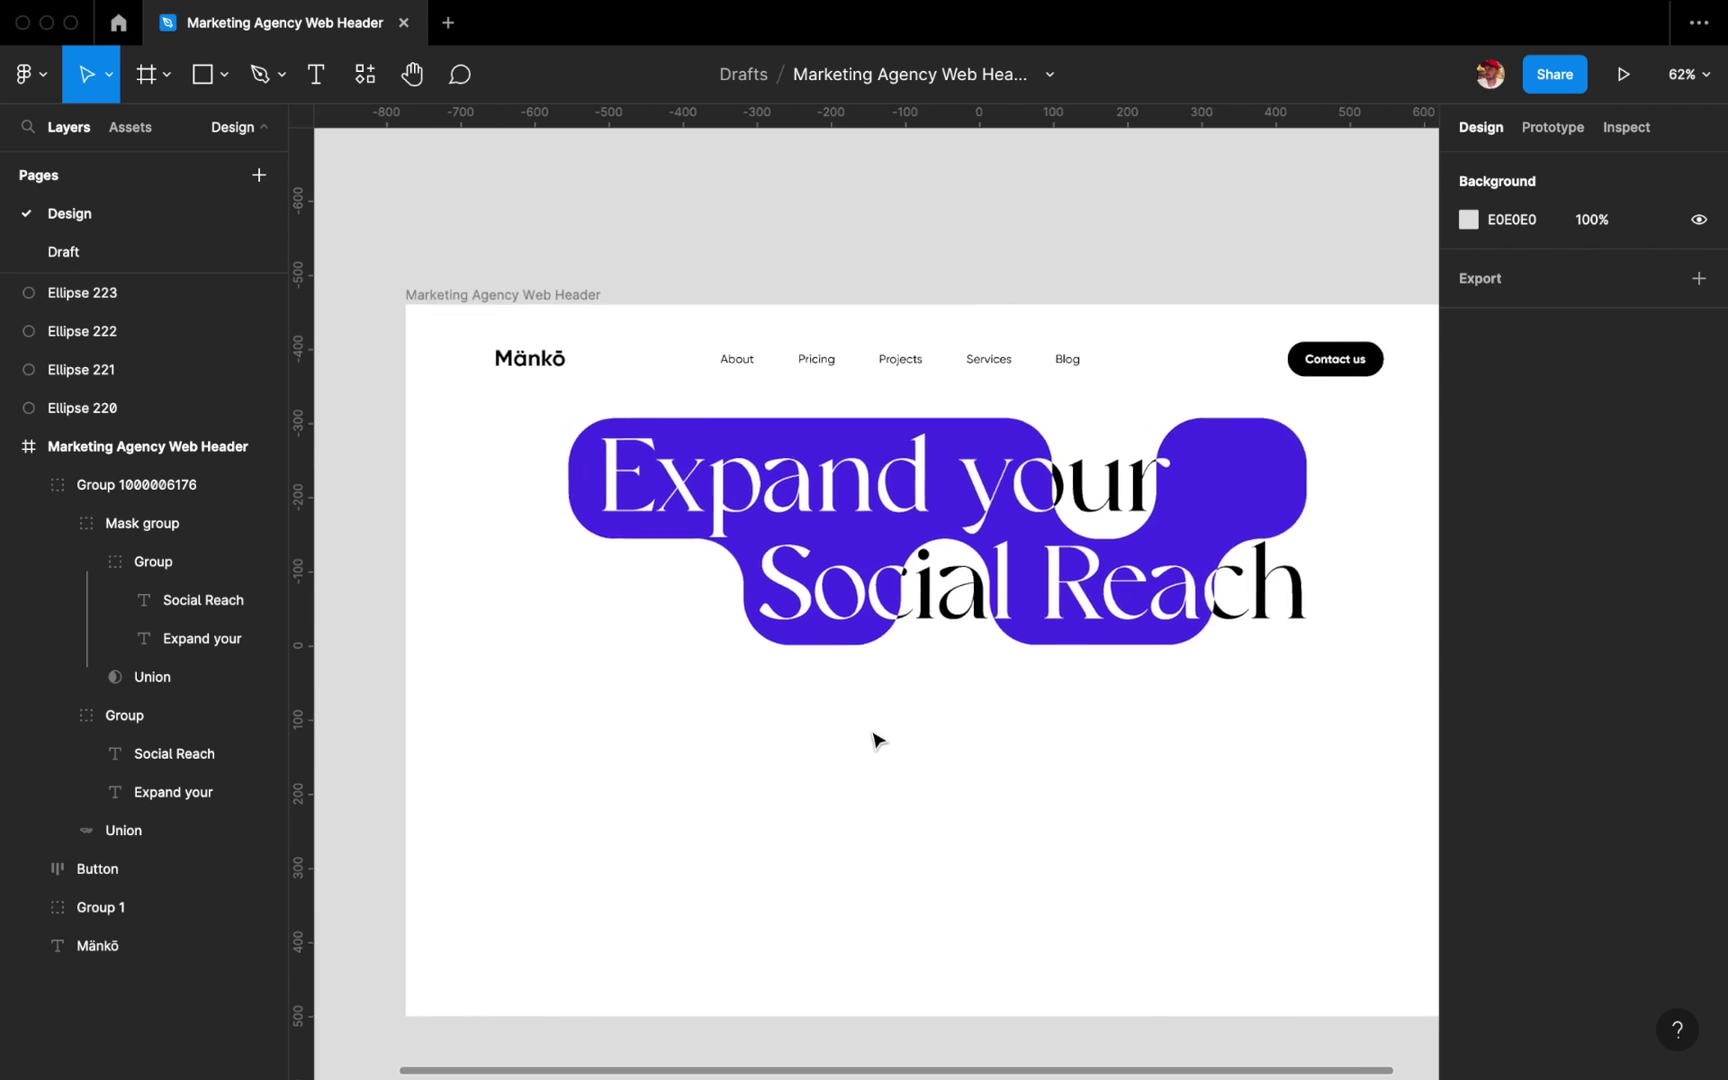
# Copy the About nav text into the purple shape and reword it 'We are Marketing Agency'.
pyautogui.moveTo(694, 382)
pyautogui.mouseDown()
pyautogui.moveTo(1000, 254)
pyautogui.moveTo(1173, 488)
pyautogui.mouseUp()
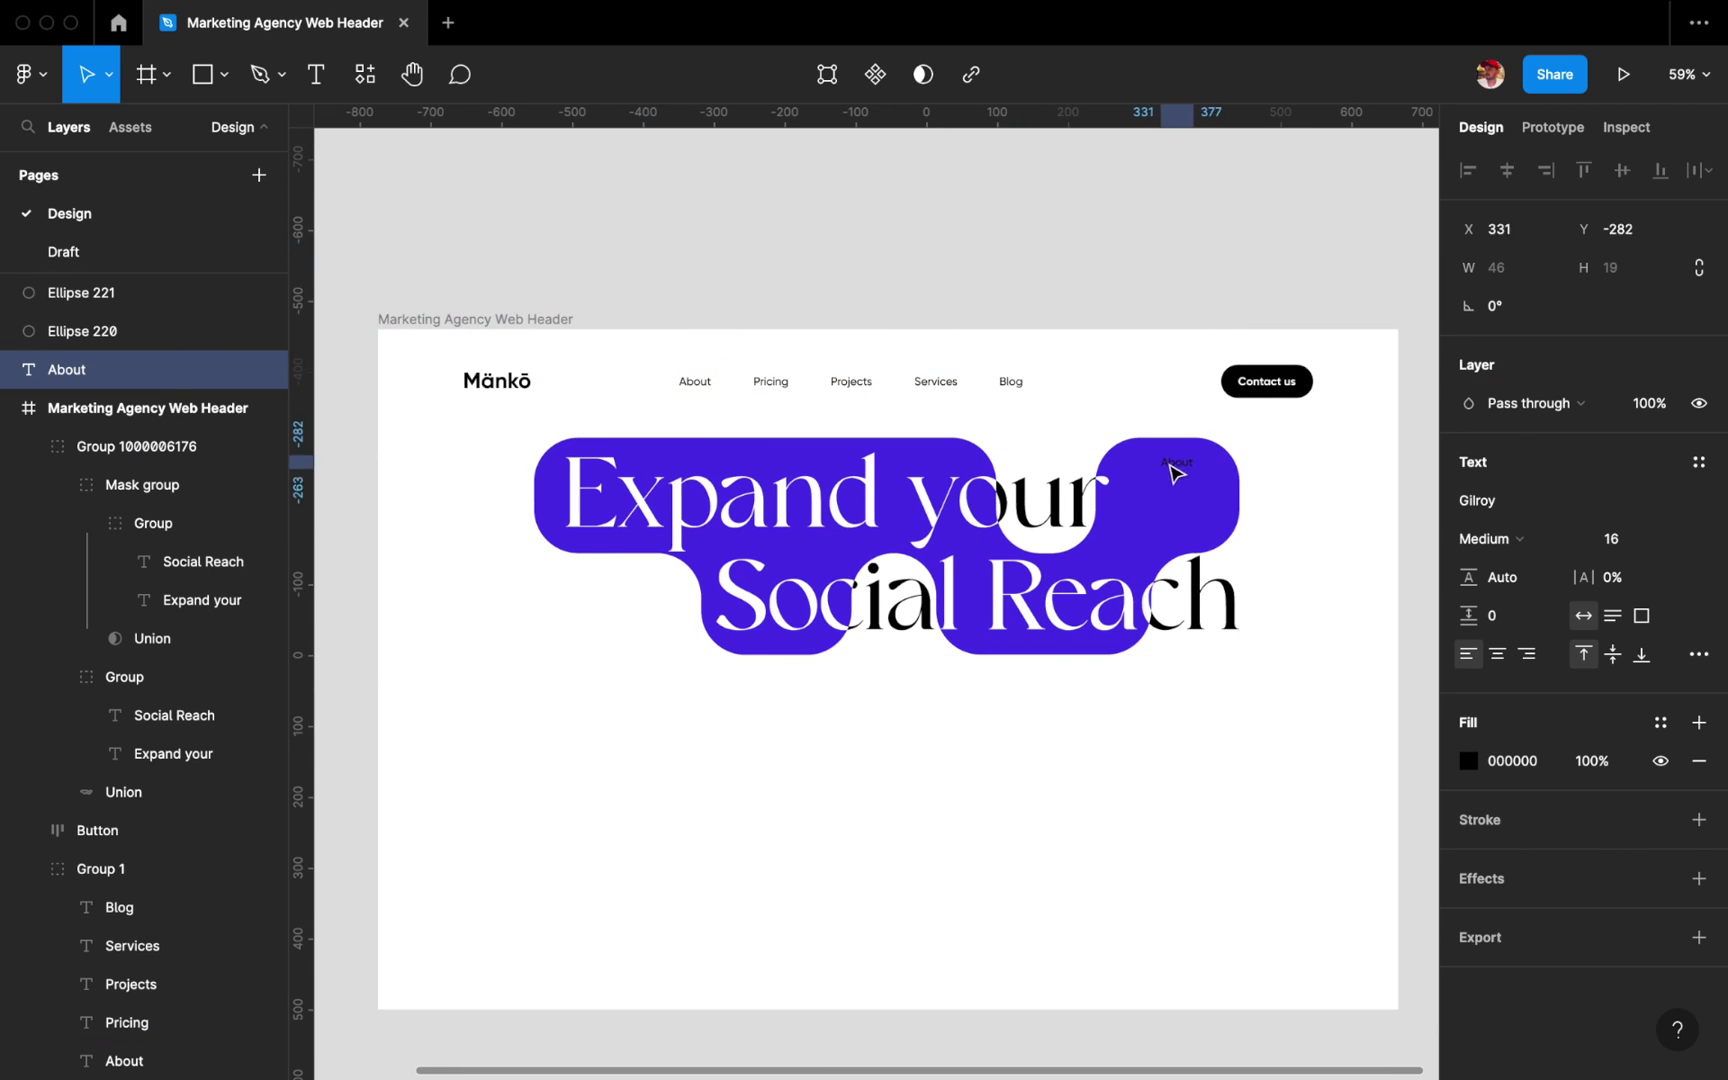
pyautogui.click(1258, 826)
pyautogui.scroll(3, 1258, 826)
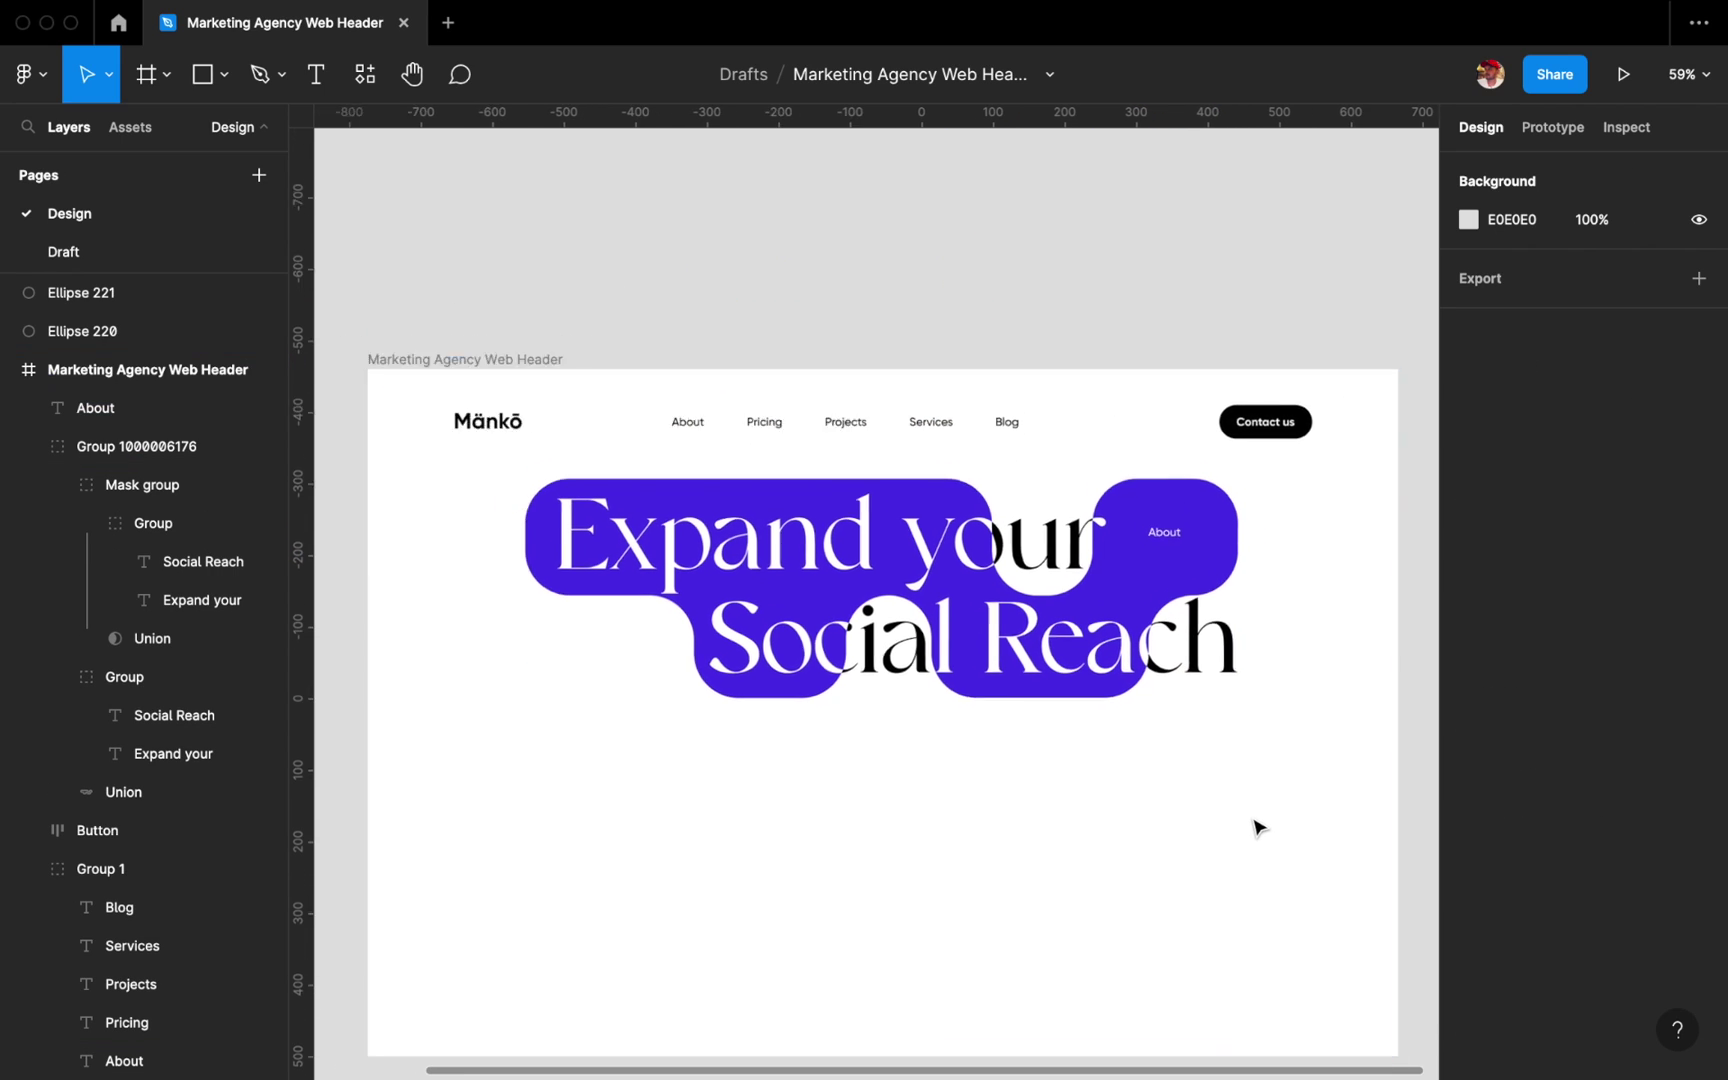
pyautogui.doubleClick(1153, 479)
pyautogui.write('We are Marketing Agency')
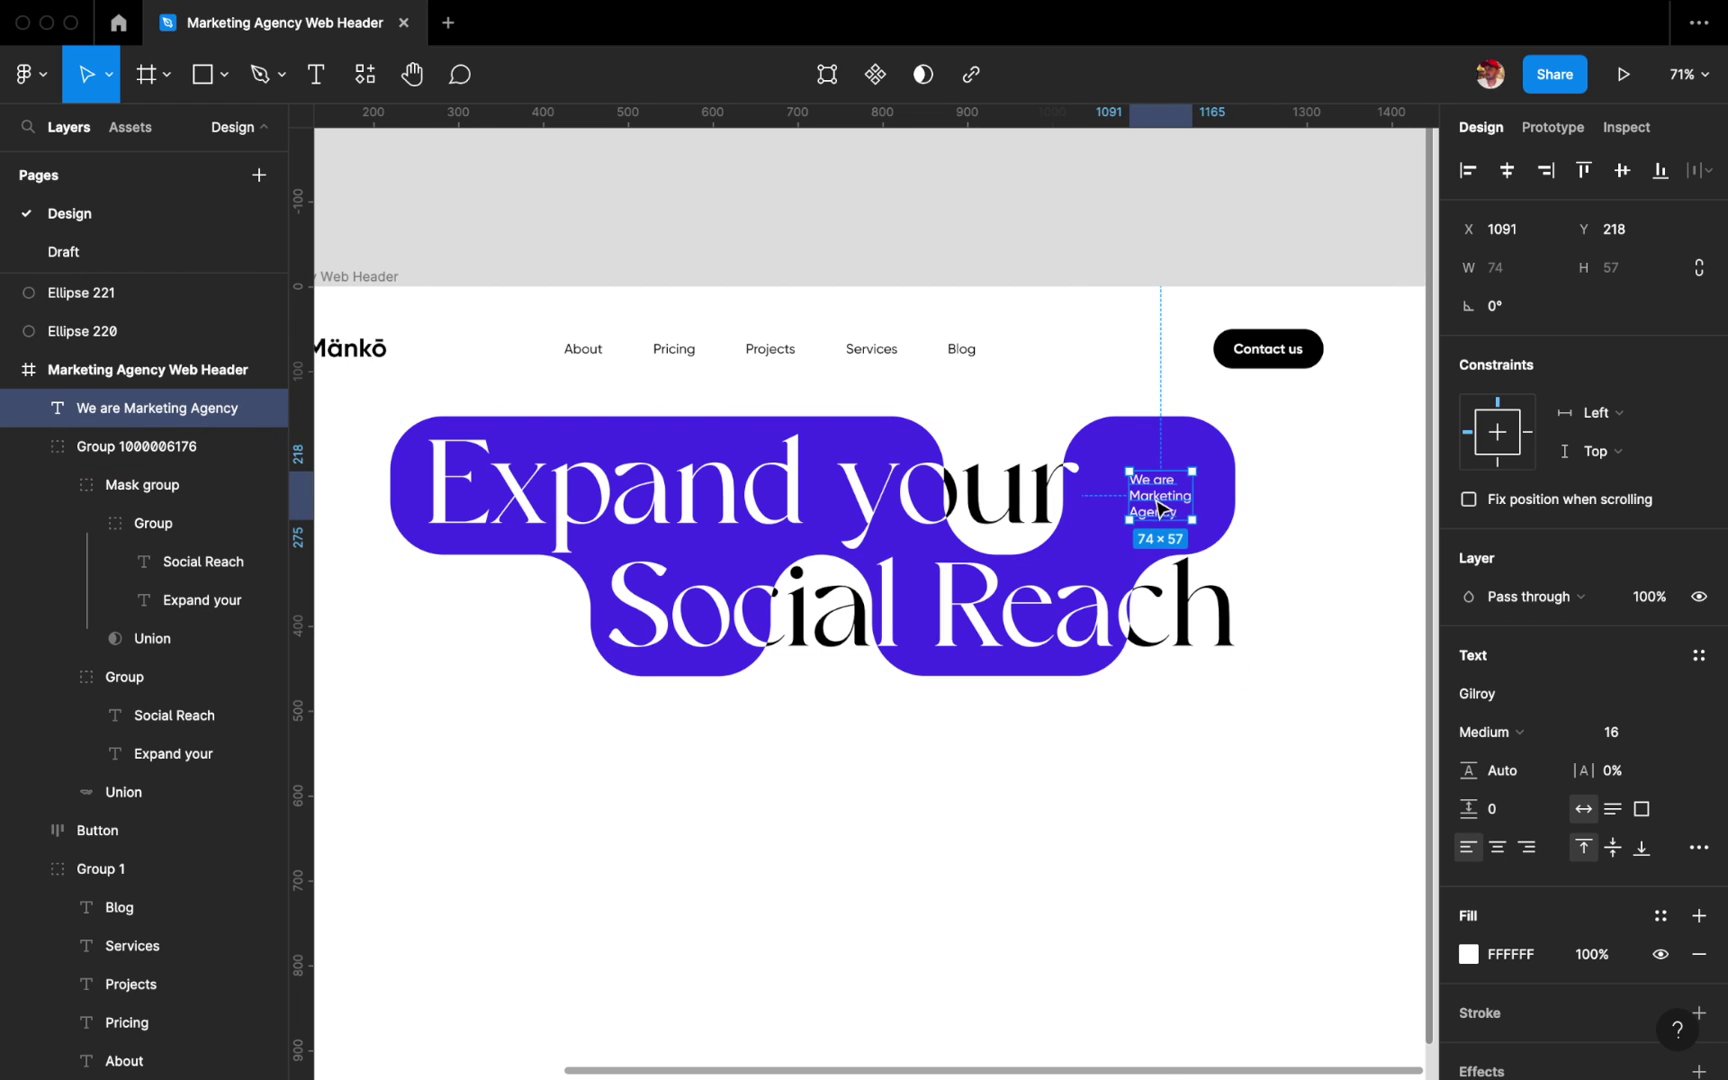
pyautogui.moveTo(1160, 495); pyautogui.dragTo(1136, 478)
# Make the label Medium weight at size 22 and position it in the upper-right lobe.
pyautogui.click(1490, 732)
pyautogui.click(1495, 764)
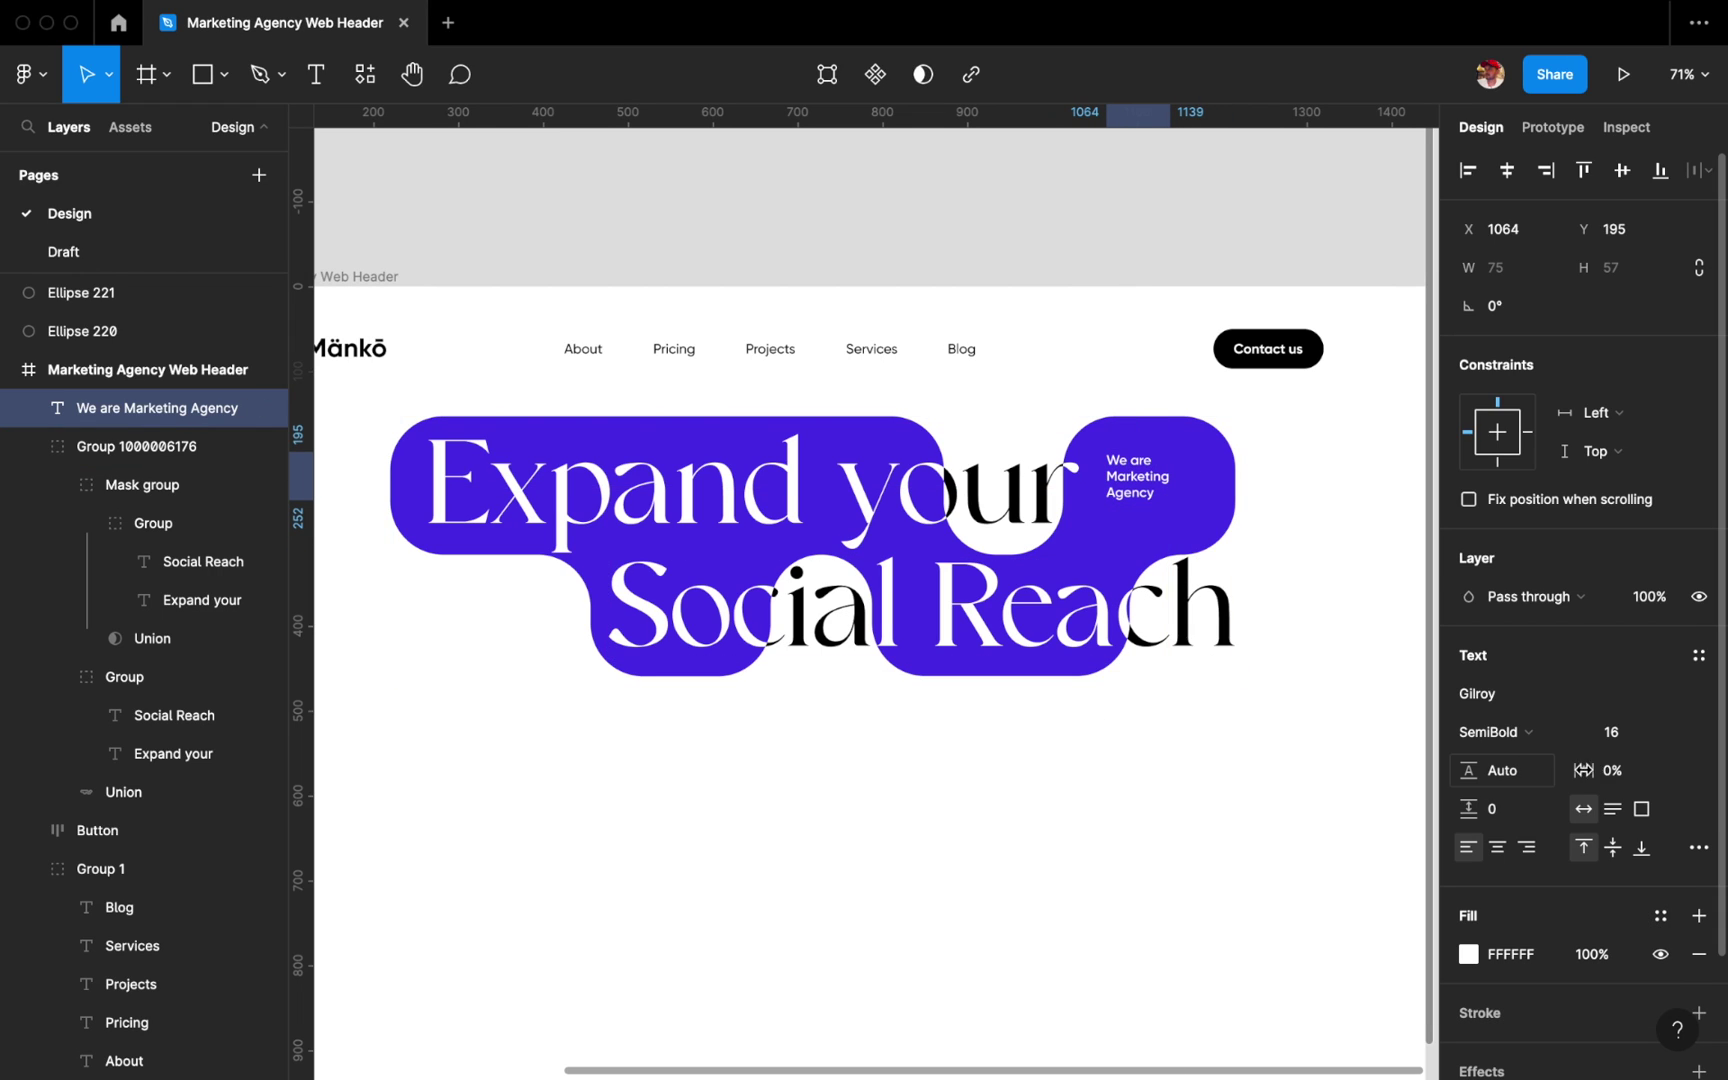
pyautogui.click(1626, 732)
pyautogui.write('2122')
pyautogui.press('Return')
pyautogui.moveTo(1127, 494); pyautogui.dragTo(1147, 497)
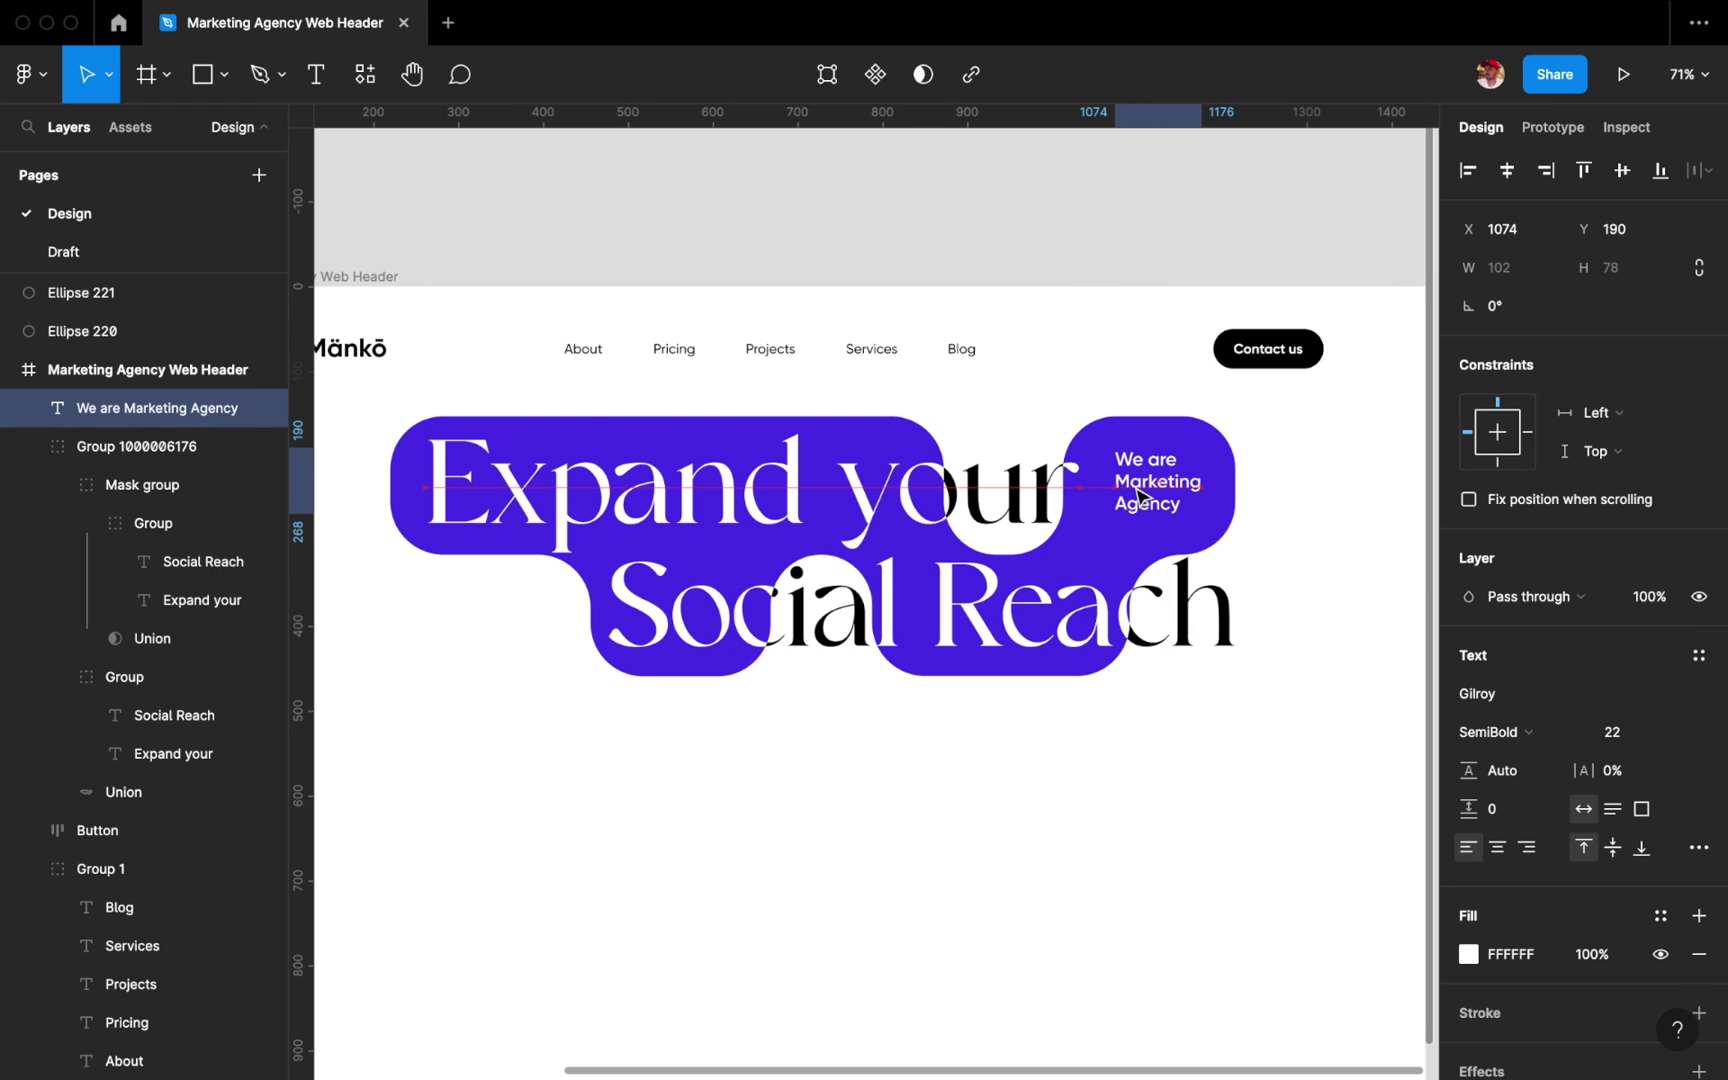
pyautogui.click(1490, 732)
pyautogui.click(1495, 698)
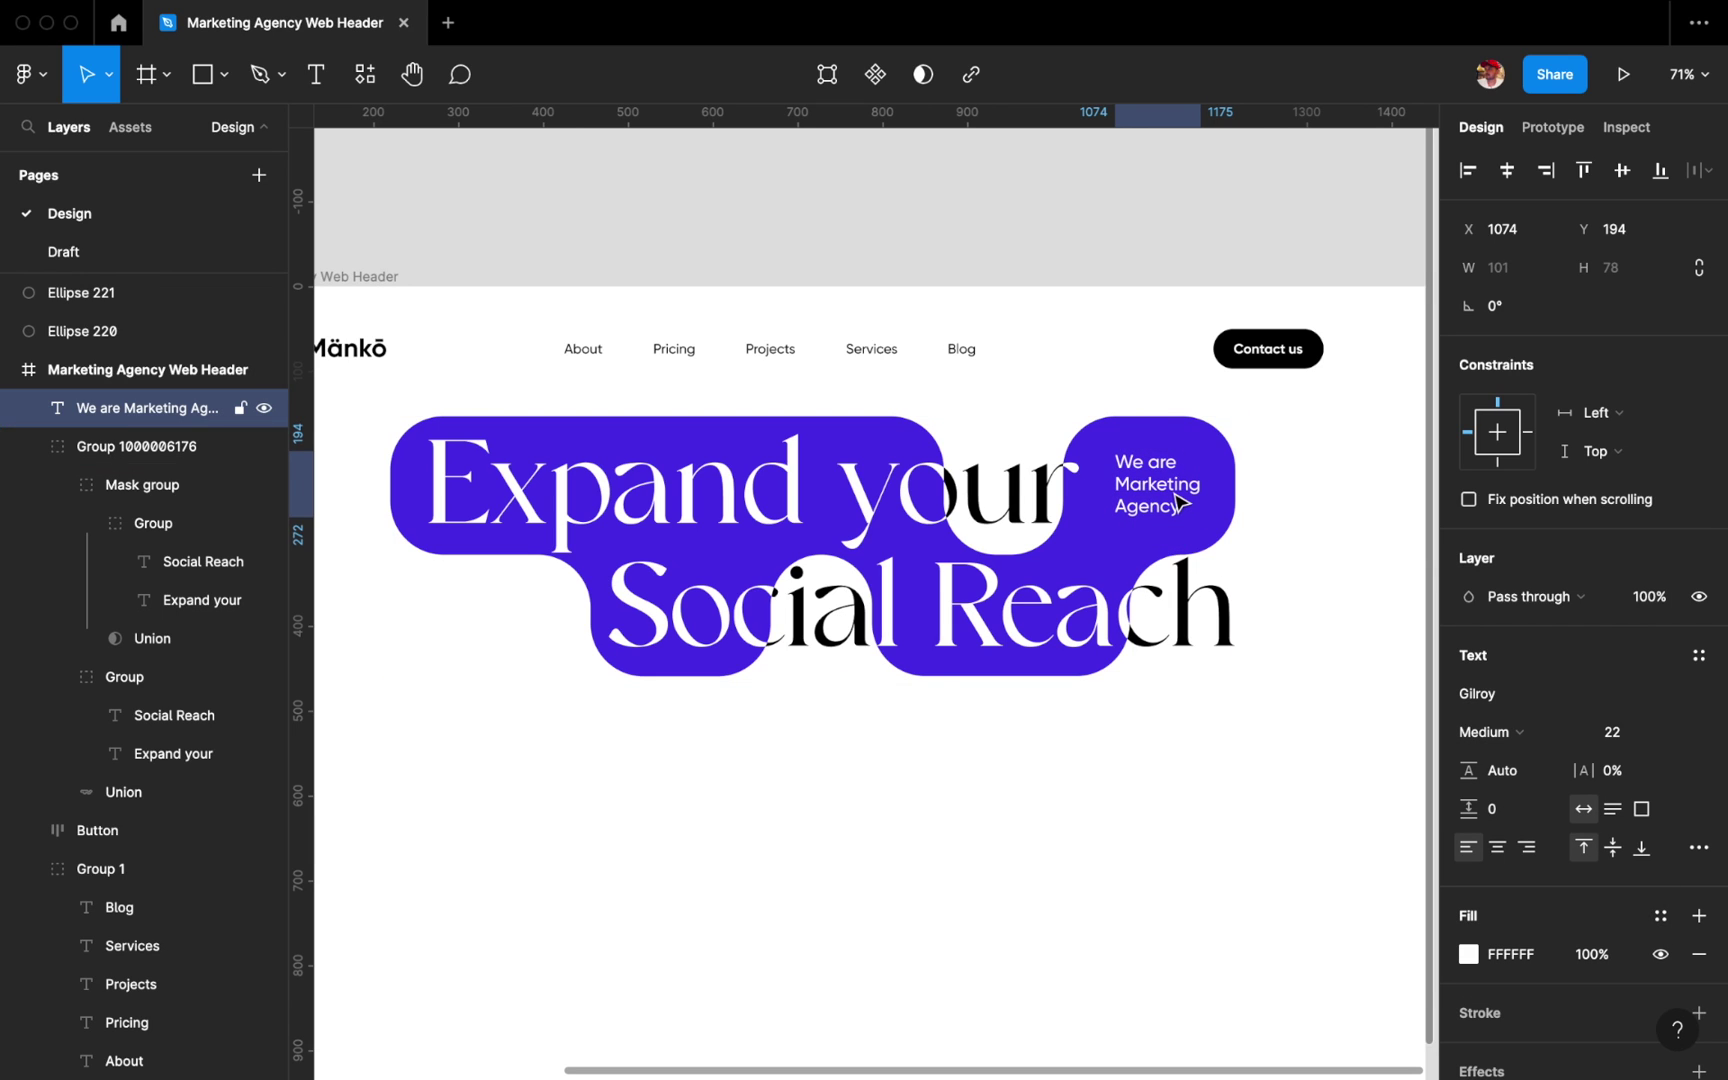
pyautogui.press('Escape')
pyautogui.scroll(5, 522, 603)
# Draw a 230 px wide rounded pill rectangle left of the Social Reach line.
pyautogui.press('r')
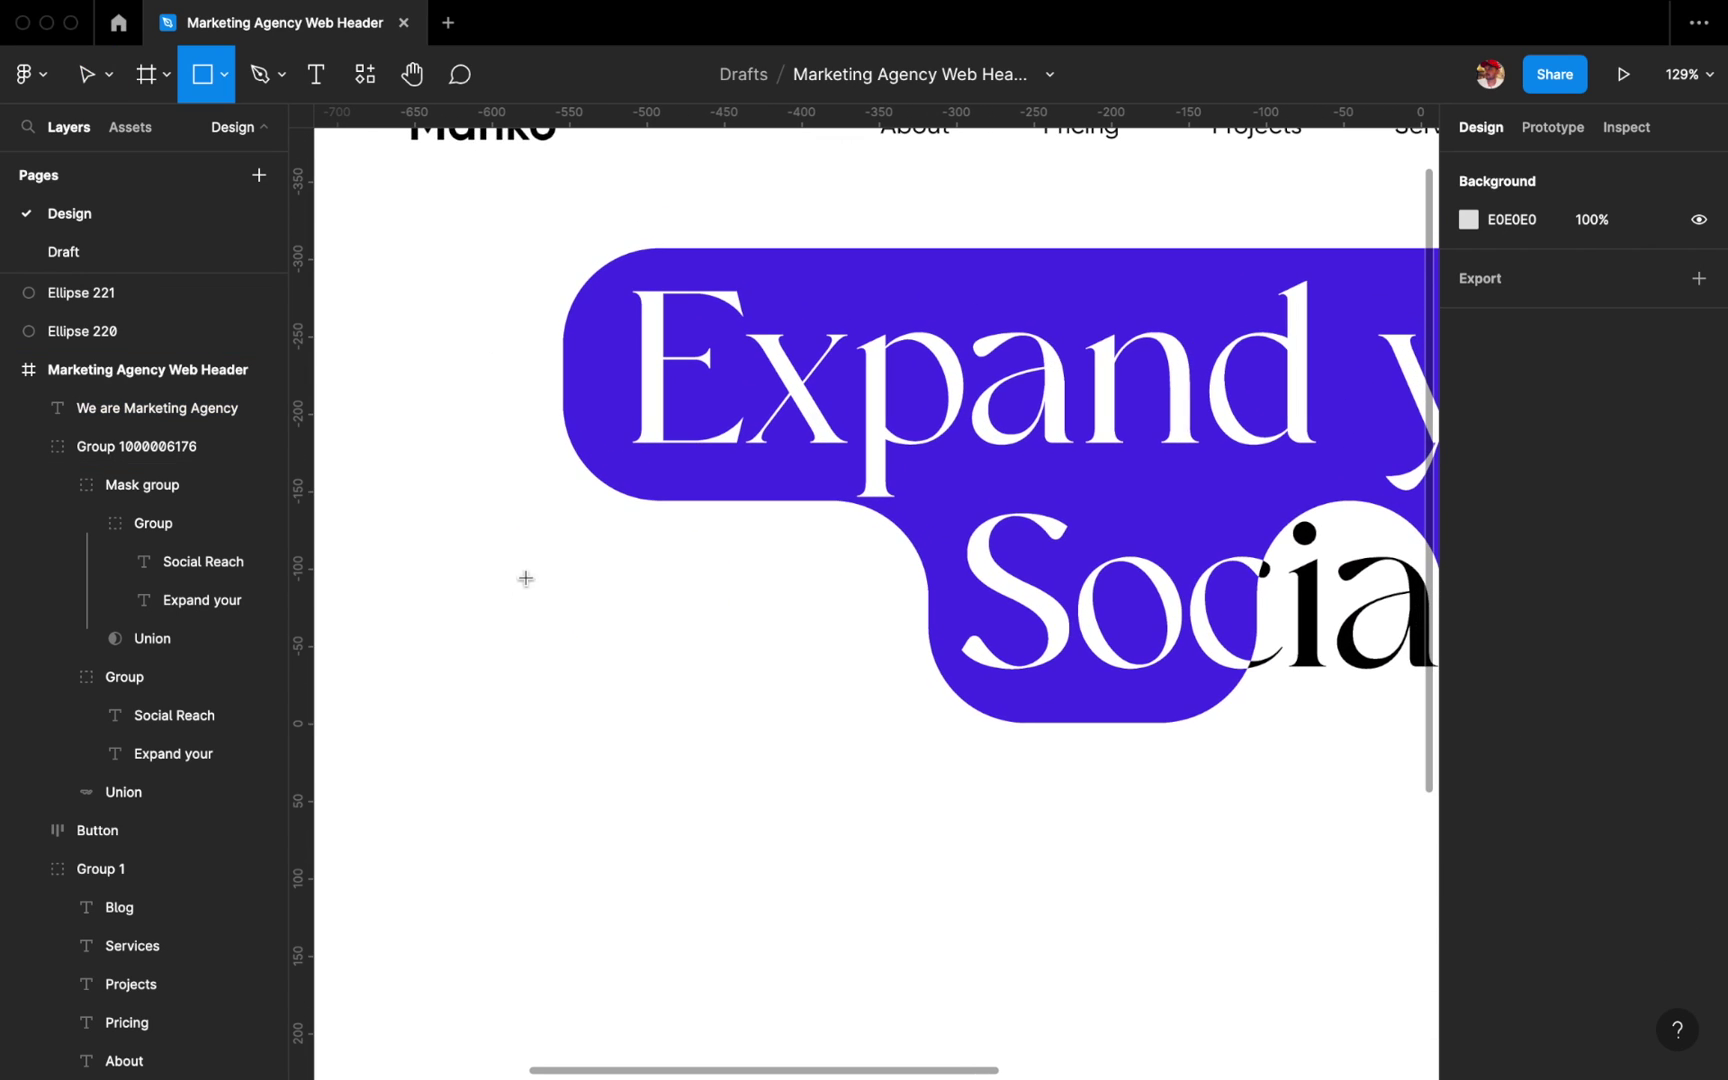
pyautogui.moveTo(563, 505); pyautogui.dragTo(916, 723)
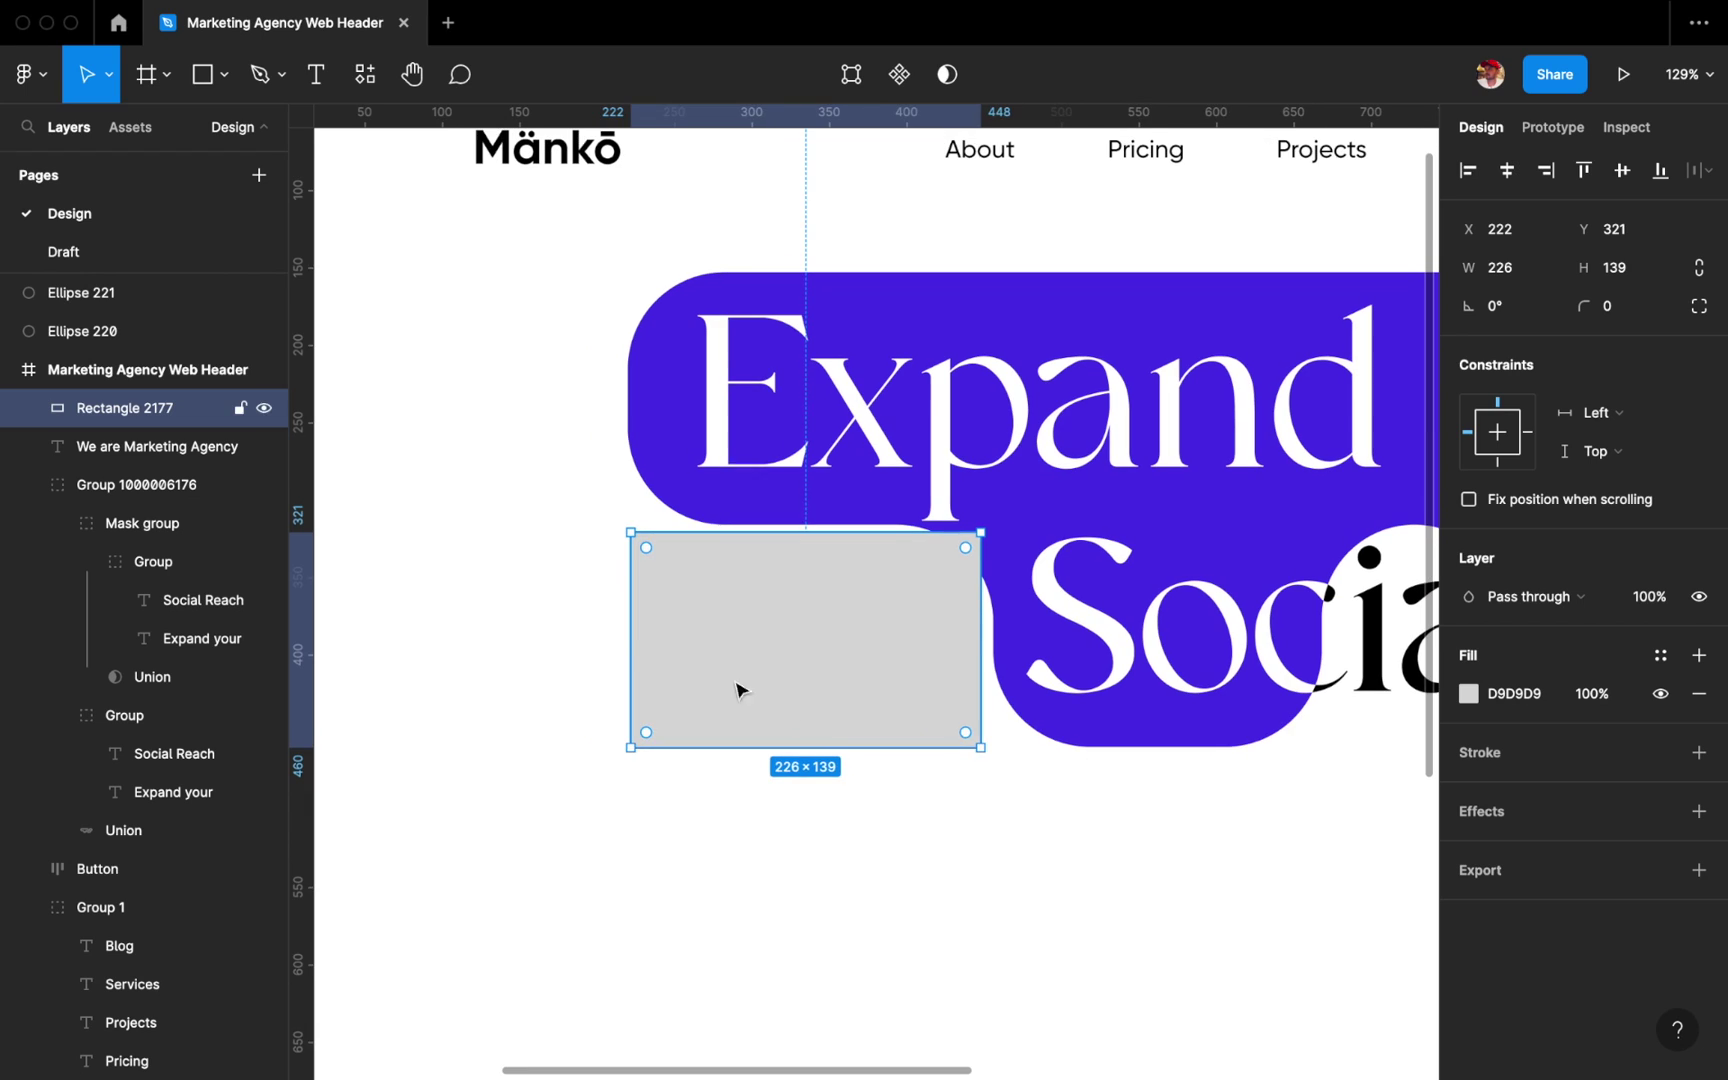
pyautogui.moveTo(631, 632); pyautogui.dragTo(629, 632)
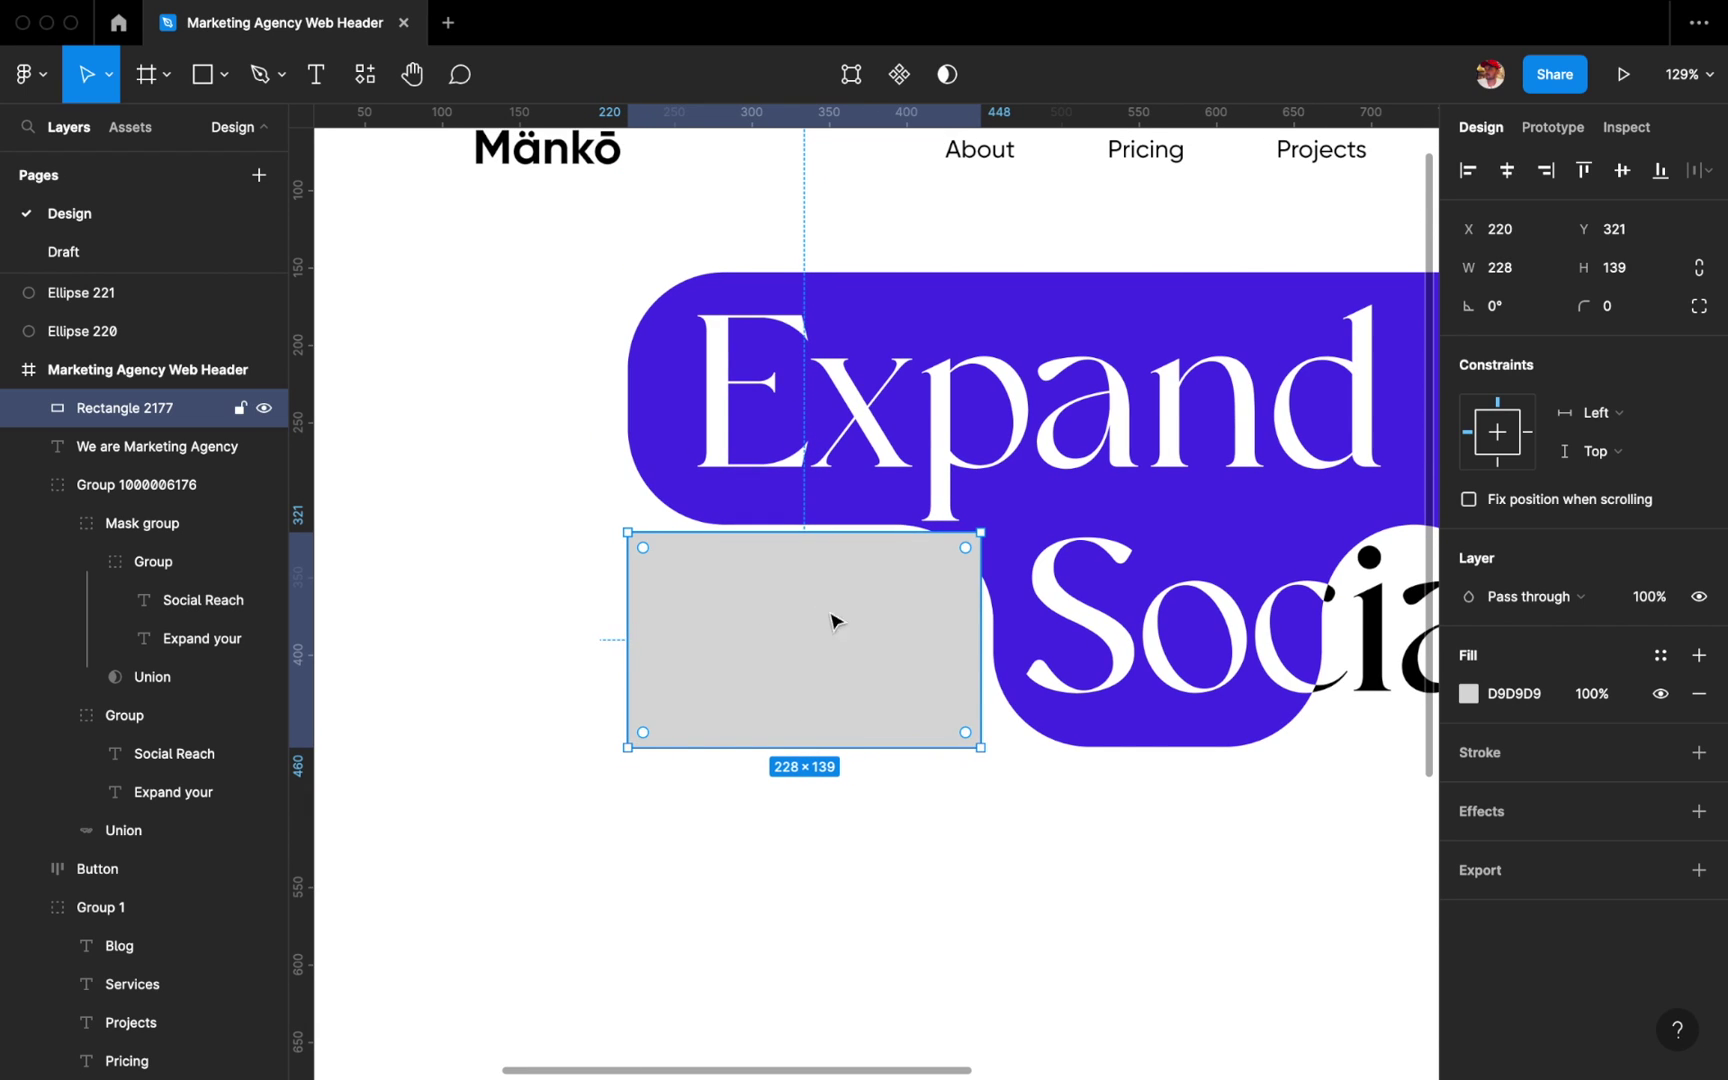
pyautogui.scroll(5, 950, 620)
pyautogui.moveTo(991, 660); pyautogui.dragTo(1004, 660)
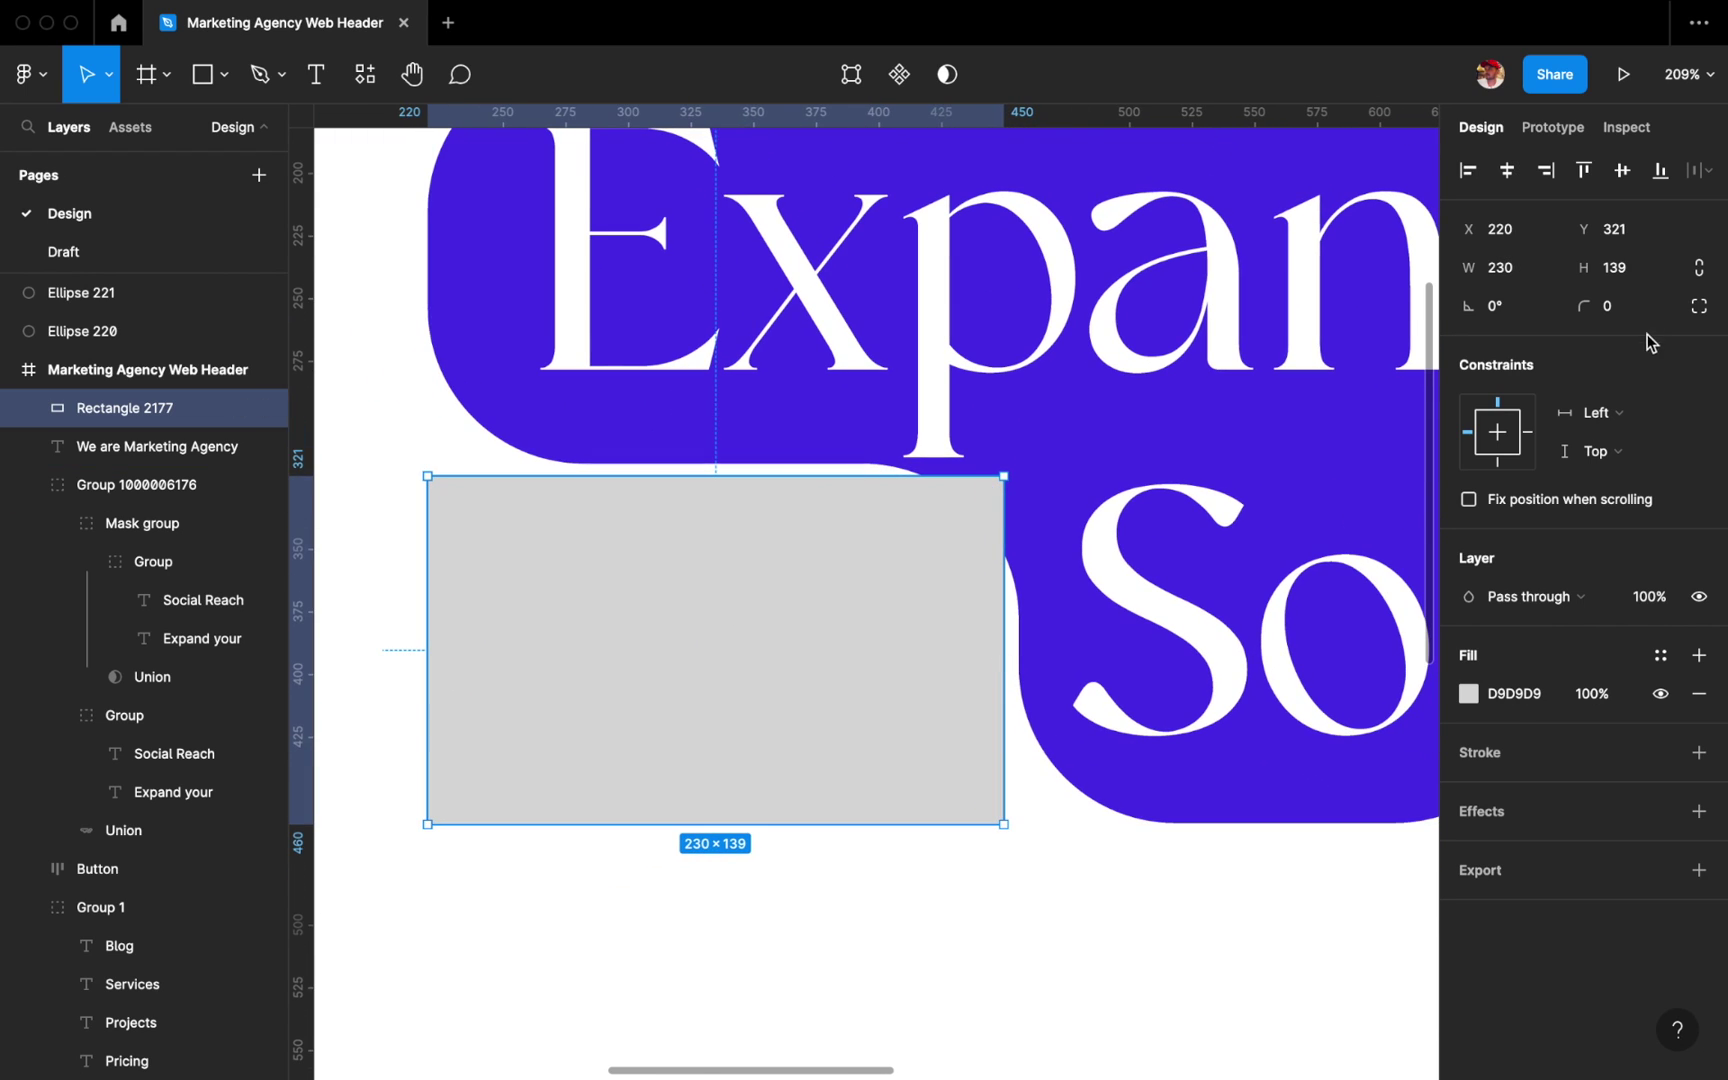
pyautogui.hotkey('shift', 'Up')
pyautogui.hotkey('shift', 'Up')
pyautogui.hotkey('shift', 'Up')
pyautogui.hotkey('shift', 'Up')
pyautogui.hotkey('shift', 'Up')
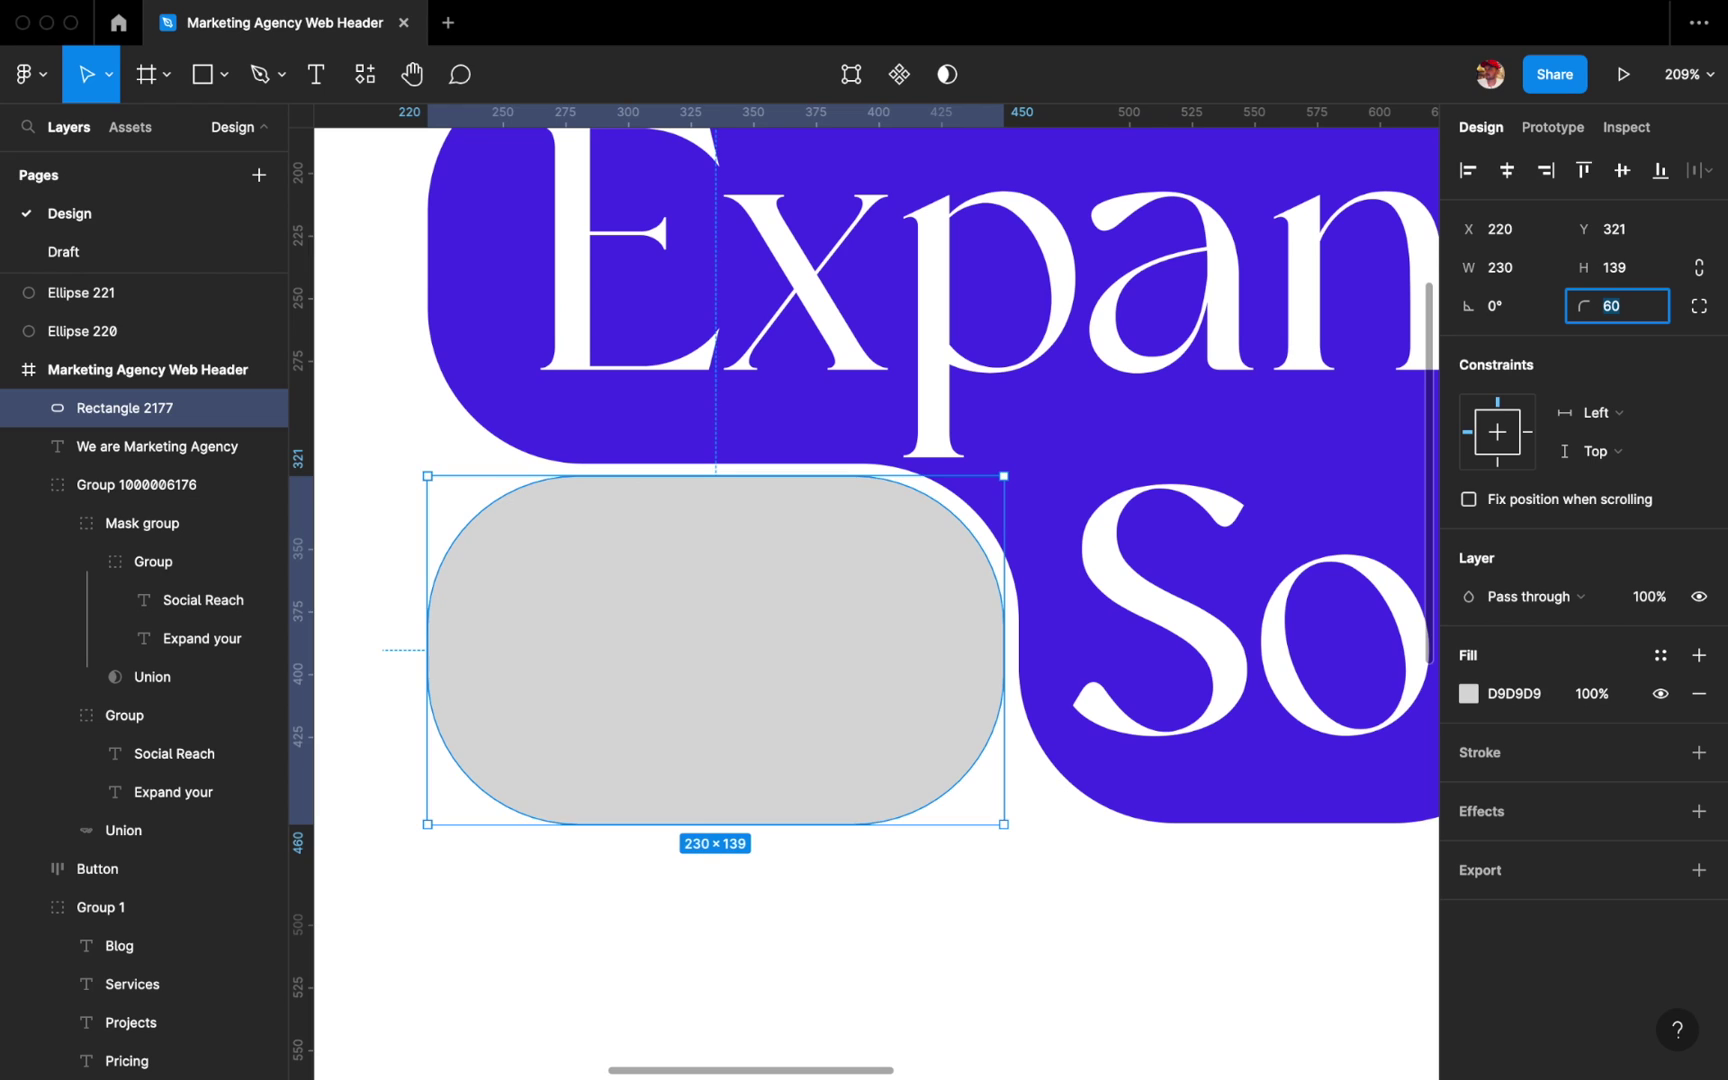
pyautogui.scroll(-5, 970, 630)
# Copy the About nav text onto the pill as 'Get a demo', centred both ways.
pyautogui.click(825, 925)
pyautogui.moveTo(980, 300); pyautogui.dragTo(833, 642)
pyautogui.doubleClick(831, 640)
pyautogui.write('Get a demo')
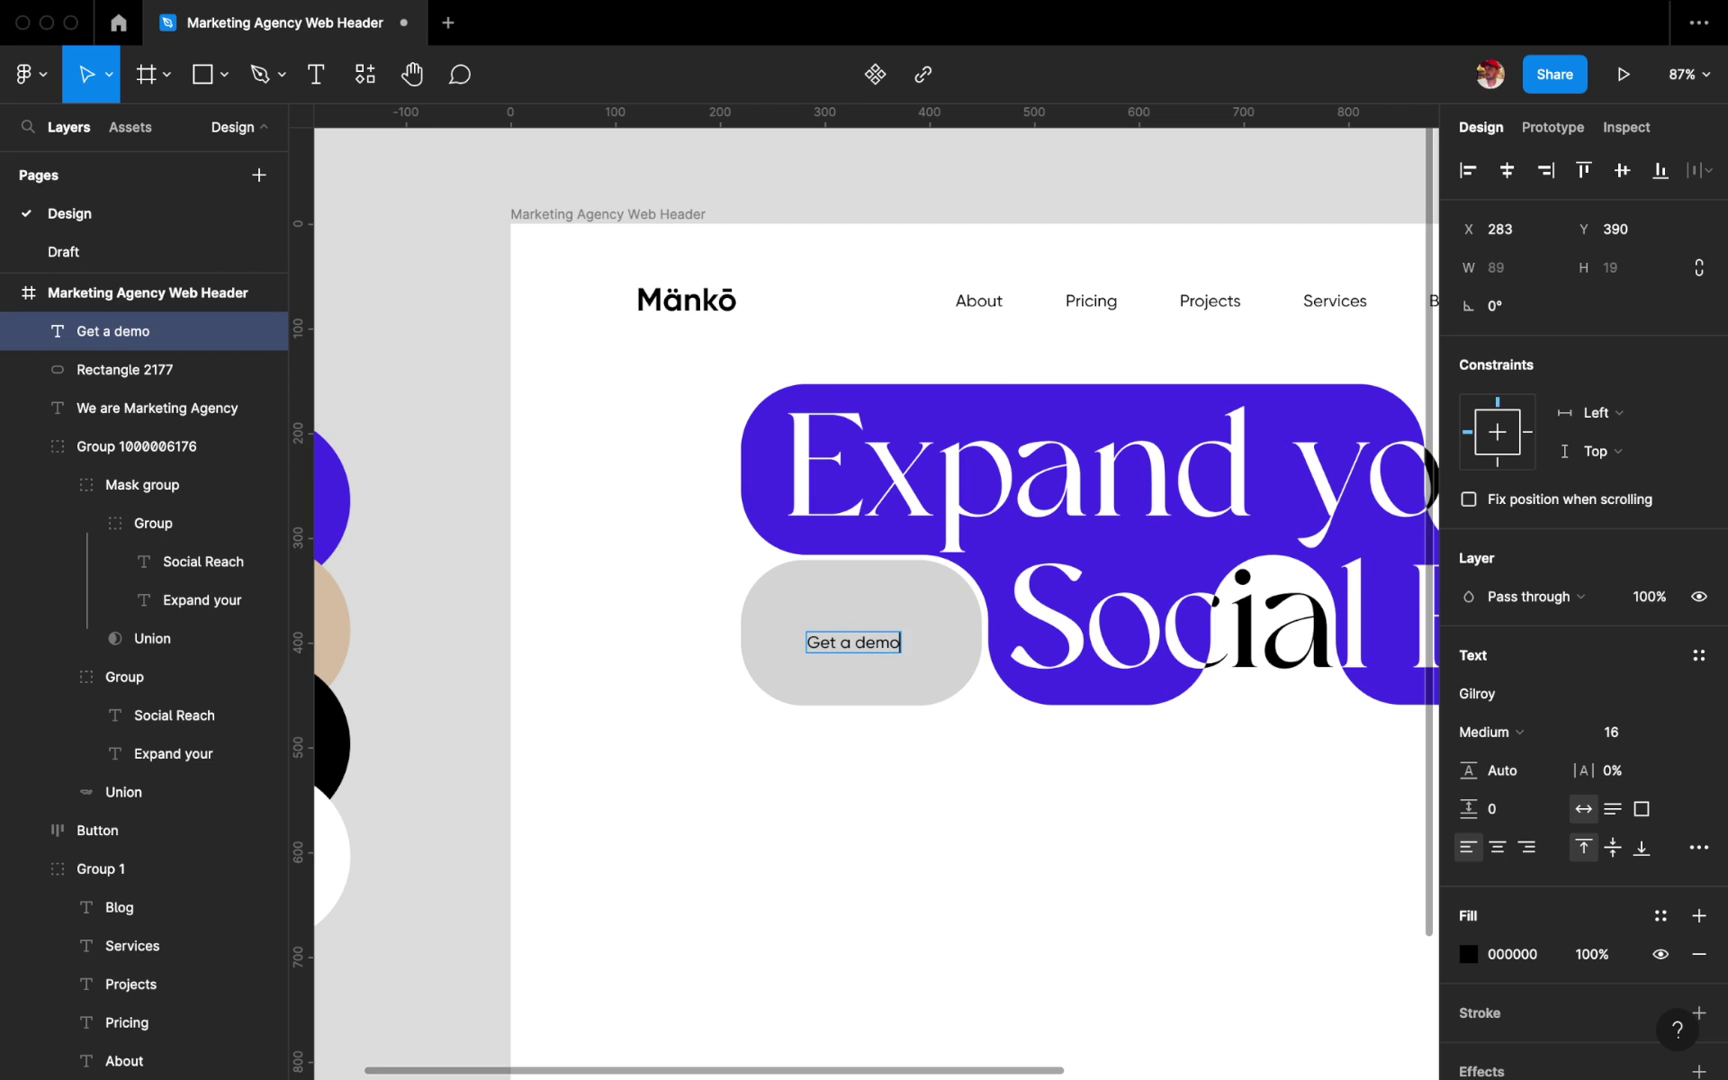
pyautogui.press('Escape')
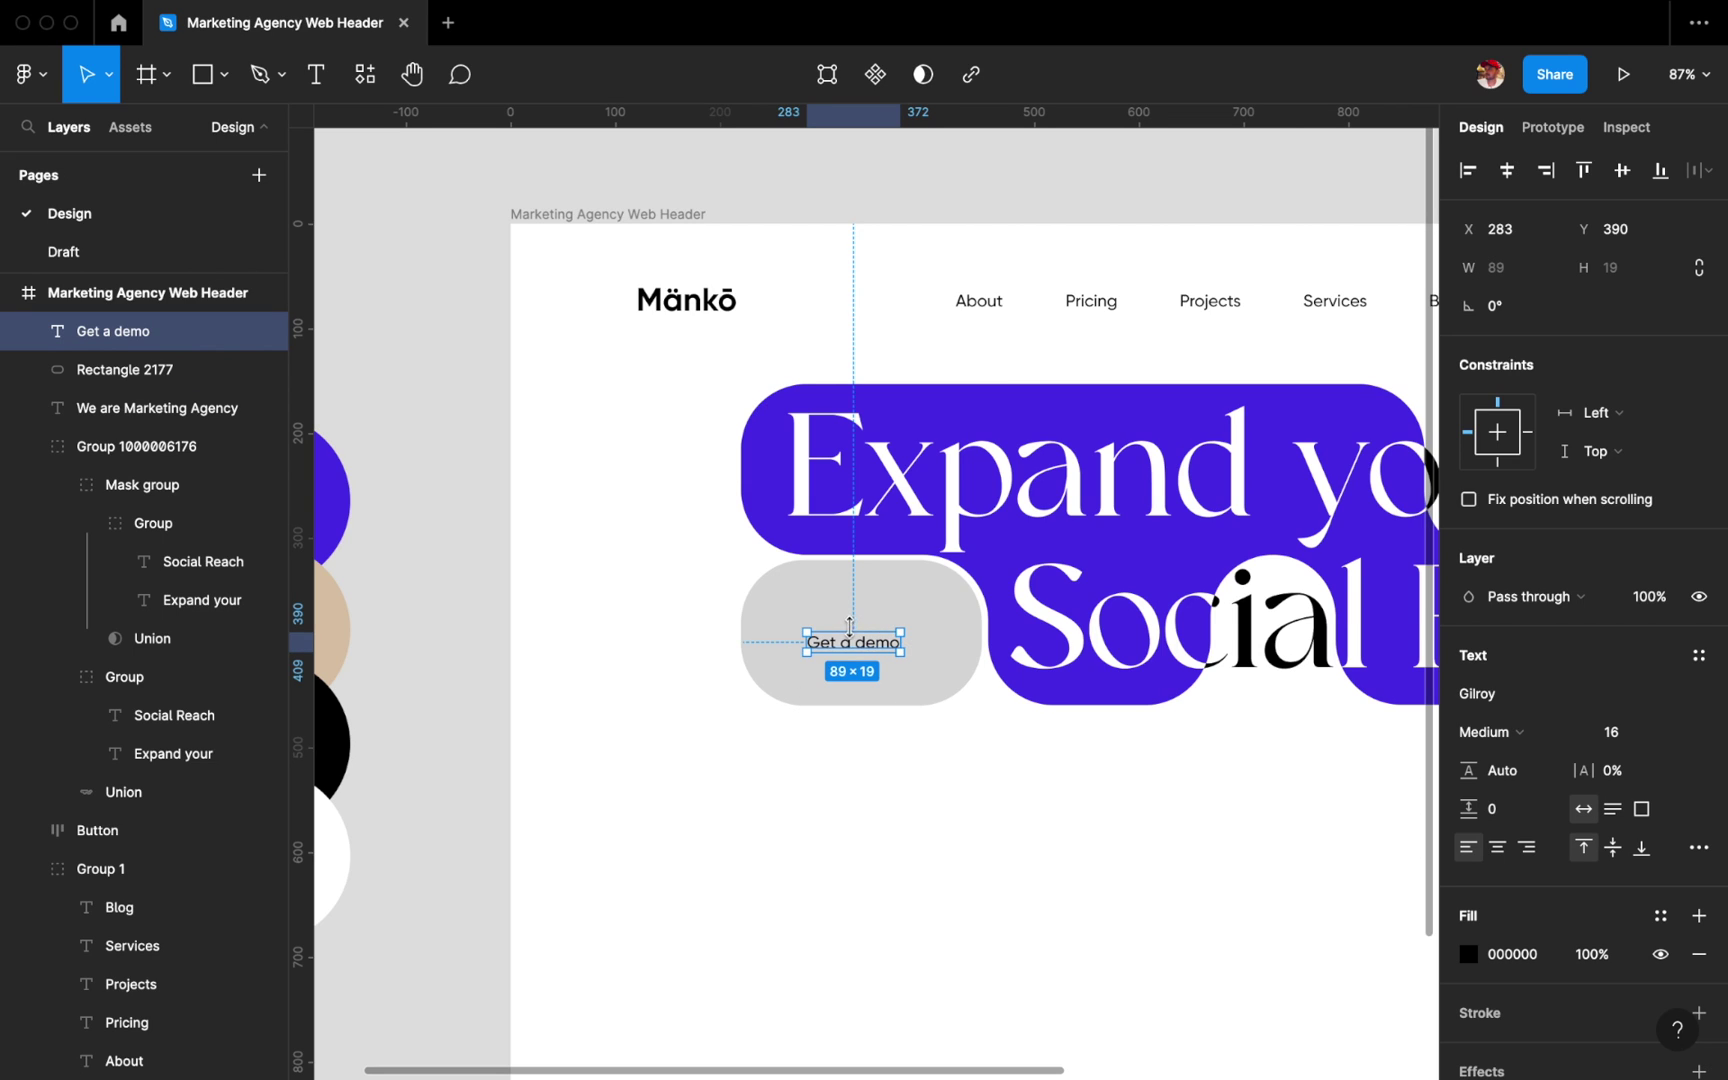
pyautogui.moveTo(853, 642); pyautogui.dragTo(853, 626)
pyautogui.keyDown('shift'); pyautogui.click(125, 369); pyautogui.keyUp('shift')
pyautogui.click(1507, 170)
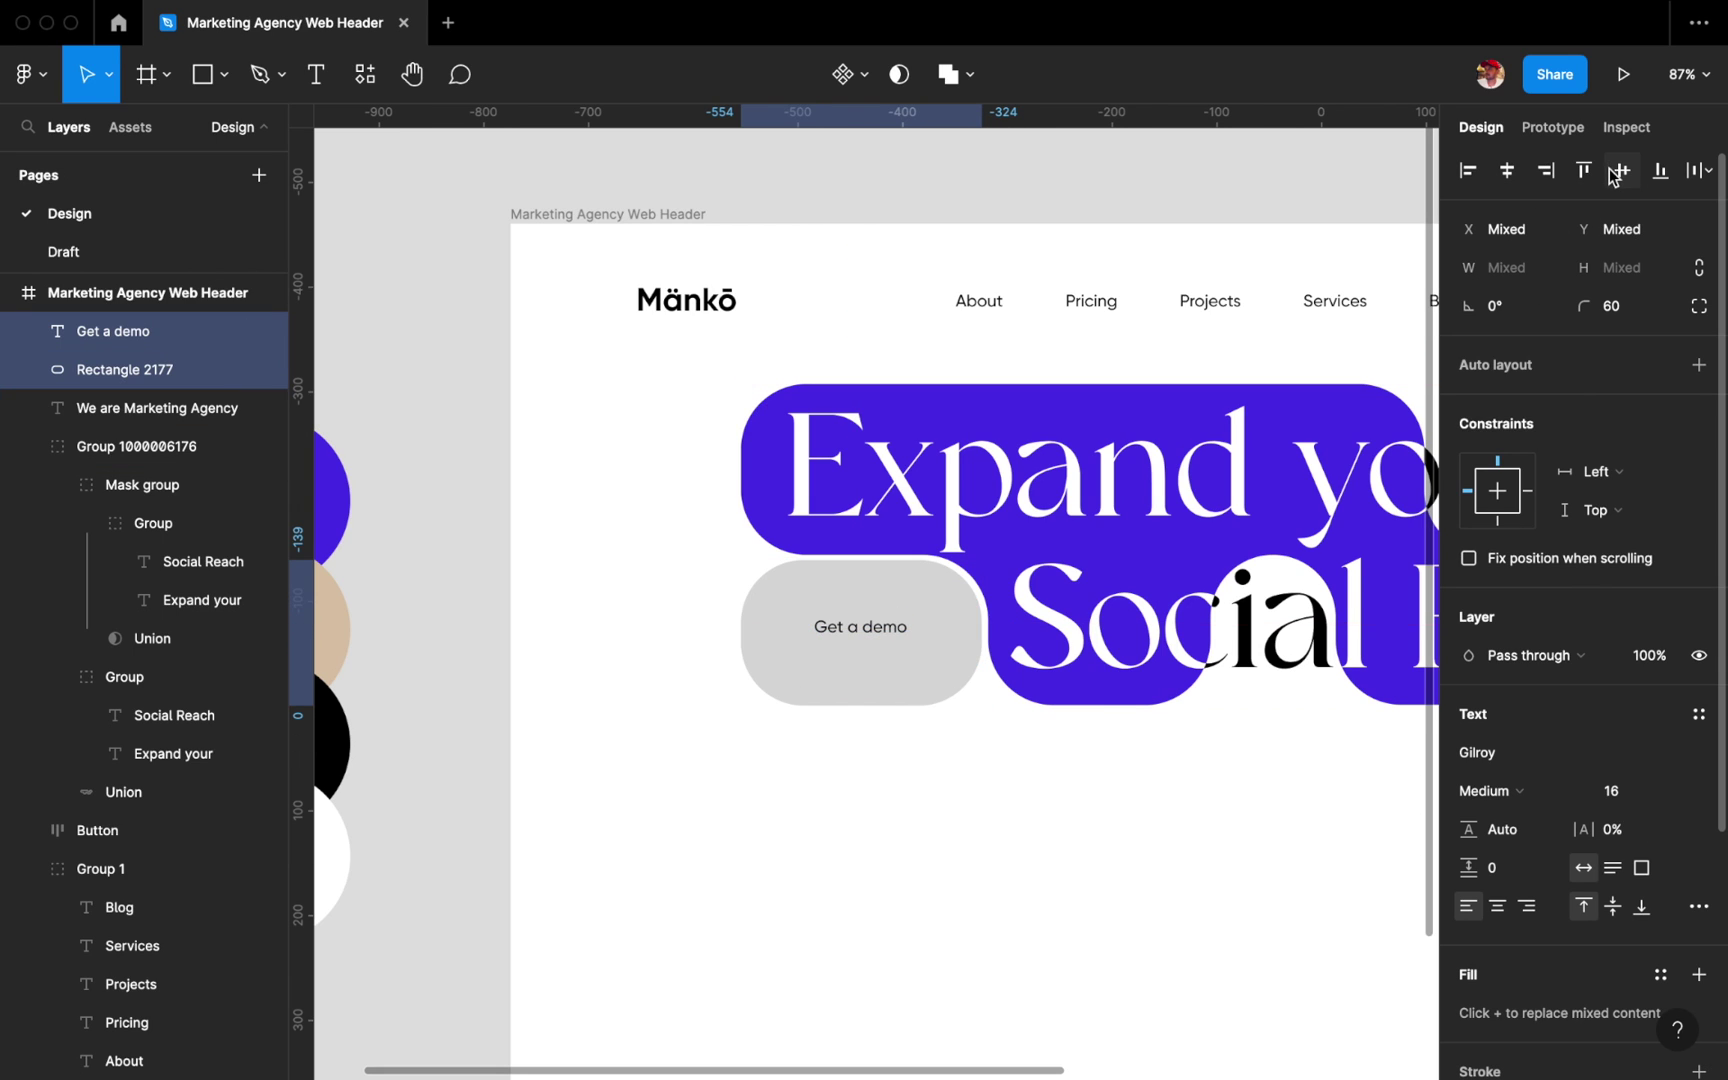
pyautogui.click(1622, 170)
# Make 'Get a demo' Bold and fill the pill with the sampled beige D7C5AD.
pyautogui.click(860, 632)
pyautogui.click(1490, 731)
pyautogui.click(1527, 789)
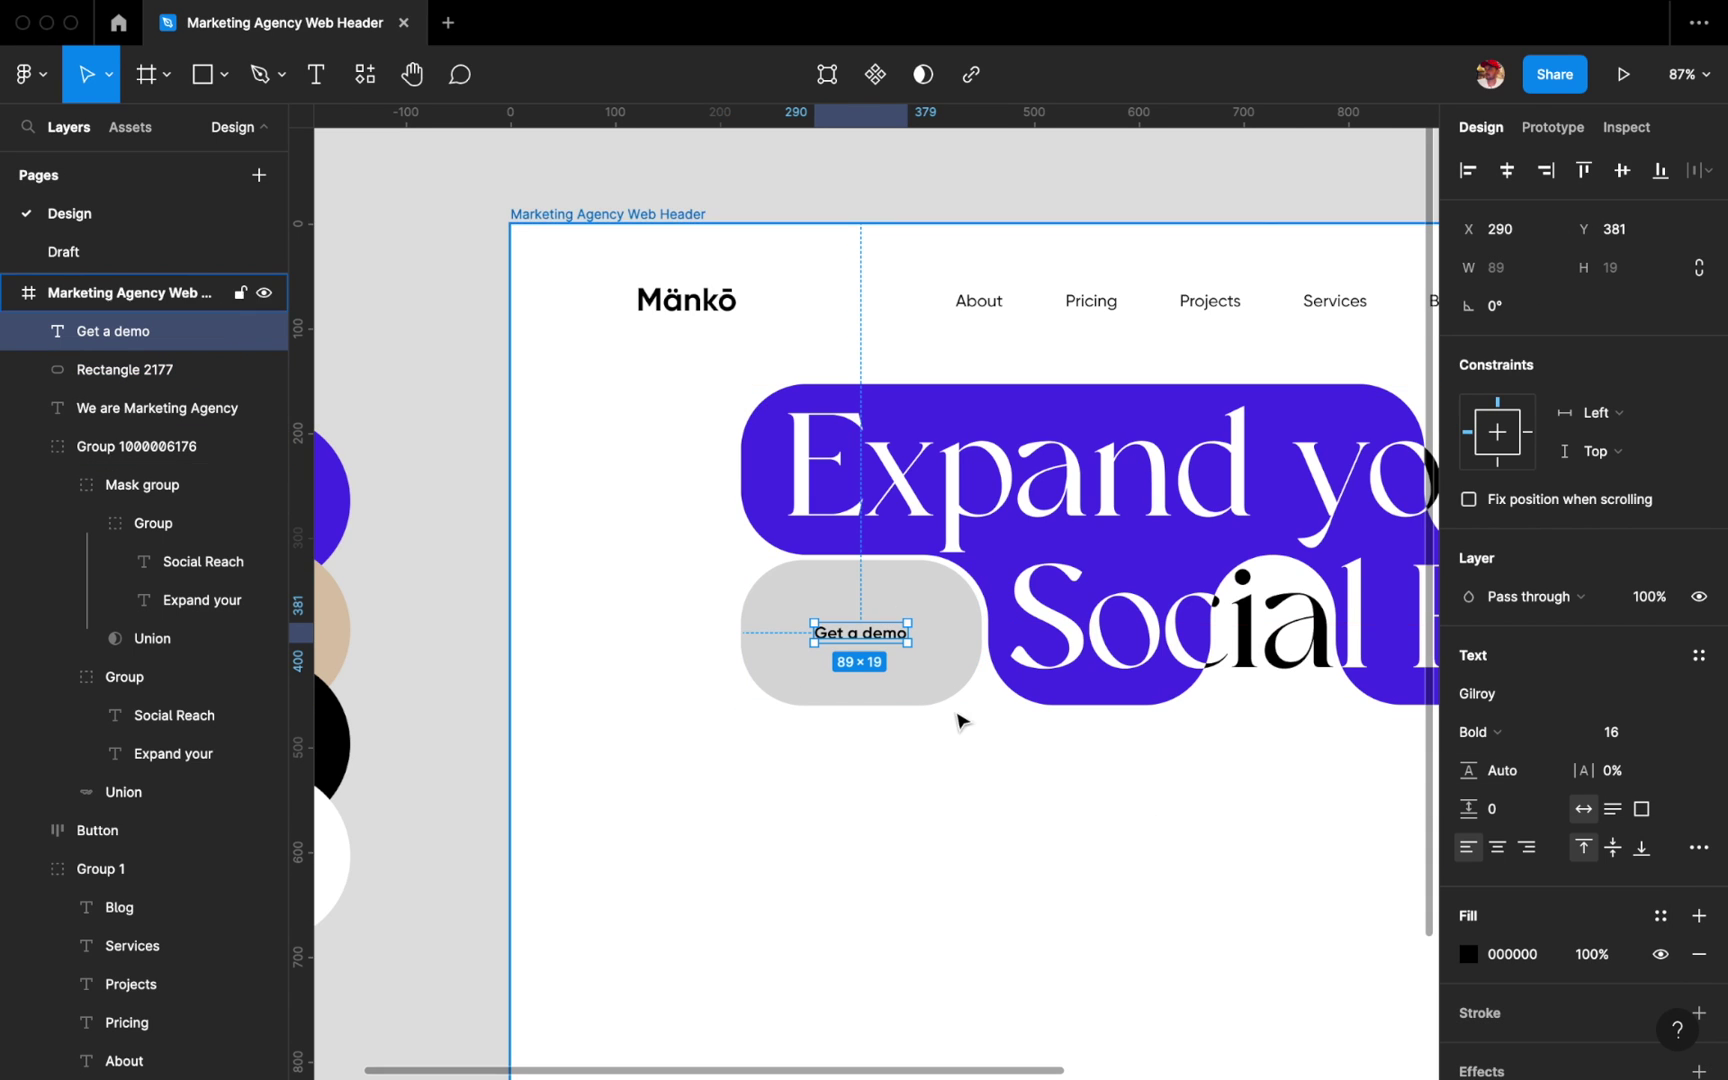
pyautogui.scroll(-2, 960, 718)
pyautogui.click(957, 687)
pyautogui.press('i')
pyautogui.click(428, 640)
# Adjust the pill's corner radius to about 60.
pyautogui.click(883, 833)
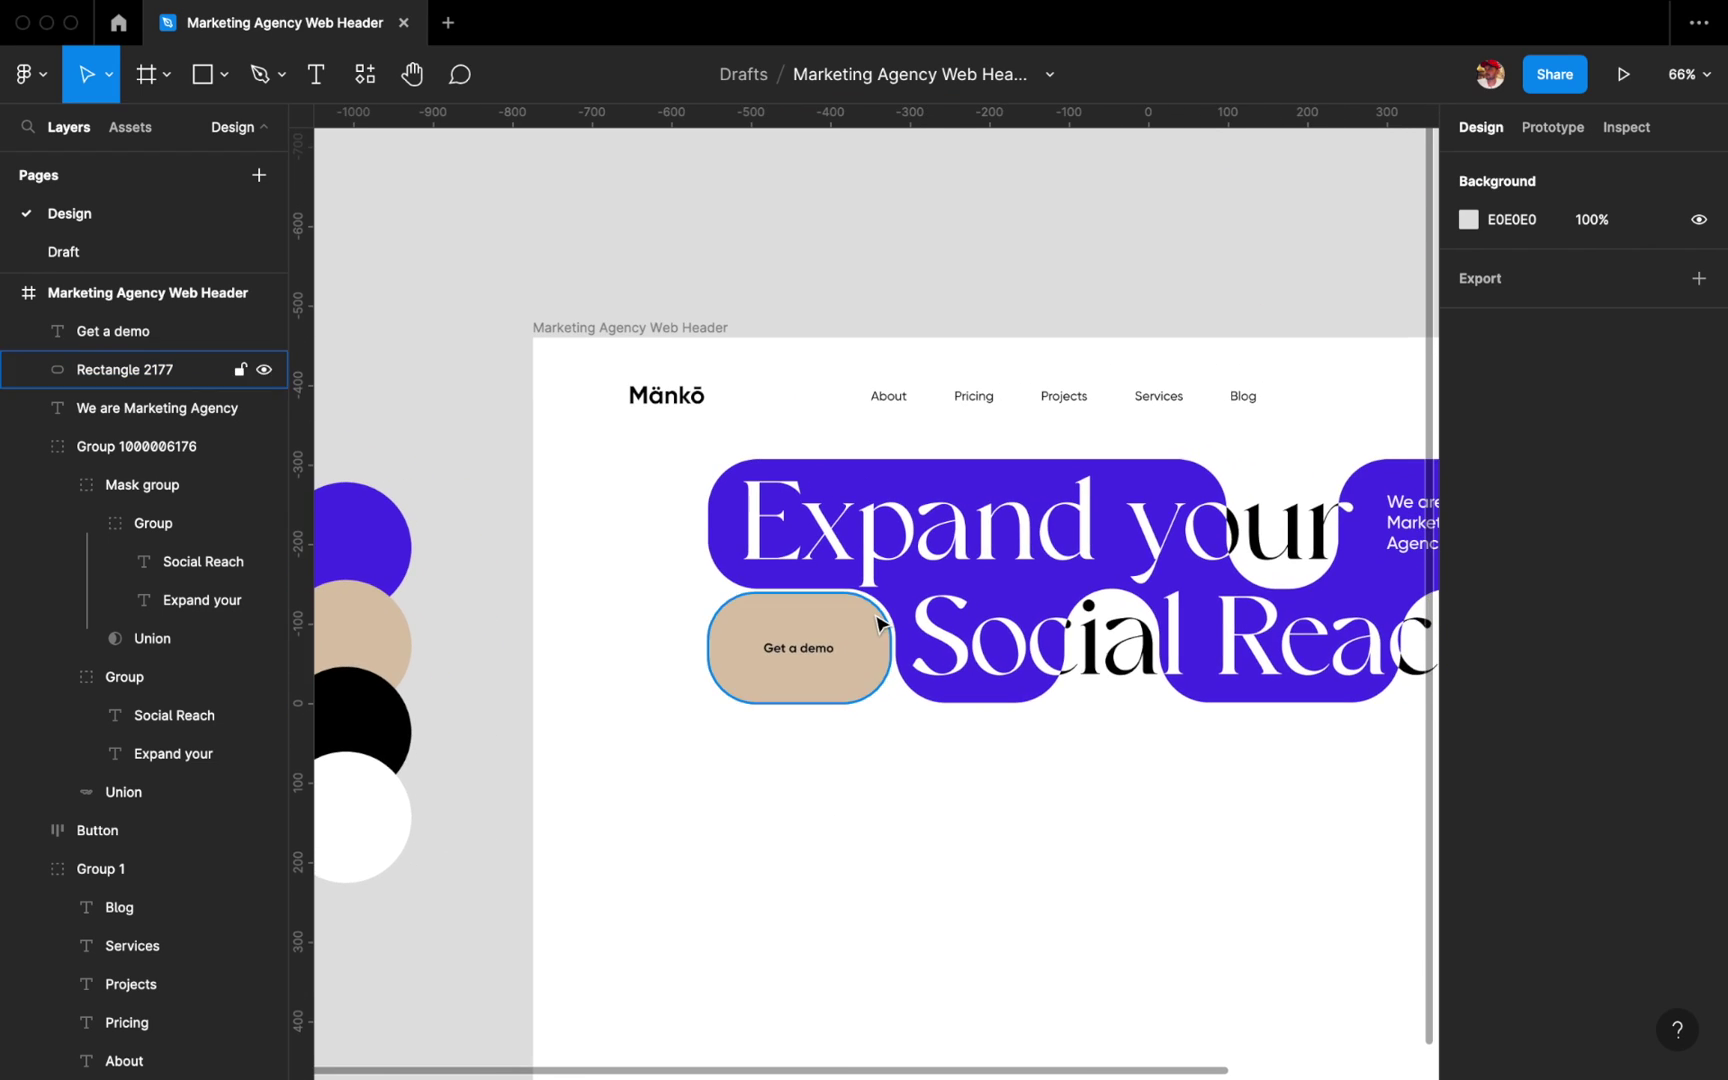
pyautogui.scroll(5, 884, 648)
pyautogui.click(884, 648)
pyautogui.click(1617, 306)
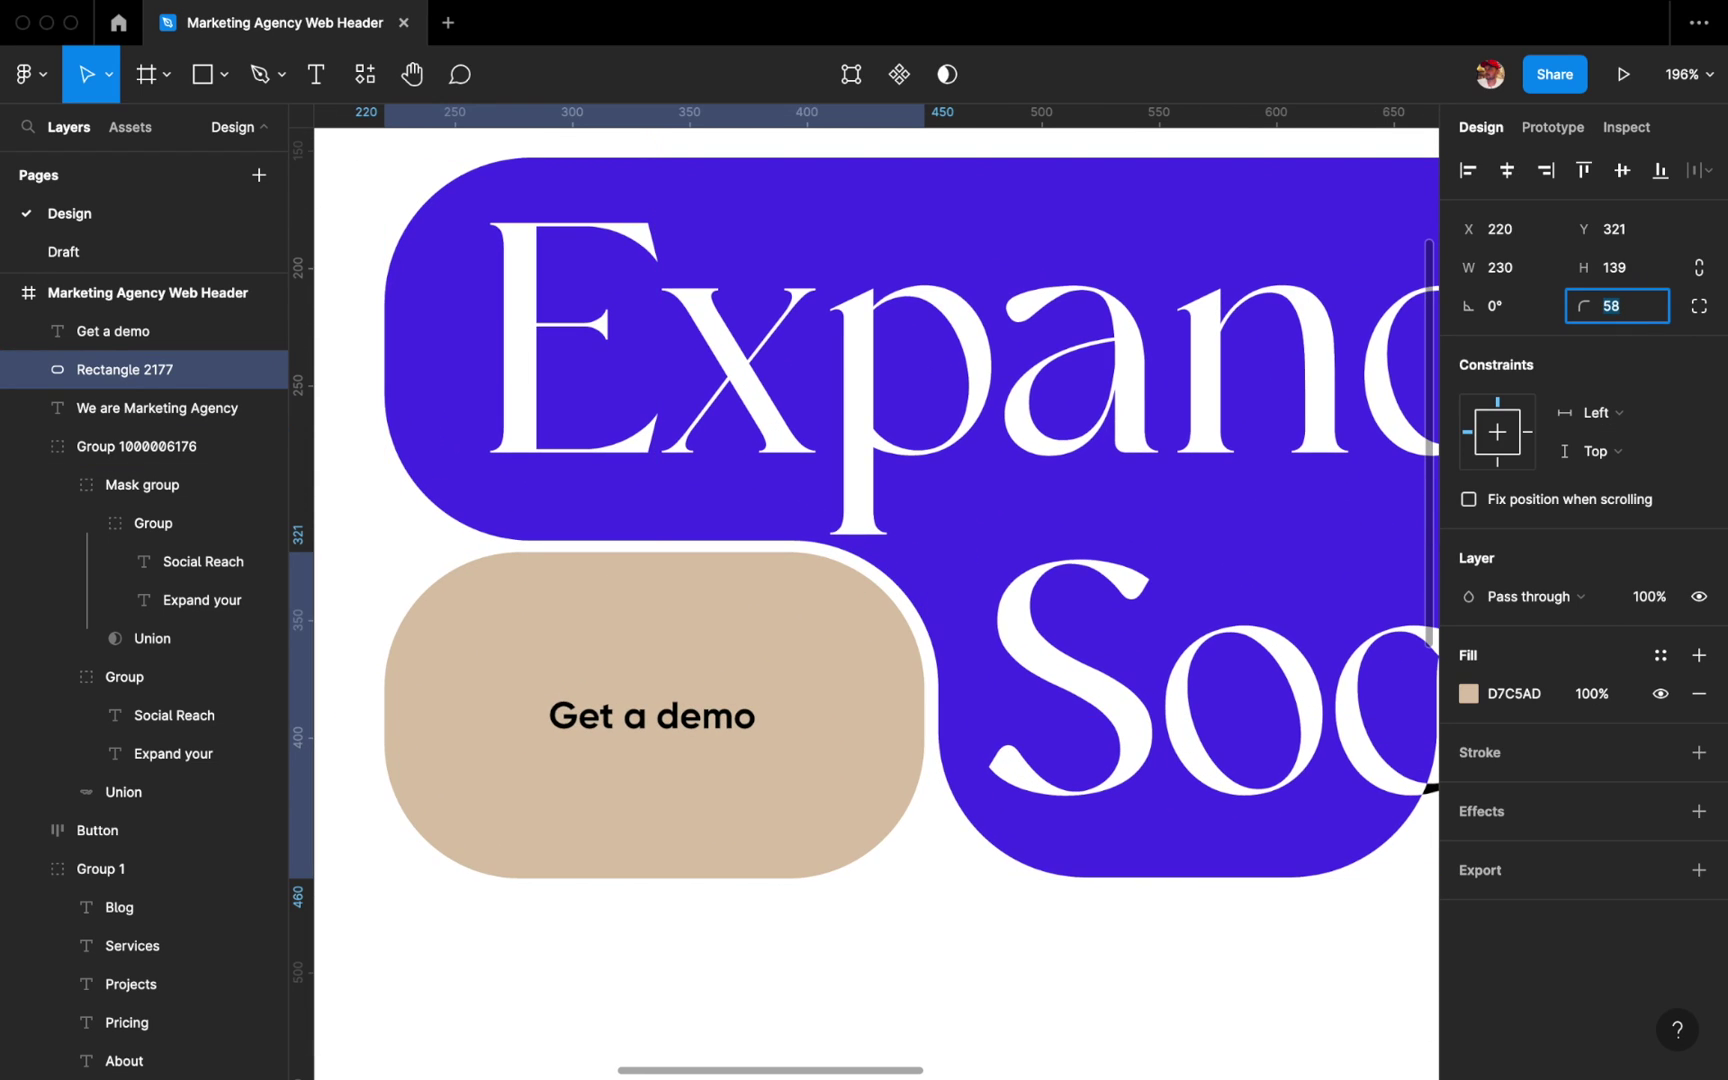
pyautogui.scroll(-4, 845, 891)
pyautogui.click(845, 891)
pyautogui.scroll(-2, 845, 891)
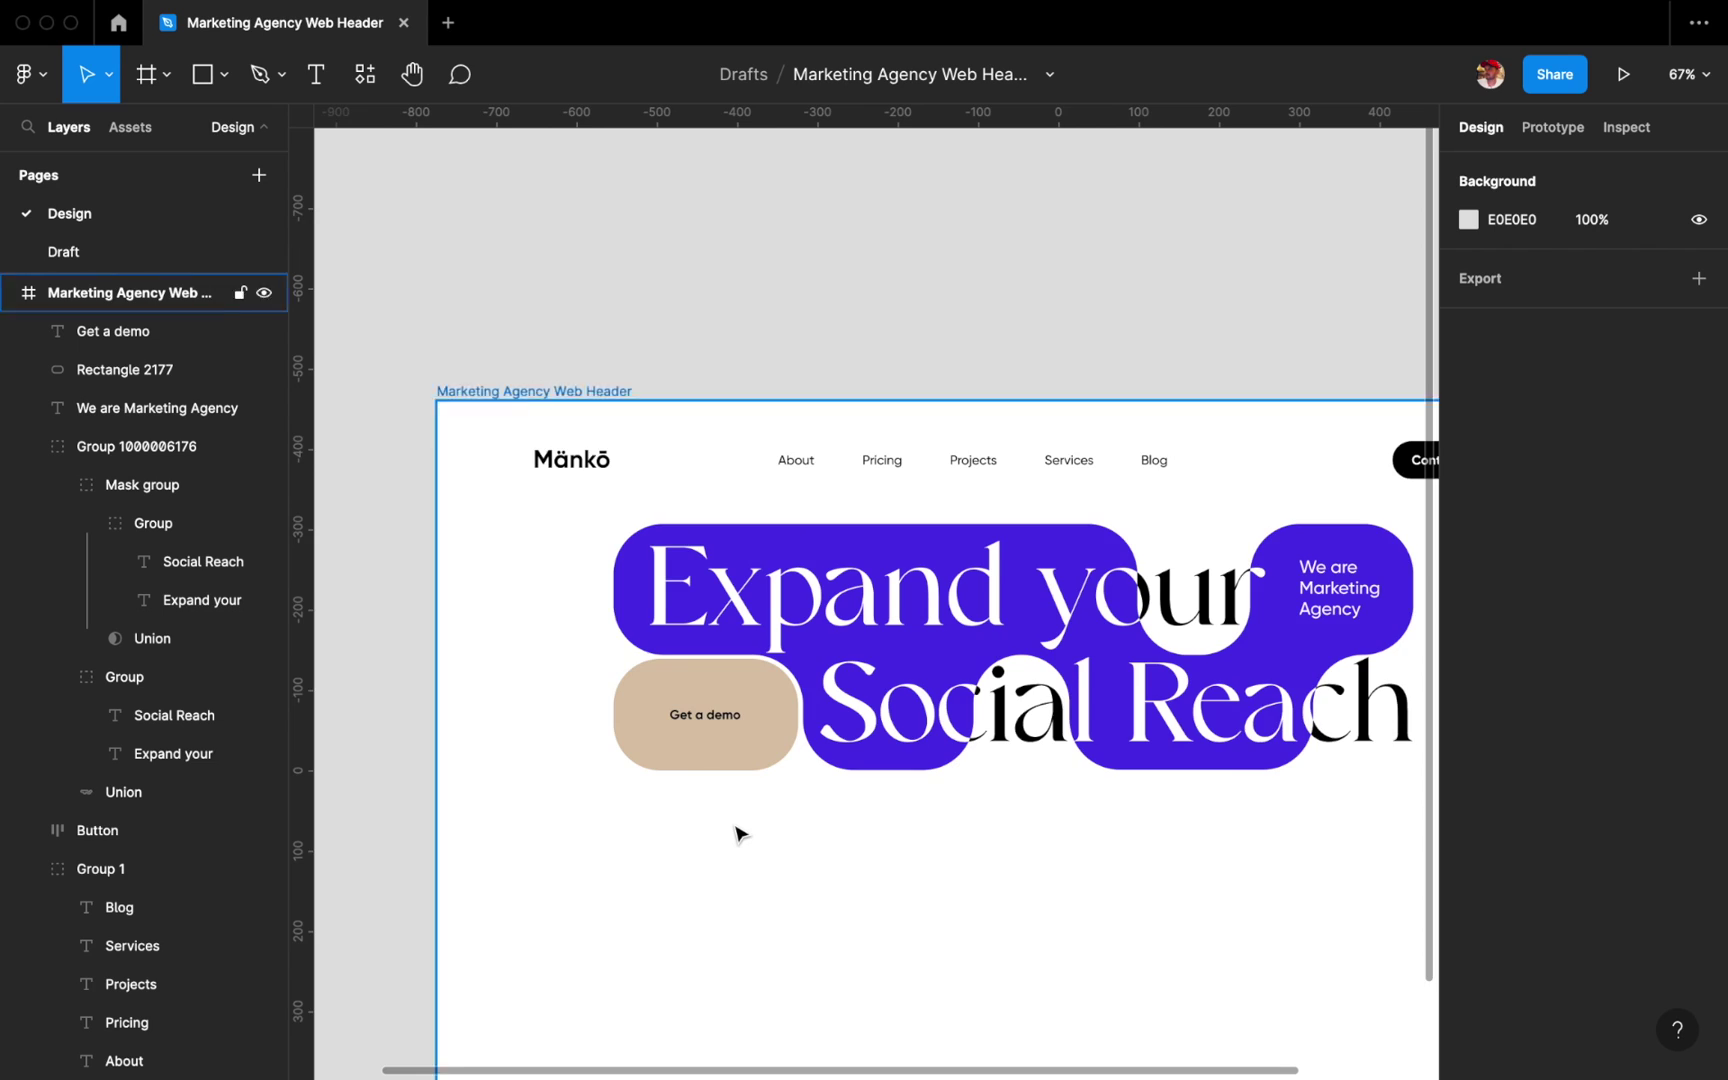
pyautogui.scroll(-2, 740, 829)
# Place a copy of the About text below the pill, replaced with 'Find Marketing Agency Canada and Save…'.
pyautogui.doubleClick(672, 360)
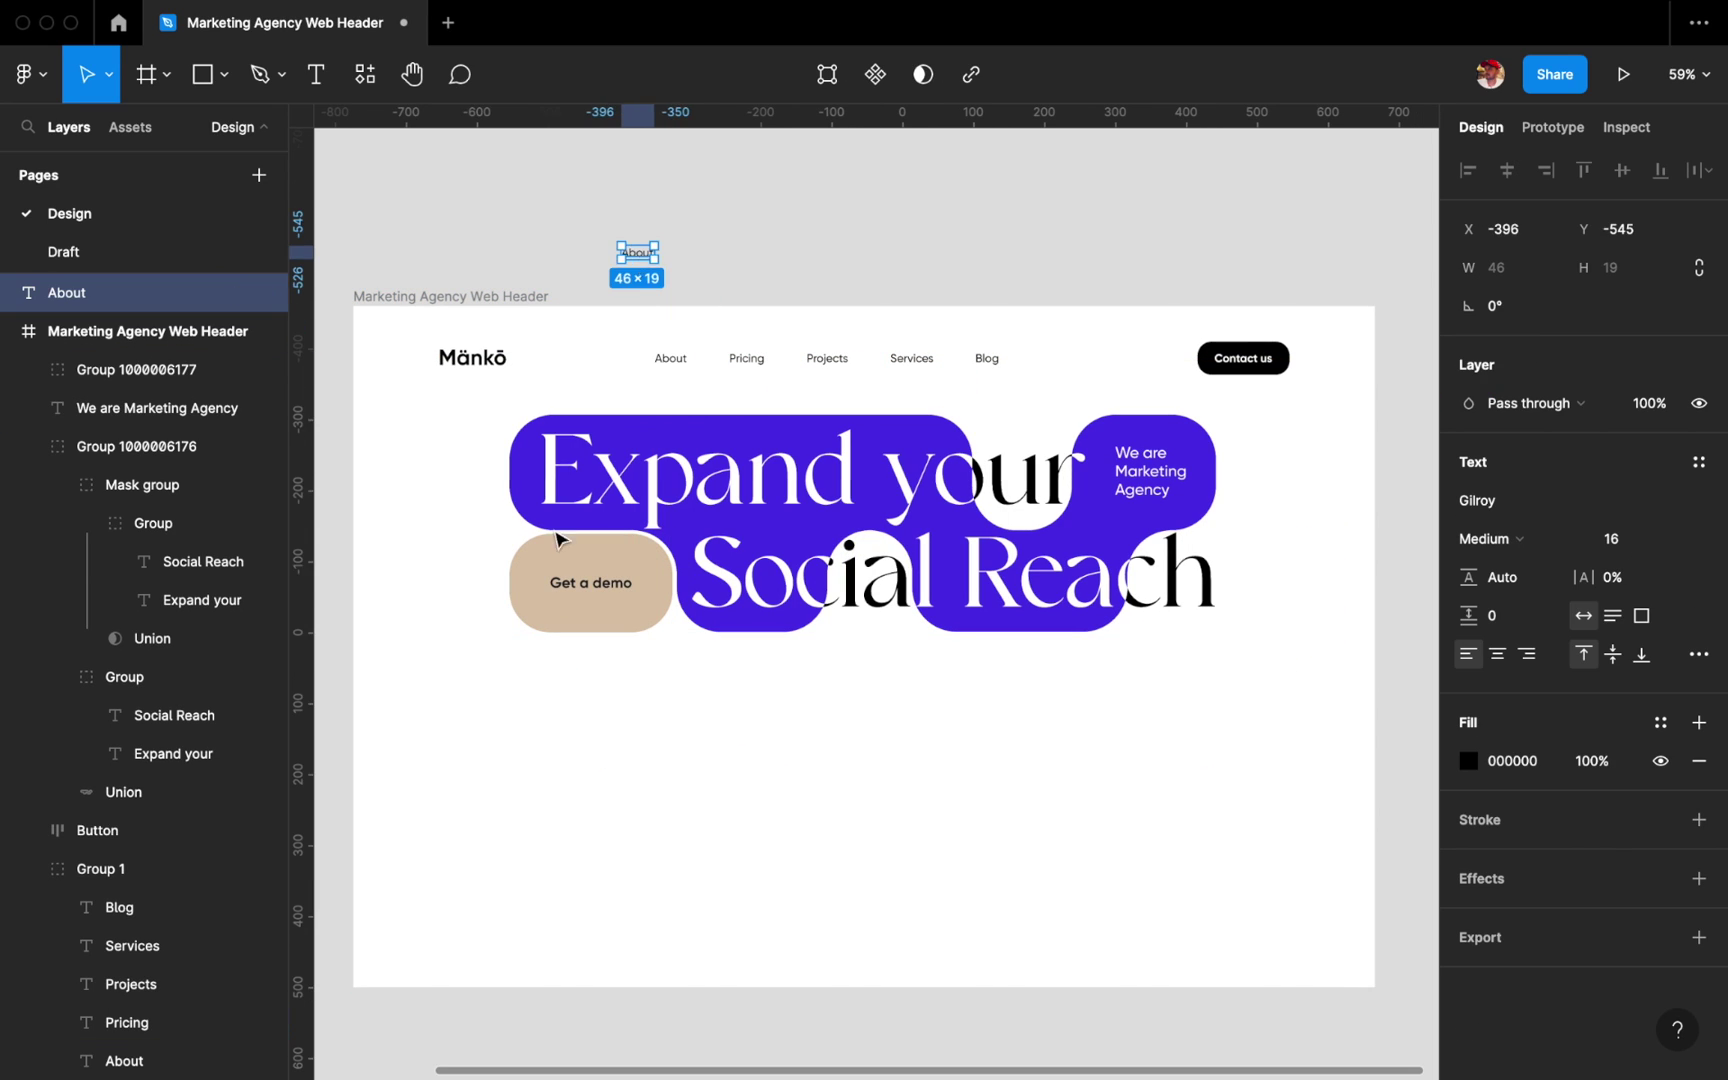
pyautogui.moveTo(672, 362); pyautogui.dragTo(452, 680)
pyautogui.scroll(3, 452, 686)
pyautogui.write('Find Marketing Agency Canada and Save. Full Offer. Compare Simply. Simple Search.')
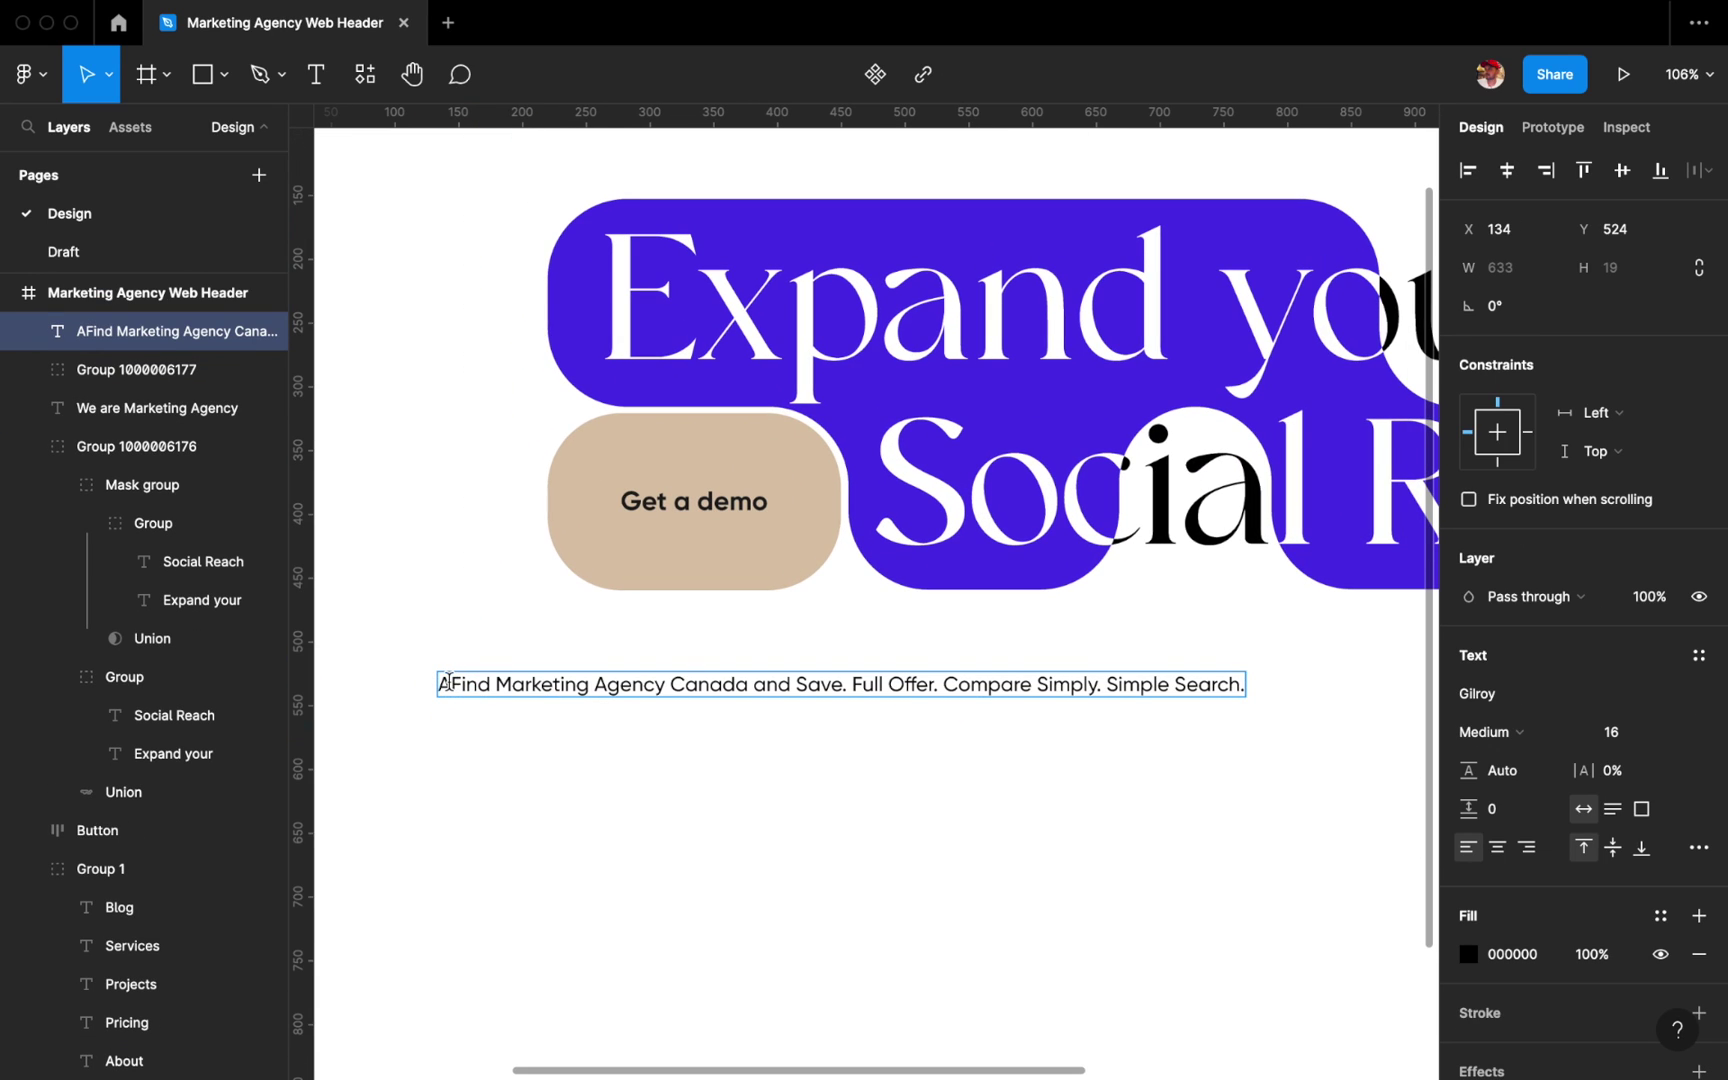
pyautogui.press('Escape')
pyautogui.scroll(-2, 1043, 755)
# Narrow the blurb to 343 wide so it wraps to two lines, with line height 32.
pyautogui.moveTo(1097, 720)
pyautogui.mouseDown()
pyautogui.moveTo(783, 772)
pyautogui.moveTo(853, 736)
pyautogui.mouseUp()
pyautogui.scroll(3, 783, 772)
pyautogui.scroll(-5, 853, 736)
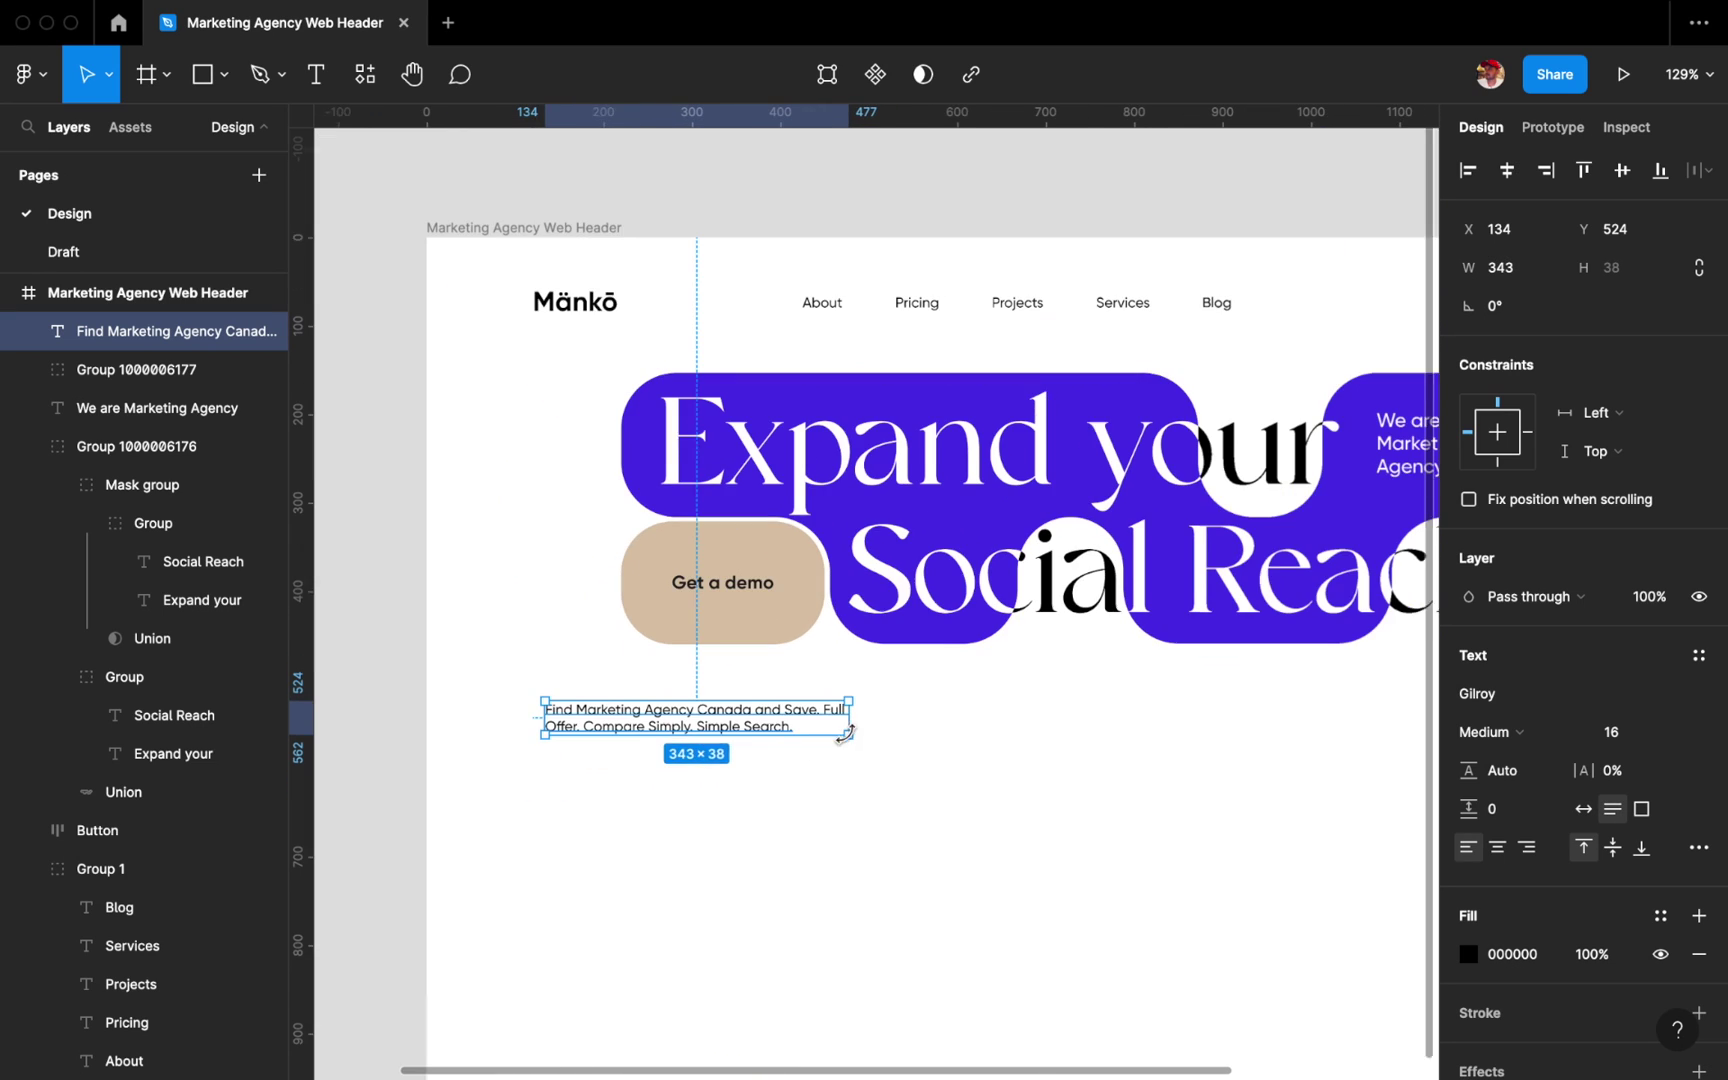
pyautogui.write('29')
pyautogui.press('Return')
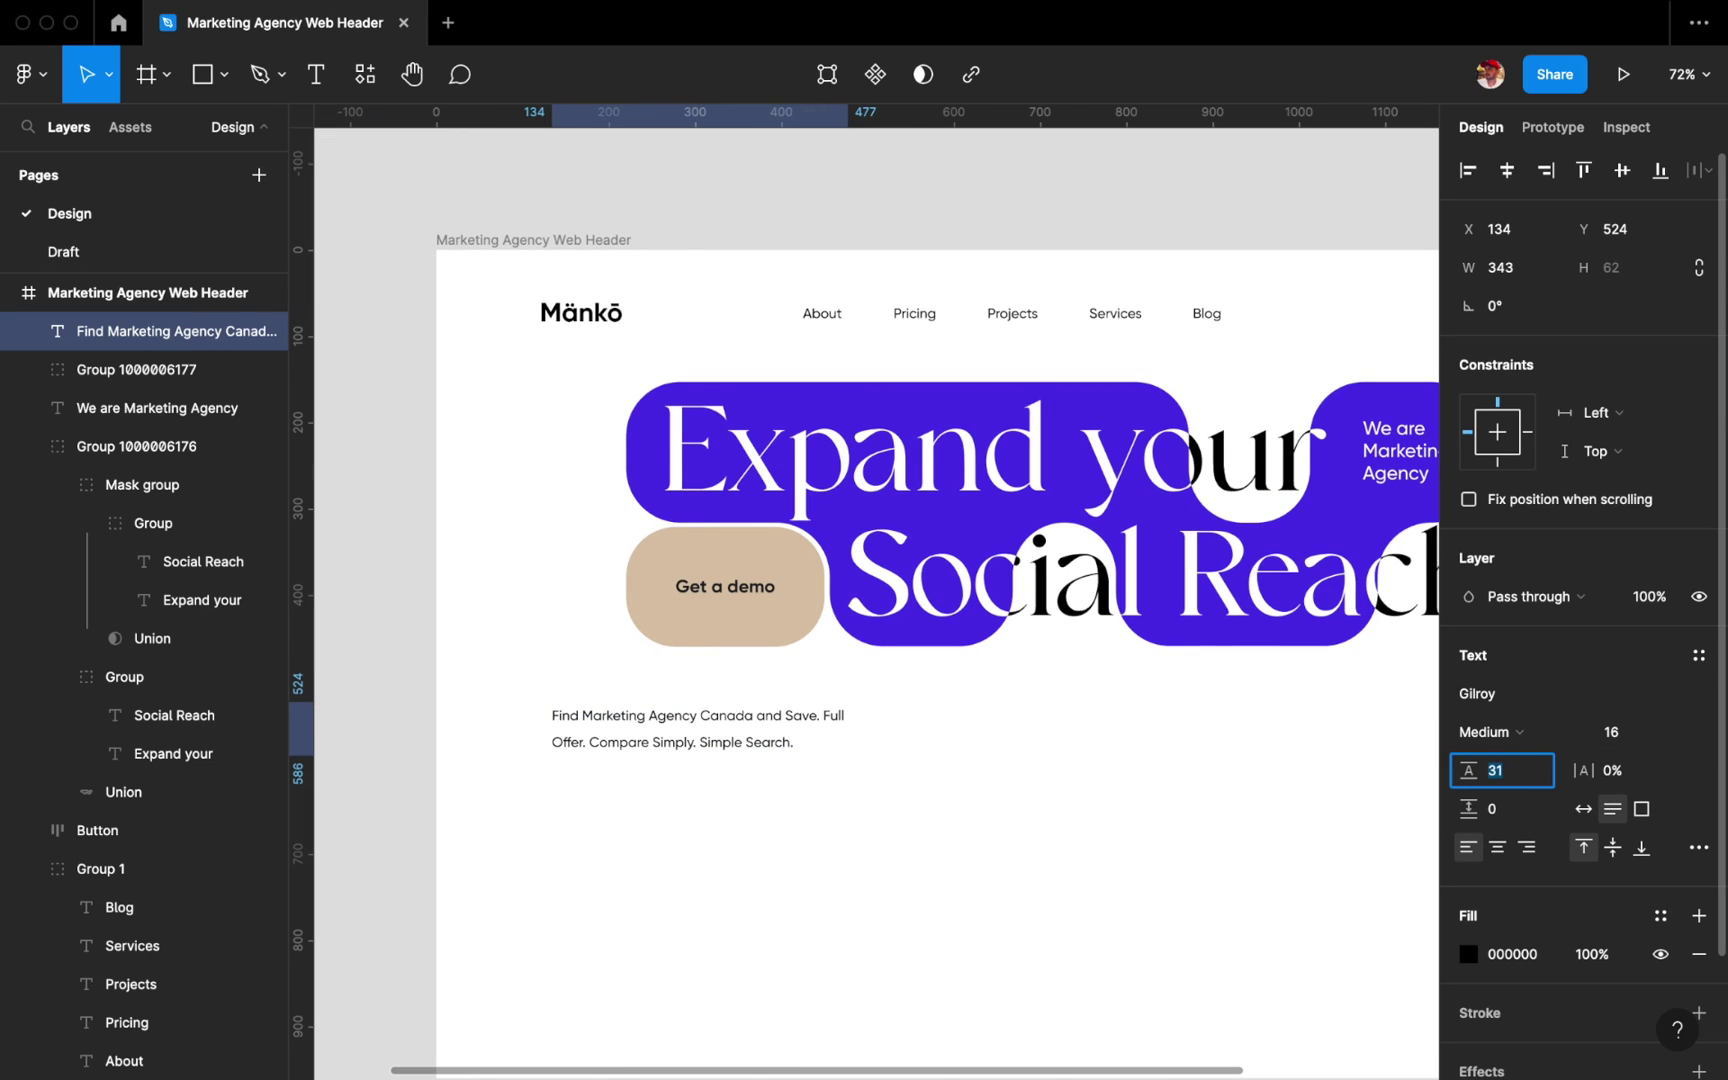
pyautogui.press('Up')
# Snap the blurb to the first layout-grid column, toggling grids on and off.
pyautogui.scroll(-2, 1003, 760)
pyautogui.hscroll(2, 552, 718)
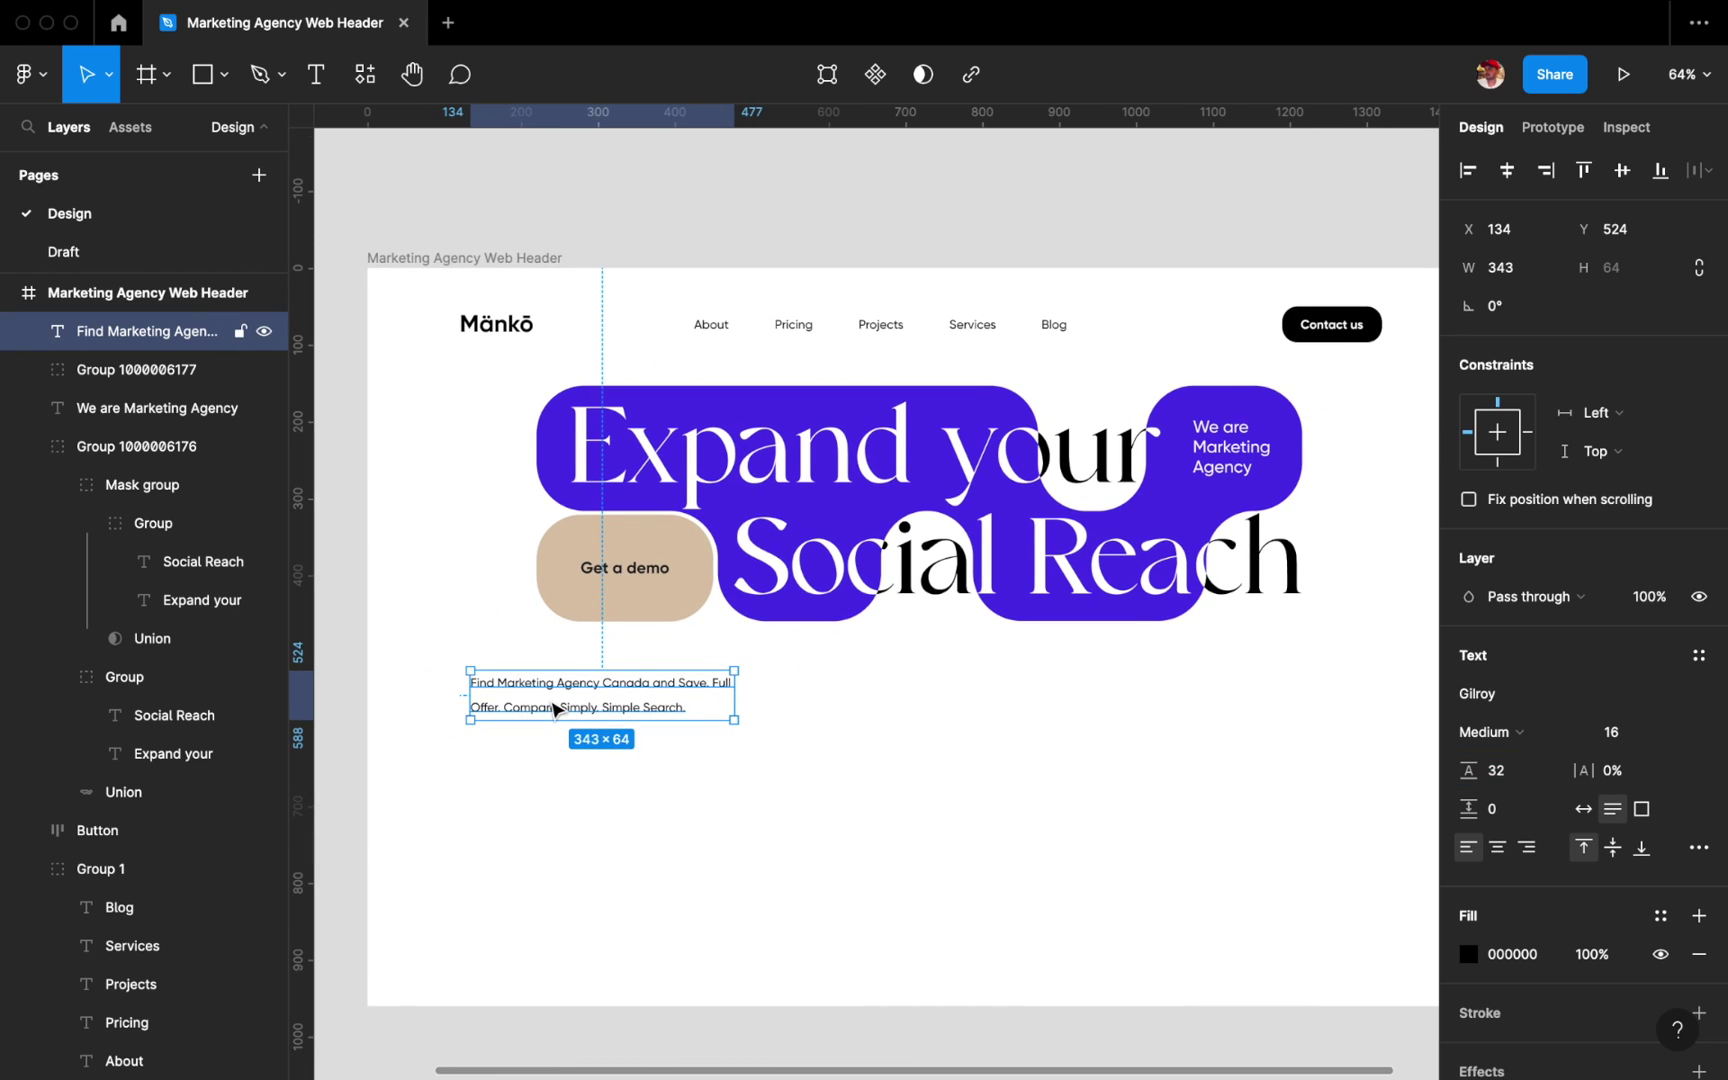
pyautogui.hotkey('ctrl', 'g')
pyautogui.moveTo(552, 710); pyautogui.dragTo(502, 720)
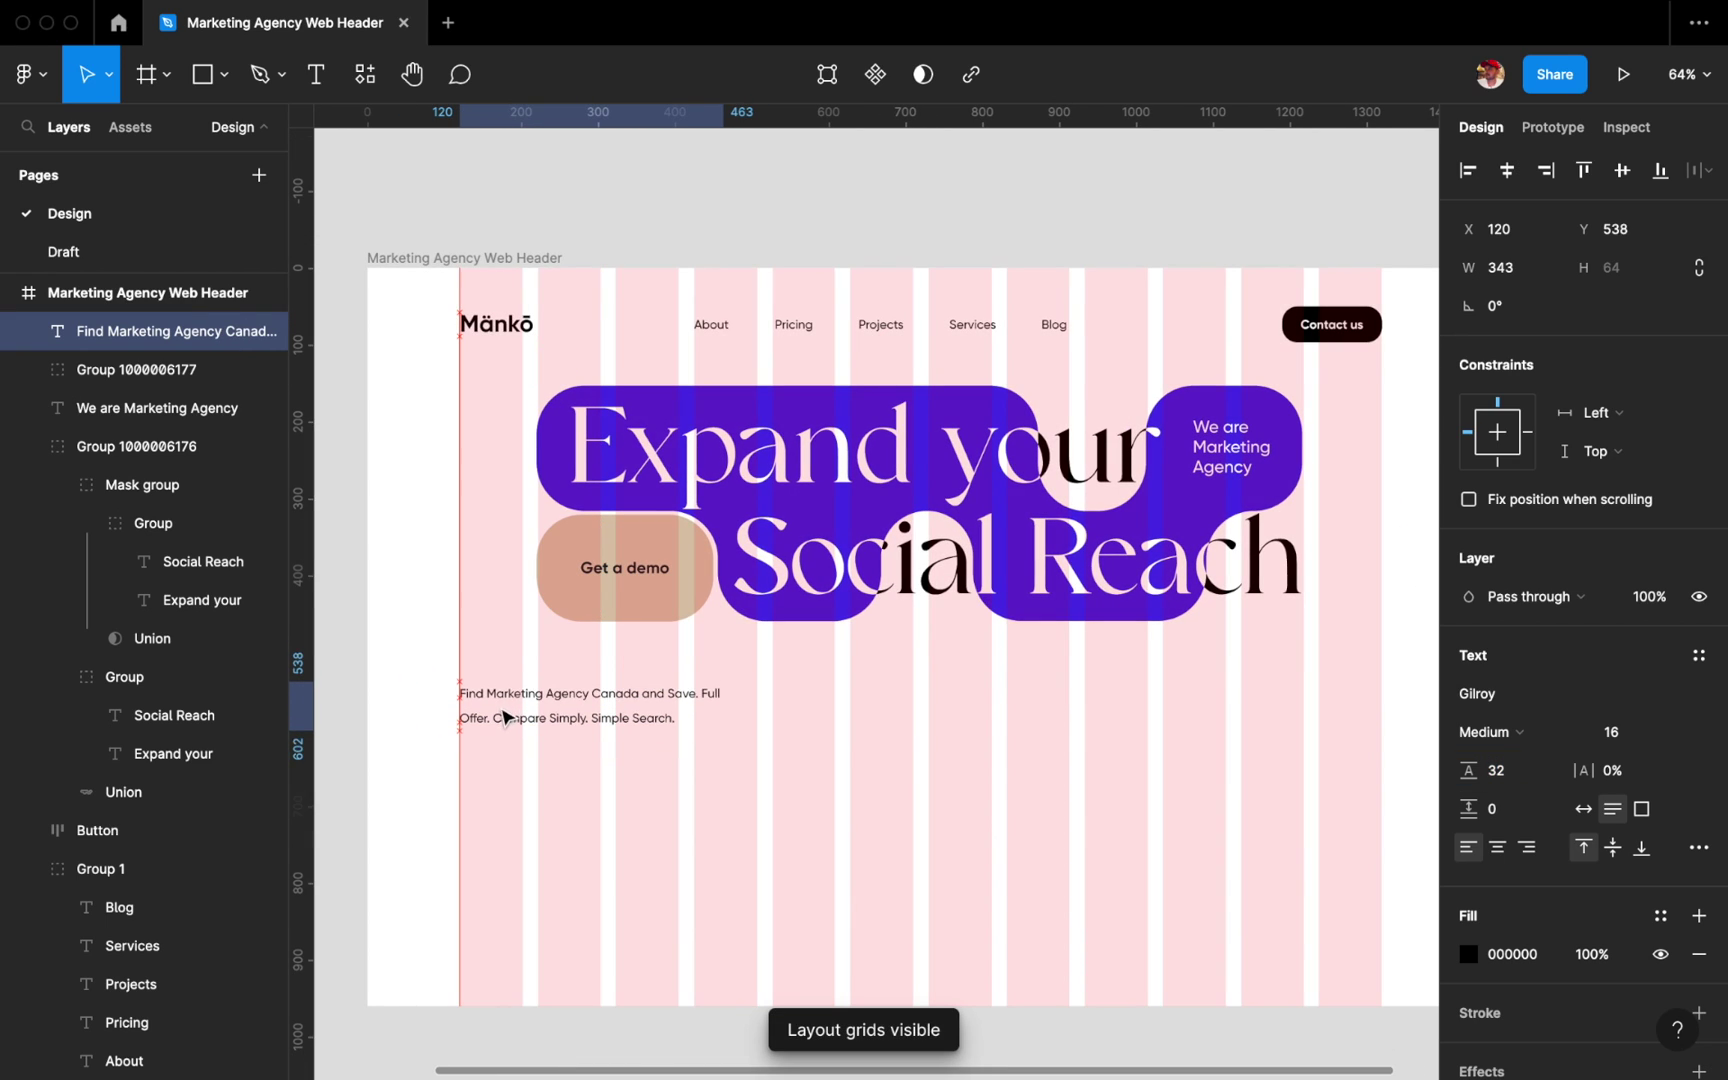
pyautogui.hotkey('ctrl', 'g')
# Move a copy of the 'Expand your' text below the headline.
pyautogui.hscroll(1, 480, 700)
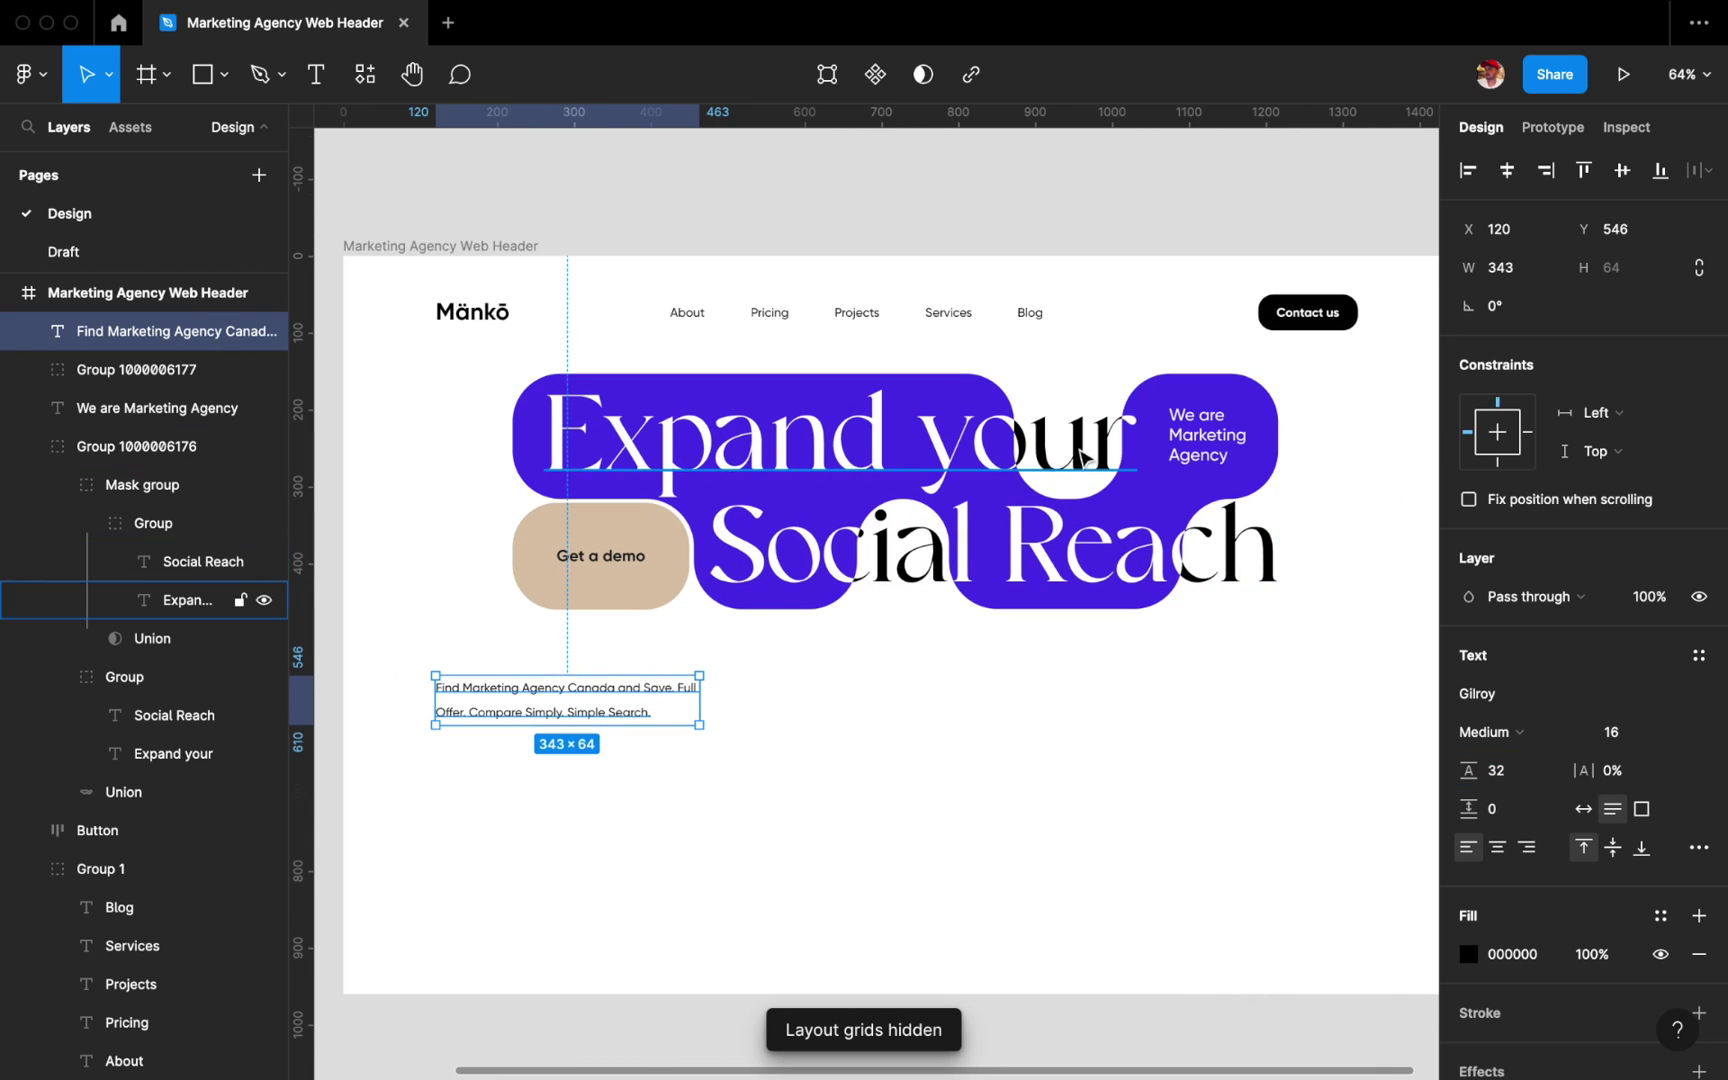
pyautogui.click(202, 600)
pyautogui.moveTo(1004, 451); pyautogui.dragTo(1069, 745)
# Colour the copied text black and retype it as '24/7'.
pyautogui.scroll(-2, 1069, 745)
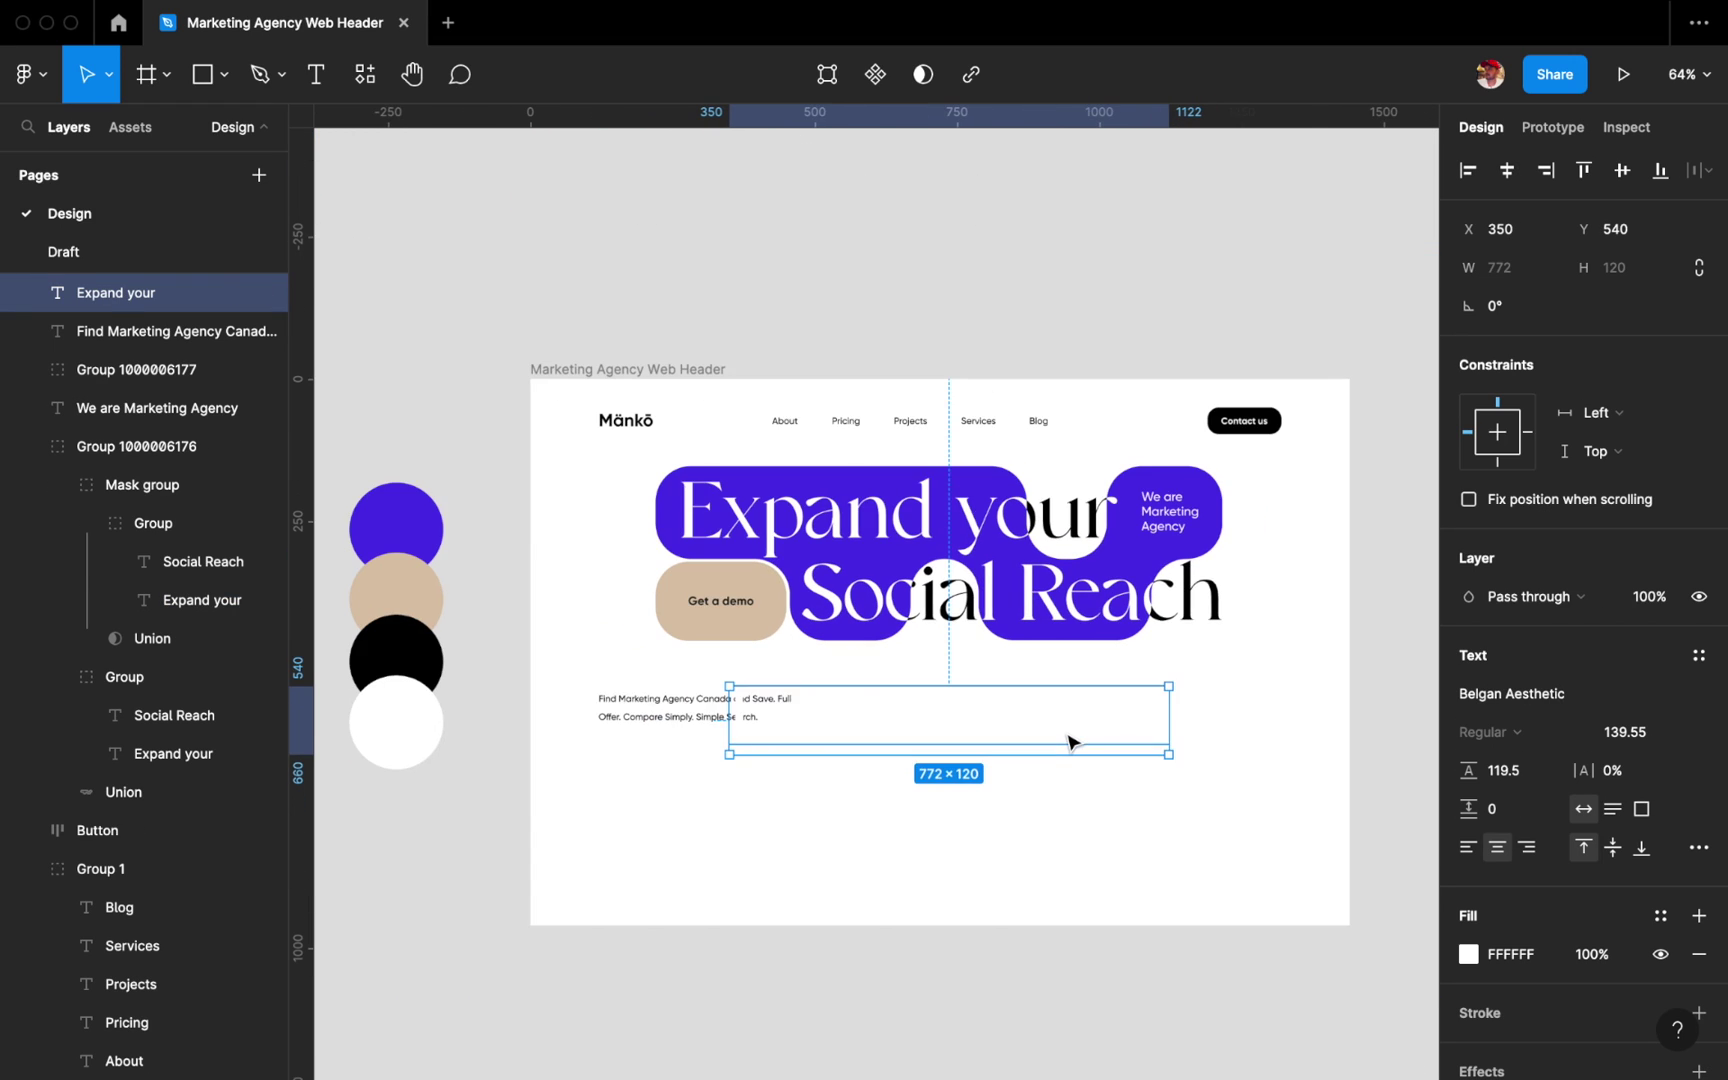
pyautogui.press('i')
pyautogui.click(445, 655)
pyautogui.scroll(2, 1135, 715)
pyautogui.press('Return')
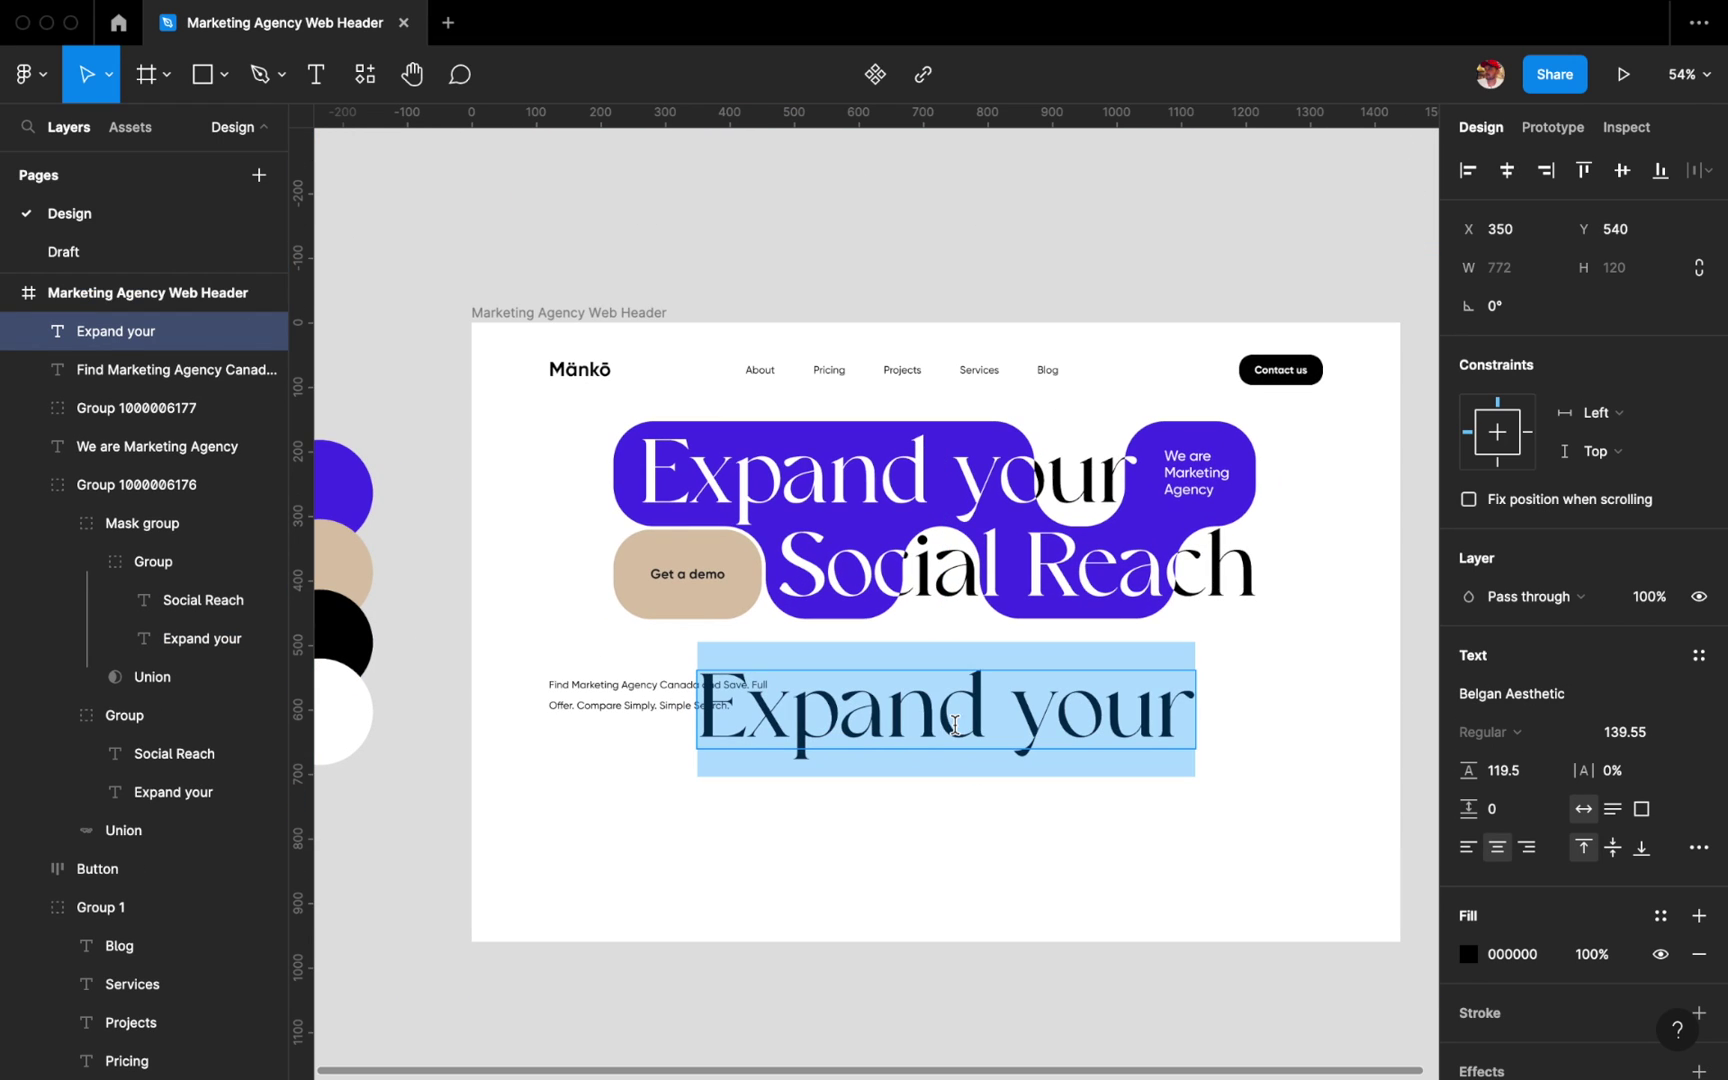
pyautogui.write('24/7')
pyautogui.press('Escape')
# Set the 24/7 line height to Auto and shift it further left.
pyautogui.click(1500, 770)
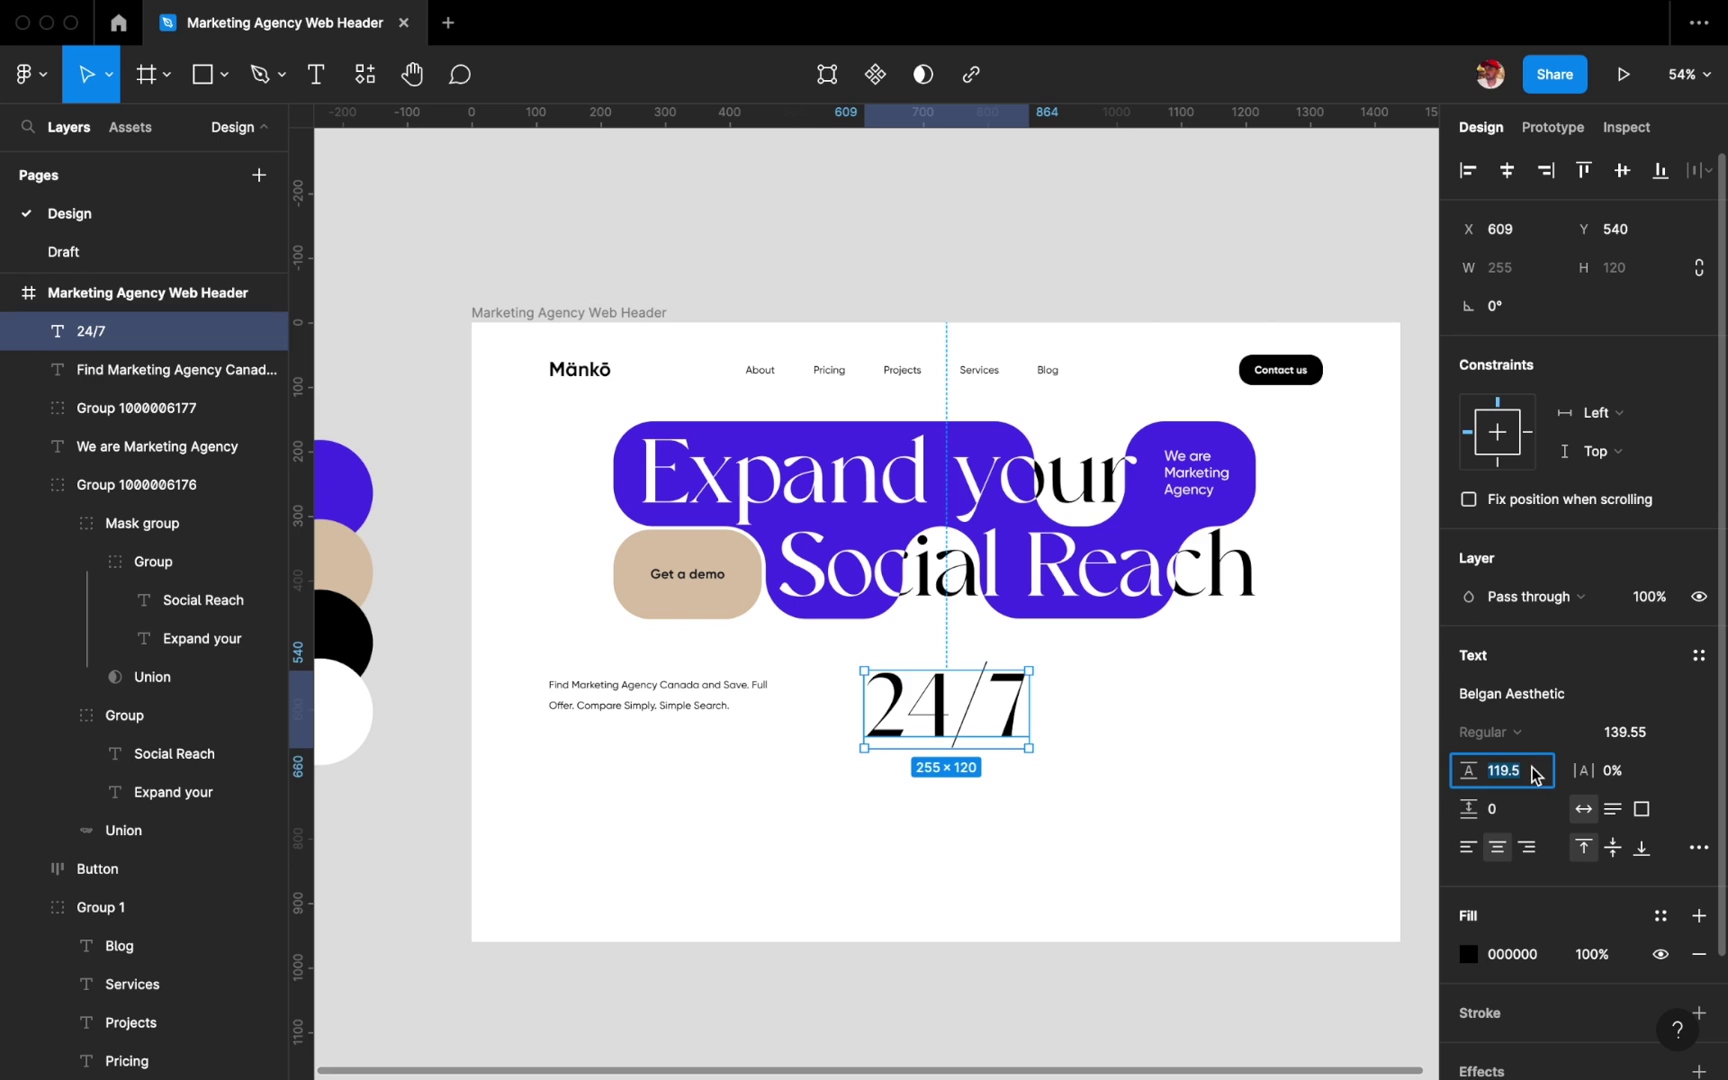
pyautogui.write('auto')
pyautogui.press('Return')
pyautogui.press('Return')
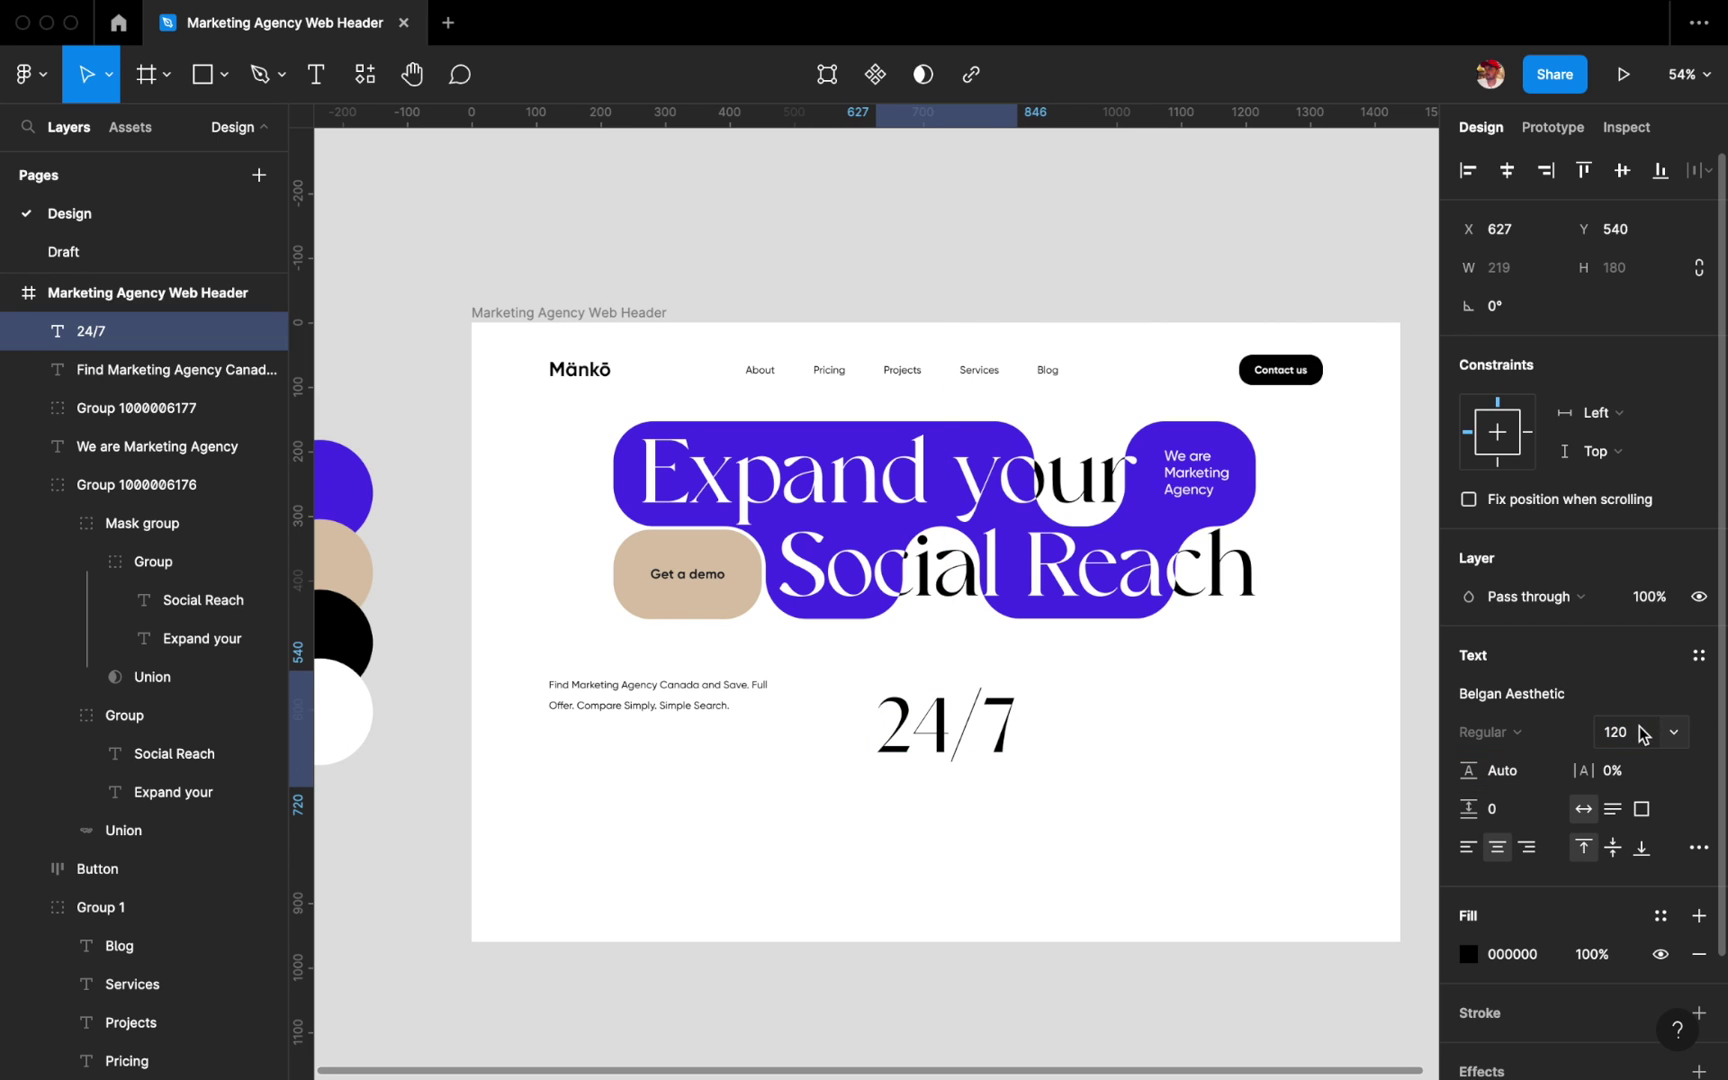
pyautogui.scroll(2, 1024, 738)
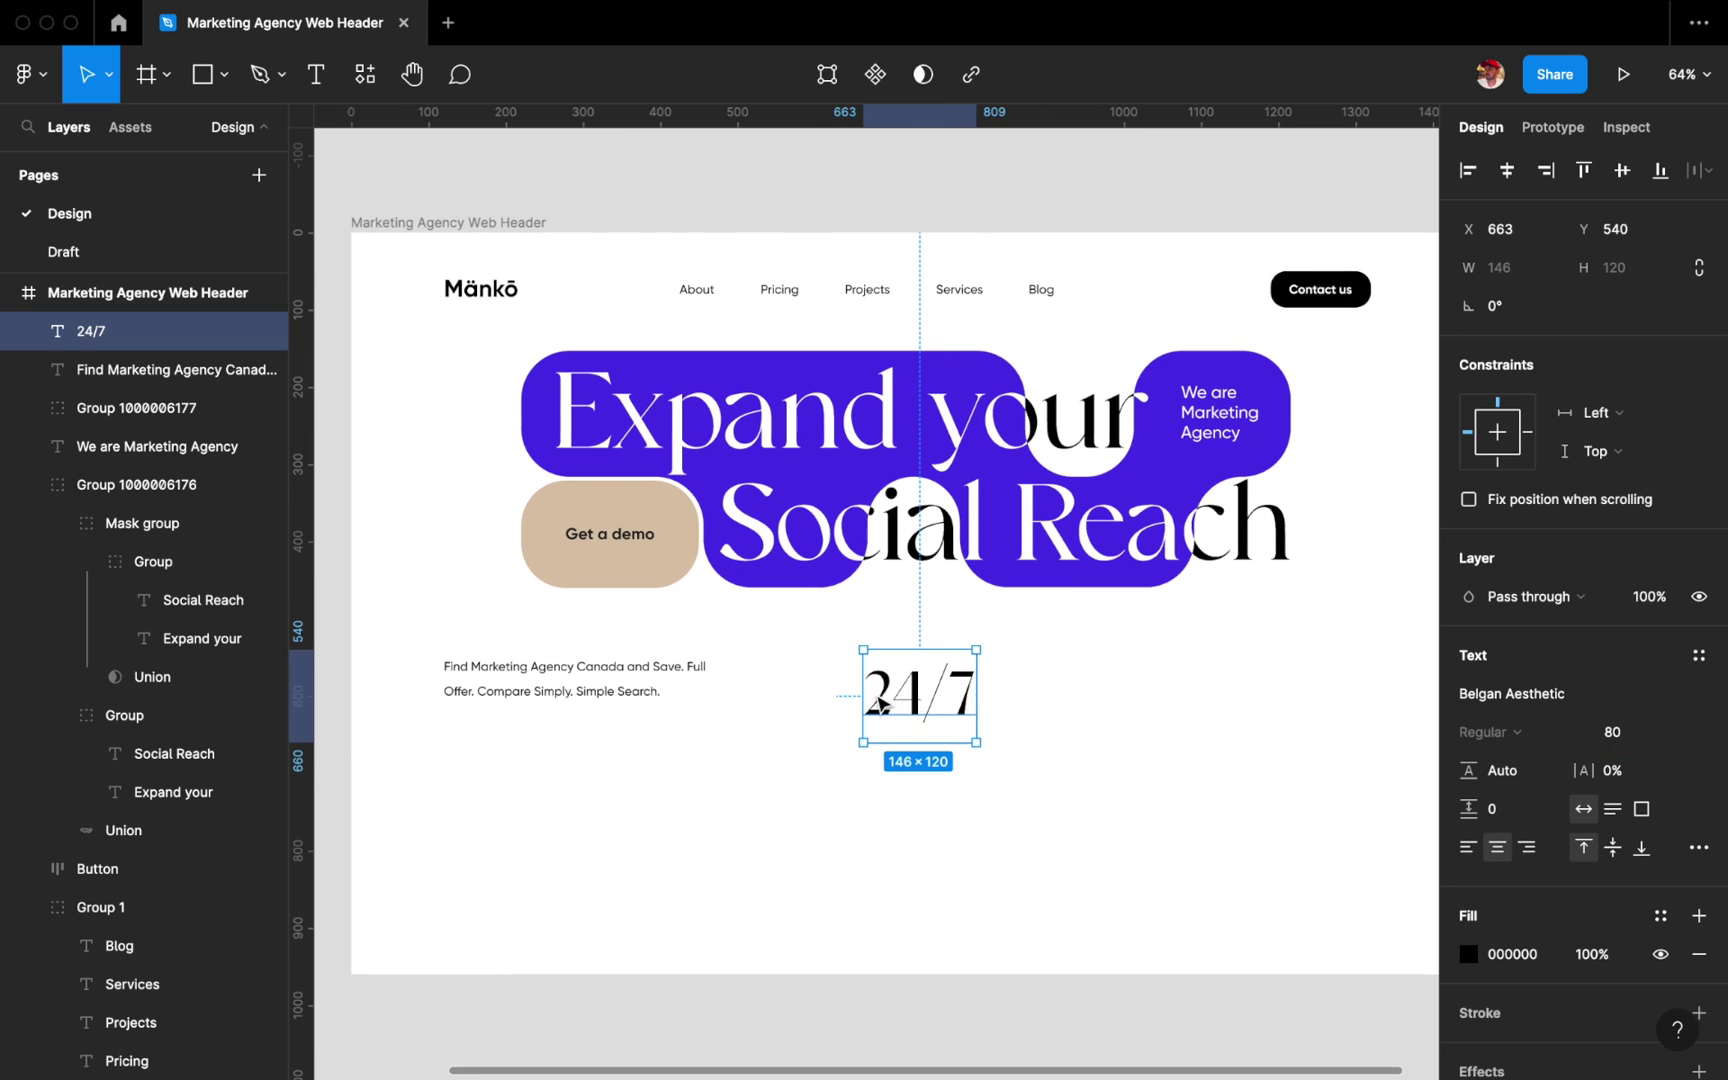
pyautogui.moveTo(878, 705); pyautogui.dragTo(810, 700)
# Duplicate the paragraph beside 24/7 as a 'We are in touch' caption, hug width, line height 22.
pyautogui.click(607, 687)
pyautogui.keyDown('alt'); pyautogui.moveTo(607, 687); pyautogui.dragTo(1058, 688); pyautogui.keyUp('alt')
pyautogui.doubleClick(1063, 680)
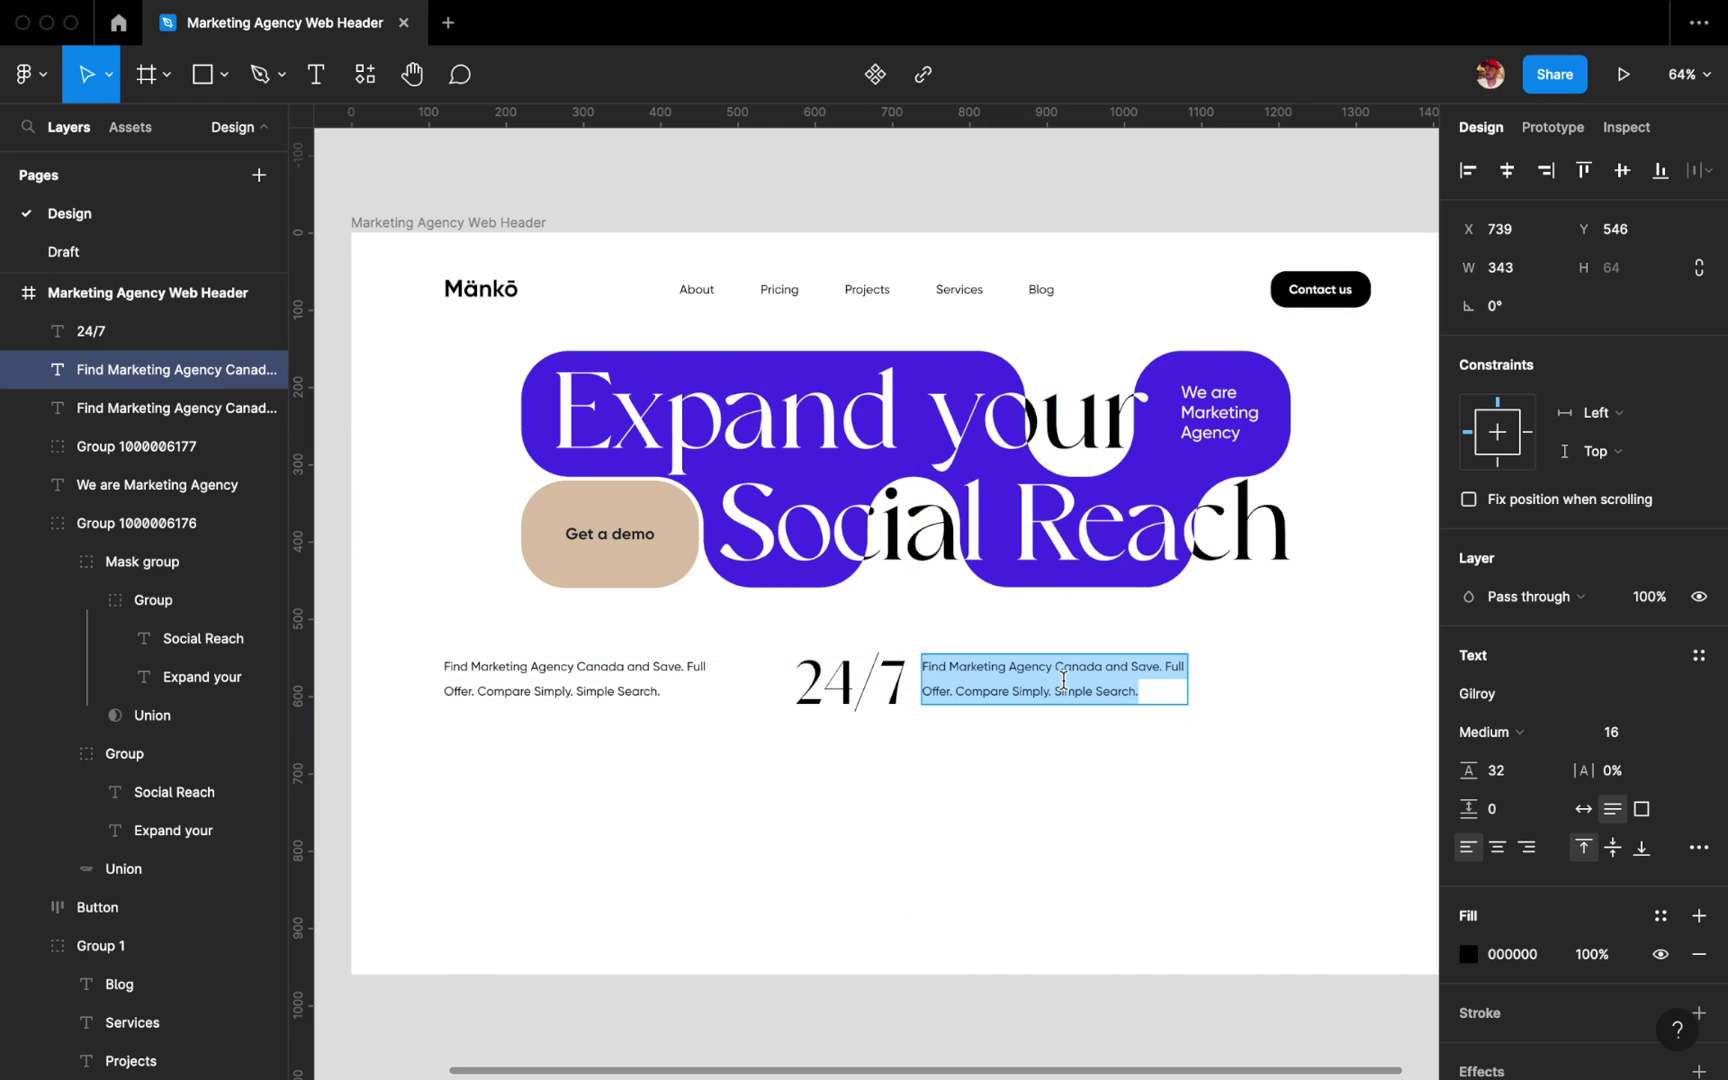
pyautogui.write('We are in')
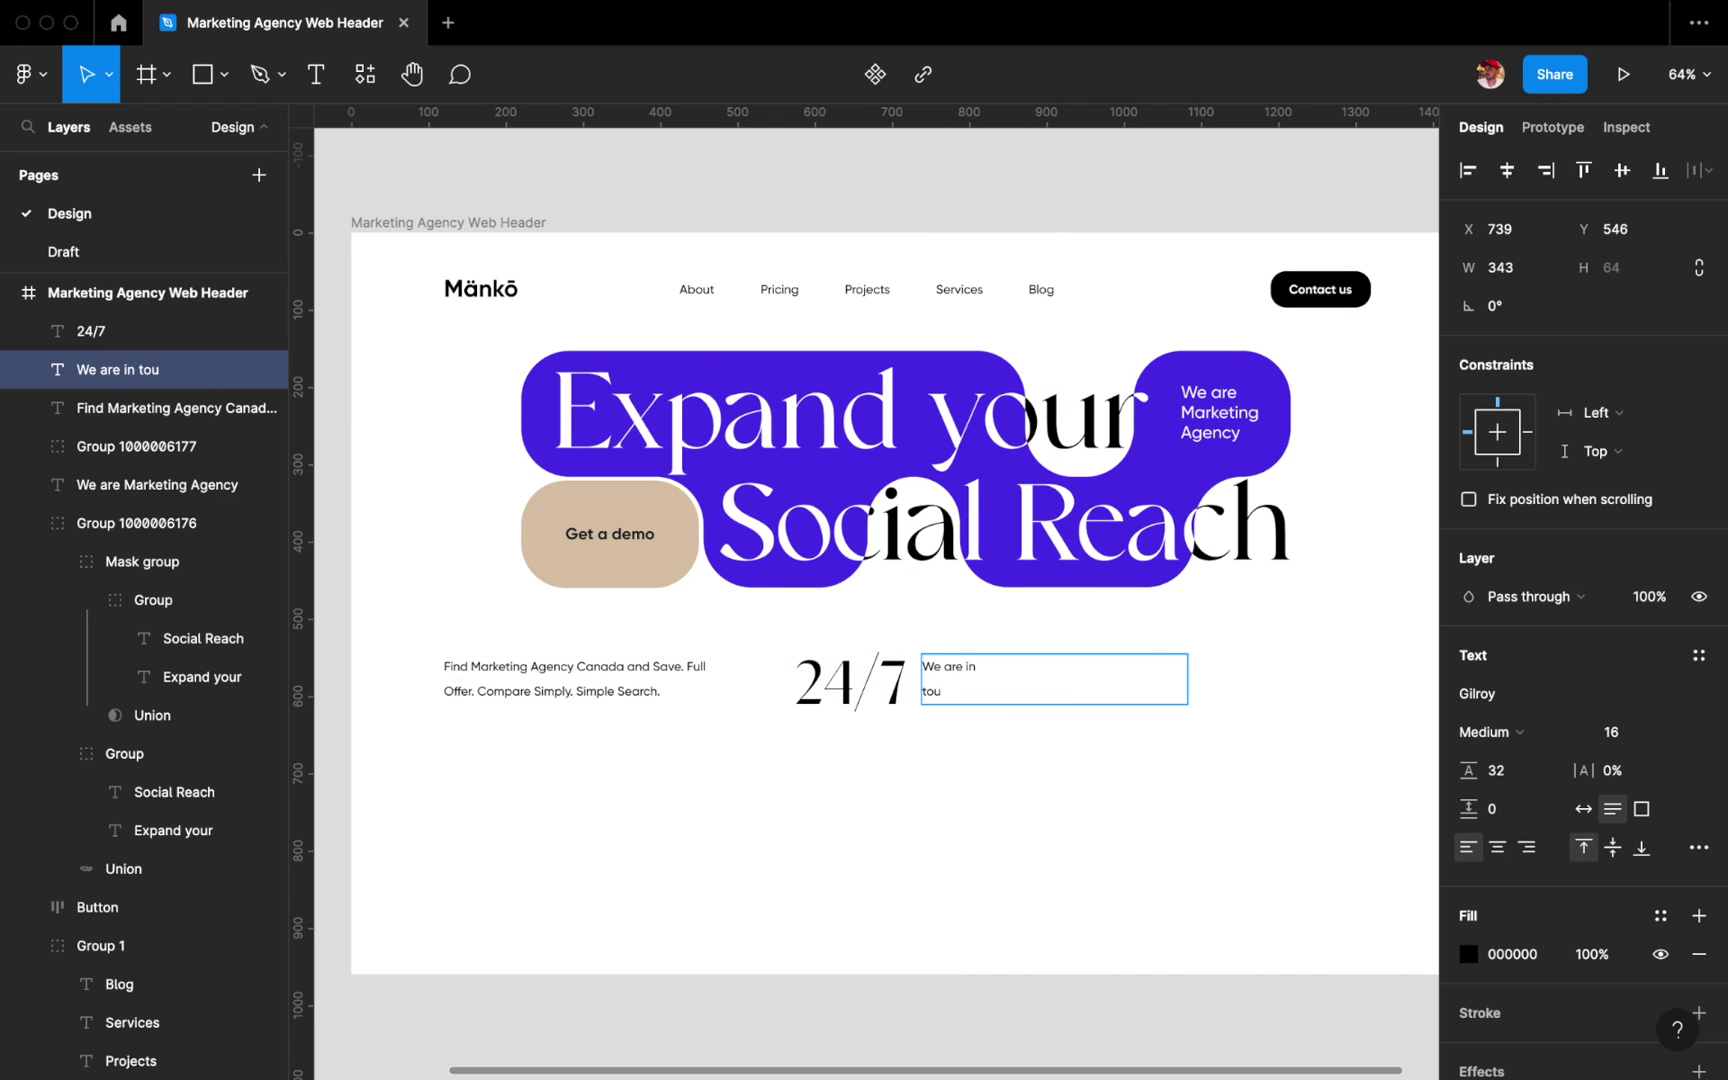
pyautogui.press('Escape')
pyautogui.click(1583, 808)
pyautogui.click(1505, 769)
pyautogui.write('22')
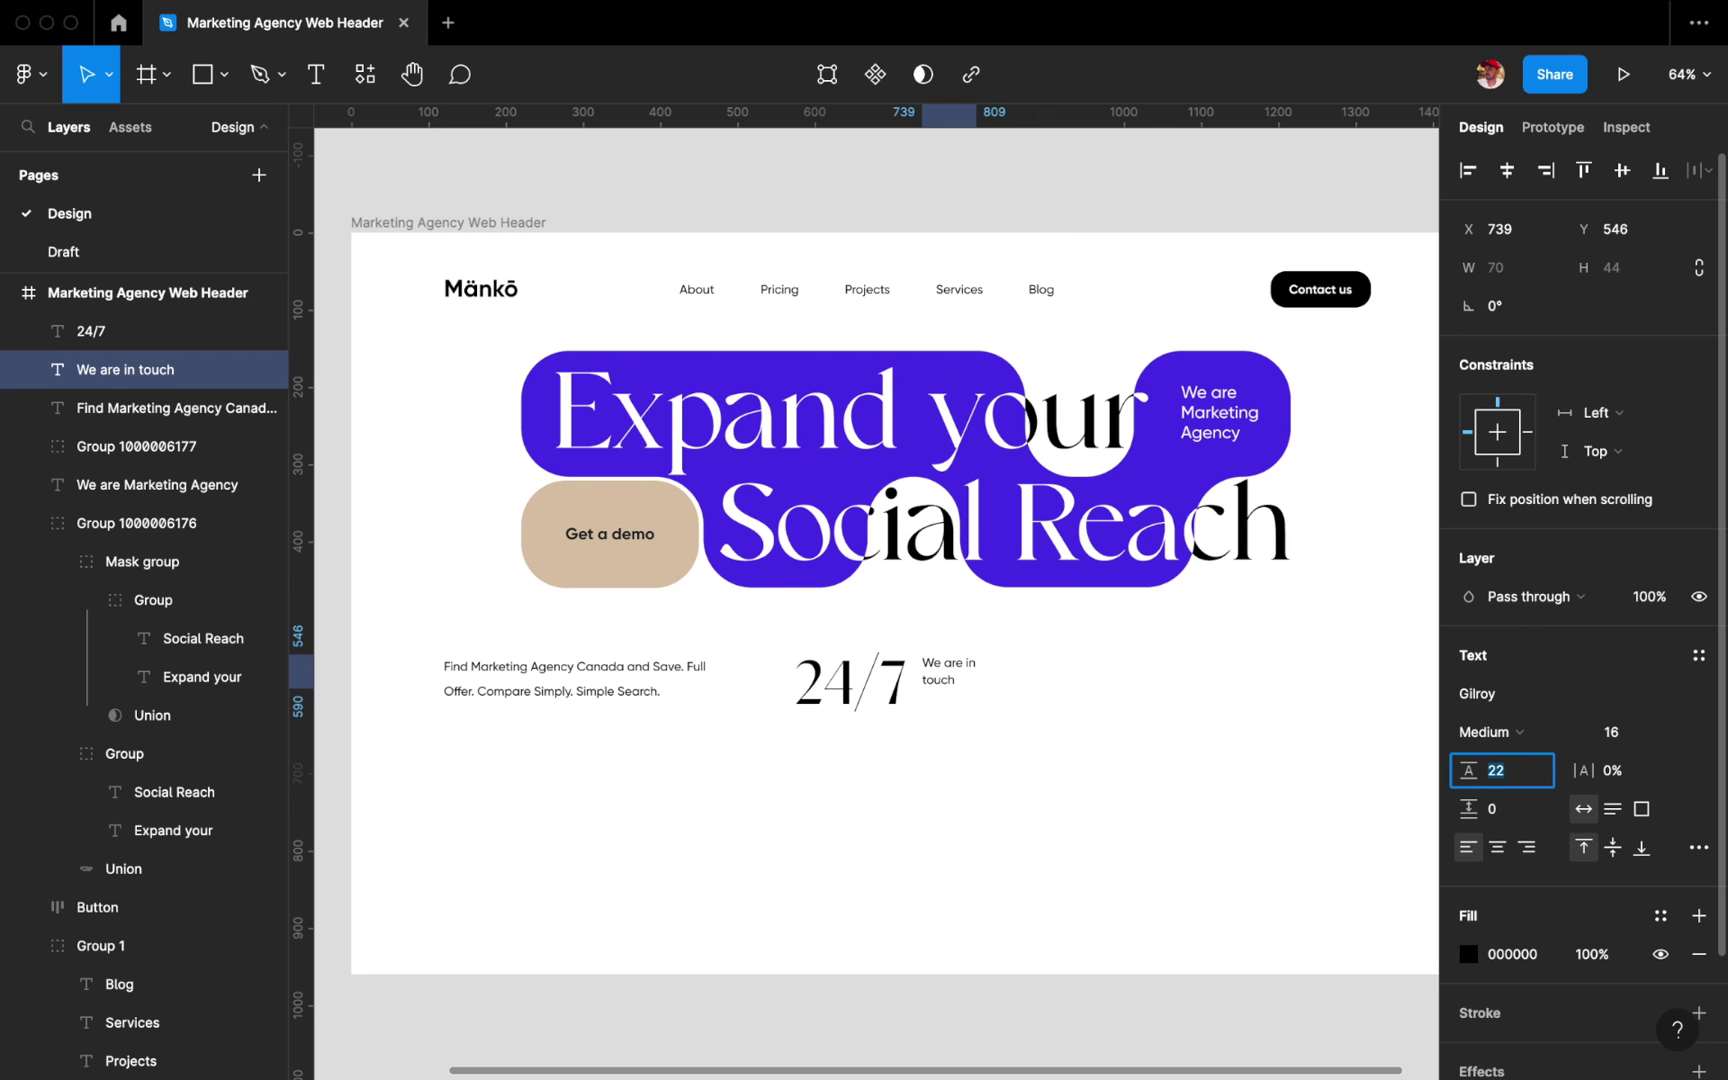
# Set the 24/7 font size to 60.
pyautogui.scroll(3, 965, 720)
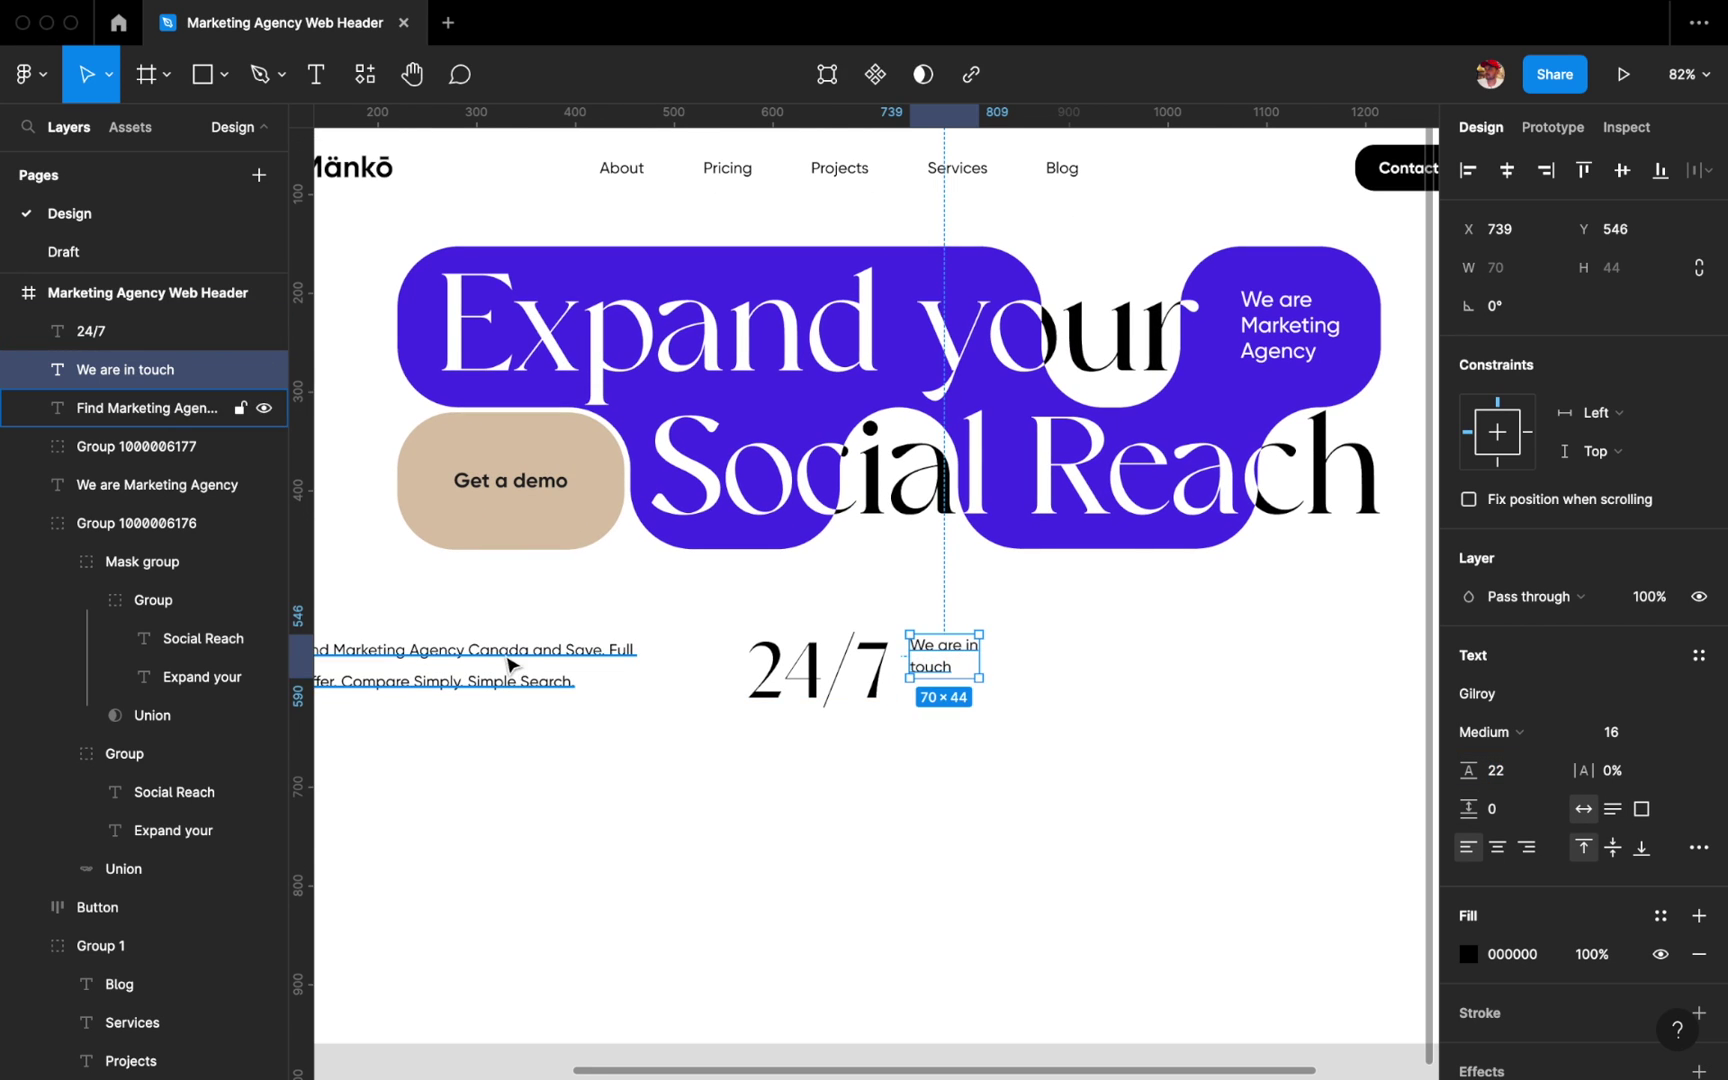
pyautogui.keyDown('shift'); pyautogui.click(470, 665); pyautogui.keyUp('shift')
pyautogui.click(926, 798)
pyautogui.click(818, 665)
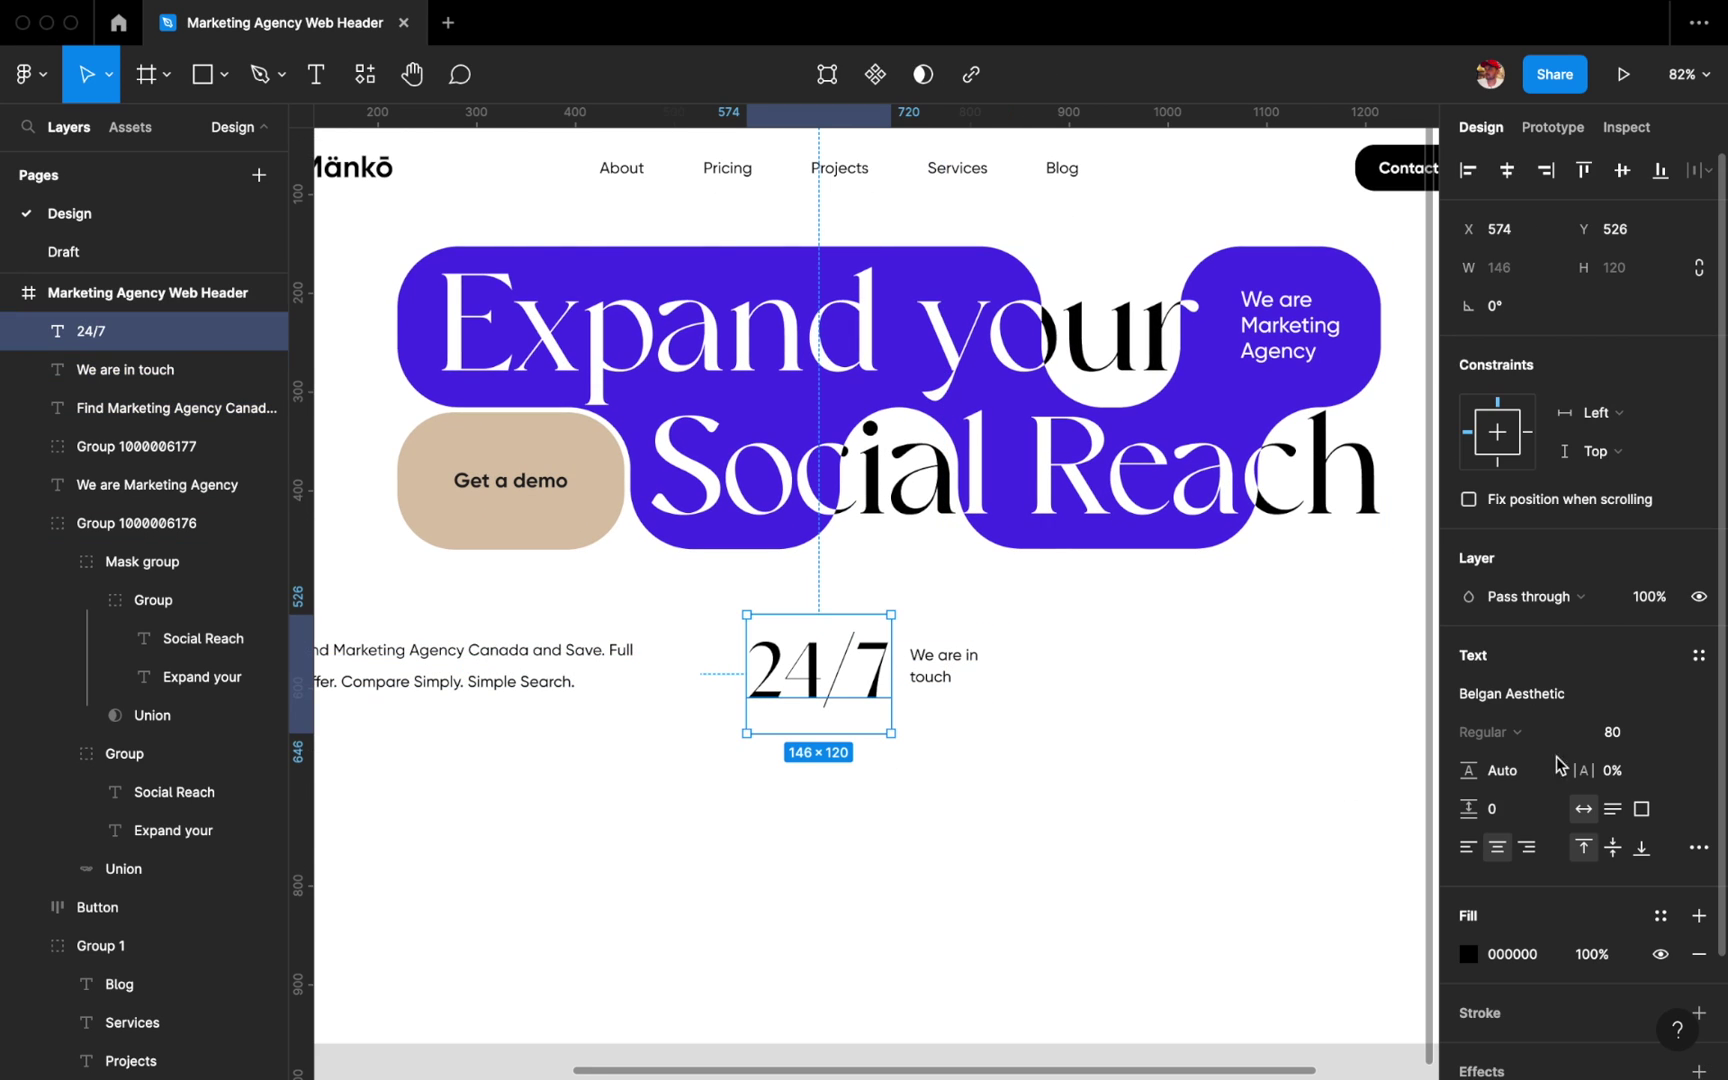
pyautogui.click(1626, 732)
pyautogui.write('60')
pyautogui.press('Return')
# Line 24/7 up beside the caption and group the two.
pyautogui.scroll(3, 830, 660)
pyautogui.moveTo(910, 666); pyautogui.dragTo(930, 678)
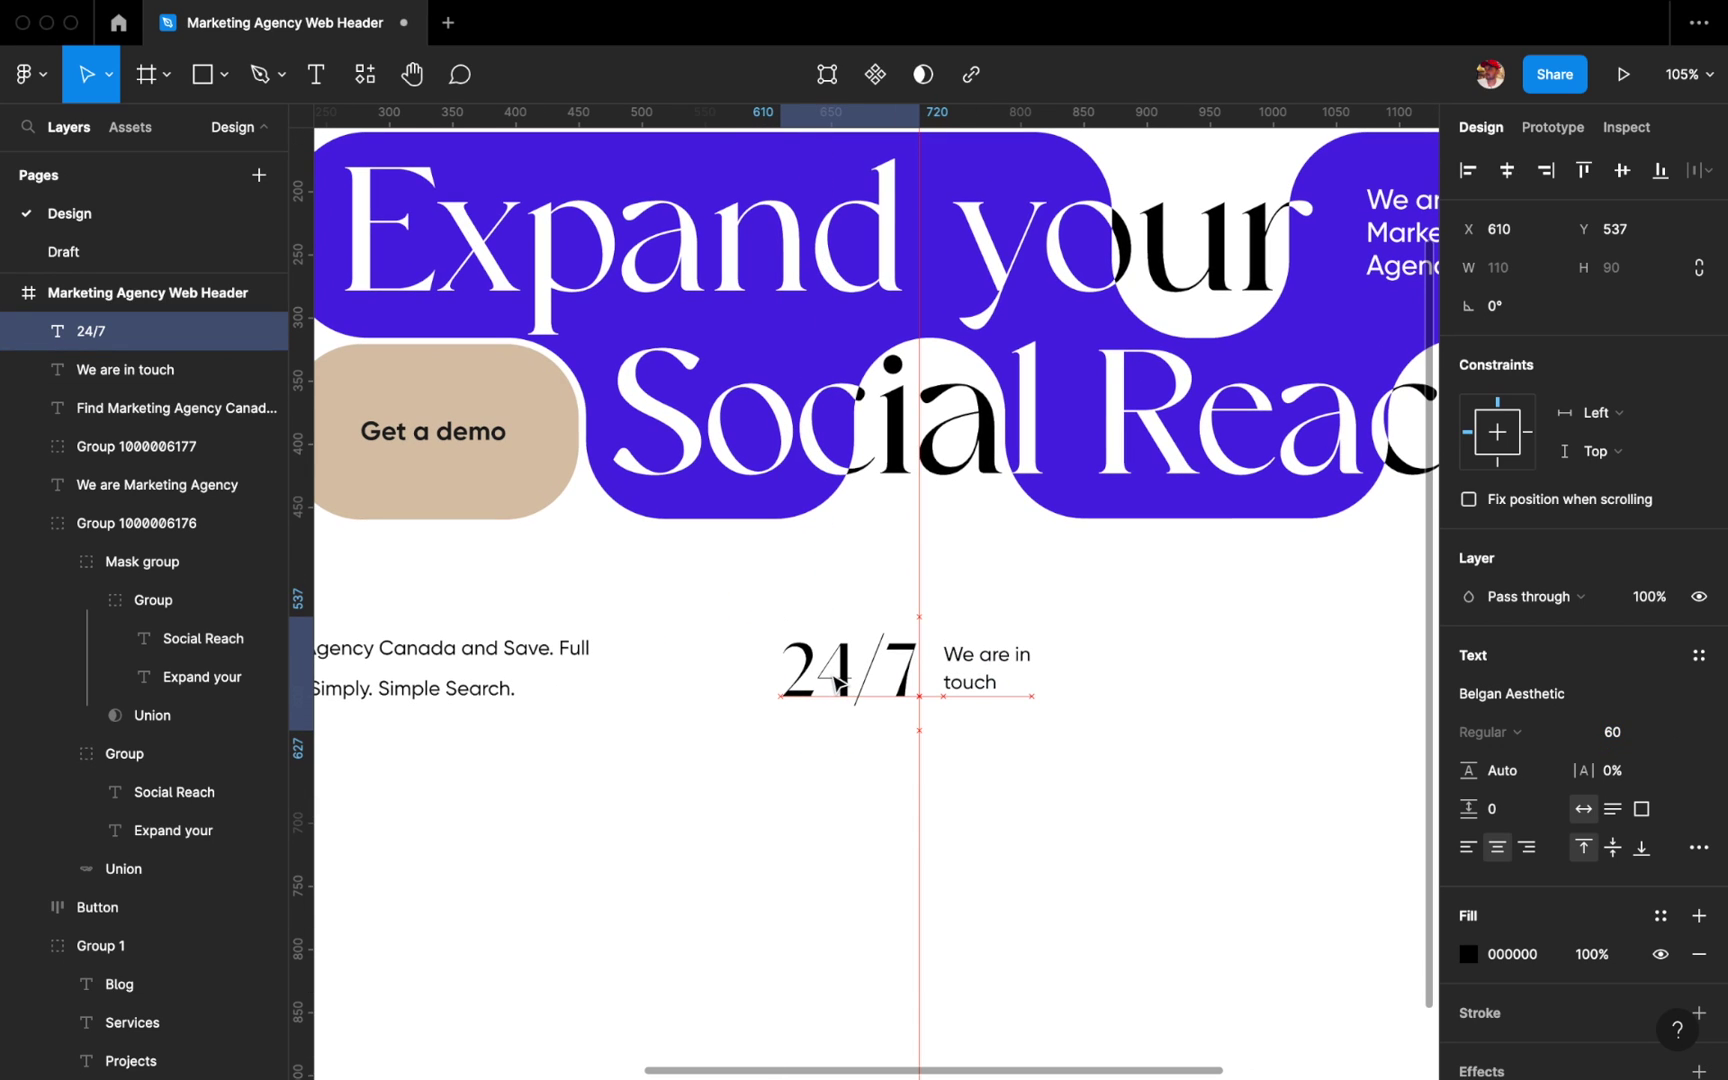
pyautogui.keyDown('shift'); pyautogui.click(950, 675); pyautogui.keyUp('shift')
pyautogui.hotkey('ctrl', 'g')
# Paste a star icon to the right of 24/7.
pyautogui.hotkey('shift', '1')
pyautogui.click(740, 787)
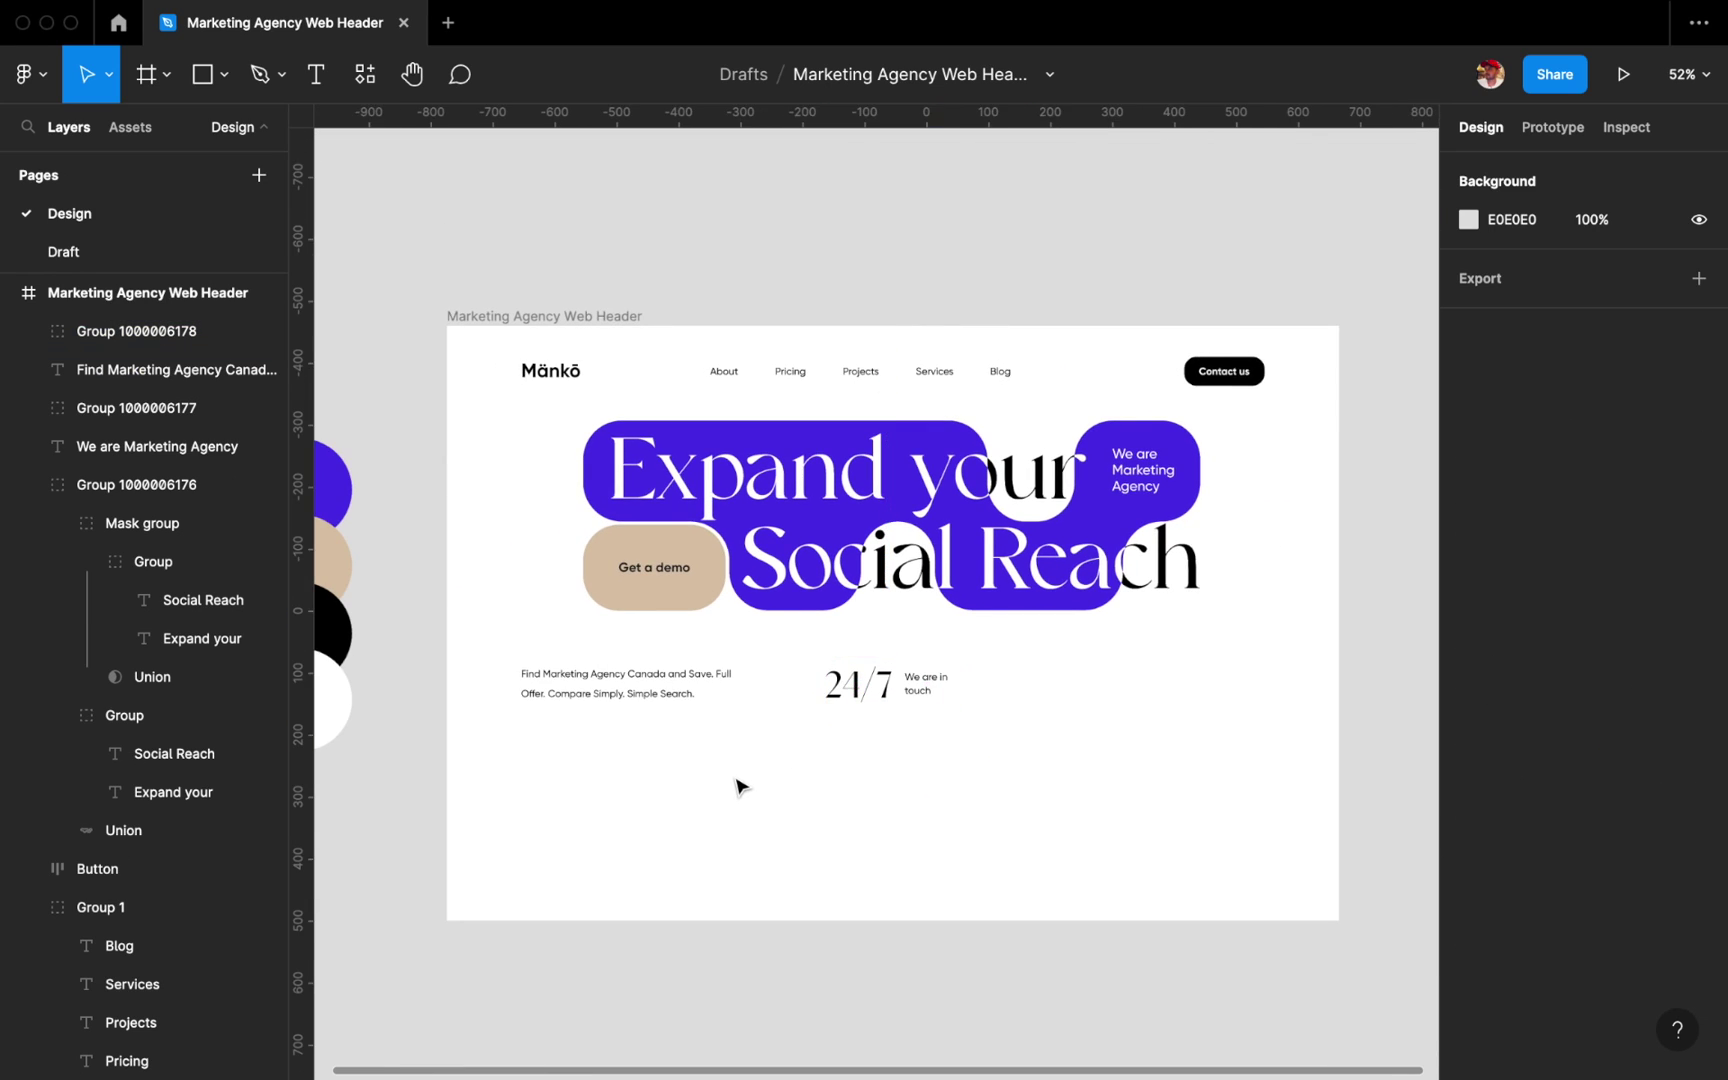
pyautogui.scroll(5, 698, 771)
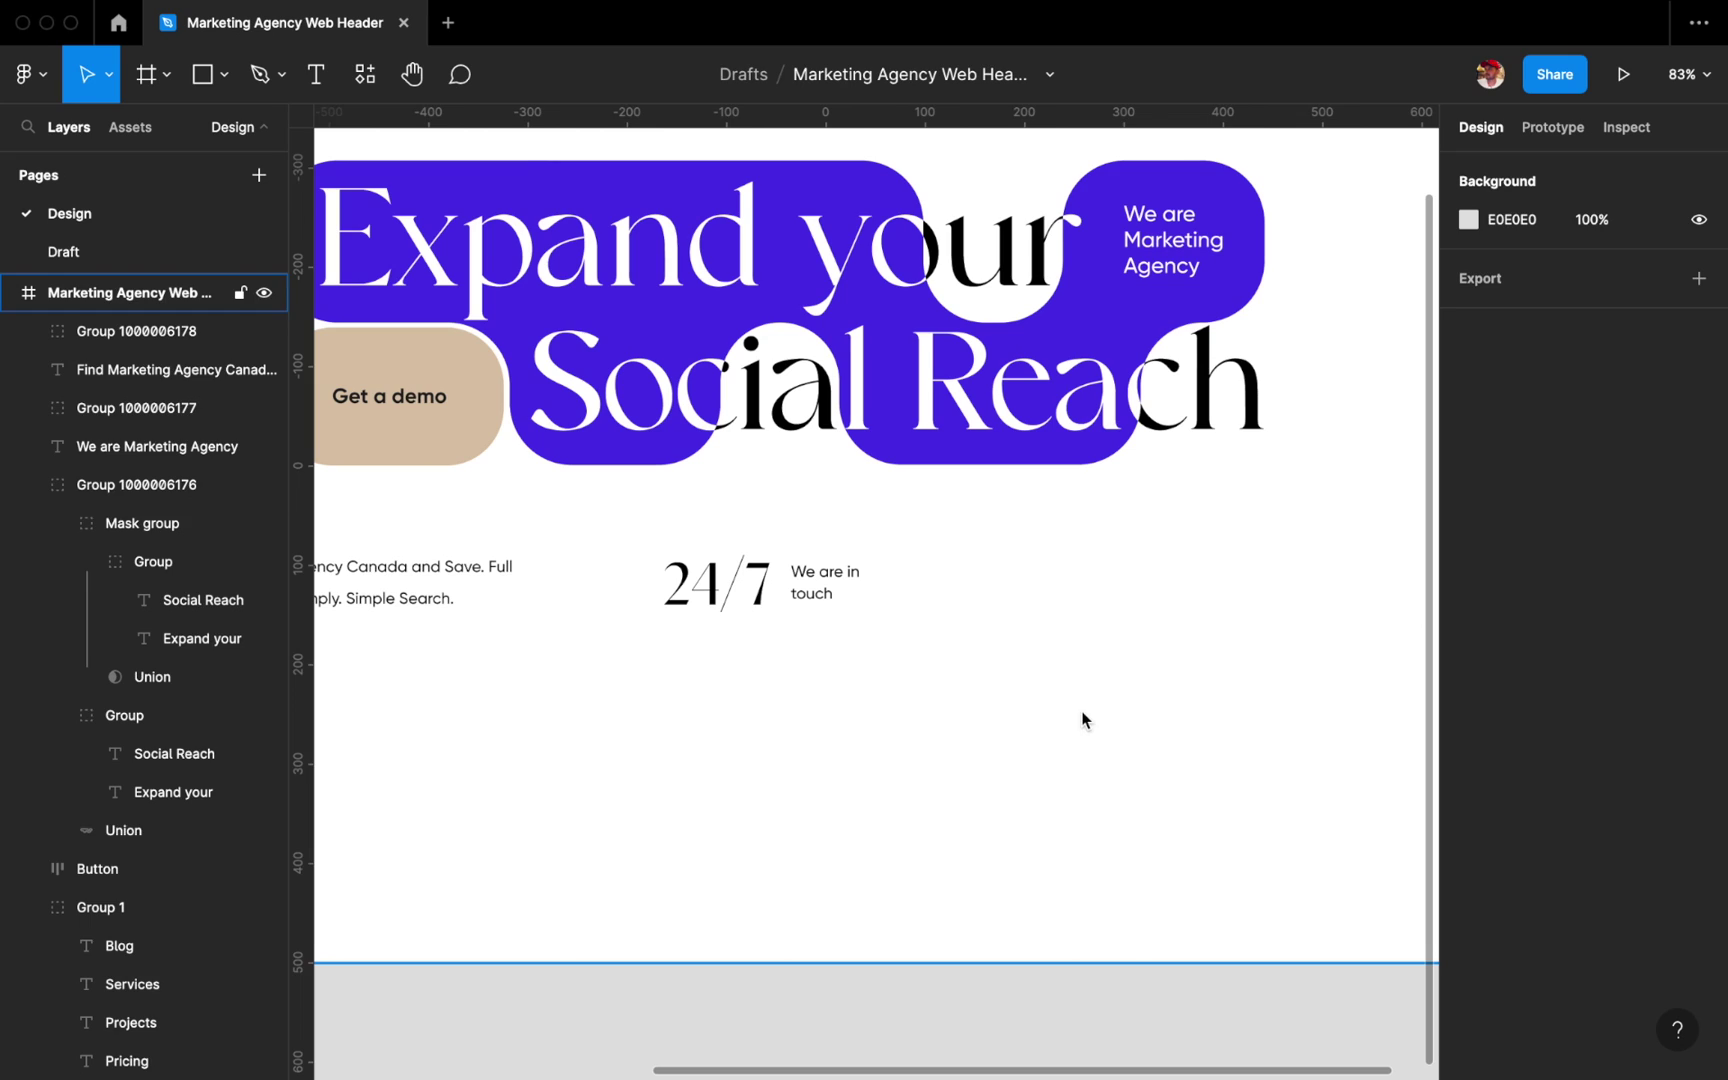
pyautogui.hotkey('ctrl', 'v')
pyautogui.moveTo(876, 604); pyautogui.dragTo(1143, 582)
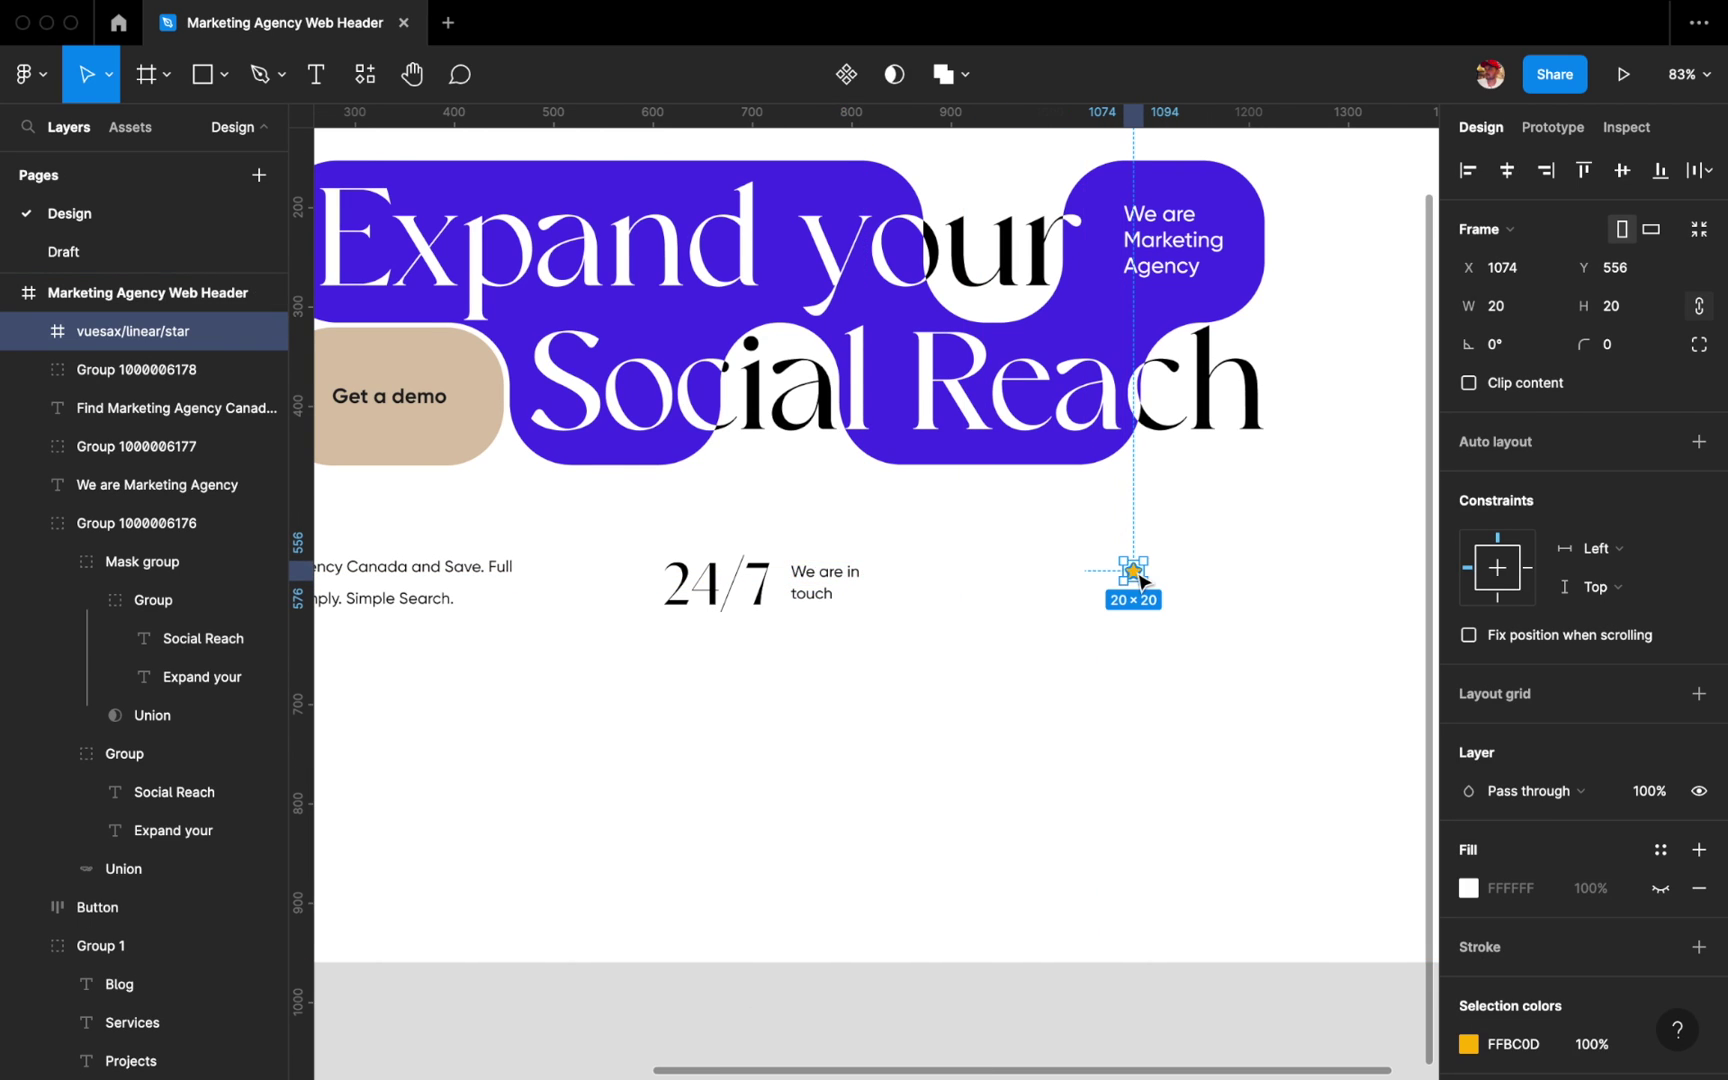
# Duplicate the star into an evenly spaced row of five.
pyautogui.scroll(2, 1143, 582)
pyautogui.hotkey('ctrl', 'd')
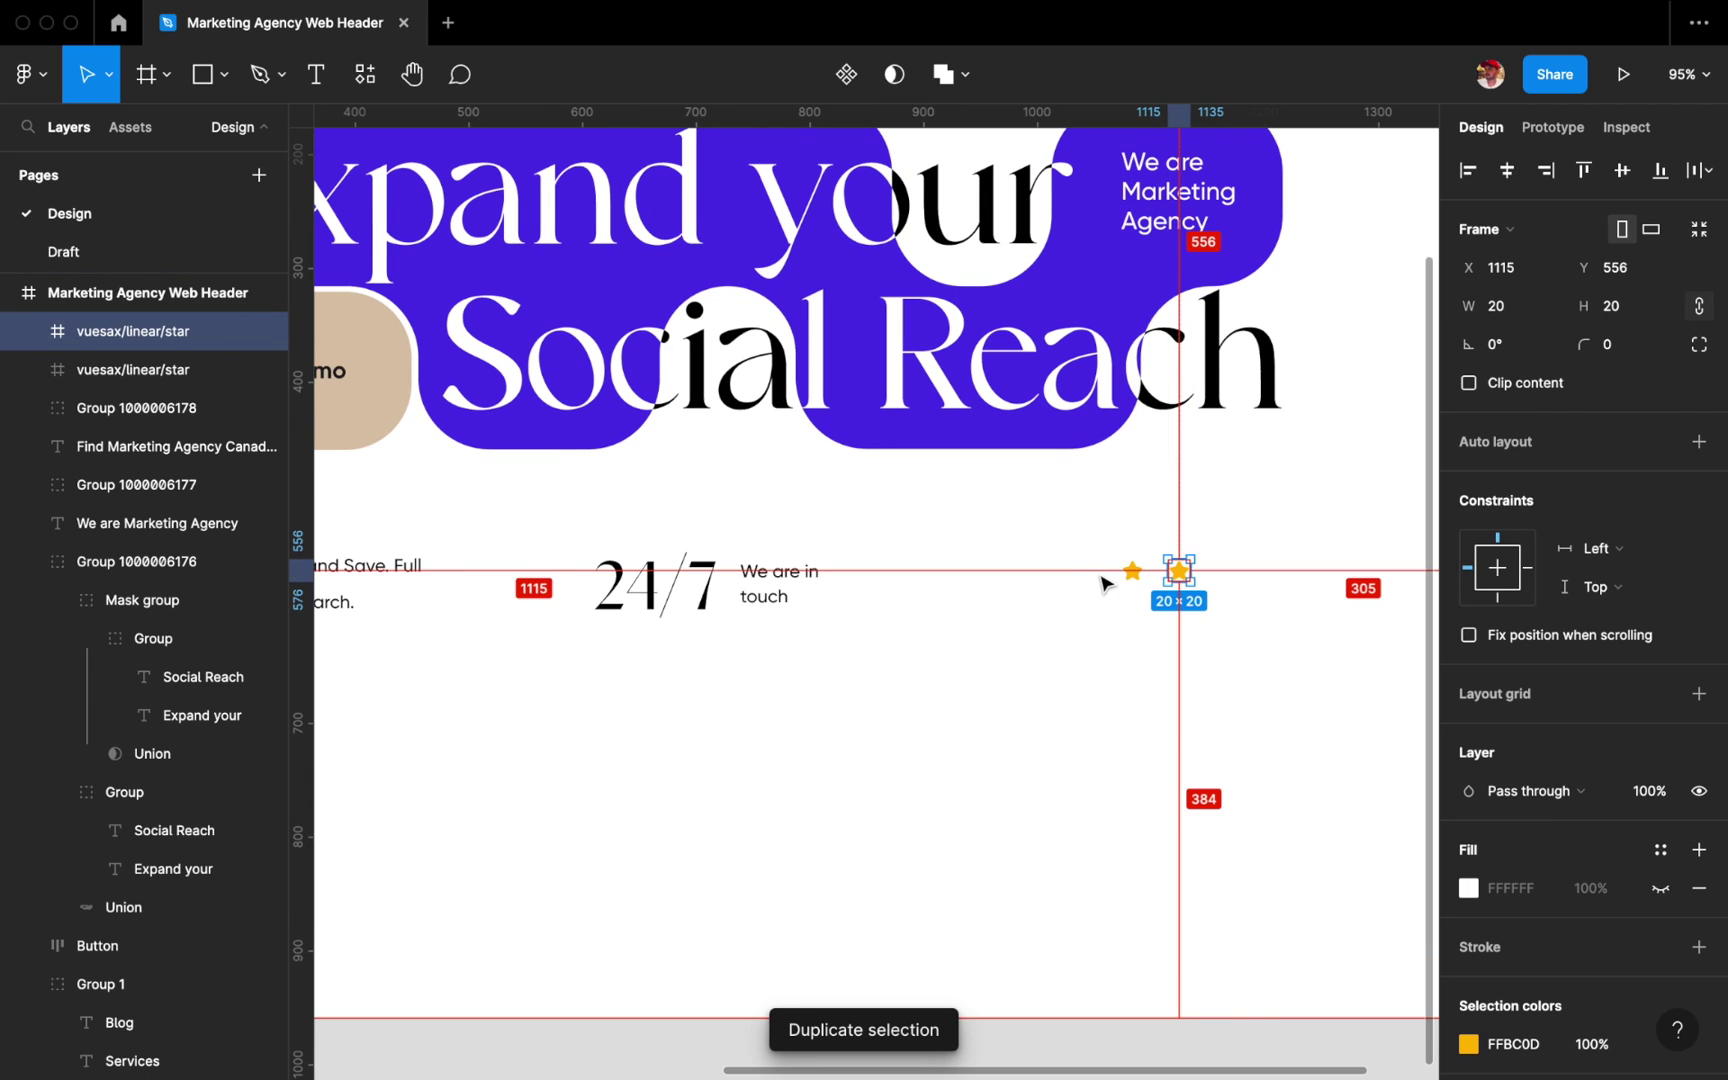
pyautogui.hotkey('ctrl', 'd')
pyautogui.hotkey('ctrl', 'd')
pyautogui.hotkey('ctrl', 'd')
pyautogui.moveTo(1128, 581); pyautogui.dragTo(1282, 586)
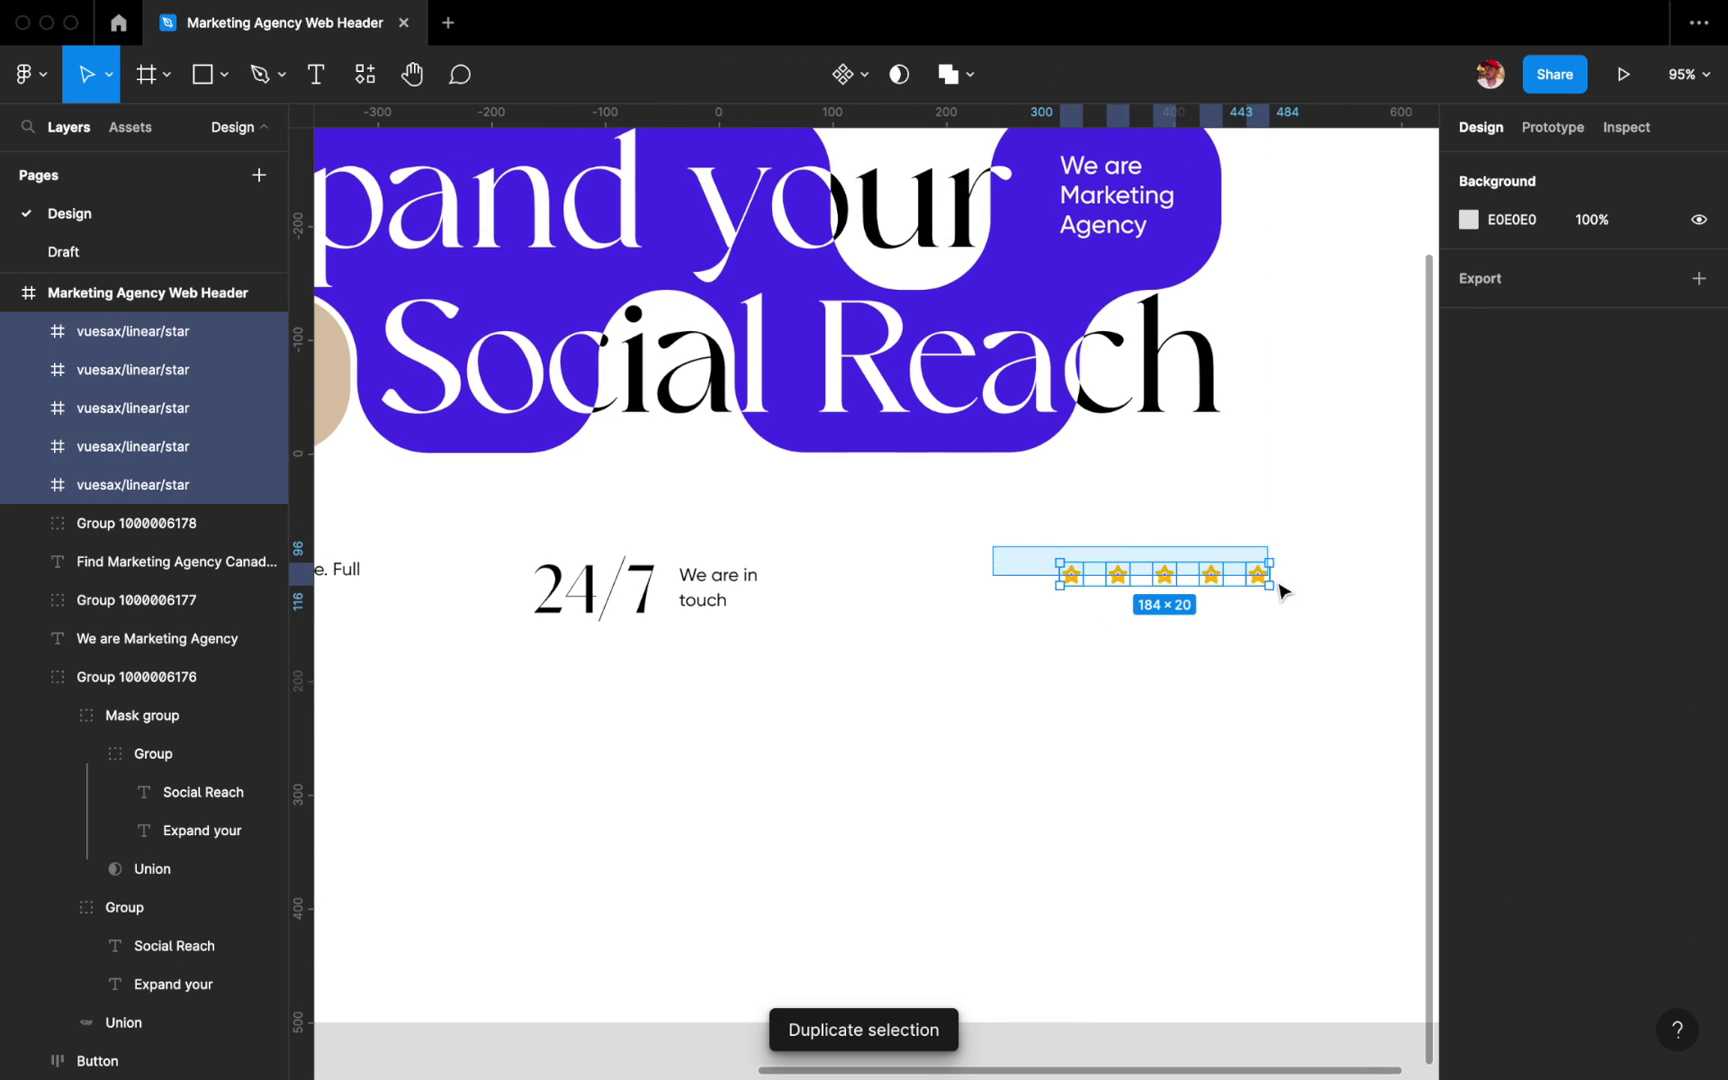
pyautogui.click(1510, 421)
pyautogui.click(1200, 640)
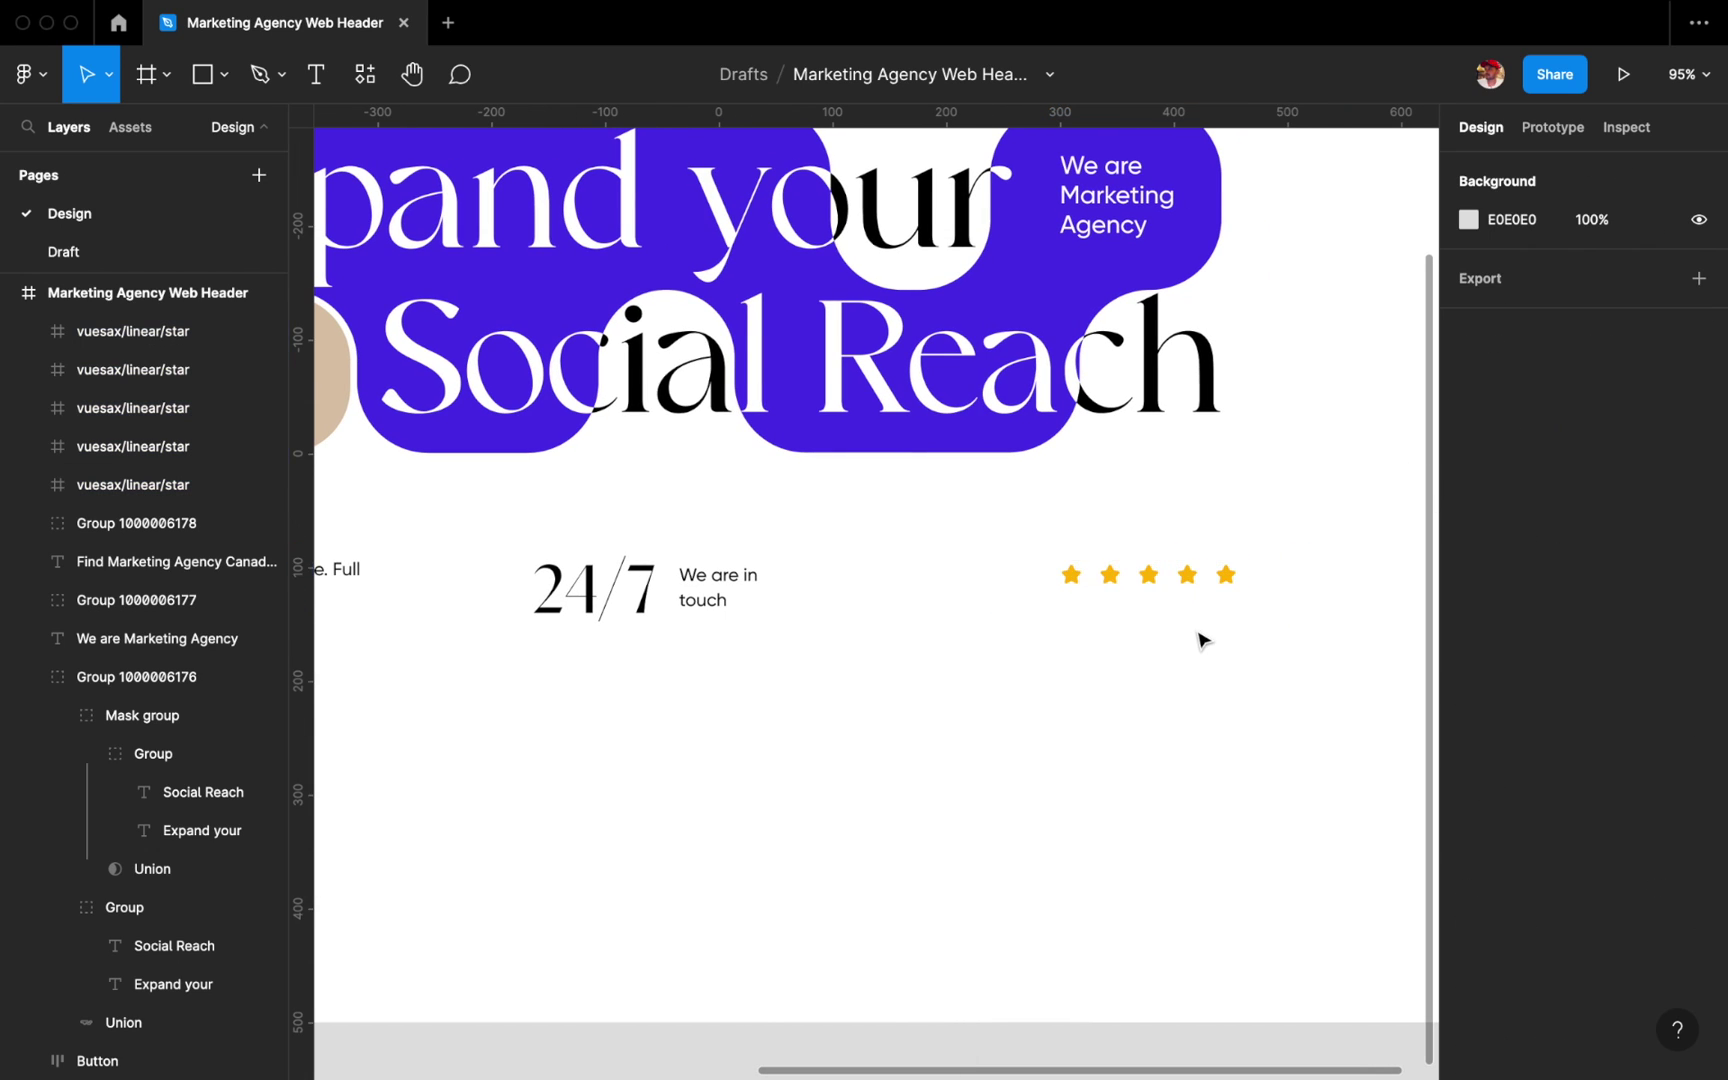
# Grey out the last star's vector with E1E1E1 fill and duplicate the caption below the stars.
pyautogui.scroll(3, 1238, 551)
pyautogui.keyDown('super'); pyautogui.click(1238, 548); pyautogui.keyUp('super')
pyautogui.click(1468, 655)
pyautogui.click(1180, 545)
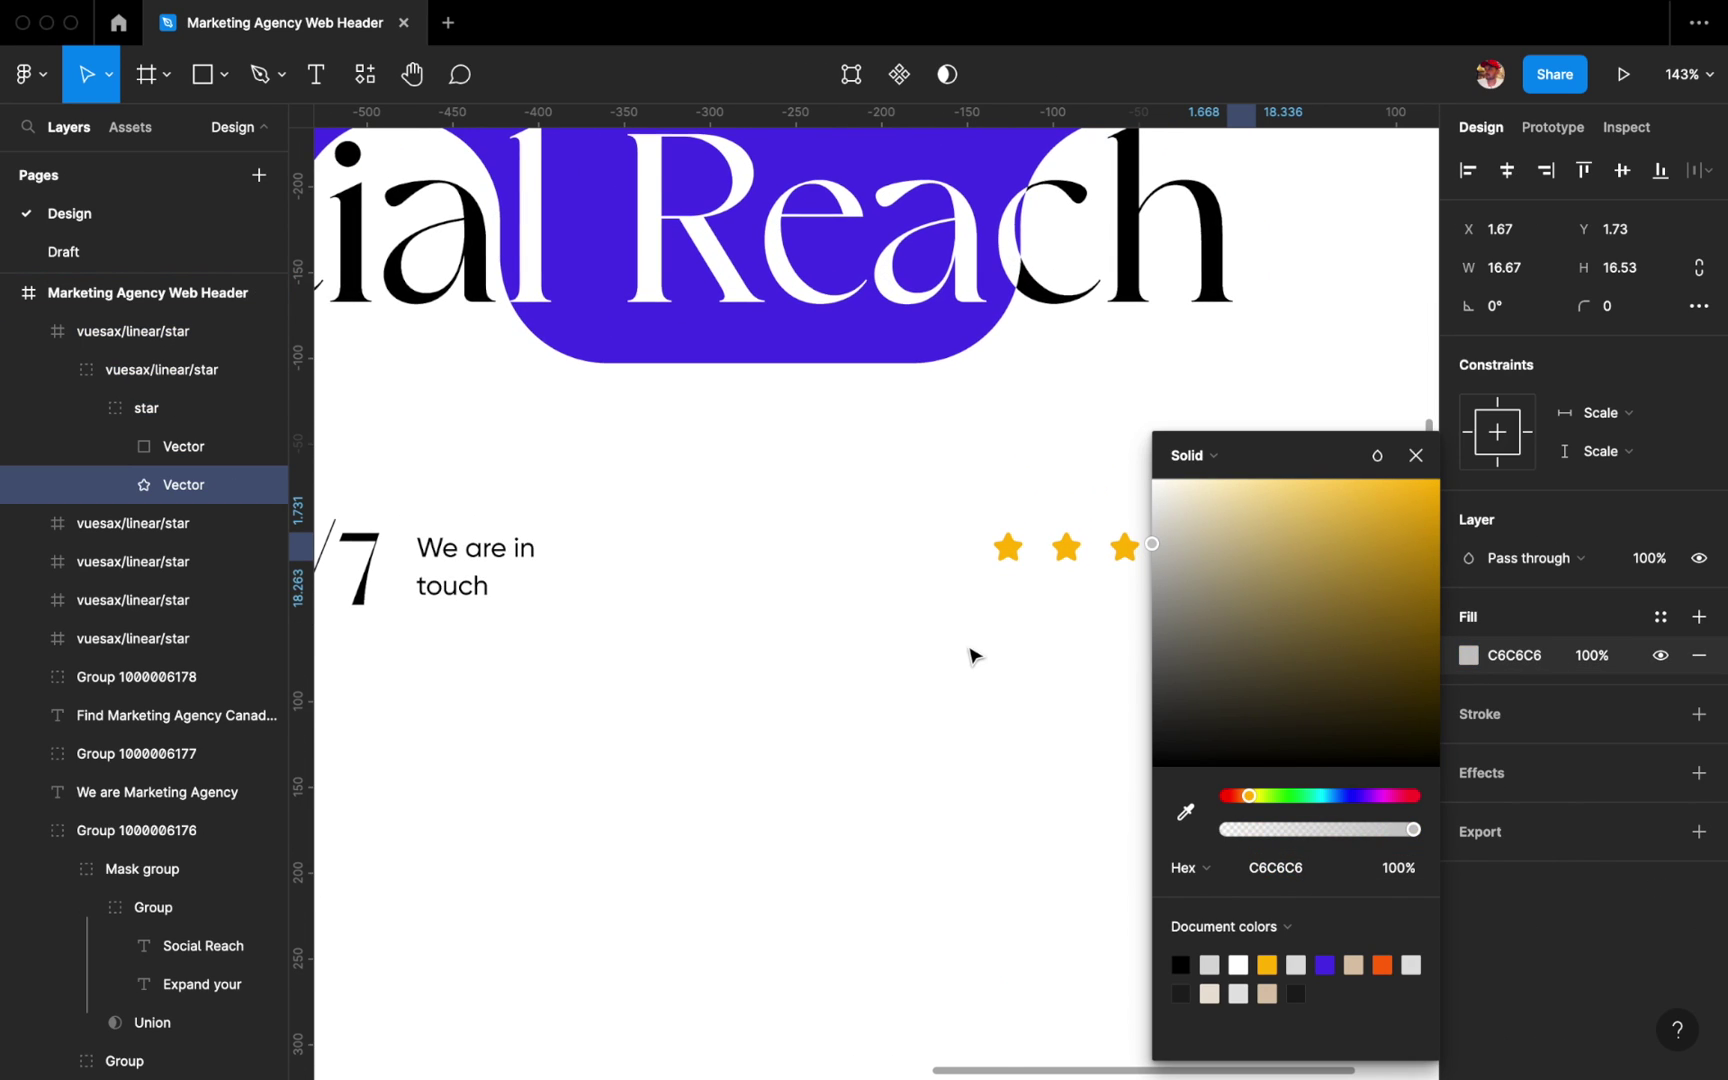
pyautogui.hscroll(5, 970, 655)
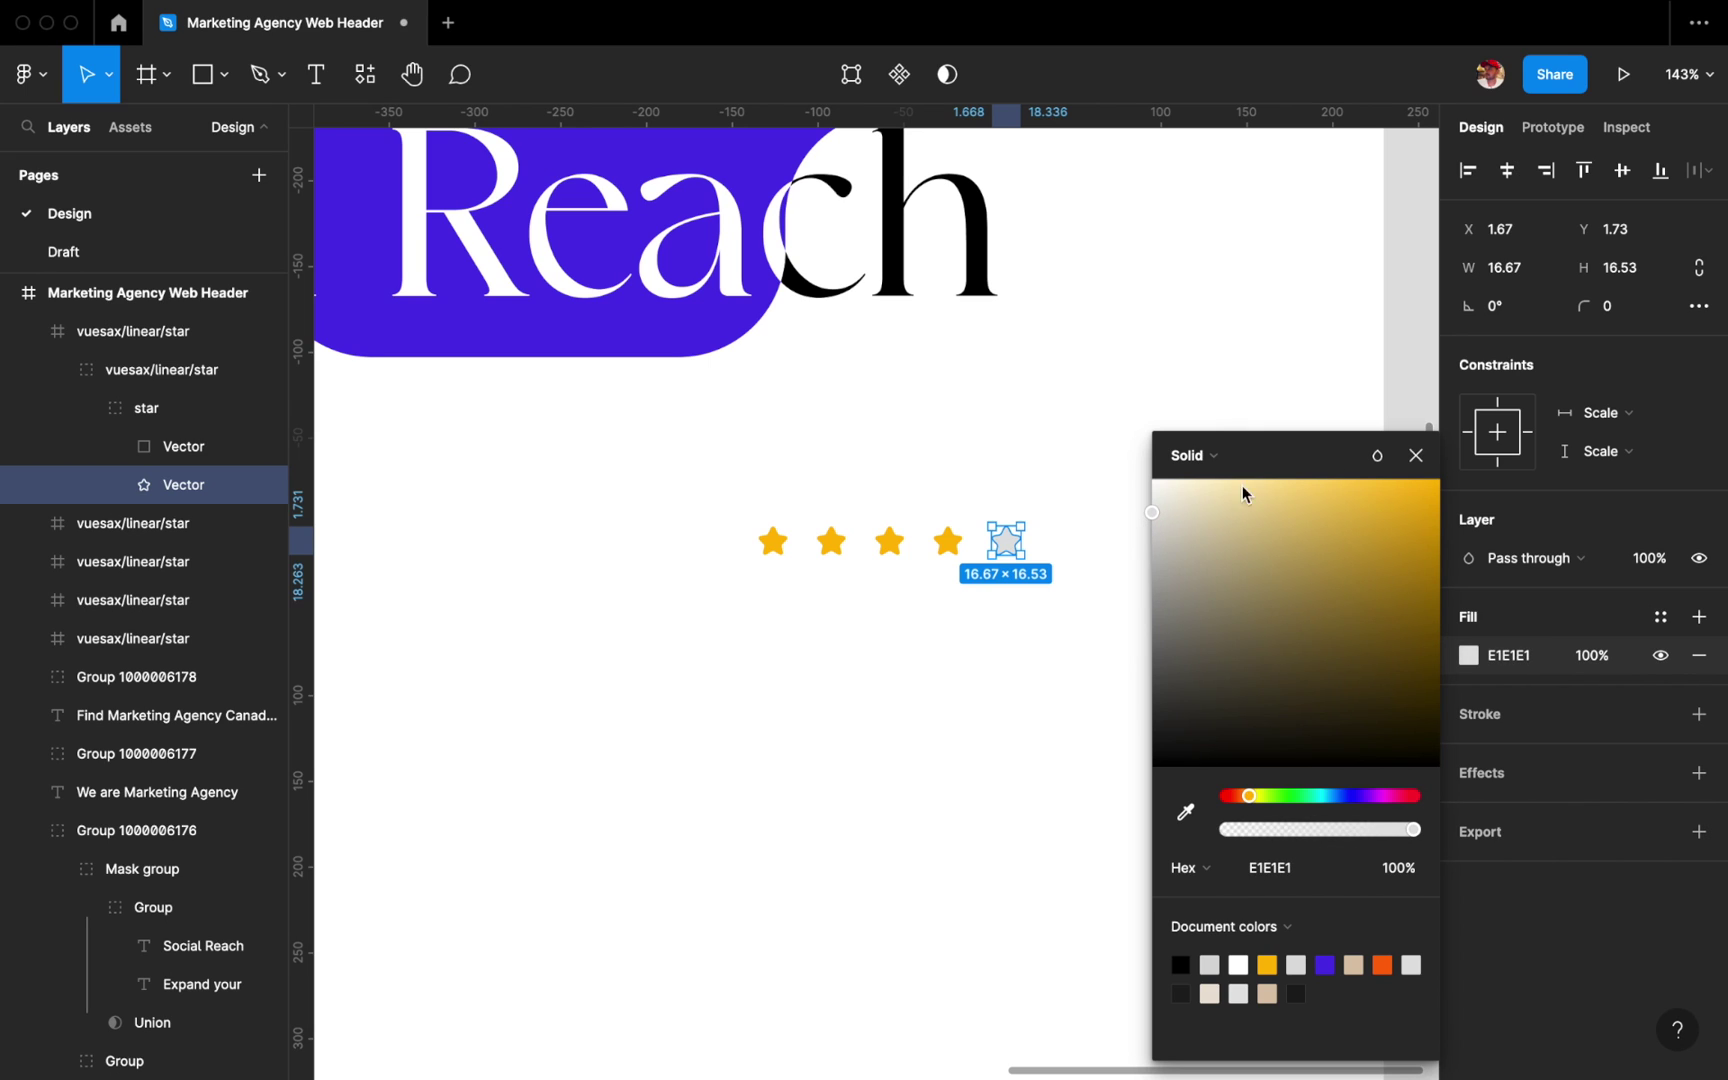
pyautogui.click(1416, 455)
pyautogui.scroll(-5, 1211, 663)
pyautogui.click(810, 662)
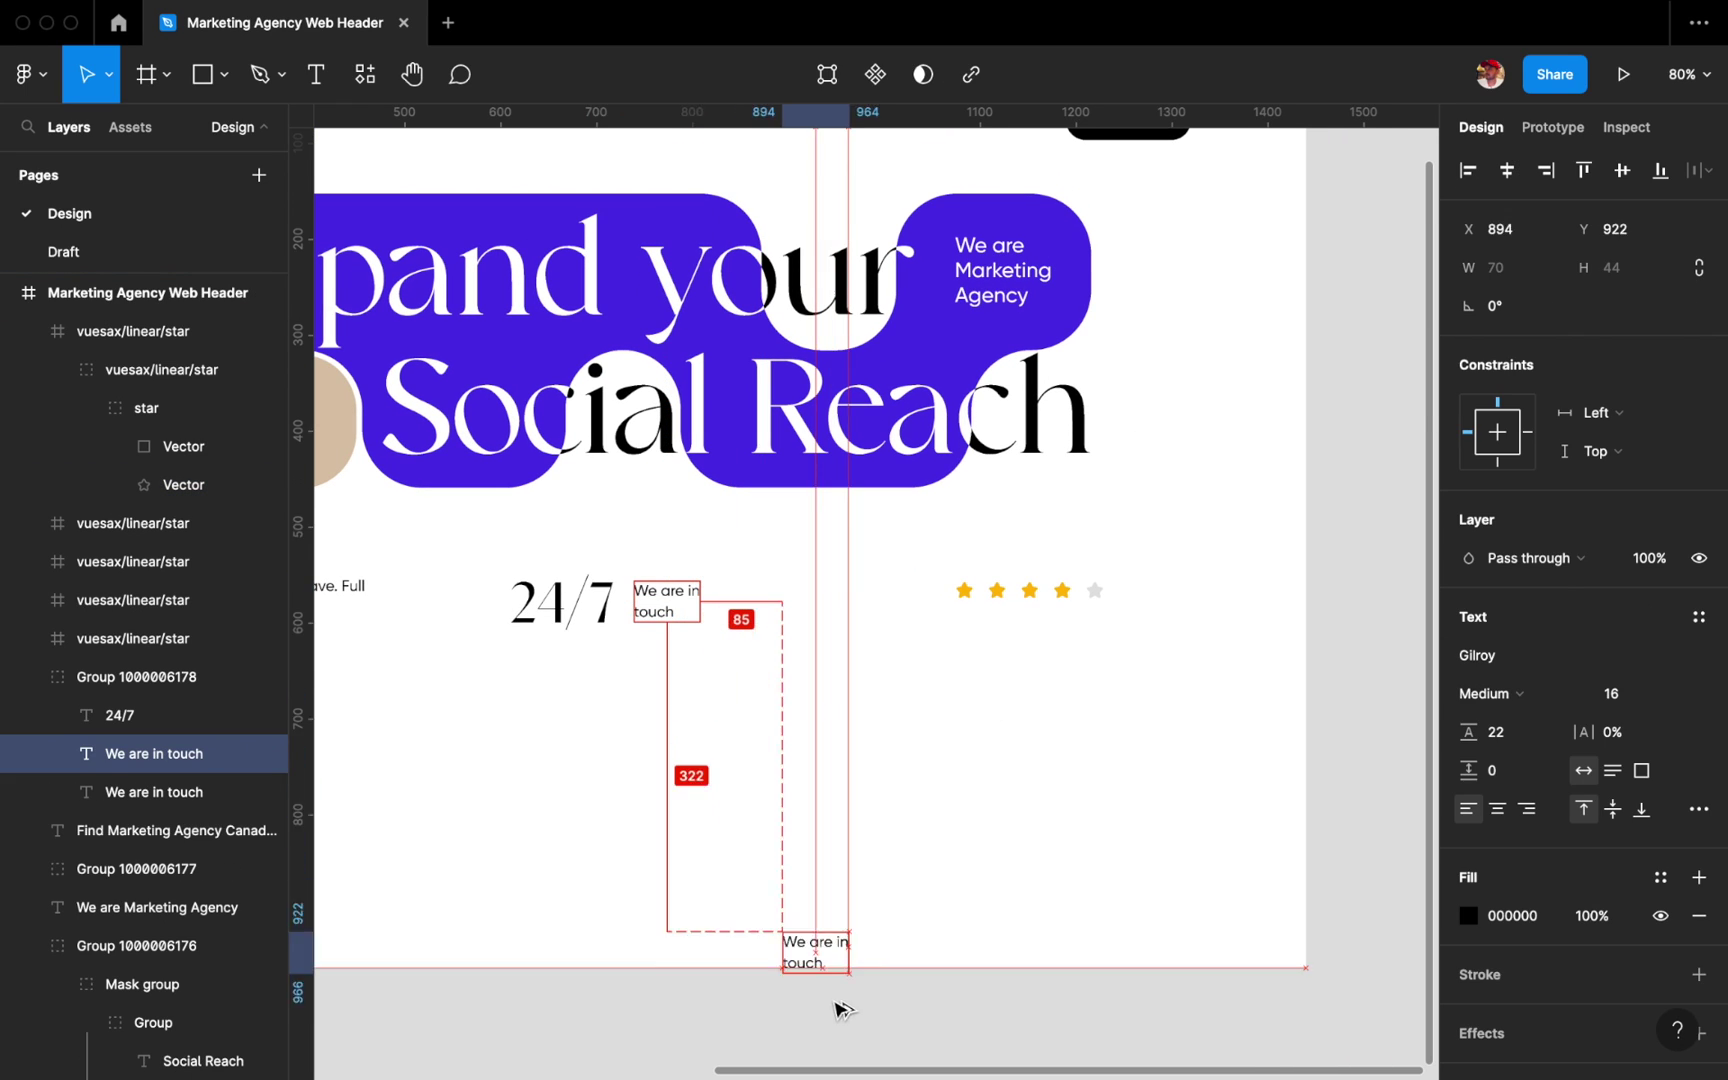
pyautogui.moveTo(665, 612)
pyautogui.mouseDown()
pyautogui.moveTo(996, 732)
pyautogui.moveTo(982, 655)
pyautogui.mouseUp()
# Retype the copied caption as '5000+ Clients reviews'.
pyautogui.scroll(2, 996, 732)
pyautogui.doubleClick(982, 655)
pyautogui.write('5000+ Clients review')
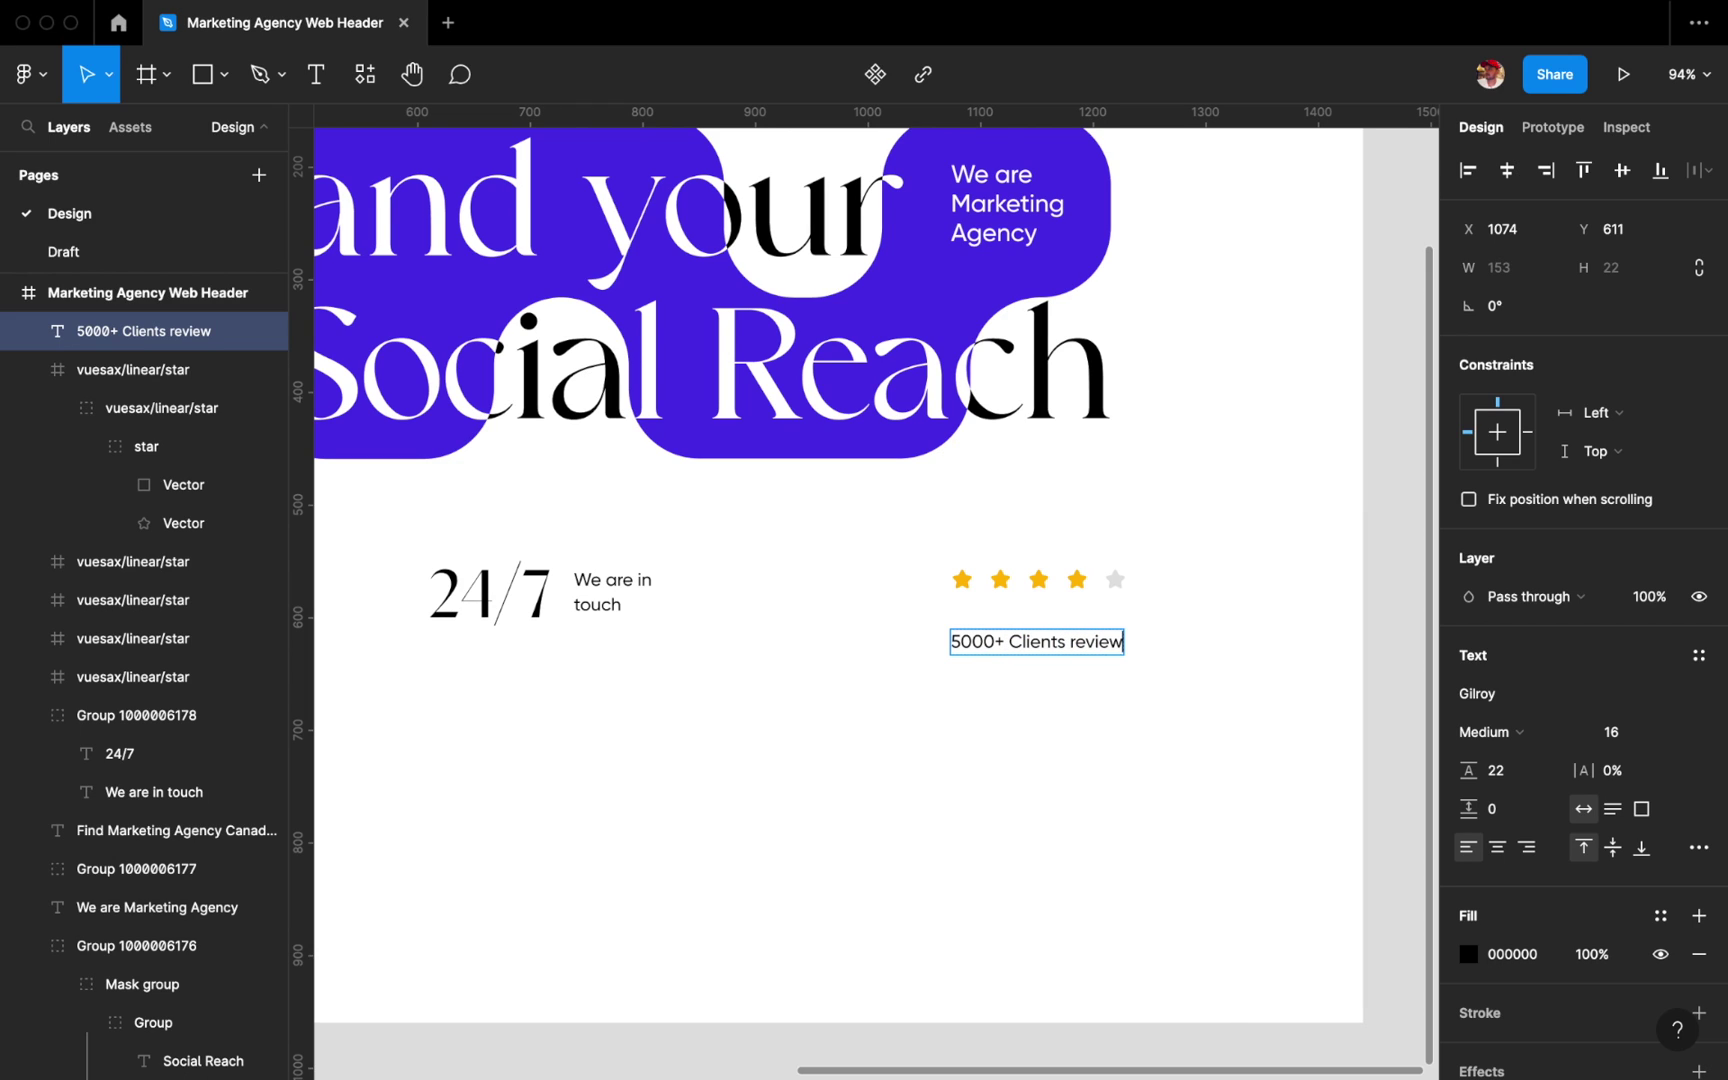
pyautogui.write('s')
pyautogui.press('Escape')
# Group the five stars and set a 5 gap to the reviews caption.
pyautogui.moveTo(915, 560); pyautogui.dragTo(1157, 598)
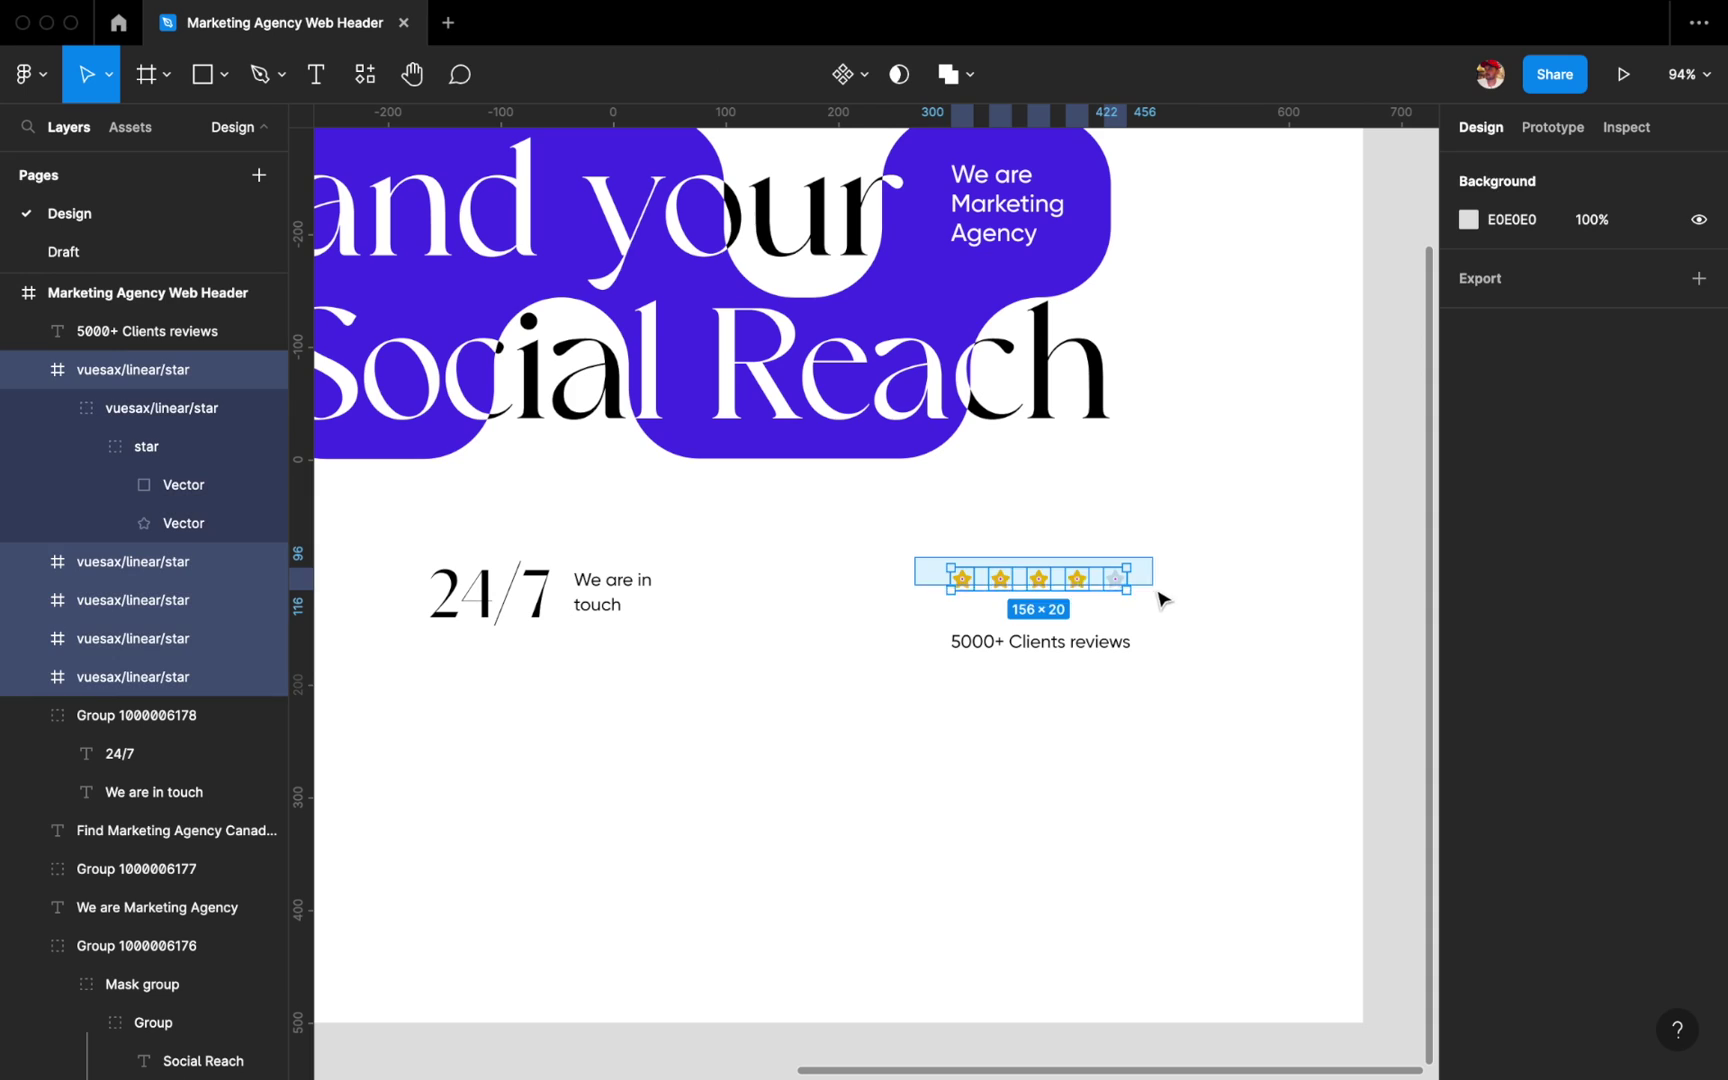
pyautogui.hotkey('ctrl', 'g')
pyautogui.keyDown('shift'); pyautogui.click(1050, 652); pyautogui.keyUp('shift')
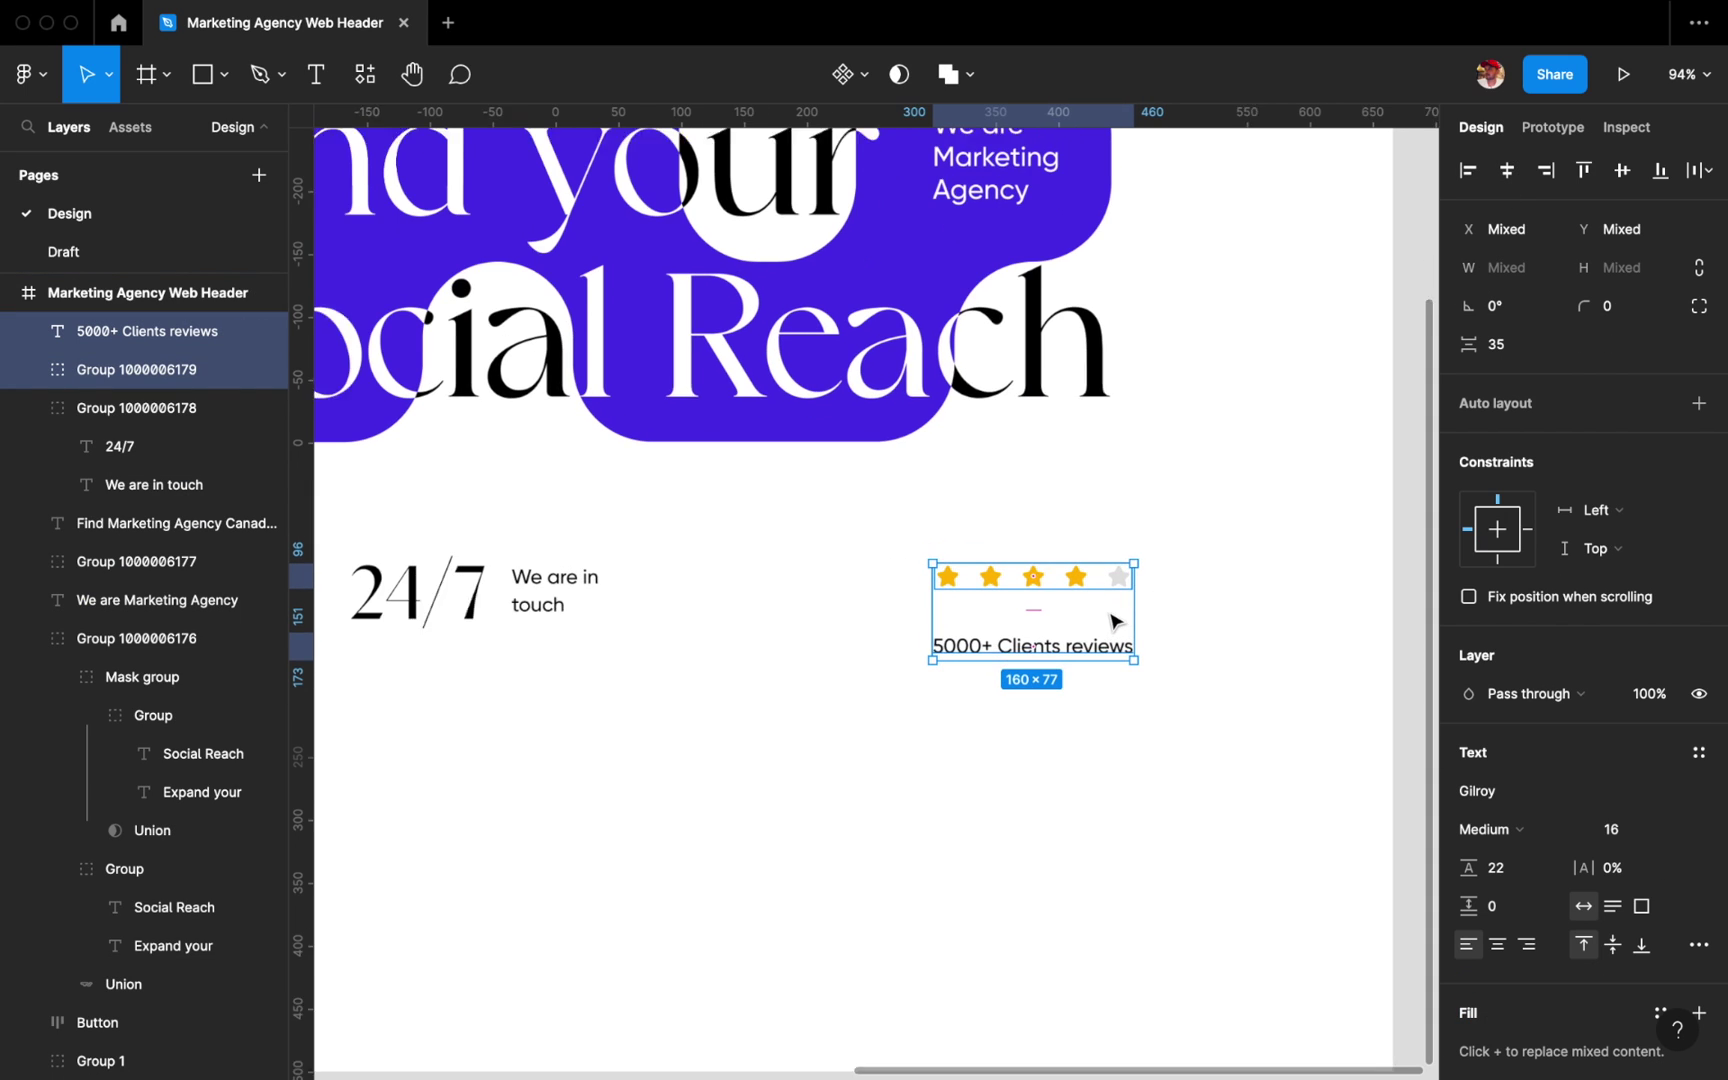
pyautogui.scroll(2, 1110, 590)
pyautogui.click(1508, 345)
pyautogui.write('5')
# Set the spacing between the stars to 10.
pyautogui.click(972, 687)
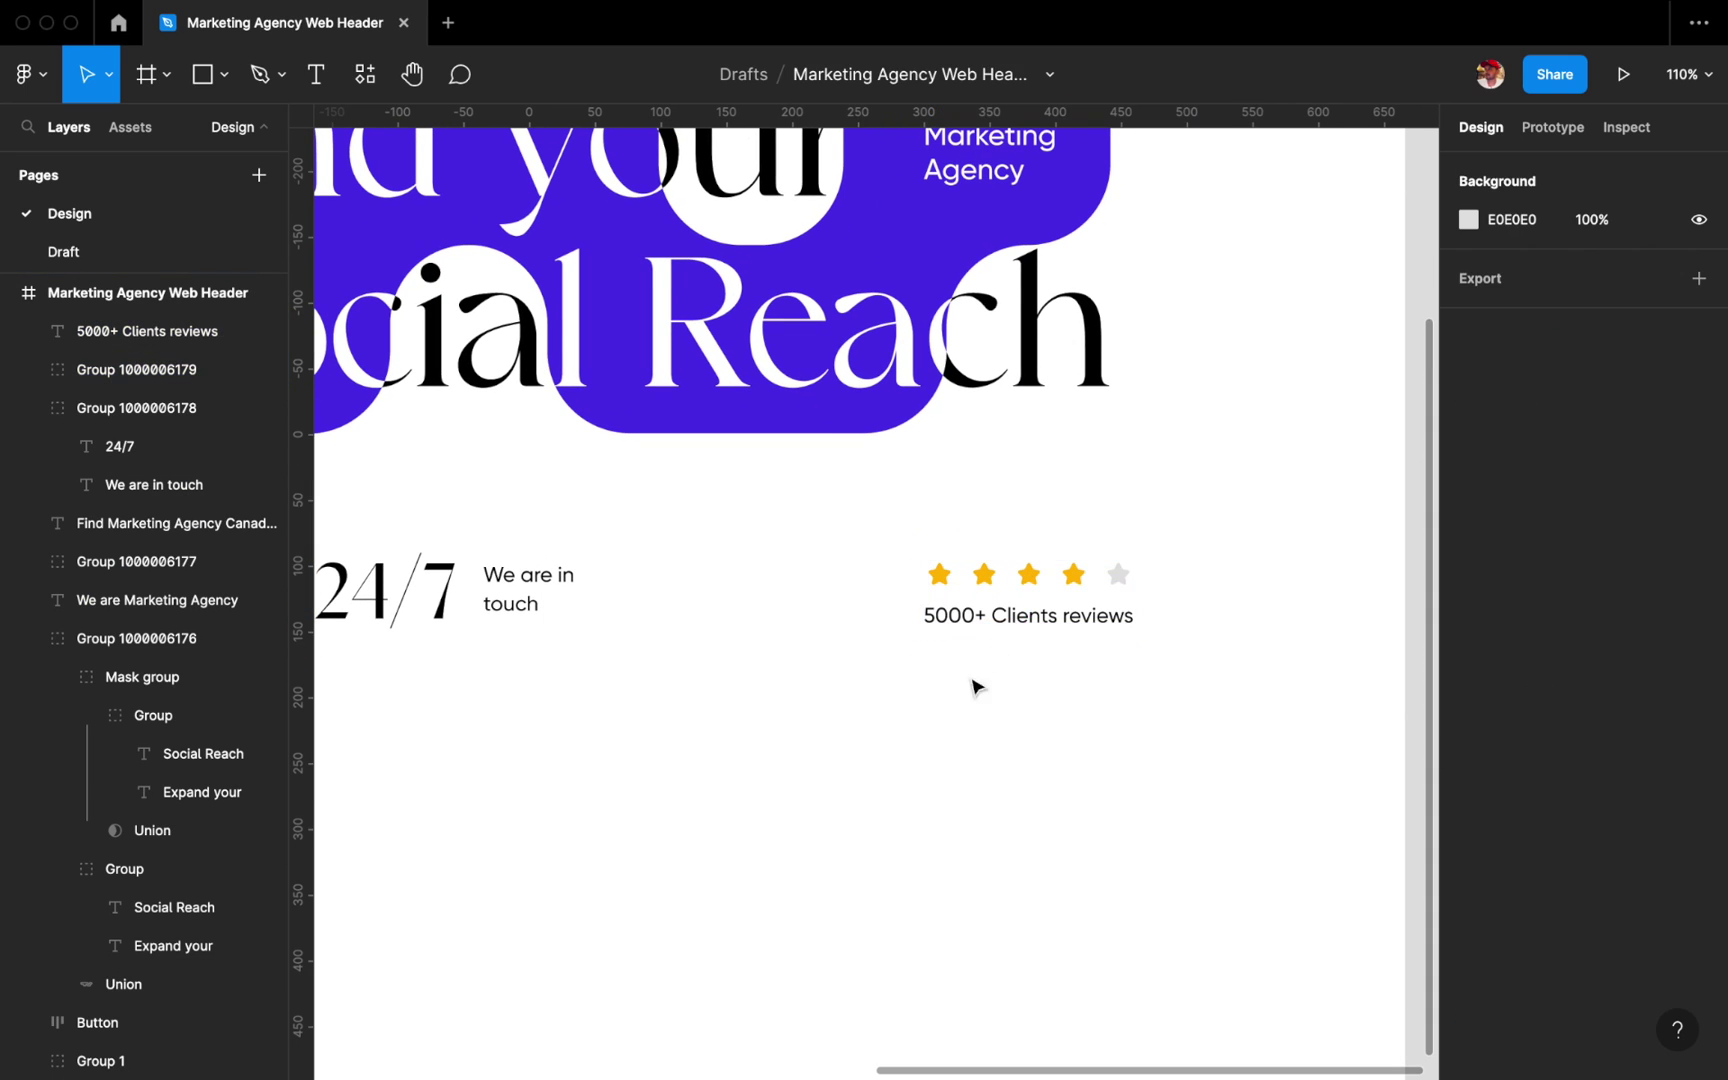
pyautogui.doubleClick(1026, 575)
pyautogui.keyDown('shift'); pyautogui.click(984, 574); pyautogui.keyUp('shift')
pyautogui.keyDown('shift'); pyautogui.click(1073, 574); pyautogui.keyUp('shift')
pyautogui.click(1495, 421)
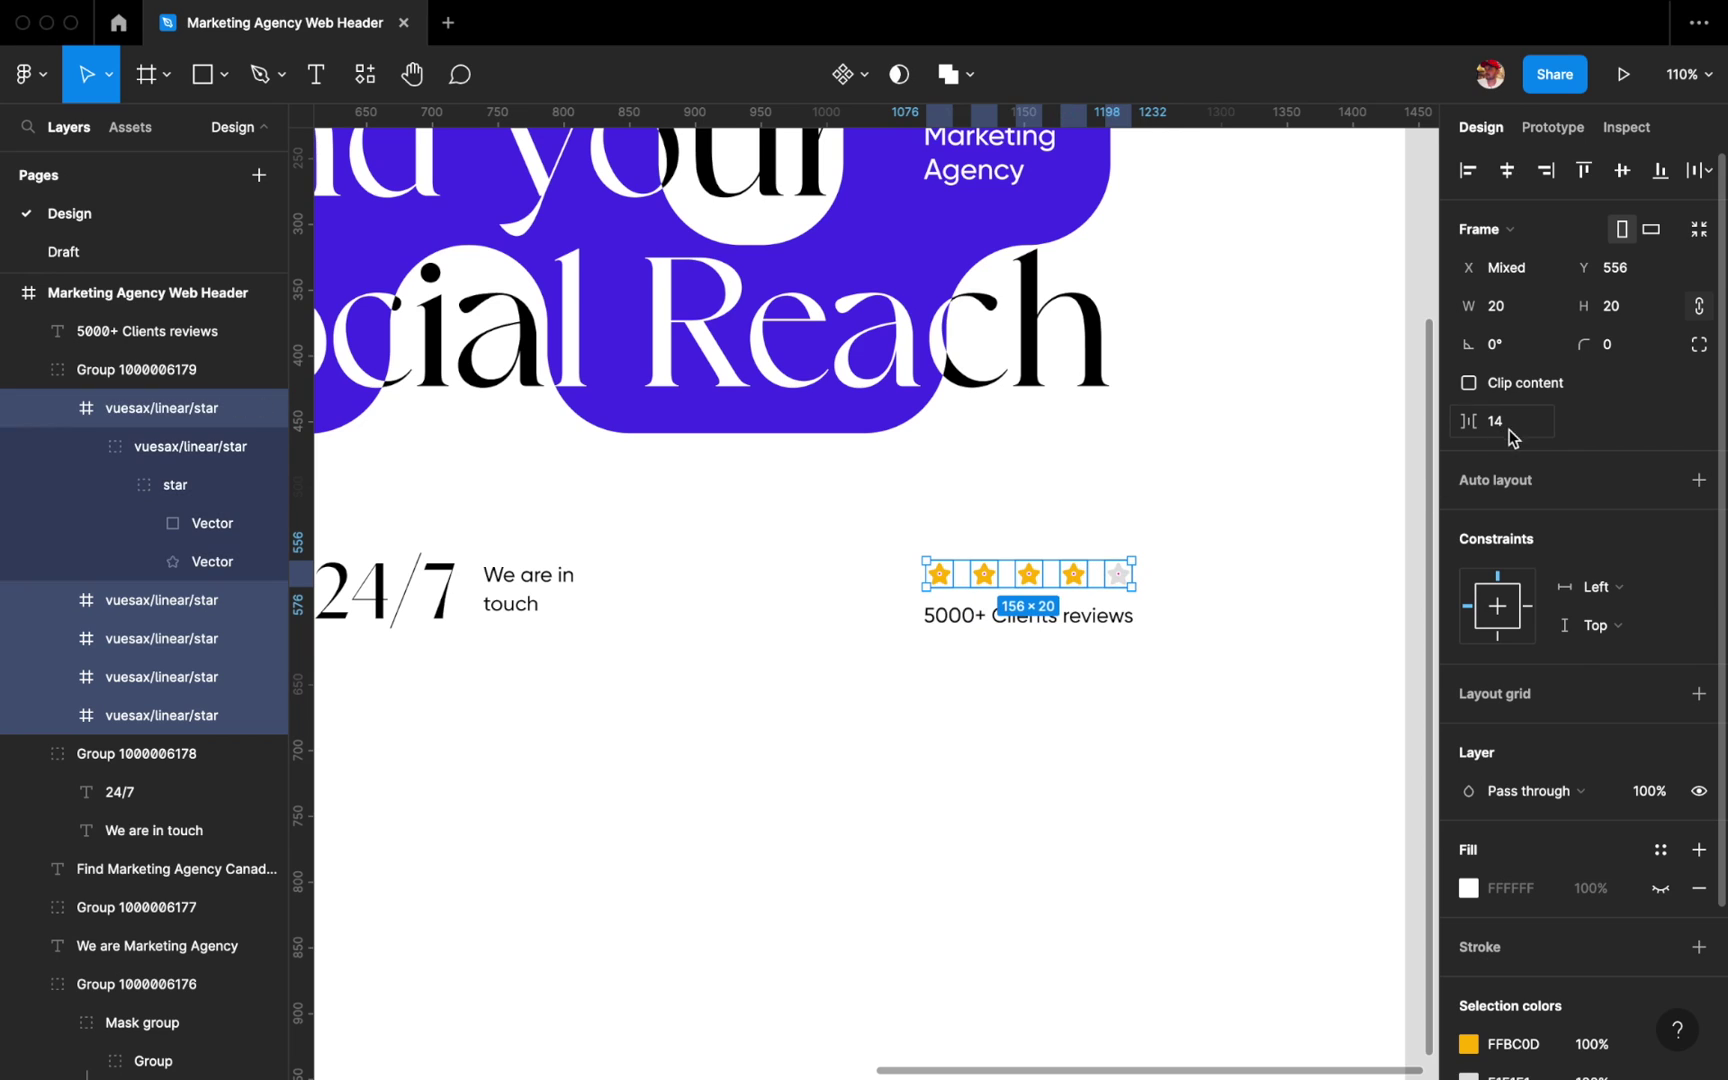
pyautogui.write('10')
# Group the star row with the reviews caption.
pyautogui.click(1049, 702)
pyautogui.moveTo(1049, 702); pyautogui.dragTo(1057, 594)
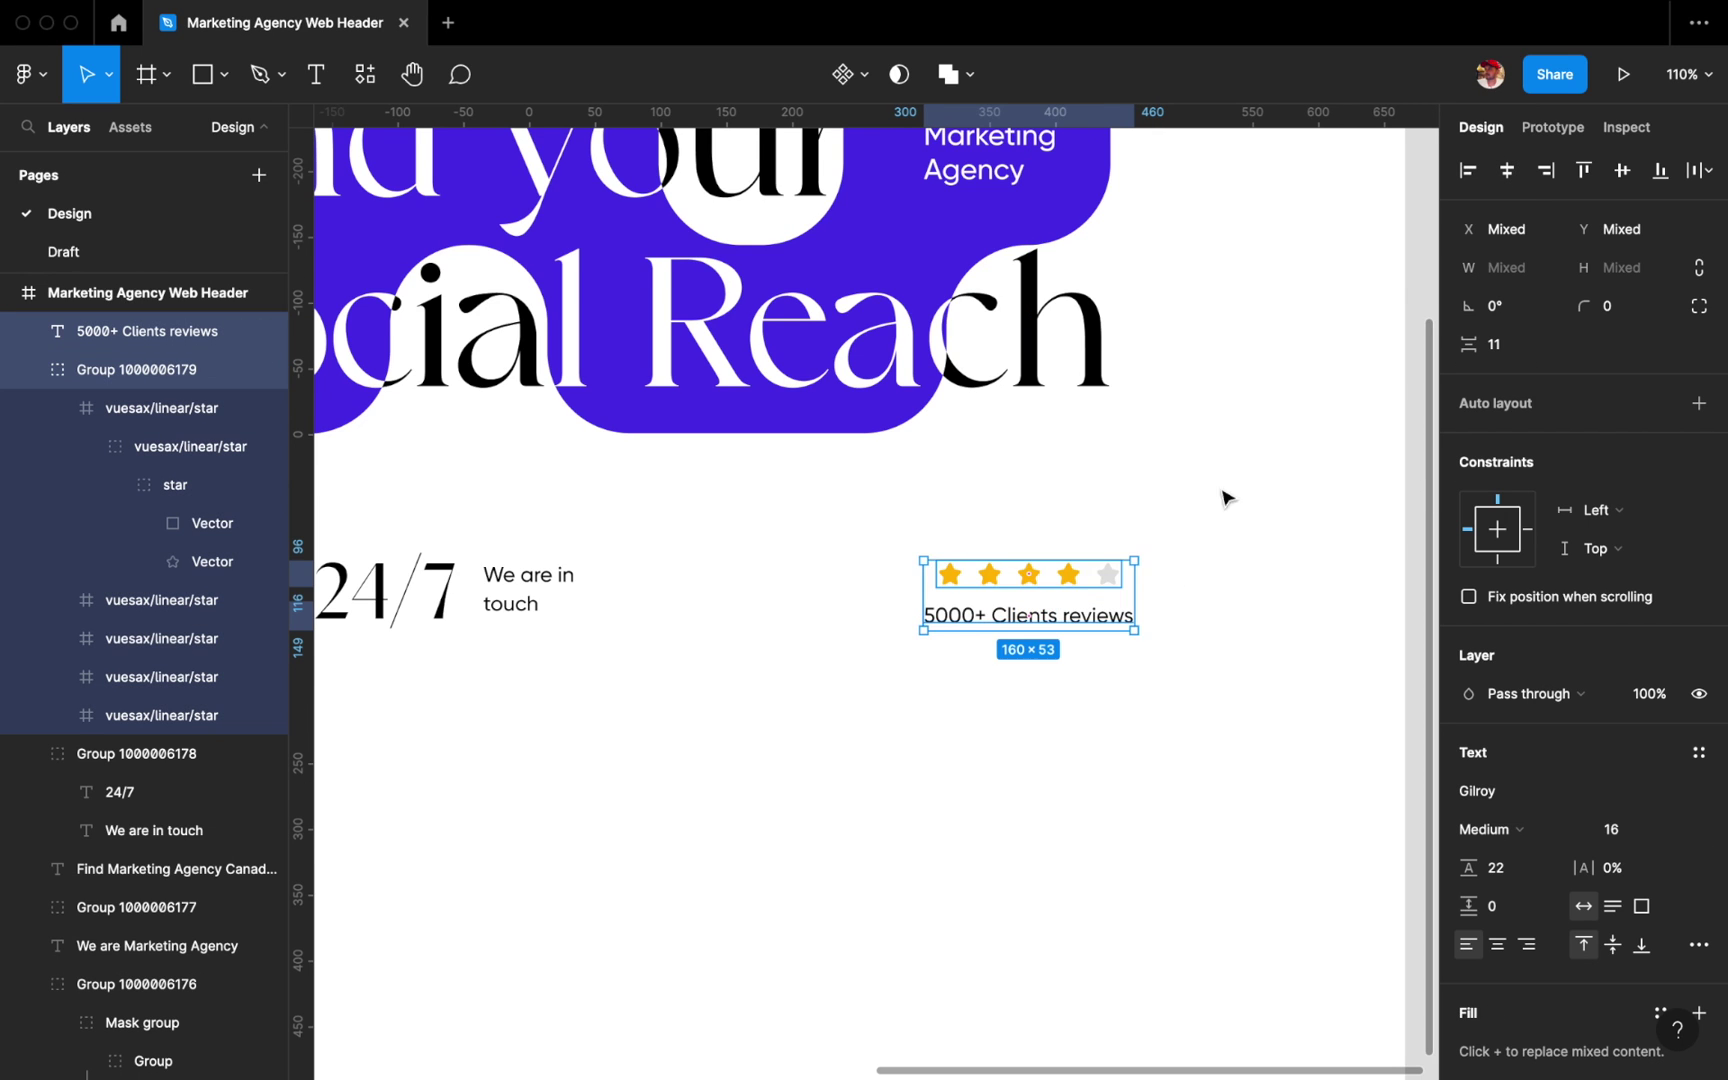
pyautogui.scroll(-3, 1210, 520)
pyautogui.hotkey('ctrl', 'g')
pyautogui.keyDown('shift'); pyautogui.click(736, 574); pyautogui.keyUp('shift')
# With layout grid shown, move the reviews block to X 1160 against the last column.
pyautogui.hscroll(-2, 810, 455)
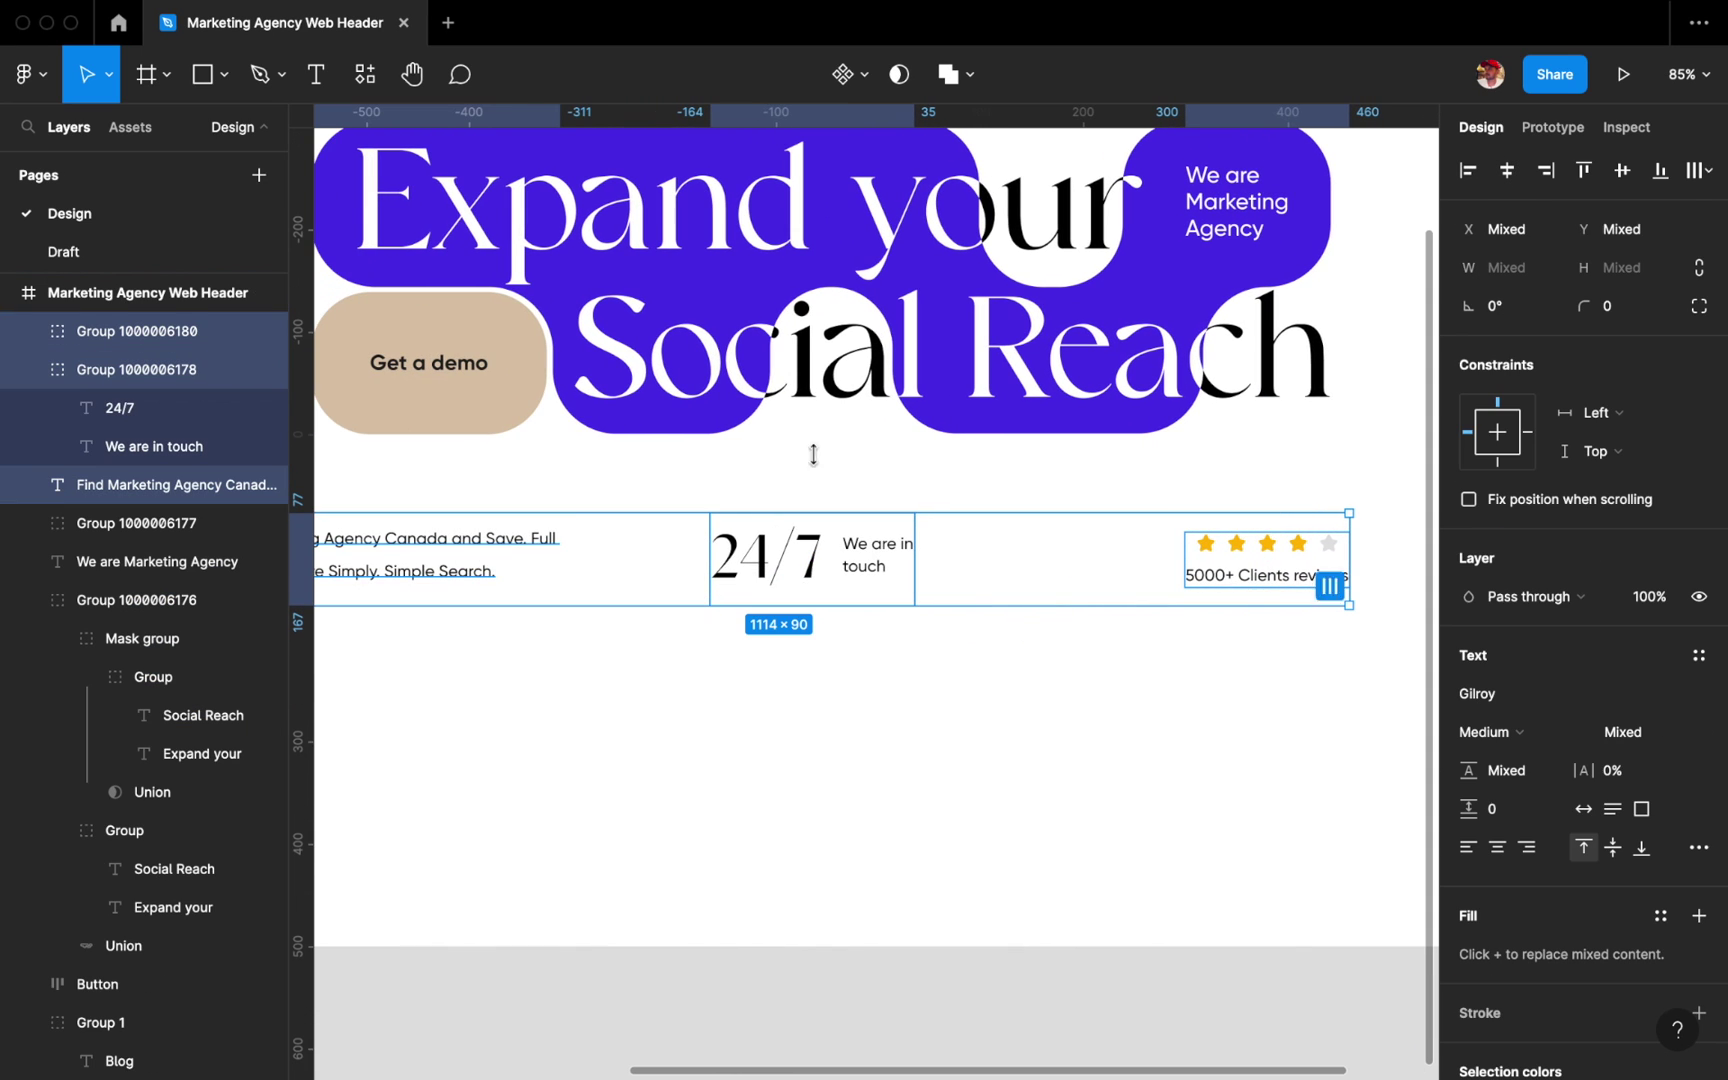
pyautogui.hscroll(2, 1138, 606)
pyautogui.click(1146, 678)
pyautogui.hotkey('ctrl', 'shift', '4')
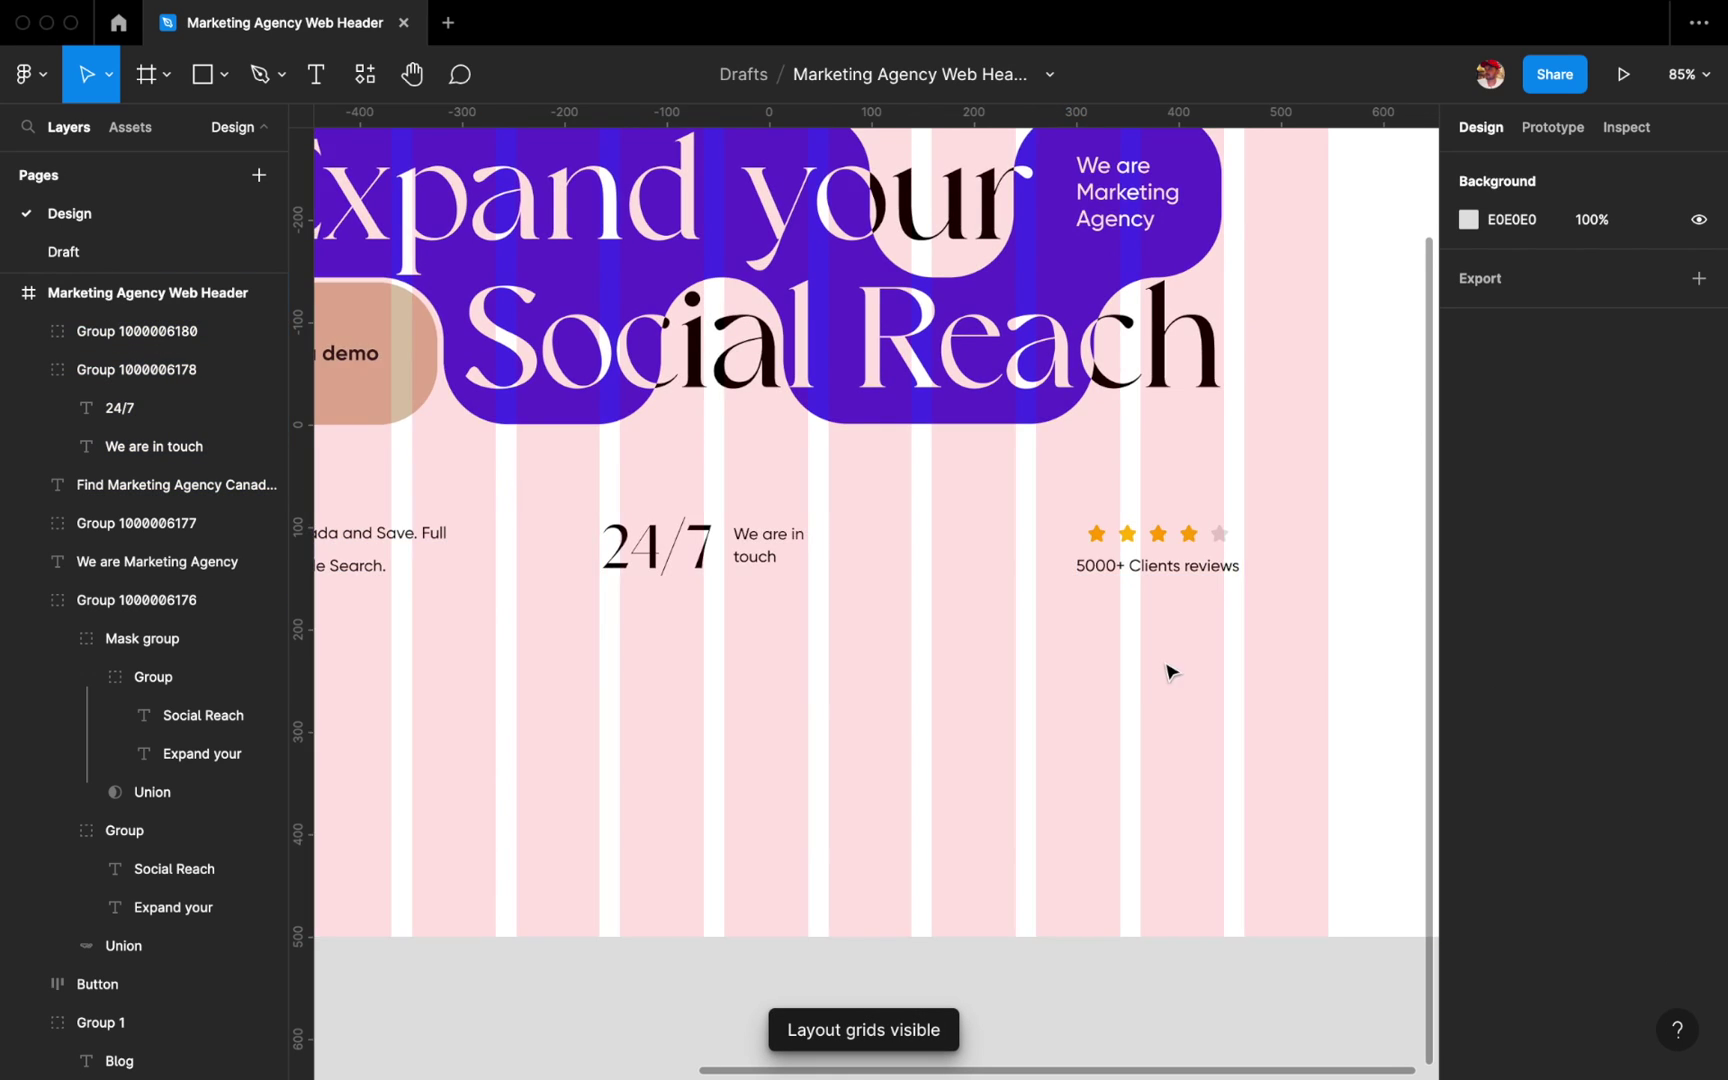
pyautogui.scroll(3, 1165, 667)
pyautogui.moveTo(1126, 545); pyautogui.dragTo(1232, 548)
pyautogui.scroll(-2, 1232, 548)
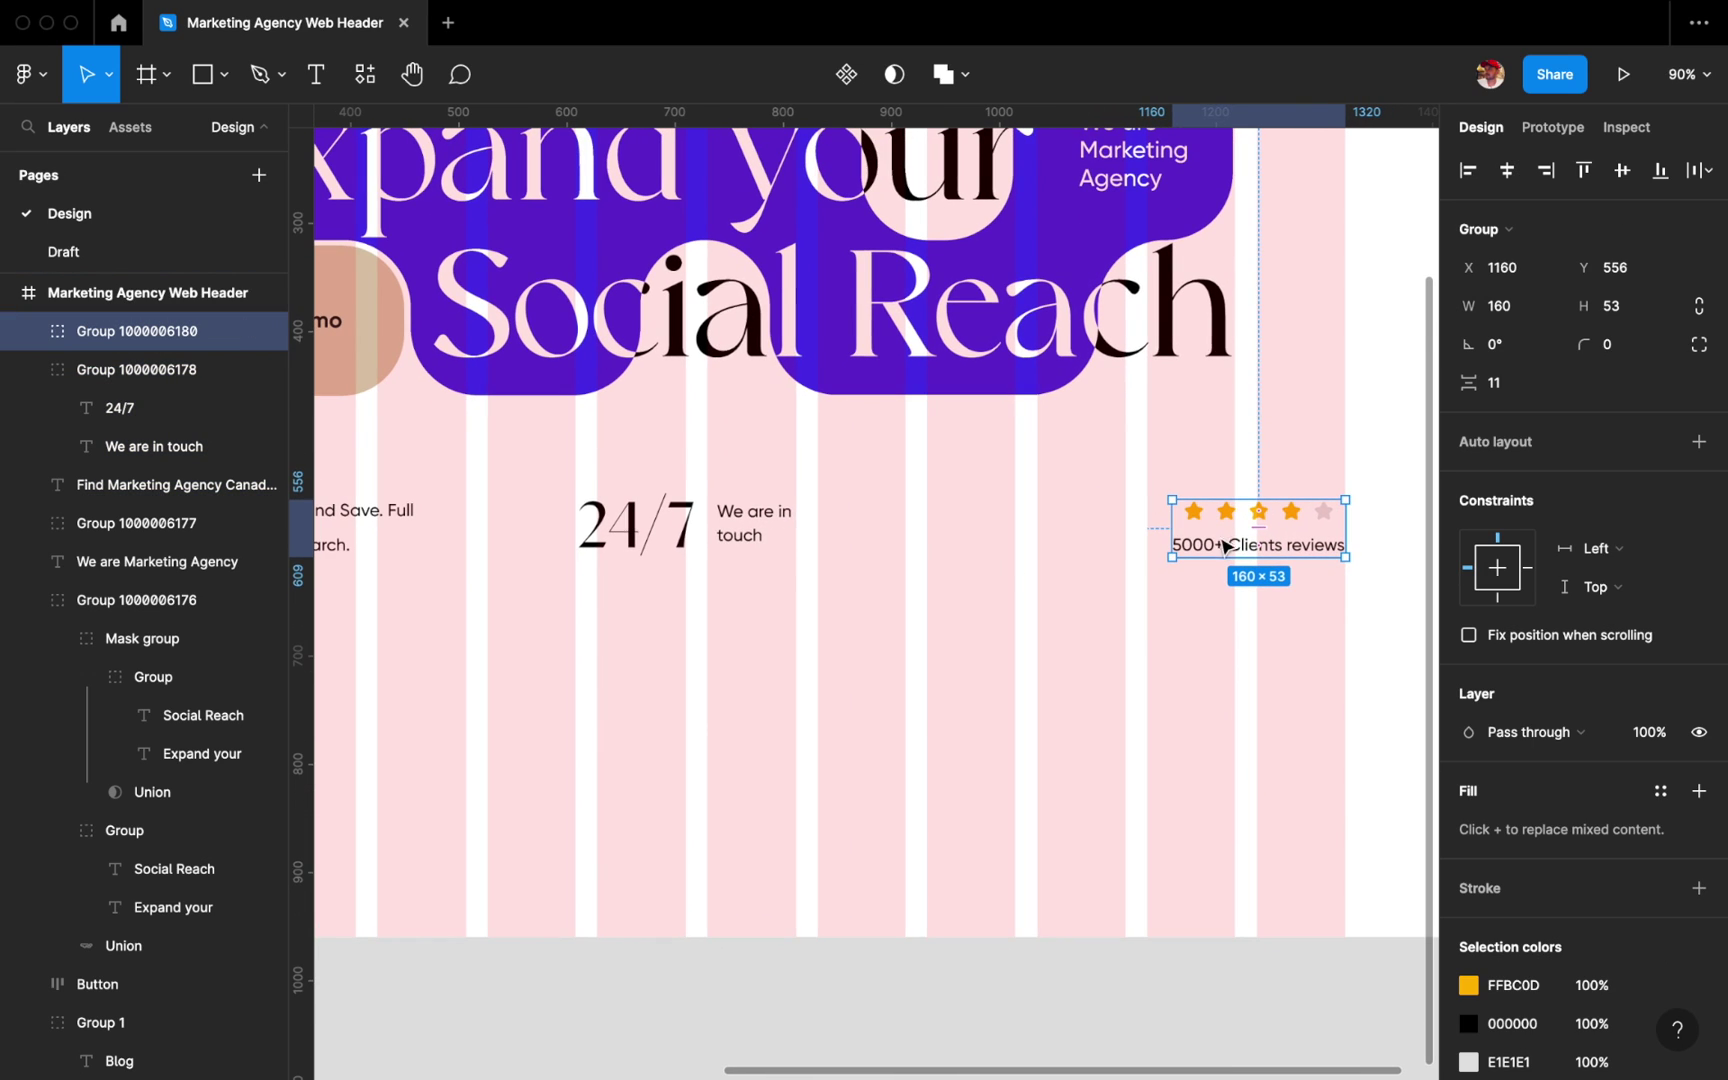
# Check the 24/7 group at X 620 and the paragraph, then hide the layout grid.
pyautogui.click(698, 528)
pyautogui.hscroll(-2, 678, 537)
pyautogui.scroll(3, 676, 535)
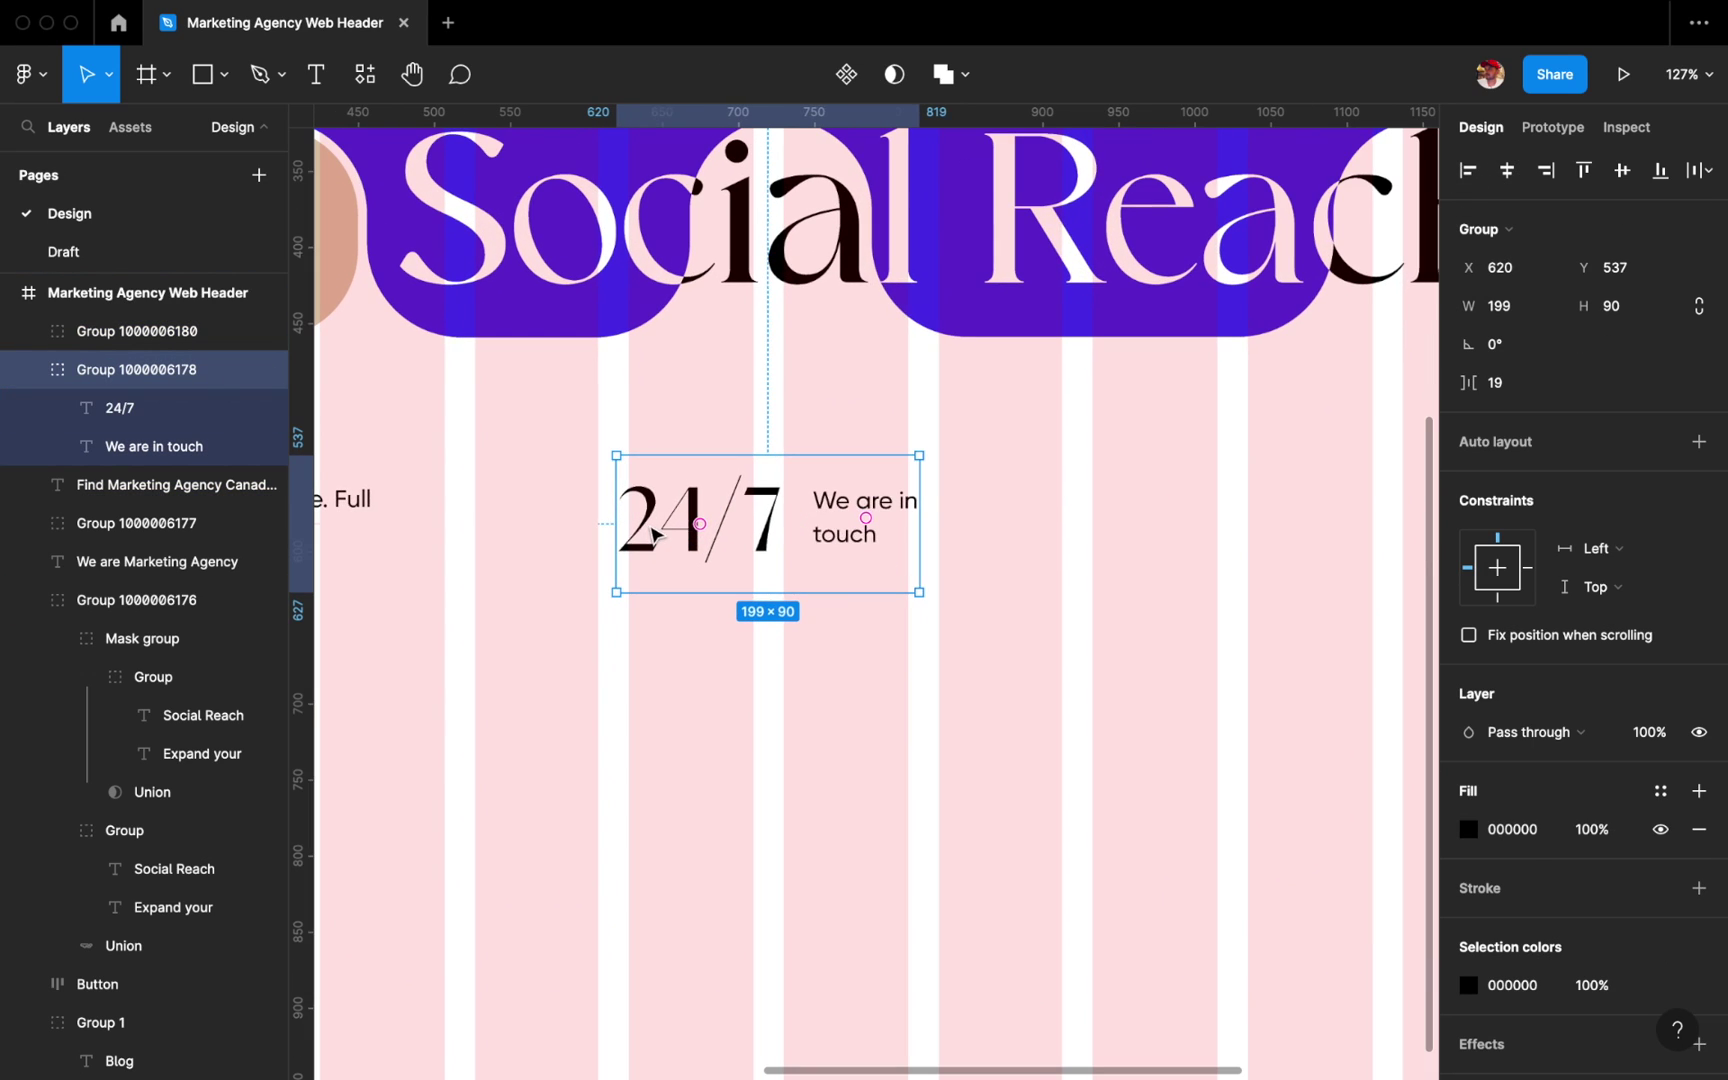
pyautogui.scroll(-3, 733, 502)
pyautogui.hscroll(-2, 733, 502)
pyautogui.click(640, 515)
pyautogui.click(424, 617)
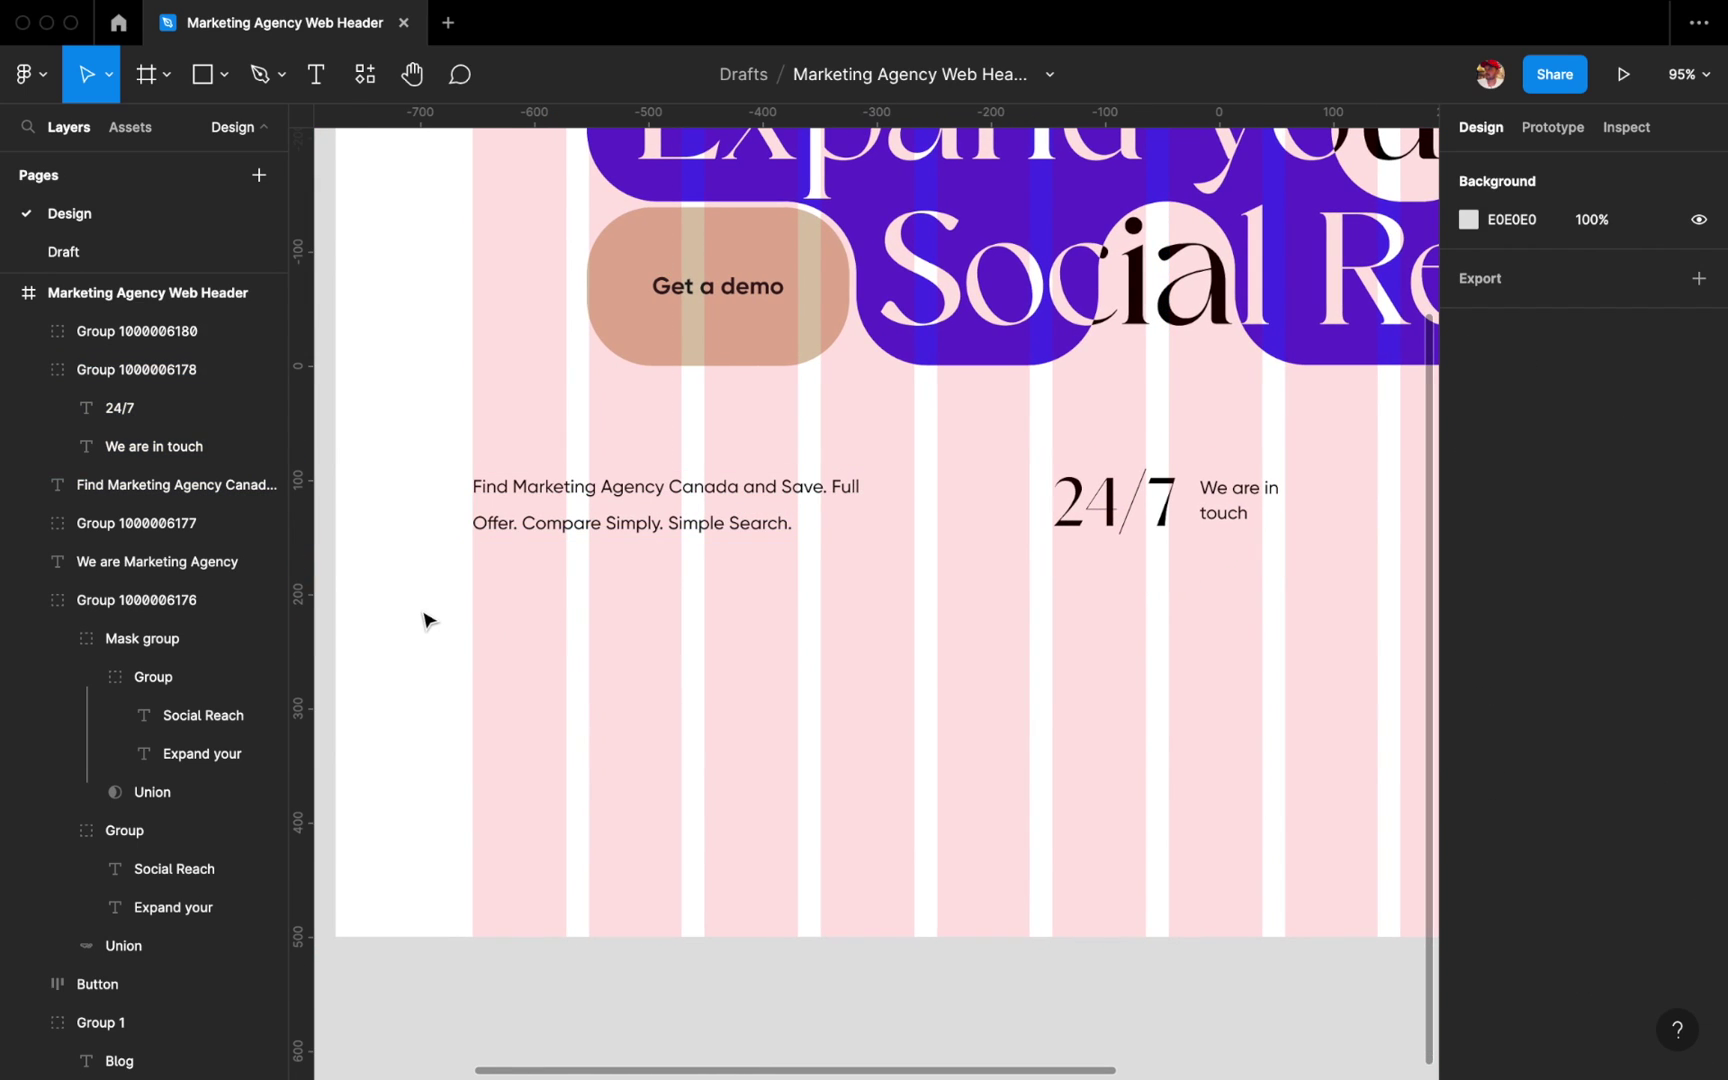
pyautogui.hotkey('ctrl', 'shift', '4')
pyautogui.scroll(-2, 428, 617)
pyautogui.scroll(-2, 625, 660)
pyautogui.scroll(-1, 644, 737)
# Draw a grey rectangle below the intro text.
pyautogui.press('r')
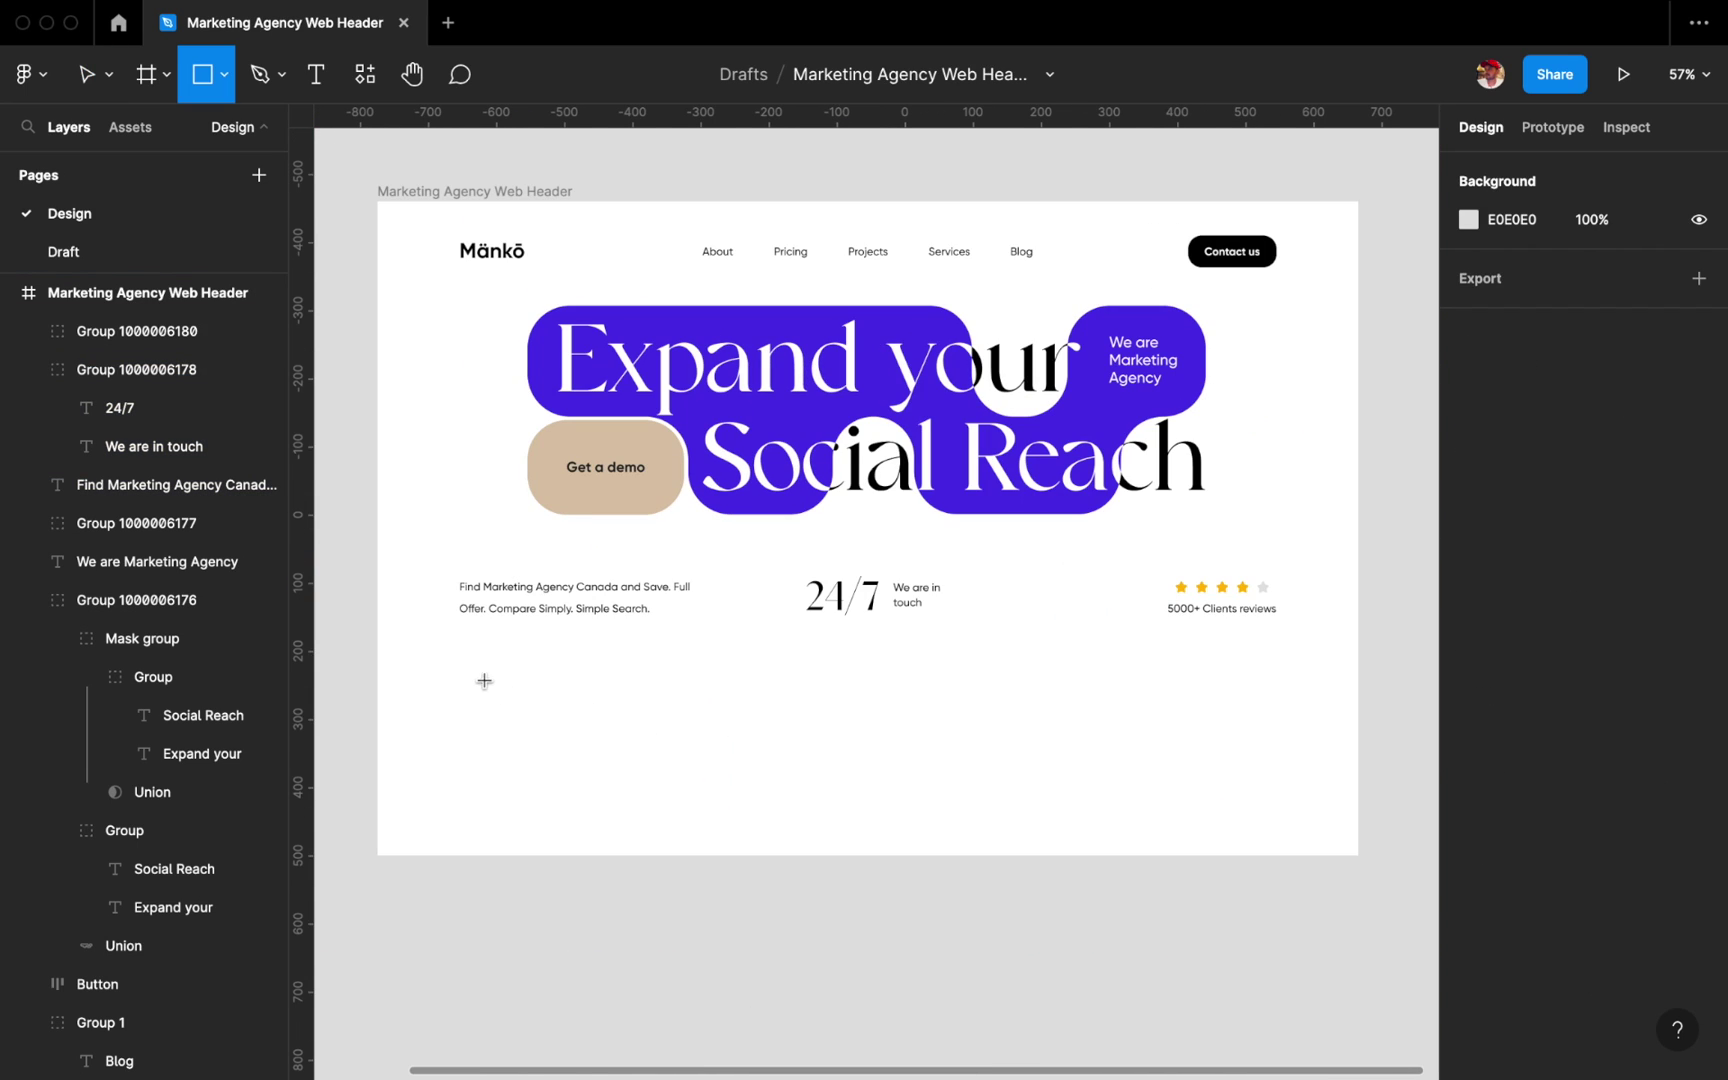
pyautogui.moveTo(462, 673)
pyautogui.mouseDown()
pyautogui.moveTo(627, 735)
pyautogui.moveTo(548, 712)
pyautogui.moveTo(721, 711)
pyautogui.moveTo(671, 711)
pyautogui.moveTo(717, 711)
pyautogui.moveTo(693, 740)
pyautogui.moveTo(743, 800)
pyautogui.moveTo(634, 775)
pyautogui.moveTo(686, 836)
pyautogui.moveTo(670, 835)
pyautogui.moveTo(447, 750)
pyautogui.mouseUp()
pyautogui.scroll(1, 622, 738)
pyautogui.scroll(2, 644, 833)
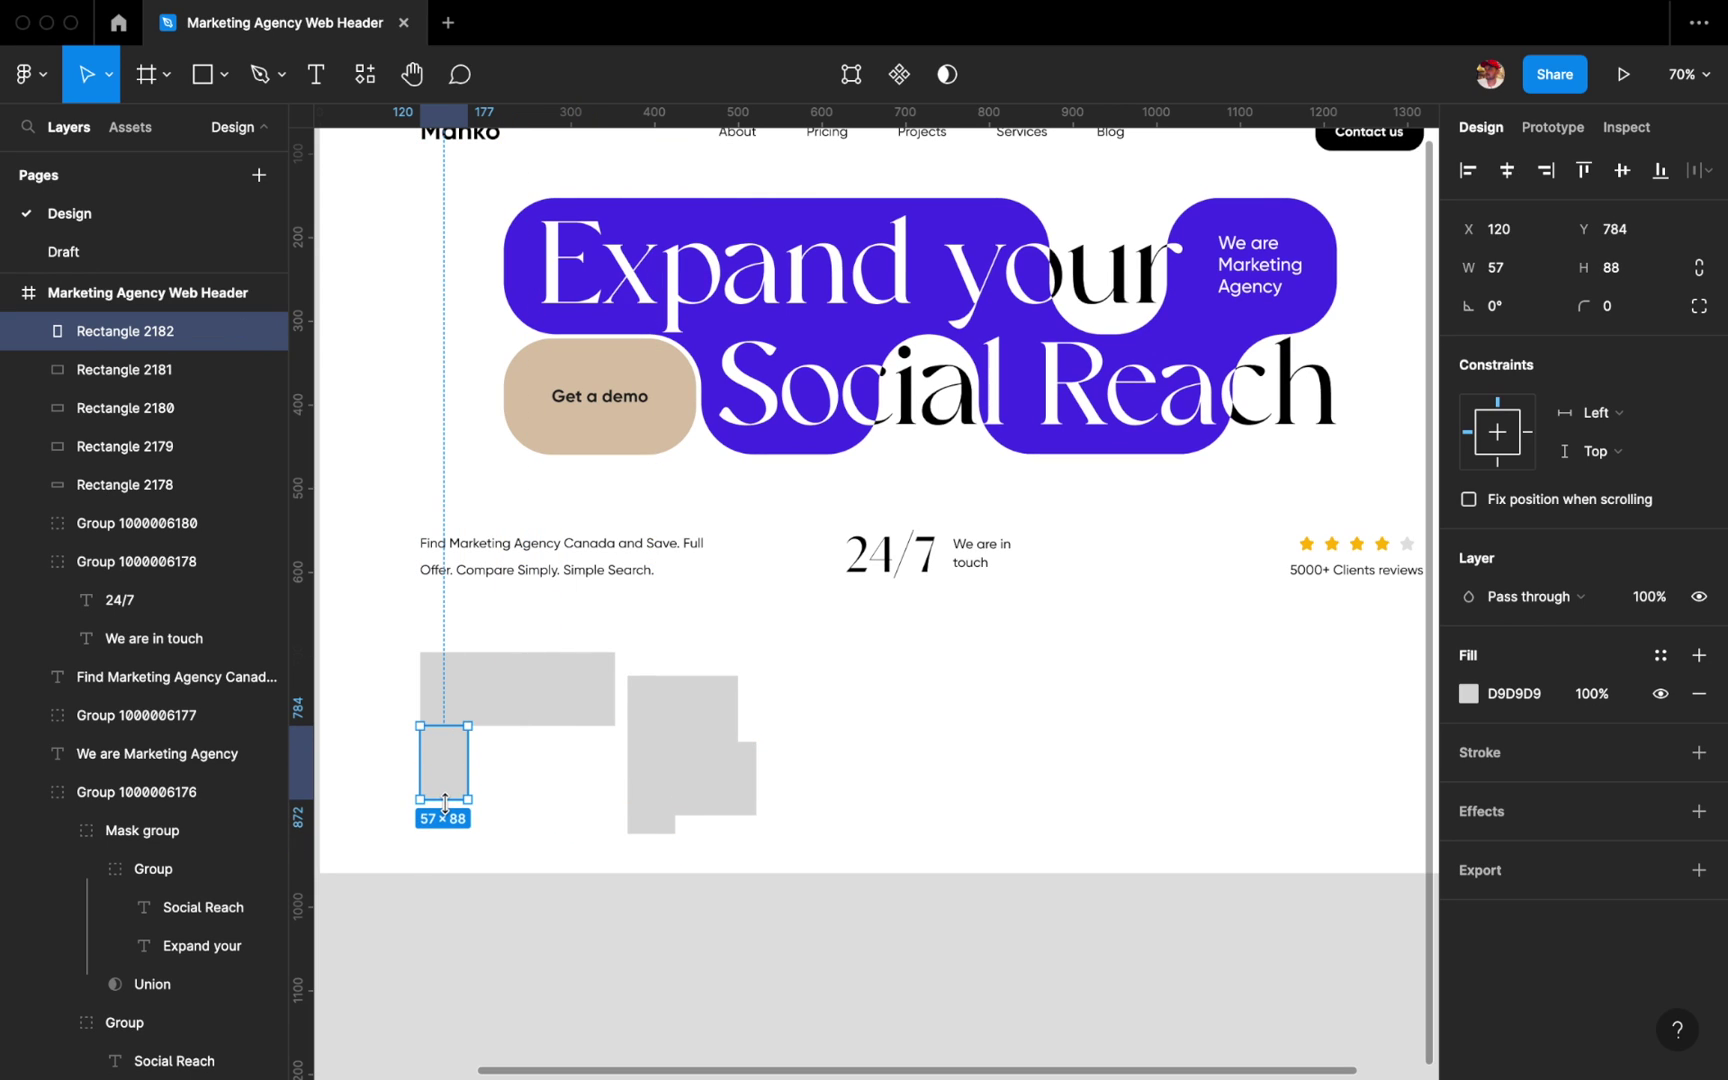
# Make Rectangle 2178 taller and widen Rectangle 2182 to 96 px.
pyautogui.click(540, 706)
pyautogui.moveTo(518, 726); pyautogui.dragTo(518, 748)
pyautogui.click(676, 703)
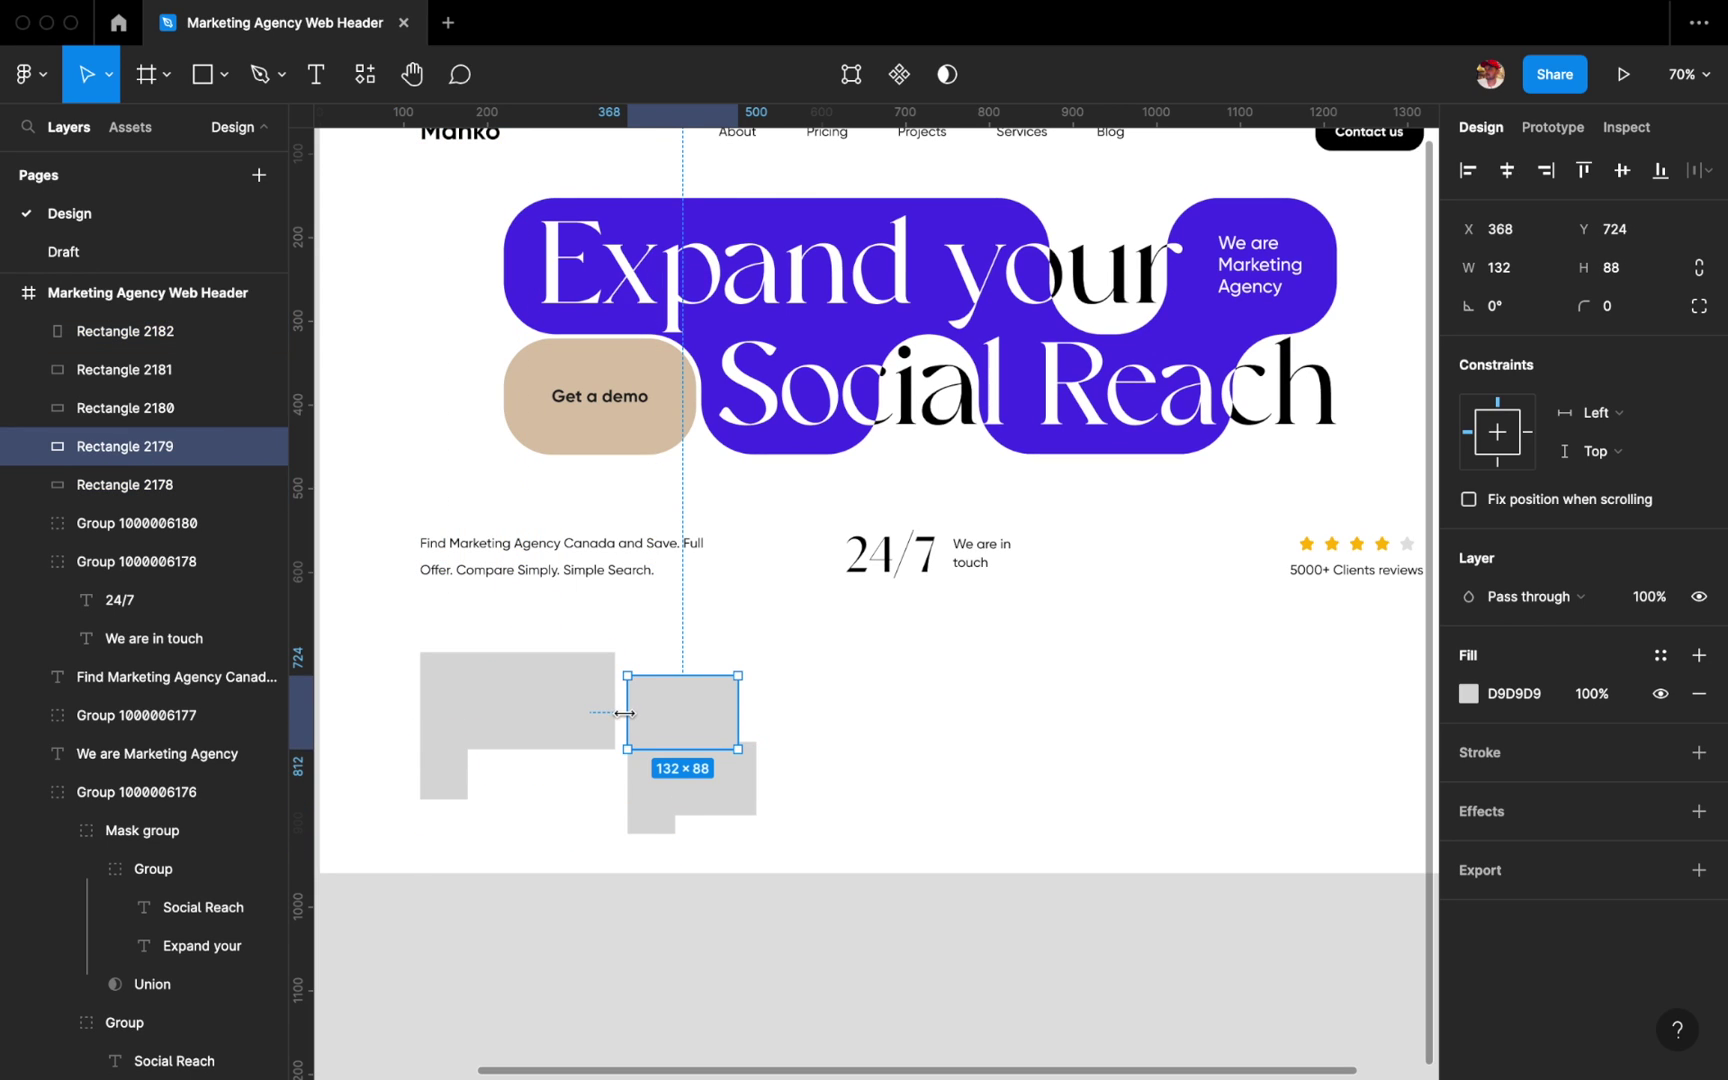
pyautogui.click(632, 770)
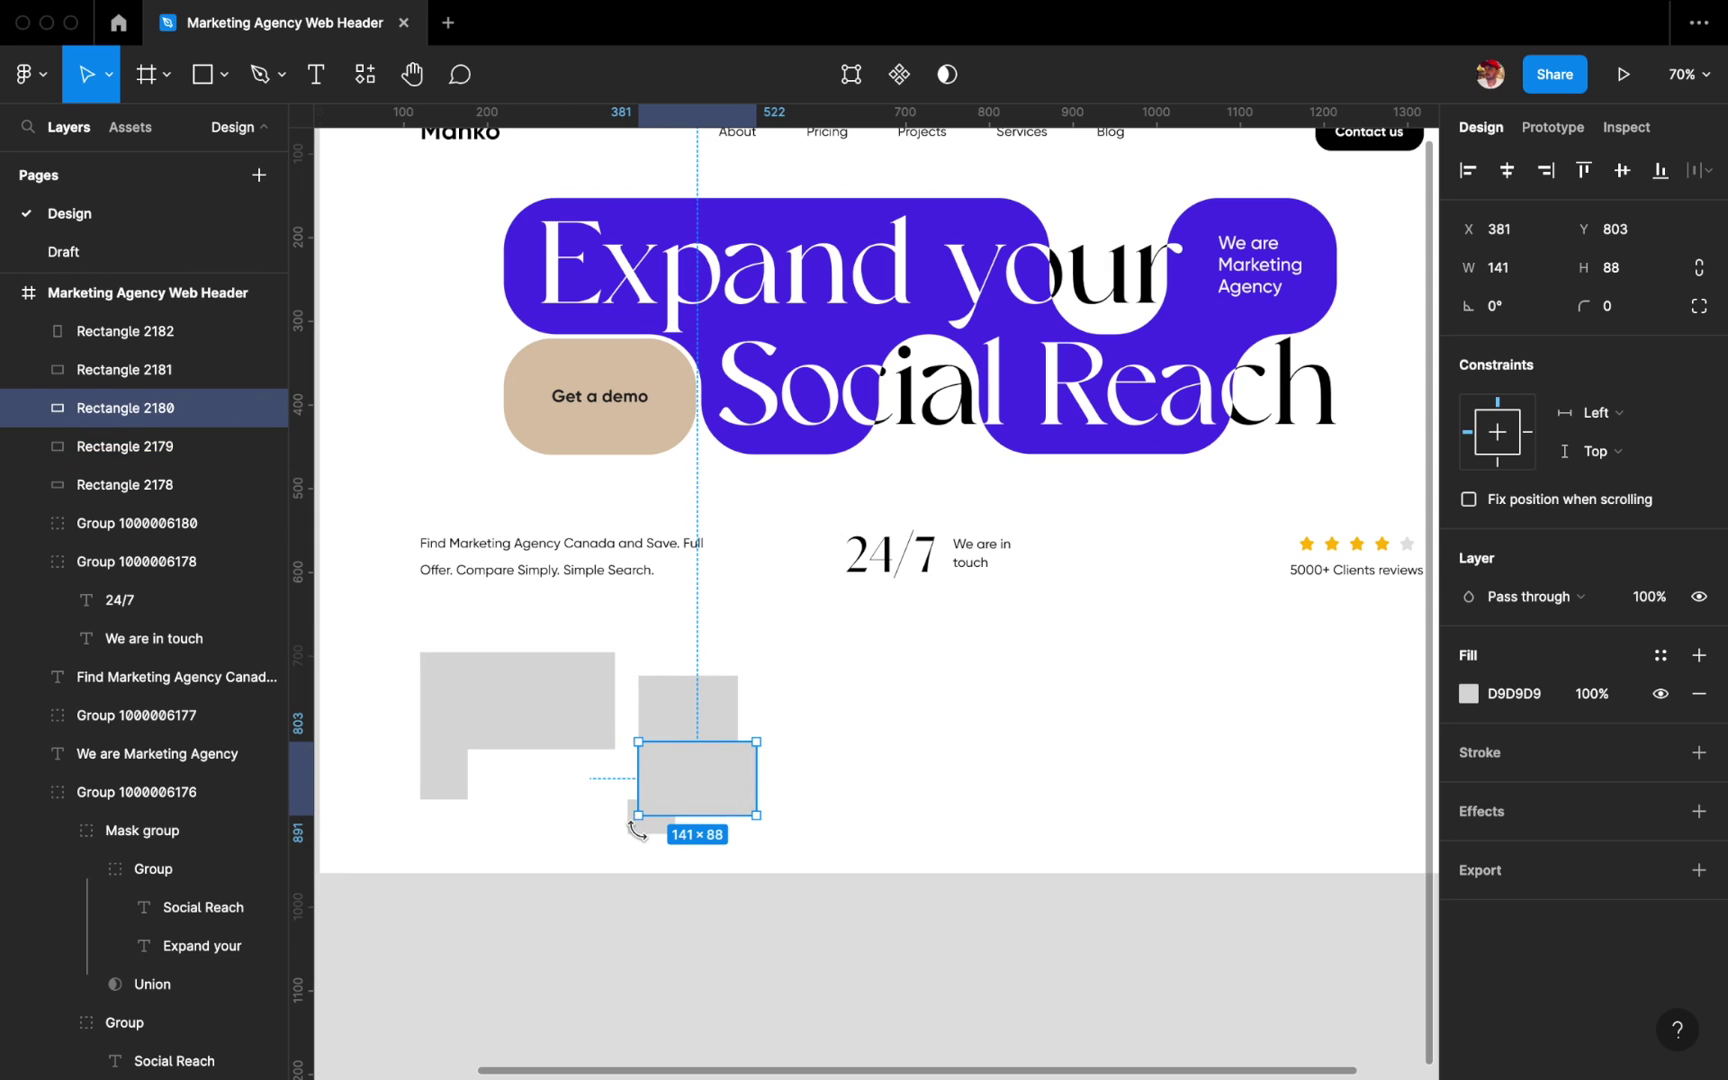
pyautogui.click(668, 860)
pyautogui.click(665, 820)
pyautogui.click(552, 888)
pyautogui.click(458, 785)
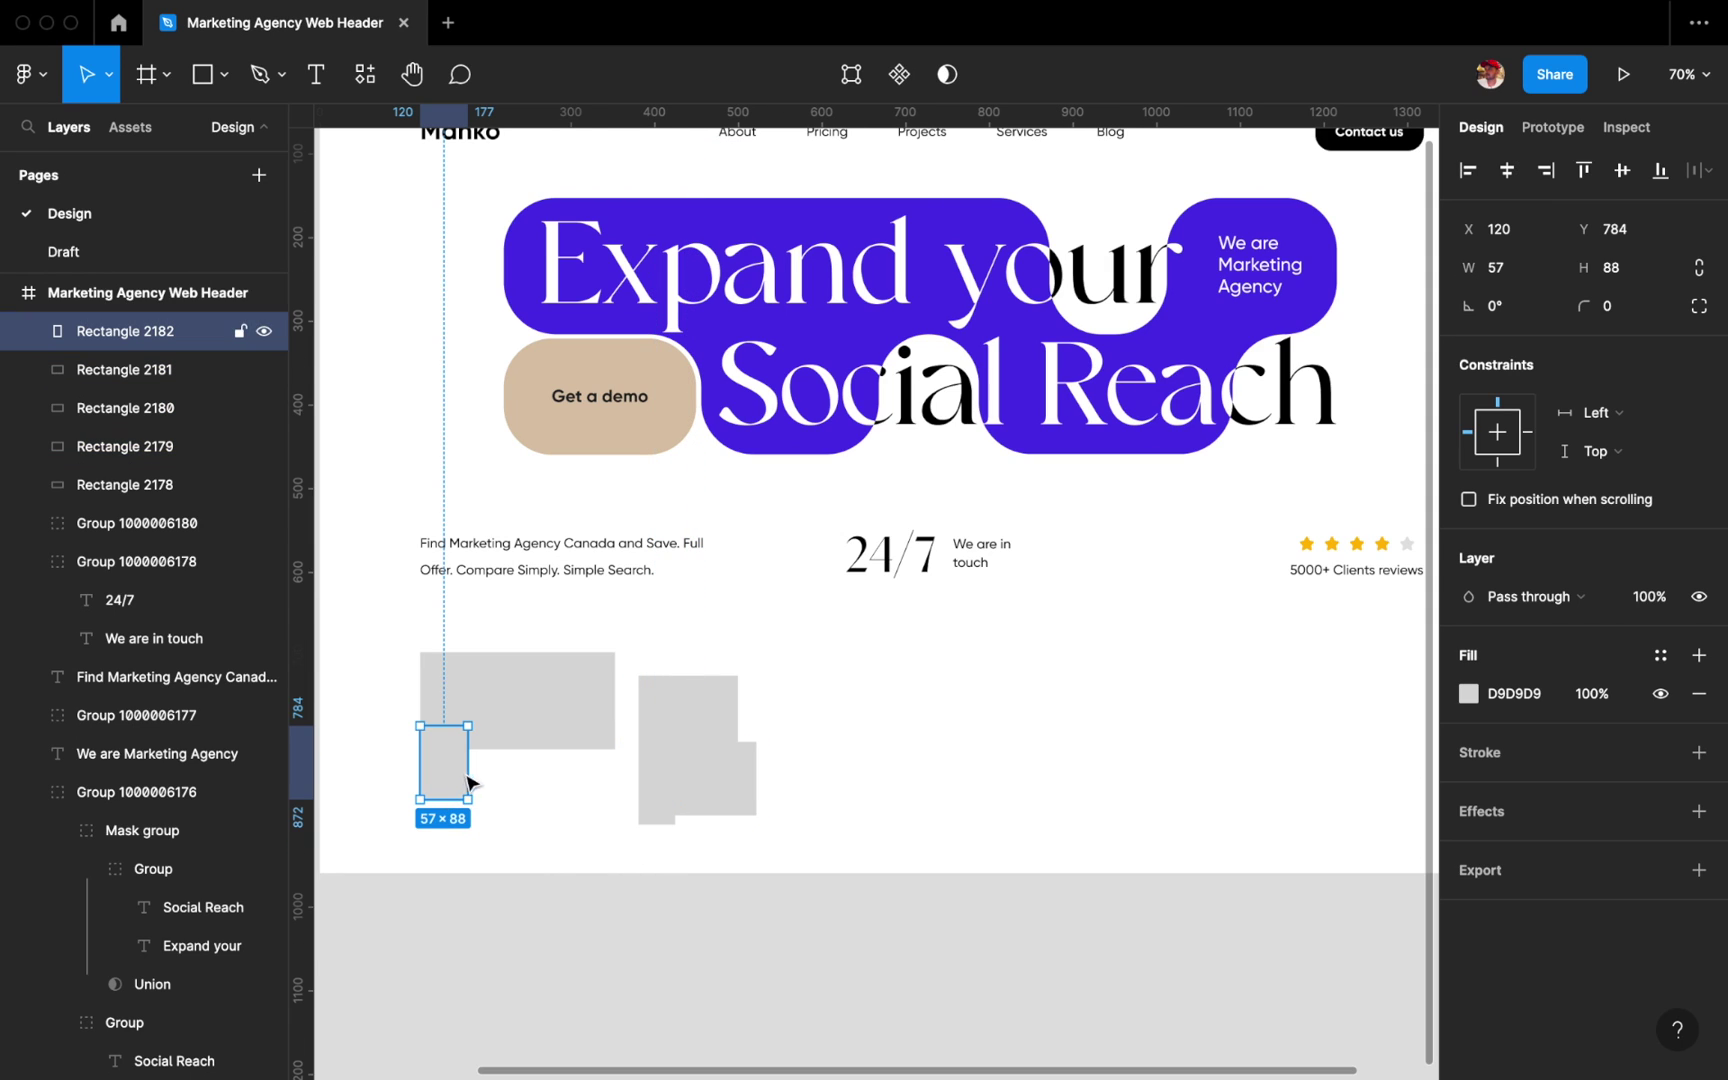
pyautogui.moveTo(469, 783)
pyautogui.mouseDown()
pyautogui.moveTo(497, 779)
pyautogui.moveTo(548, 814)
pyautogui.mouseUp()
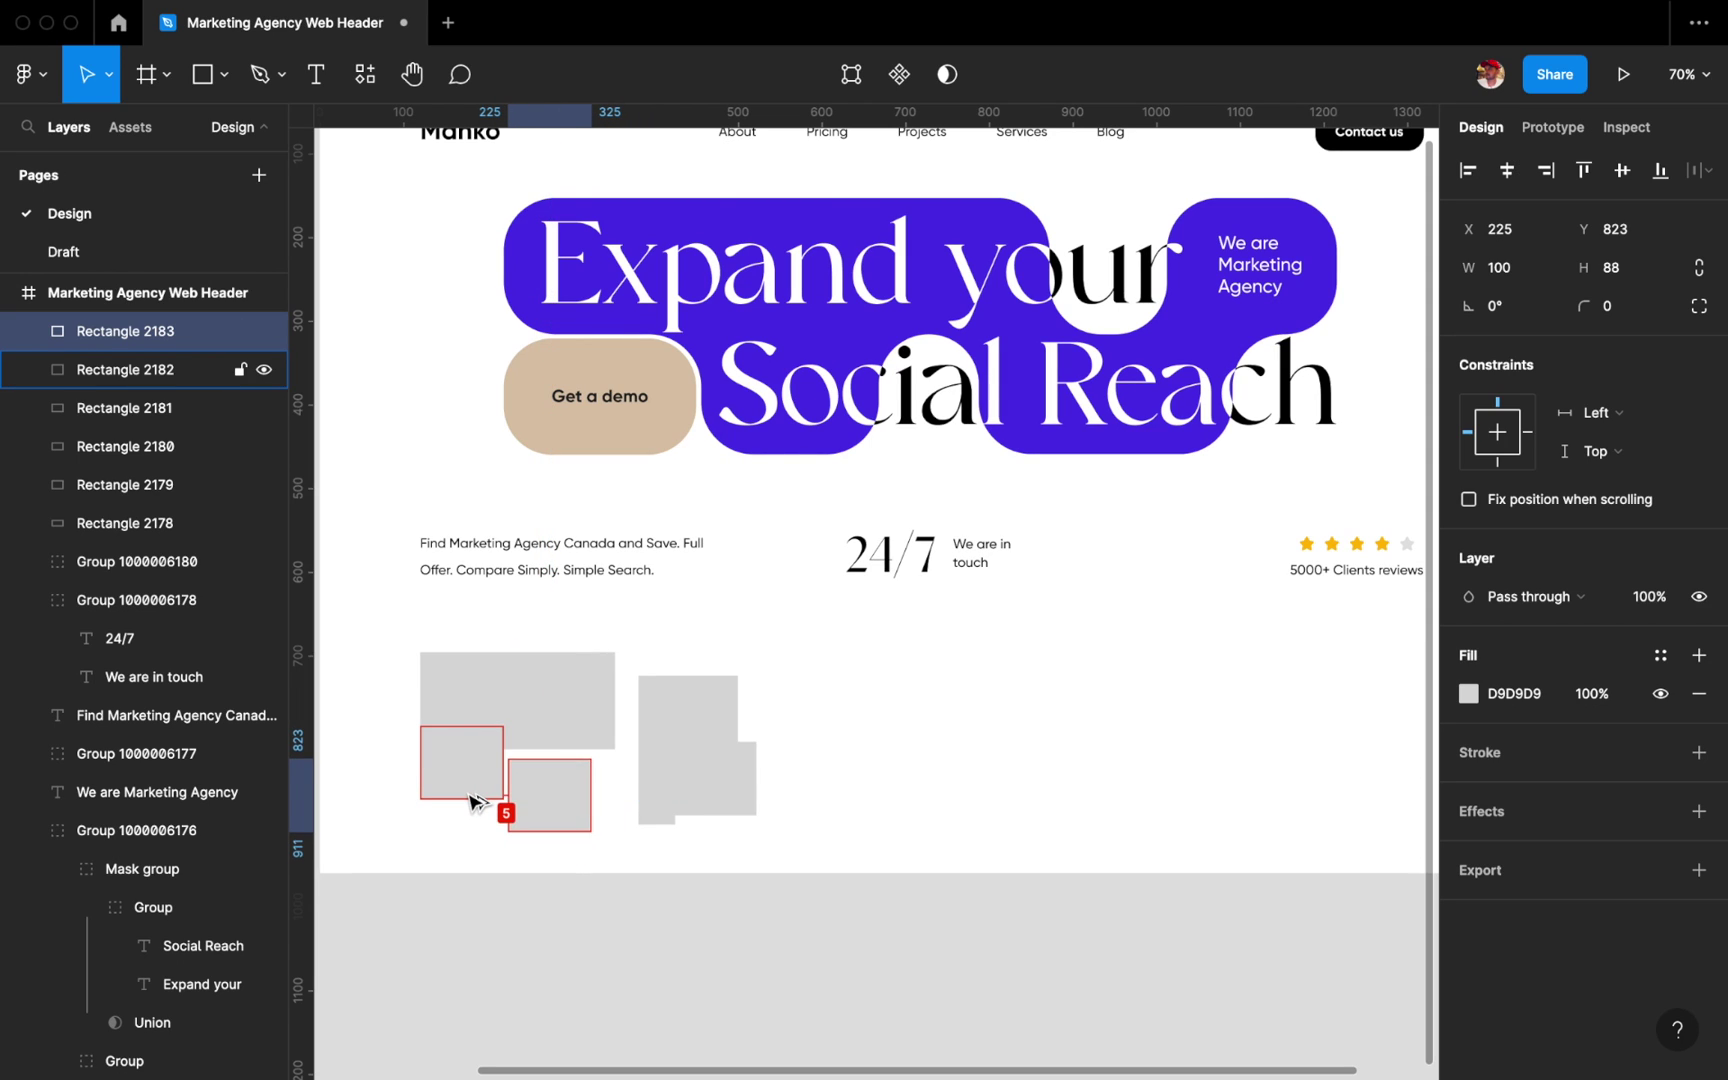
# Raise Rectangle 2183 and size it to 117 px wide, then duplicate it and widen the copy to 102 px.
pyautogui.moveTo(550, 795); pyautogui.dragTo(643, 784)
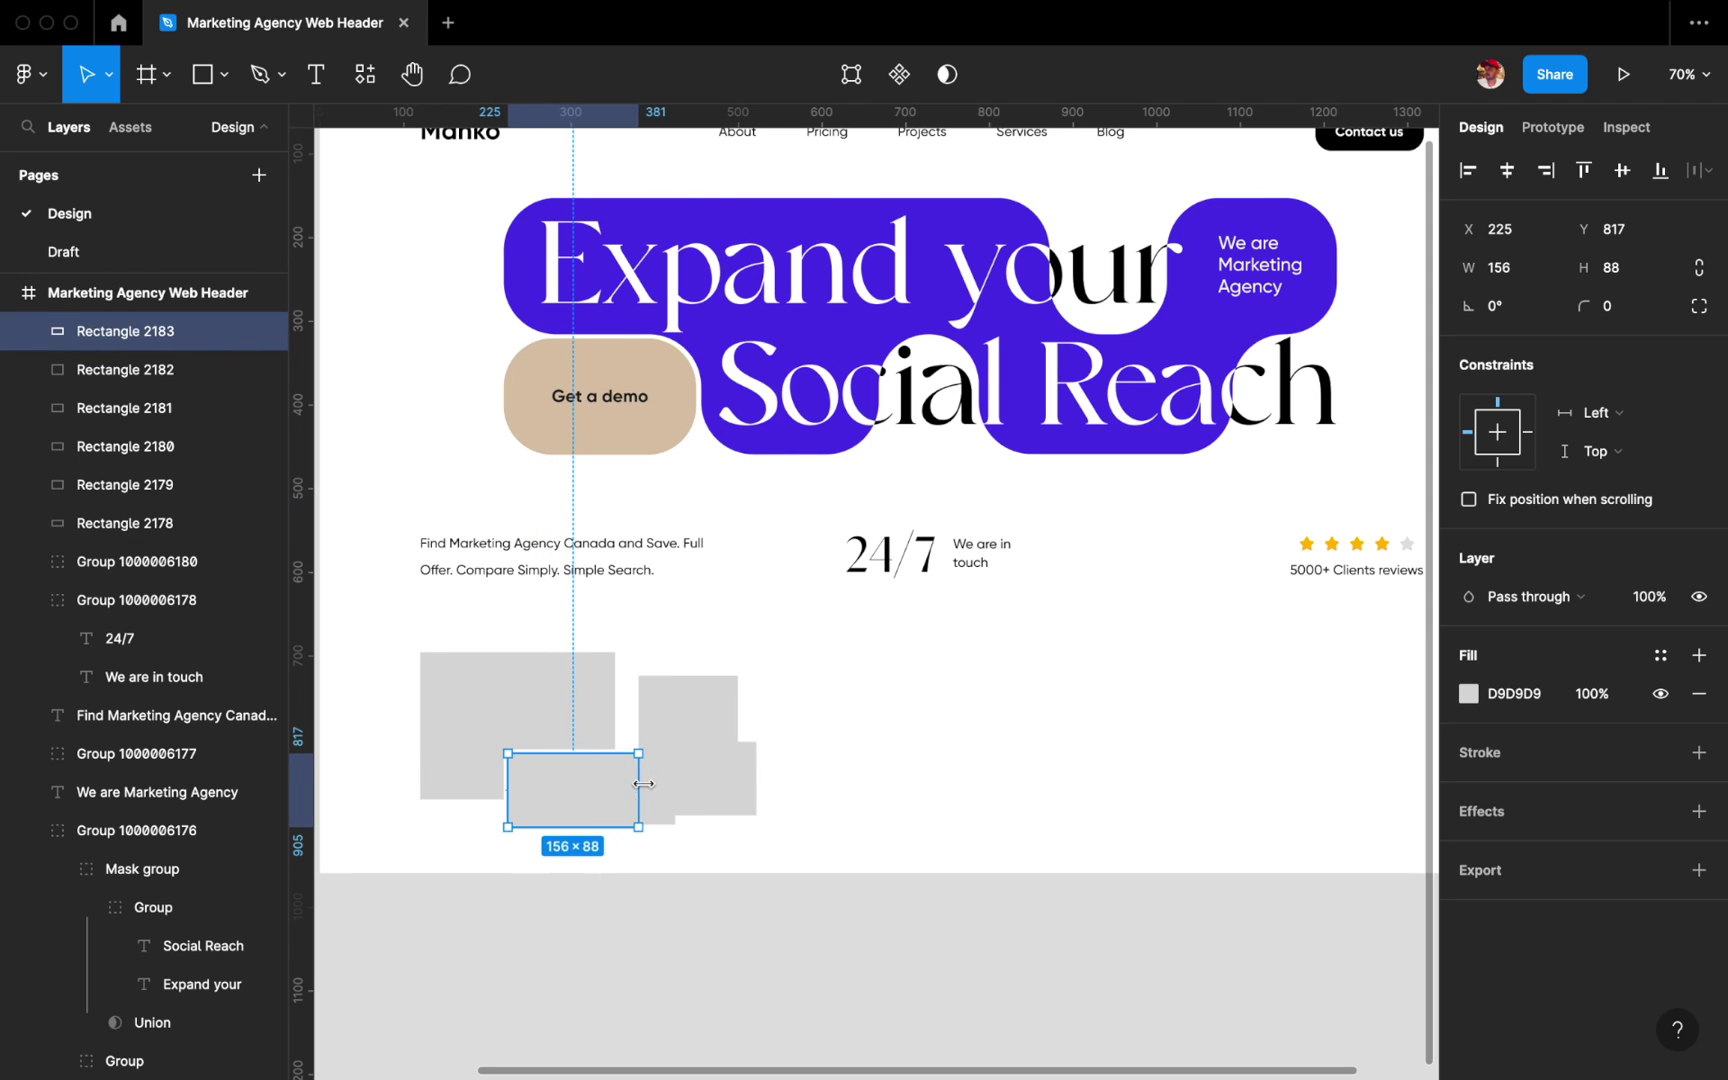
pyautogui.click(676, 725)
pyautogui.click(588, 780)
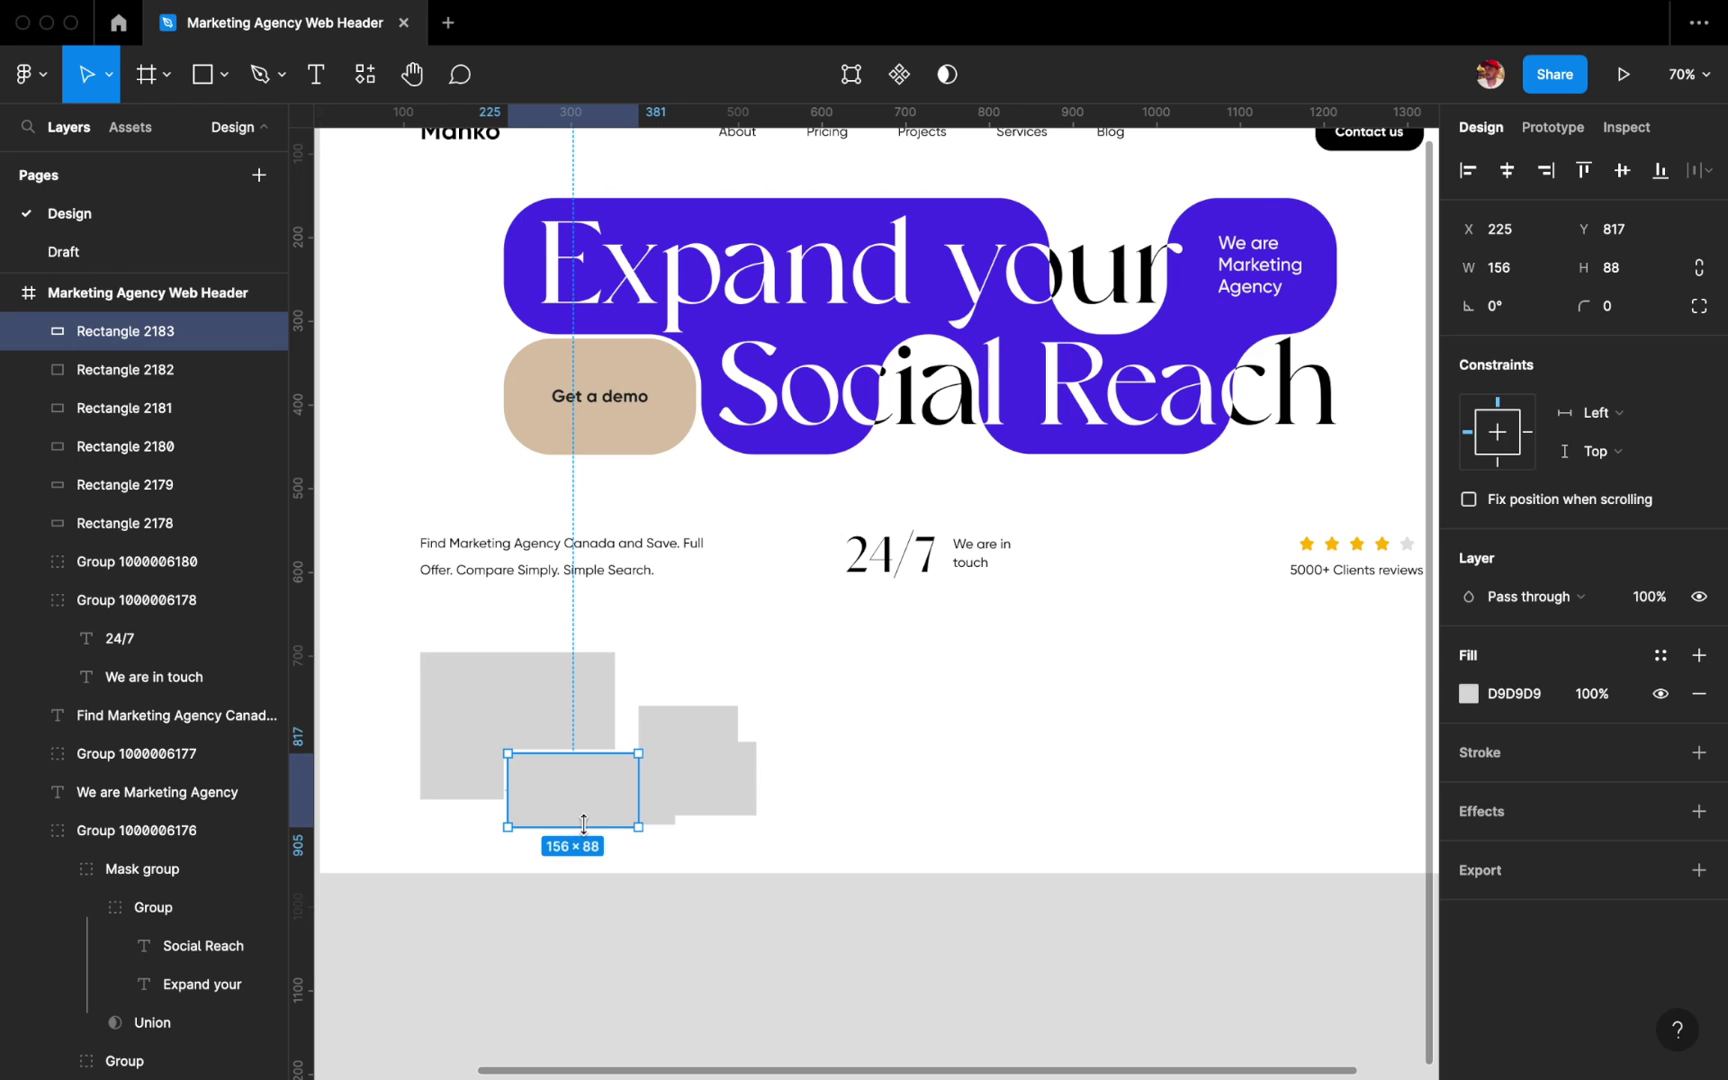
pyautogui.moveTo(638, 805); pyautogui.dragTo(605, 805)
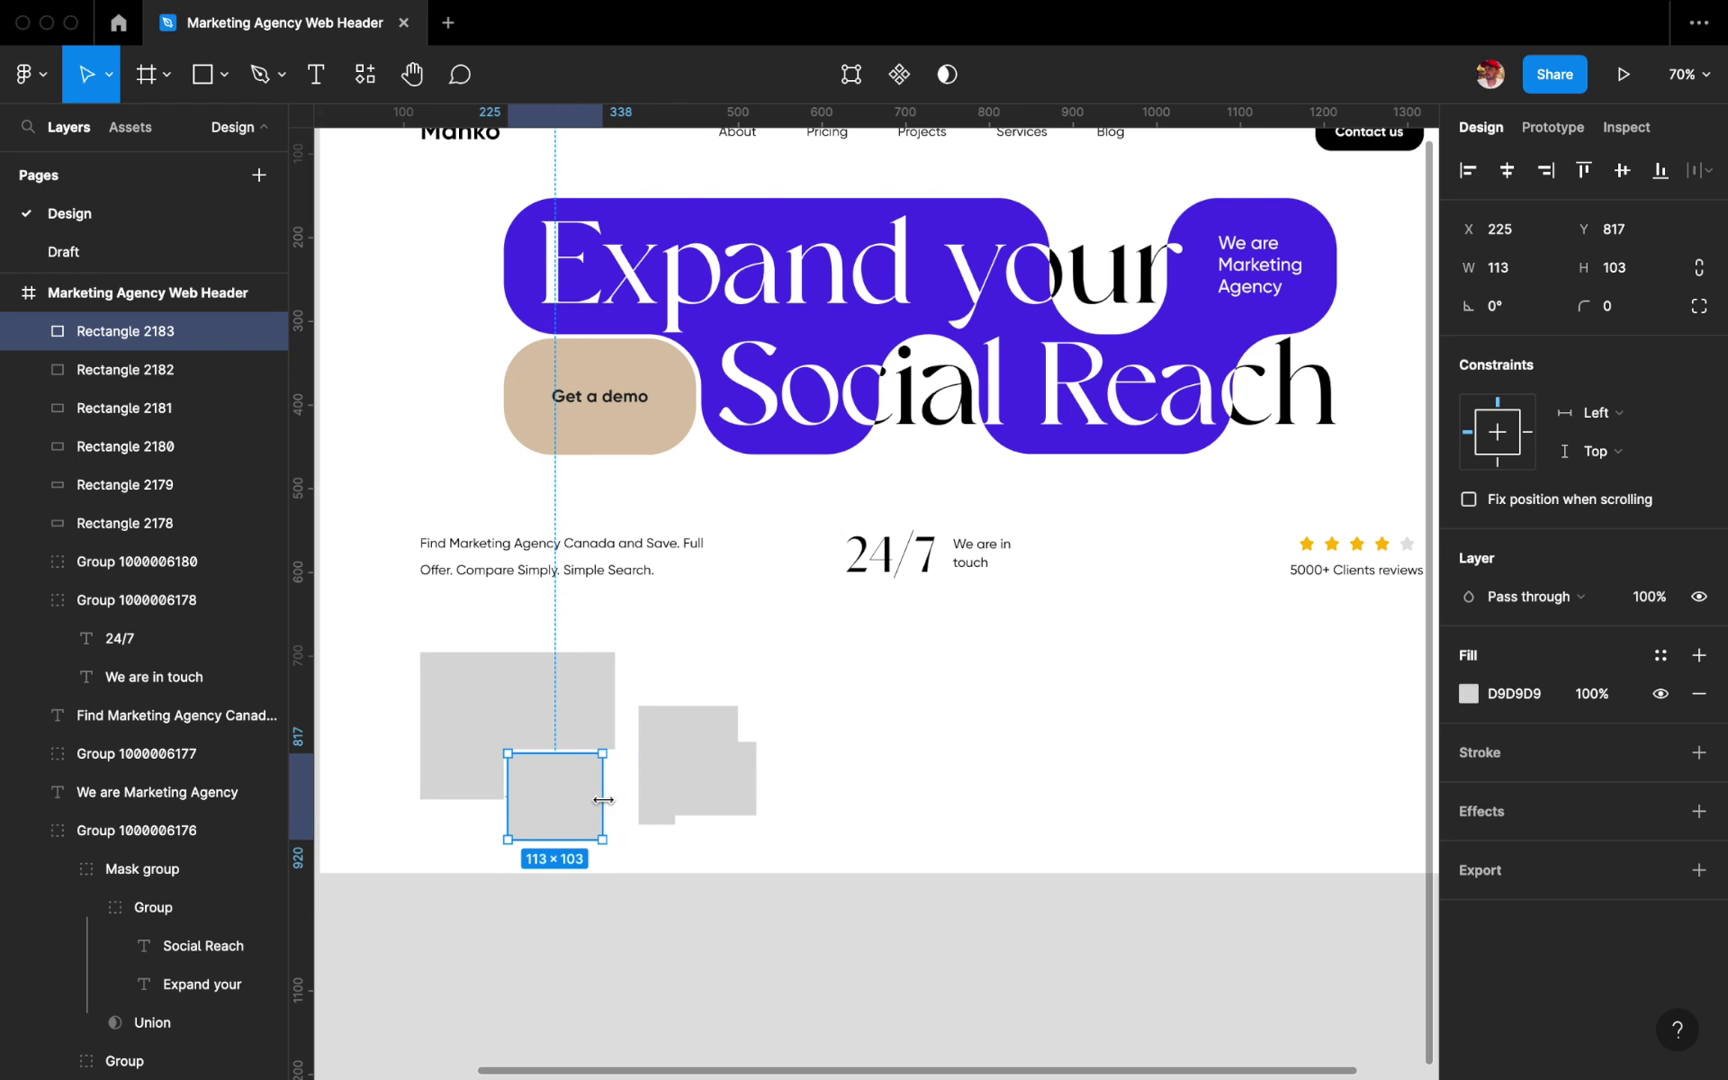
pyautogui.hotkey('ctrl', 'd')
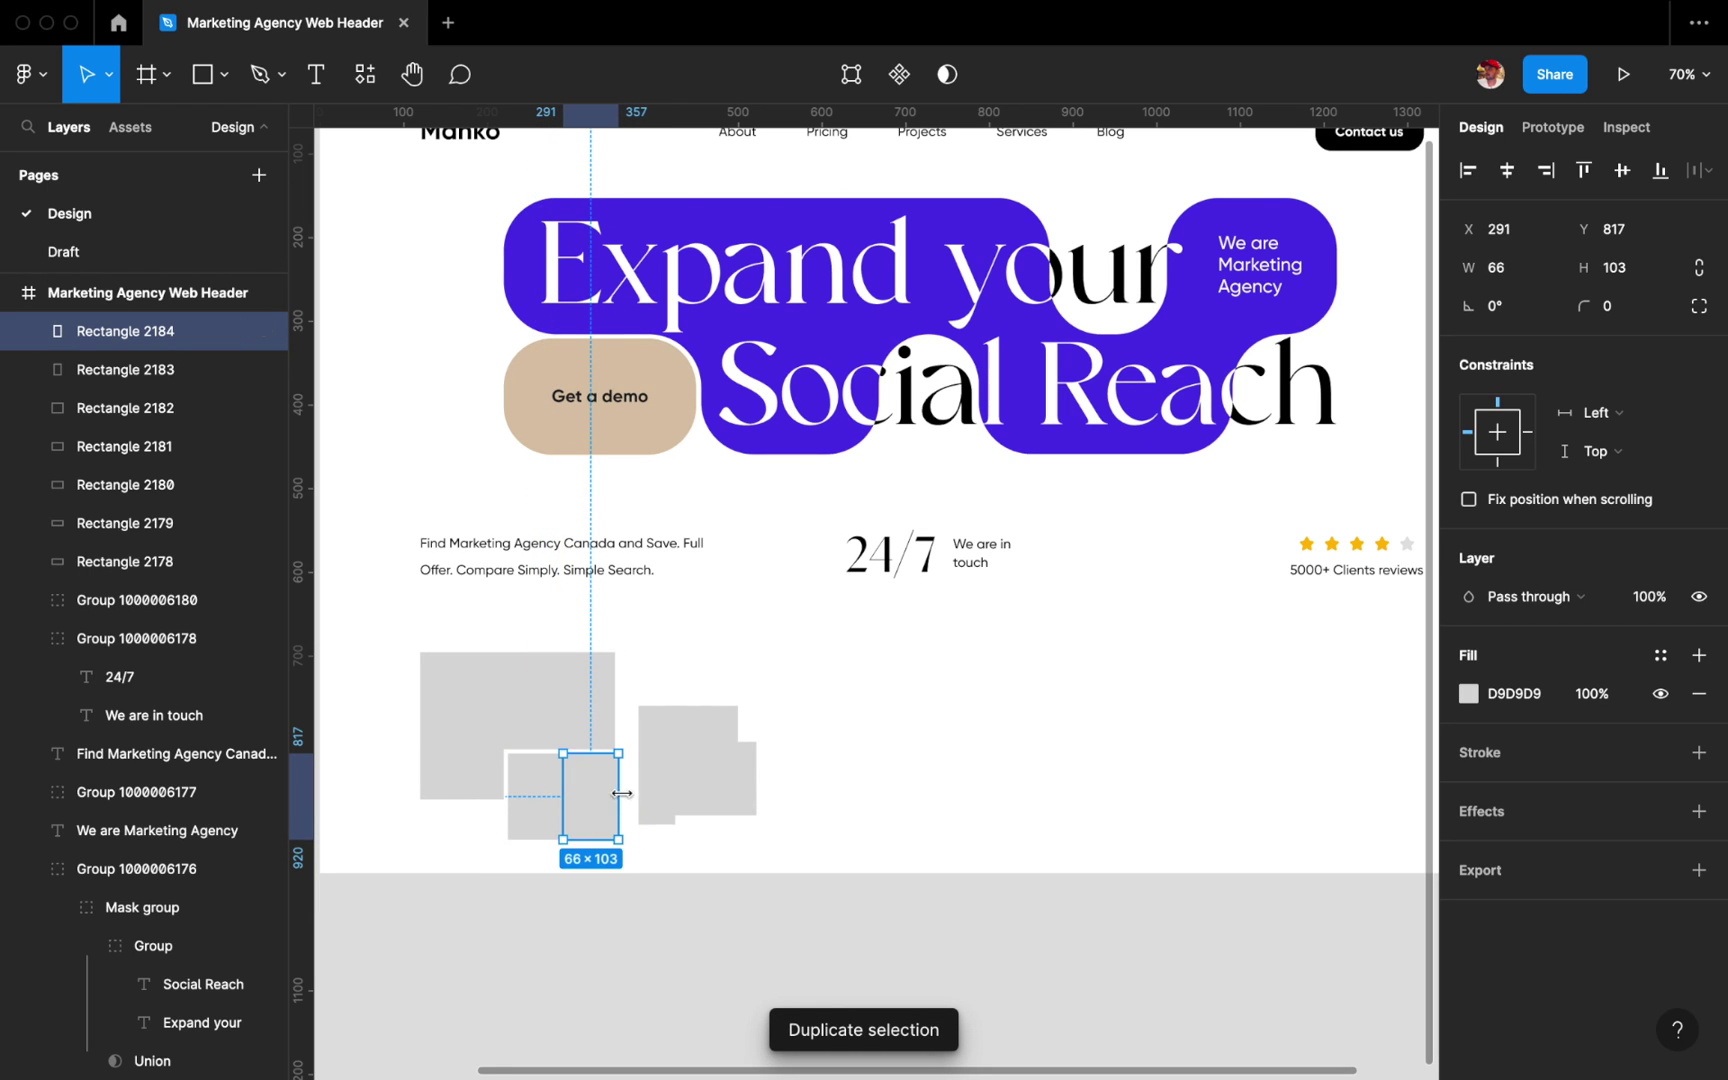
pyautogui.moveTo(621, 793); pyautogui.dragTo(752, 812)
# Select all seven grey rectangles of the stepped cluster together.
pyautogui.click(893, 775)
pyautogui.scroll(3, 771, 829)
pyautogui.click(663, 798)
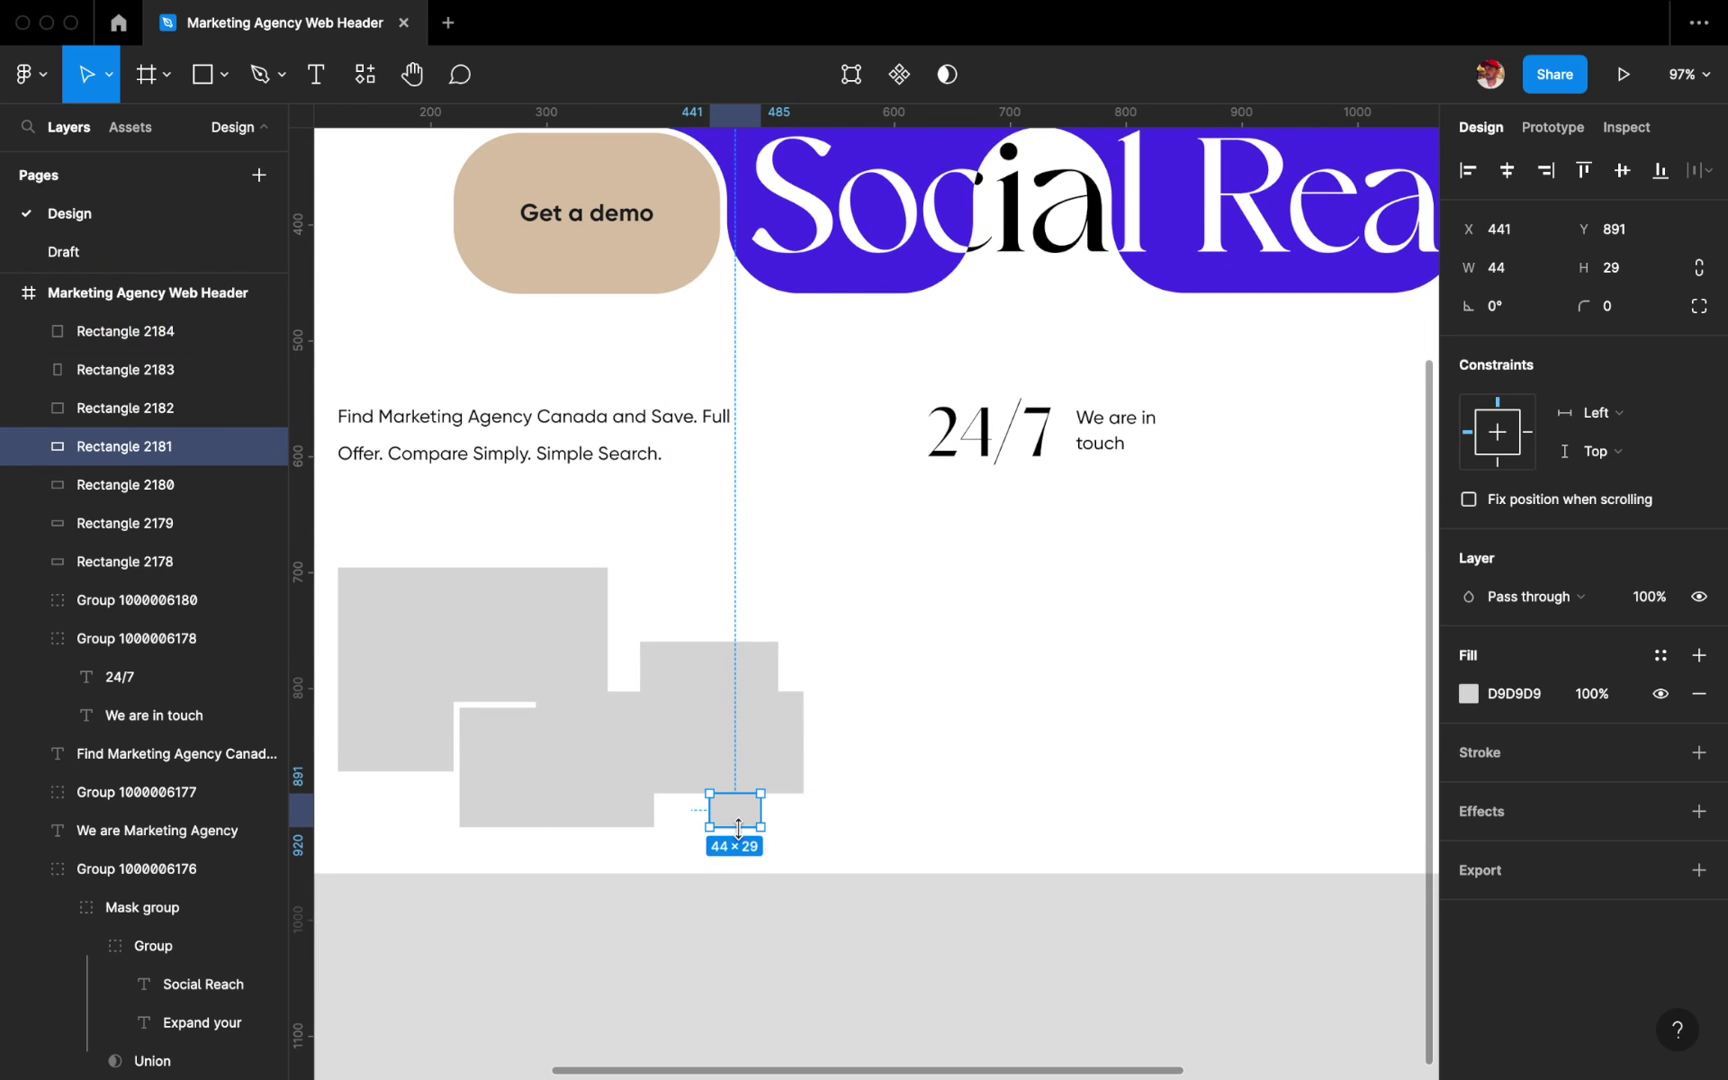
pyautogui.scroll(-3, 985, 715)
pyautogui.moveTo(905, 602); pyautogui.dragTo(507, 843)
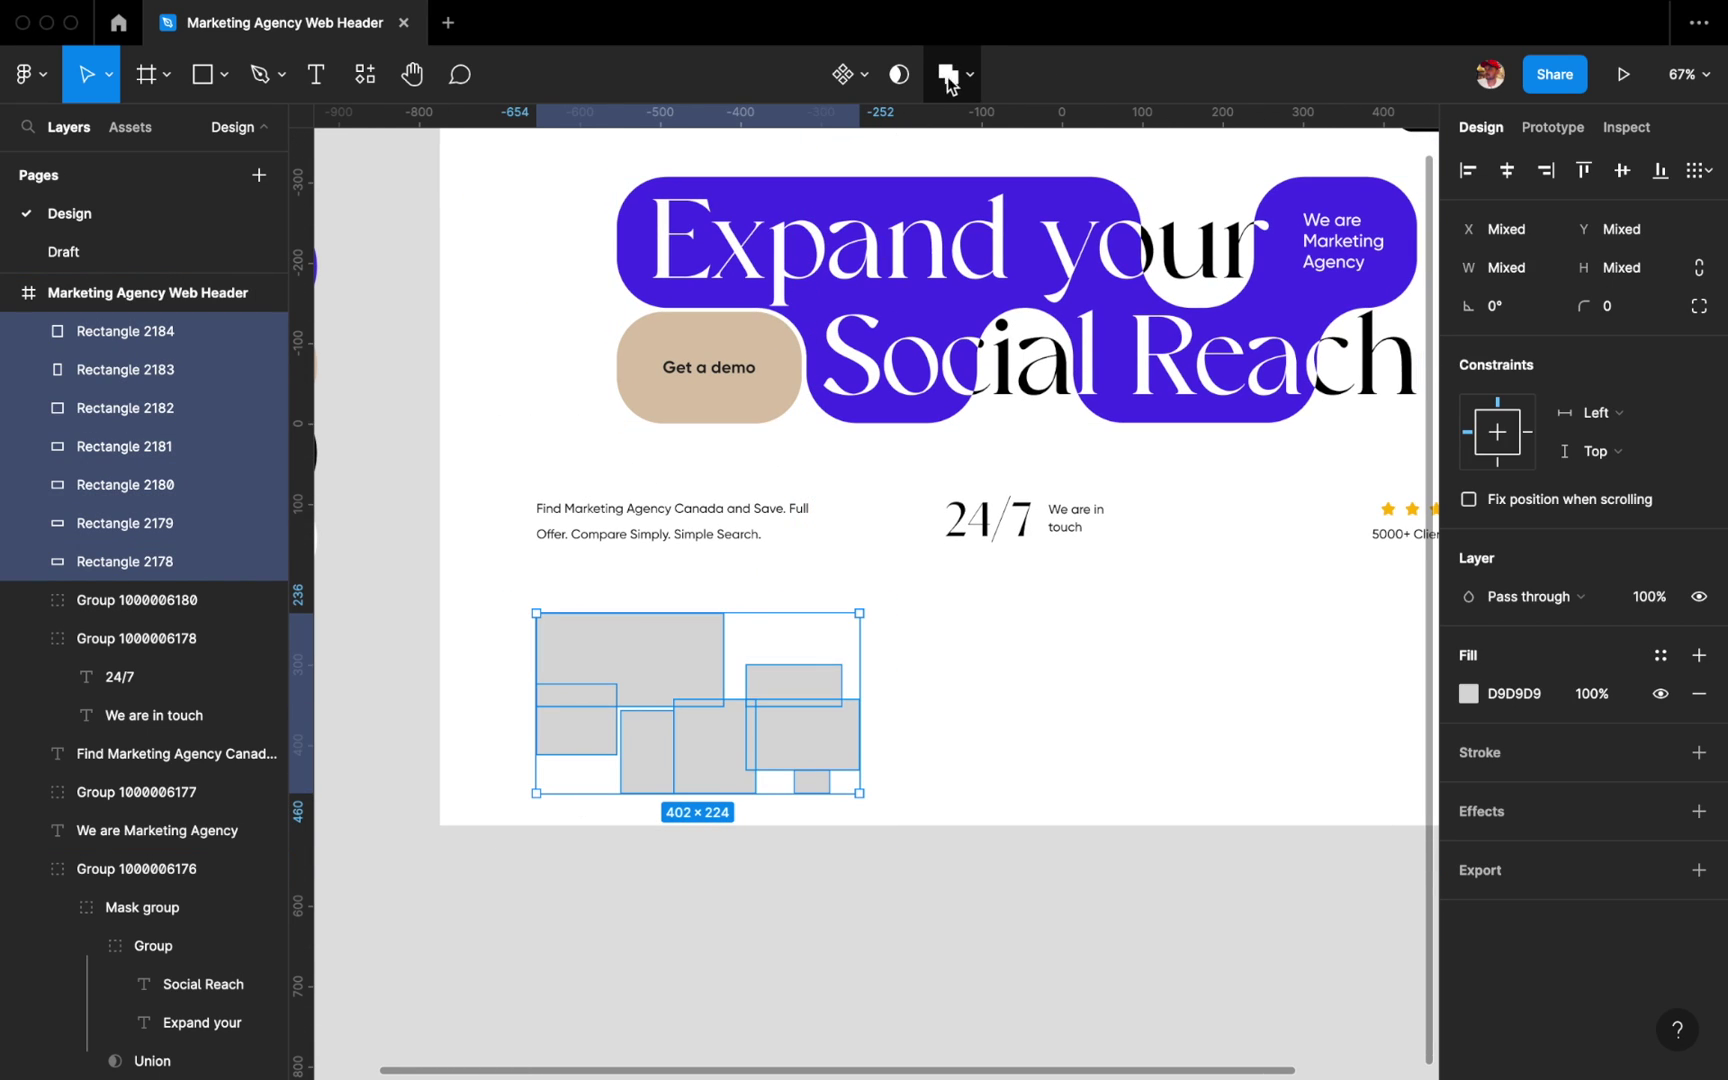
# Union the grey rectangles into one shape with a 20 corner radius.
pyautogui.click(946, 76)
pyautogui.write('20')
pyautogui.press('Return')
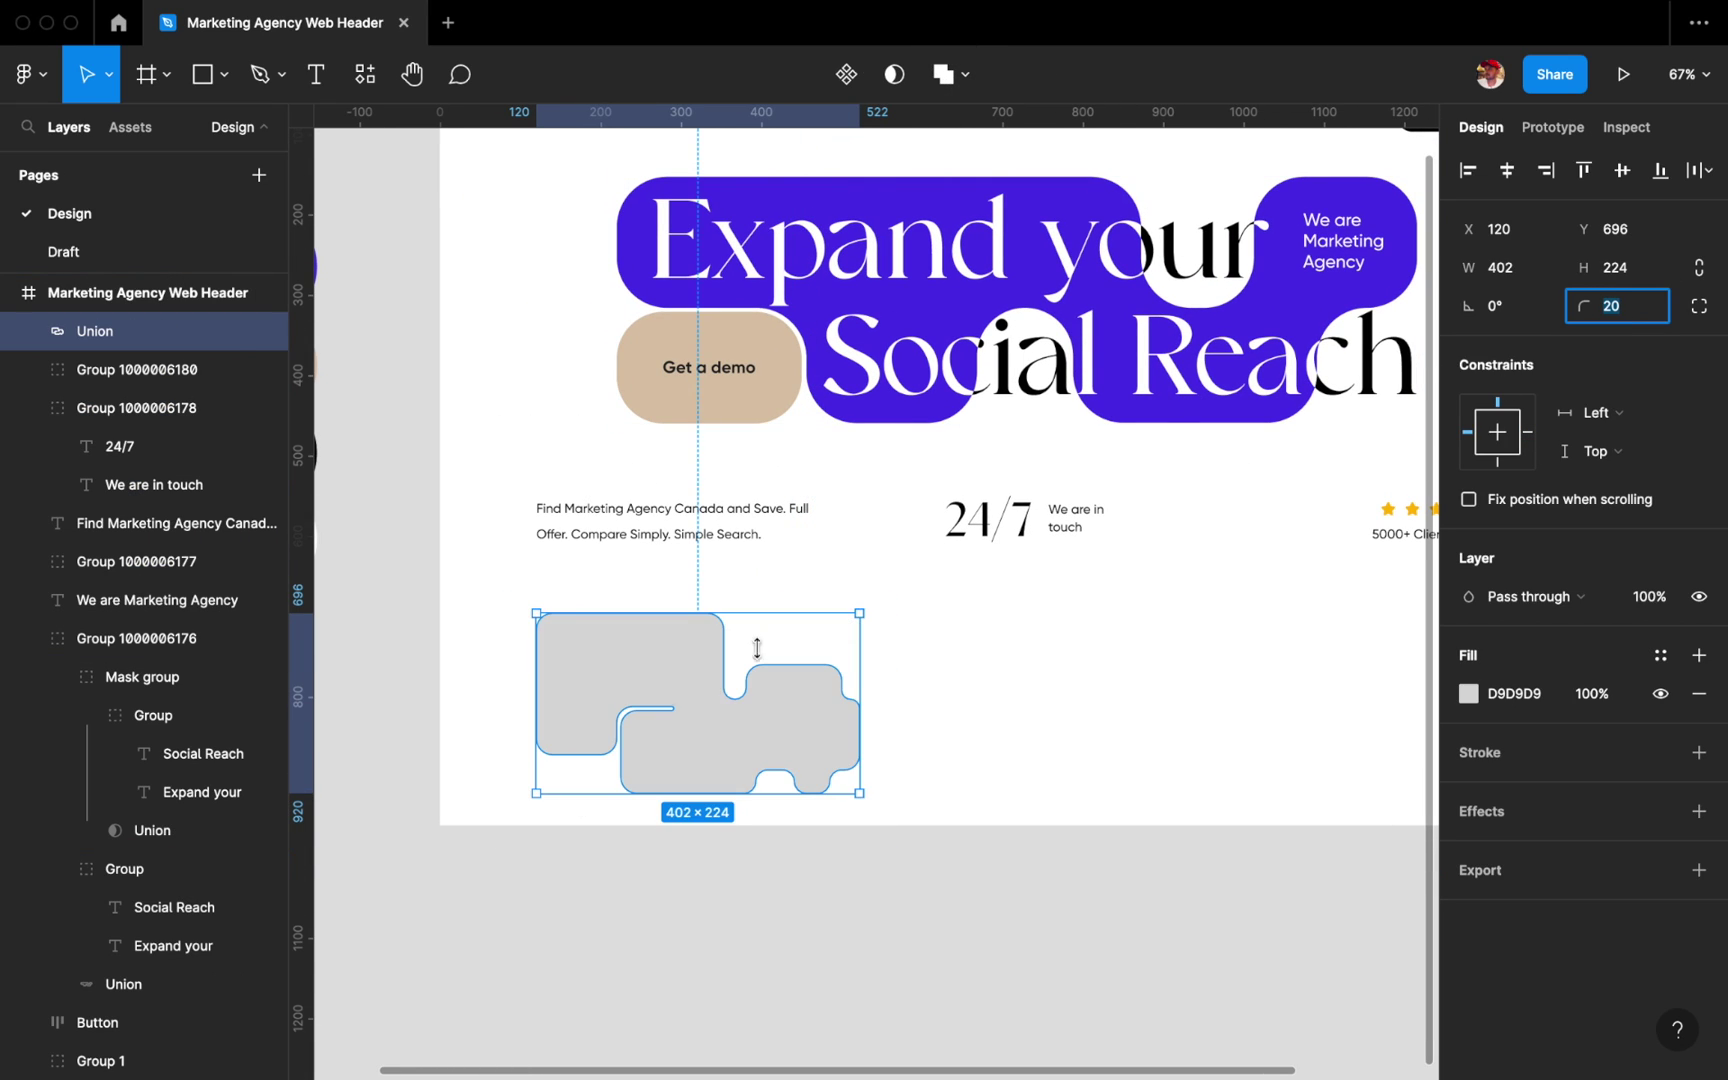
pyautogui.scroll(5, 744, 710)
# Inspect the union's vertices, selecting Rectangle 2183's top-left corner point.
pyautogui.doubleClick(744, 710)
pyautogui.click(716, 633)
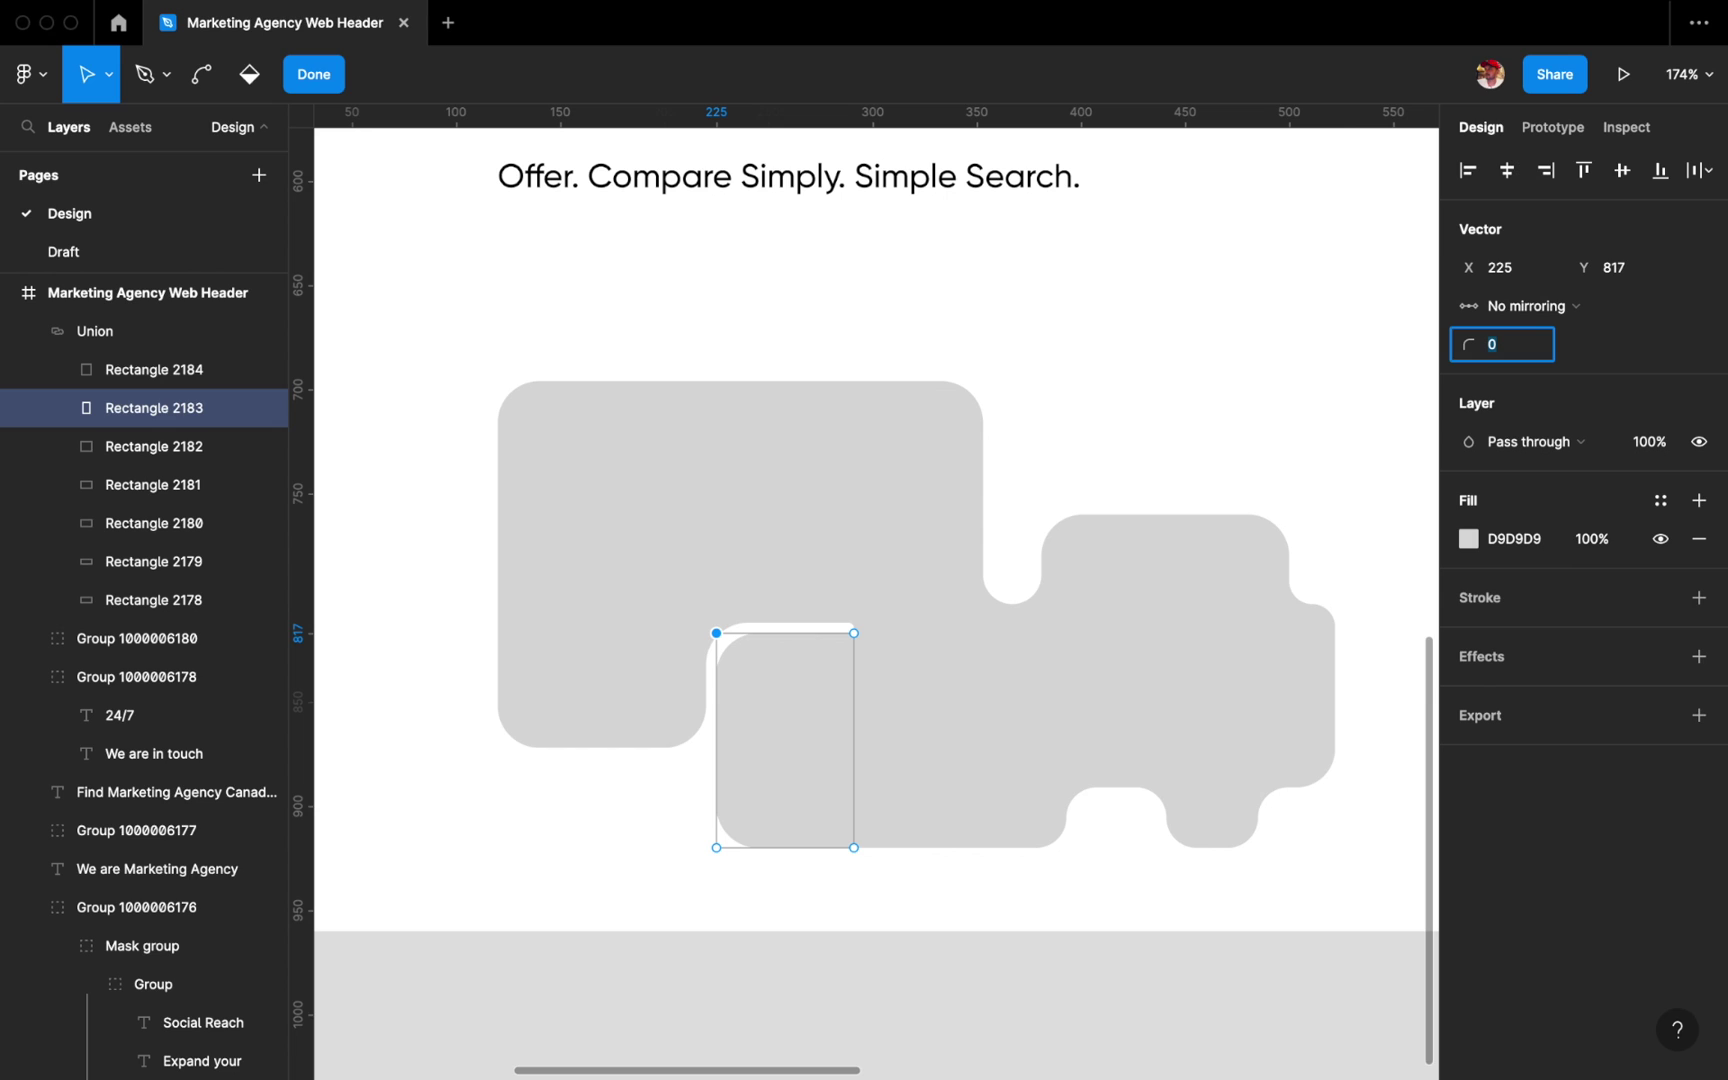
pyautogui.press('Escape')
pyautogui.scroll(3, 660, 720)
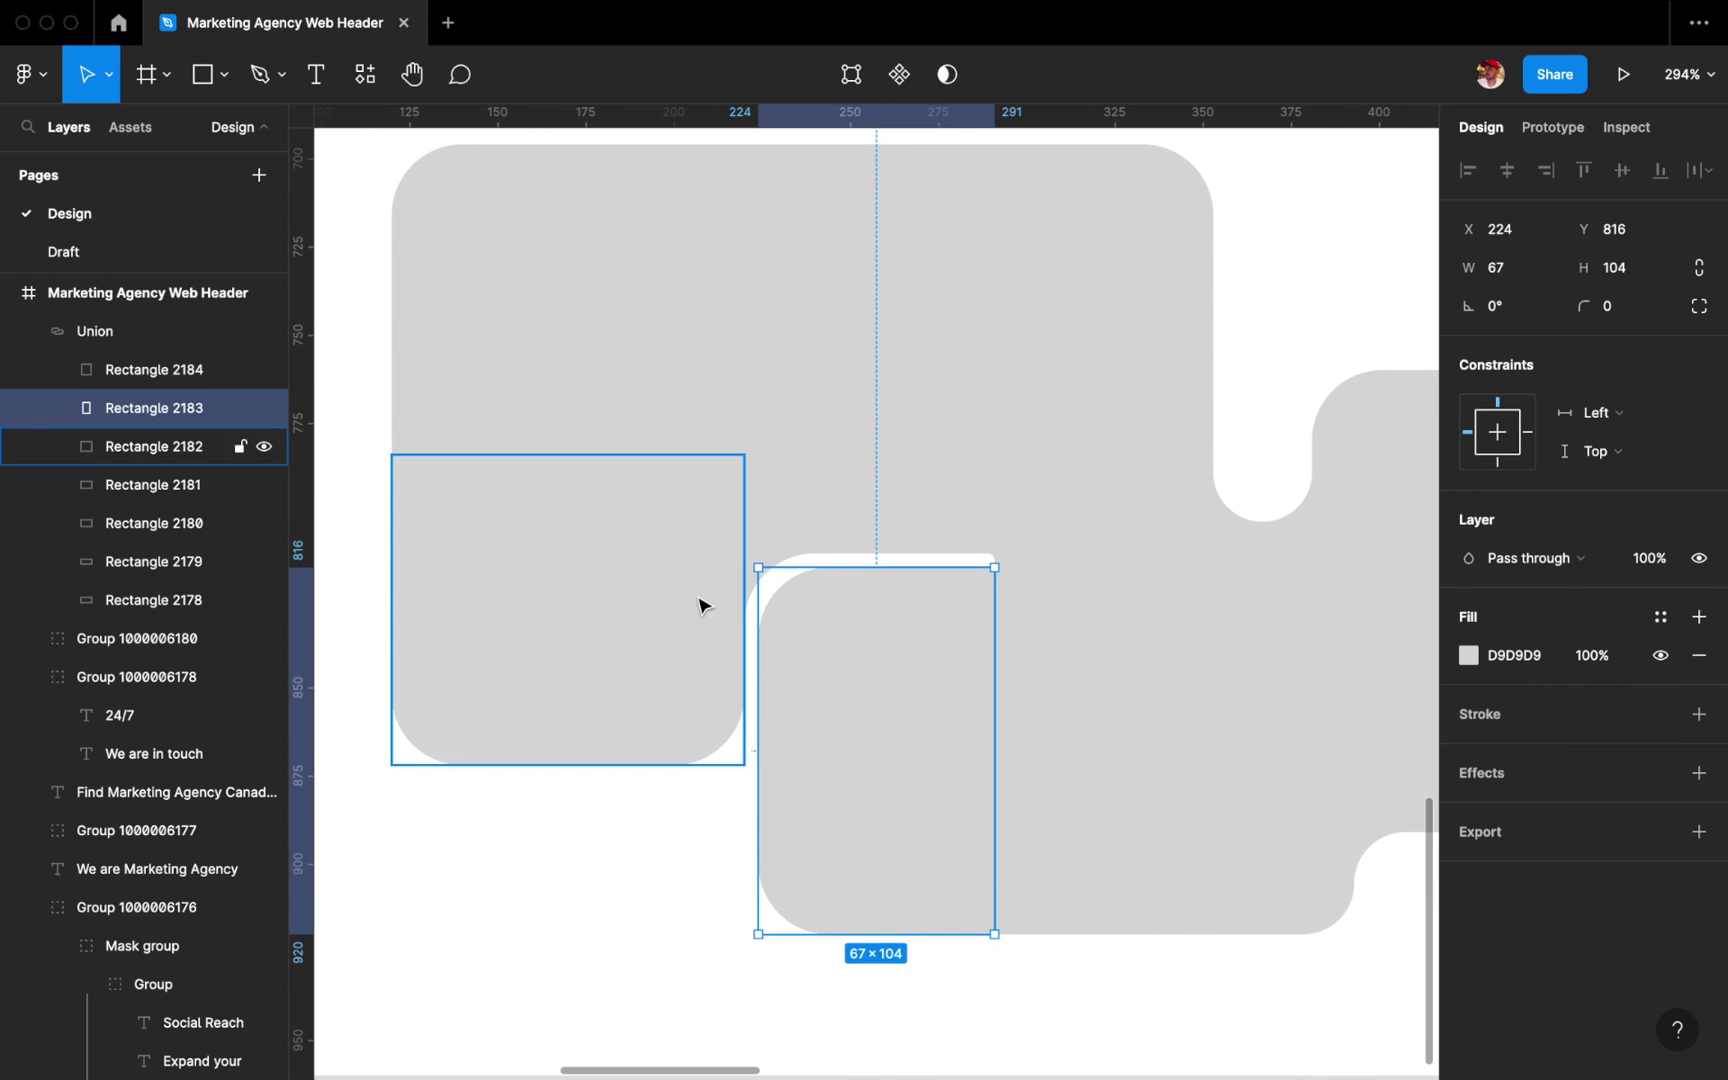
pyautogui.scroll(-5, 702, 605)
pyautogui.scroll(-3, 744, 810)
# Set rounding on the union's top-left corner point, then reselect the merged shape.
pyautogui.doubleClick(545, 823)
pyautogui.scroll(10, 513, 636)
pyautogui.click(511, 527)
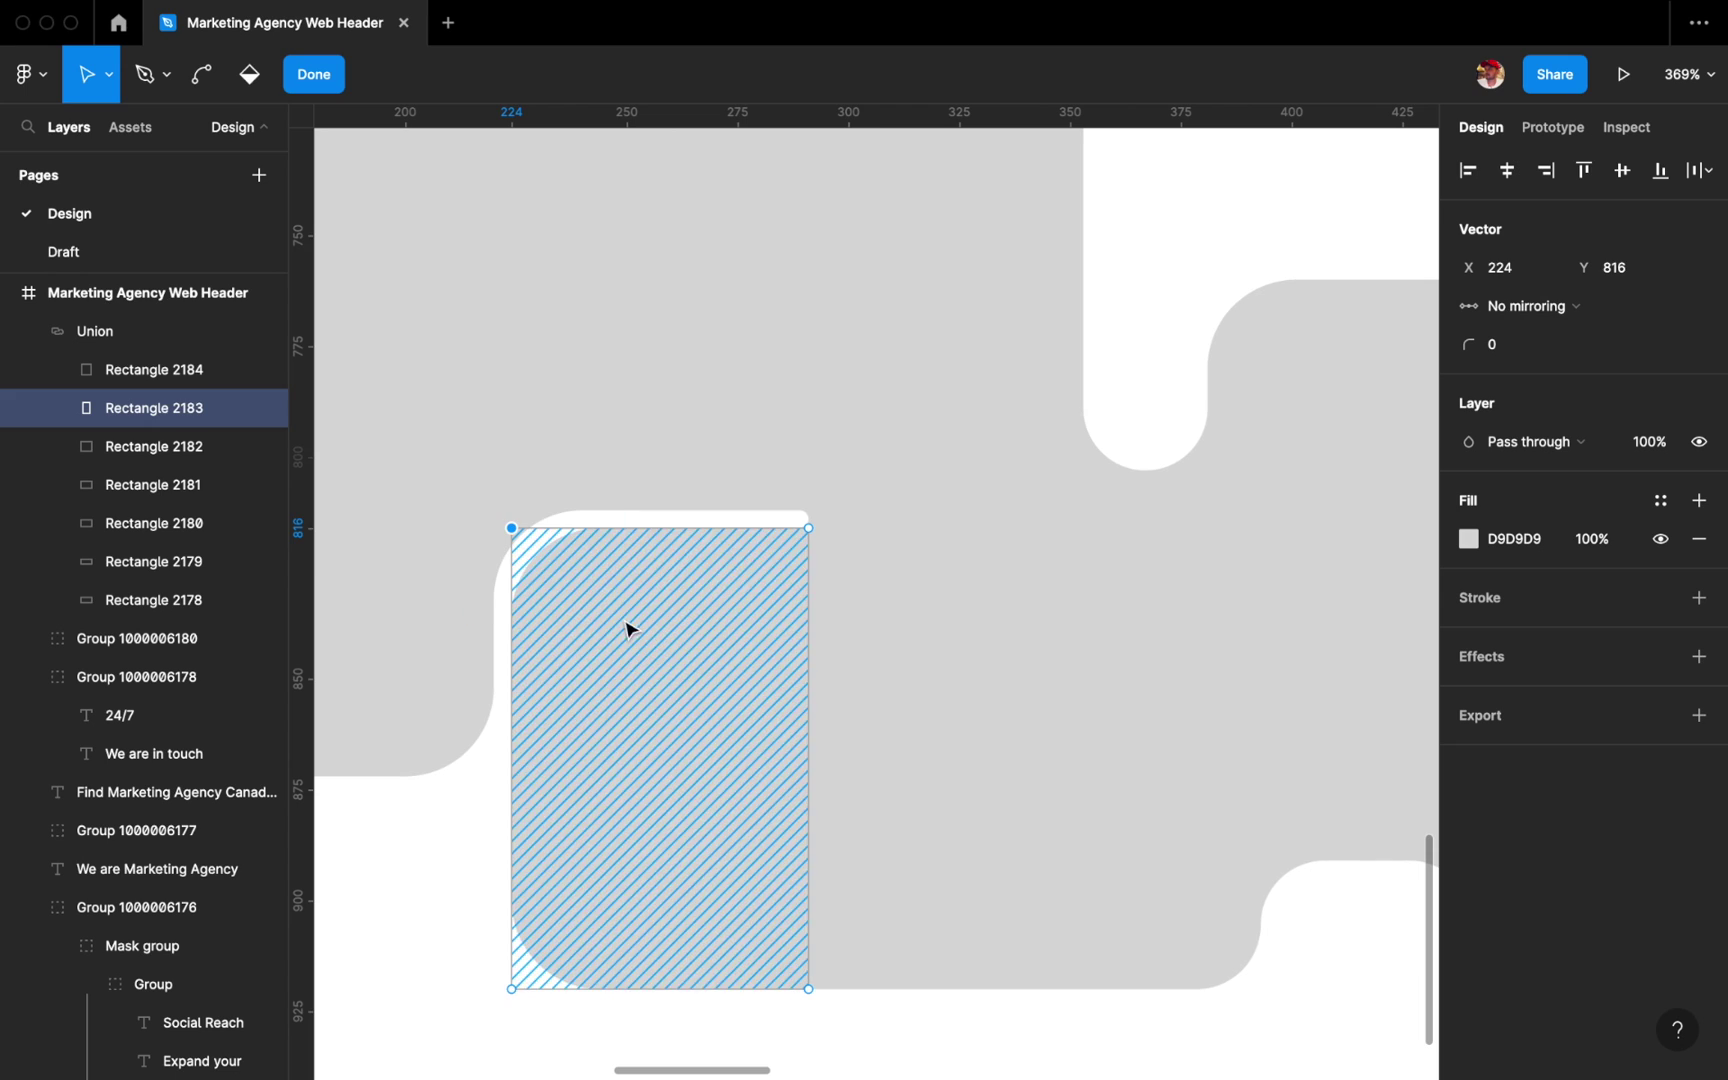
pyautogui.click(1513, 345)
pyautogui.scroll(-5, 845, 773)
pyautogui.press('Escape')
pyautogui.press('Escape')
pyautogui.scroll(-5, 968, 559)
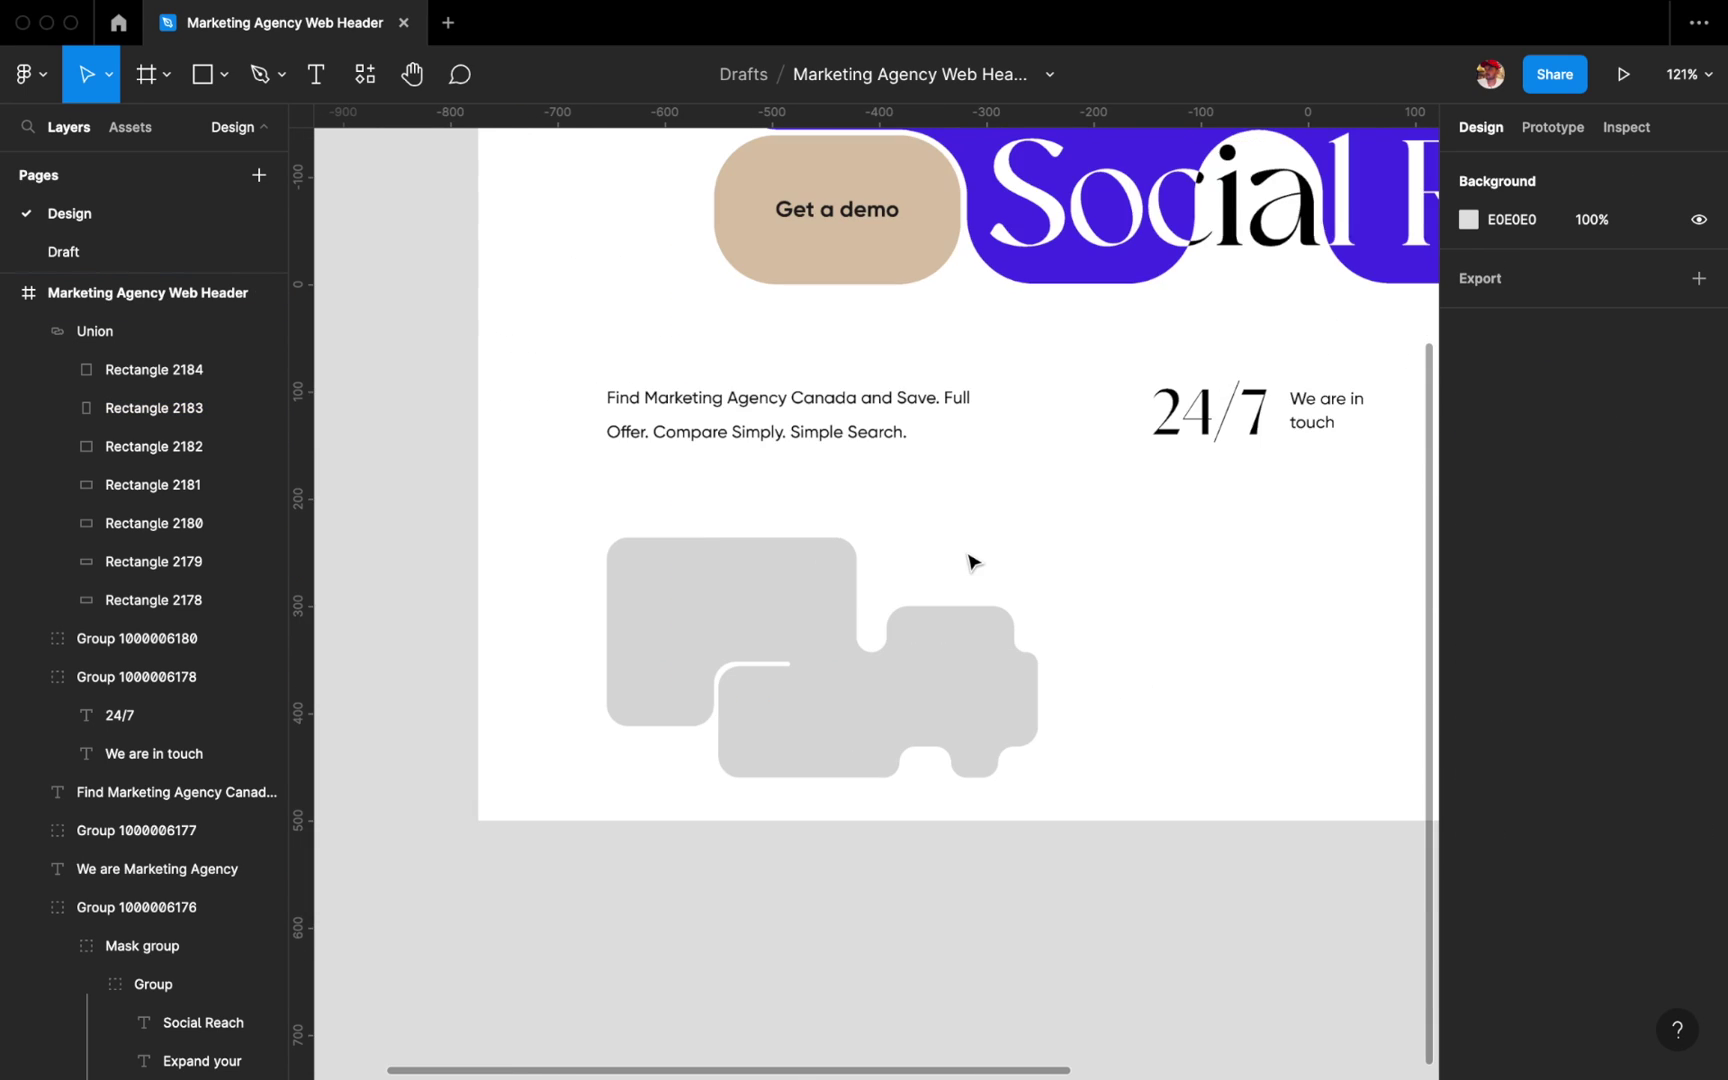
pyautogui.scroll(-5, 795, 791)
pyautogui.scroll(3, 795, 790)
pyautogui.click(732, 666)
# Paste the image-filled union copy and re-crop the book image, shifting it down-right and enlarging it.
pyautogui.hotkey('ctrl', 'v')
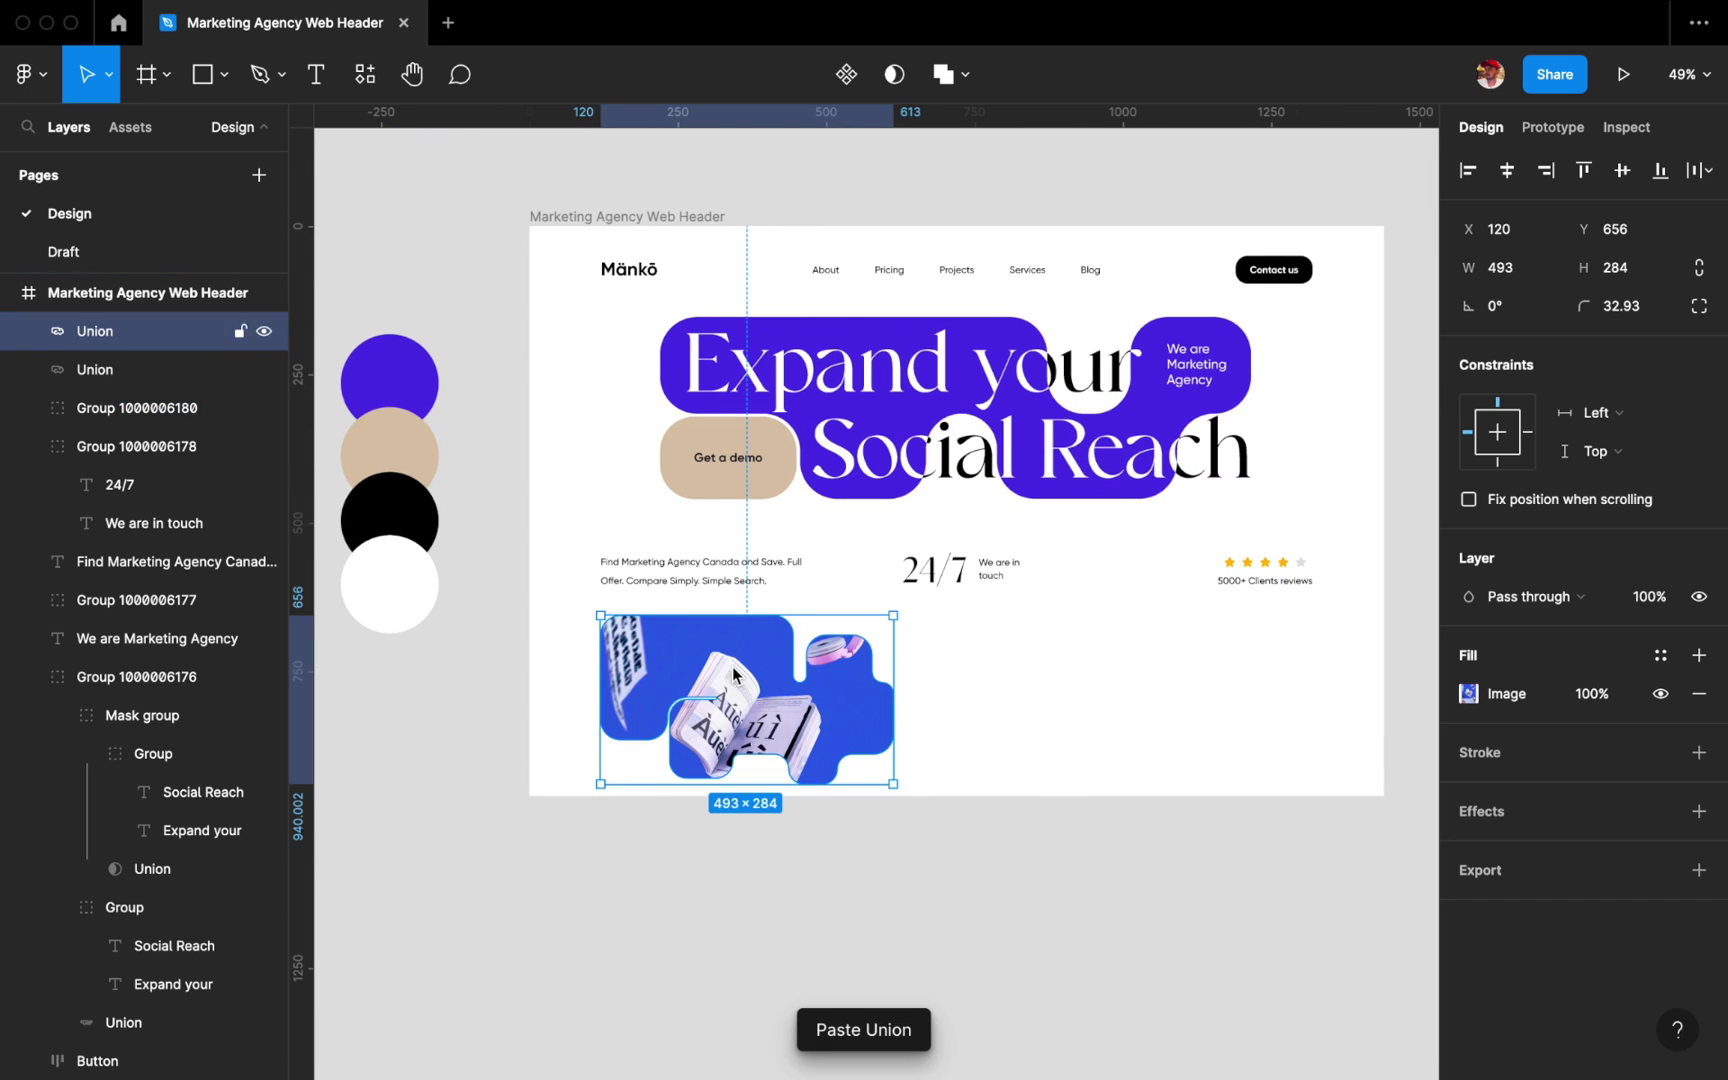
pyautogui.scroll(2, 732, 663)
pyautogui.click(1468, 693)
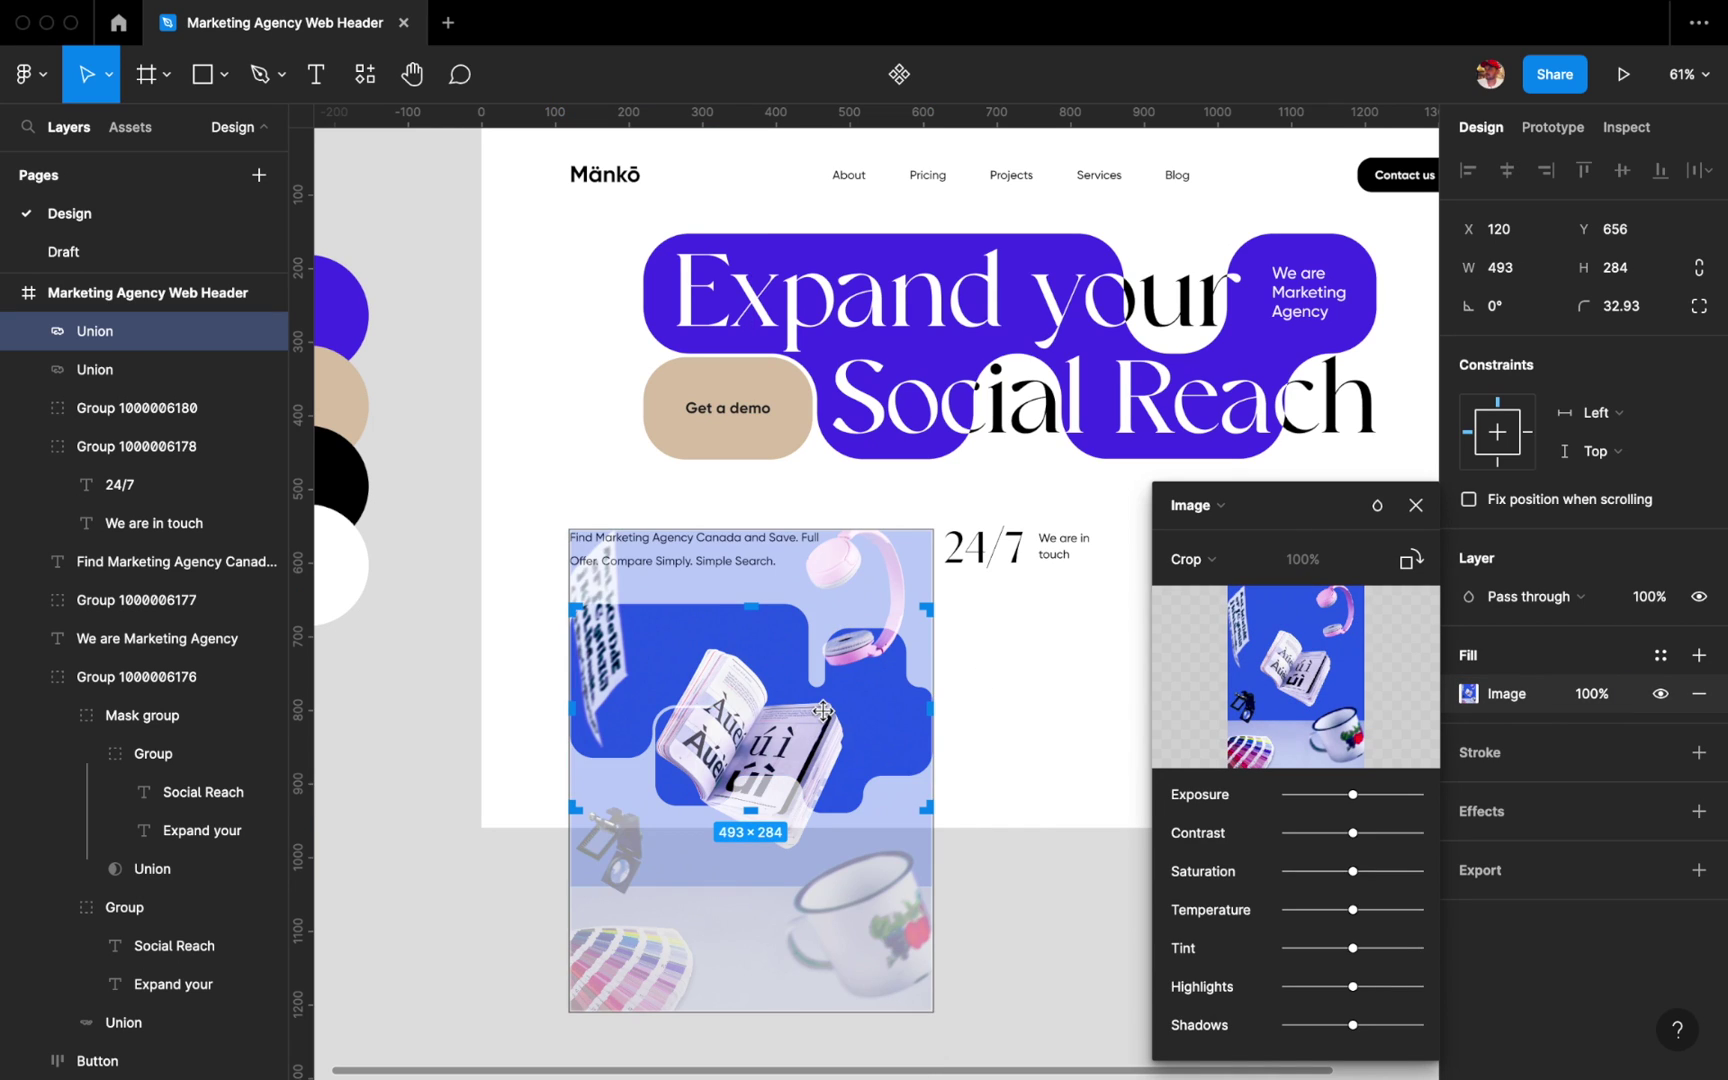
pyautogui.scroll(2, 822, 710)
pyautogui.moveTo(812, 665); pyautogui.dragTo(790, 689)
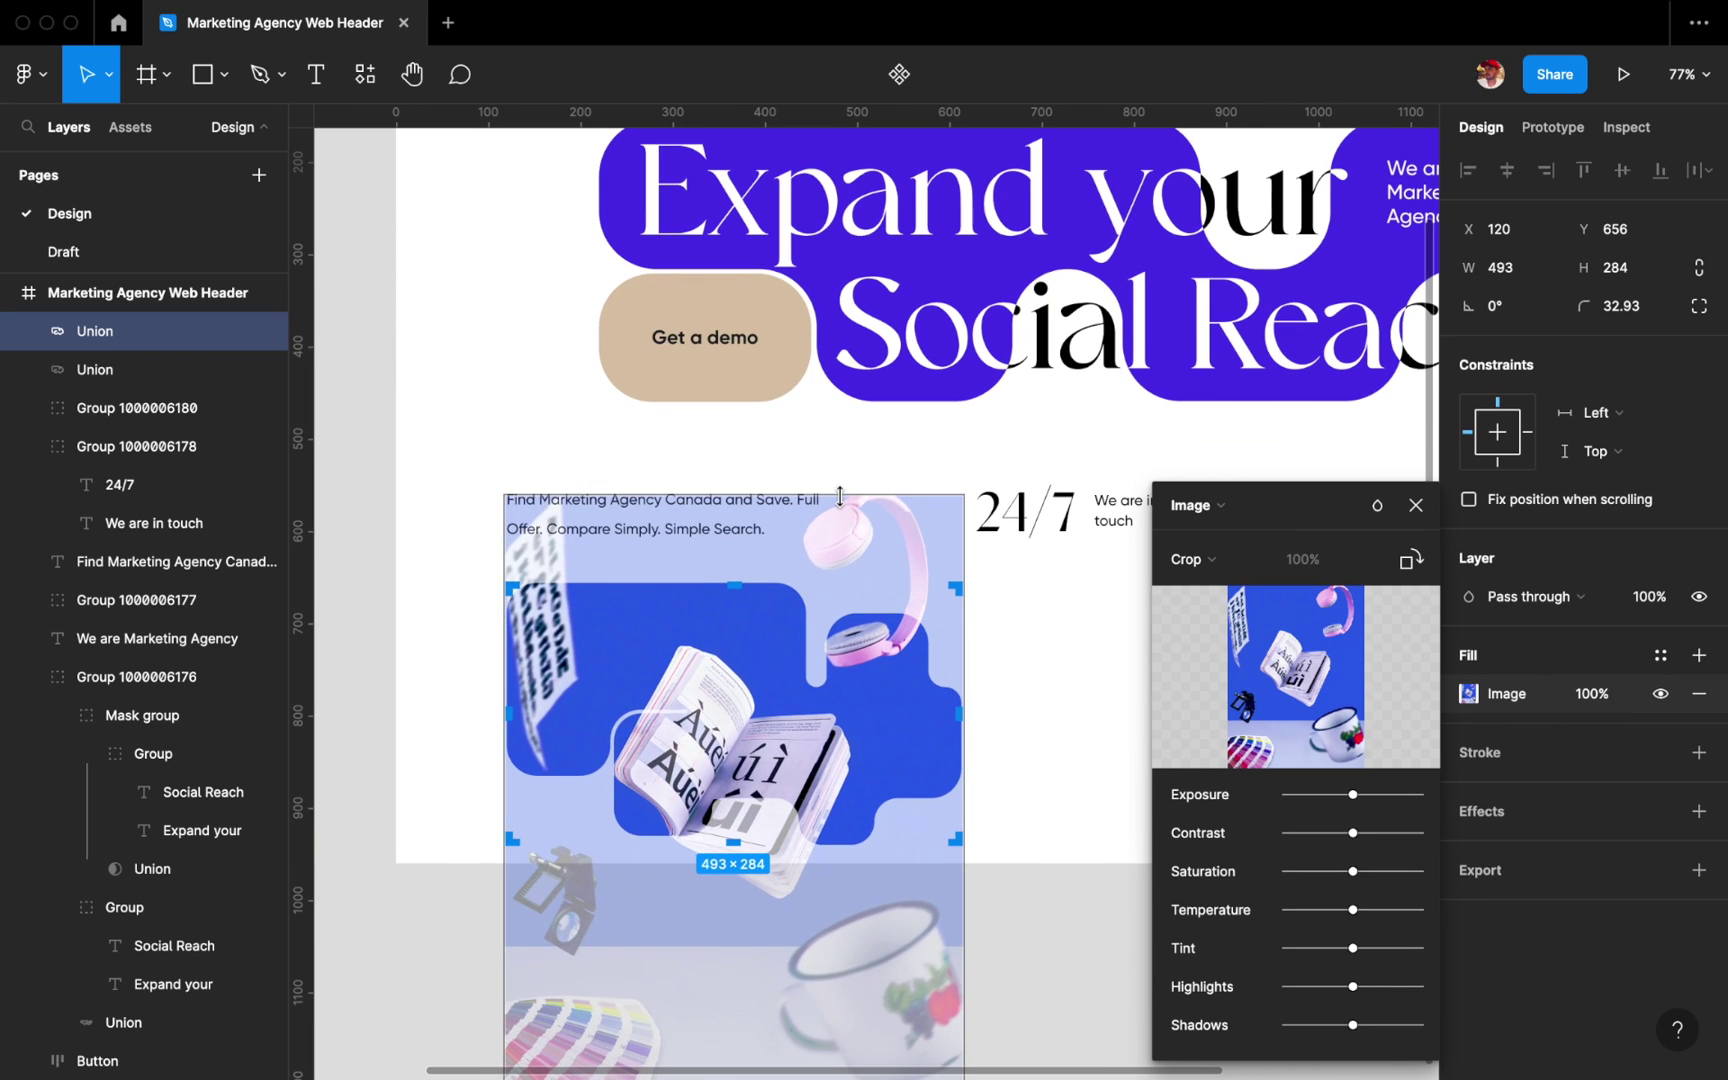
pyautogui.hotkey('shift', 'Right')
pyautogui.moveTo(513, 535); pyautogui.dragTo(506, 533)
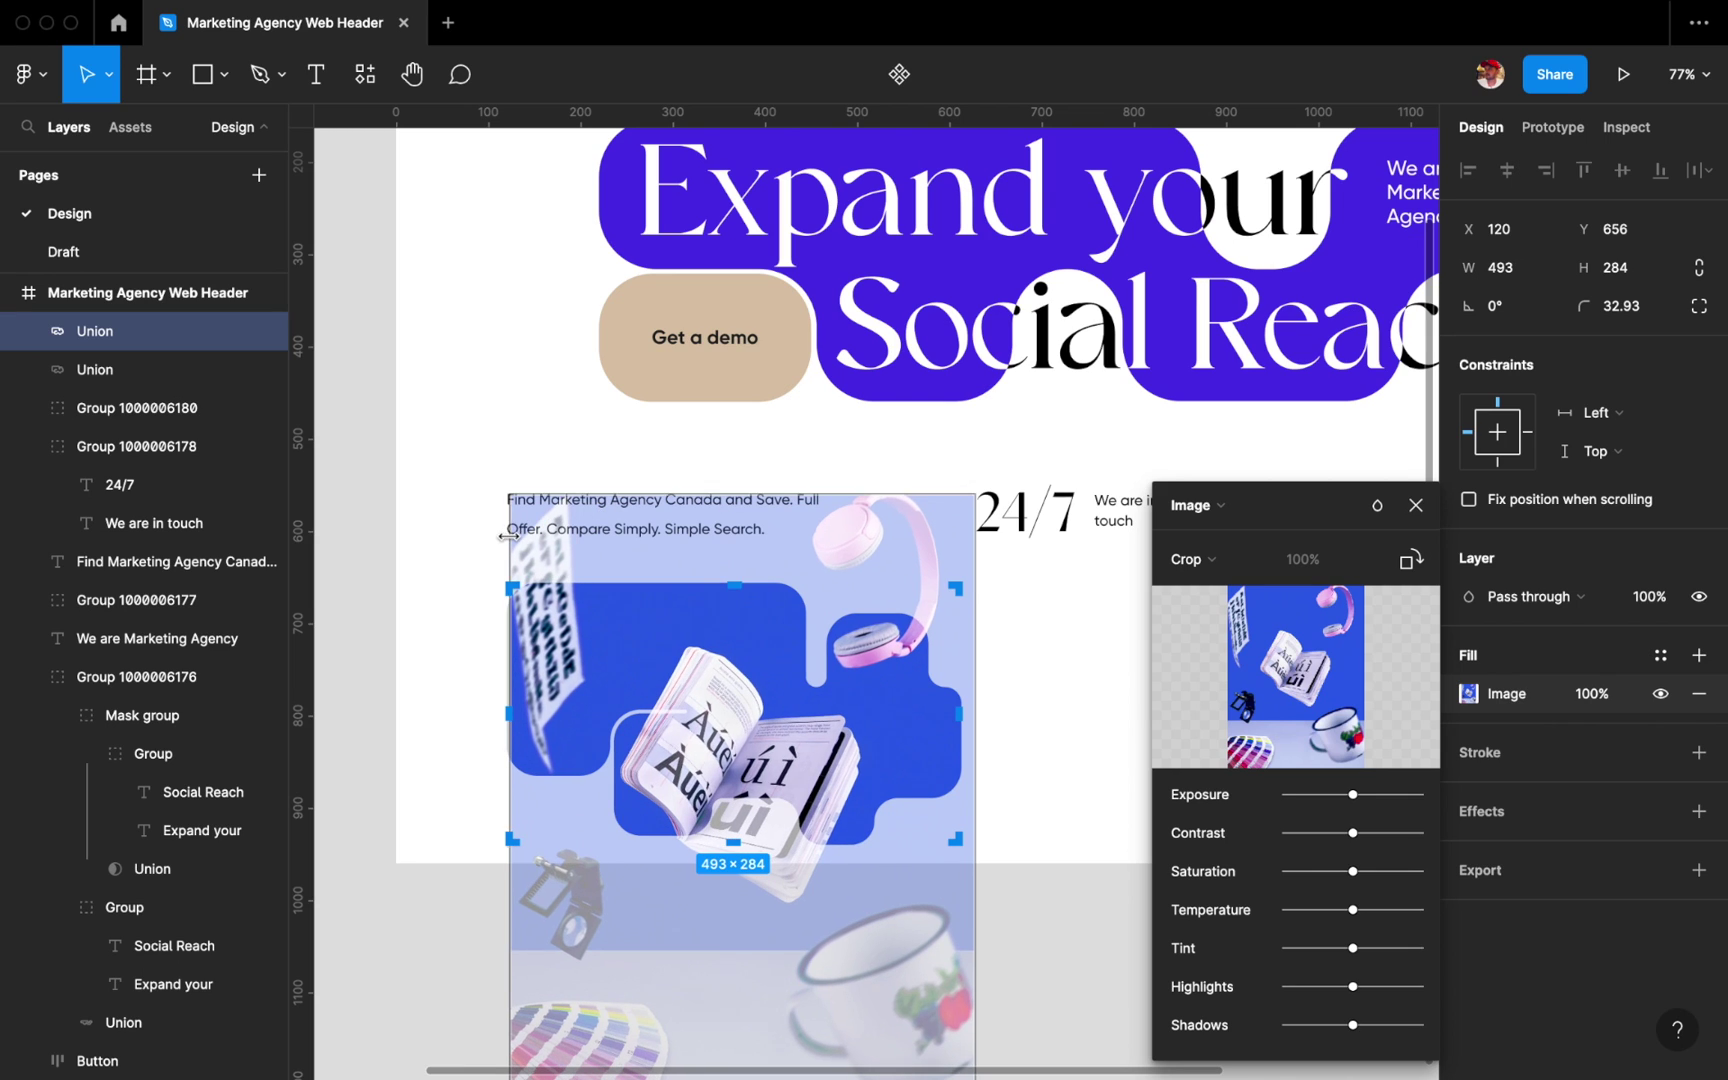
pyautogui.click(1410, 508)
pyautogui.scroll(-3, 991, 721)
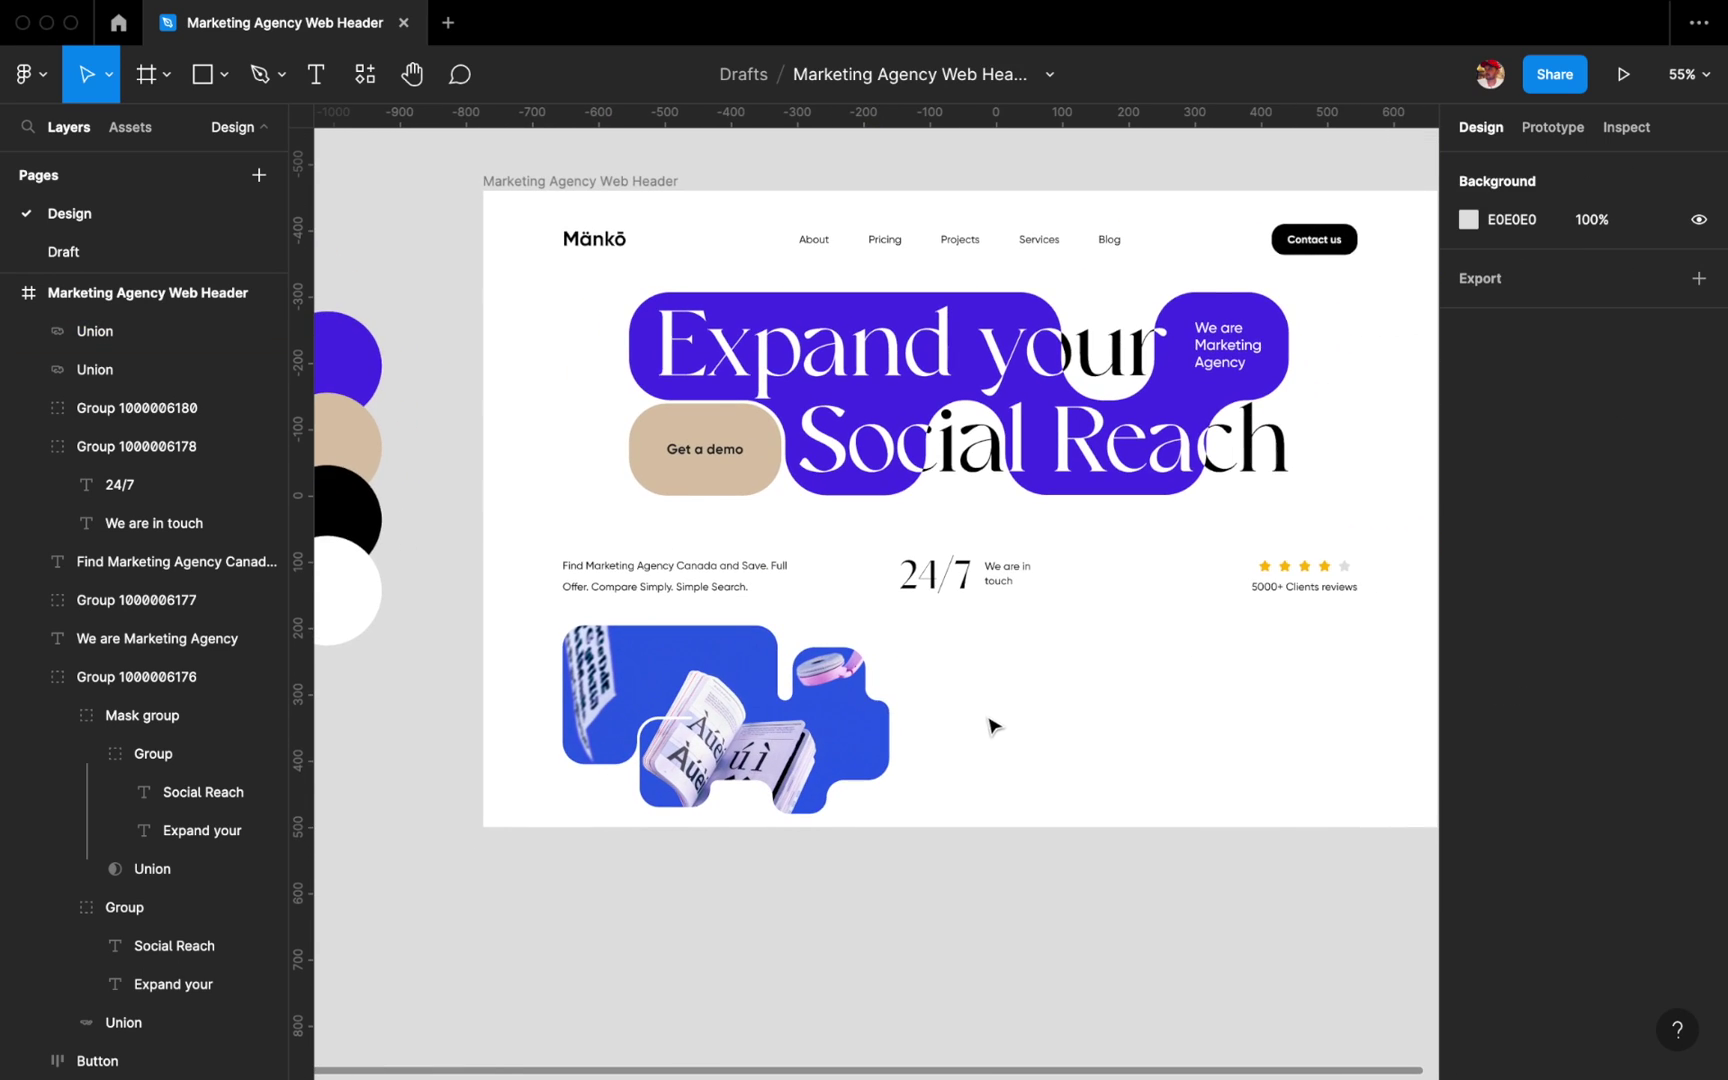
pyautogui.hscroll(2, 991, 721)
# Draw a 633×264 rectangle right of the image and bottom-align it with the image shape.
pyautogui.hscroll(2, 991, 721)
pyautogui.press('r')
pyautogui.moveTo(818, 630); pyautogui.dragTo(1238, 805)
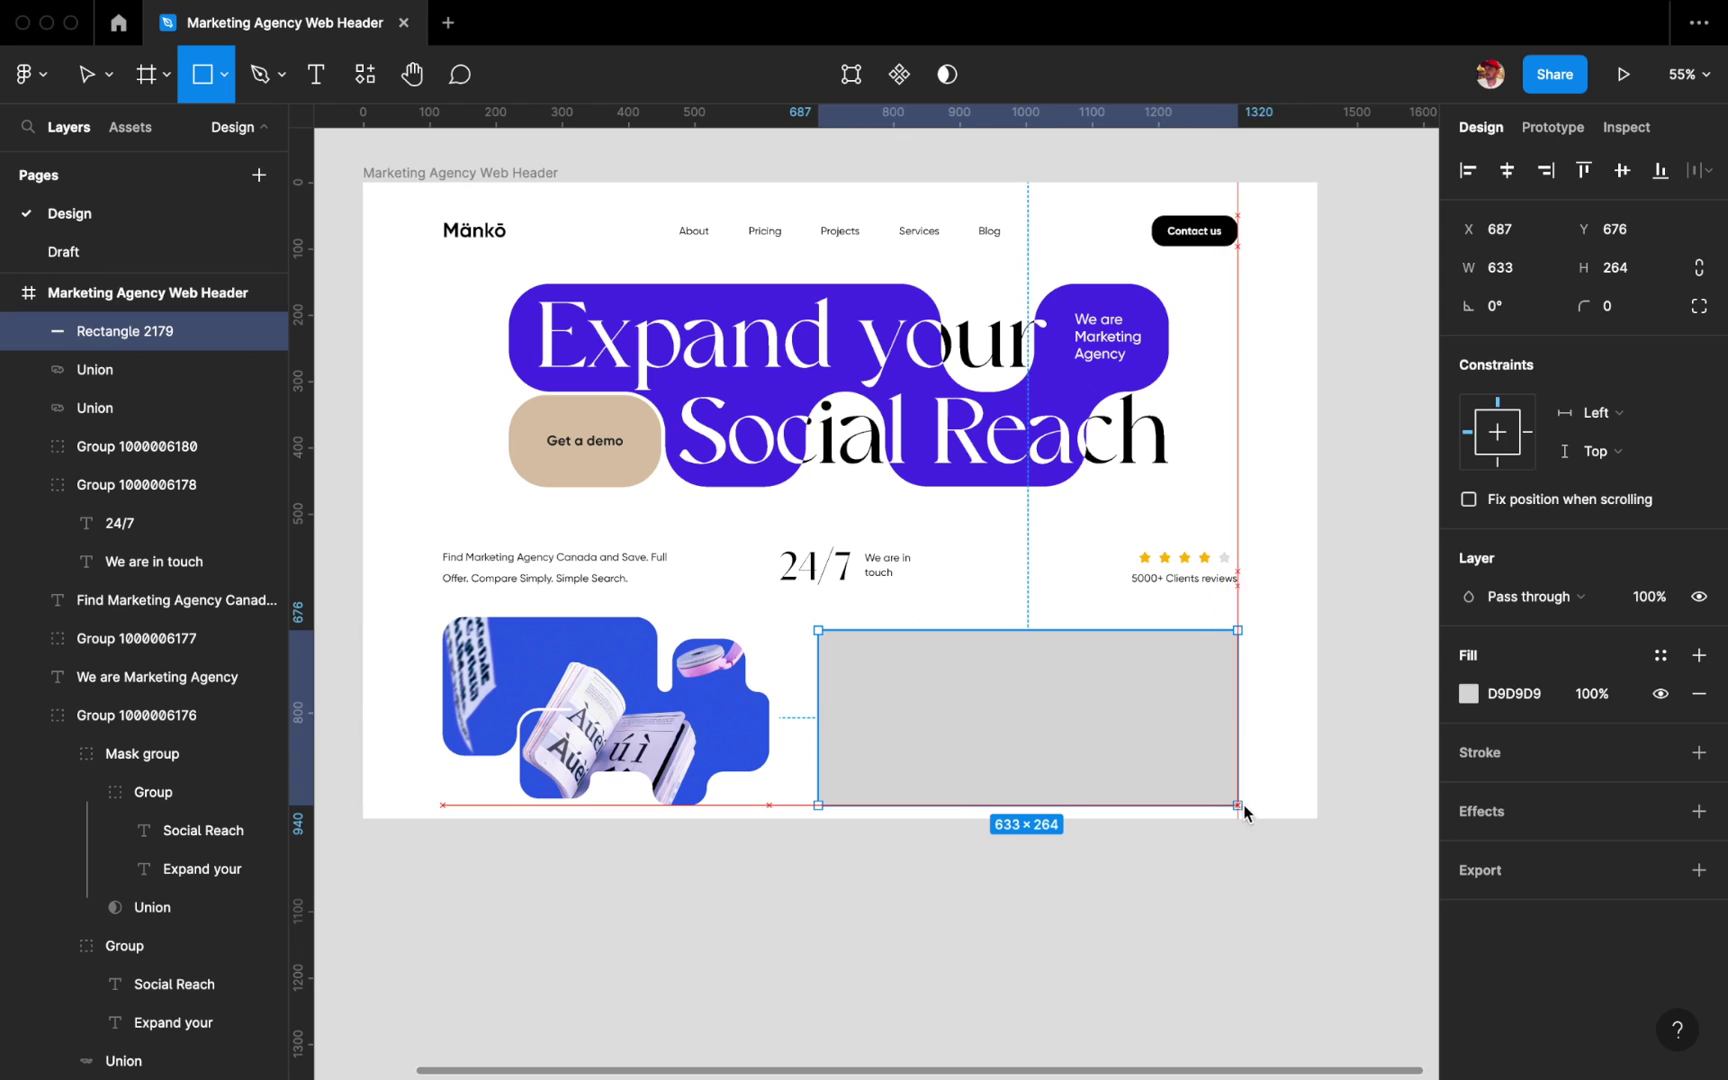
pyautogui.moveTo(1027, 753); pyautogui.dragTo(1027, 747)
pyautogui.keyDown('shift'); pyautogui.click(797, 684); pyautogui.keyUp('shift')
pyautogui.click(1655, 180)
pyautogui.click(1273, 637)
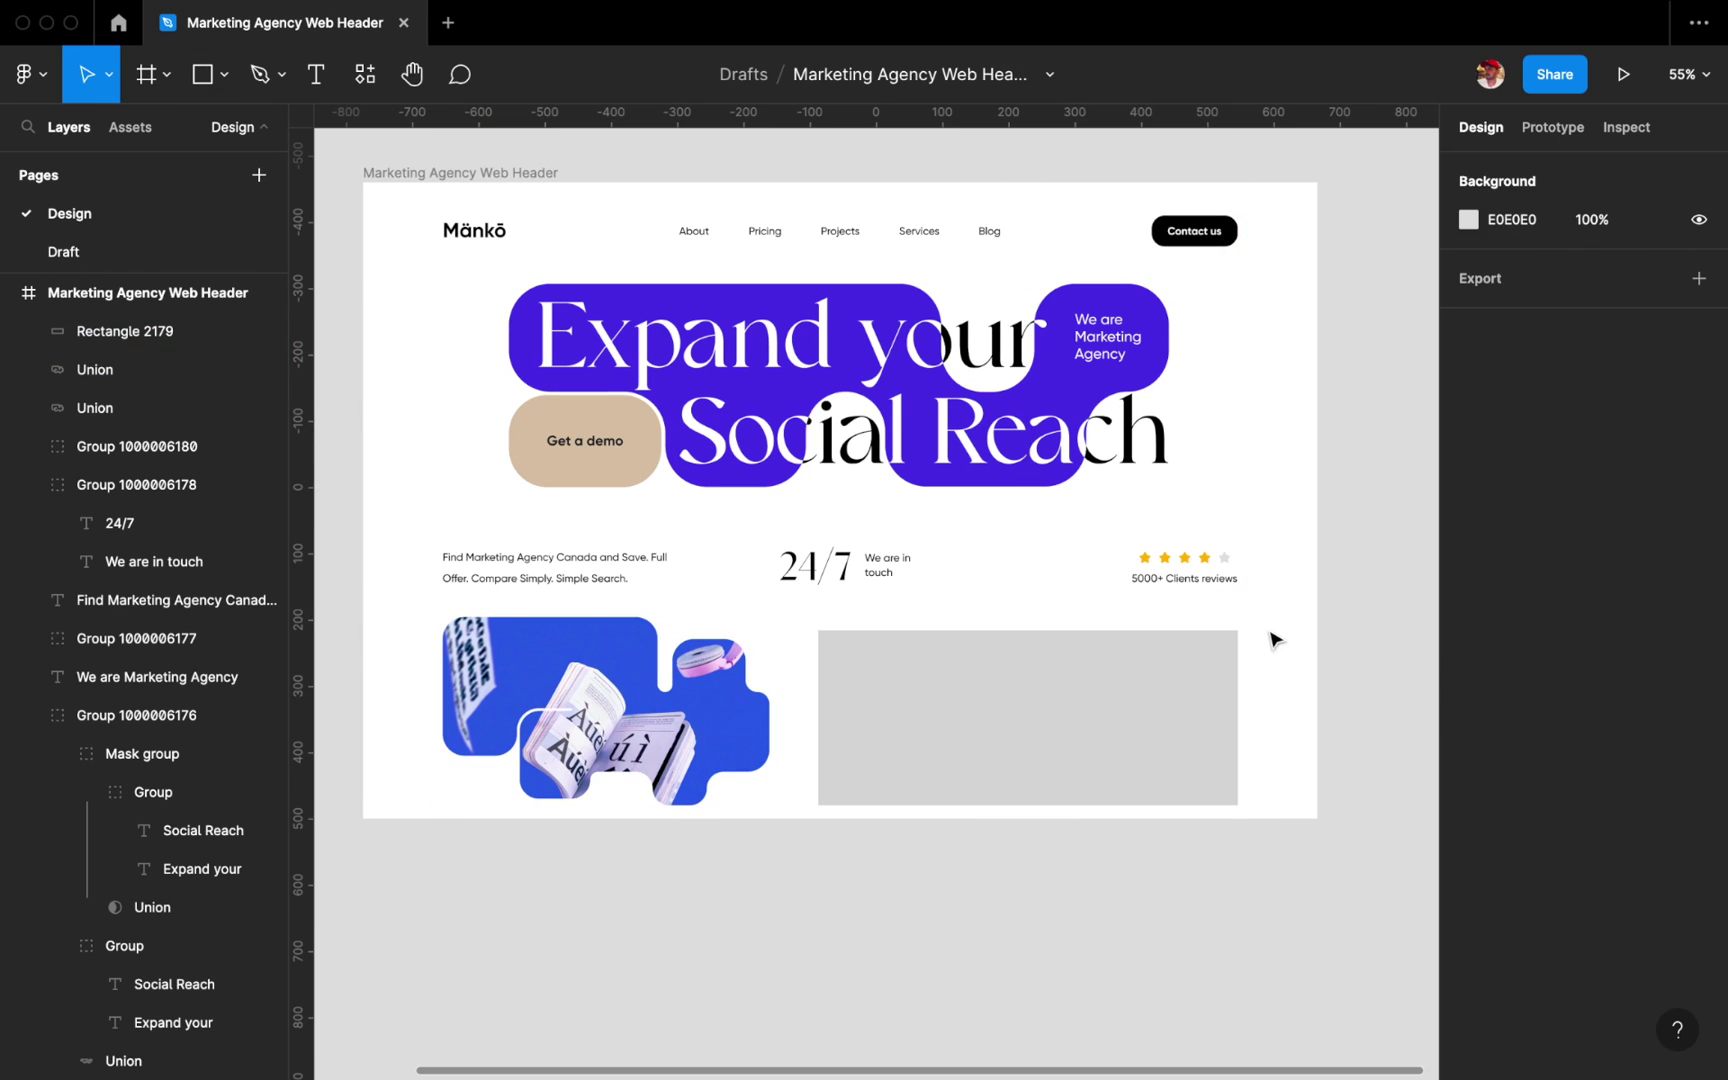
pyautogui.moveTo(1268, 532); pyautogui.dragTo(588, 588)
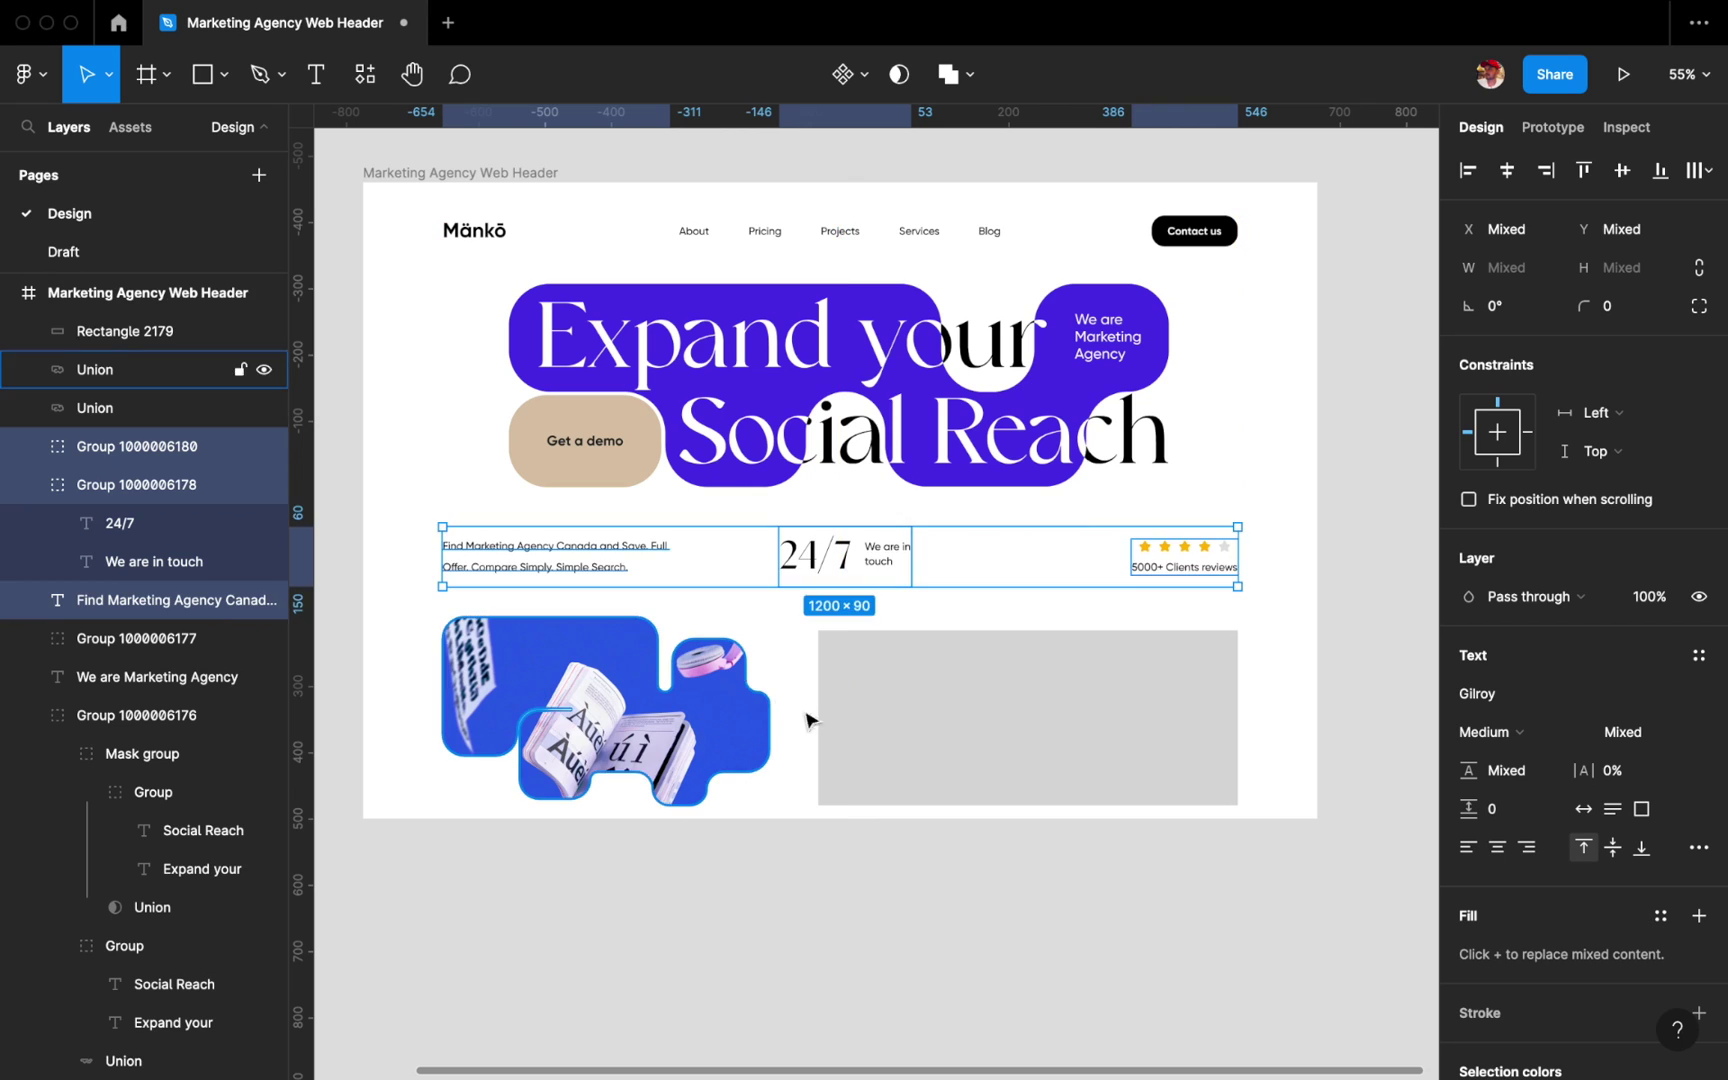
pyautogui.click(900, 715)
pyautogui.hscroll(2, 1007, 710)
pyautogui.click(1252, 686)
# Subtract a 129×44 notch from the box's top edge and place a second notch at the bottom.
pyautogui.press('r')
pyautogui.moveTo(904, 614); pyautogui.dragTo(990, 643)
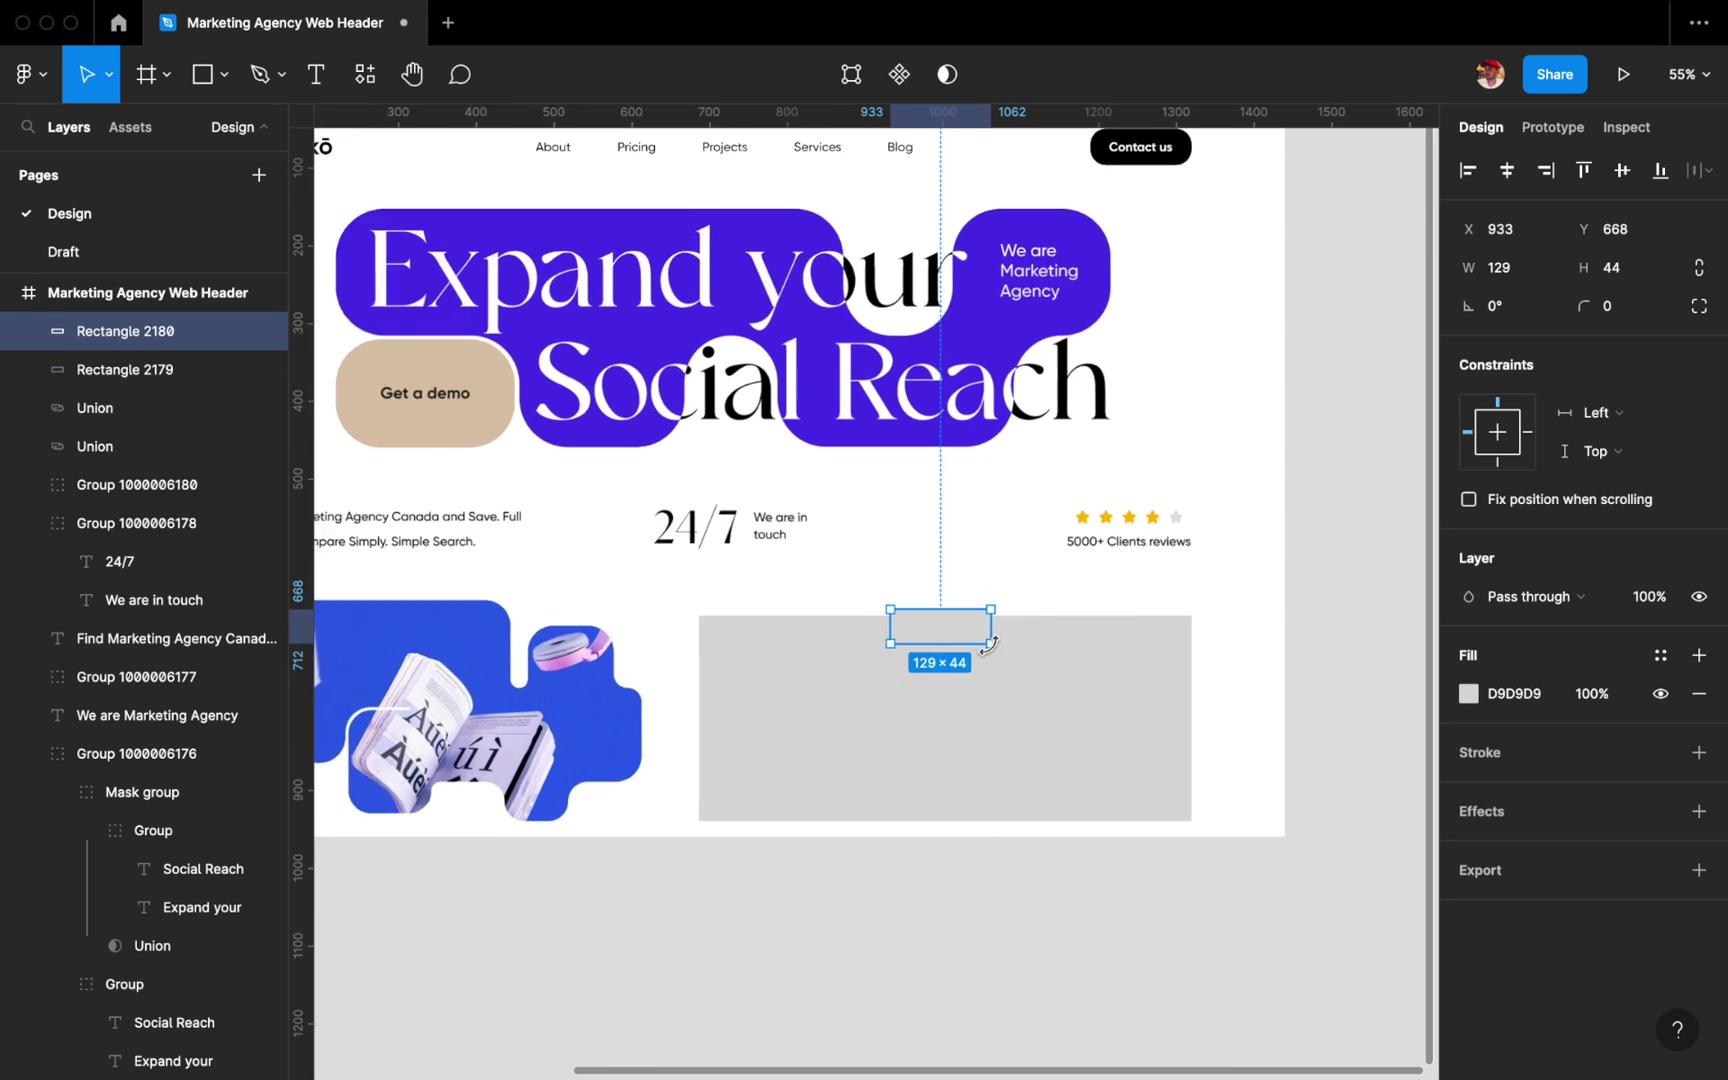
pyautogui.scroll(5, 990, 642)
pyautogui.keyDown('shift'); pyautogui.click(955, 652); pyautogui.keyUp('shift')
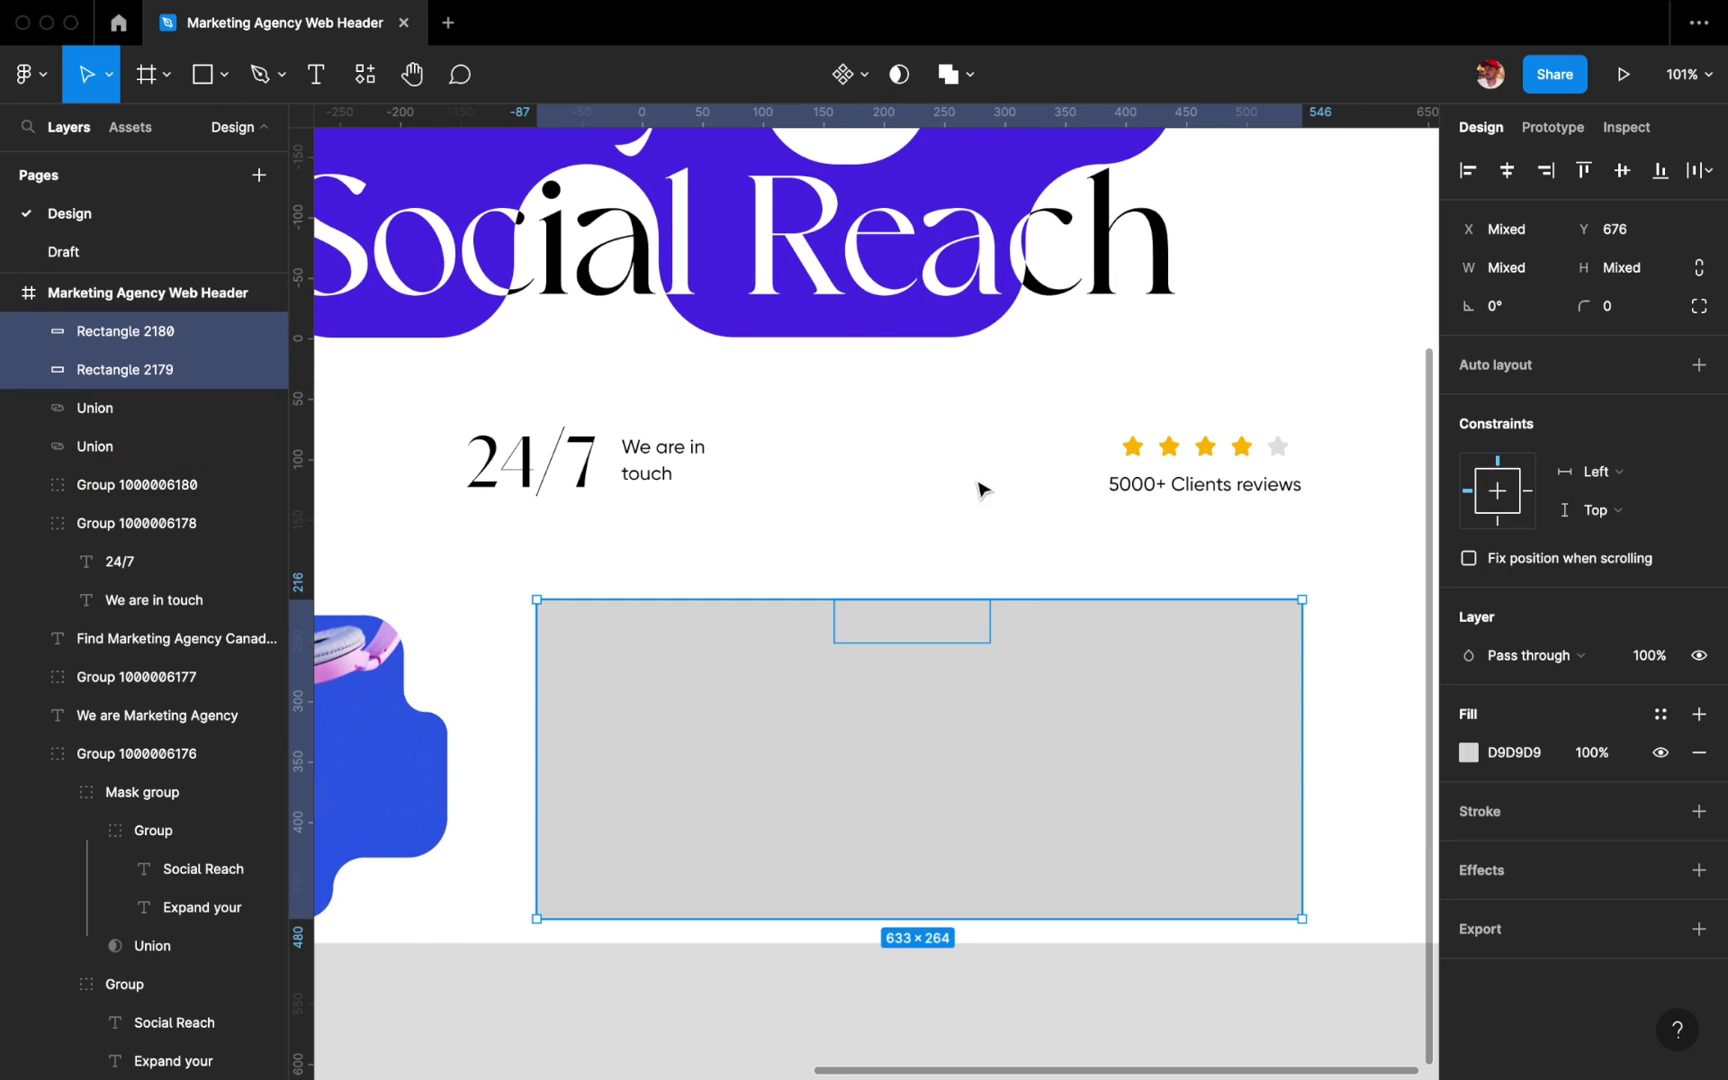
pyautogui.click(969, 74)
pyautogui.click(960, 165)
pyautogui.moveTo(944, 640)
pyautogui.mouseDown()
pyautogui.moveTo(1016, 848)
pyautogui.moveTo(1003, 898)
pyautogui.mouseUp()
# Give the notched card no fill, an EBEBEB outline and 30 corner radius.
pyautogui.scroll(-3, 1003, 898)
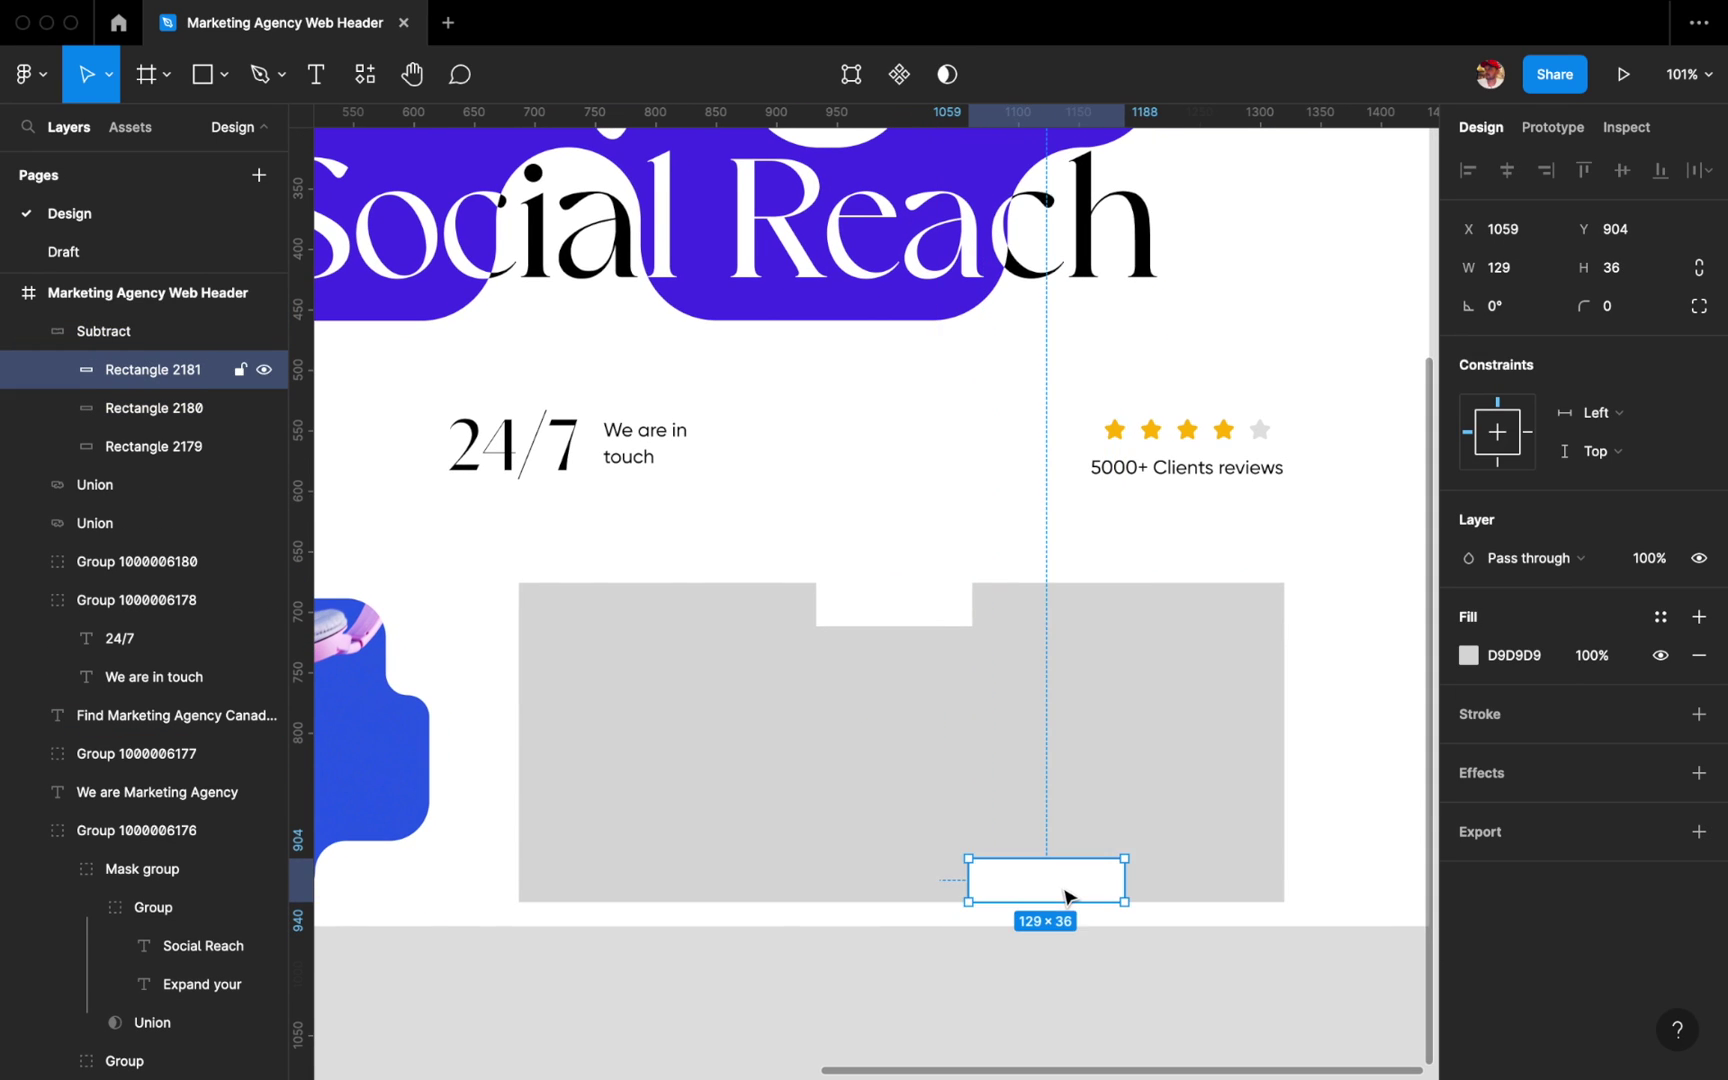
pyautogui.click(906, 953)
pyautogui.click(925, 762)
pyautogui.click(1699, 694)
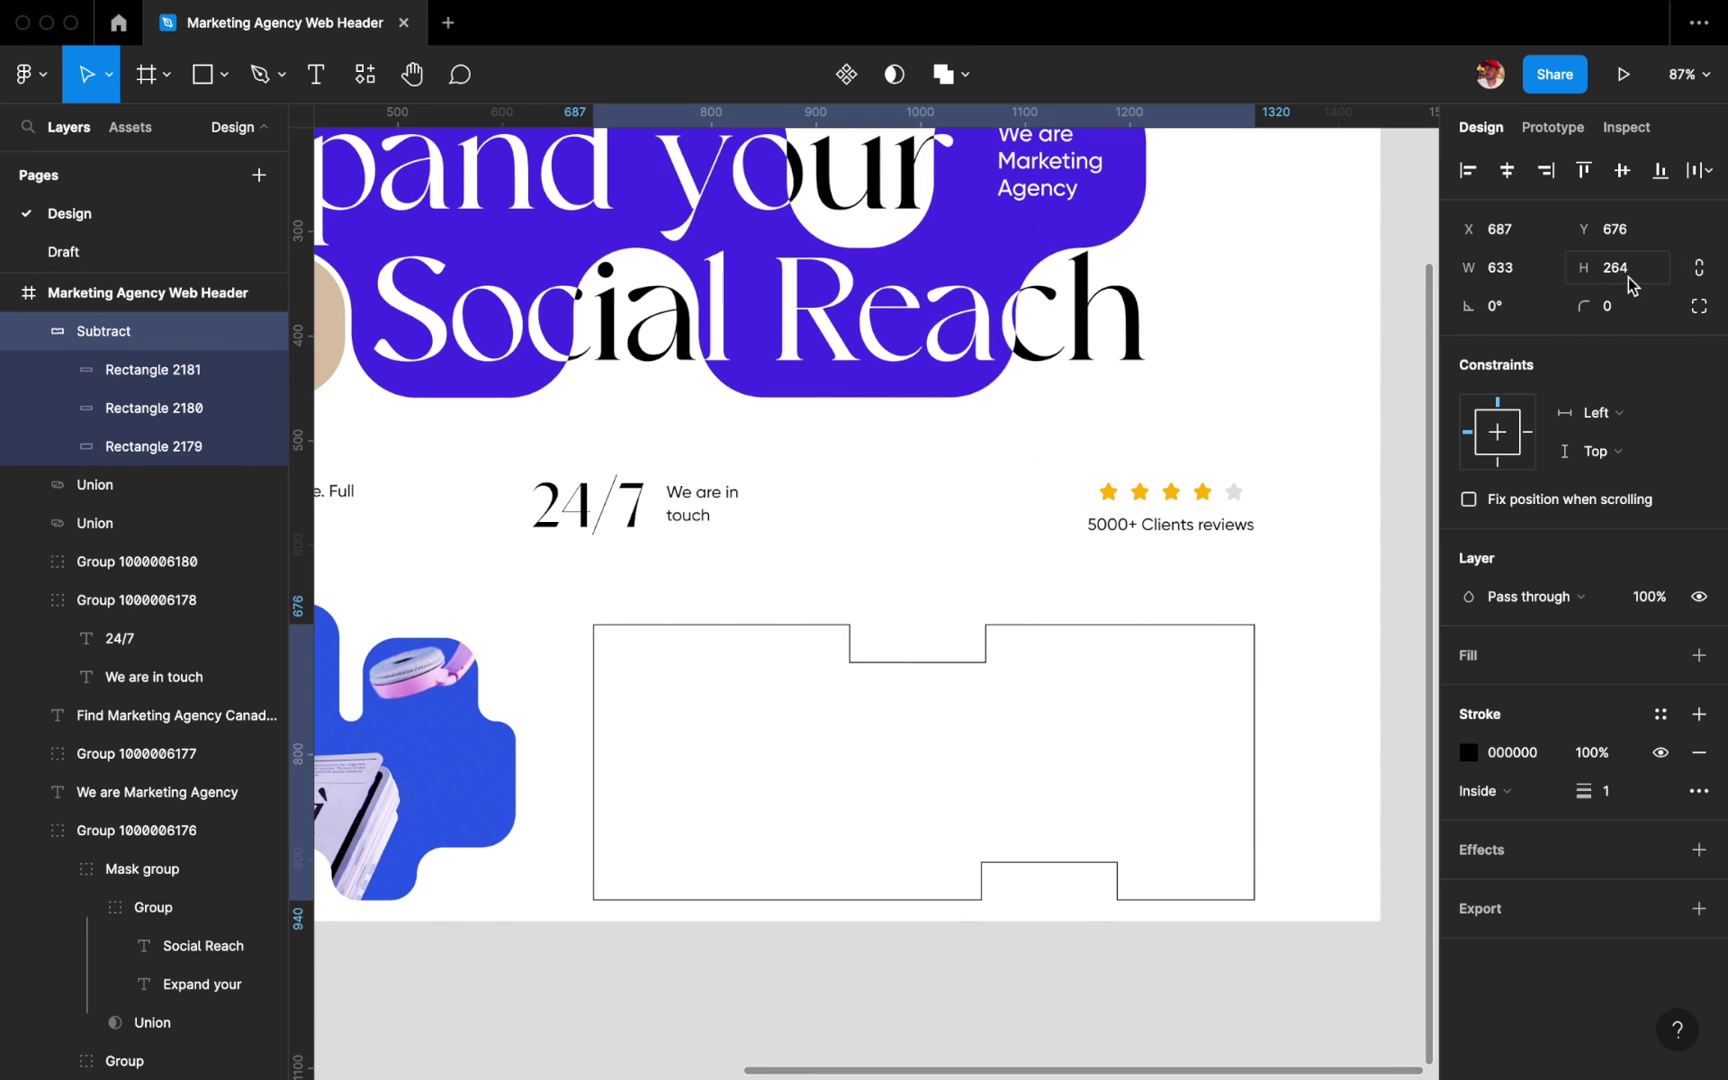
pyautogui.write('30')
pyautogui.press('Return')
pyautogui.click(1296, 571)
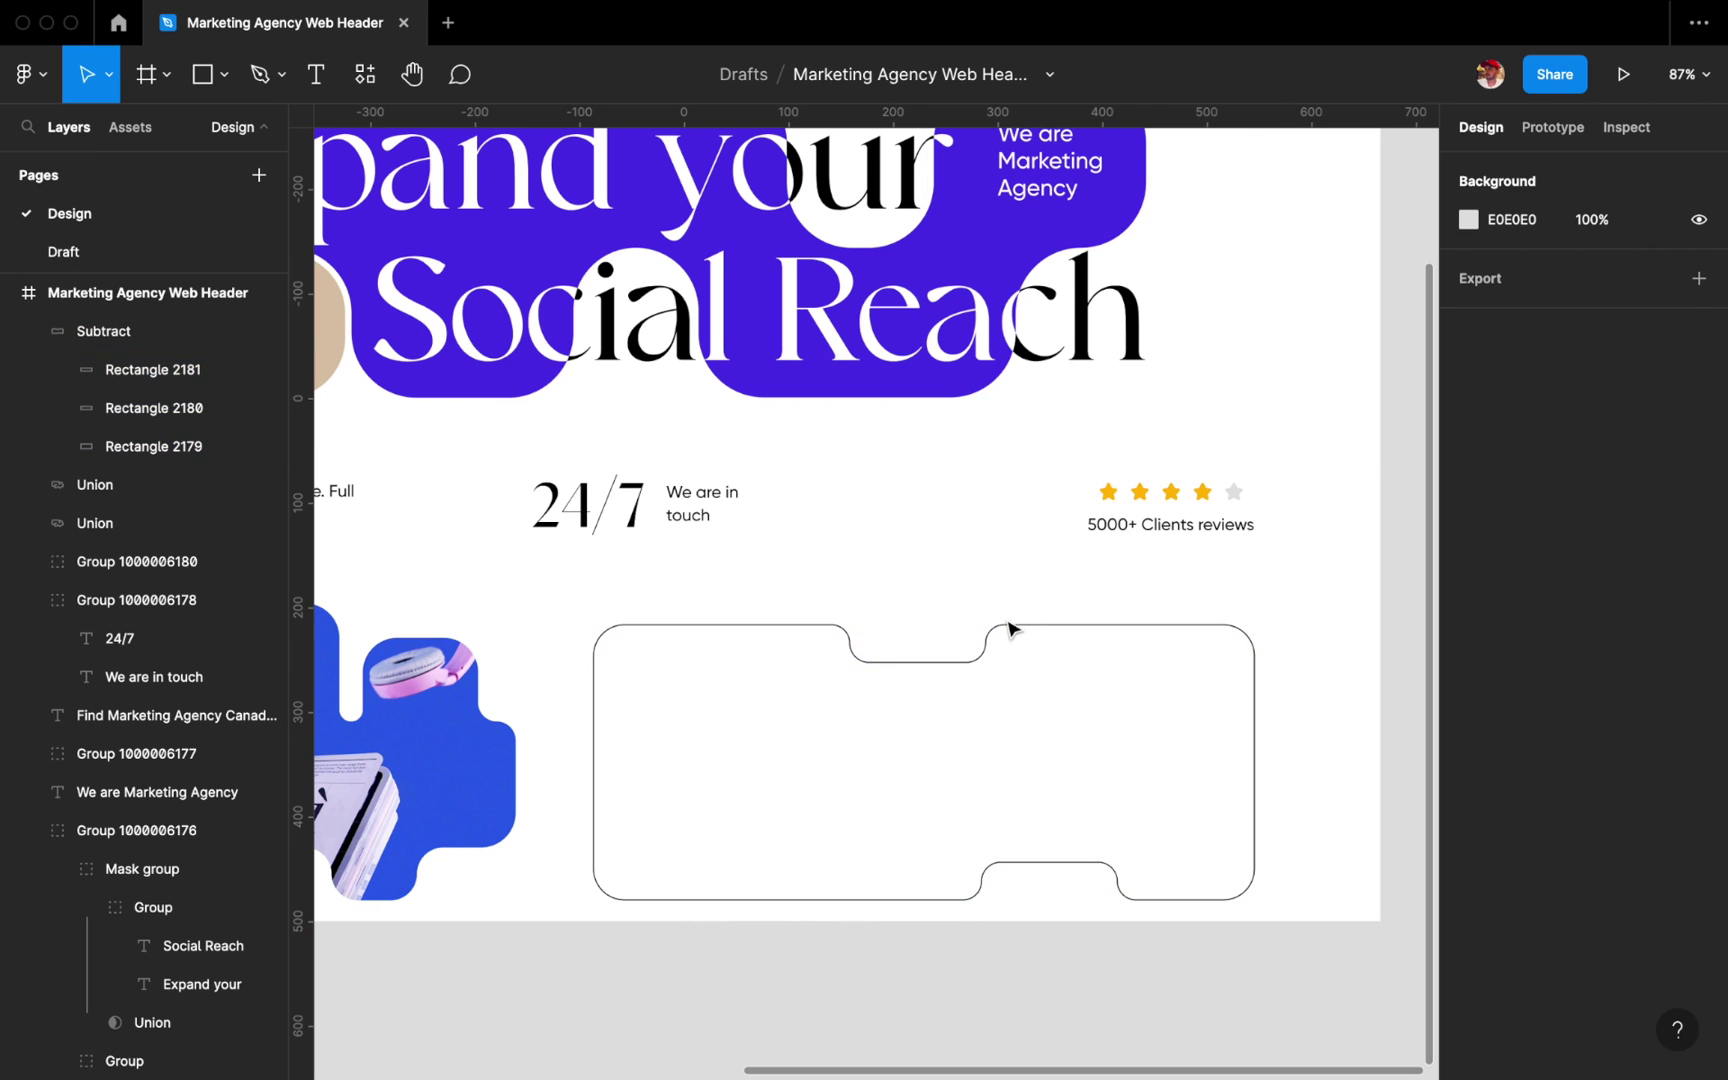
pyautogui.click(1011, 625)
pyautogui.click(1468, 752)
pyautogui.click(1166, 497)
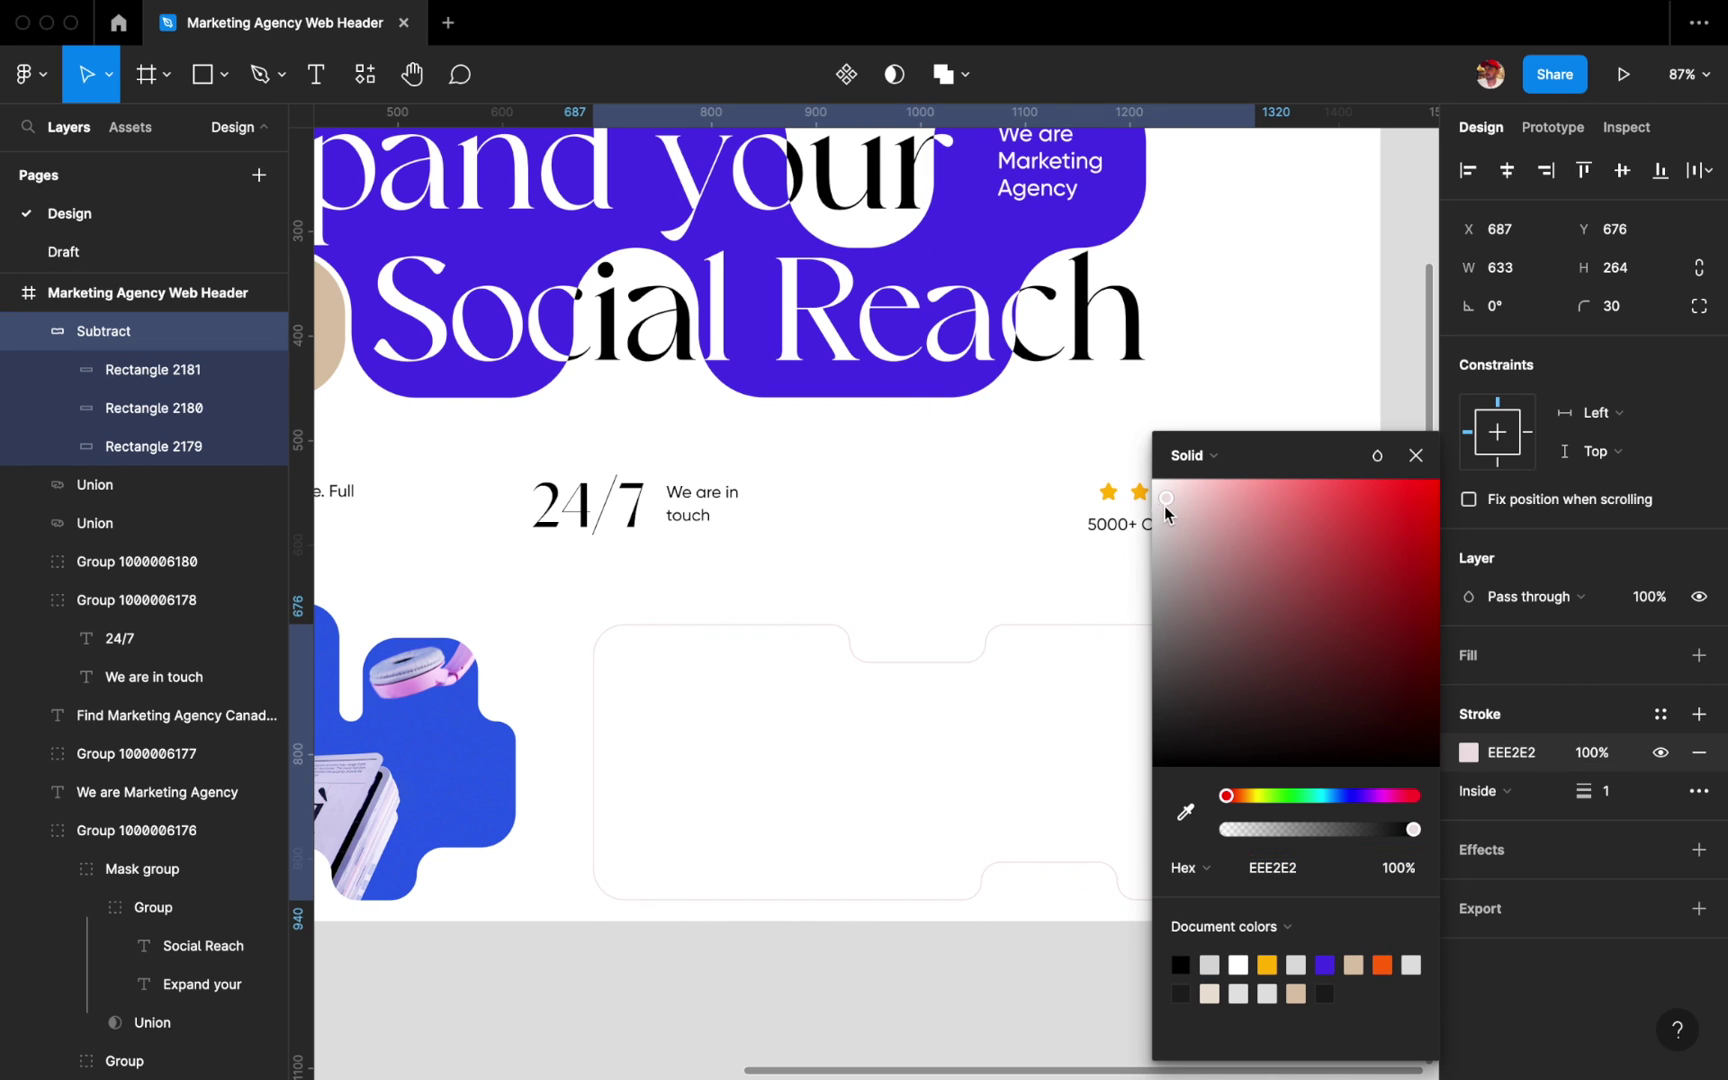
pyautogui.click(1416, 455)
pyautogui.click(1219, 455)
pyautogui.scroll(-2, 1219, 455)
pyautogui.scroll(2, 873, 670)
# Draw a 53 px circle near the card's top-left corner.
pyautogui.press('o')
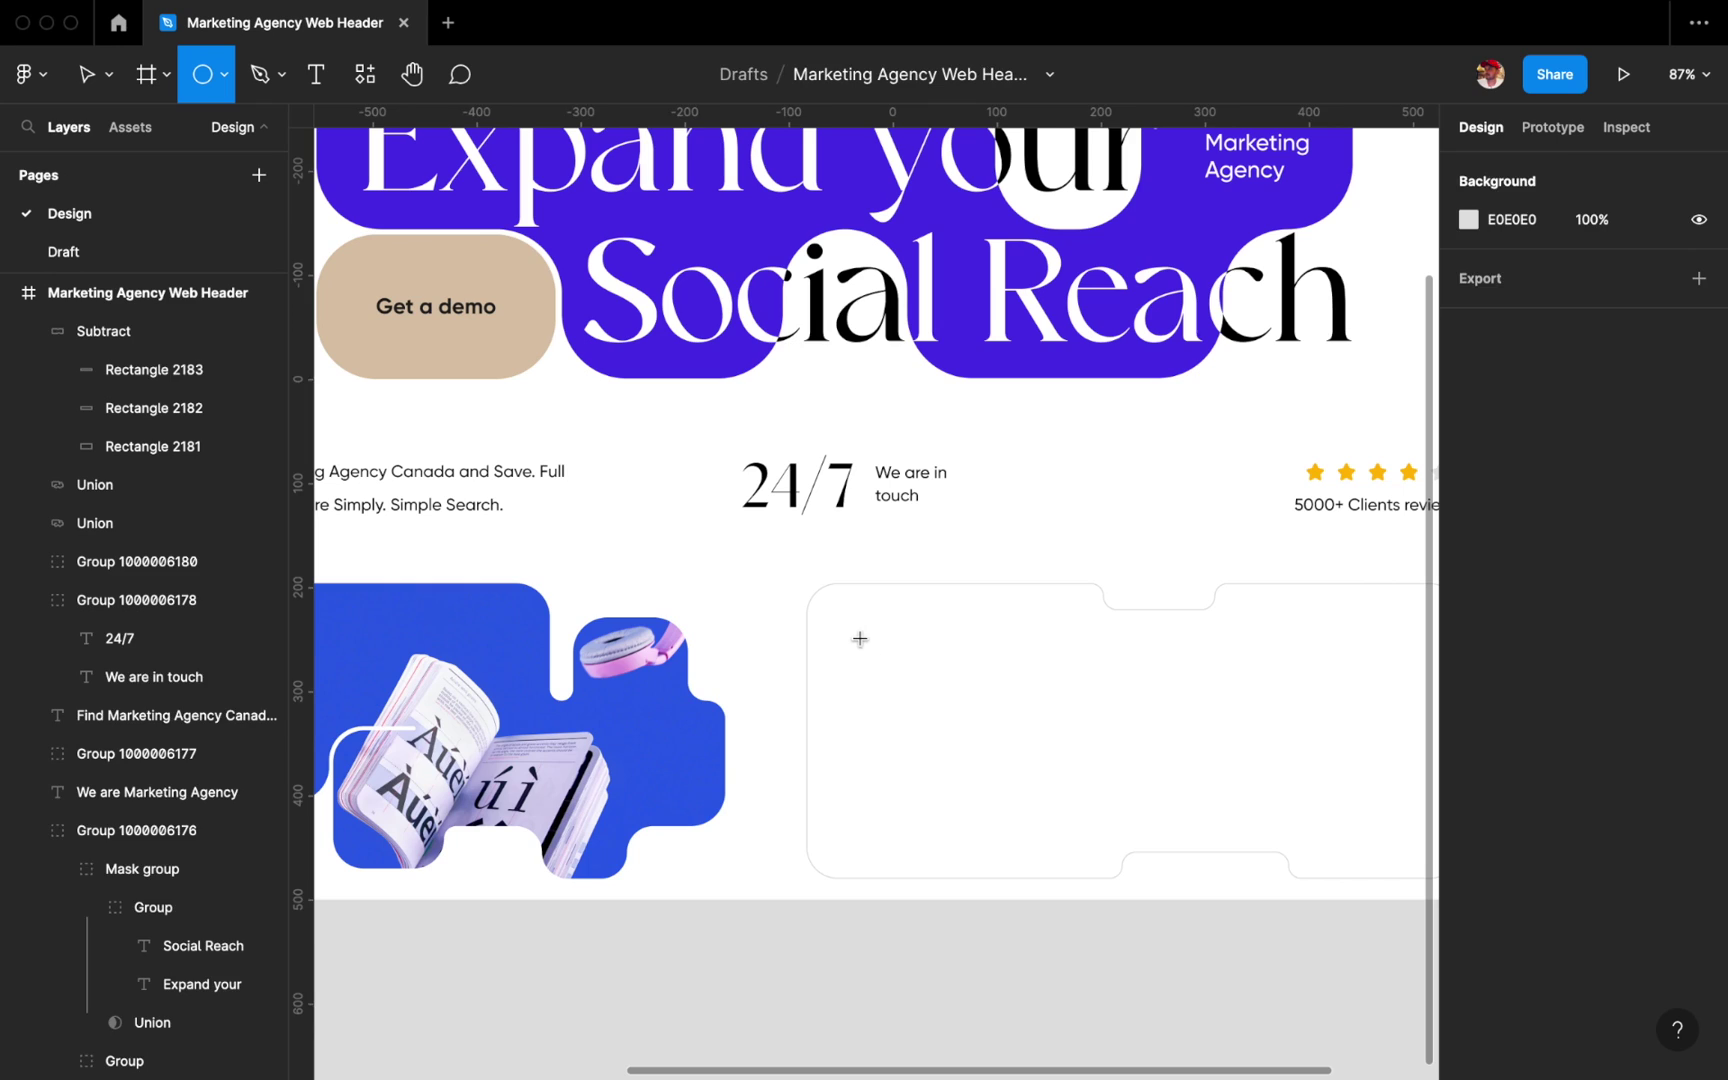
pyautogui.moveTo(860, 639)
pyautogui.mouseDown()
pyautogui.moveTo(910, 689)
pyautogui.moveTo(887, 637)
pyautogui.moveTo(866, 654)
pyautogui.mouseUp()
pyautogui.scroll(2, 876, 651)
pyautogui.click(1505, 267)
pyautogui.click(1520, 262)
pyautogui.write('53')
pyautogui.press('Return')
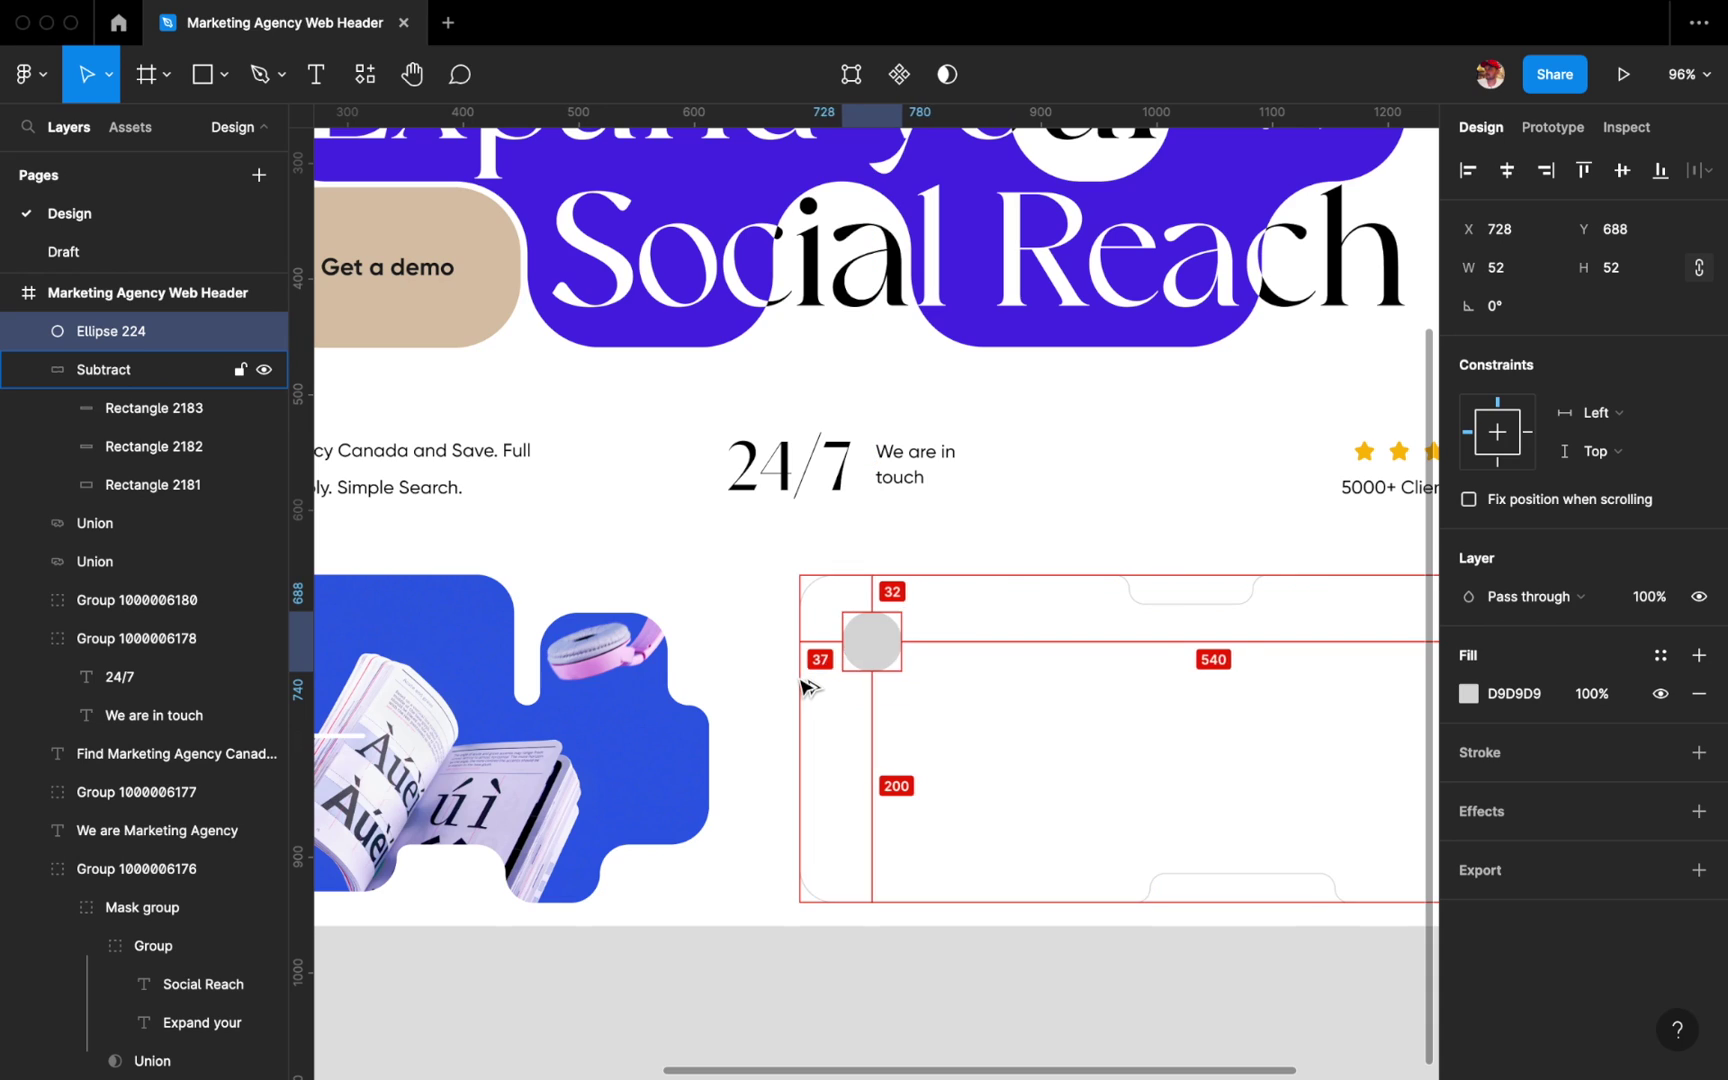
# Give the circle a white FFFFFF outline and duplicate it into three overlapping circles.
pyautogui.click(1505, 752)
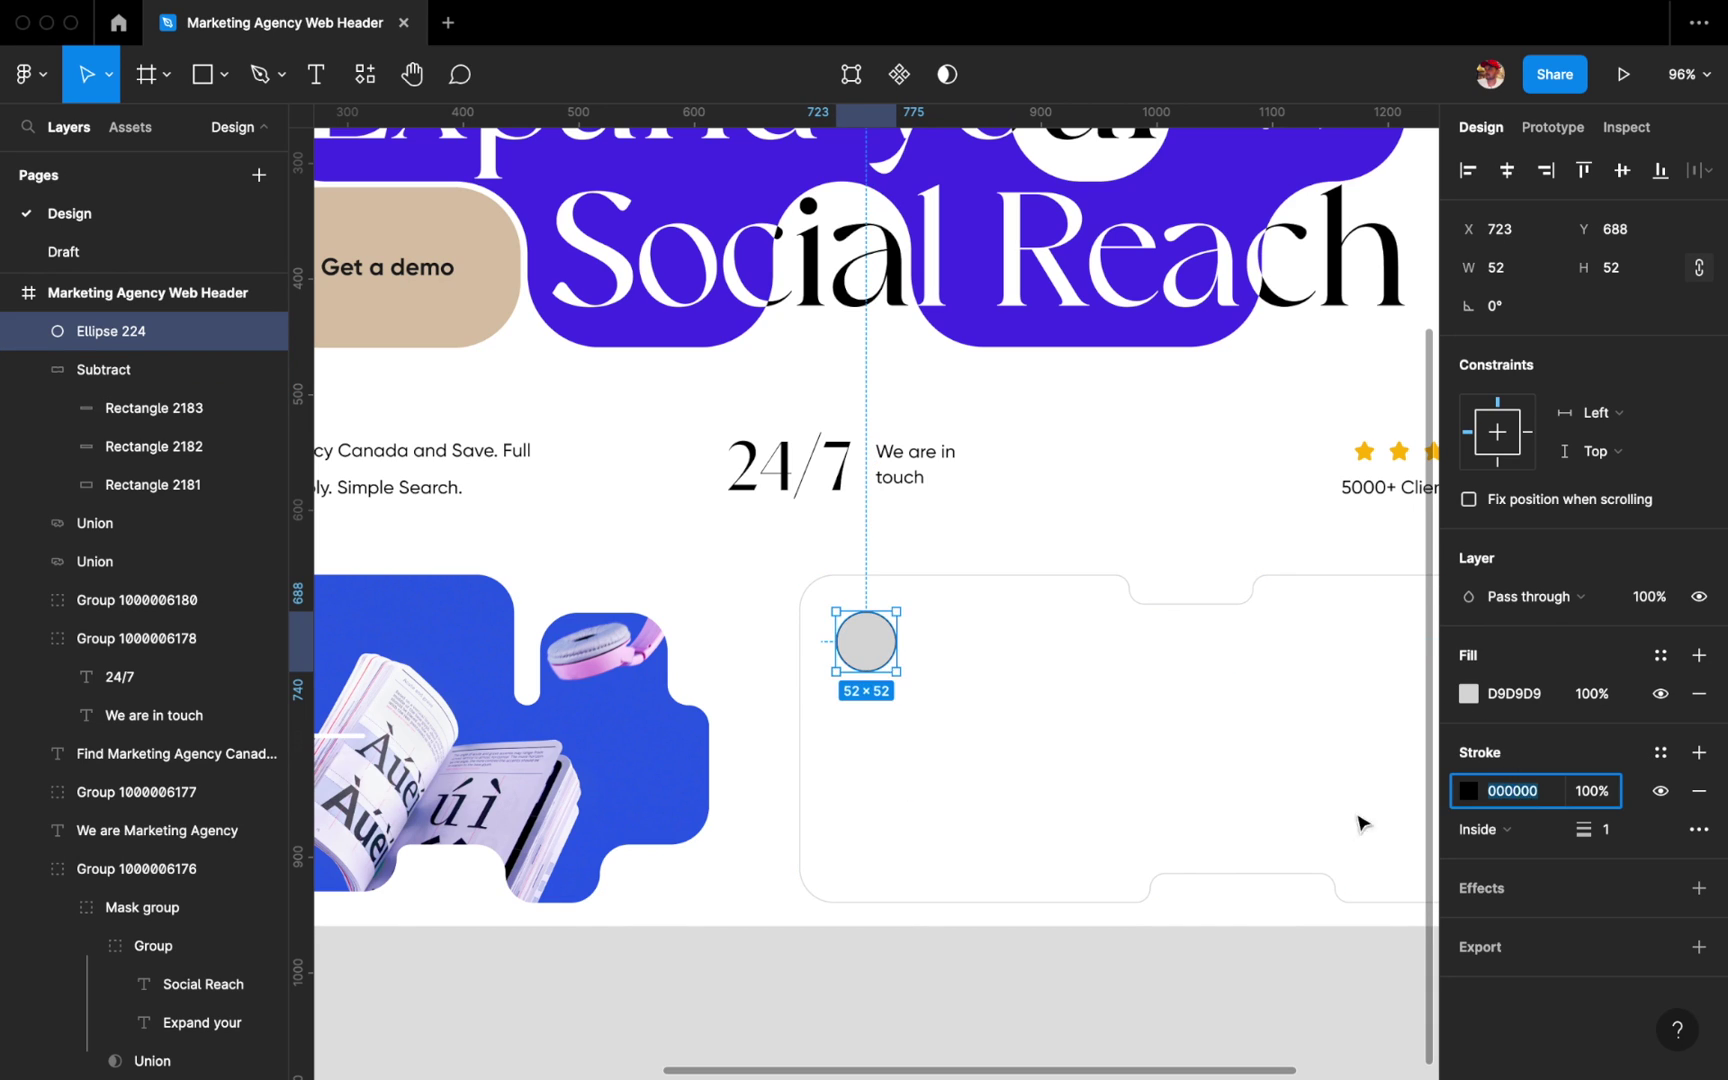
pyautogui.write('FFFFFF')
pyautogui.click(887, 671)
pyautogui.hotkey('ctrl', 'd')
pyautogui.moveTo(883, 652); pyautogui.dragTo(930, 652)
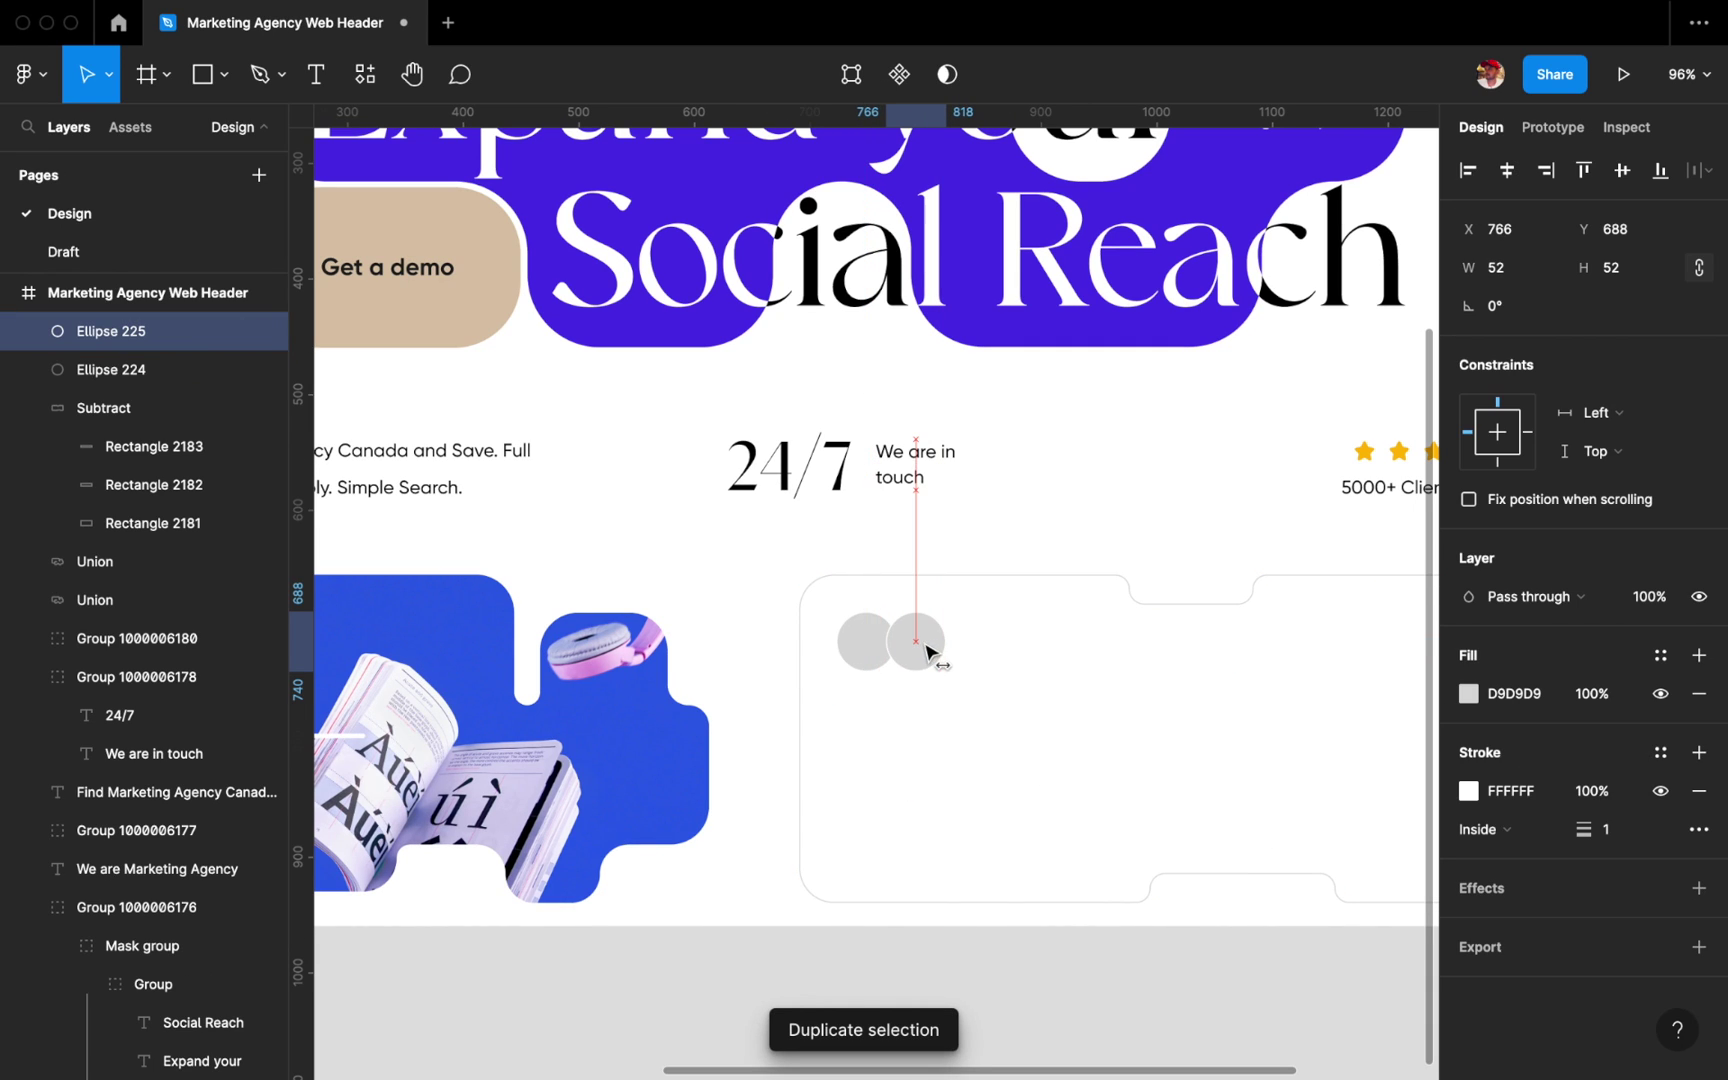
pyautogui.hotkey('ctrl', 'd')
pyautogui.scroll(-3, 745, 866)
pyautogui.click(868, 937)
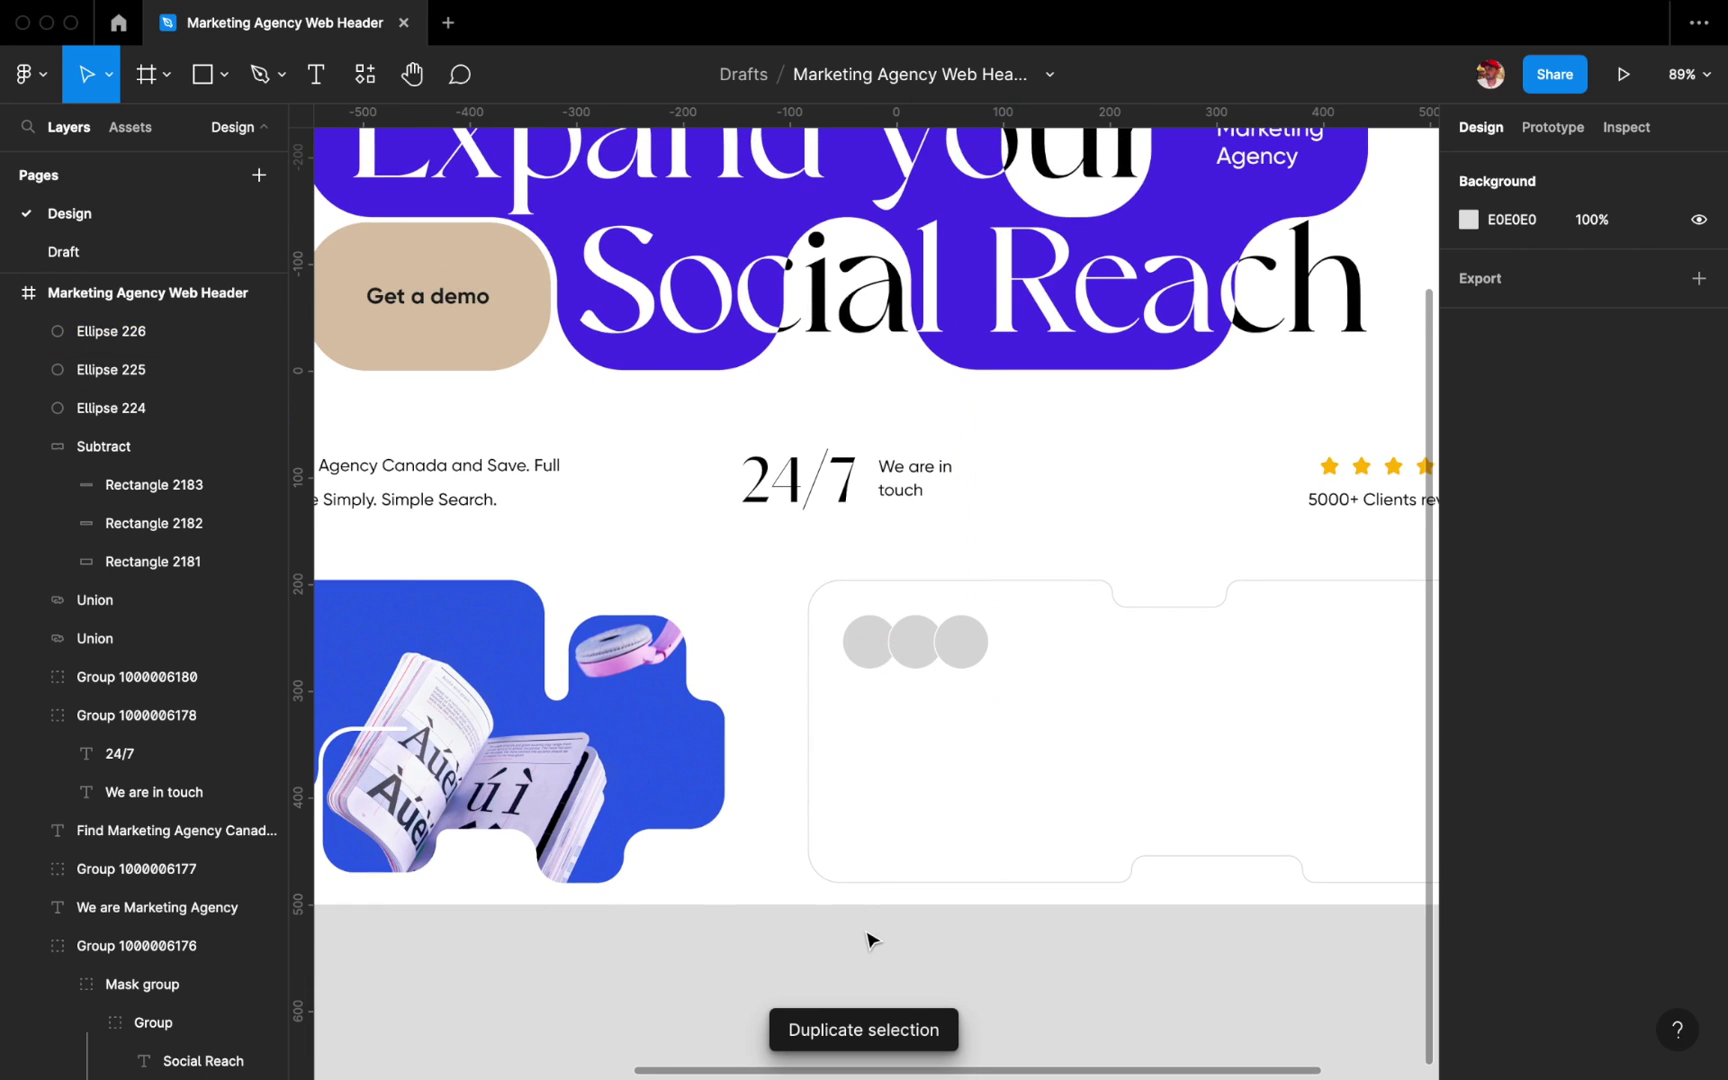
# Copy the 'We are in touch' text beside the avatars and retype it as 'Connect our experts'.
pyautogui.click(866, 580)
pyautogui.hotkey('ctrl', 'd')
pyautogui.moveTo(866, 580); pyautogui.dragTo(957, 716)
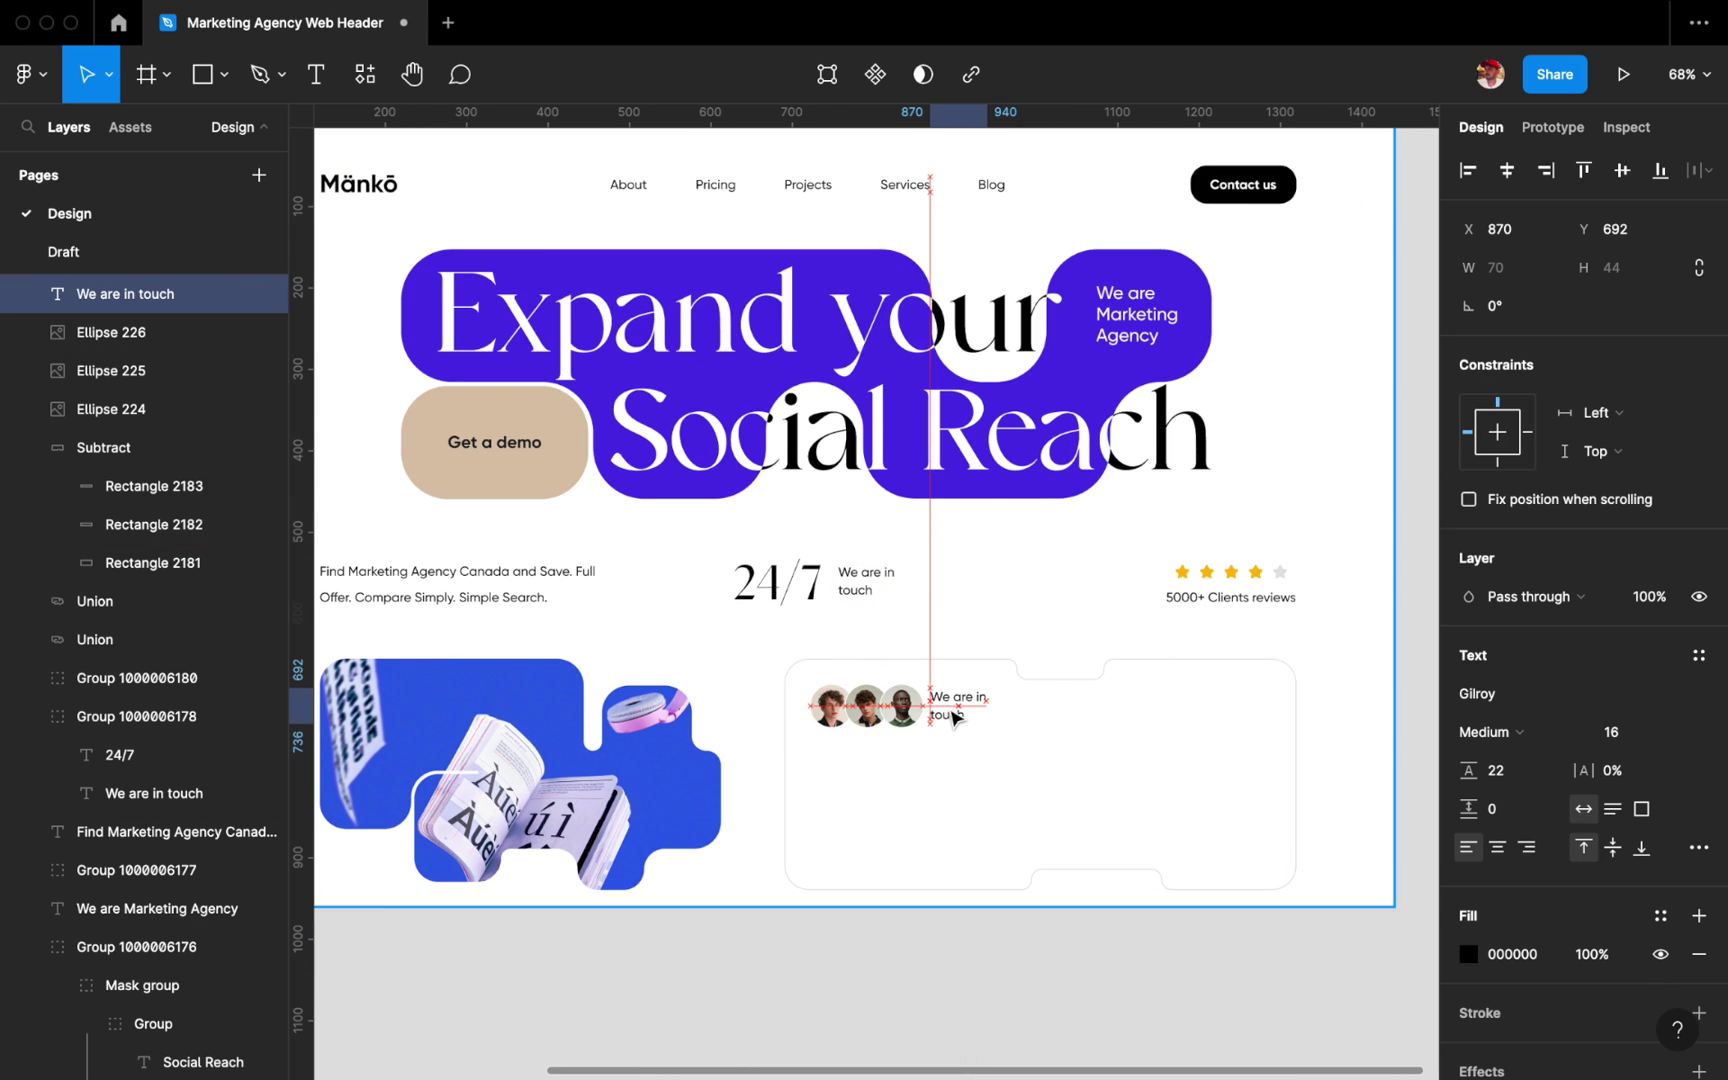
pyautogui.scroll(3, 957, 716)
pyautogui.press('Return')
pyautogui.write('Connect our experts')
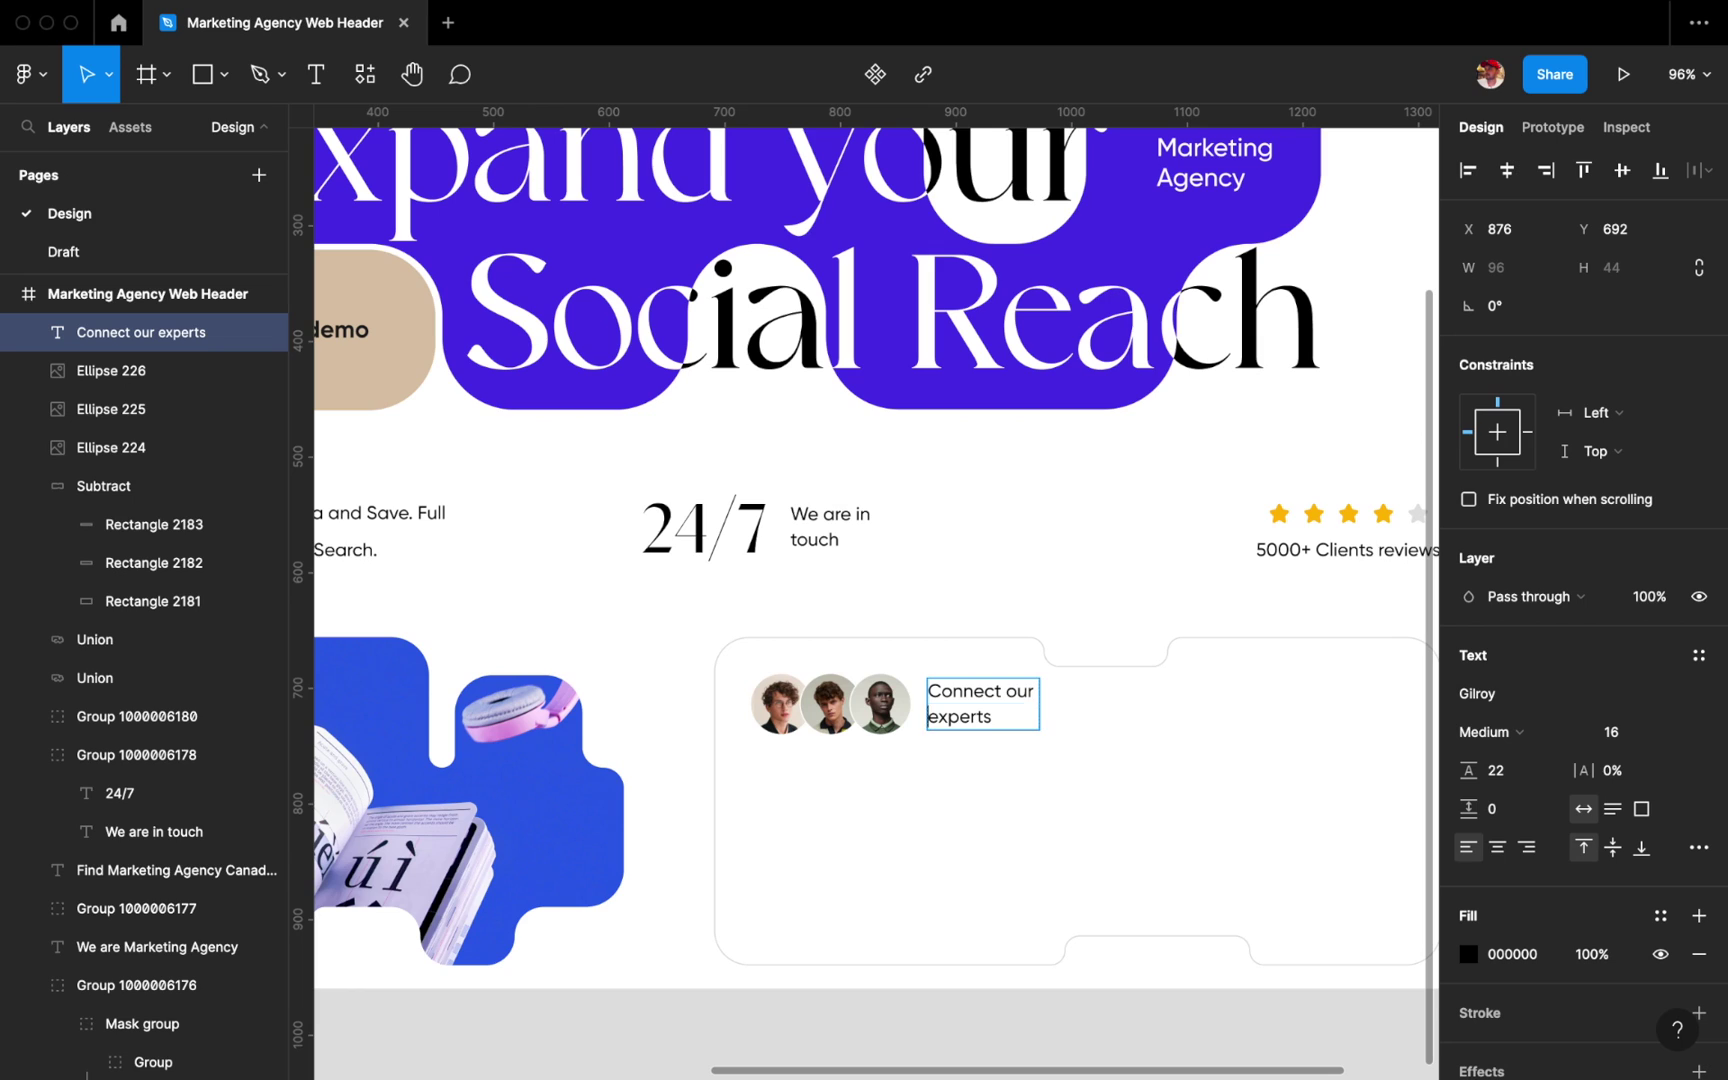
pyautogui.press('Escape')
# Set the 'Connect our experts' label's line height to 20.
pyautogui.click(1497, 770)
pyautogui.write('20')
pyautogui.press('Return')
pyautogui.keyDown('shift'); pyautogui.click(111, 370); pyautogui.keyUp('shift')
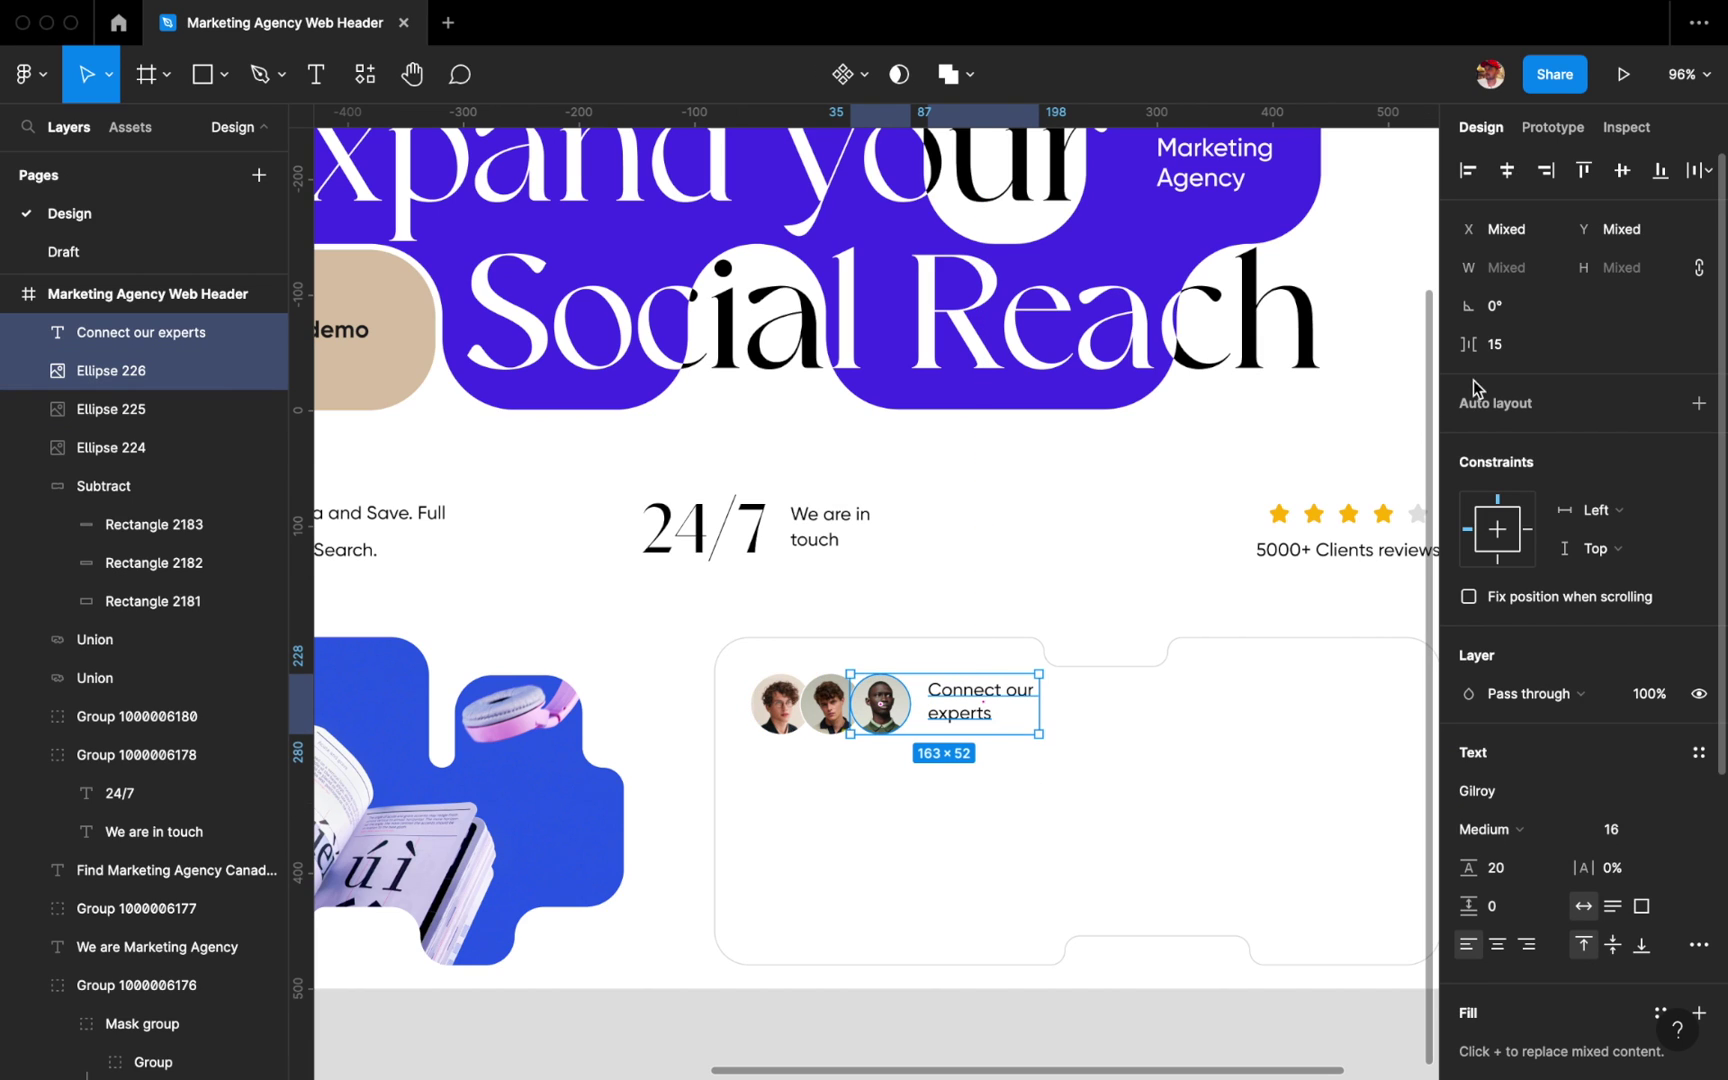
pyautogui.keyDown('shift'); pyautogui.click(111, 370); pyautogui.keyUp('shift')
# Group the avatar row together with its label.
pyautogui.scroll(-2, 885, 740)
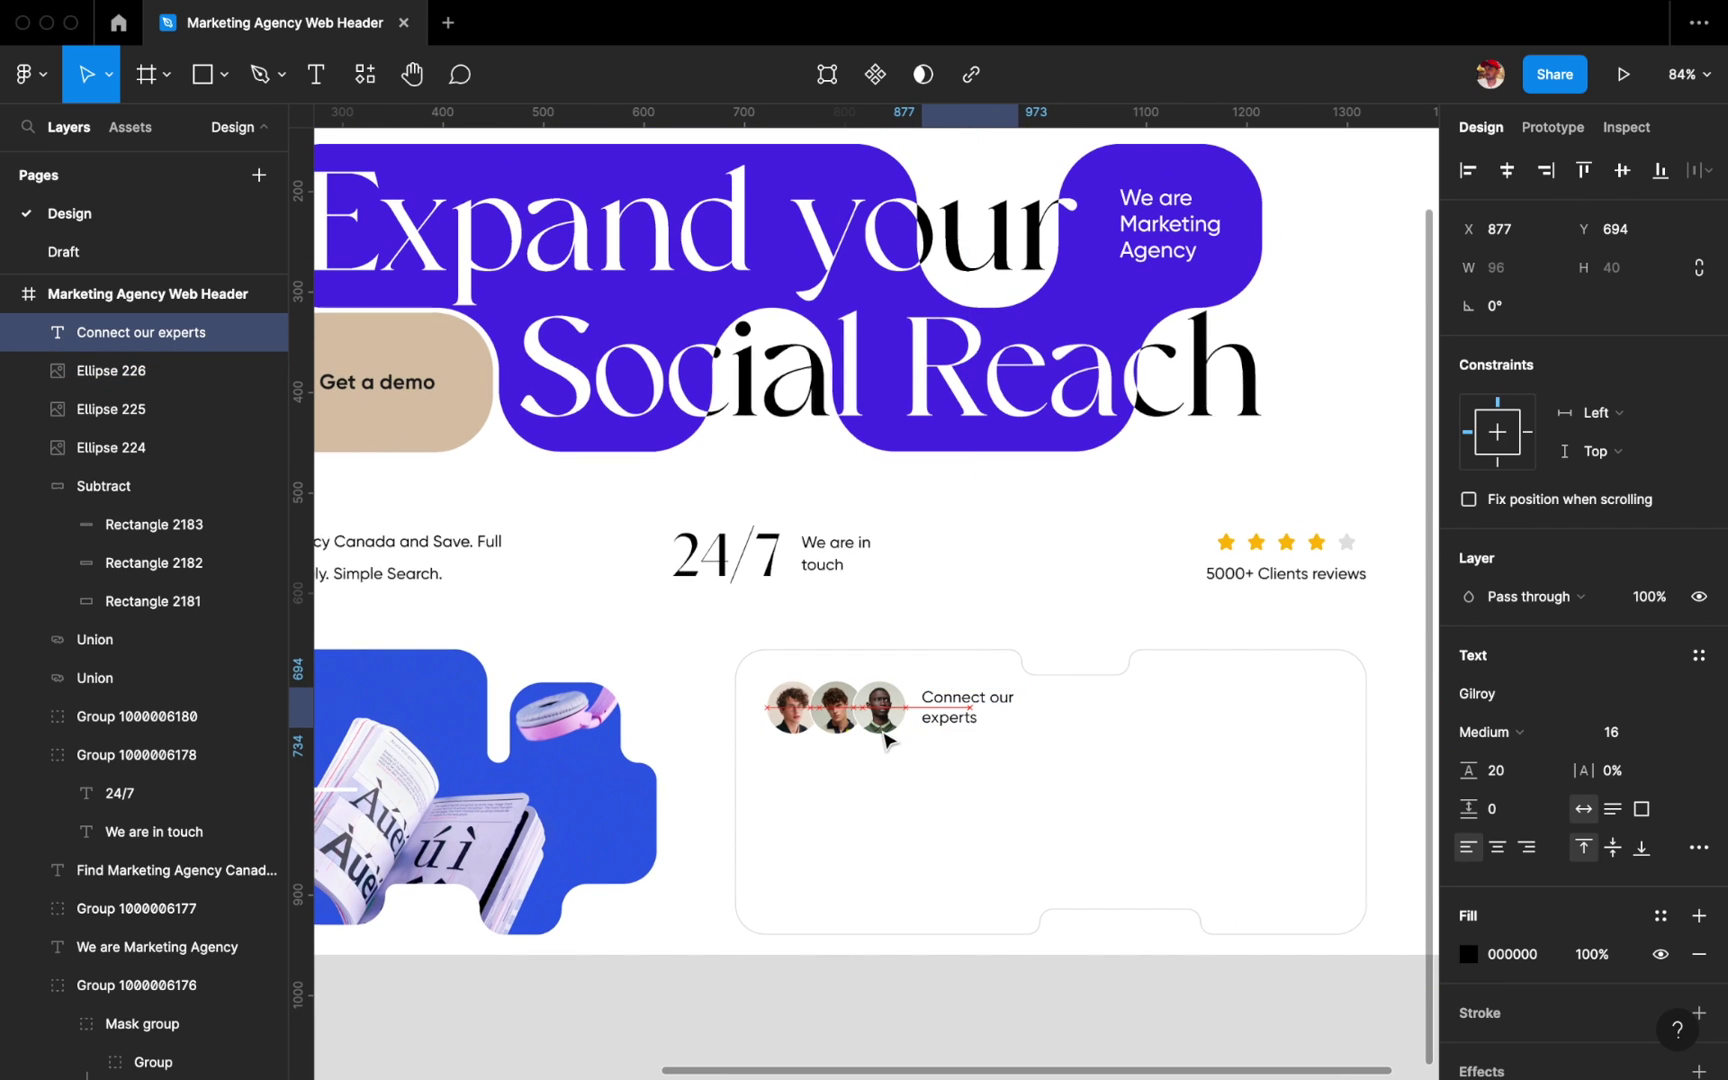
pyautogui.keyDown('shift'); pyautogui.click(880, 712); pyautogui.keyUp('shift')
pyautogui.keyDown('shift'); pyautogui.click(790, 720); pyautogui.keyUp('shift')
pyautogui.hotkey('ctrl', 'g')
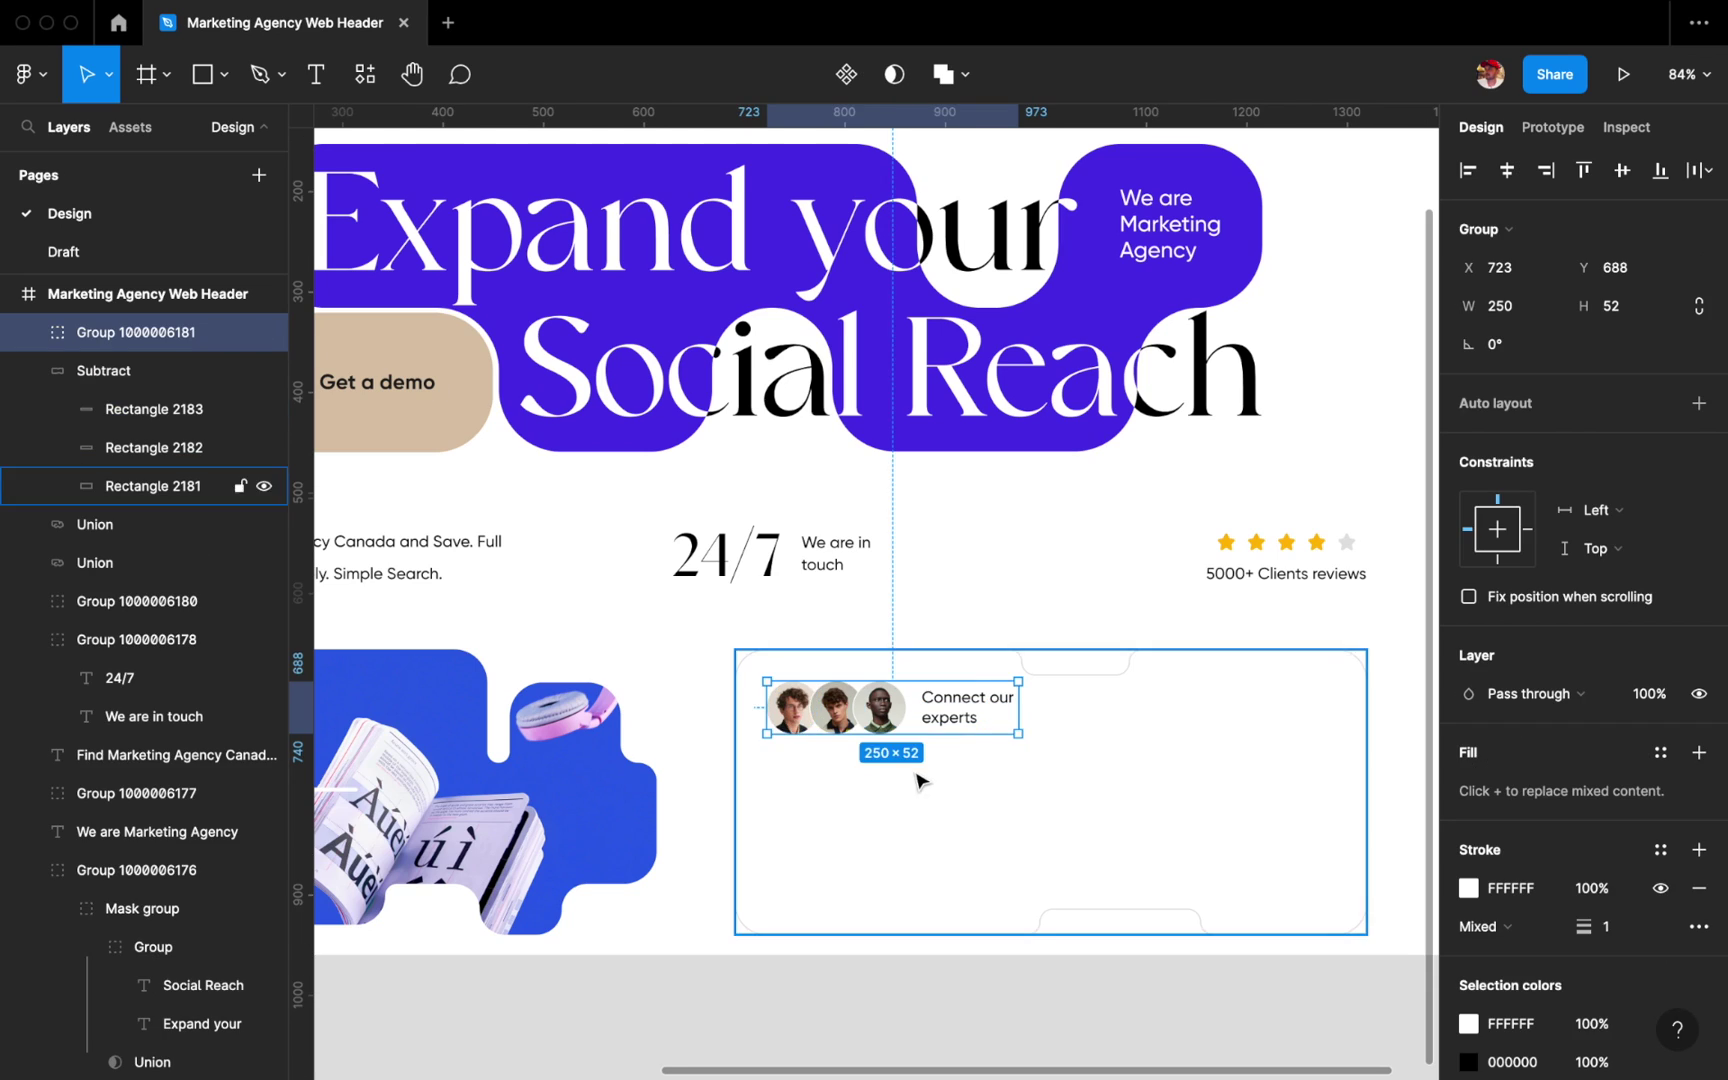
# Copy the Find Marketing Agency paragraph into the card and retype it as the 'What we do?' heading.
pyautogui.scroll(-2, 918, 775)
pyautogui.click(1041, 679)
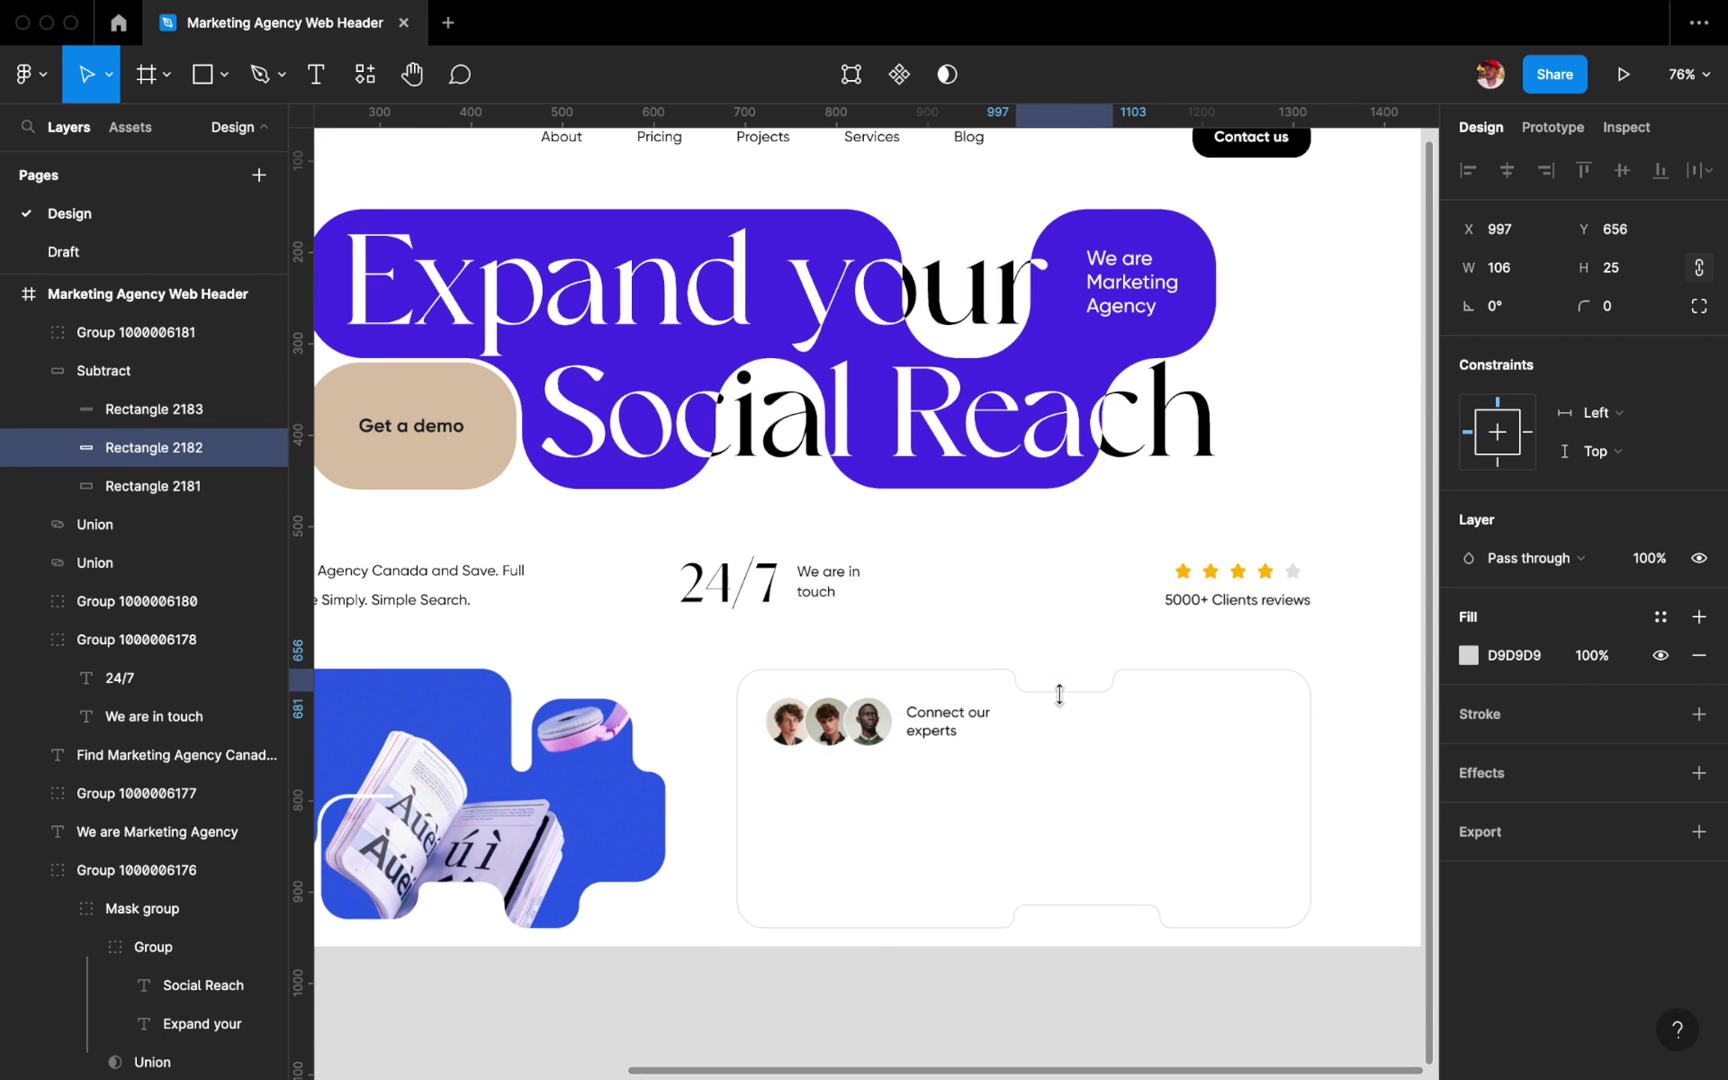
pyautogui.click(872, 968)
pyautogui.scroll(-2, 872, 968)
pyautogui.moveTo(617, 617)
pyautogui.mouseDown()
pyautogui.moveTo(1020, 985)
pyautogui.moveTo(1000, 850)
pyautogui.mouseUp()
pyautogui.scroll(2, 960, 820)
pyautogui.press('Return')
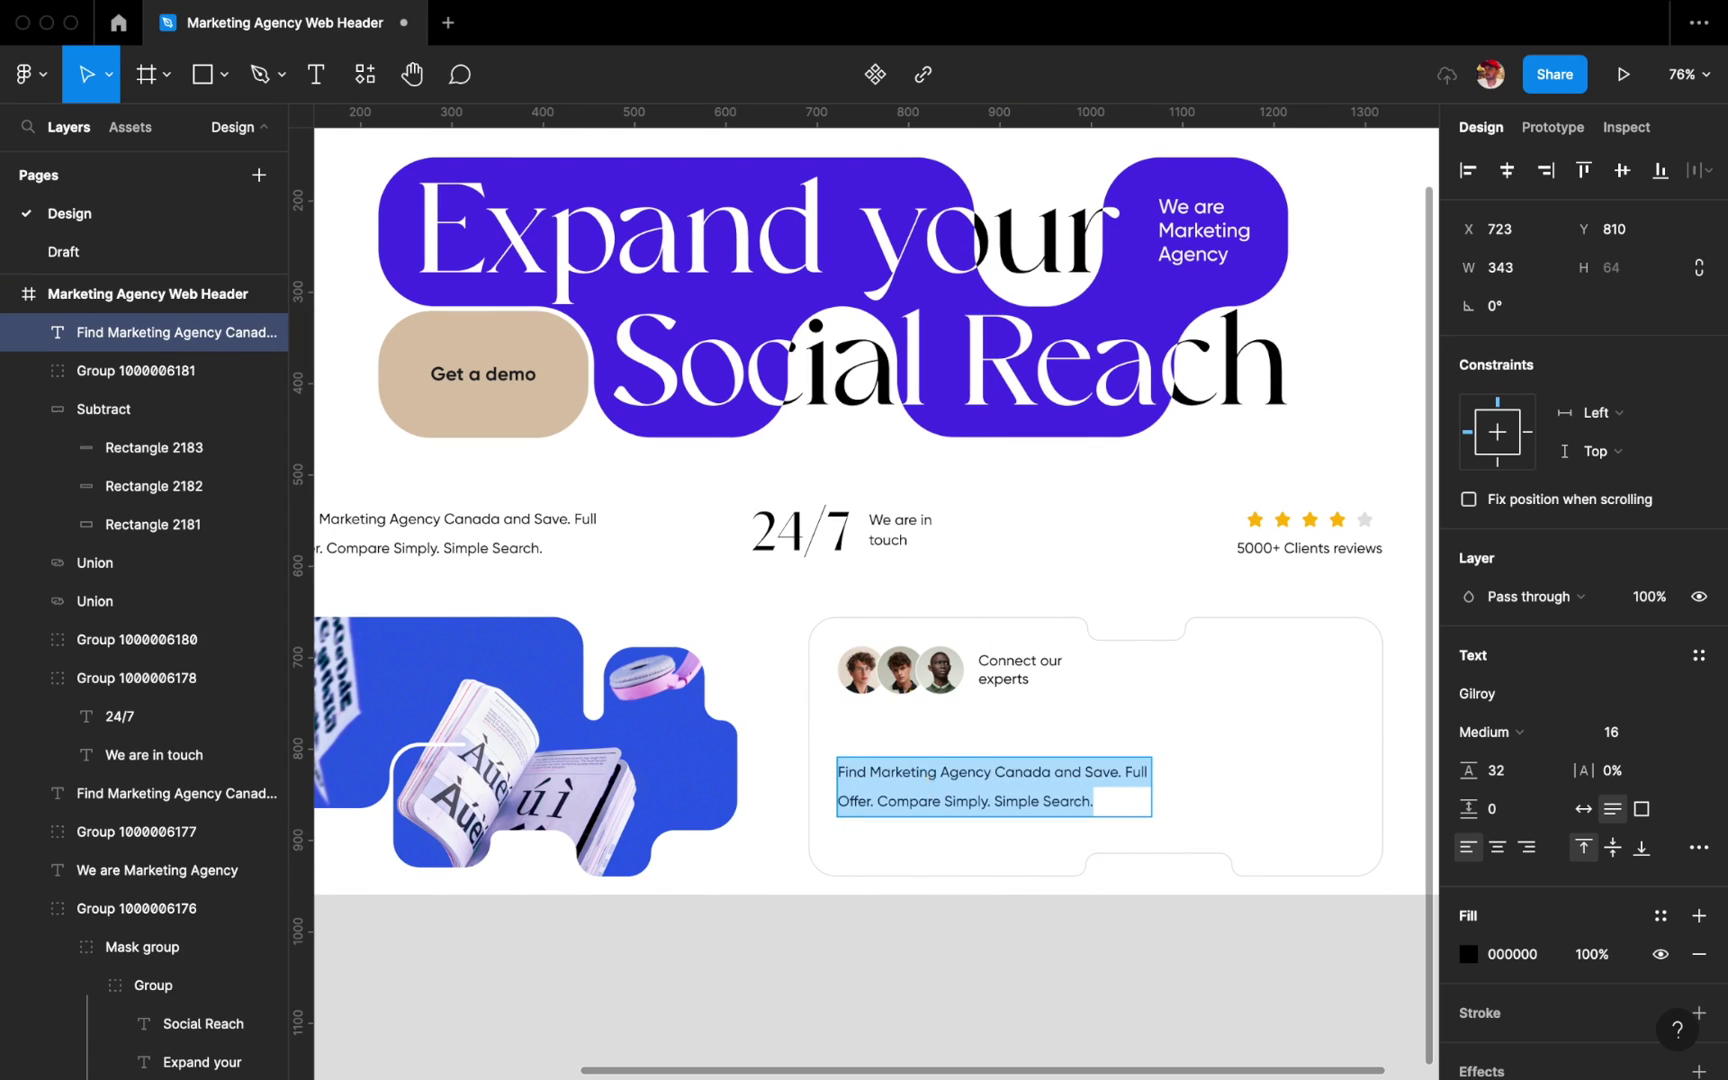
pyautogui.write('What we do?')
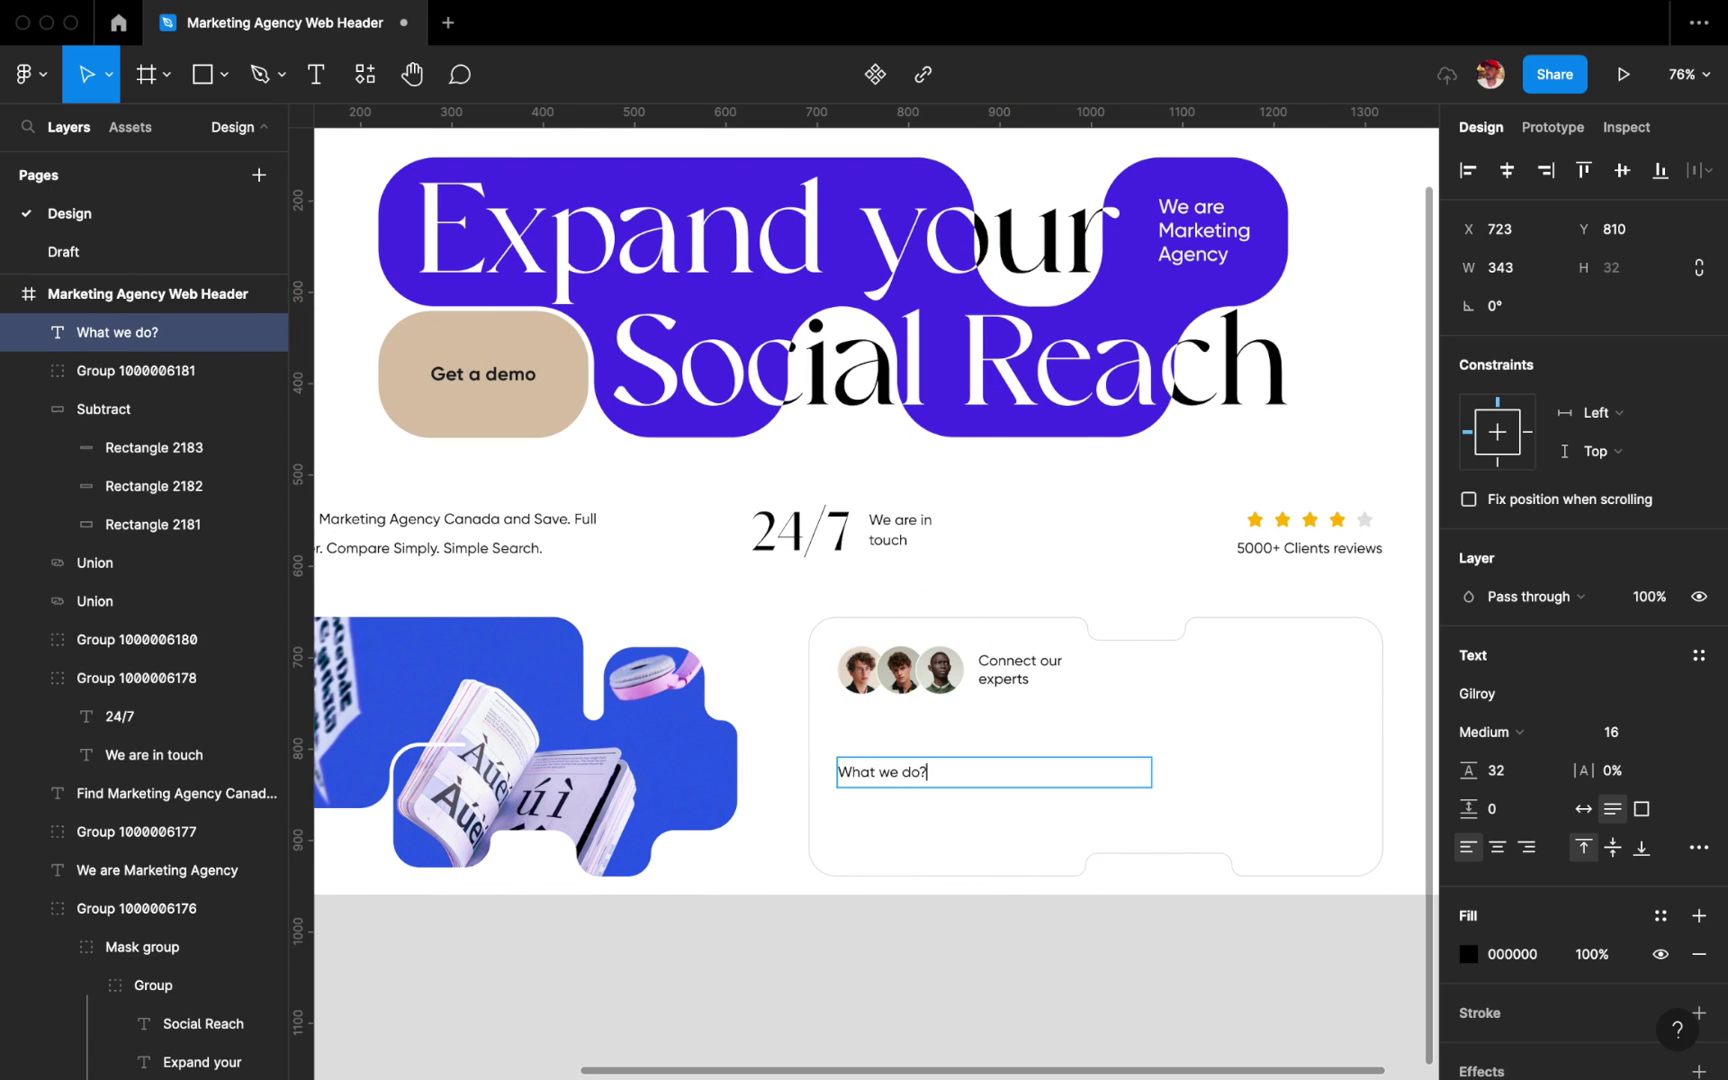
pyautogui.press('Escape')
# Style the heading Bold, all caps, size 32 with auto line height, hugging its text.
pyautogui.click(1583, 808)
pyautogui.click(1500, 770)
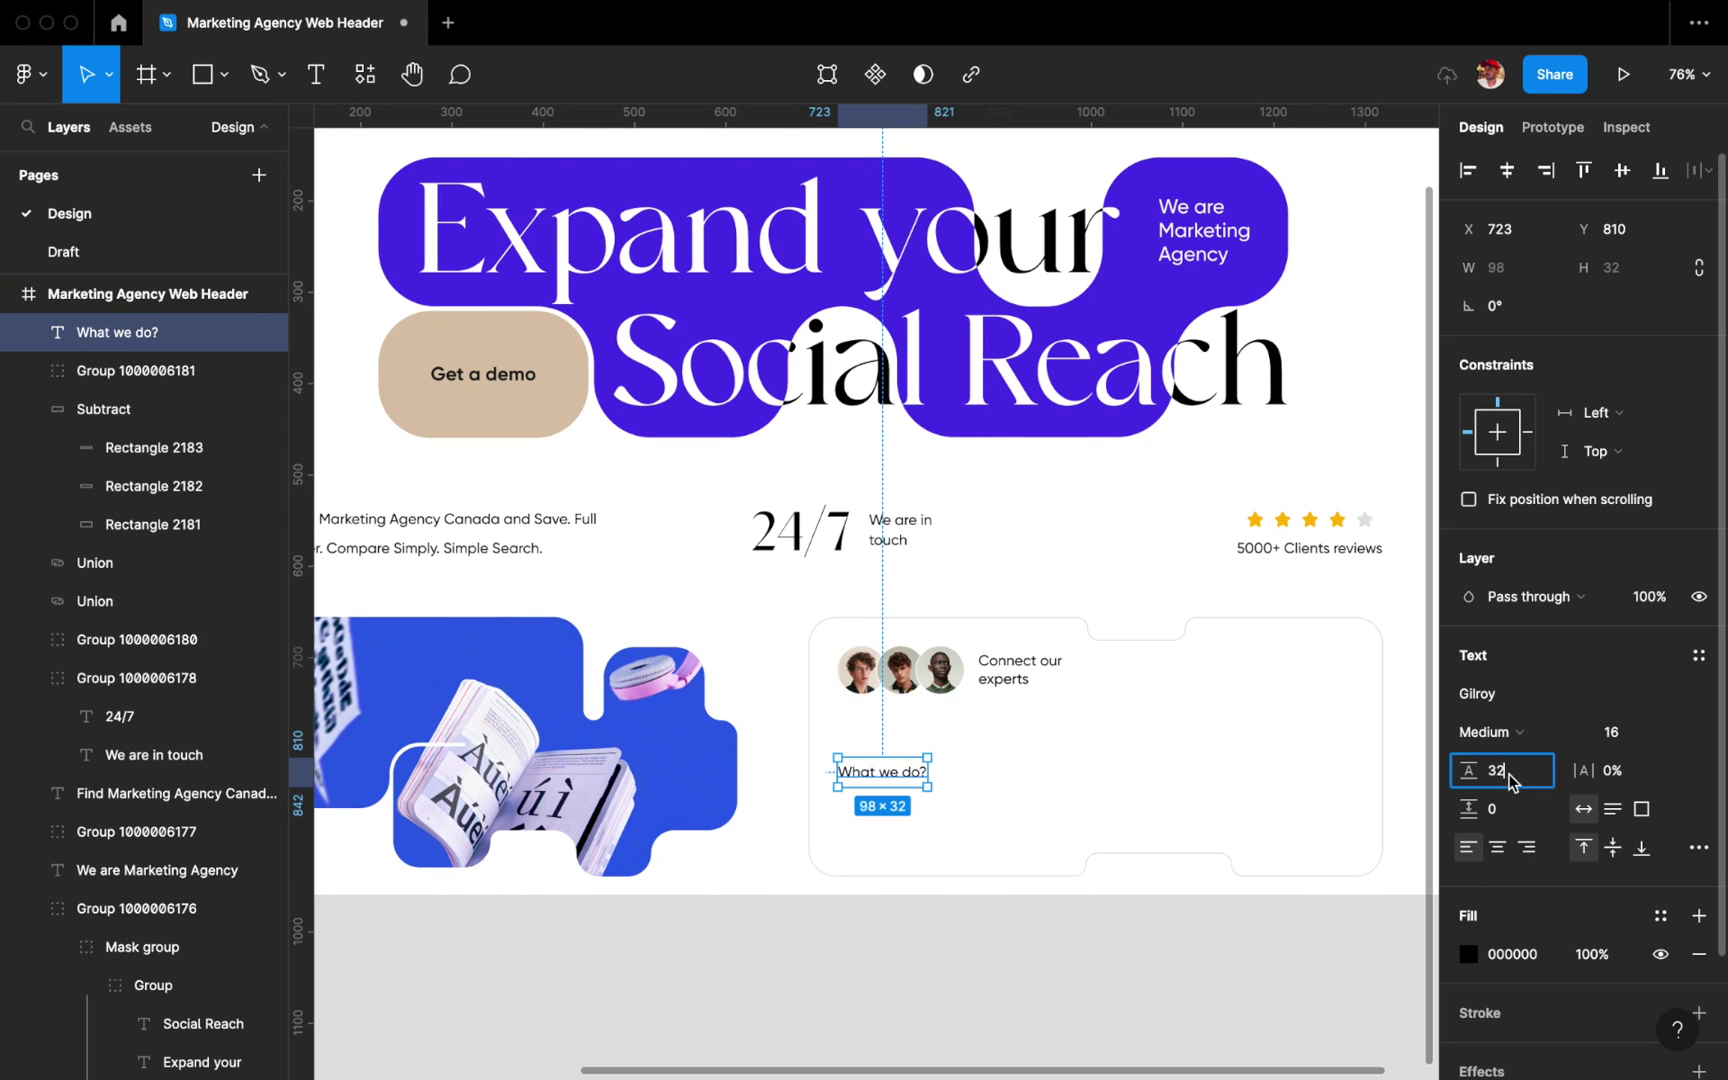
pyautogui.write('auto')
pyautogui.press('Return')
pyautogui.write('36')
pyautogui.press('Return')
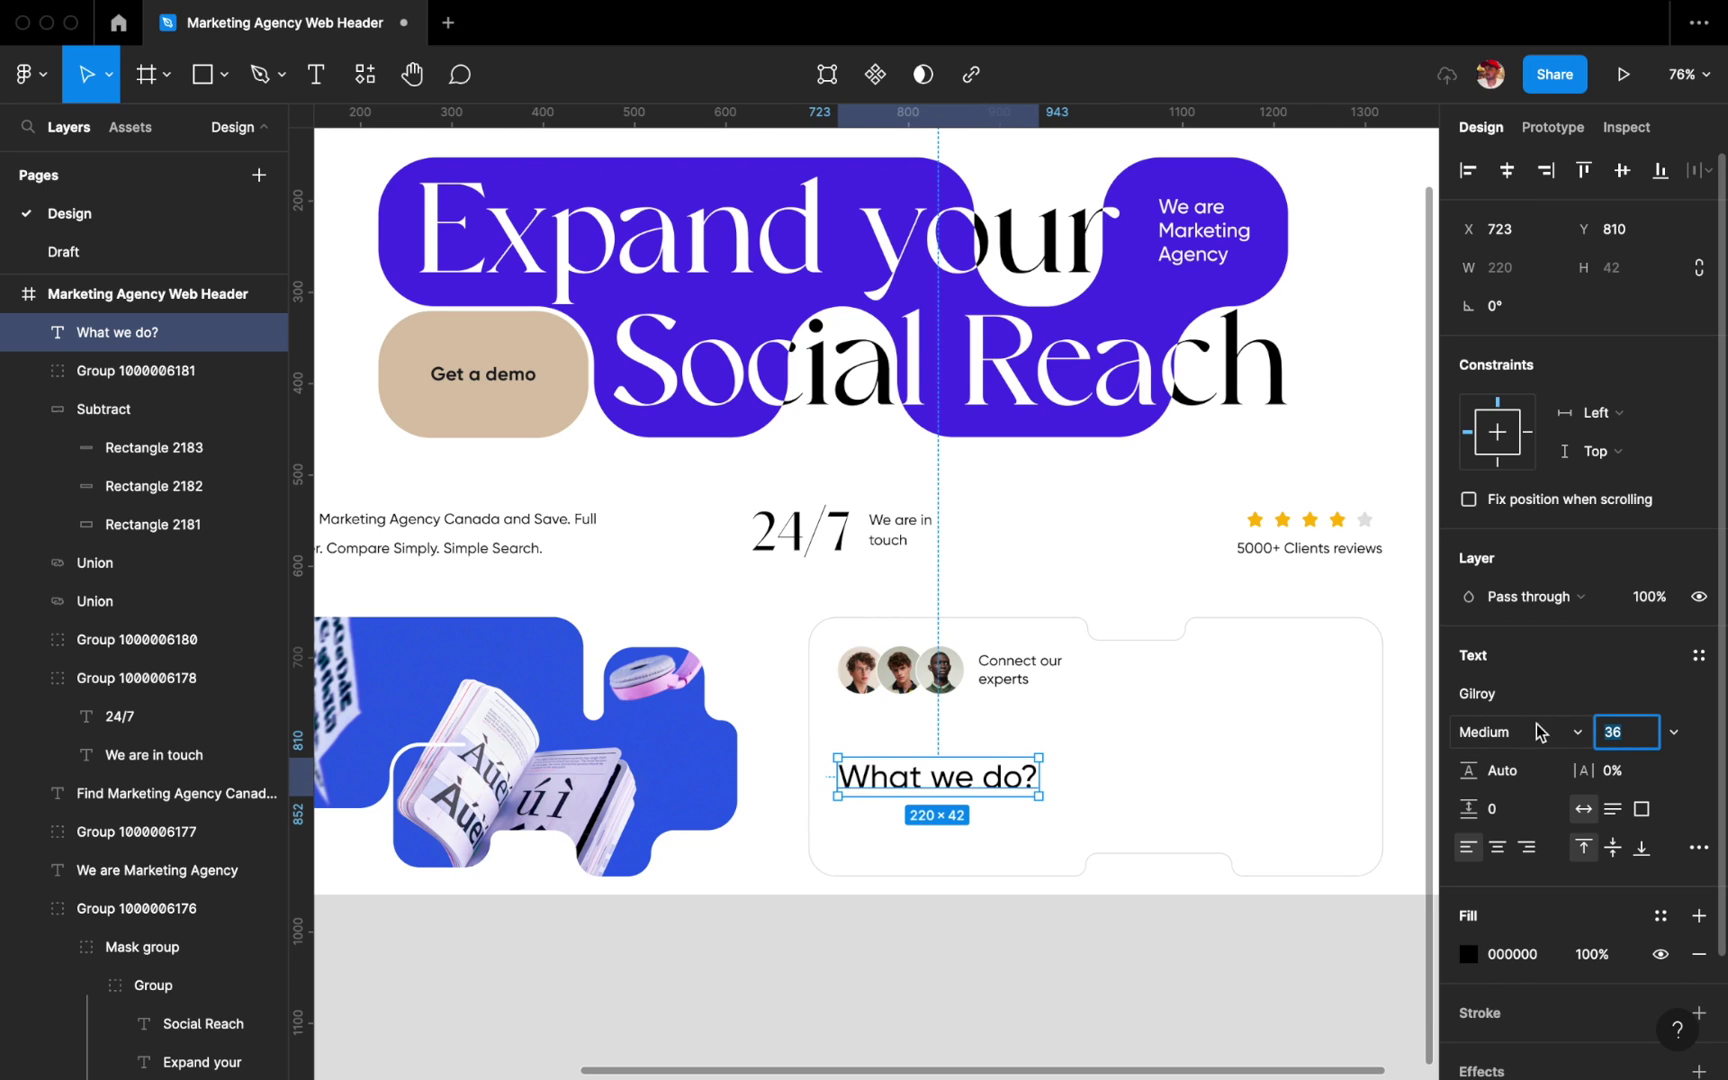
pyautogui.click(1488, 731)
pyautogui.click(1537, 793)
pyautogui.click(1698, 848)
pyautogui.click(1319, 937)
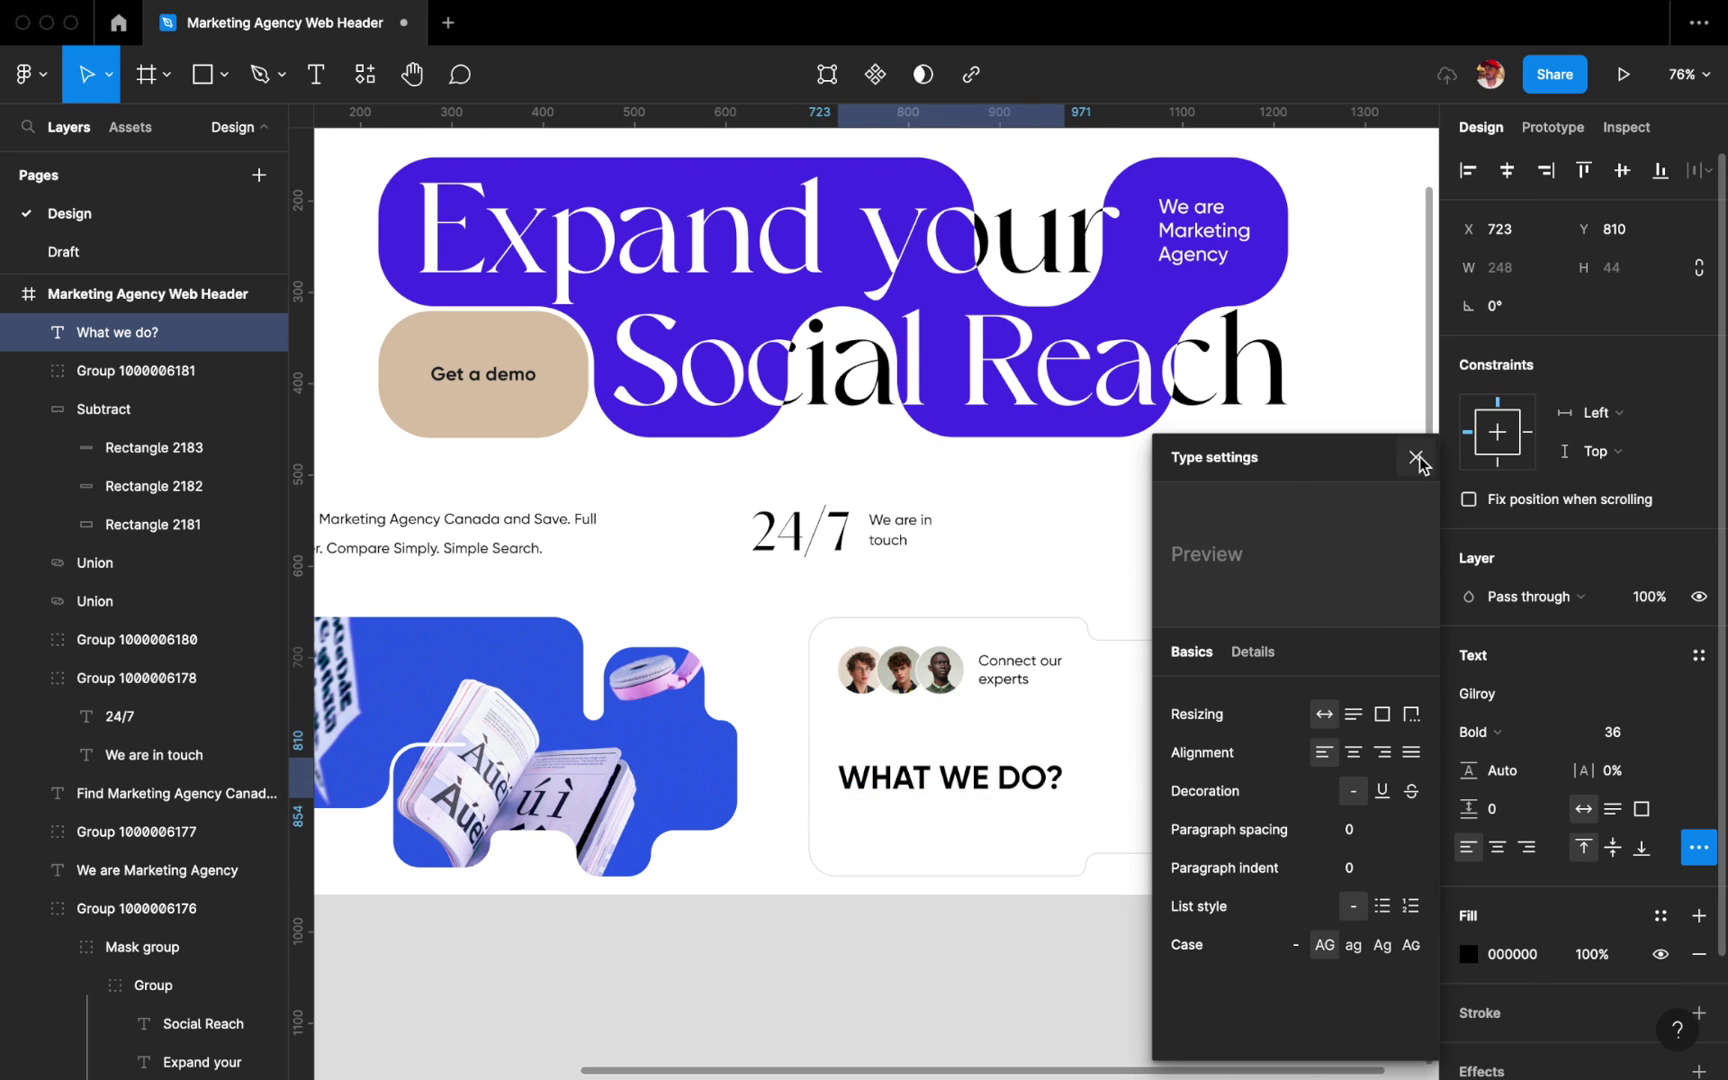
pyautogui.click(1419, 455)
pyautogui.click(1620, 731)
pyautogui.write('32')
pyautogui.press('Return')
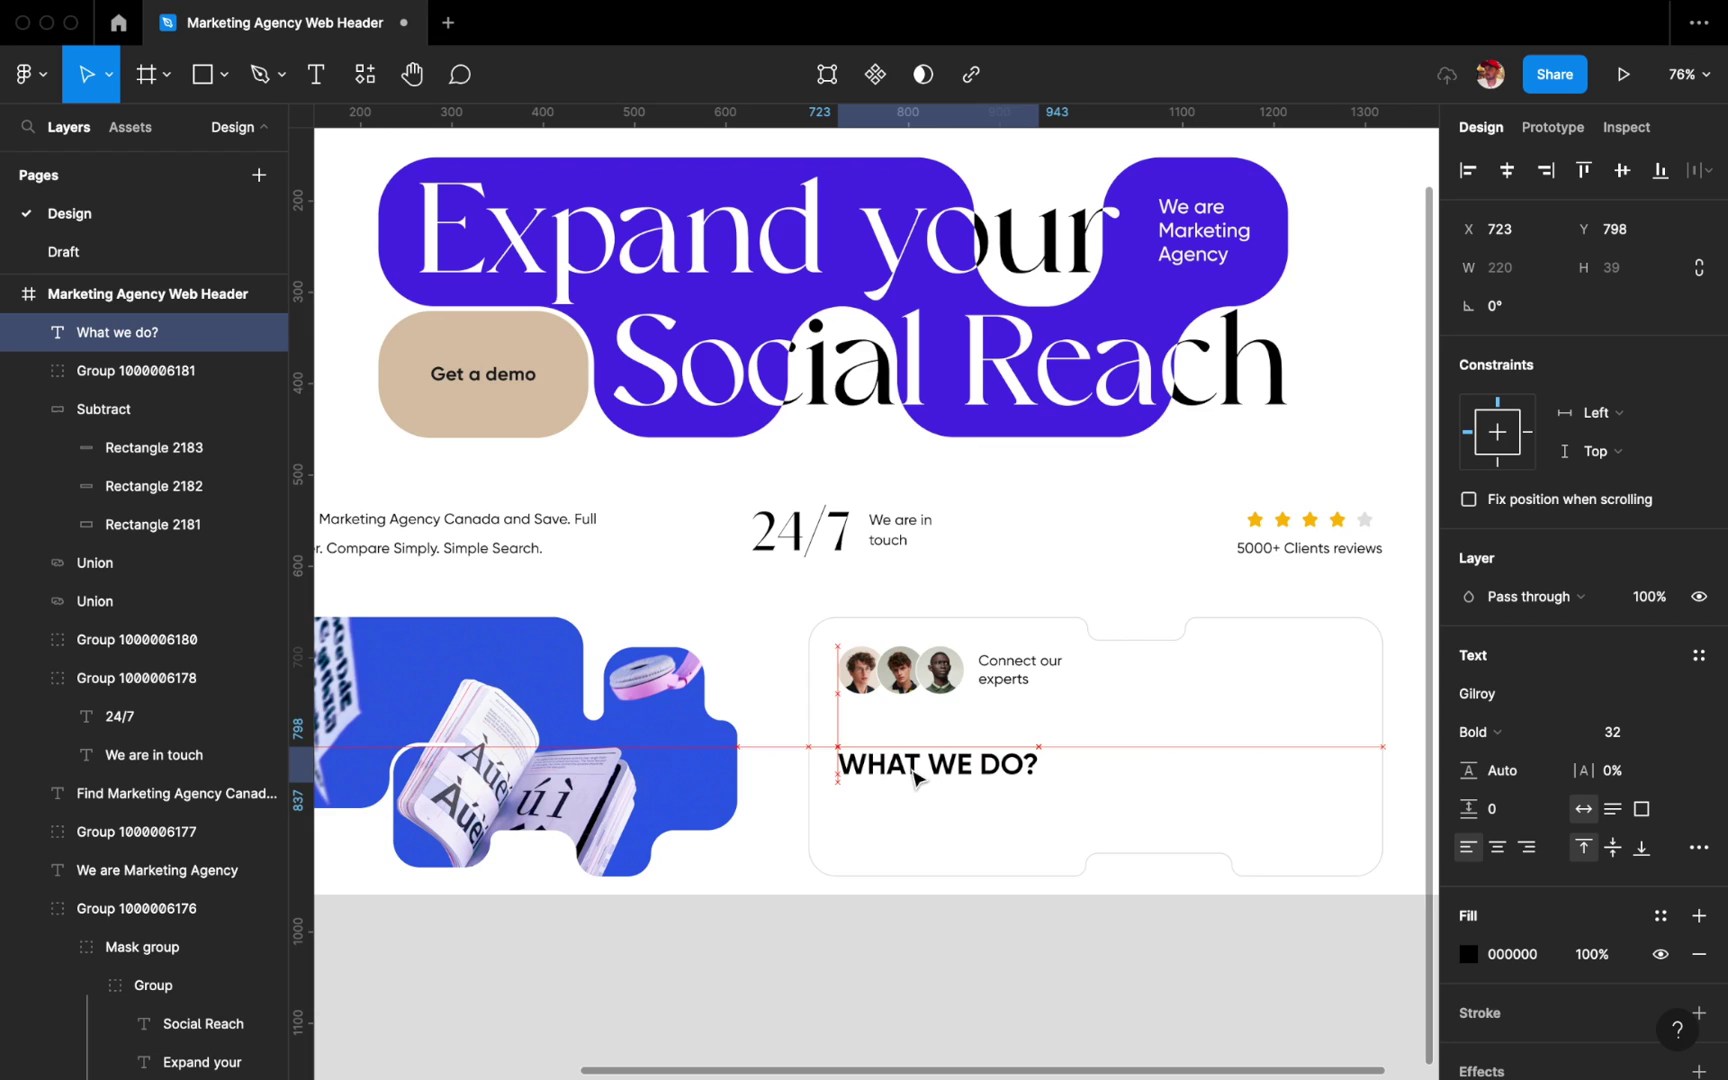
# Add a description copy under the heading reading 'Our agency provides cost-effective digital marketing solutions to clients'.
pyautogui.scroll(-3, 914, 800)
pyautogui.click(550, 593)
pyautogui.moveTo(550, 593); pyautogui.dragTo(957, 880)
pyautogui.scroll(3, 910, 880)
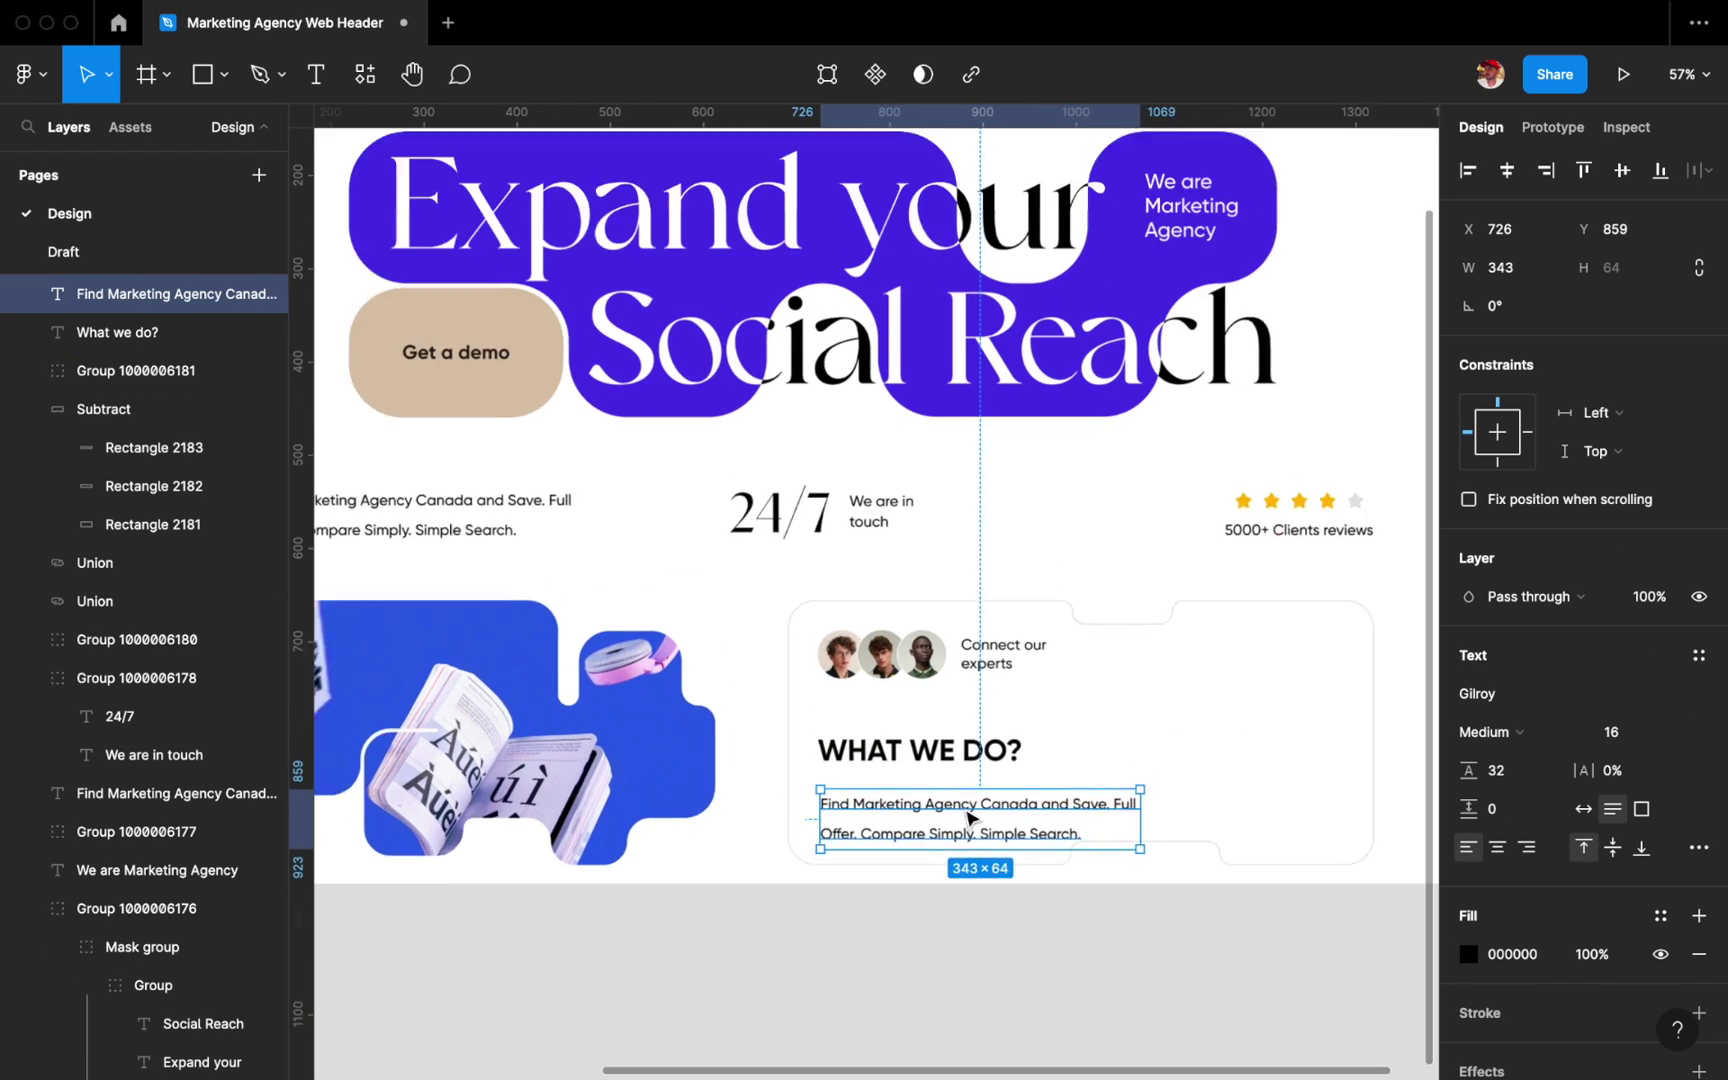
pyautogui.doubleClick(900, 815)
pyautogui.write('Our agency provides cost-effective digital marketing solutions to clients')
pyautogui.click(910, 978)
pyautogui.click(880, 822)
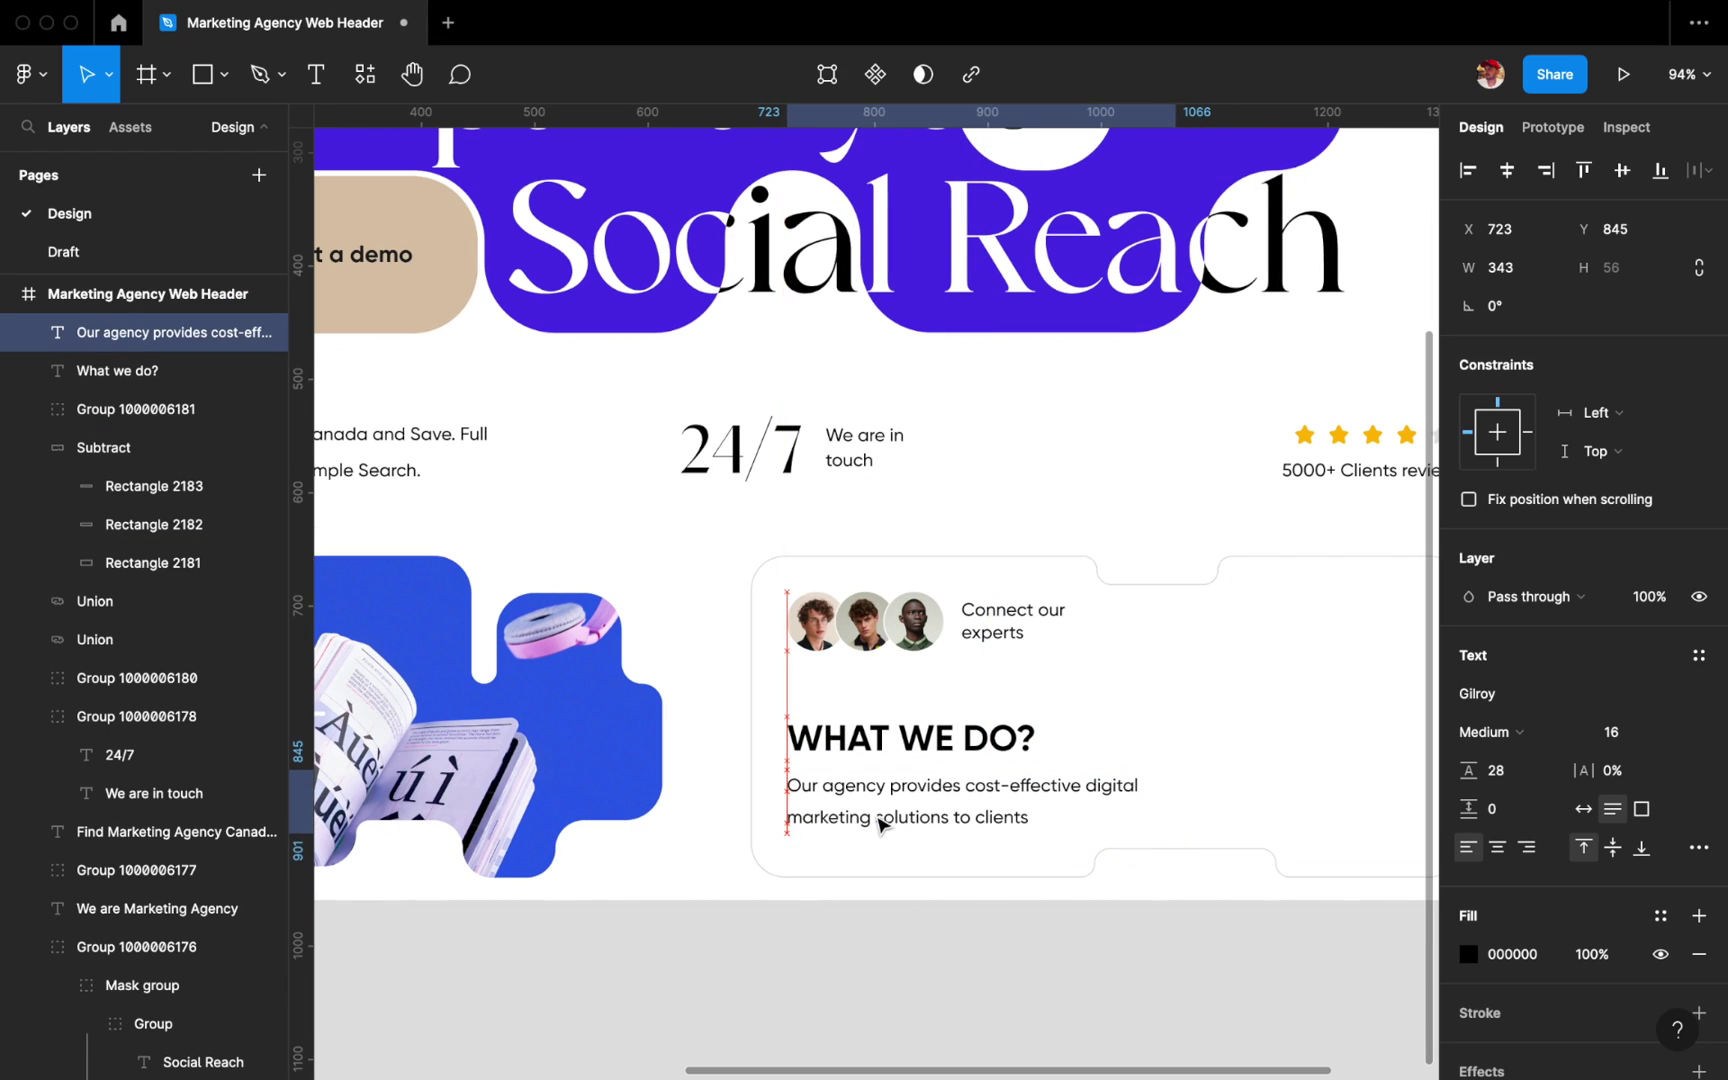
pyautogui.moveTo(880, 822); pyautogui.dragTo(877, 807)
# Set the description to size 14, width 274 and line height 25.
pyautogui.click(1618, 733)
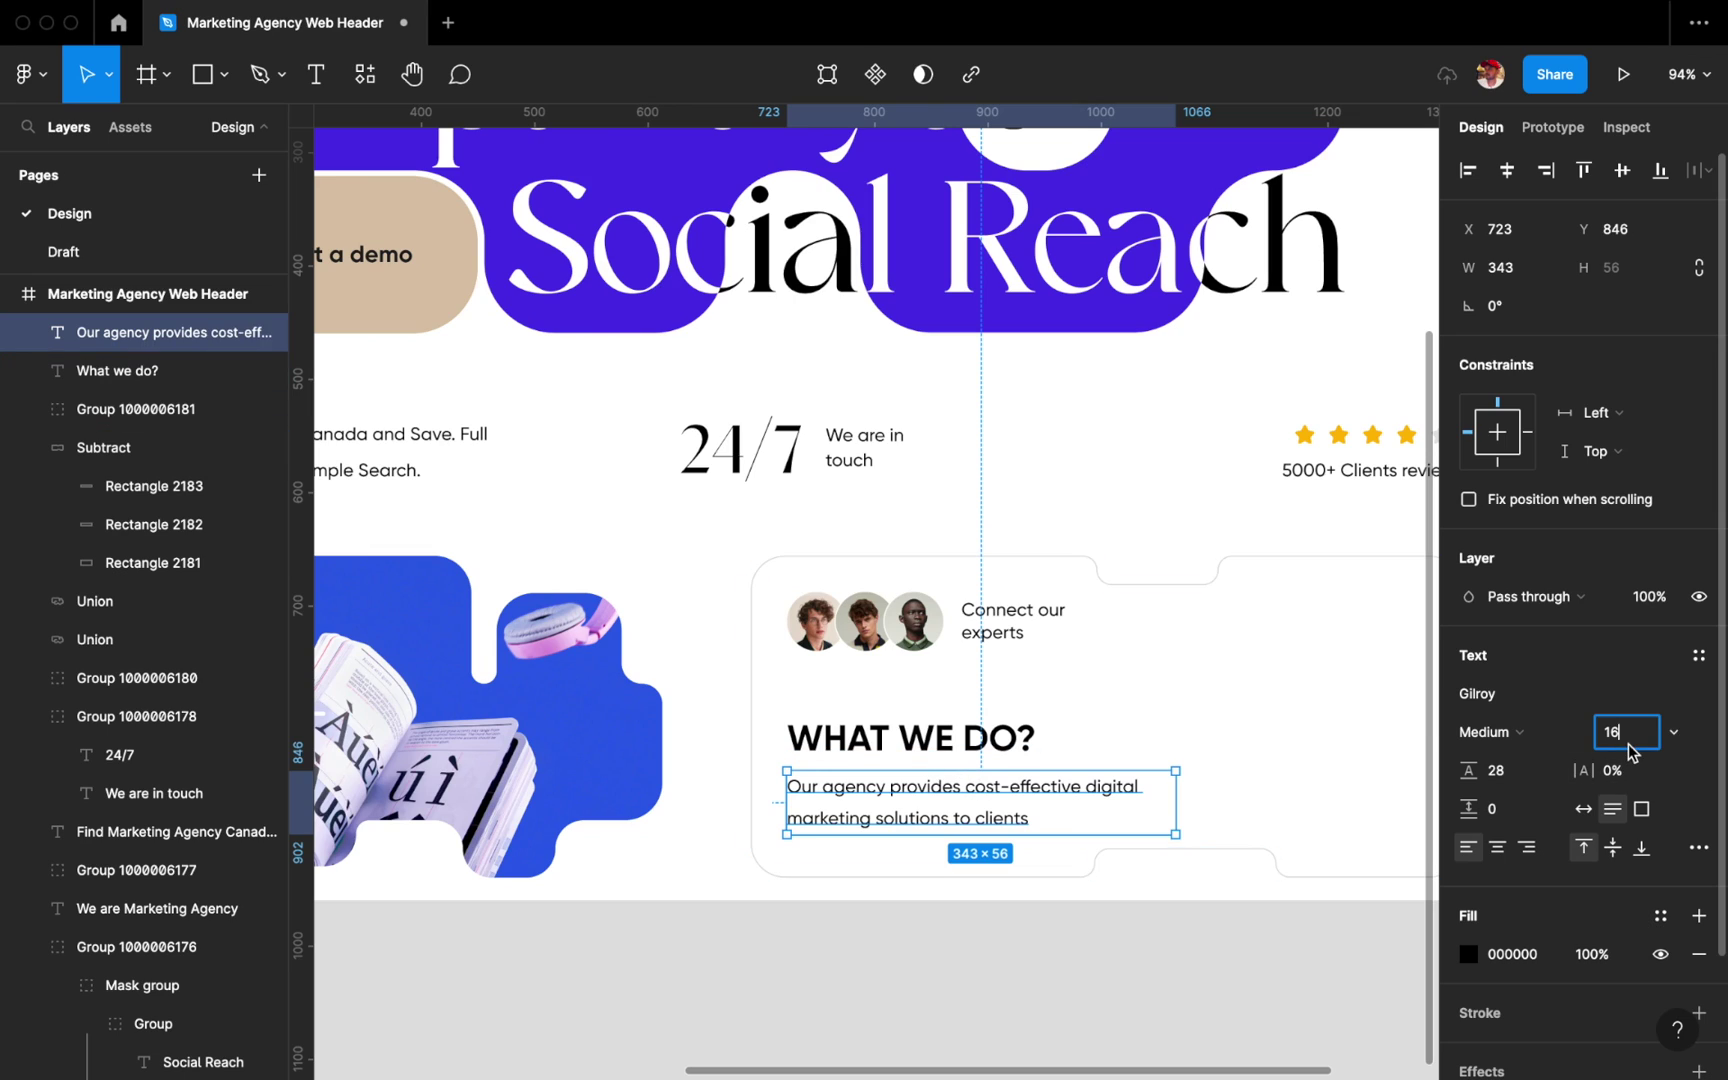
pyautogui.write('14')
pyautogui.press('Return')
pyautogui.moveTo(1173, 806); pyautogui.dragTo(1097, 806)
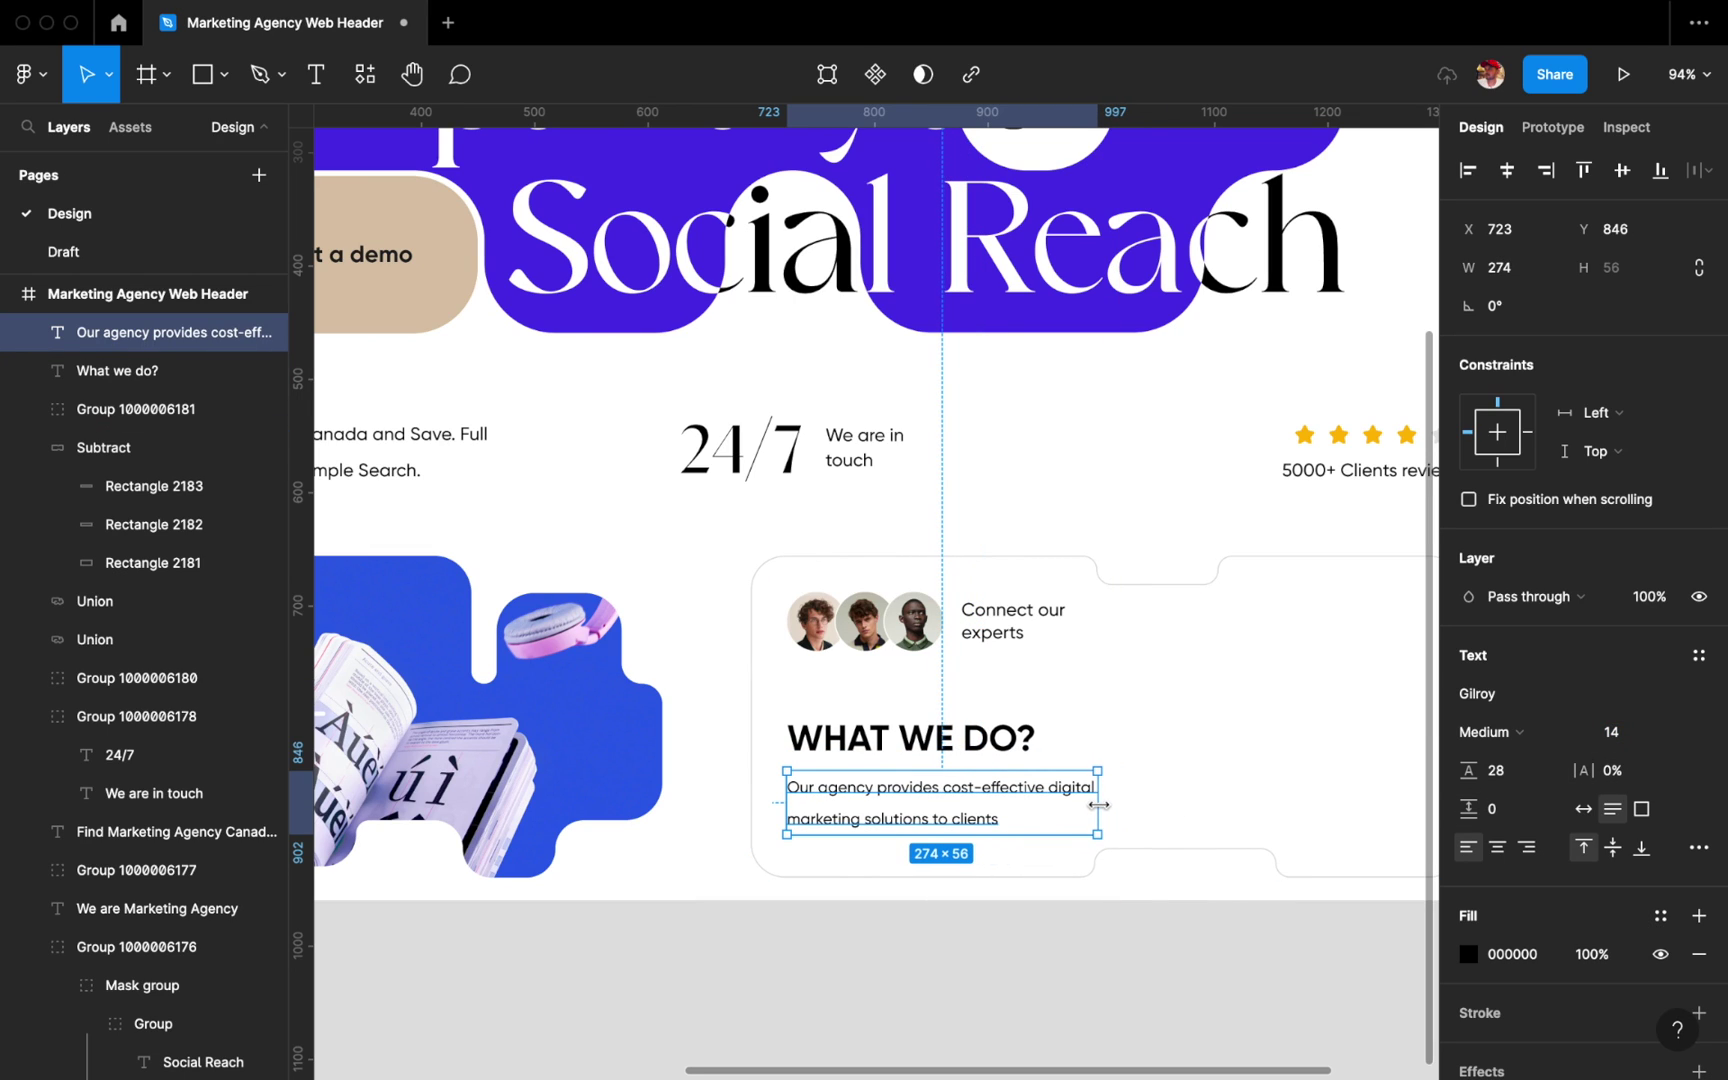
pyautogui.click(1505, 770)
pyautogui.write('25')
pyautogui.press('Return')
# Reduce the heading to size 30, group it with the description, and nudge the group down.
pyautogui.click(905, 737)
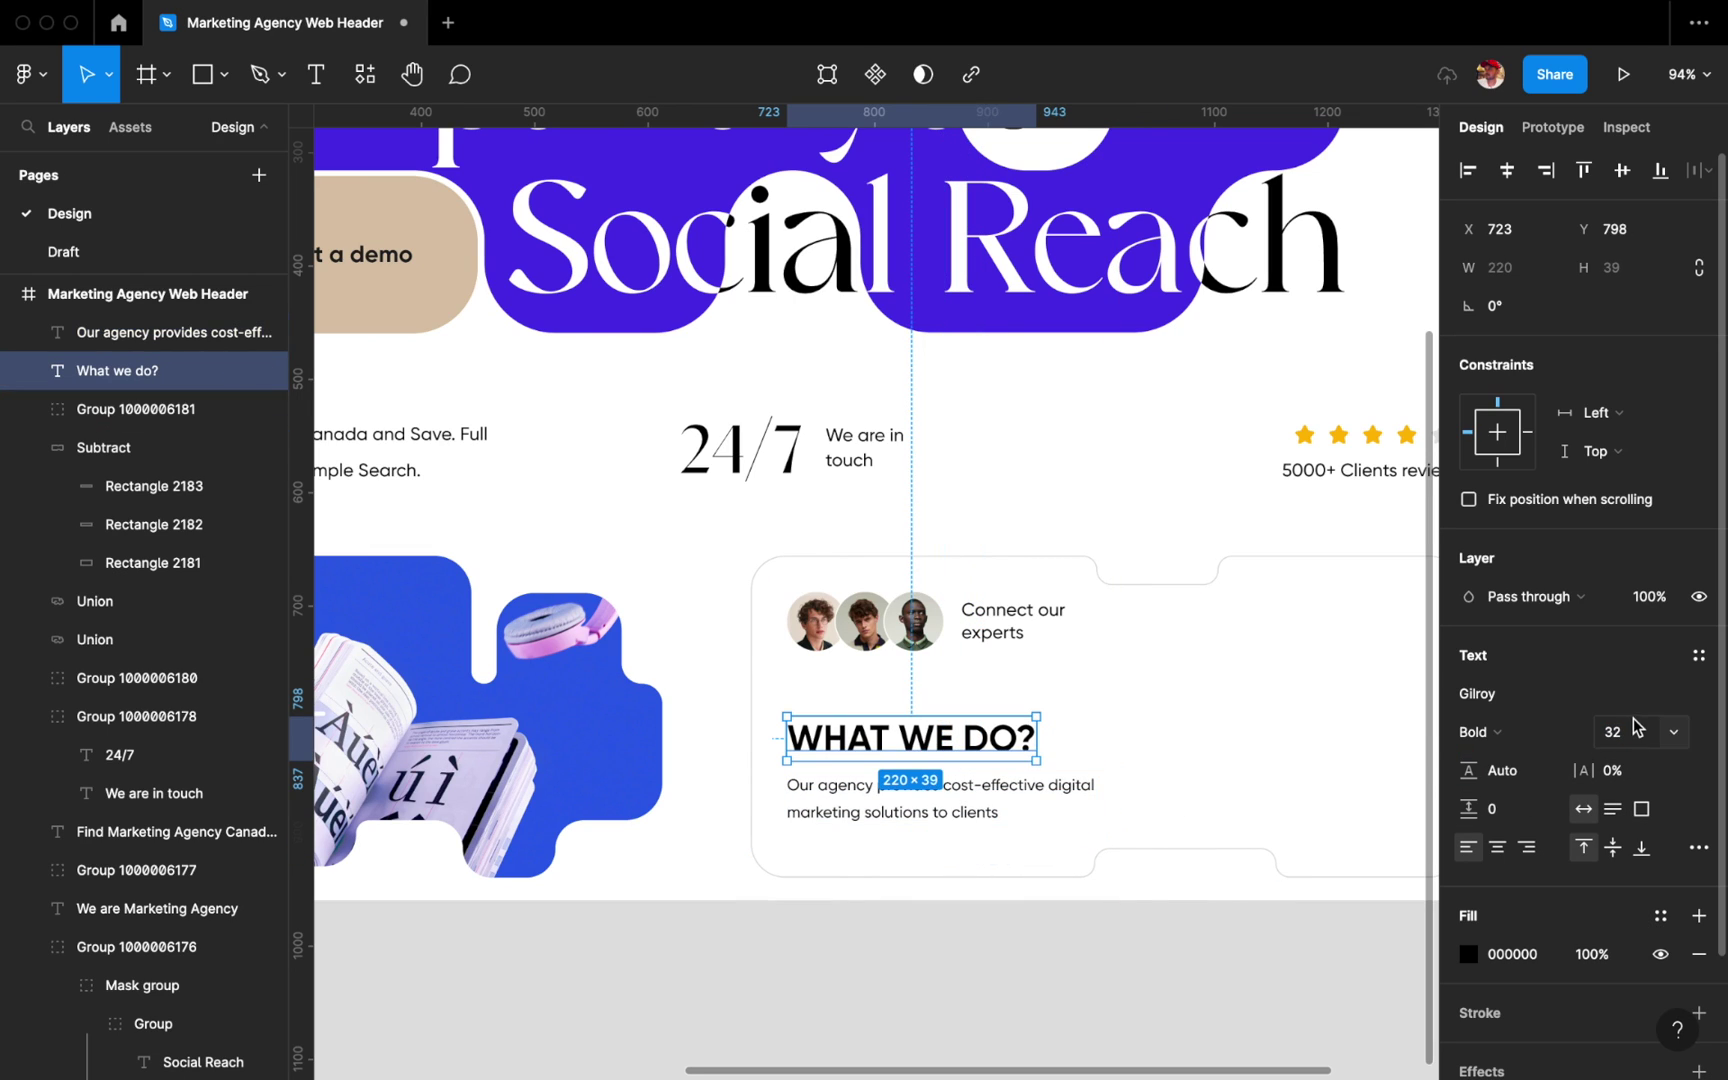
pyautogui.click(1612, 732)
pyautogui.write('30')
pyautogui.press('Return')
pyautogui.keyDown('shift'); pyautogui.click(873, 800); pyautogui.keyUp('shift')
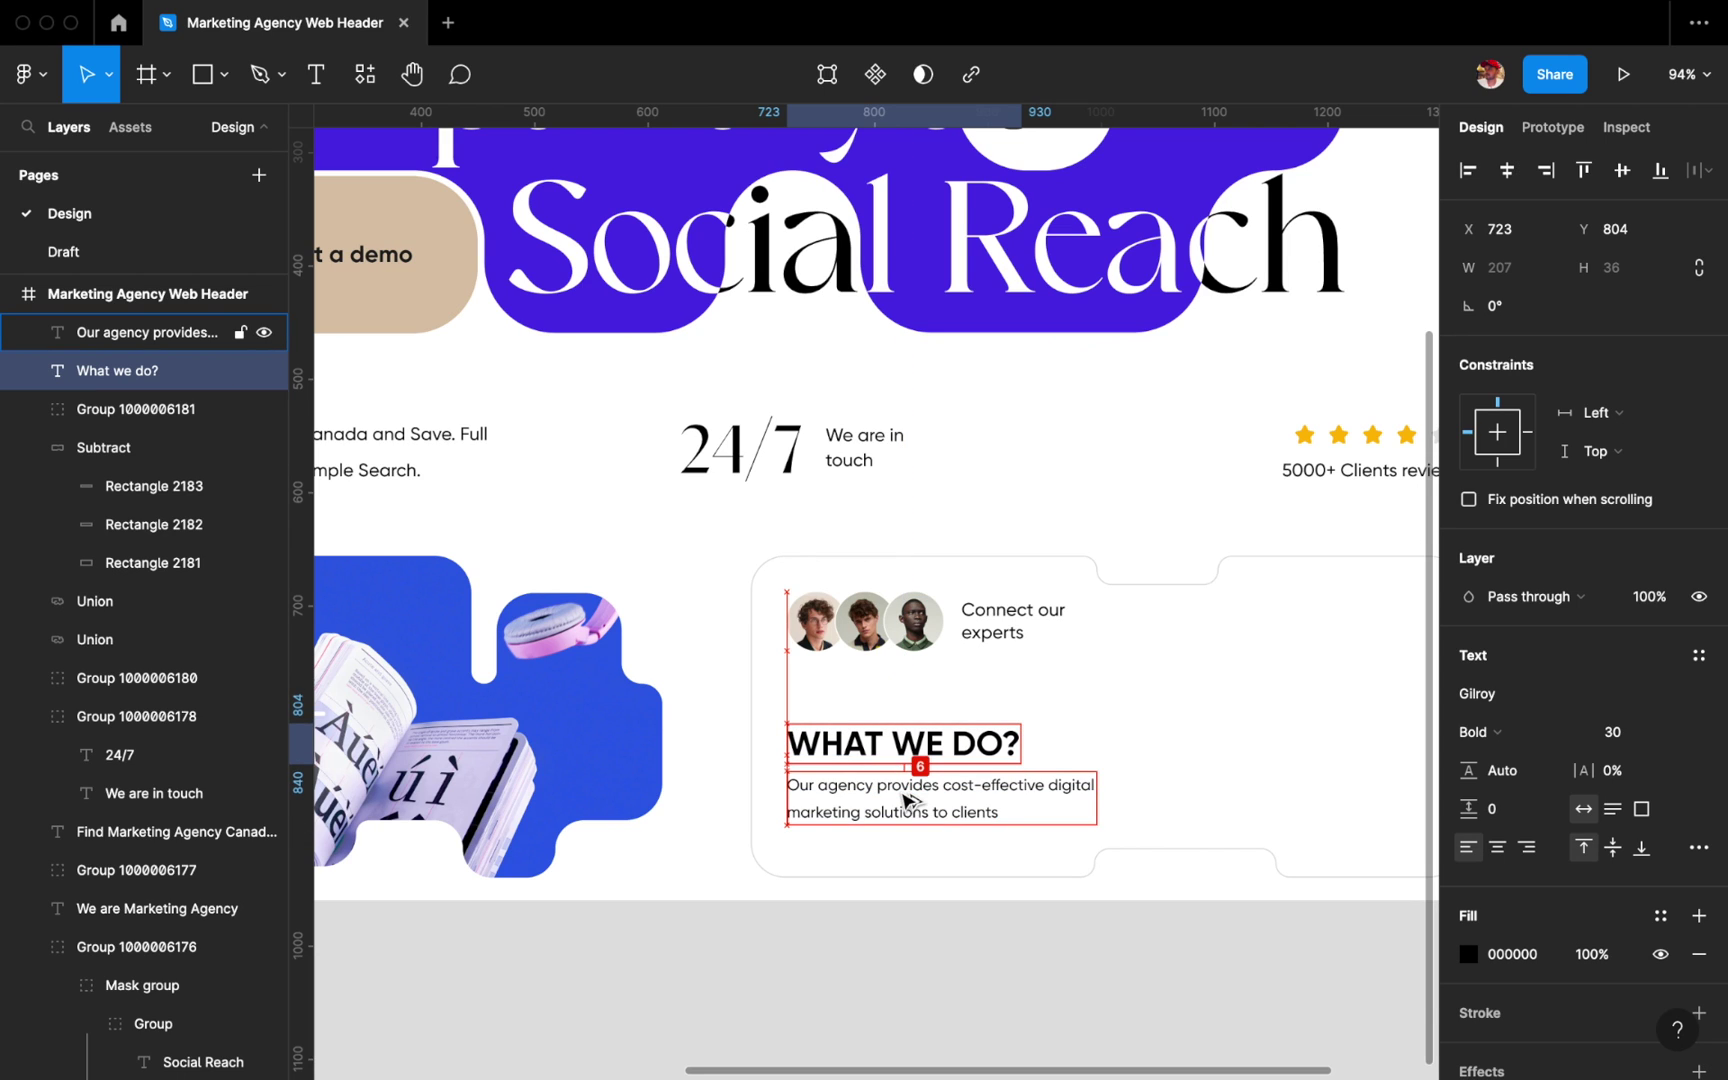
pyautogui.hotkey('ctrl', 'g')
pyautogui.hotkey('shift', 'Down')
pyautogui.press('Down')
pyautogui.press('Down')
pyautogui.press('Down')
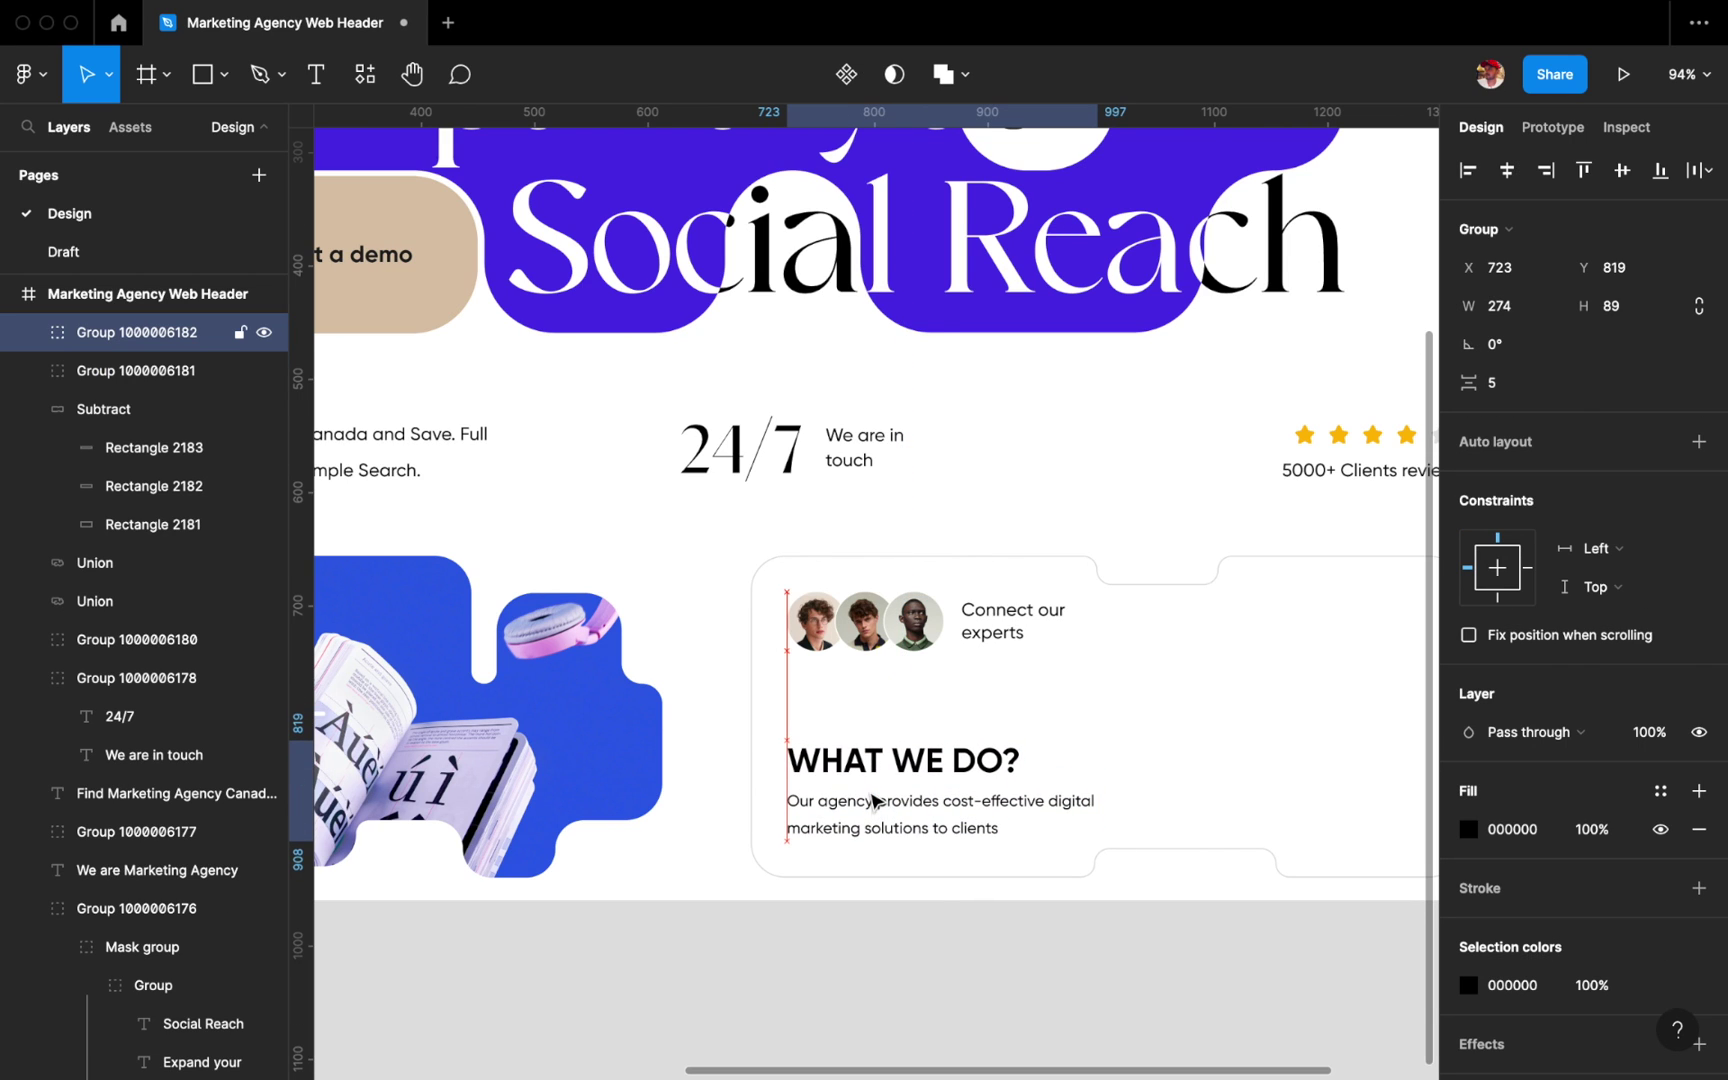
pyautogui.scroll(-5, 1065, 653)
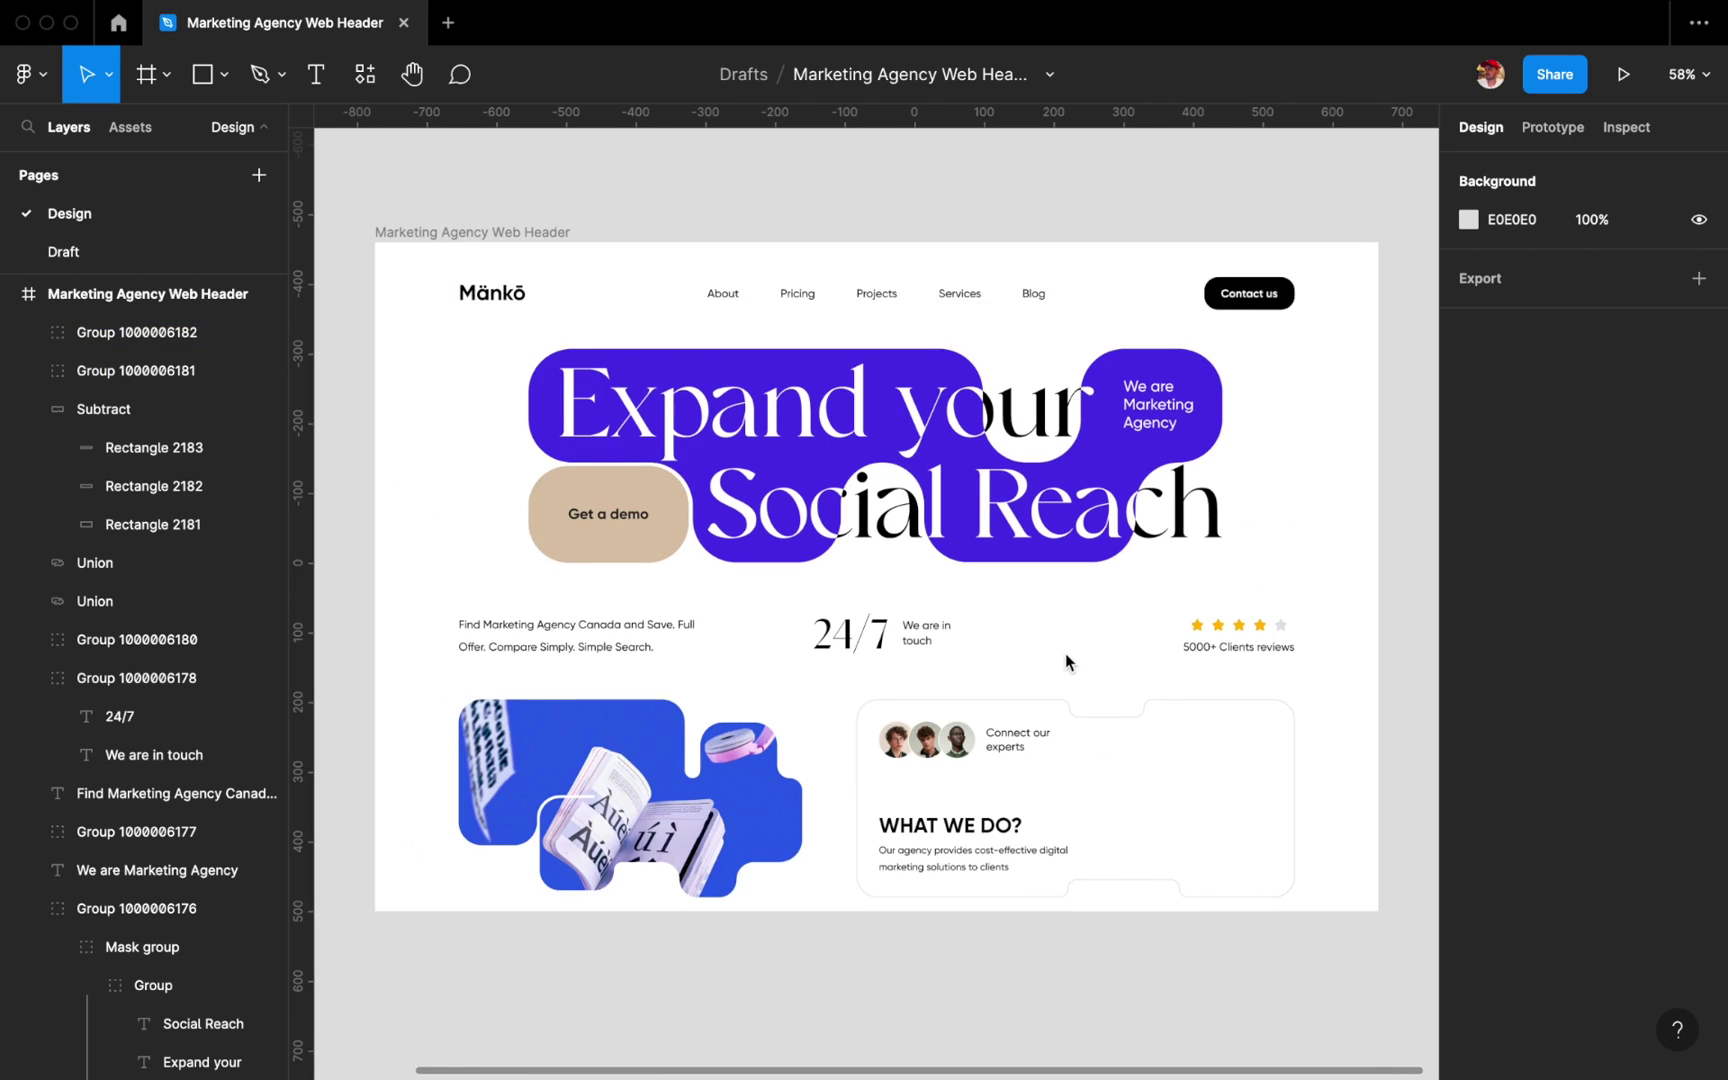
# Copy a text label below the frame as 'WEV CREATE EFFECTIVE AD CAMPAIGNS DRIVEN.', narrowed to wrap.
pyautogui.scroll(2, 1065, 653)
pyautogui.moveTo(963, 606); pyautogui.dragTo(975, 862)
pyautogui.scroll(3, 975, 862)
pyautogui.hotkey('ctrl', 'shift', 'r')
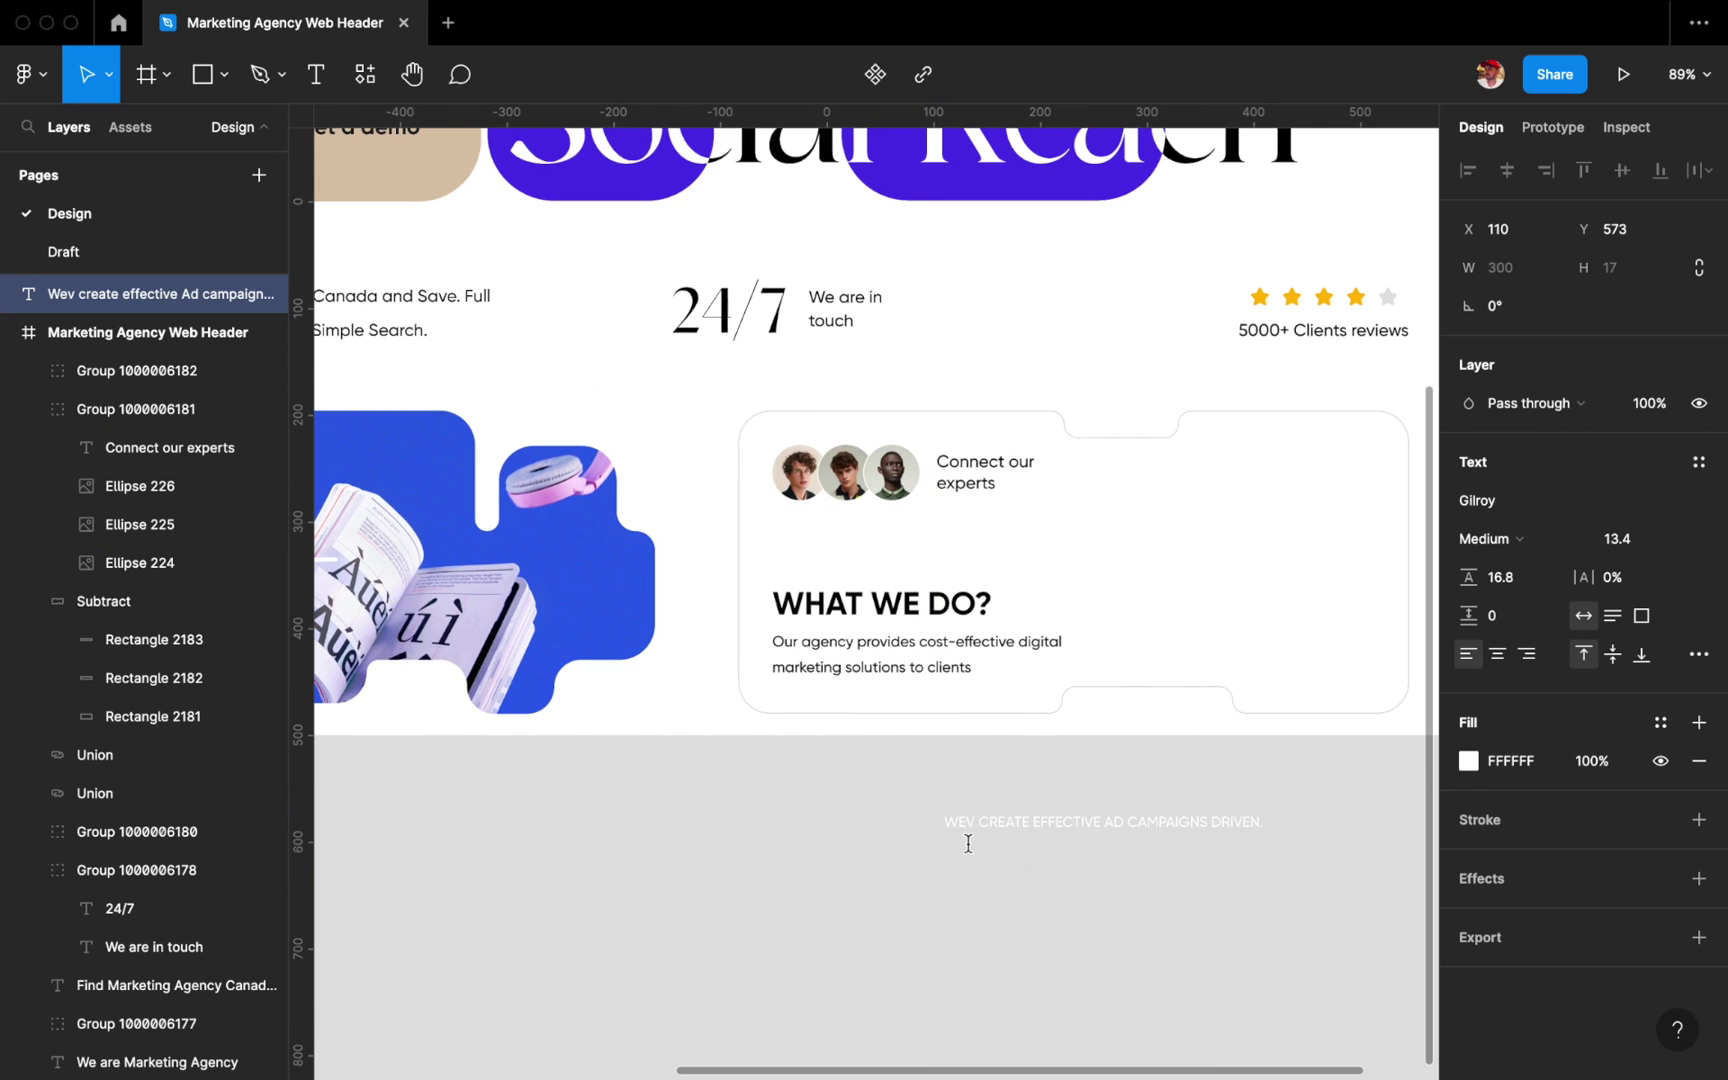
pyautogui.hscroll(2, 1100, 850)
pyautogui.moveTo(1130, 804); pyautogui.dragTo(1030, 804)
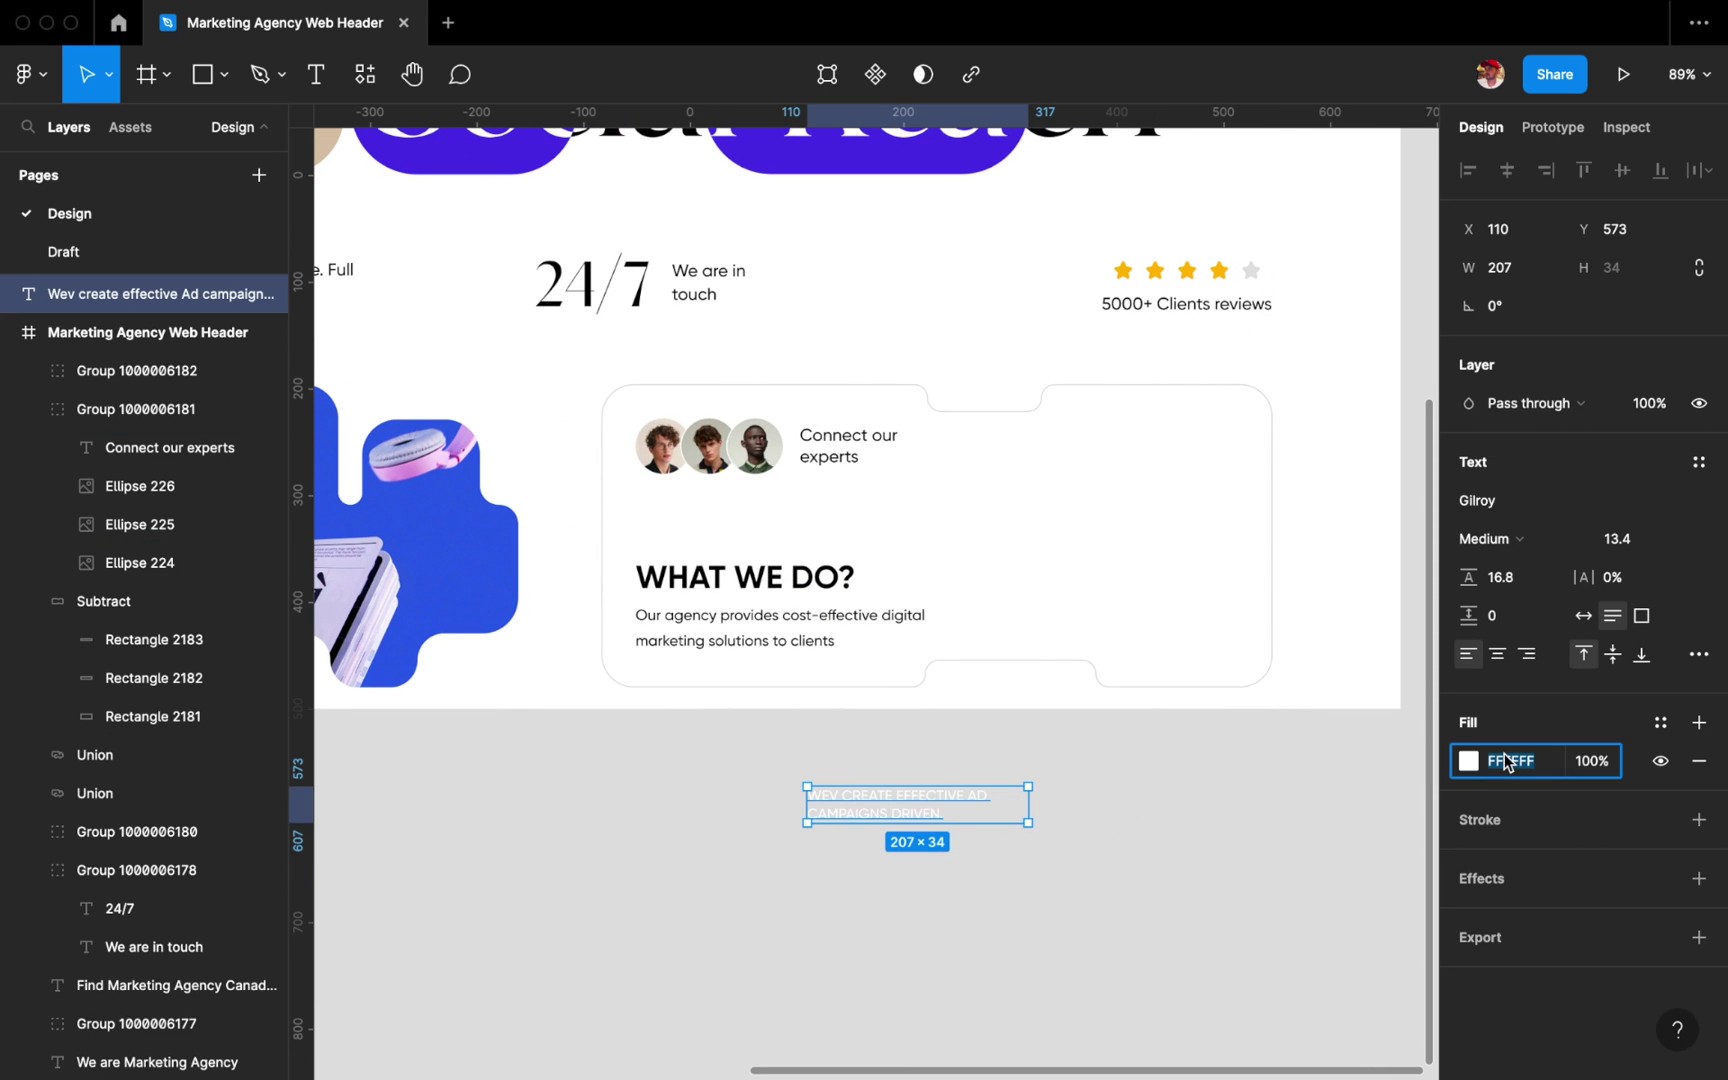
pyautogui.write('00')
# Make the label black at size 12 and fit it into the card's upper right.
pyautogui.press('Return')
pyautogui.click(1061, 791)
pyautogui.scroll(3, 1061, 791)
pyautogui.moveTo(856, 816)
pyautogui.mouseDown()
pyautogui.moveTo(1215, 365)
pyautogui.moveTo(1169, 352)
pyautogui.mouseUp()
pyautogui.scroll(3, 1293, 385)
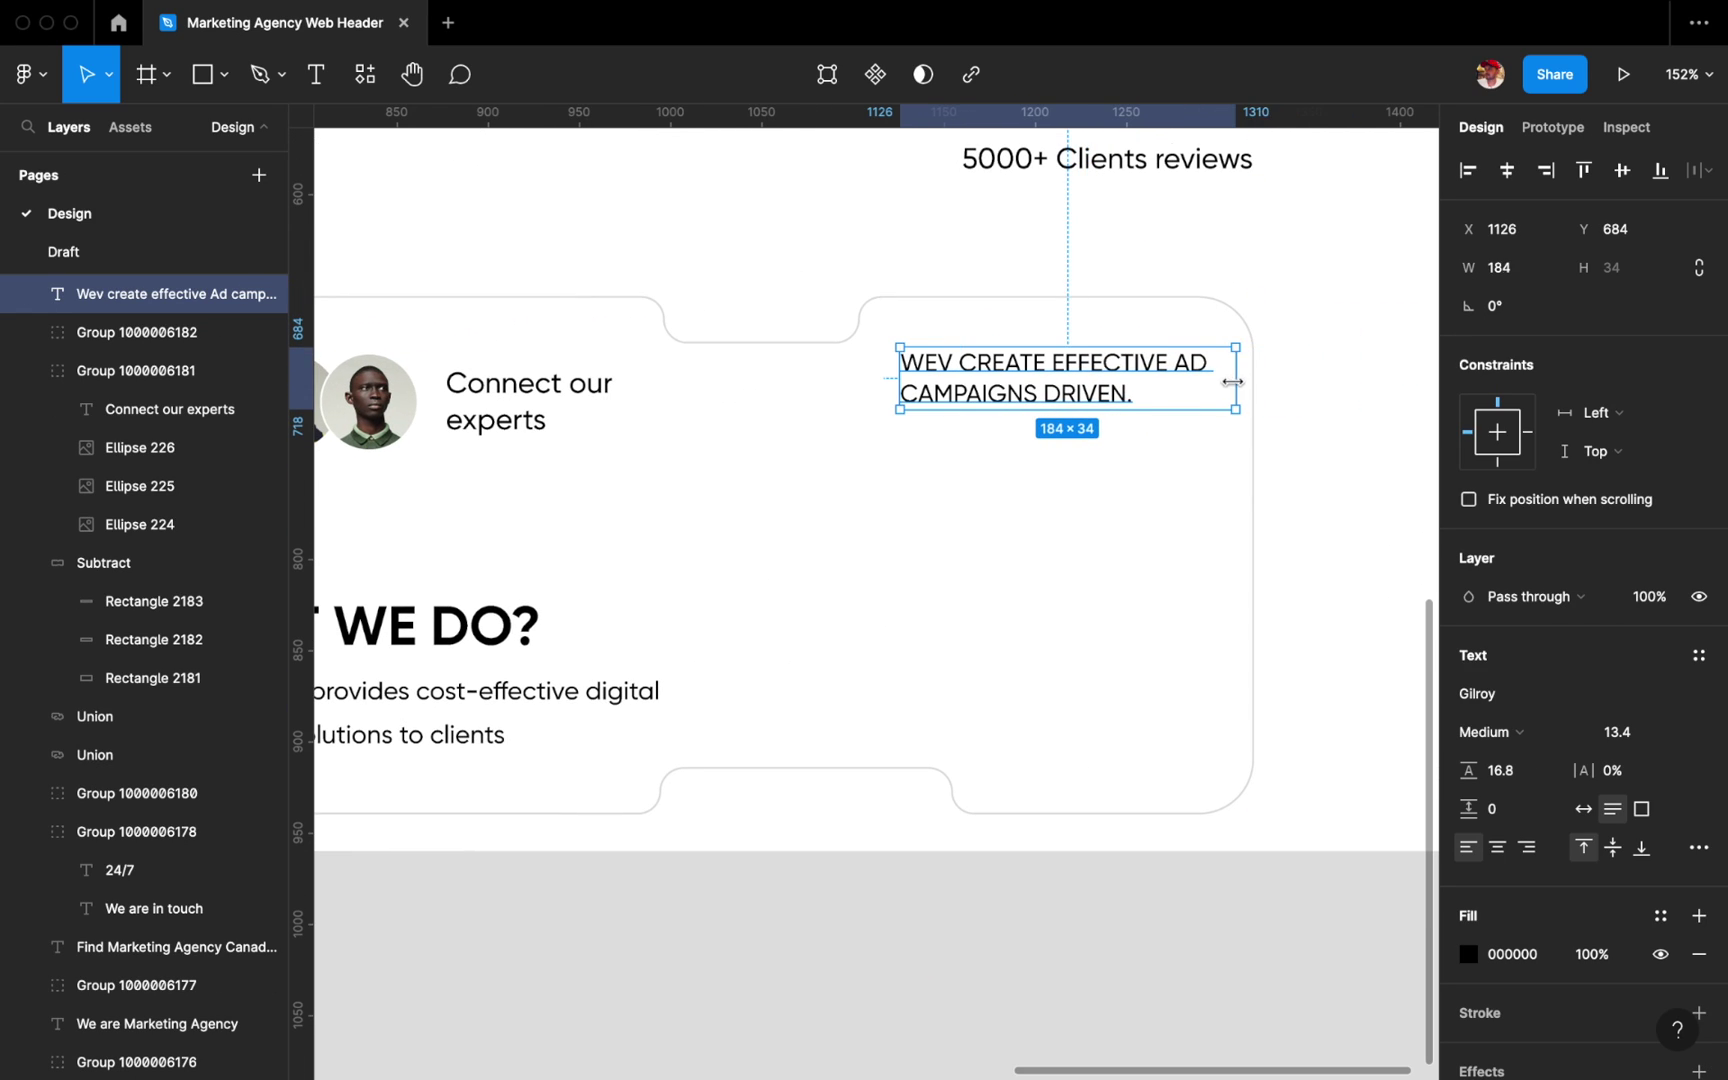
pyautogui.click(1627, 732)
pyautogui.write('12')
pyautogui.press('Return')
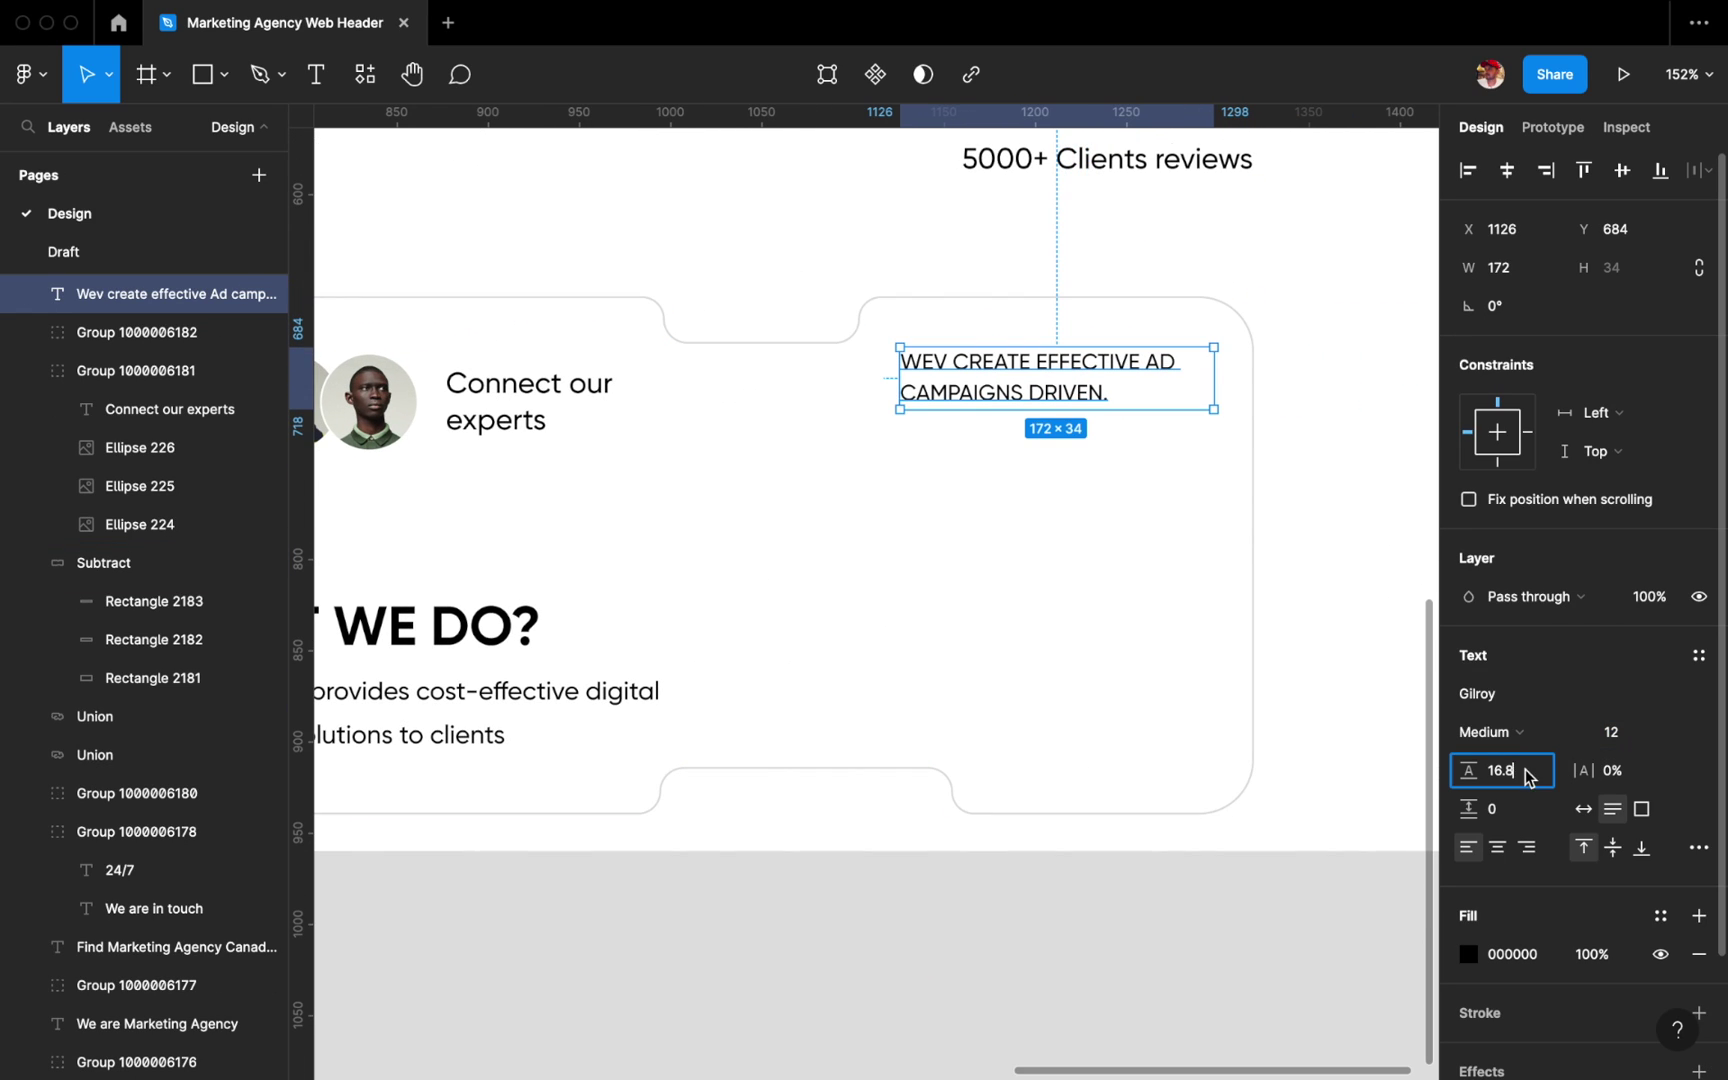
pyautogui.scroll(2, 1165, 652)
pyautogui.moveTo(1192, 468); pyautogui.dragTo(1080, 473)
# Draw a black bar behind the campaign text's first line and turn the text white.
pyautogui.press('r')
pyautogui.moveTo(869, 437); pyautogui.dragTo(1194, 478)
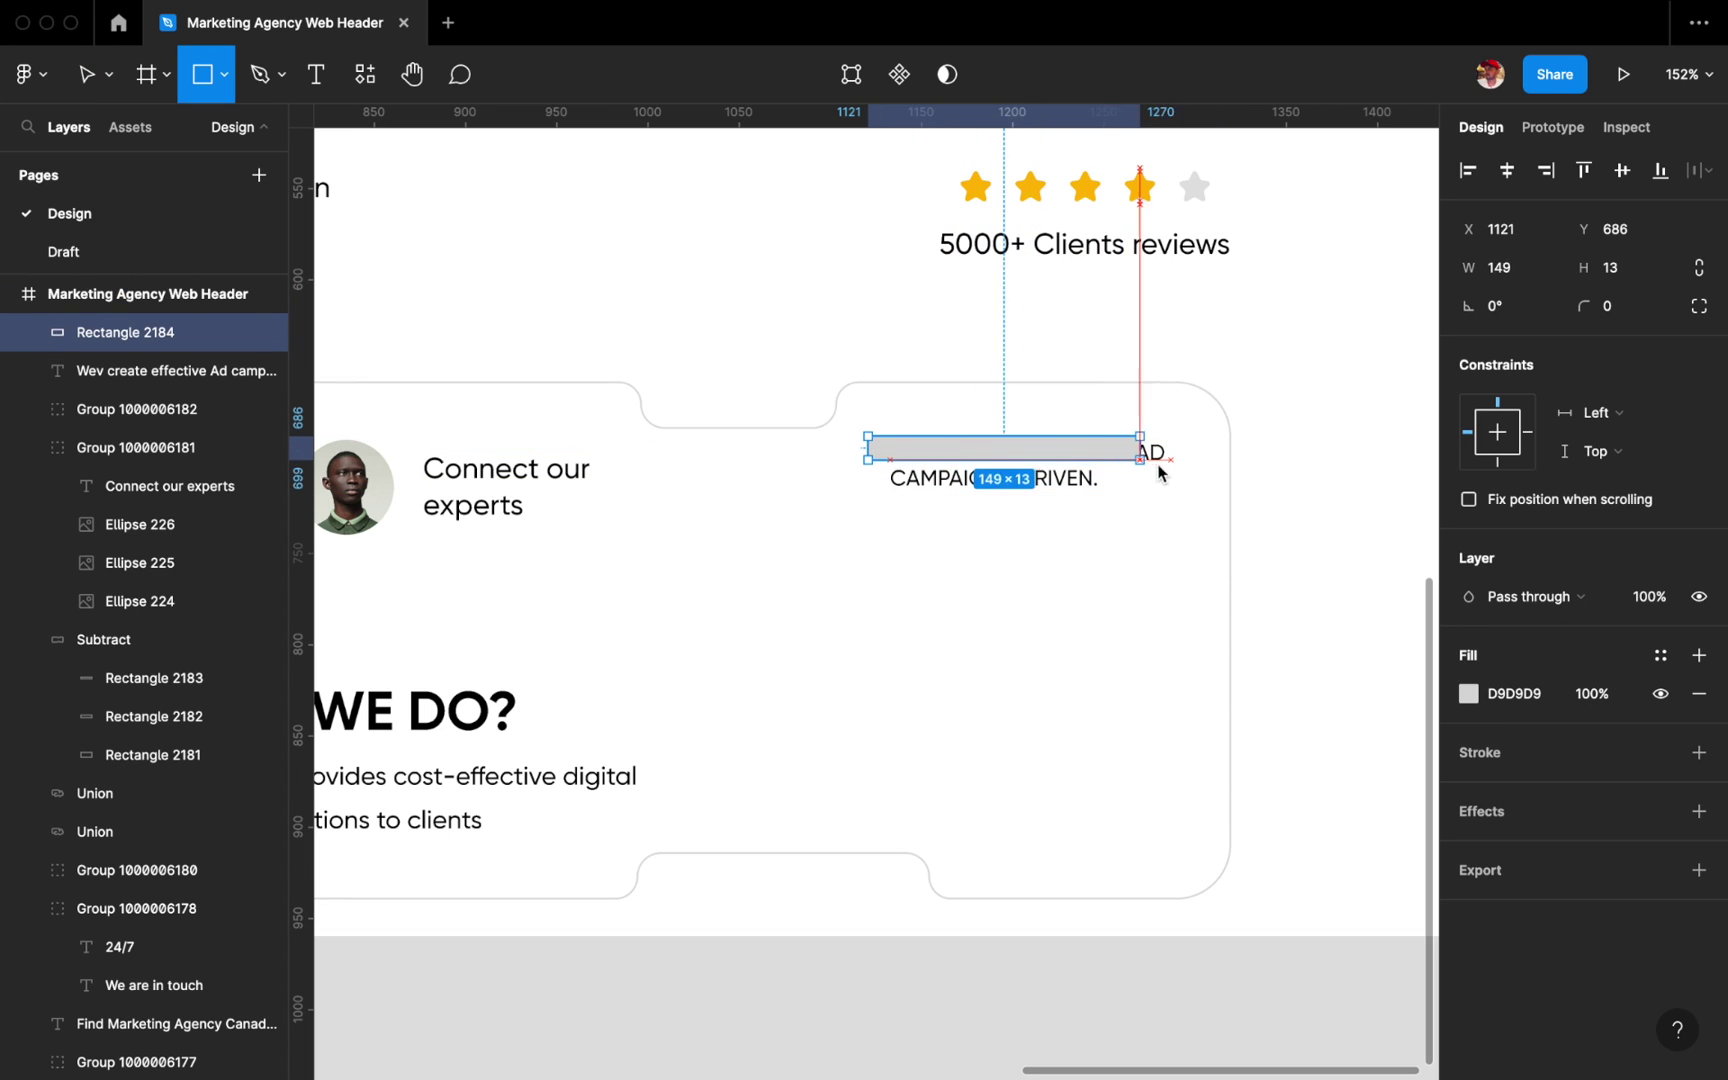
pyautogui.click(100, 367)
pyautogui.moveTo(100, 367); pyautogui.dragTo(102, 325)
pyautogui.click(120, 370)
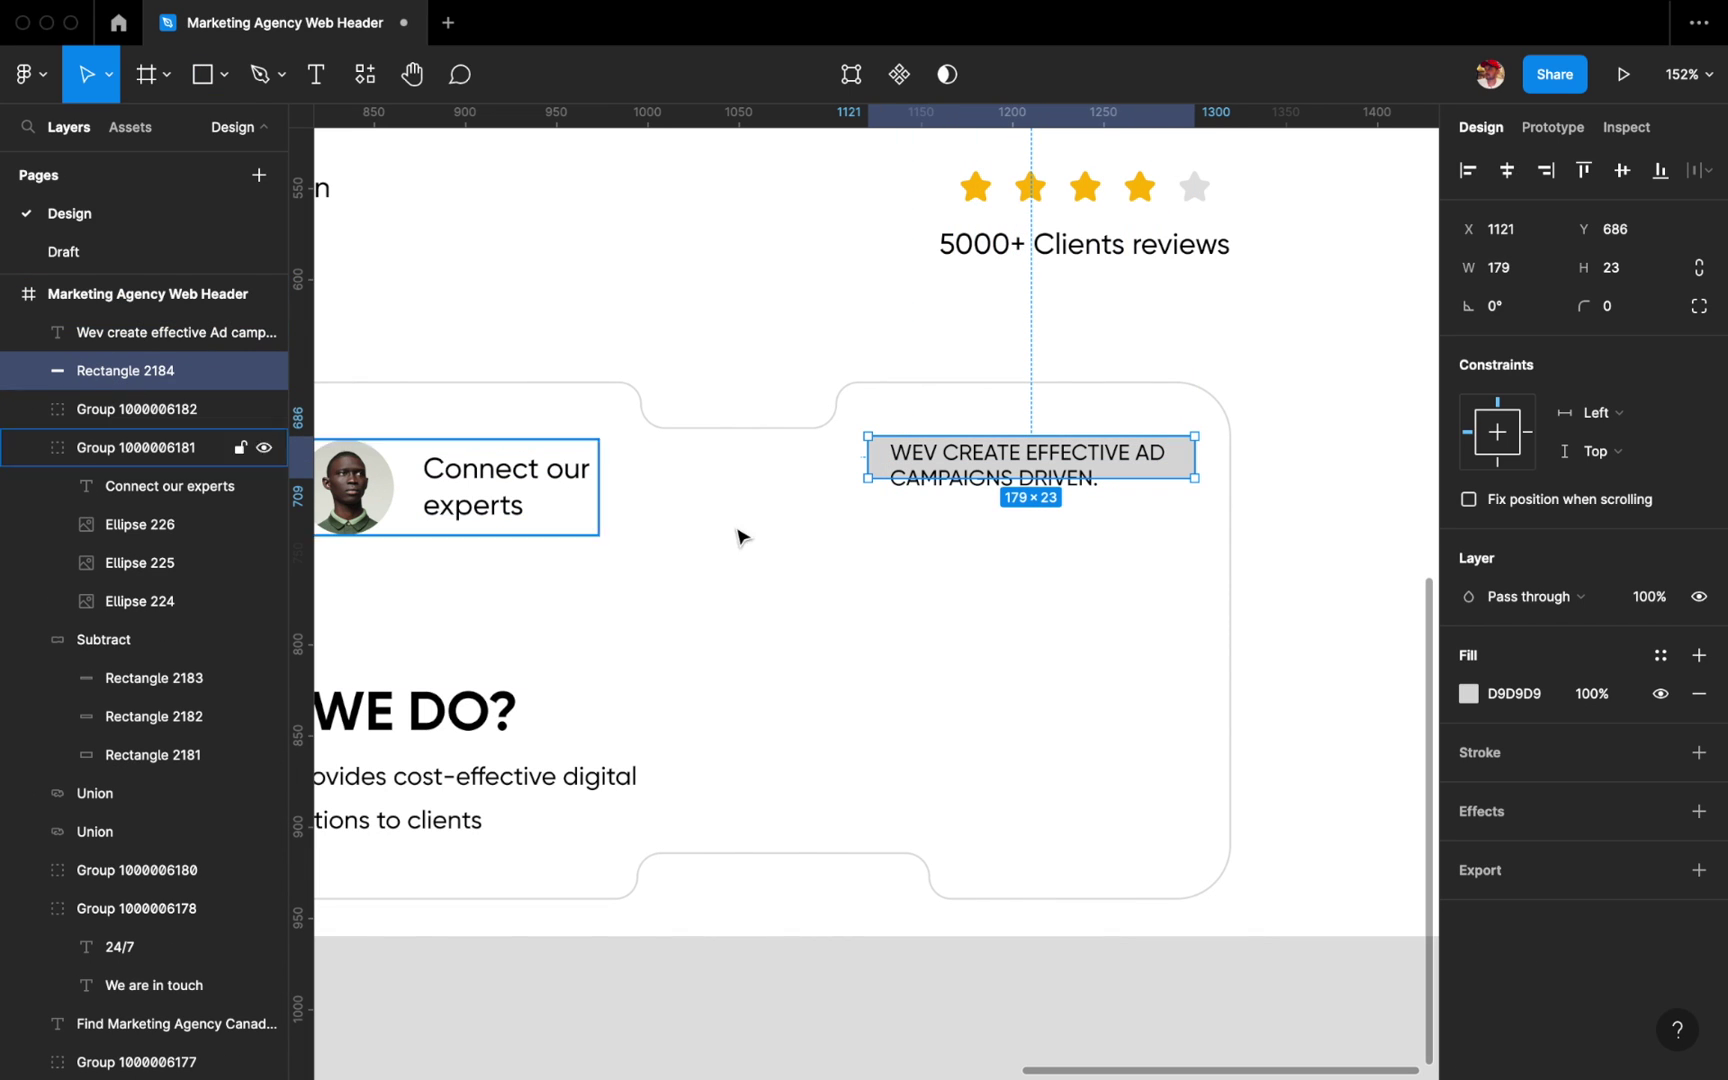
pyautogui.write('000')
pyautogui.press('Return')
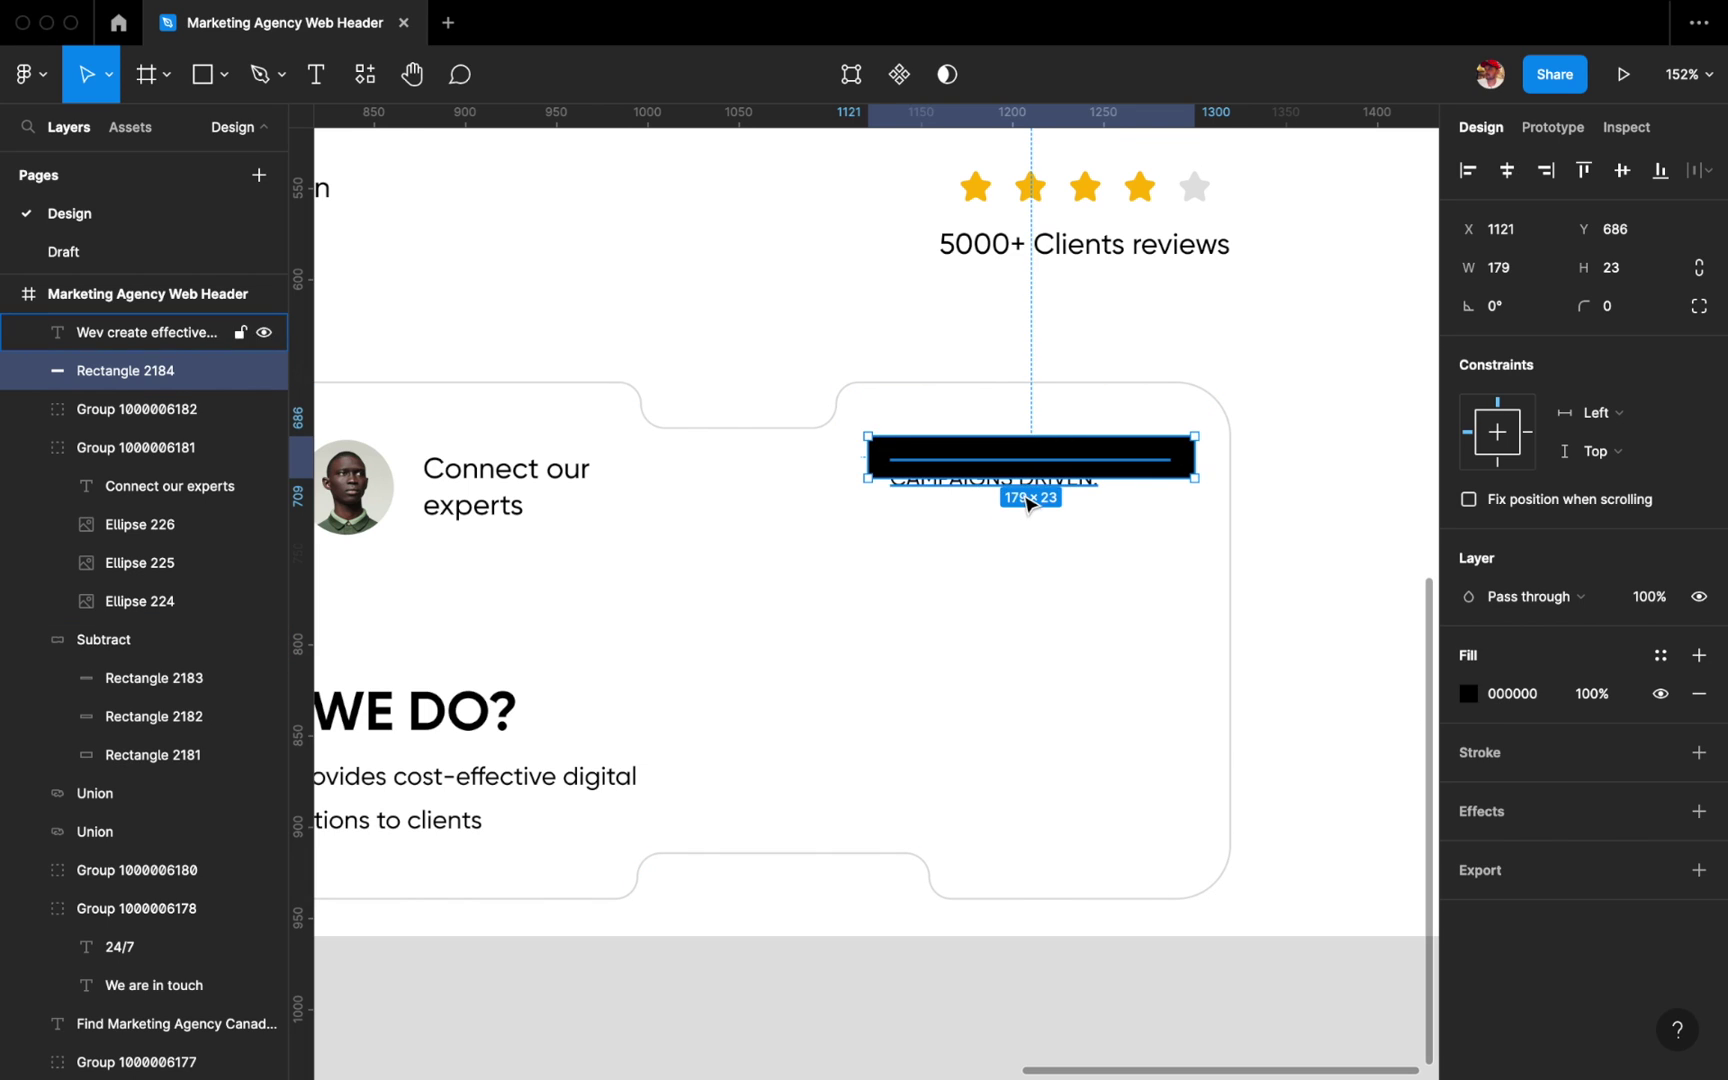
pyautogui.click(1028, 503)
# Add a duplicate black bar under the second line and raise the text's line height to 17.
pyautogui.click(1185, 458)
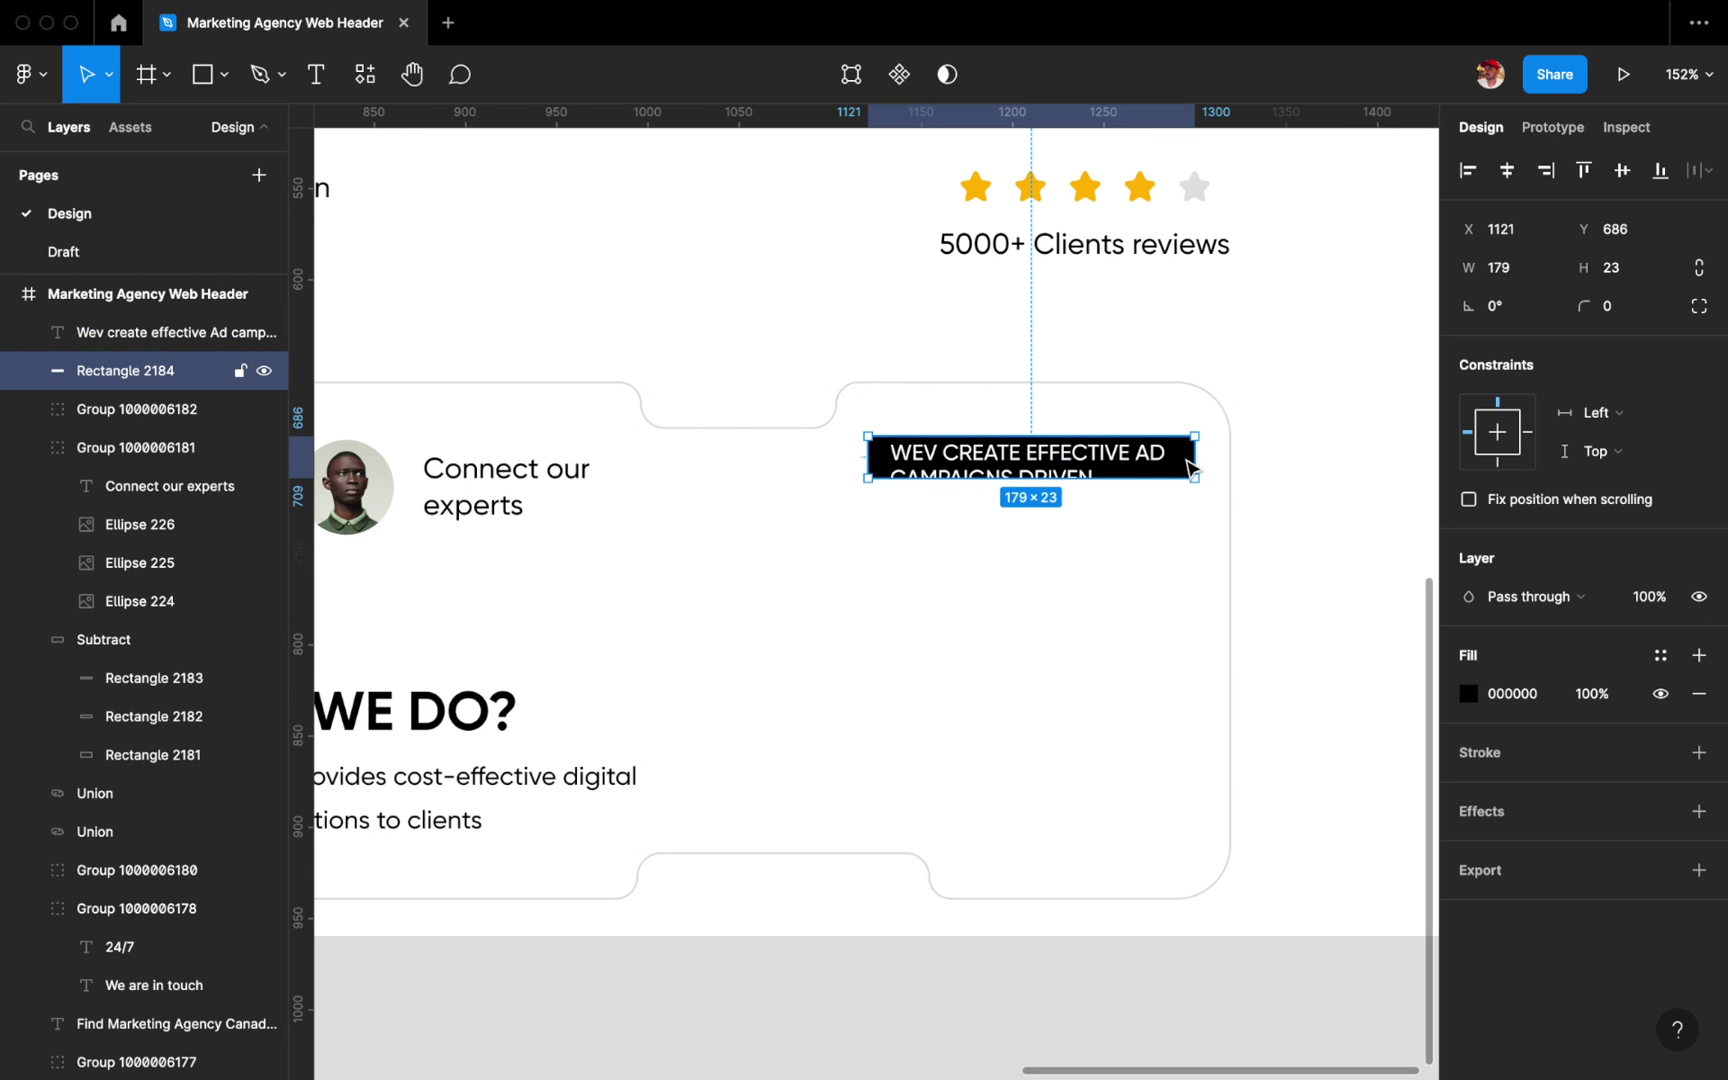
pyautogui.hotkey('ctrl', 'd')
pyautogui.moveTo(1188, 465)
pyautogui.mouseDown()
pyautogui.moveTo(1186, 500)
pyautogui.moveTo(1108, 505)
pyautogui.mouseUp()
pyautogui.scroll(2, 1108, 500)
pyautogui.keyDown('shift'); pyautogui.click(818, 440); pyautogui.keyUp('shift')
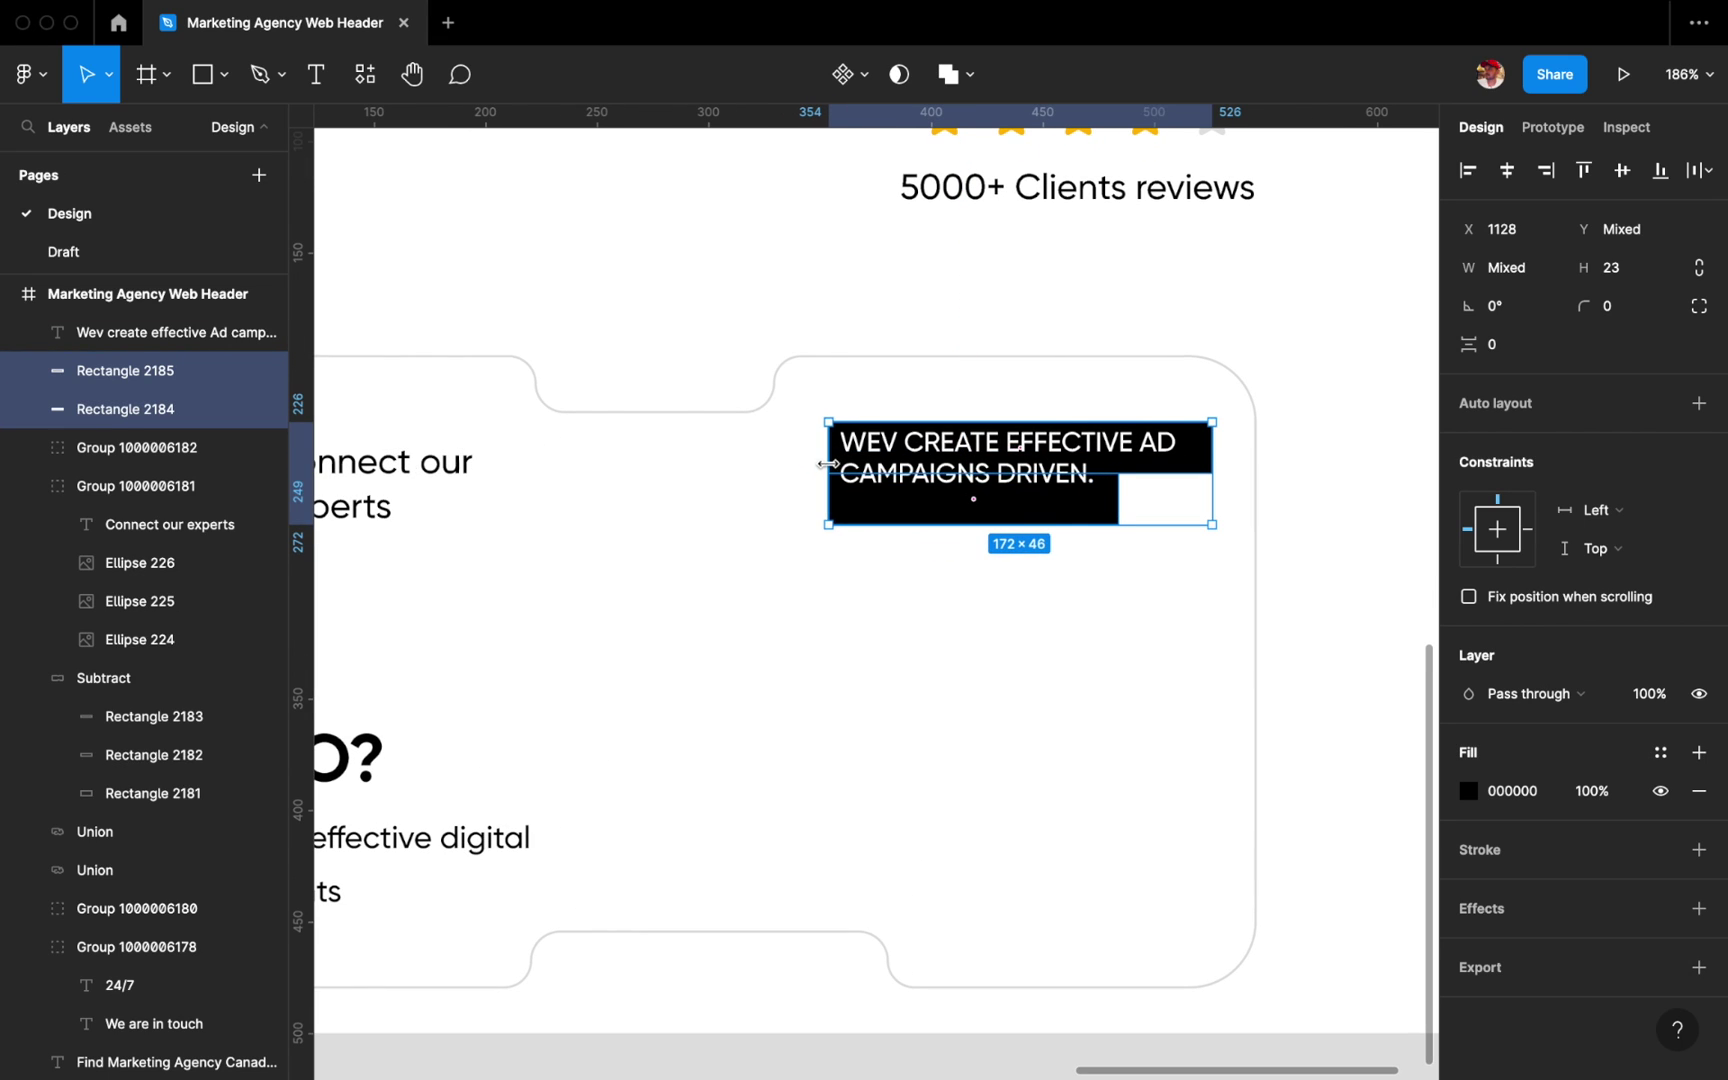
pyautogui.click(150, 332)
pyautogui.click(1500, 770)
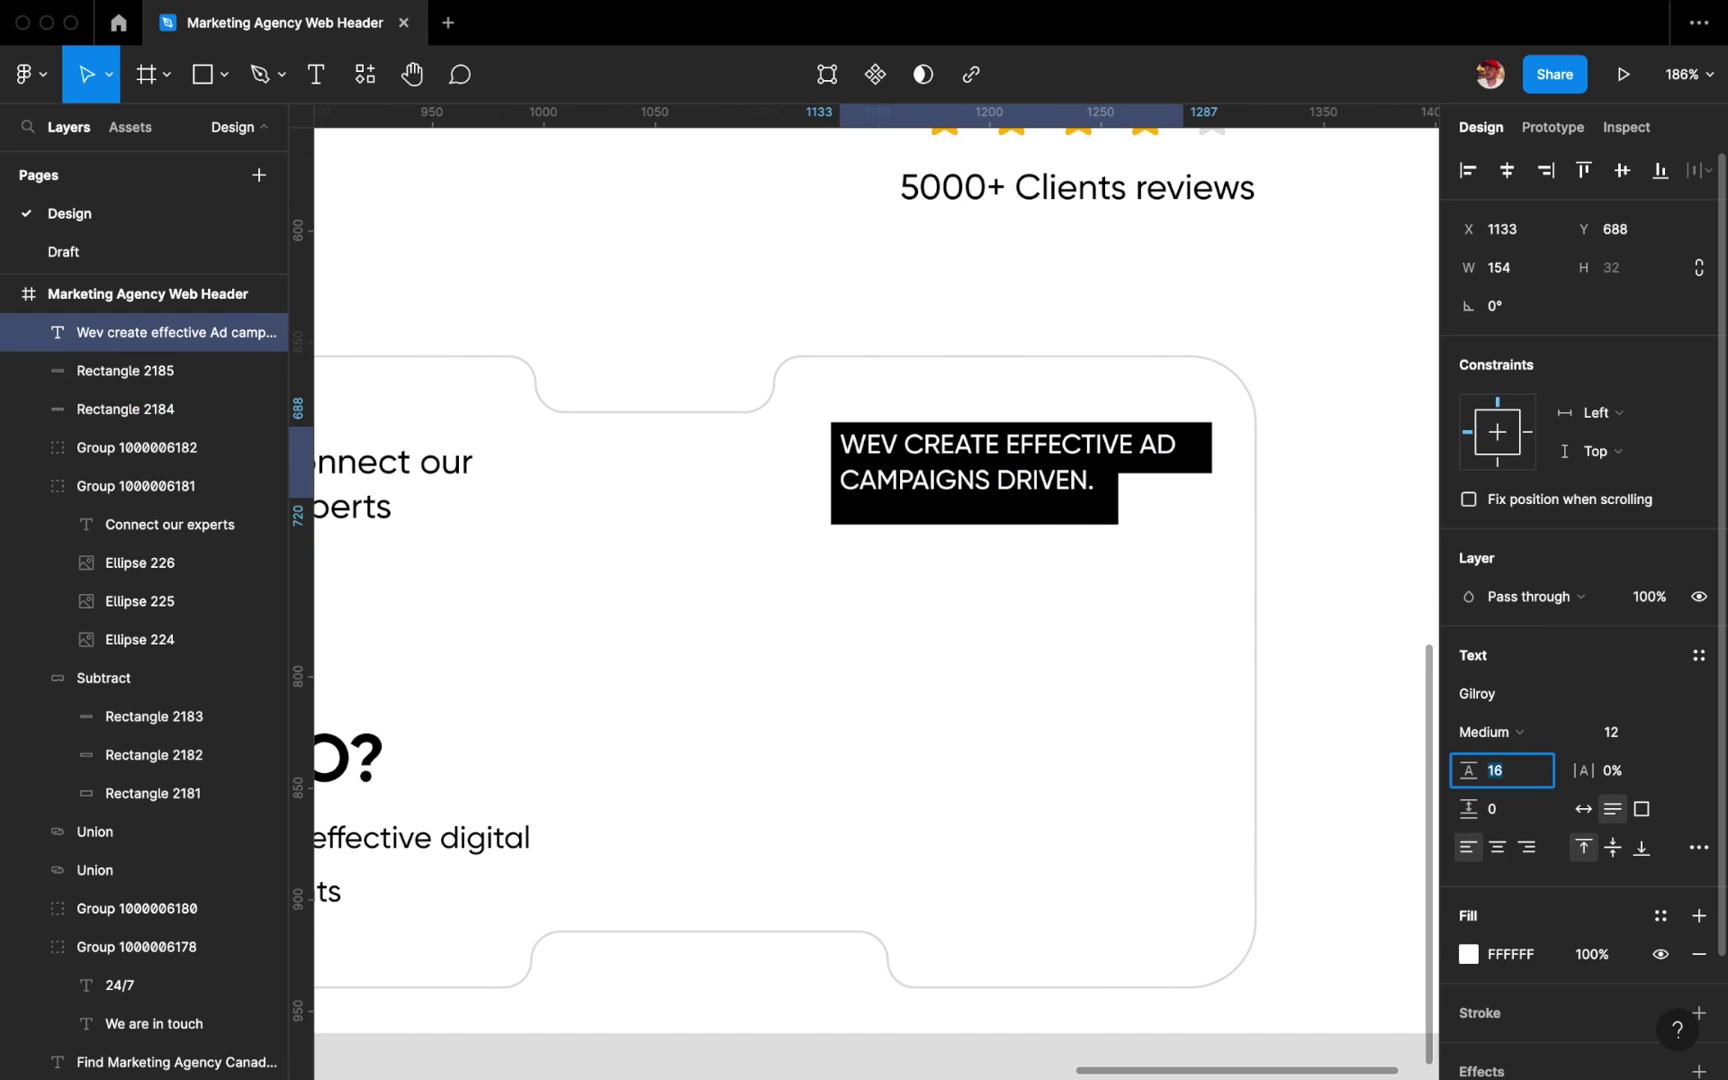
pyautogui.press('Up')
pyautogui.press('Up')
pyautogui.moveTo(1022, 484); pyautogui.dragTo(1018, 481)
# Resize the bars: narrow the top one to width 161 and shorten the bottom one.
pyautogui.click(1200, 452)
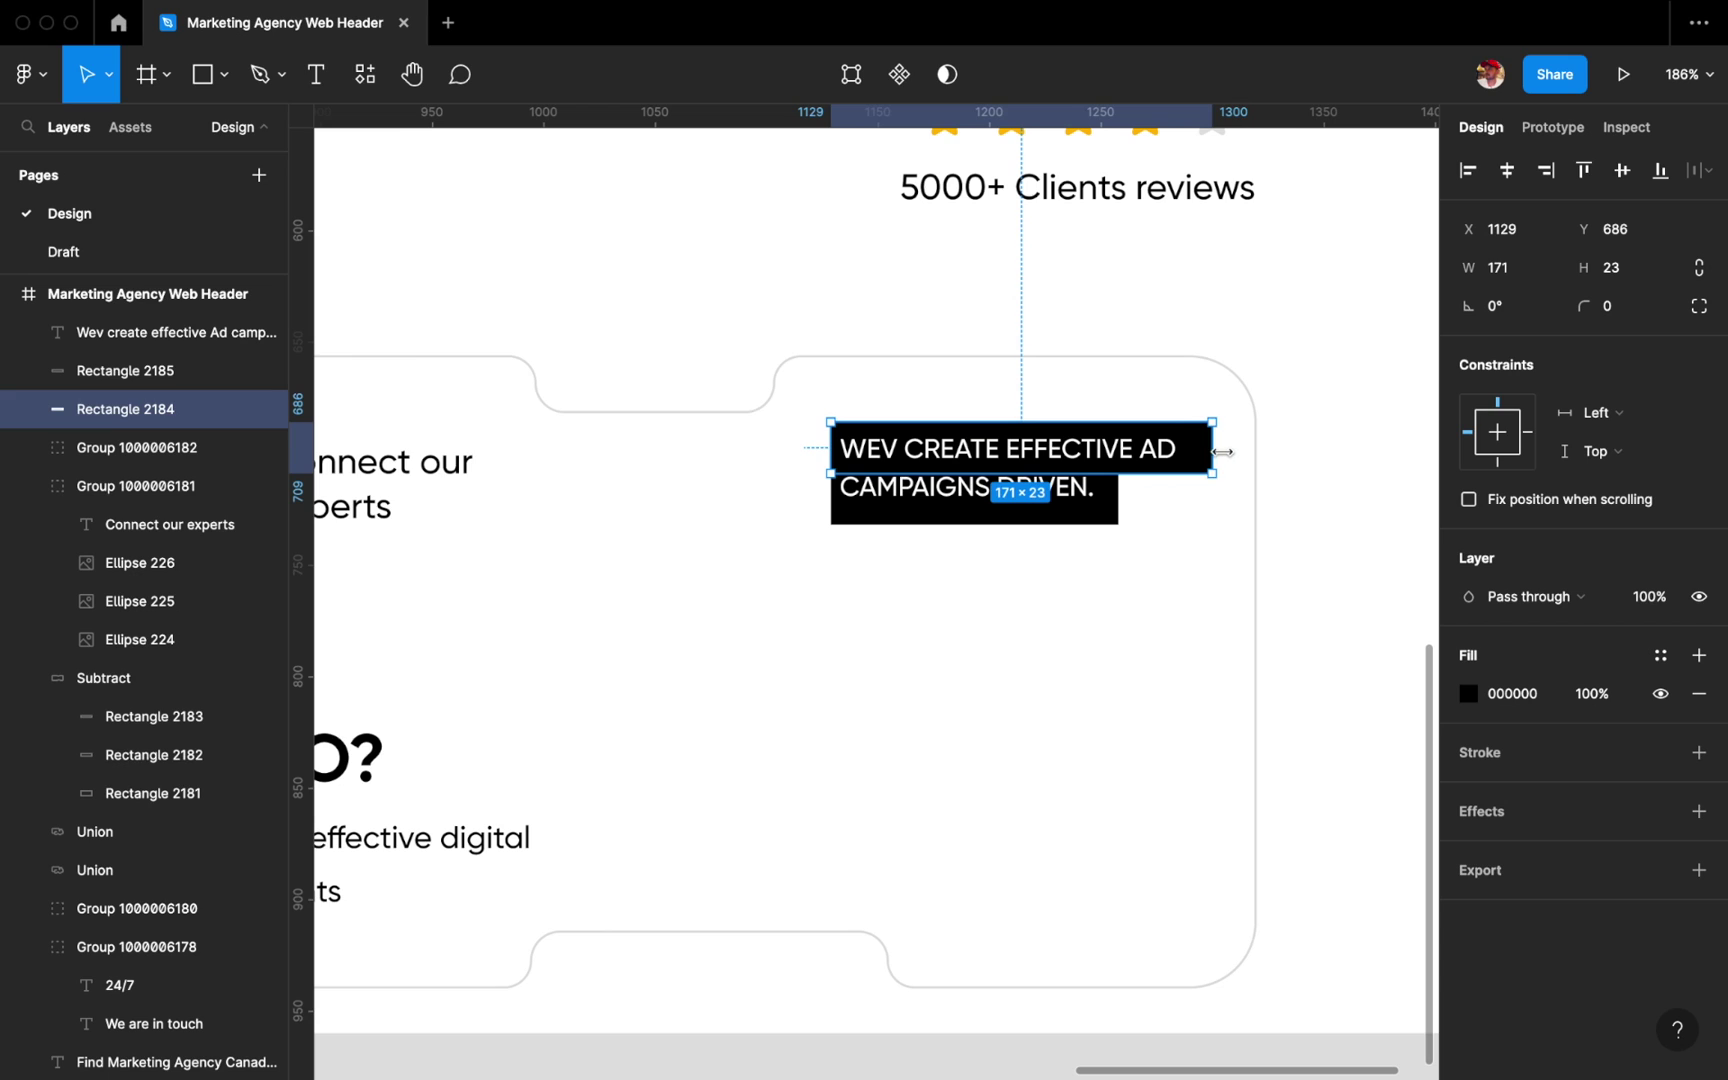
pyautogui.click(885, 505)
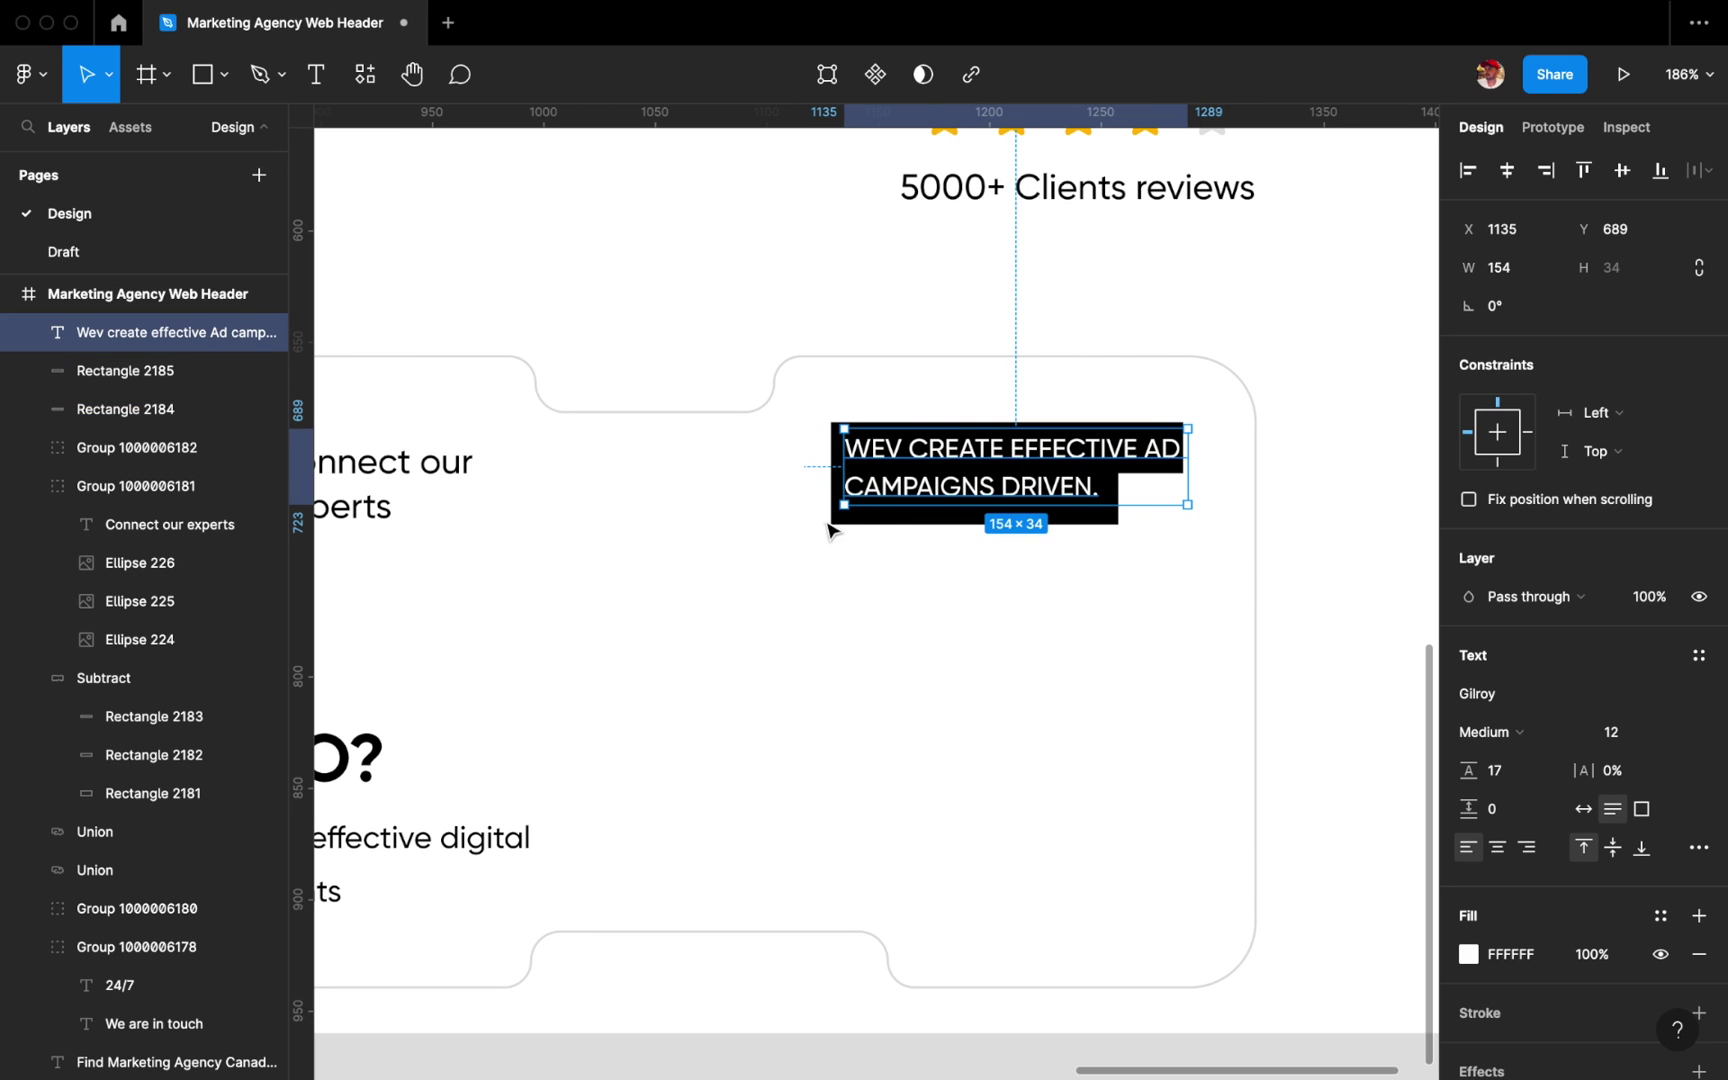
pyautogui.scroll(10, 1172, 420)
pyautogui.click(1234, 528)
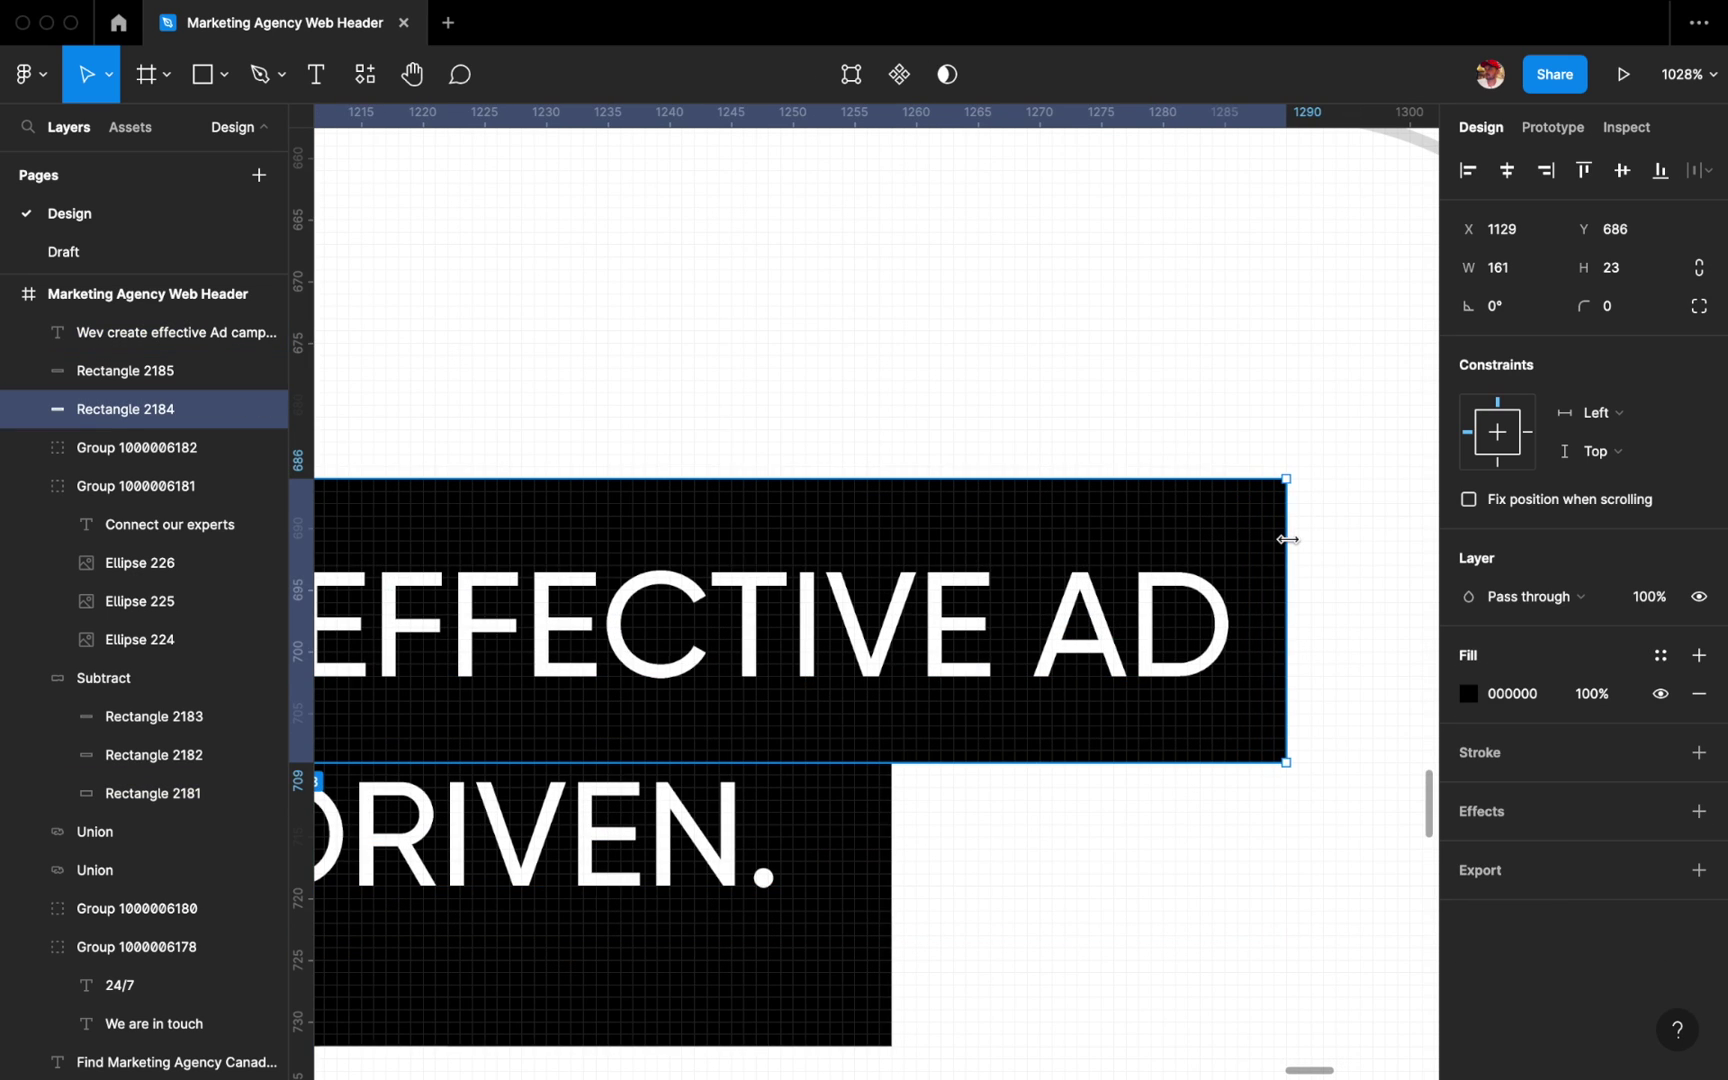
pyautogui.moveTo(1234, 528); pyautogui.dragTo(1110, 540)
pyautogui.scroll(-5, 1110, 540)
pyautogui.scroll(-3, 937, 698)
pyautogui.click(895, 713)
pyautogui.moveTo(895, 713); pyautogui.dragTo(902, 672)
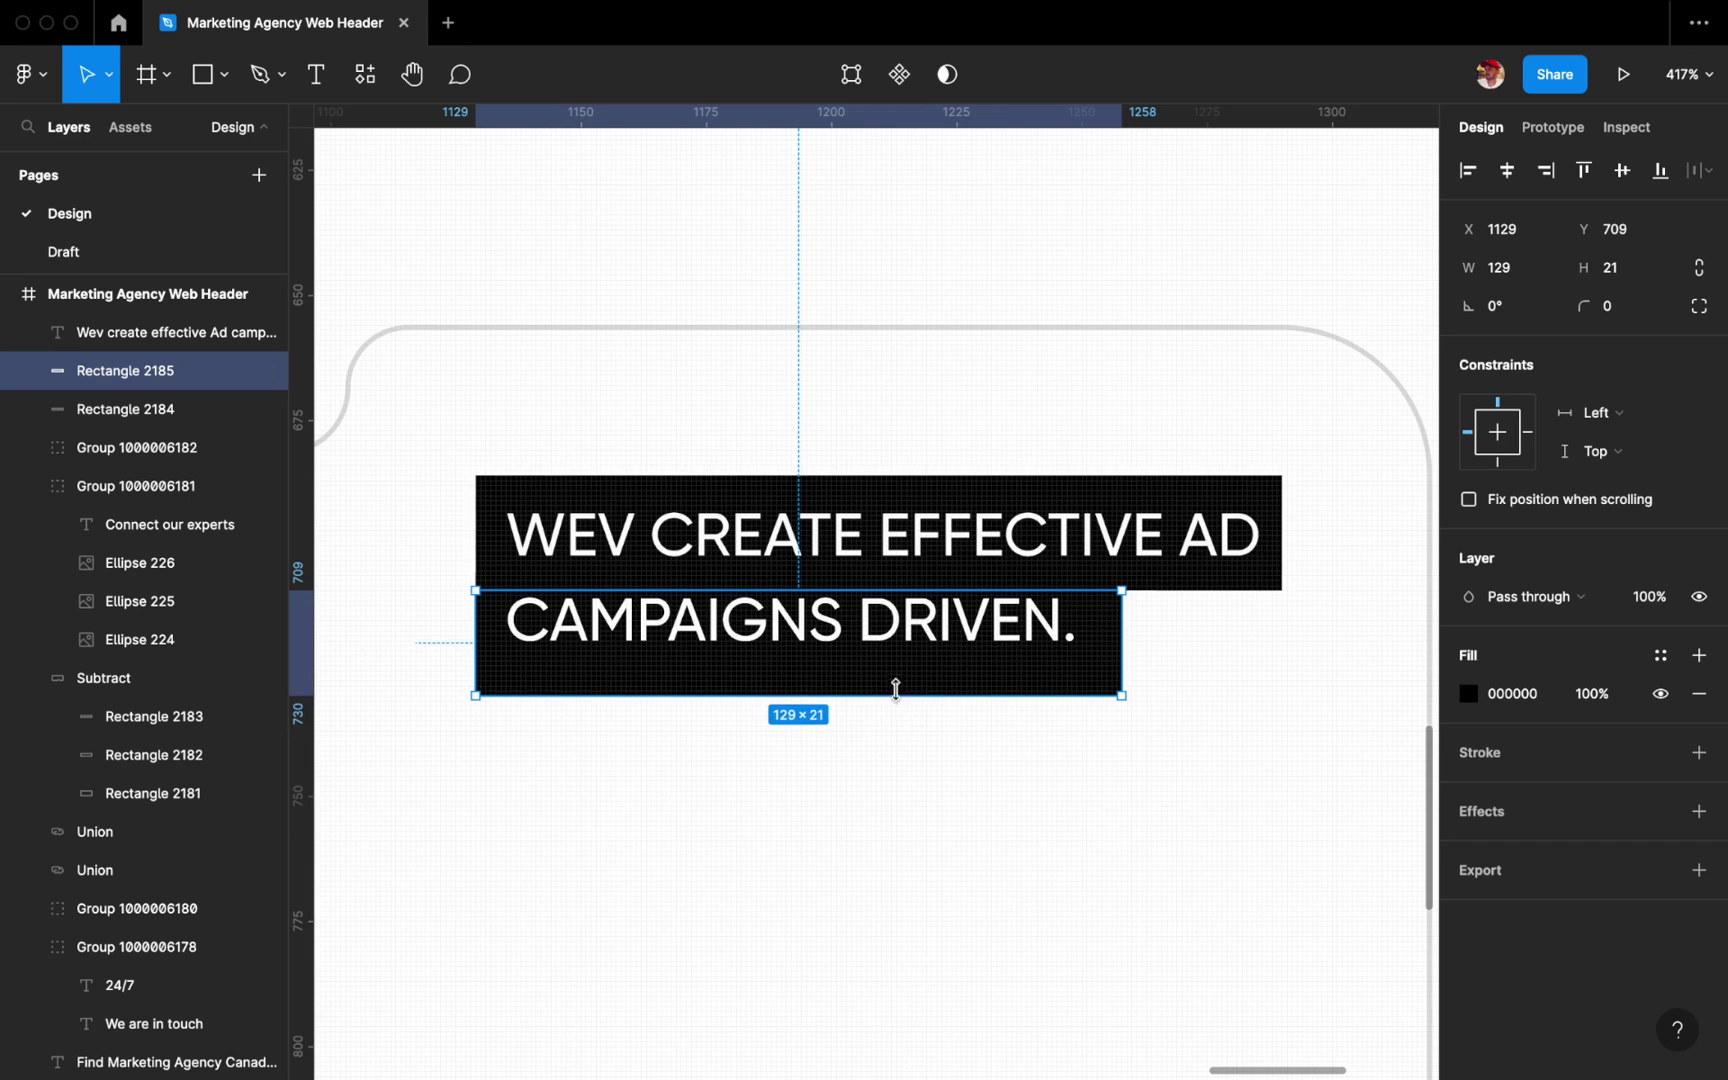
# Union the two black bars into one shape with corner radius 10.
pyautogui.keyDown('shift'); pyautogui.click(1012, 500); pyautogui.keyUp('shift')
pyautogui.click(940, 72)
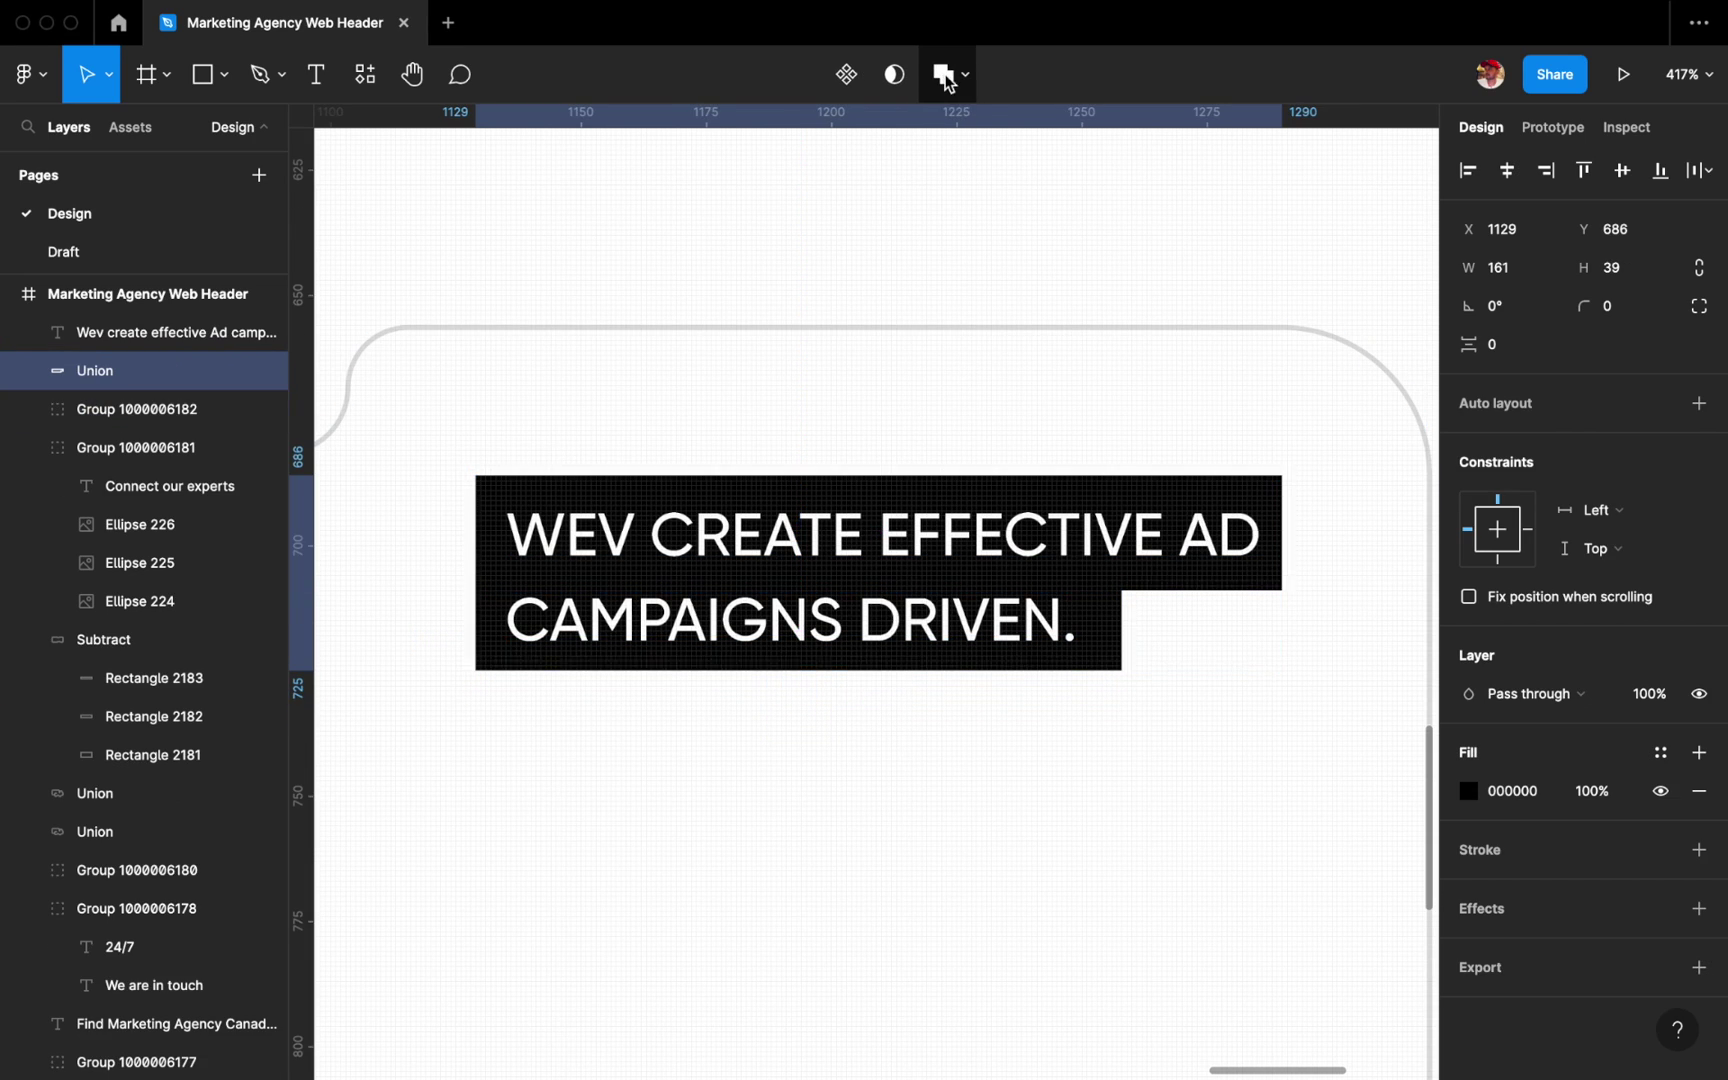
pyautogui.scroll(-2, 1112, 481)
pyautogui.click(1615, 306)
pyautogui.write('10')
pyautogui.press('Return')
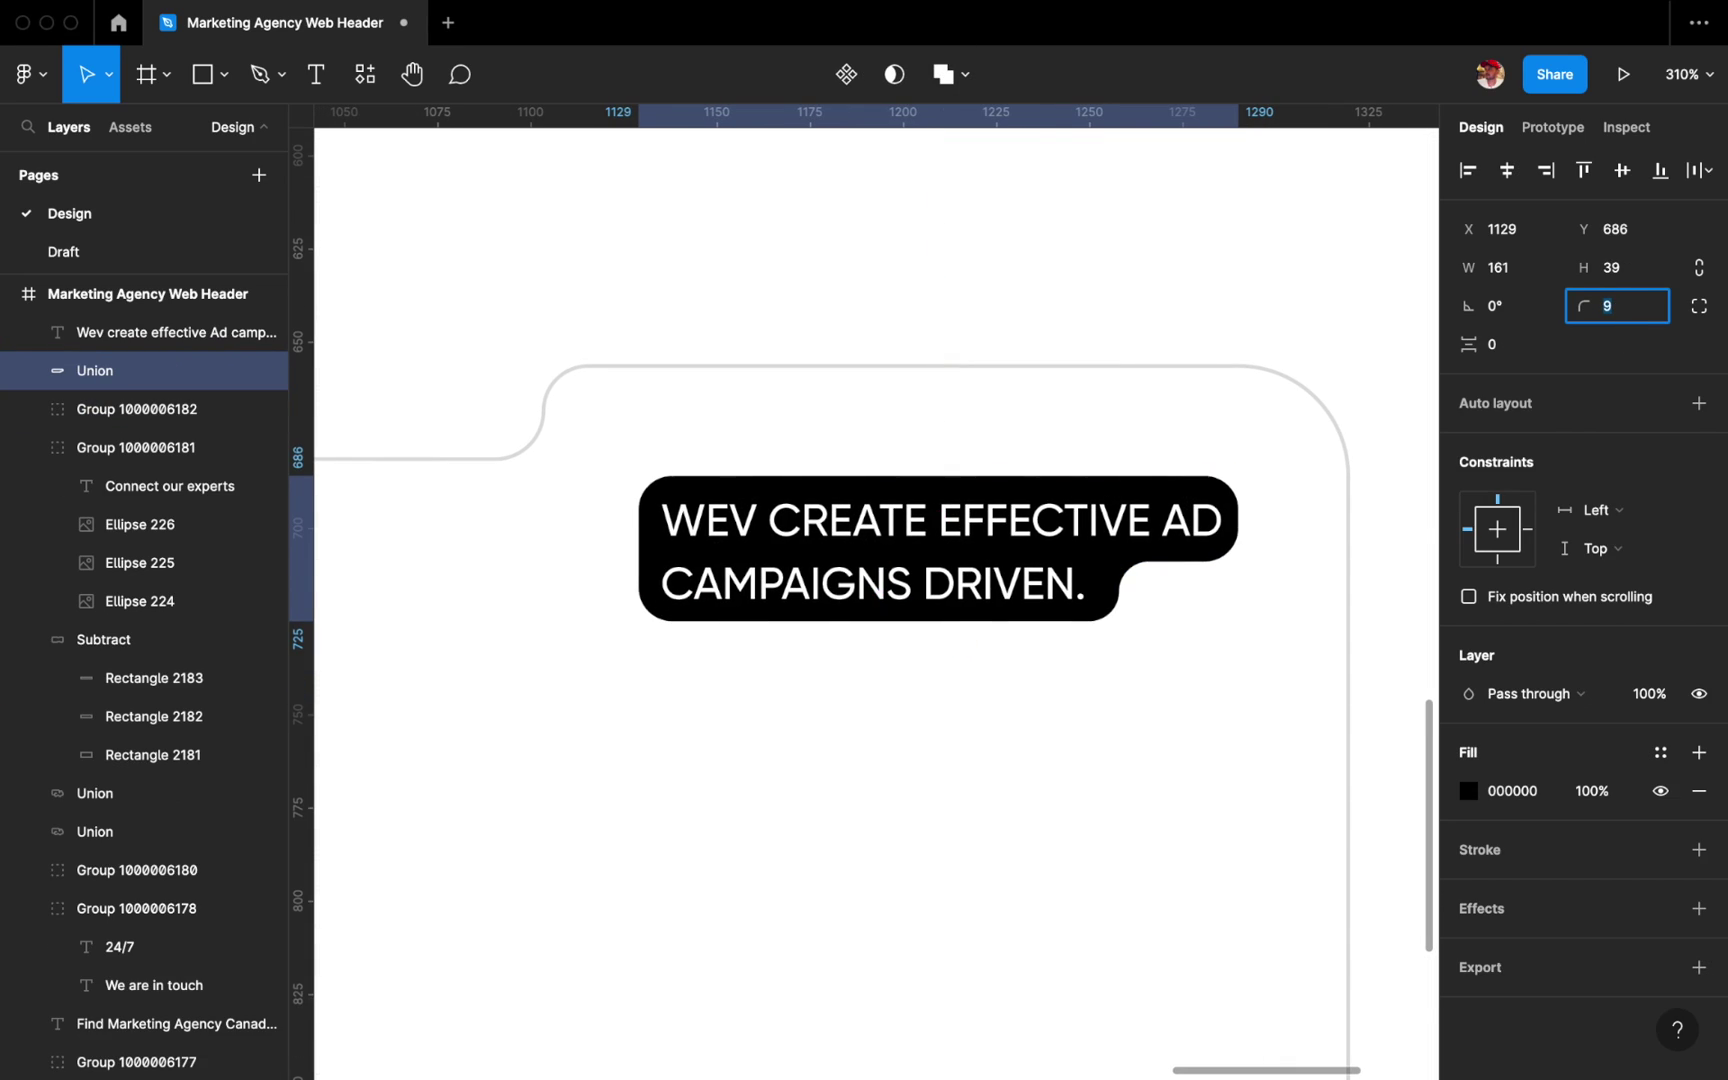
# Group the campaign text with its black shape and position the tag in the card's top right.
pyautogui.doubleClick(1107, 578)
pyautogui.scroll(2, 1100, 567)
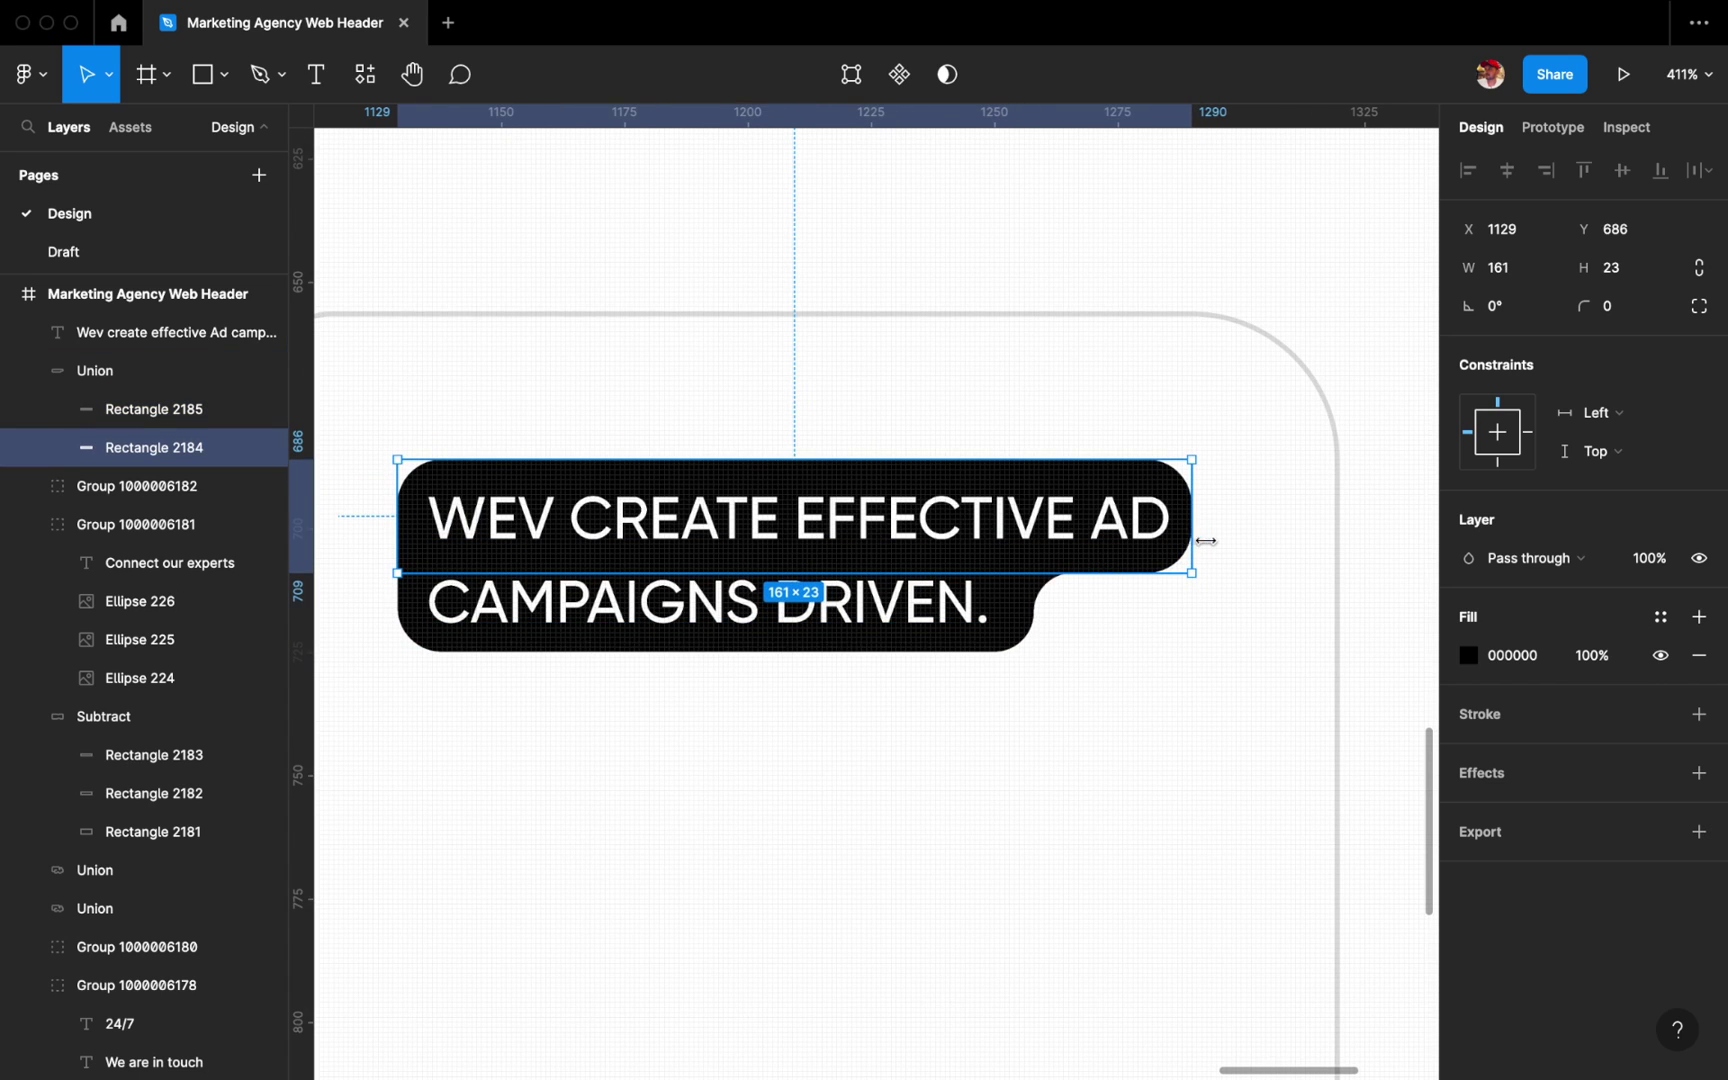
pyautogui.scroll(-5, 1206, 541)
pyautogui.click(1000, 590)
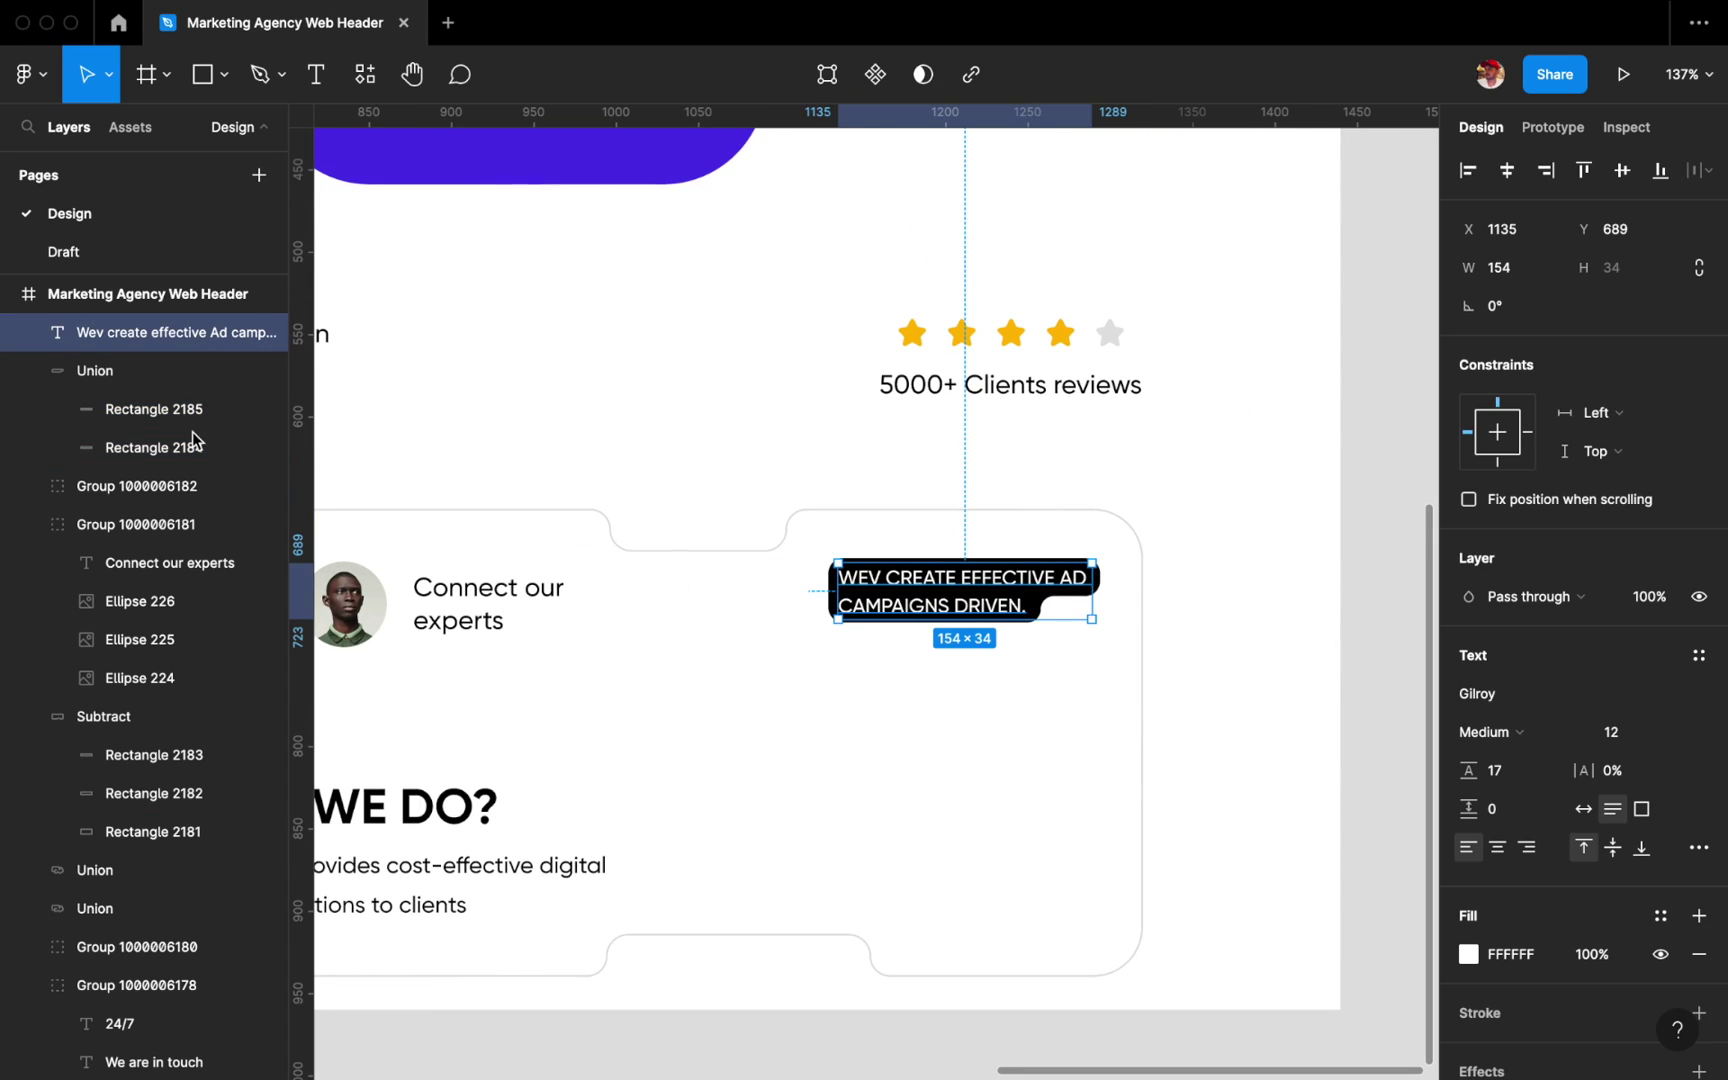
pyautogui.keyDown('shift'); pyautogui.click(95, 370); pyautogui.keyUp('shift')
pyautogui.hotkey('ctrl', 'g')
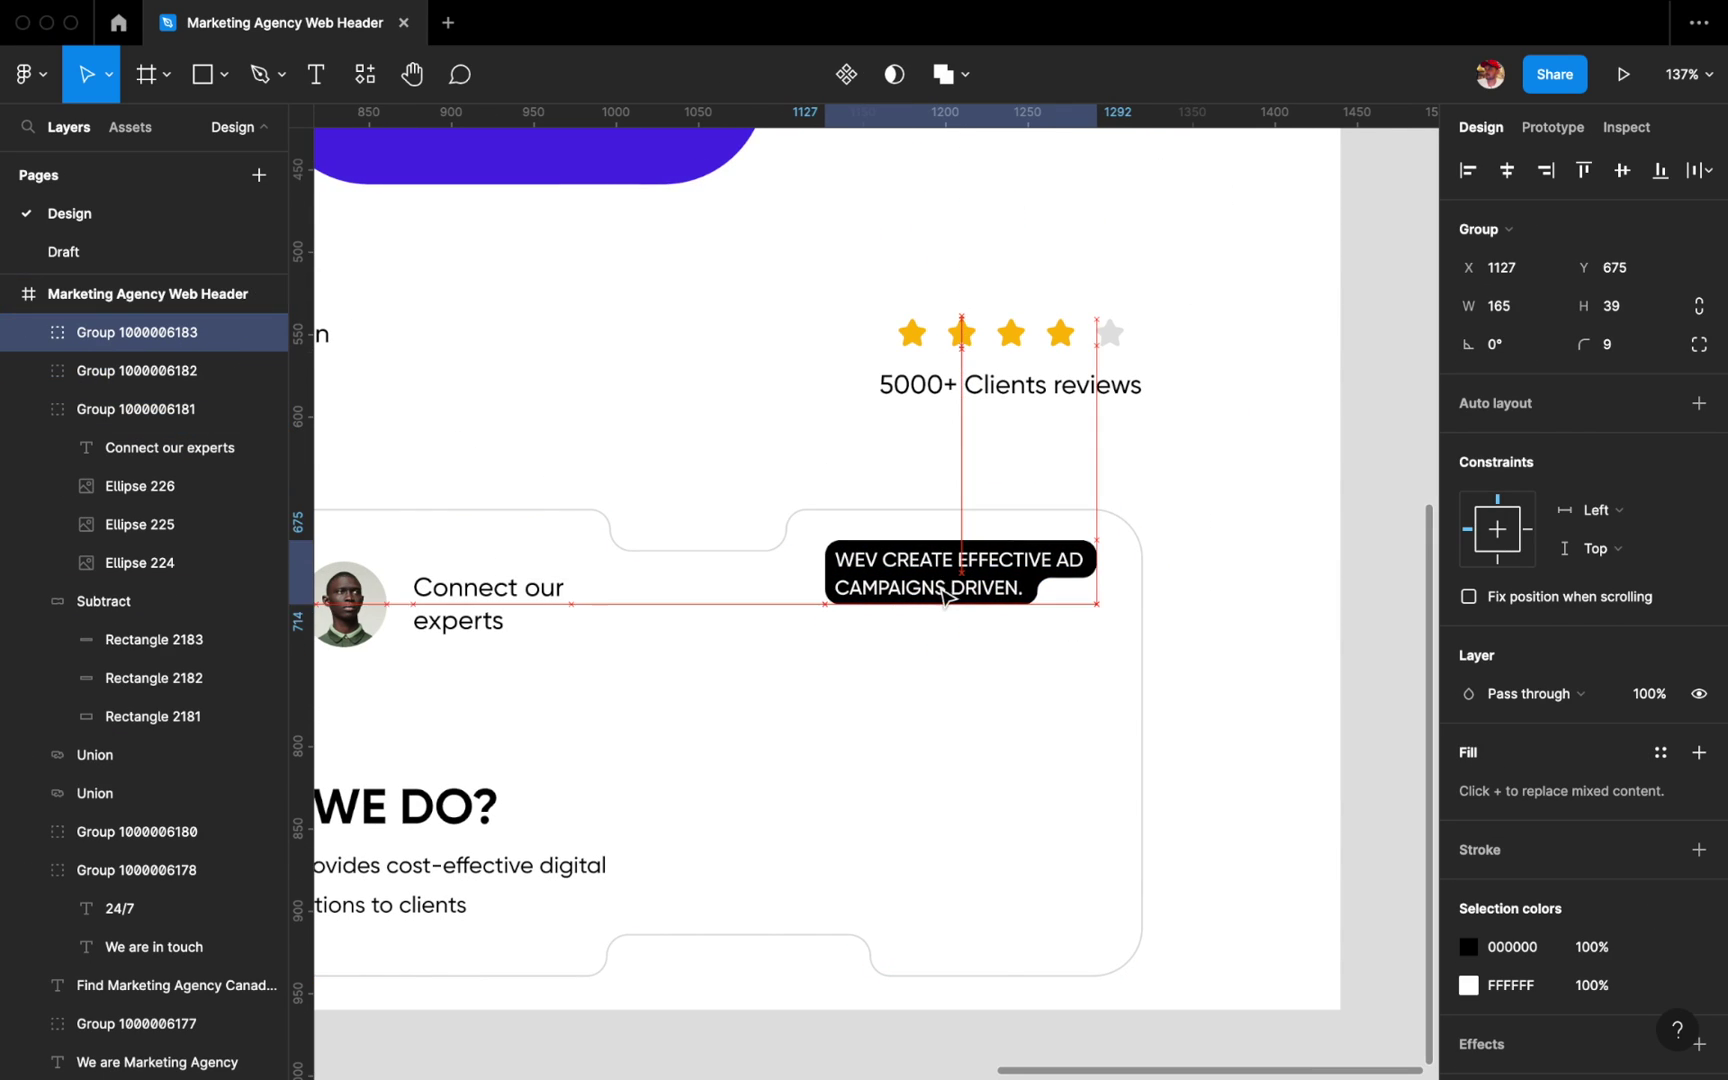
pyautogui.moveTo(945, 595); pyautogui.dragTo(954, 616)
pyautogui.click(38, 332)
pyautogui.click(124, 409)
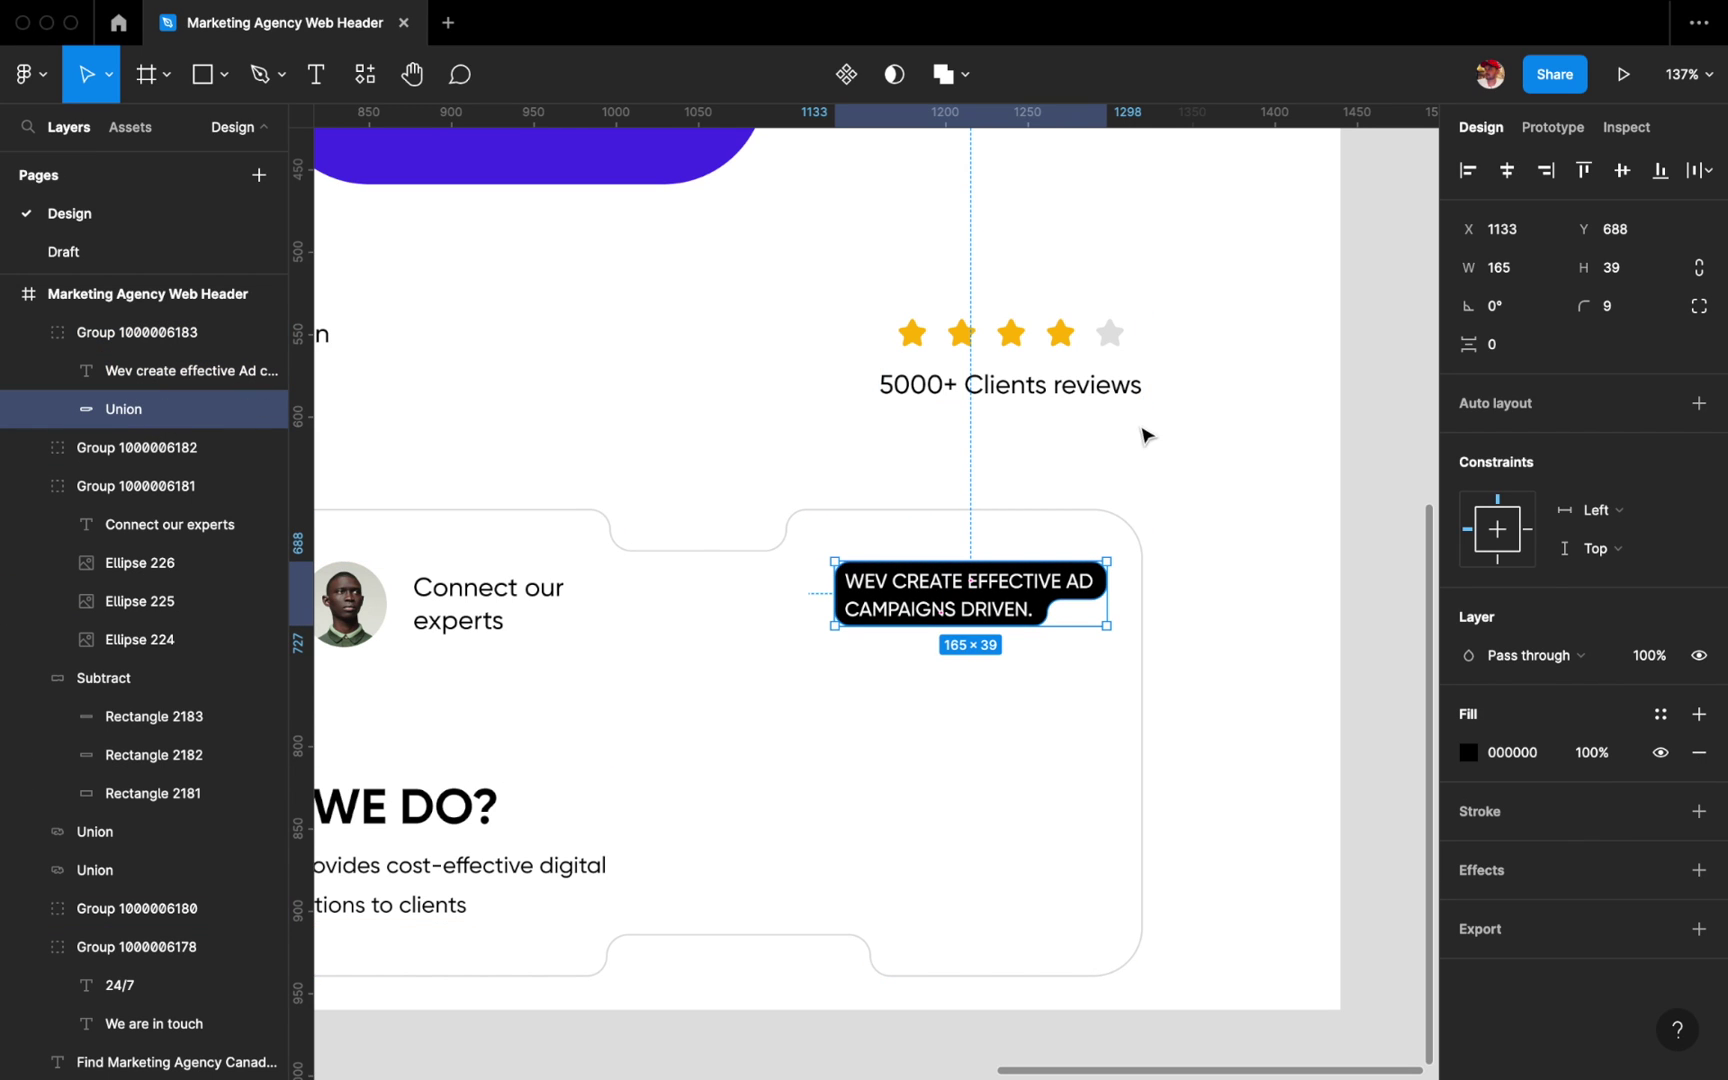
pyautogui.click(1273, 578)
# Copy the 'Connect our experts' text onto the canvas below the frame.
pyautogui.scroll(-5, 1192, 625)
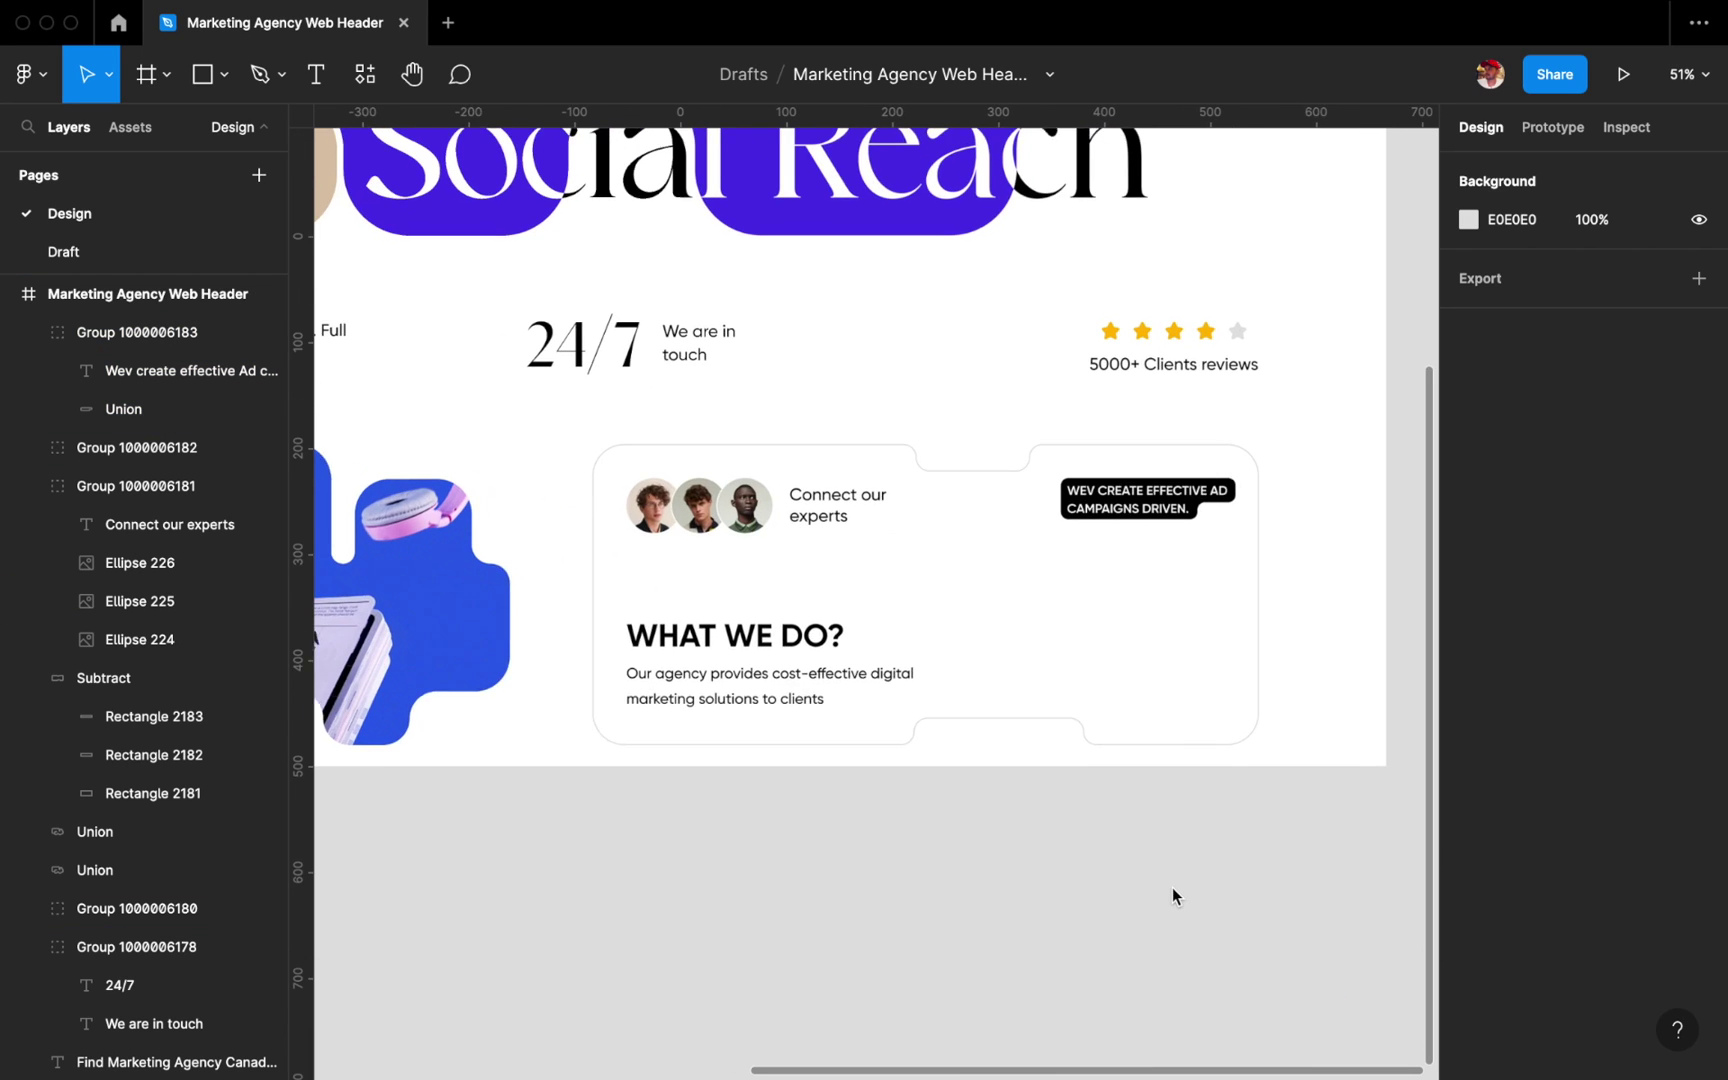
pyautogui.scroll(3, 1172, 887)
pyautogui.doubleClick(733, 435)
pyautogui.keyDown('alt'); pyautogui.moveTo(733, 435); pyautogui.dragTo(913, 756); pyautogui.keyUp('alt')
pyautogui.write('Get Started No')
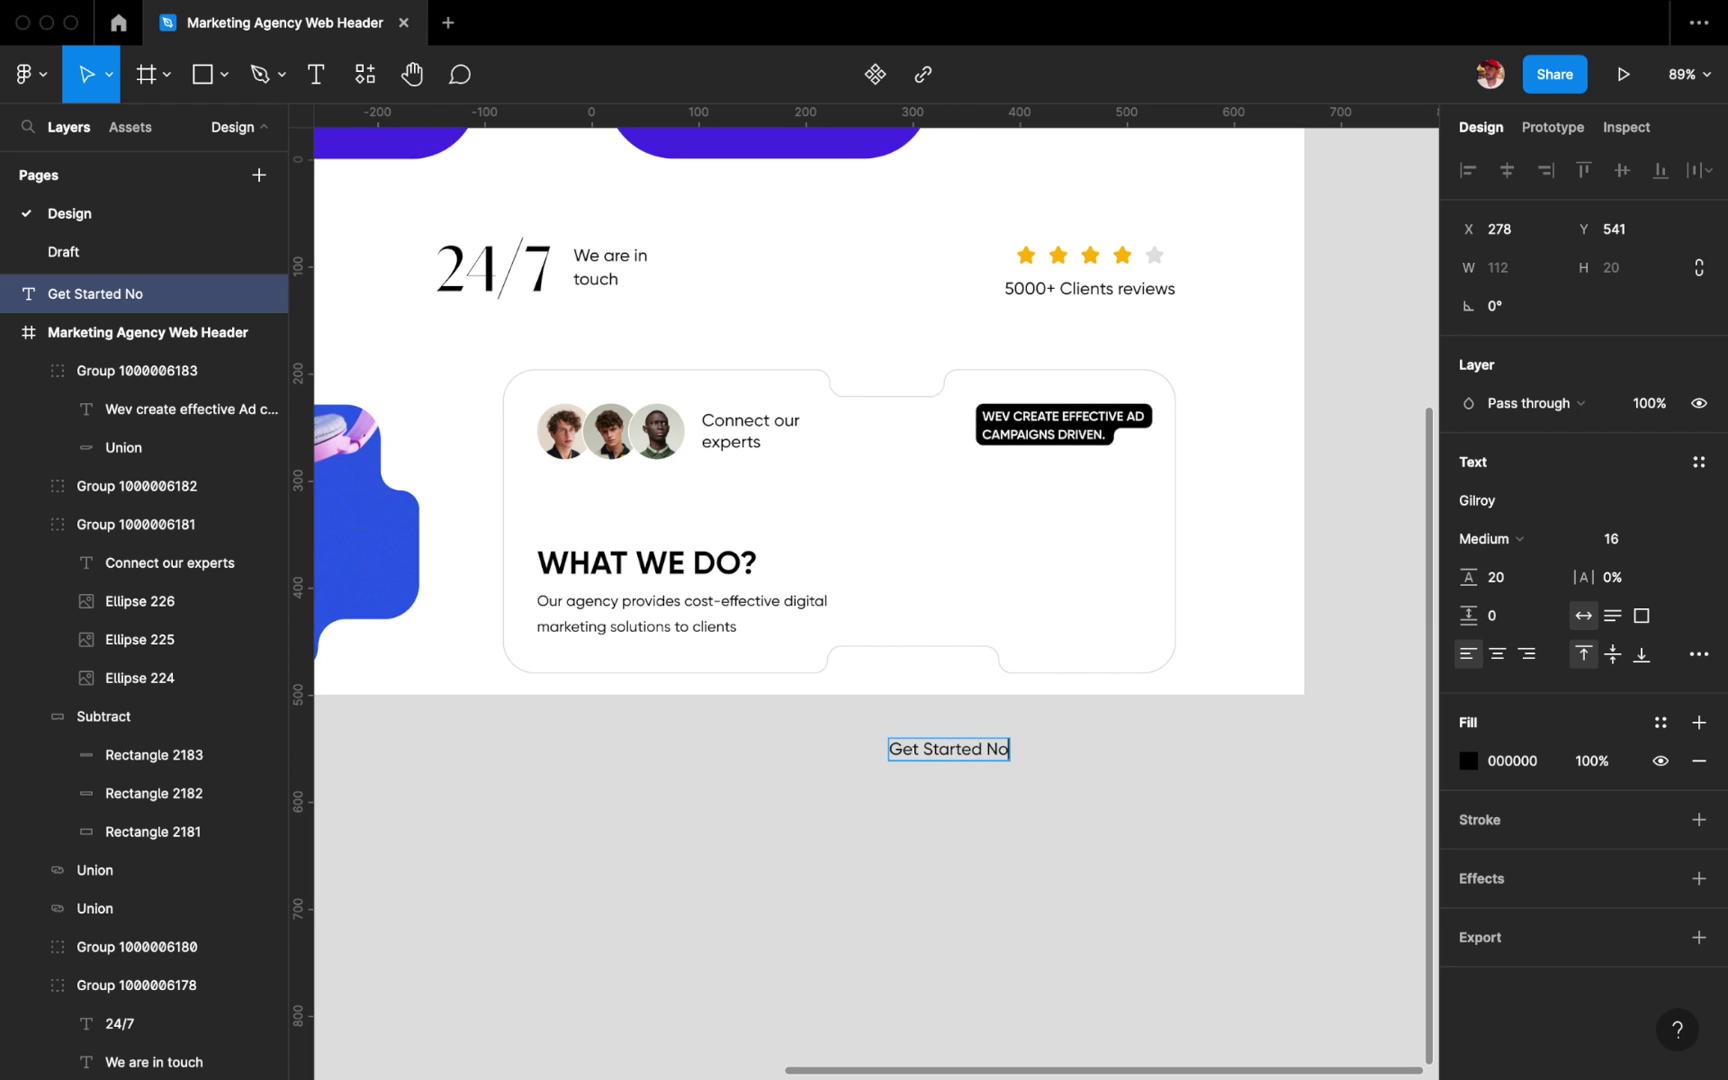
# Finish the copied text as 'Get Started Now' in SemiBold with uppercase case.
pyautogui.write('w')
pyautogui.press('Escape')
pyautogui.moveTo(940, 766); pyautogui.dragTo(927, 773)
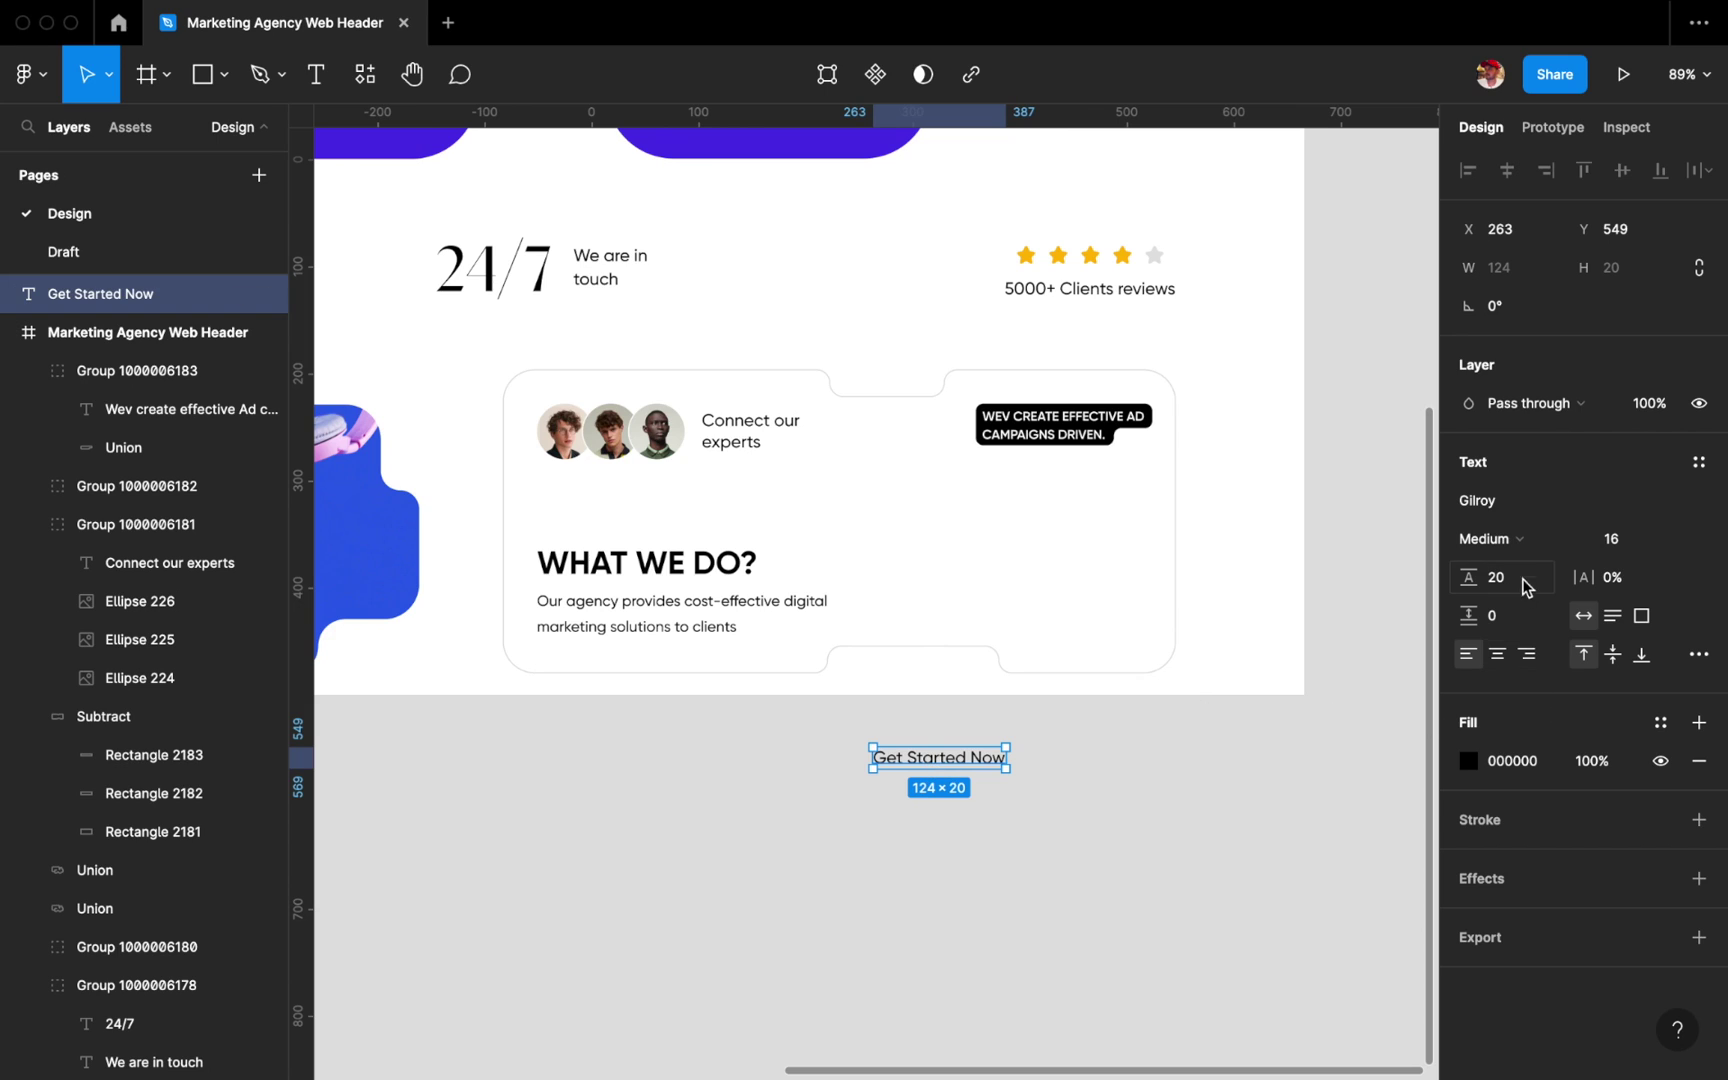
pyautogui.click(1490, 538)
pyautogui.click(1698, 654)
pyautogui.click(1324, 944)
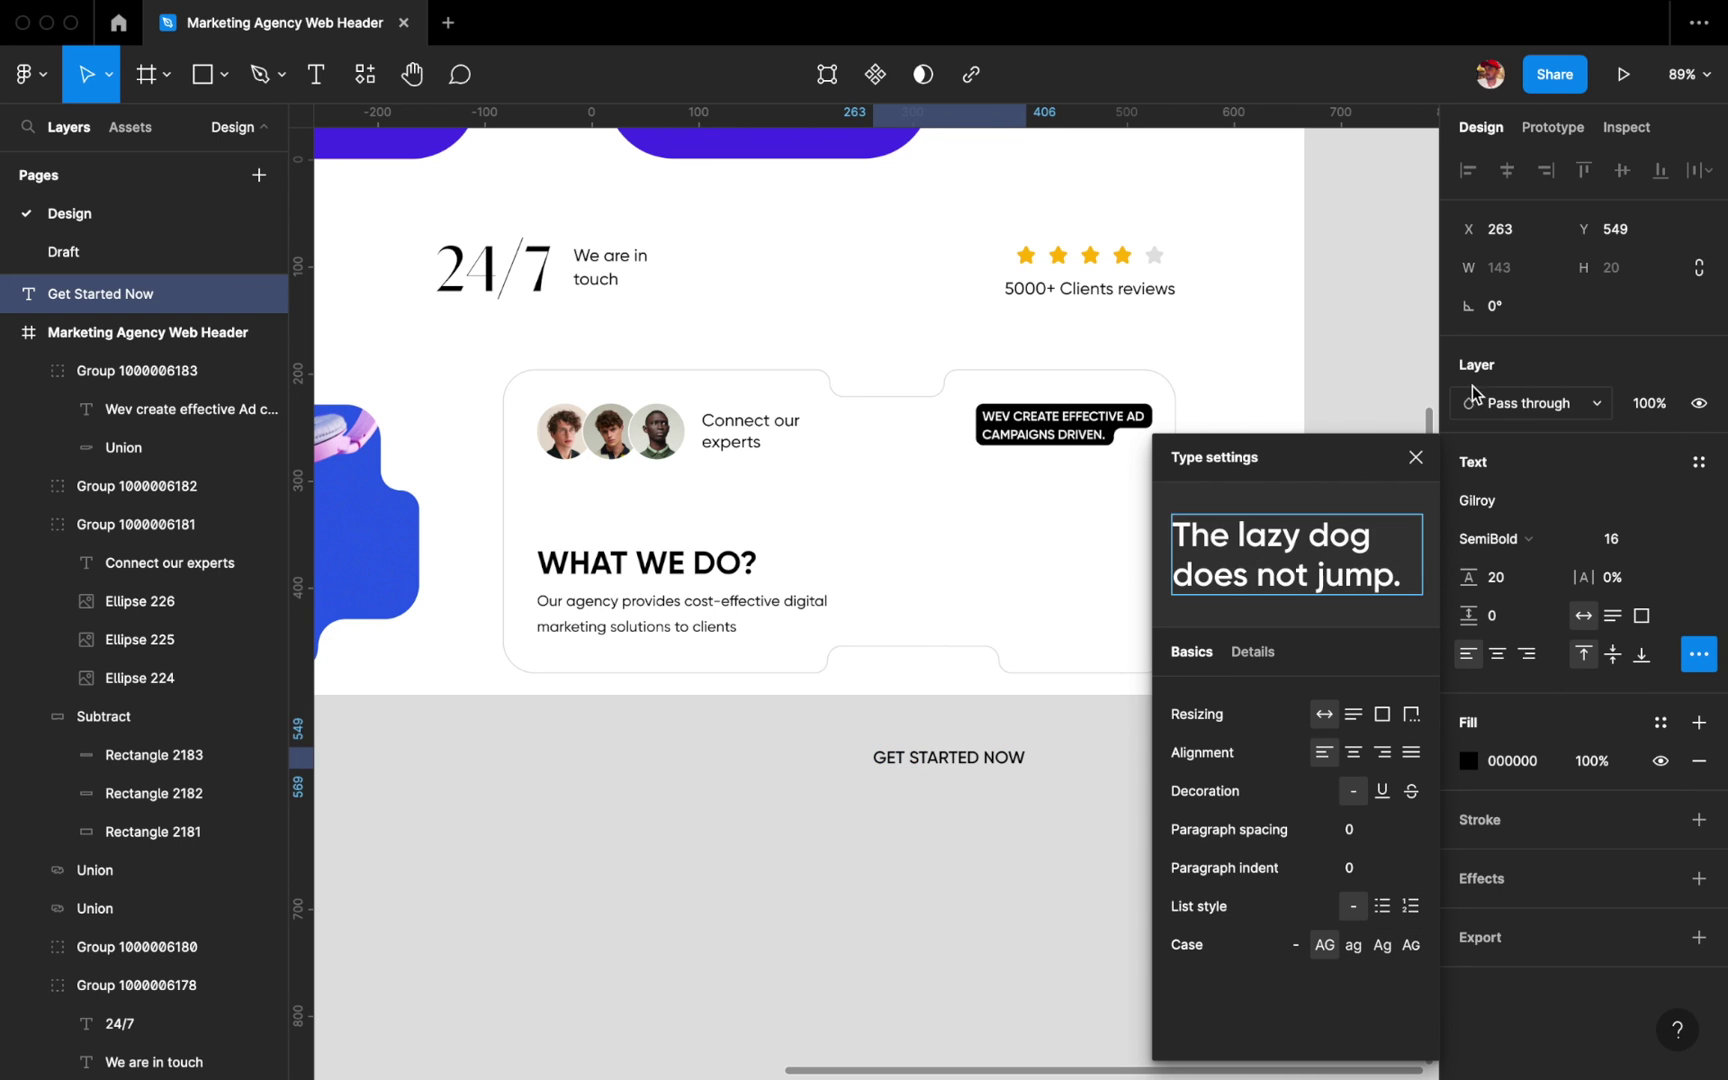
pyautogui.press('Escape')
pyautogui.press('Escape')
# Draw a grey 98×98 circle below the GET STARTED NOW label.
pyautogui.scroll(2, 1215, 760)
pyautogui.press('o')
pyautogui.moveTo(987, 509)
pyautogui.mouseDown()
pyautogui.moveTo(1116, 602)
pyautogui.moveTo(897, 862)
pyautogui.mouseUp()
pyautogui.scroll(-1, 1060, 590)
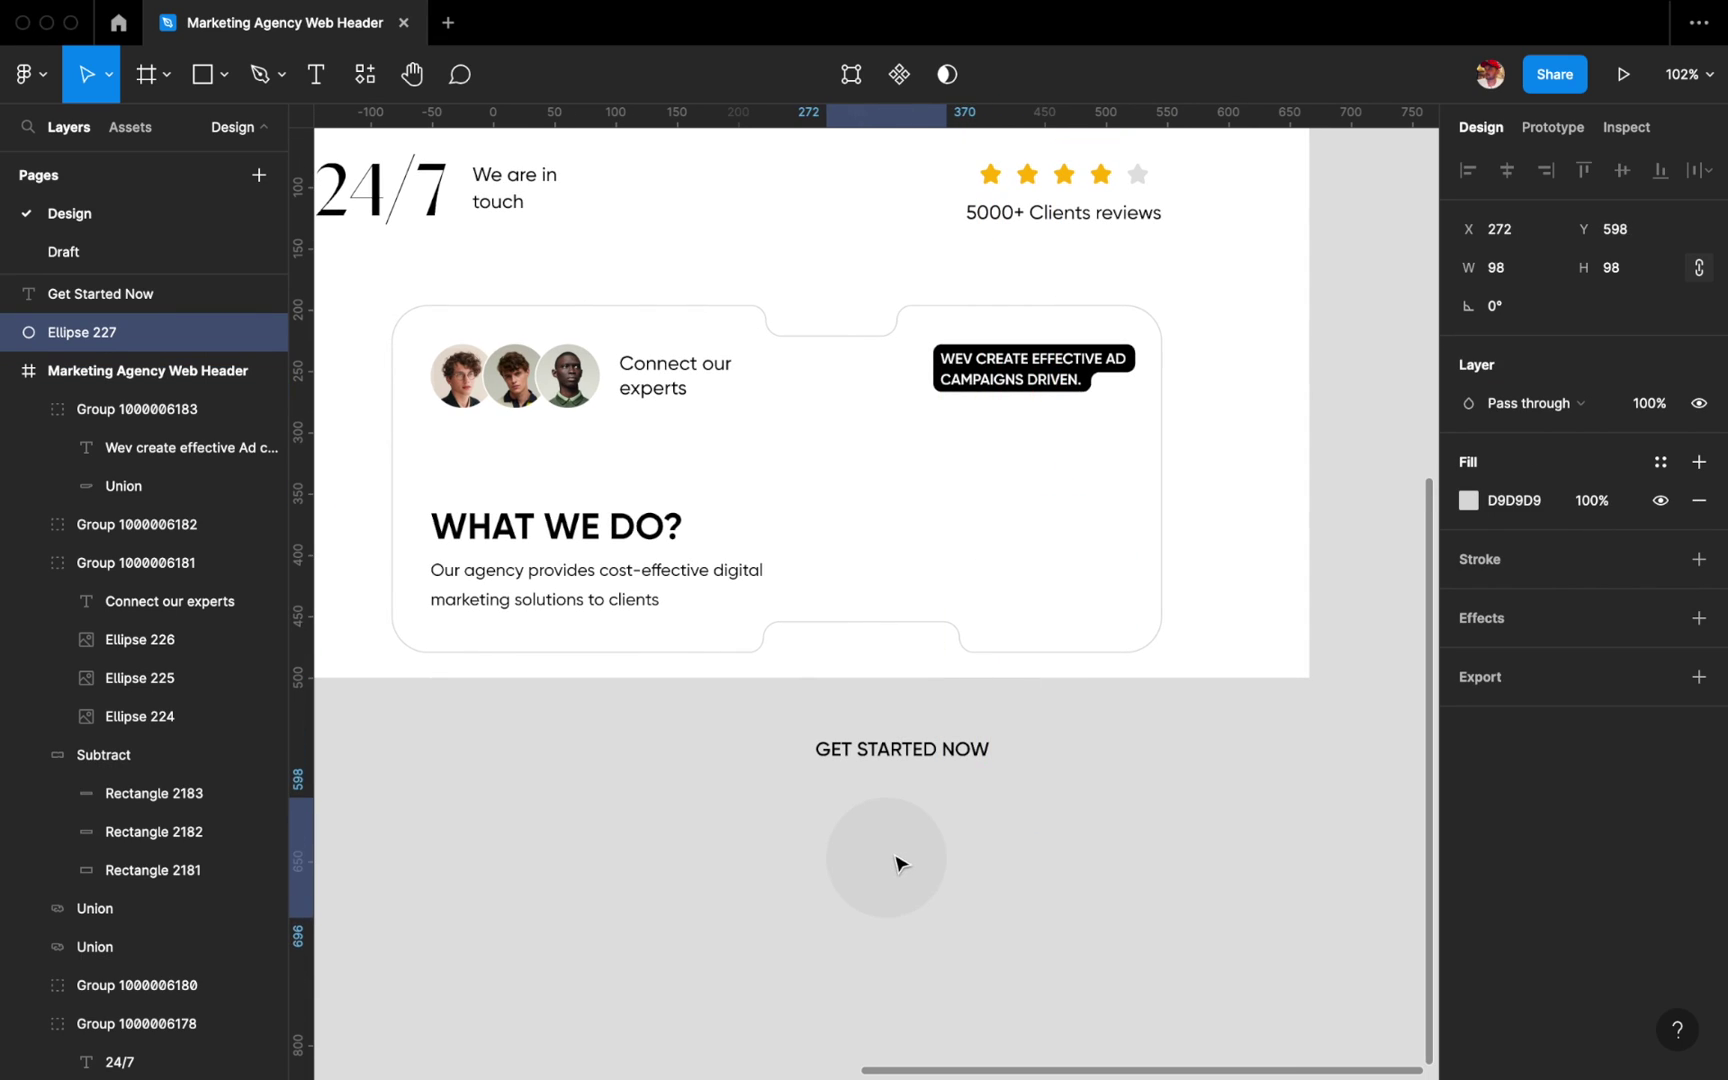
pyautogui.click(900, 750)
pyautogui.keyDown('shift'); pyautogui.click(895, 840); pyautogui.keyUp('shift')
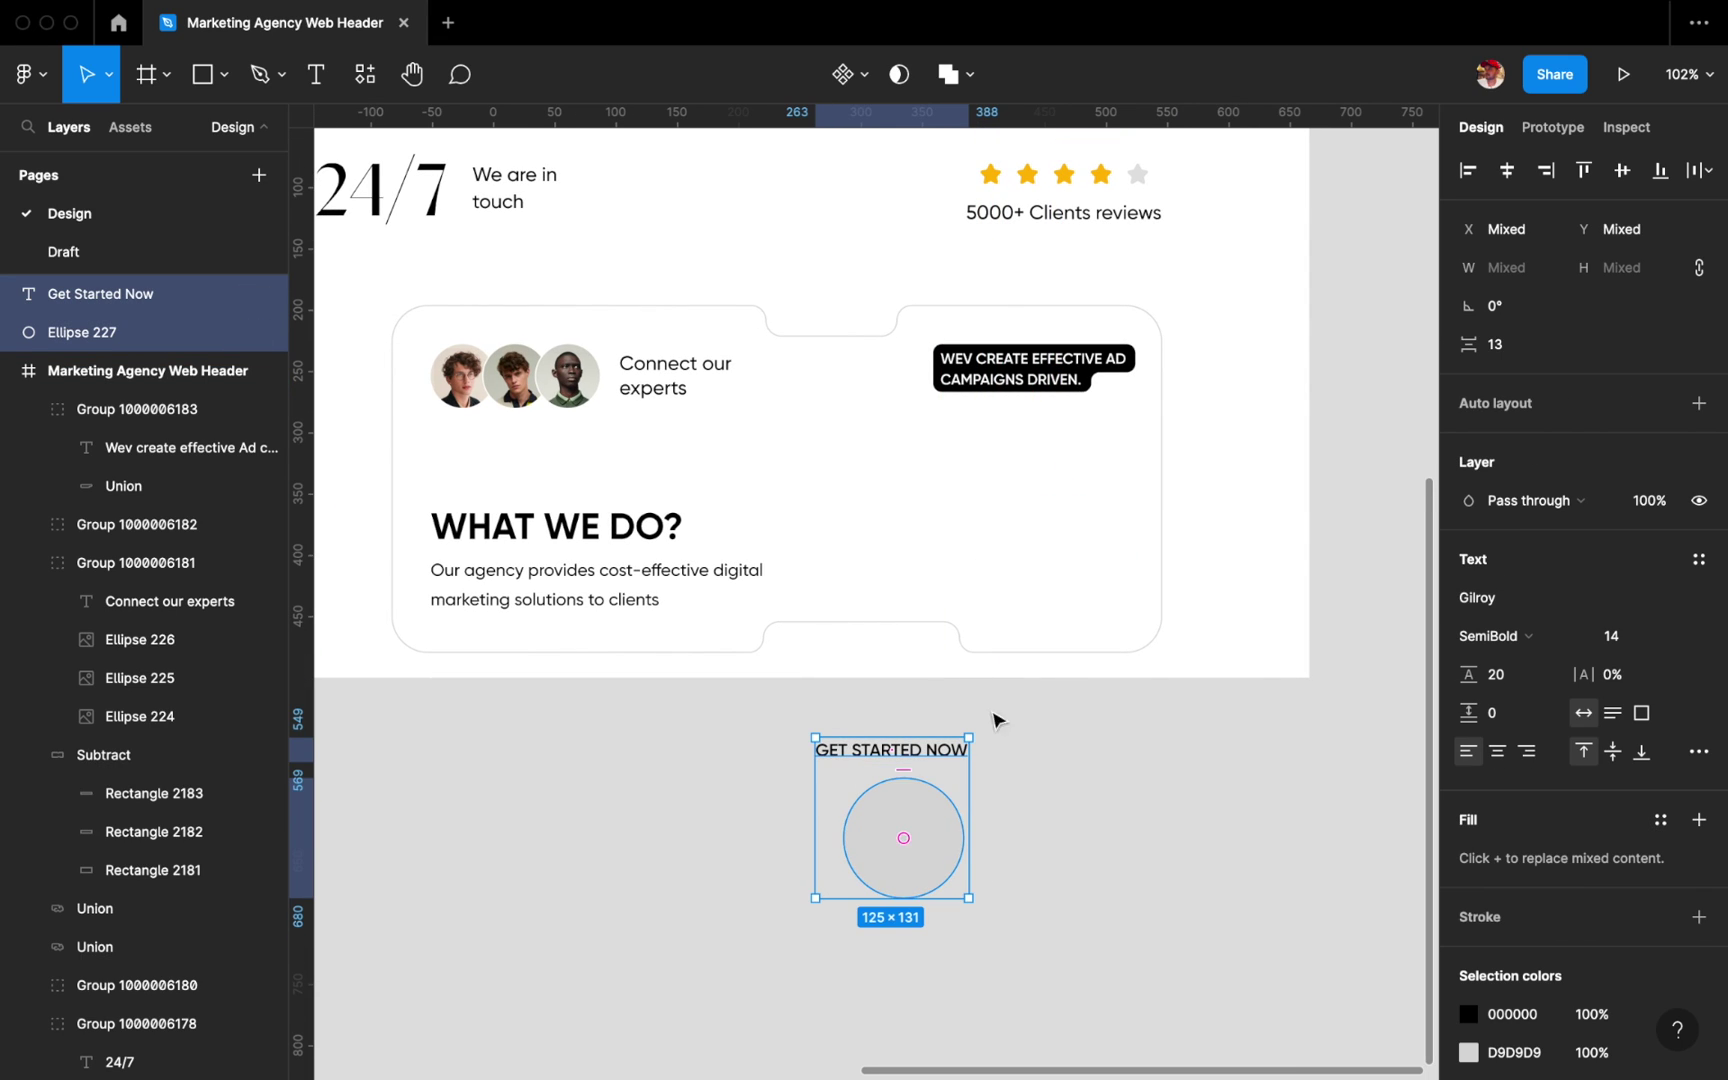
pyautogui.scroll(-1, 818, 812)
pyautogui.click(1020, 828)
# Use the To Path plugin to curve GET STARTED NOW around the circle, pasted twice to fill the ring.
pyautogui.press('super+slash')
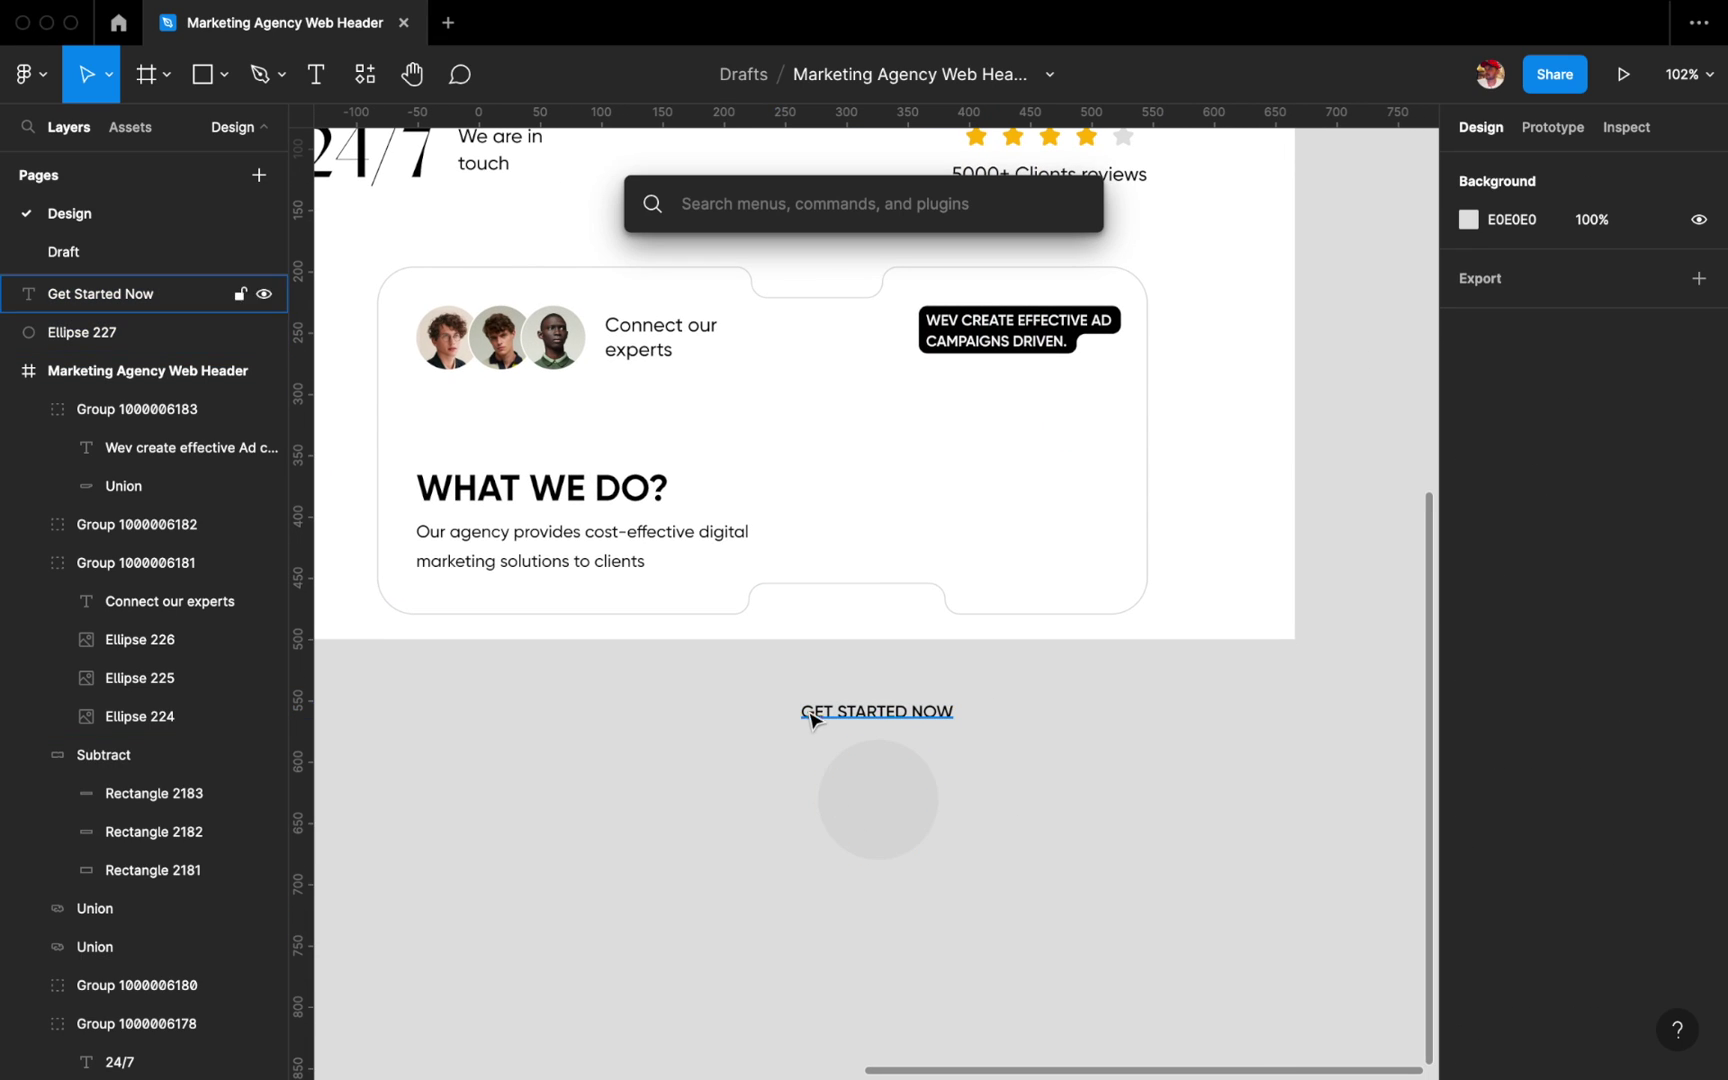
pyautogui.moveTo(764, 648); pyautogui.dragTo(930, 875)
pyautogui.hotkey('ctrl', 'c')
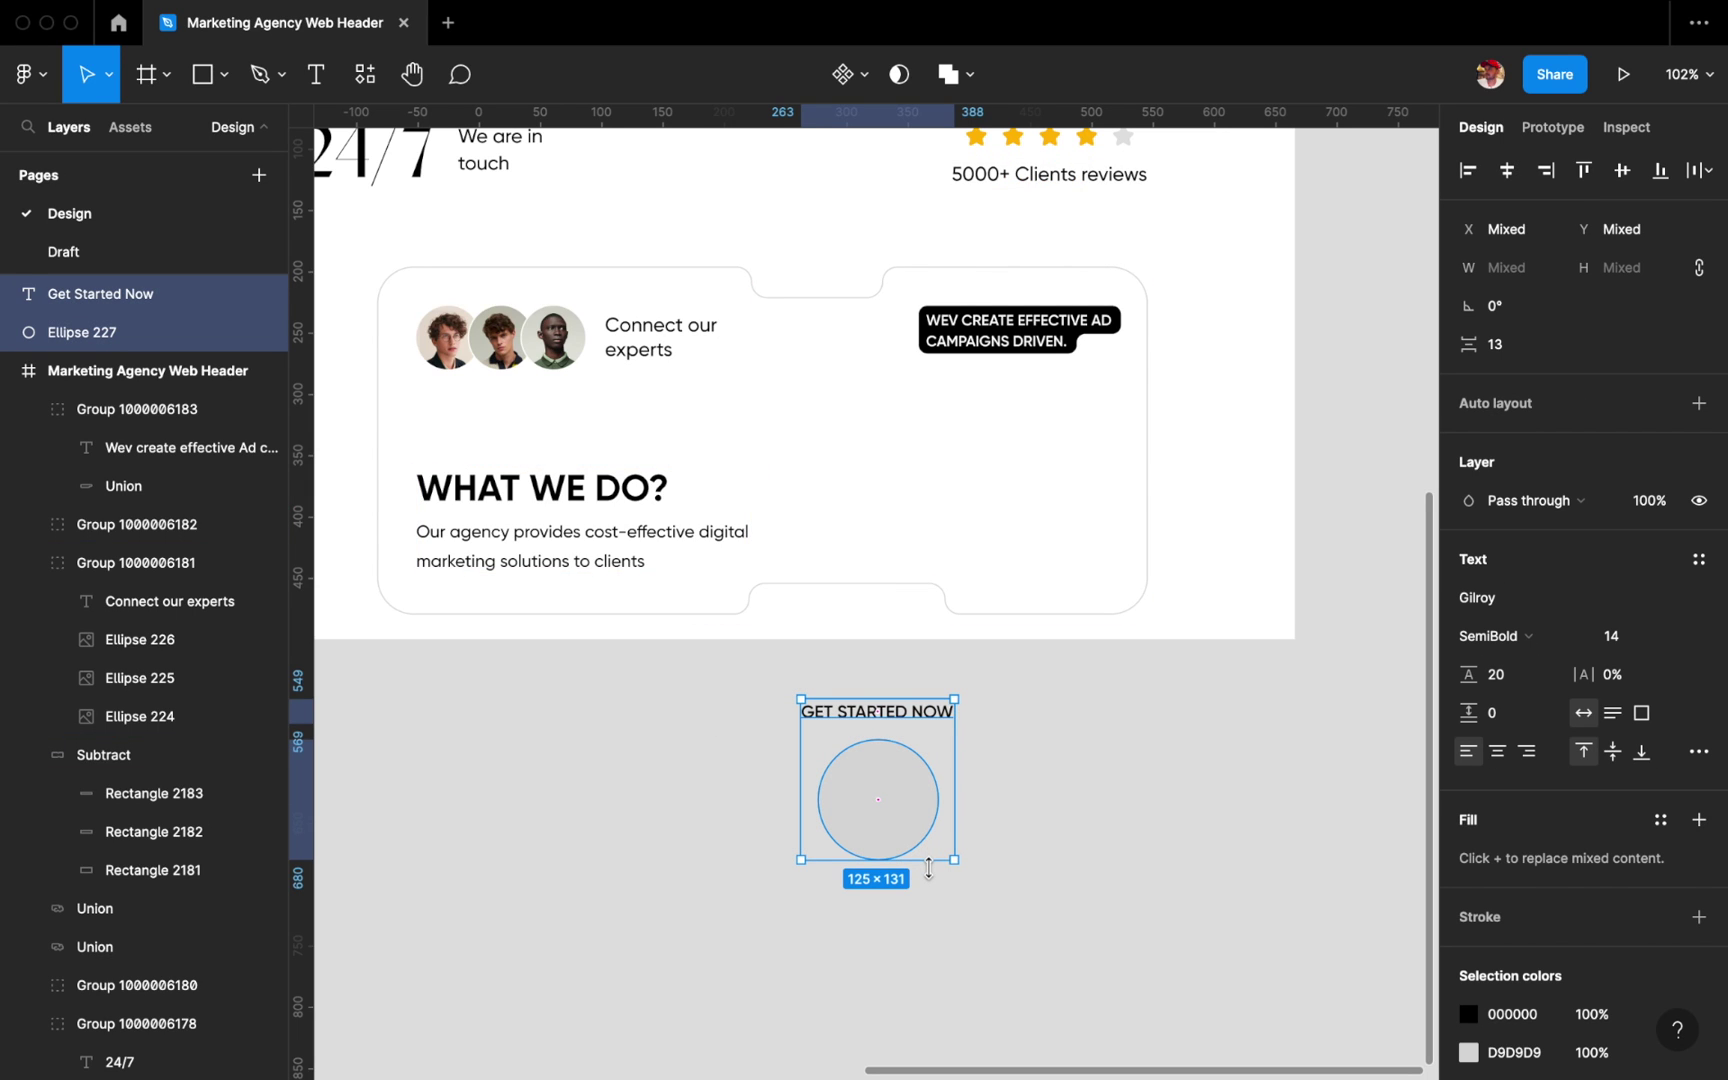
pyautogui.press('super+slash')
pyautogui.write('To')
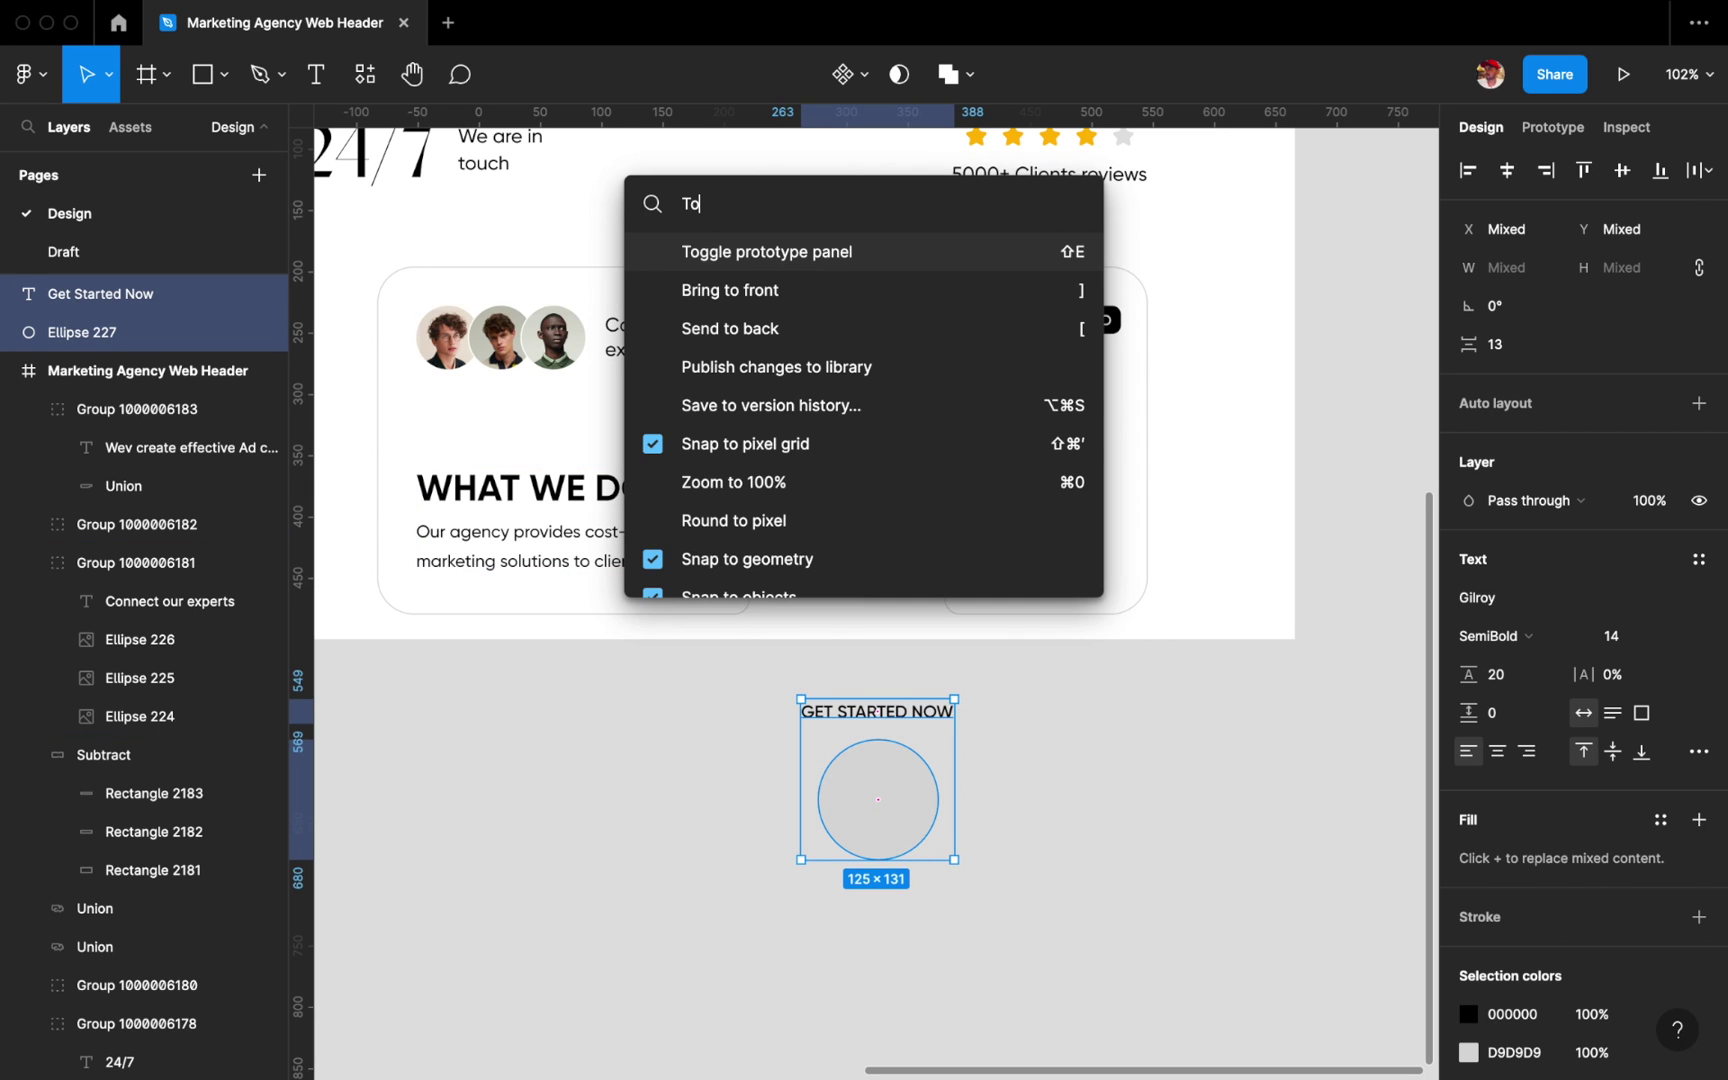
pyautogui.write('pa')
pyautogui.click(729, 253)
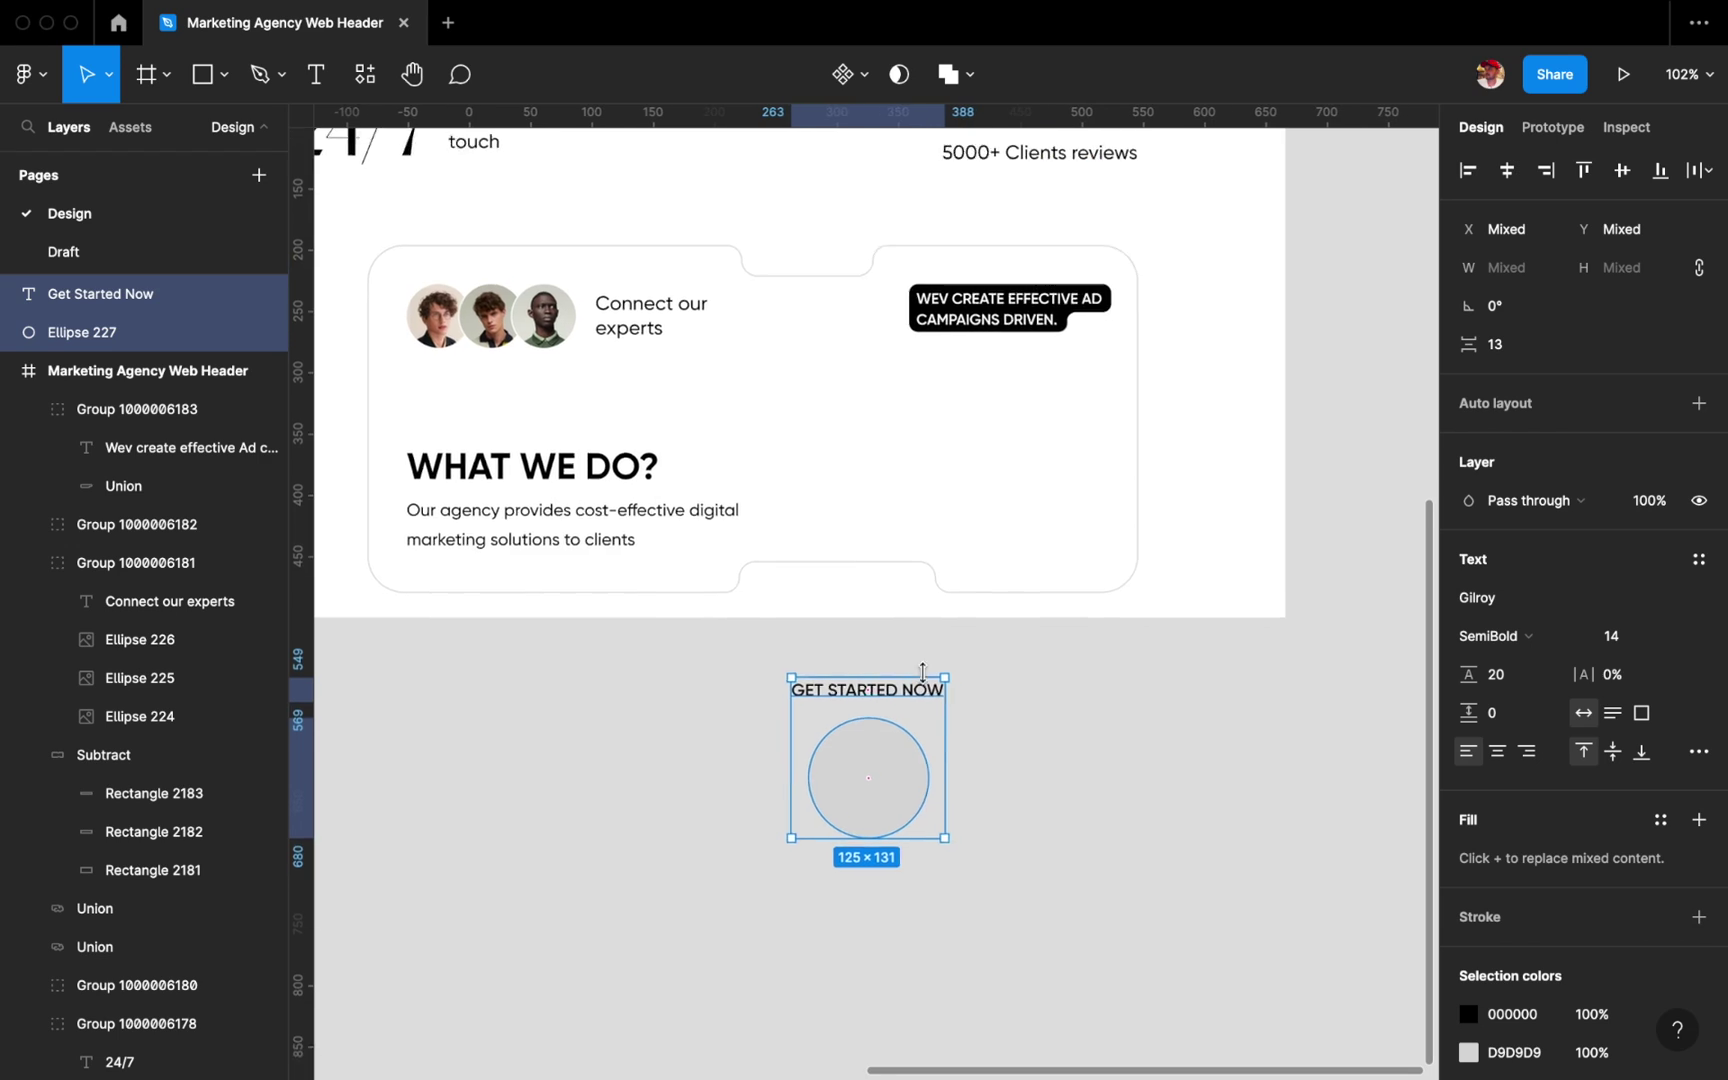
pyautogui.scroll(-2, 921, 684)
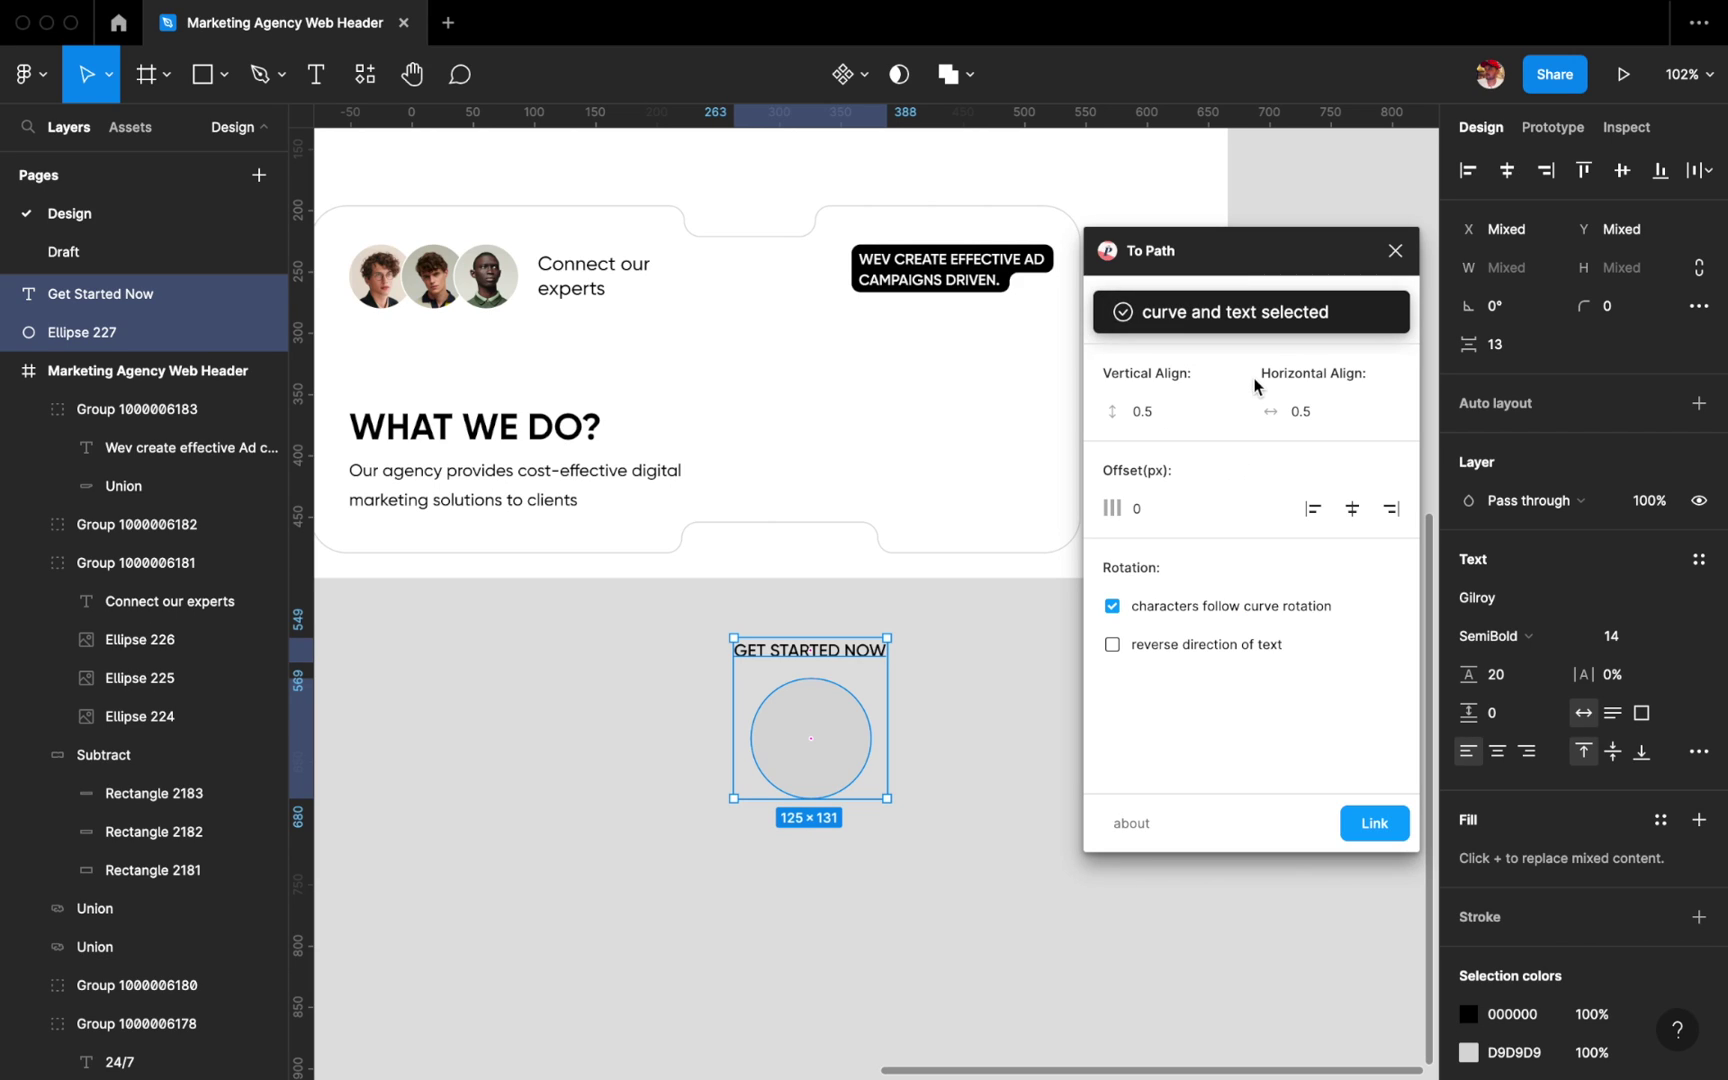
pyautogui.click(1374, 820)
pyautogui.click(824, 630)
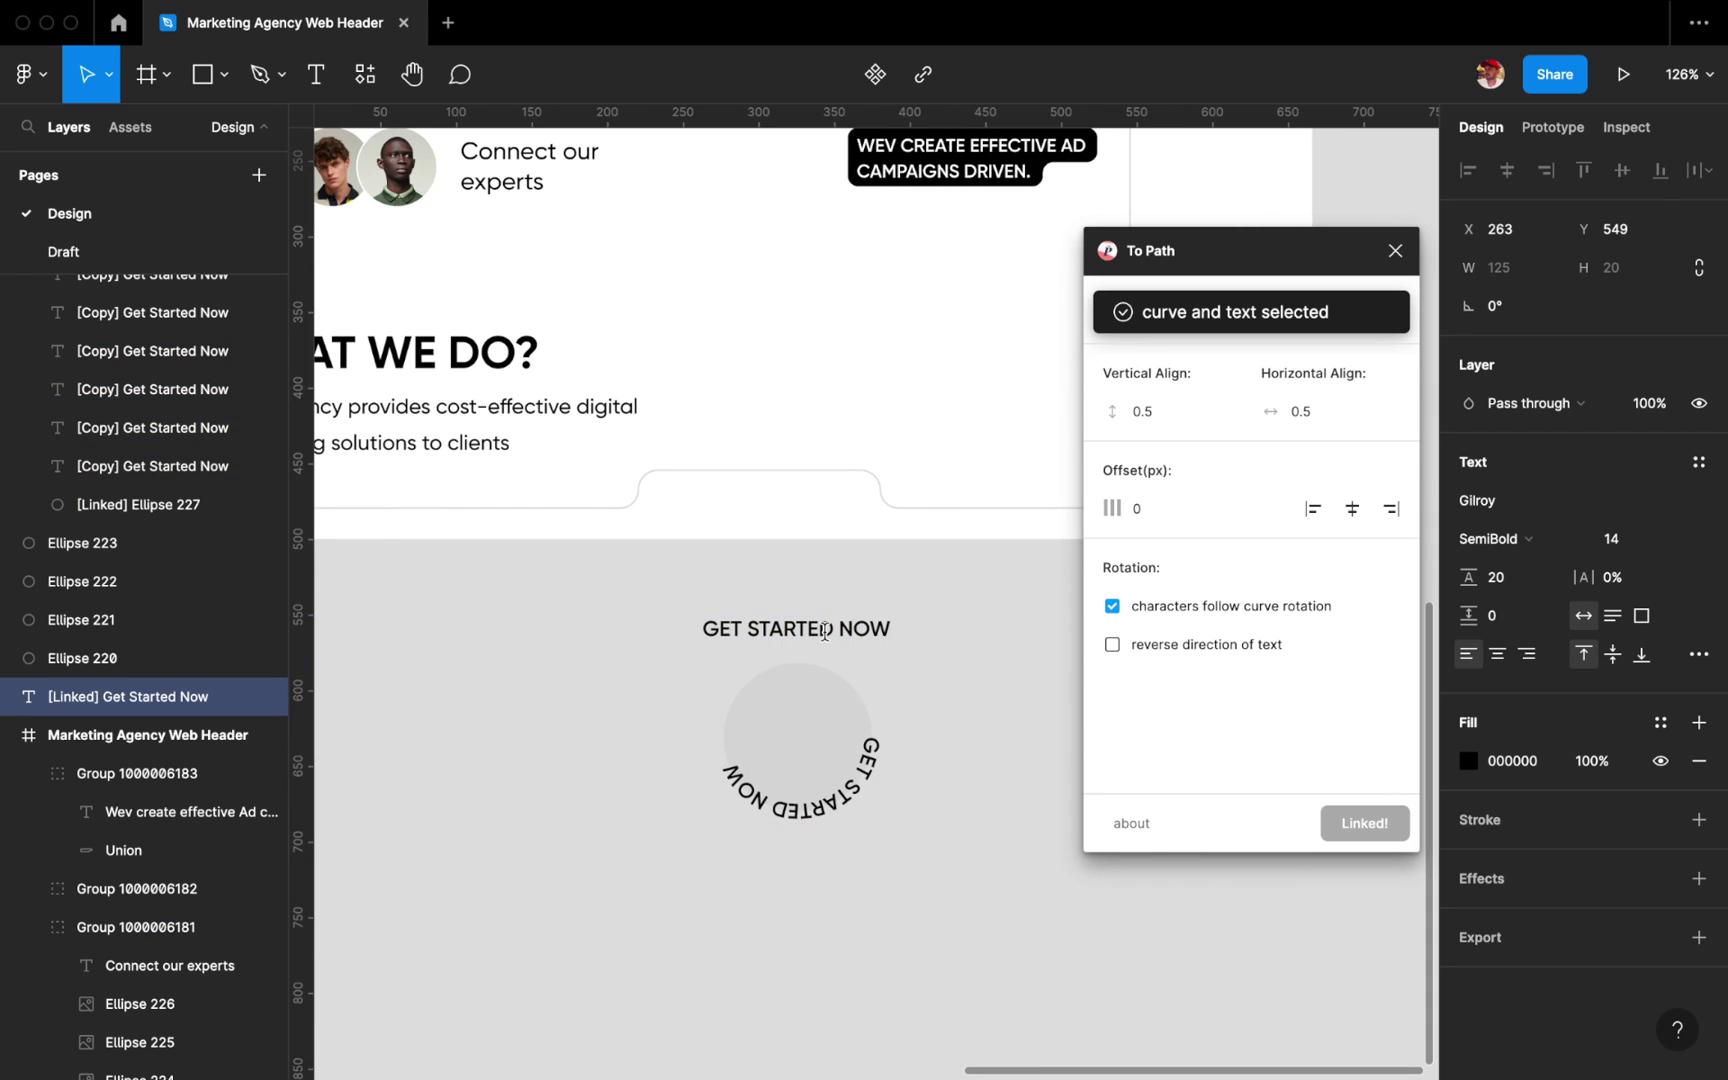
pyautogui.hotkey('ctrl', 'v')
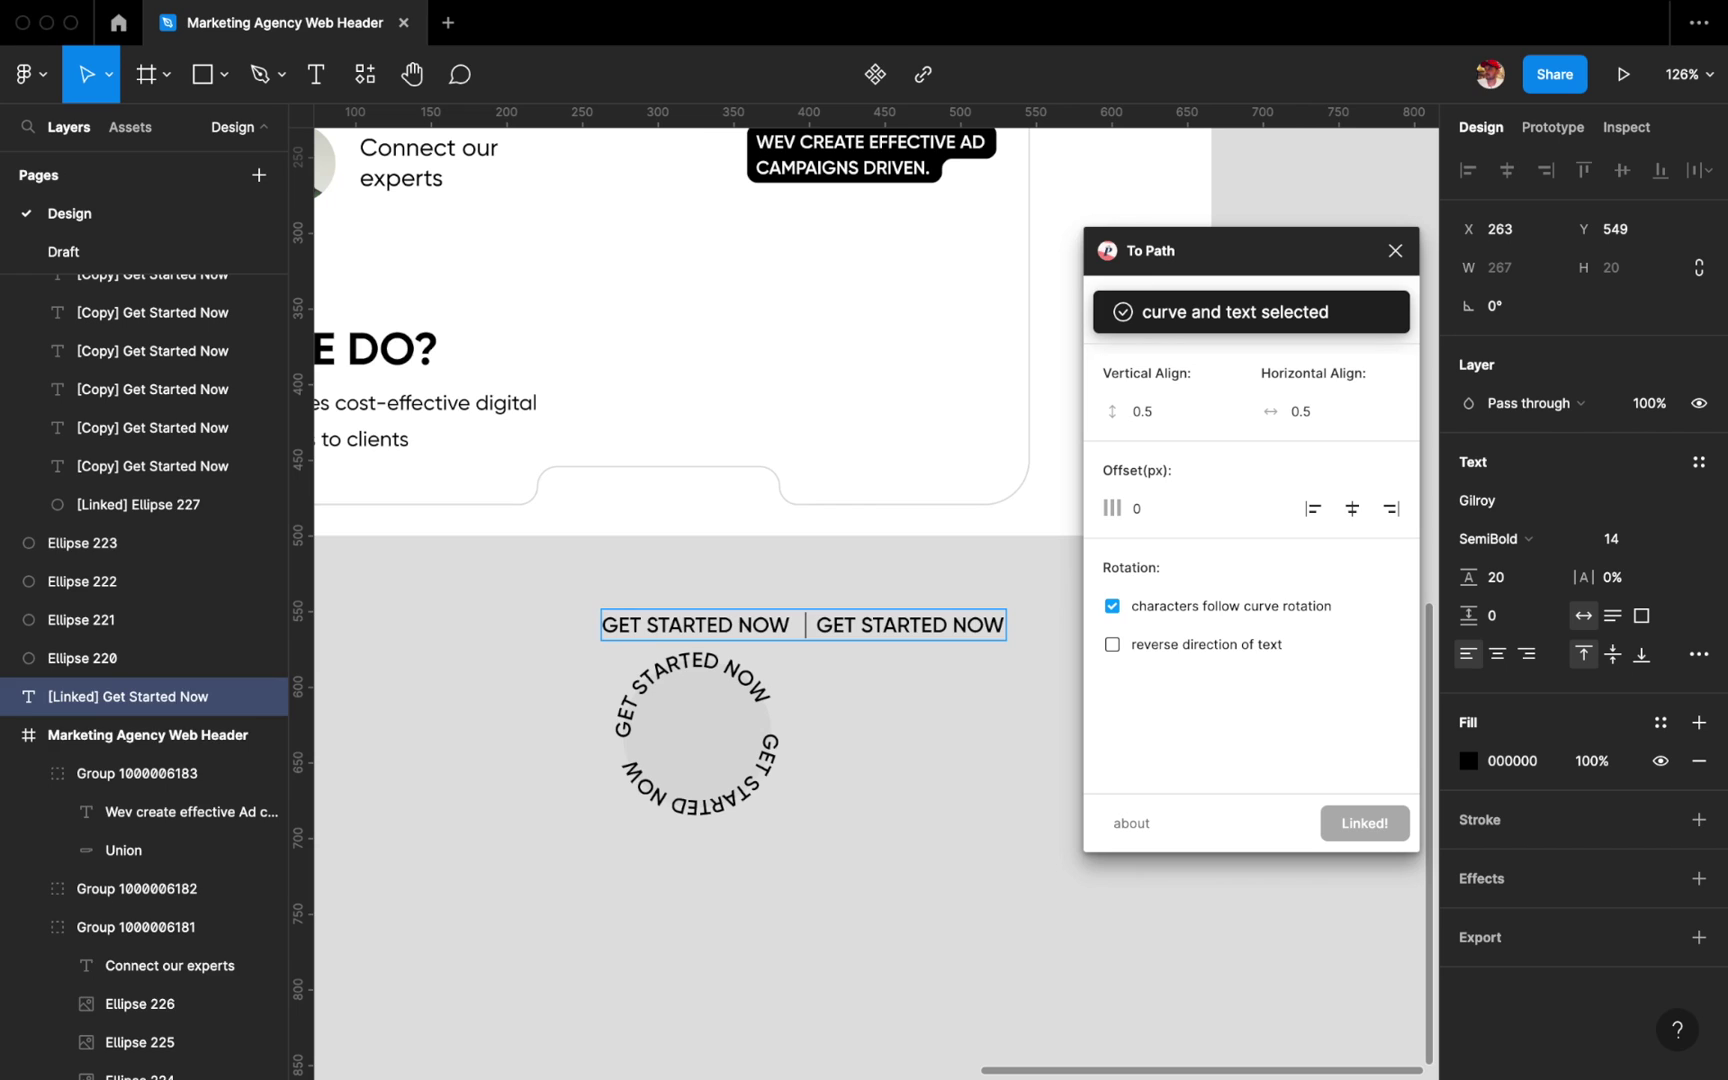
pyautogui.click(1395, 250)
# Select the circular GET STARTED NOW text group and rotate it counter-clockwise.
pyautogui.click(921, 690)
pyautogui.hscroll(-2, 921, 690)
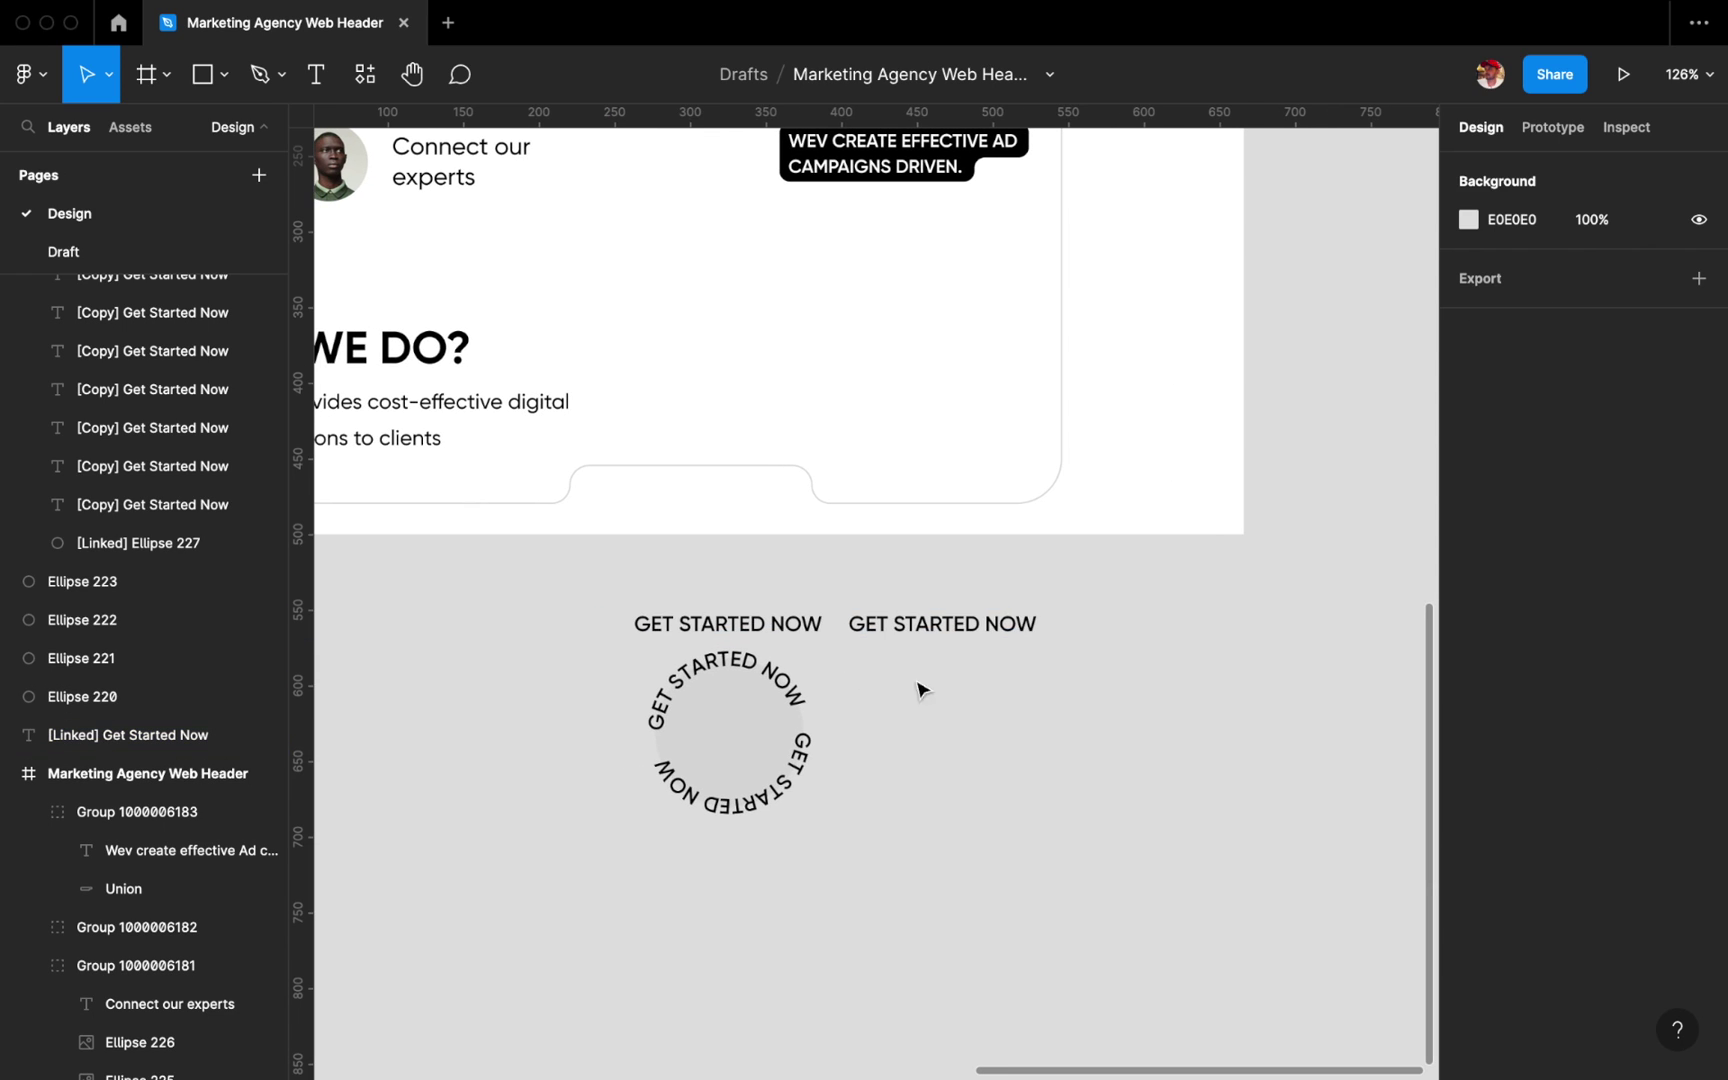
pyautogui.hscroll(-2, 918, 629)
pyautogui.scroll(-1, 918, 629)
pyautogui.click(791, 721)
pyautogui.click(933, 744)
pyautogui.click(897, 638)
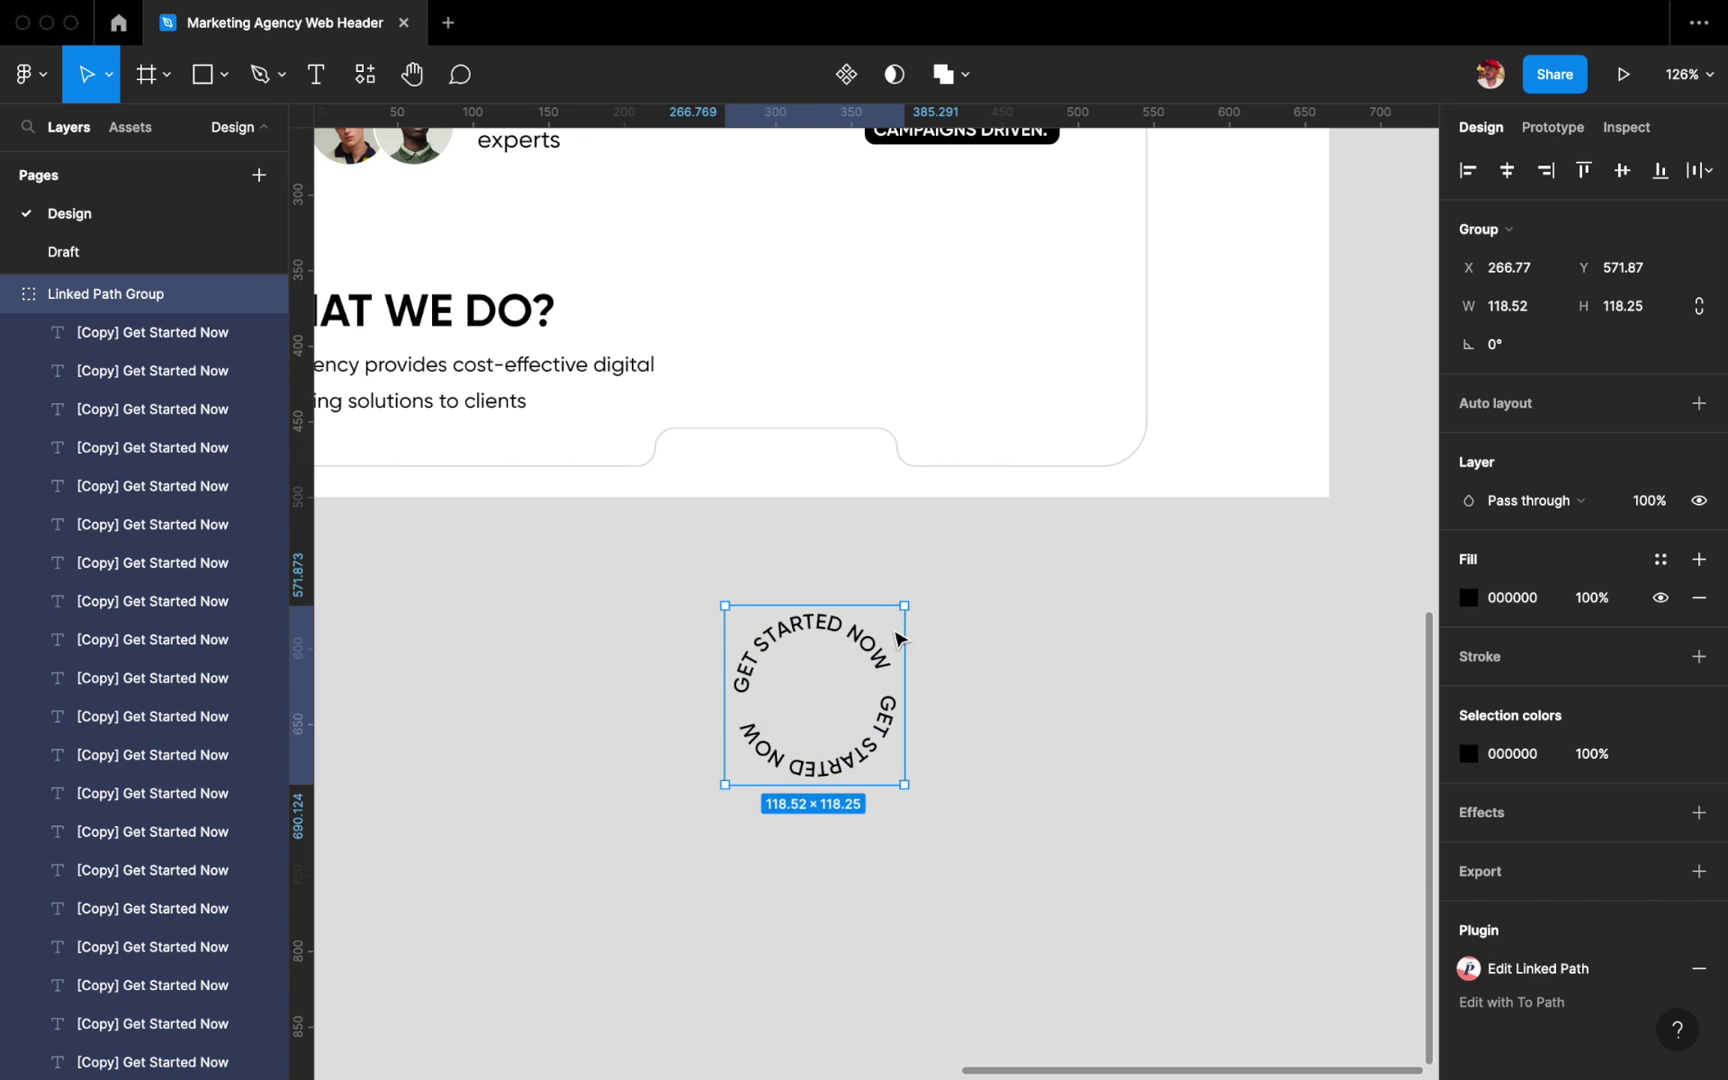
pyautogui.scroll(3, 897, 638)
pyautogui.moveTo(916, 600); pyautogui.dragTo(925, 609)
# Regroup the circular letters, move them to the card's lower right and shrink to about 95 px.
pyautogui.hotkey('ctrl', 'shift', 'g')
pyautogui.hotkey('ctrl', 'g')
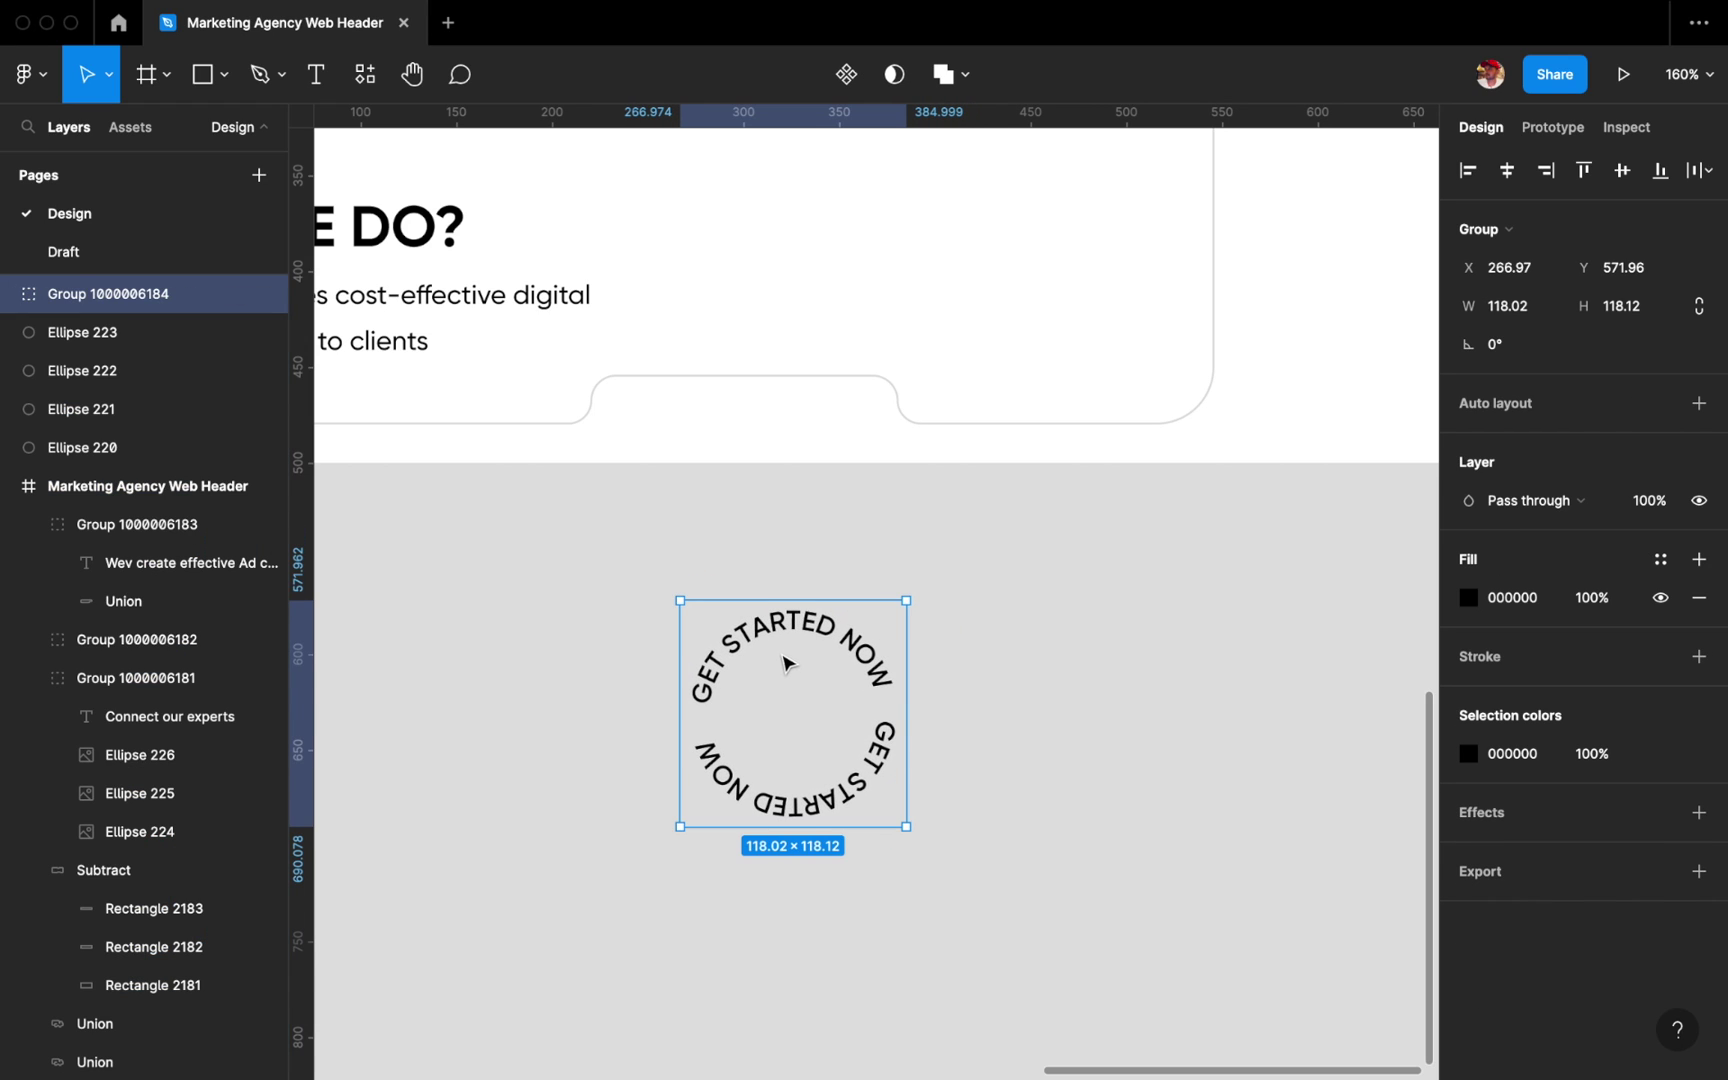
pyautogui.scroll(-2, 787, 660)
pyautogui.moveTo(764, 656); pyautogui.dragTo(960, 332)
pyautogui.scroll(2, 960, 332)
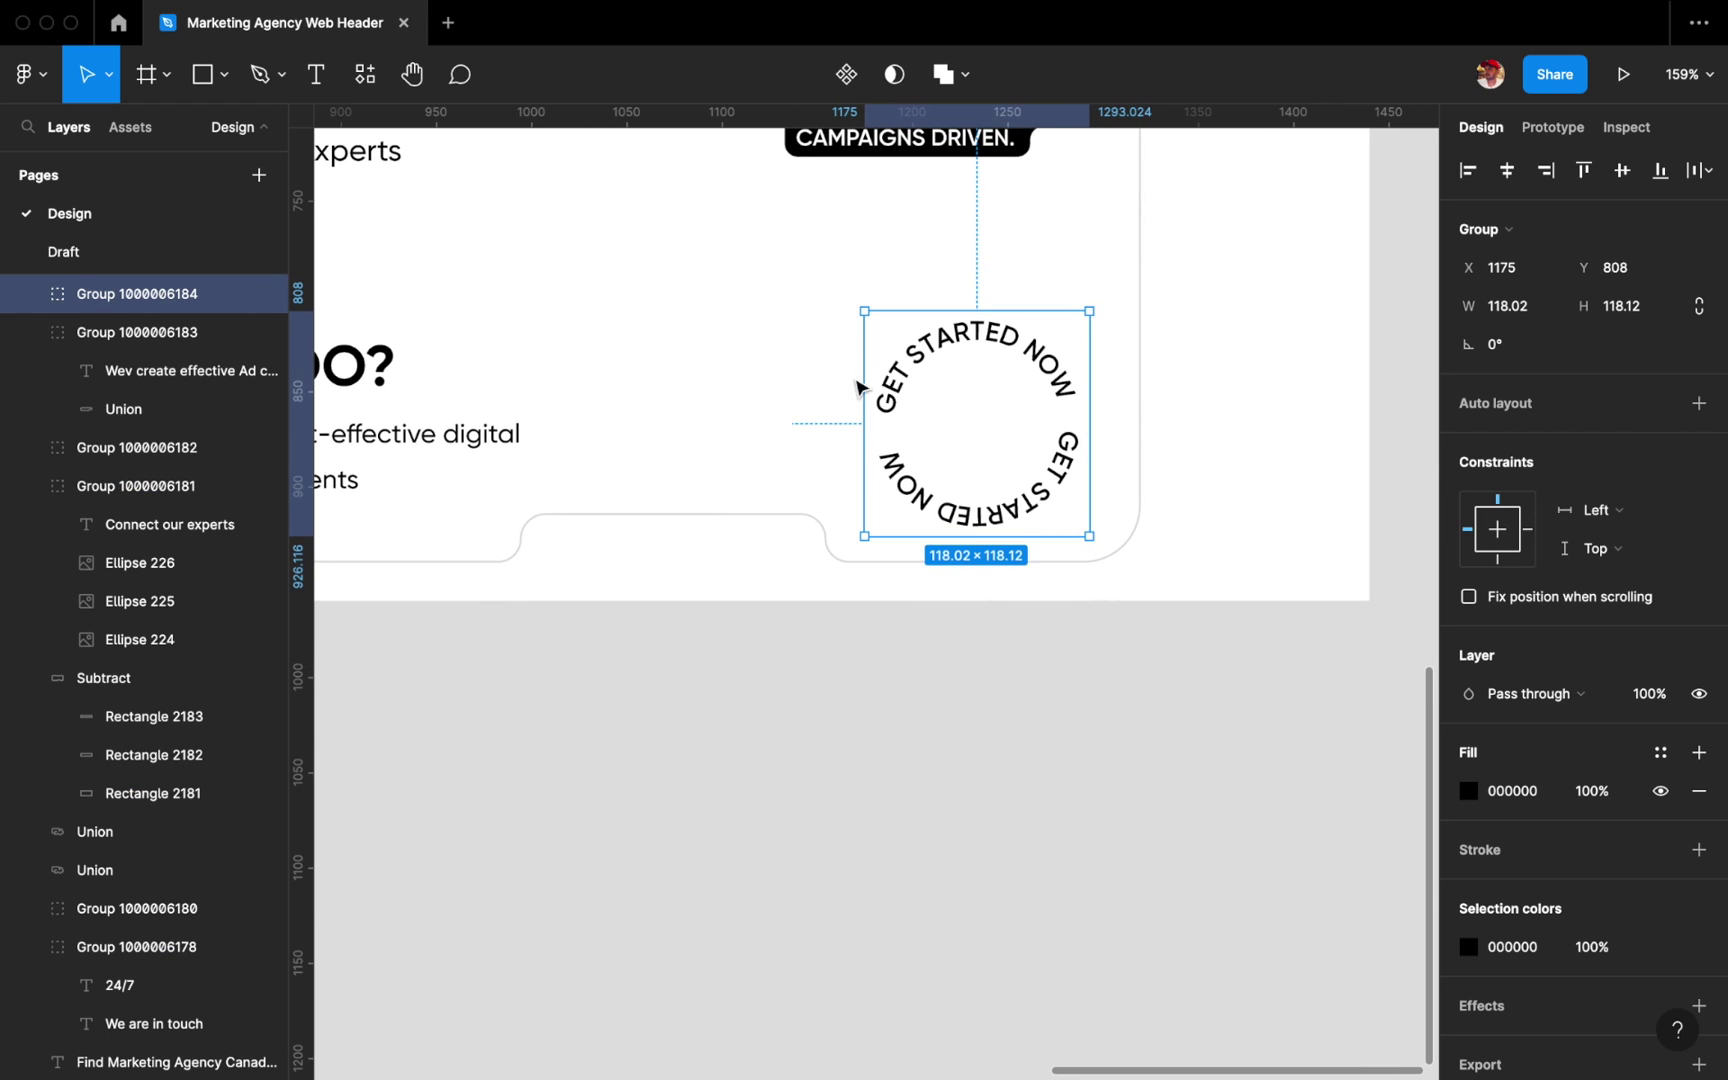
pyautogui.moveTo(858, 378)
pyautogui.mouseDown()
pyautogui.moveTo(890, 395)
pyautogui.moveTo(853, 398)
pyautogui.moveTo(845, 462)
pyautogui.mouseUp()
pyautogui.hscroll(3, 890, 400)
# Draw a small ellipse dot, about 5 px, inside the badge.
pyautogui.press('o')
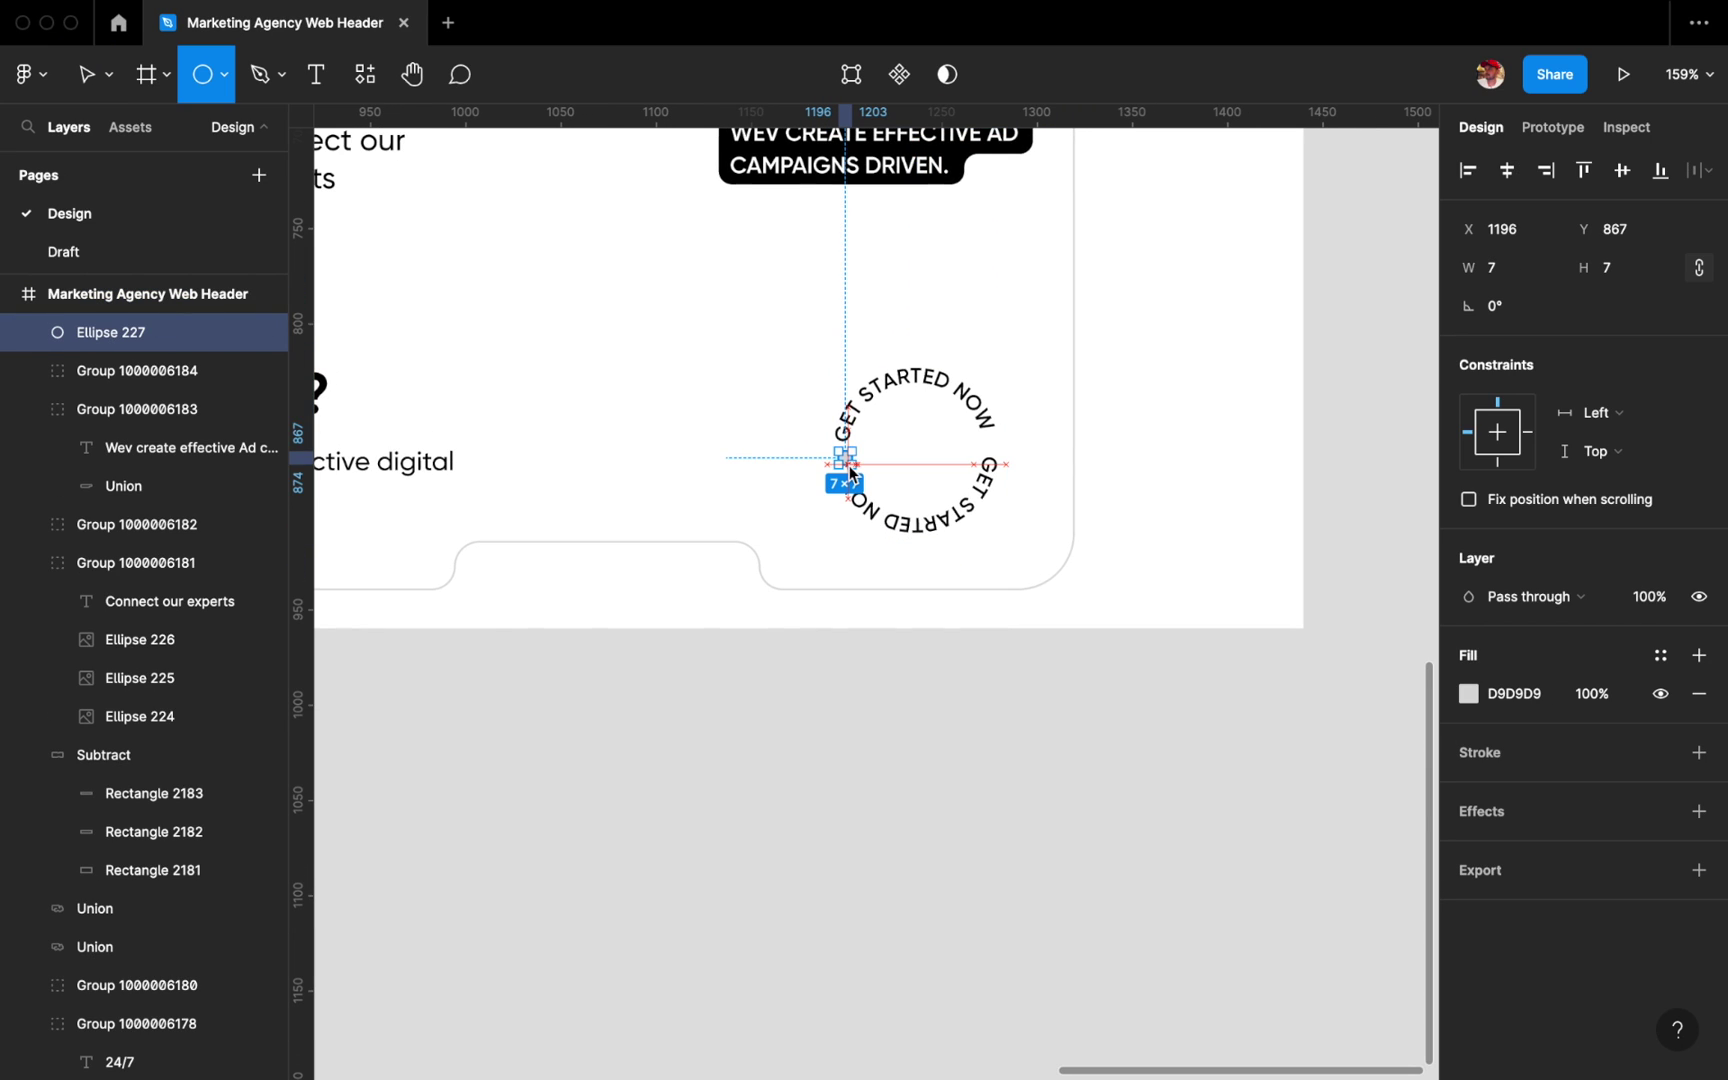
pyautogui.scroll(5, 845, 460)
pyautogui.scroll(5, 852, 477)
pyautogui.moveTo(749, 359)
pyautogui.mouseDown()
pyautogui.moveTo(888, 560)
pyautogui.moveTo(833, 556)
pyautogui.mouseUp()
pyautogui.scroll(-3, 888, 560)
pyautogui.scroll(1, 833, 556)
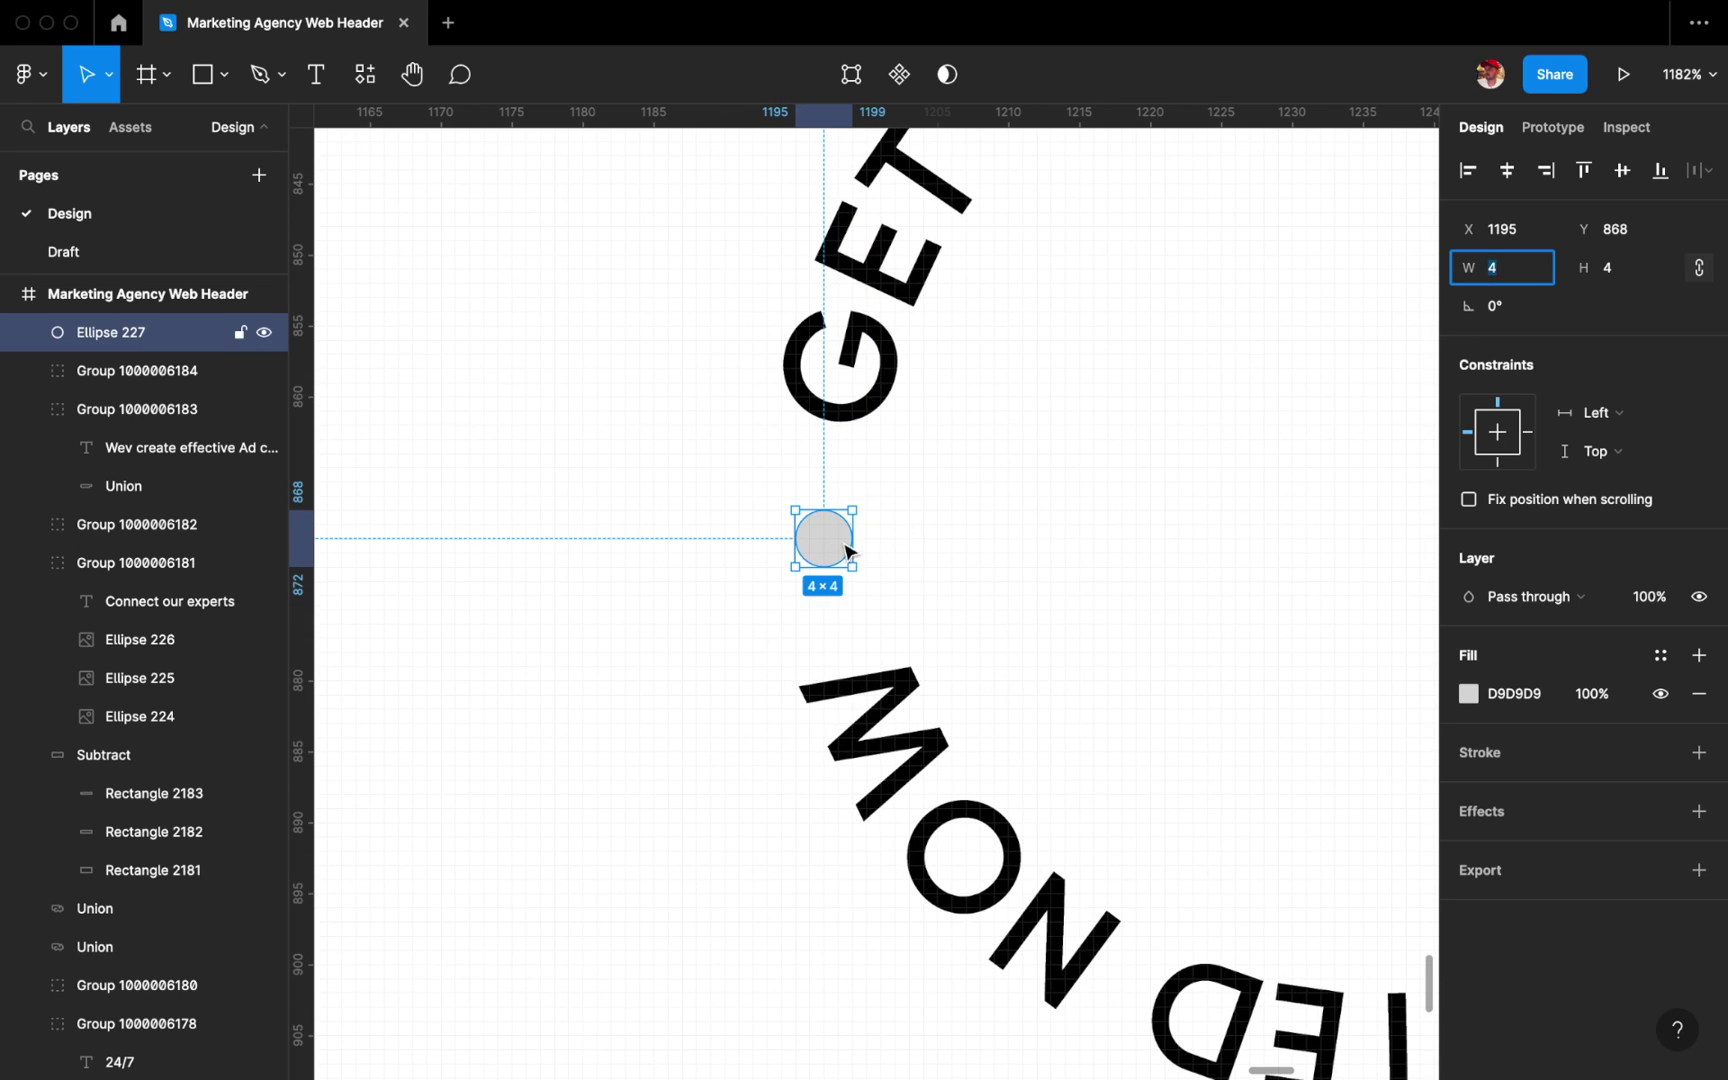
# Fill the dot black and place a copy in the right-side gap.
pyautogui.press('o')
pyautogui.press('i')
pyautogui.click(887, 386)
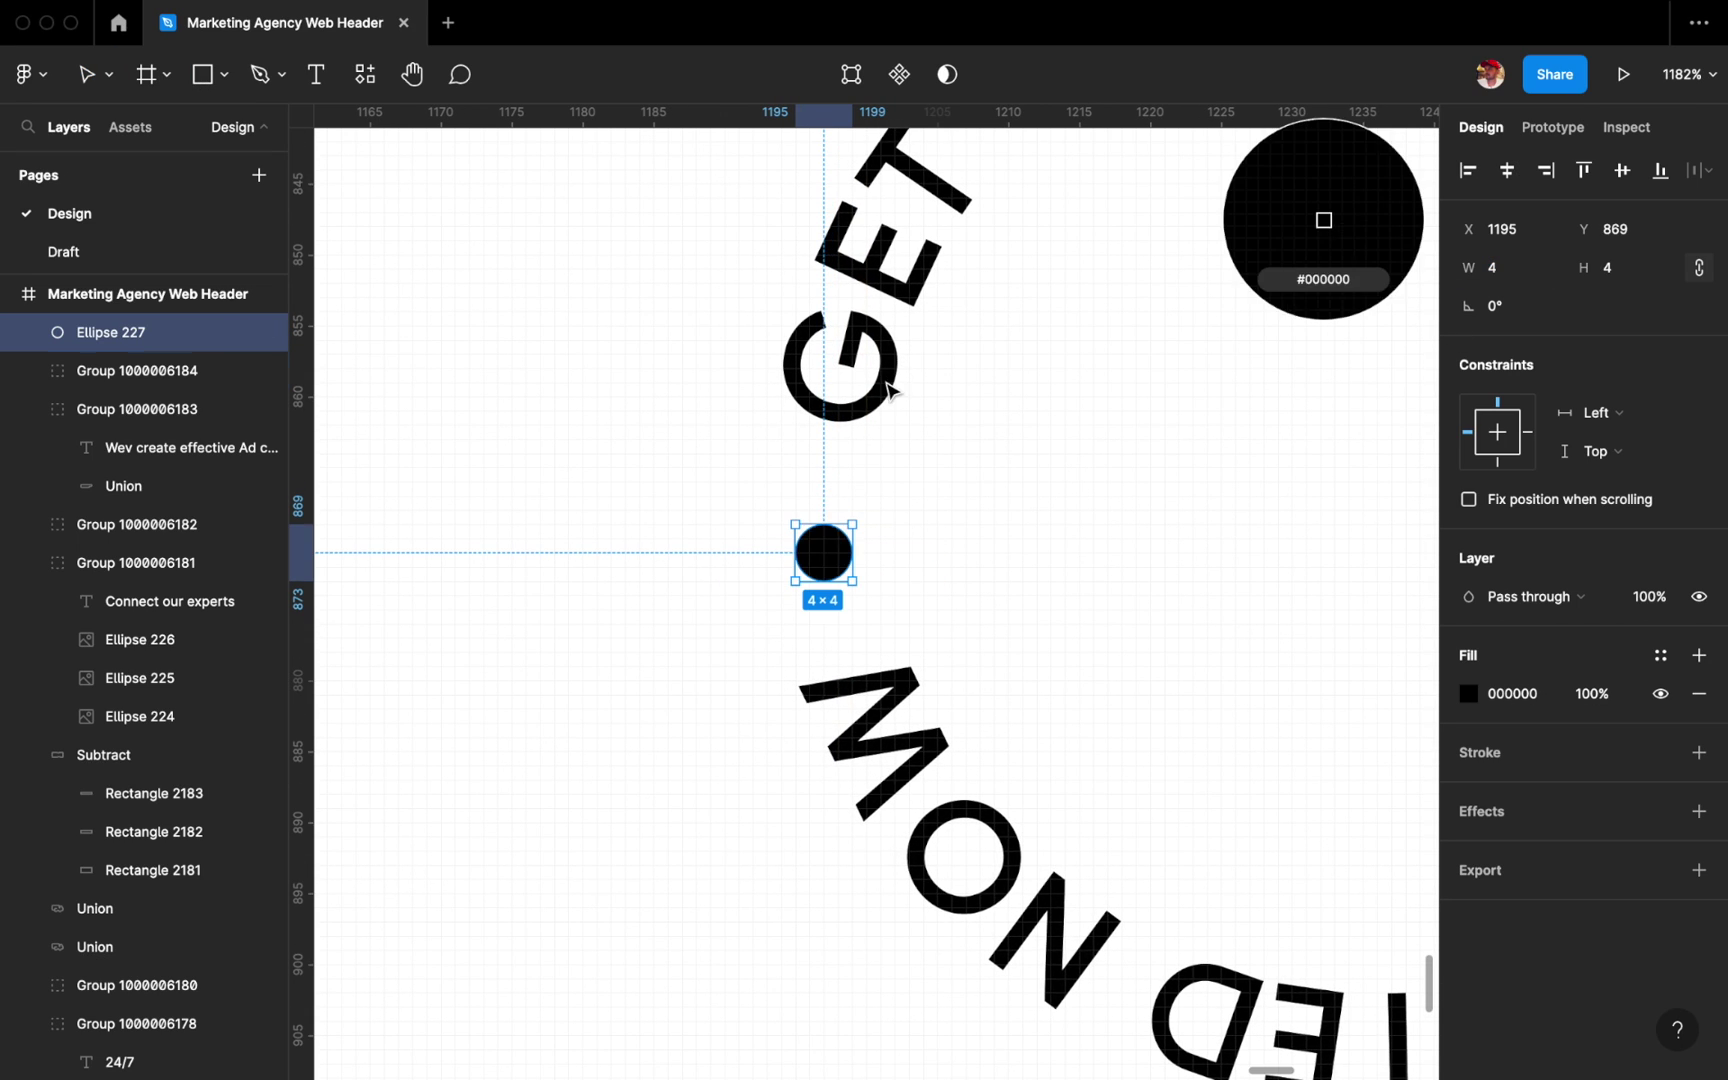
pyautogui.scroll(-5, 880, 410)
pyautogui.moveTo(798, 453); pyautogui.dragTo(1124, 456)
pyautogui.scroll(3, 1133, 425)
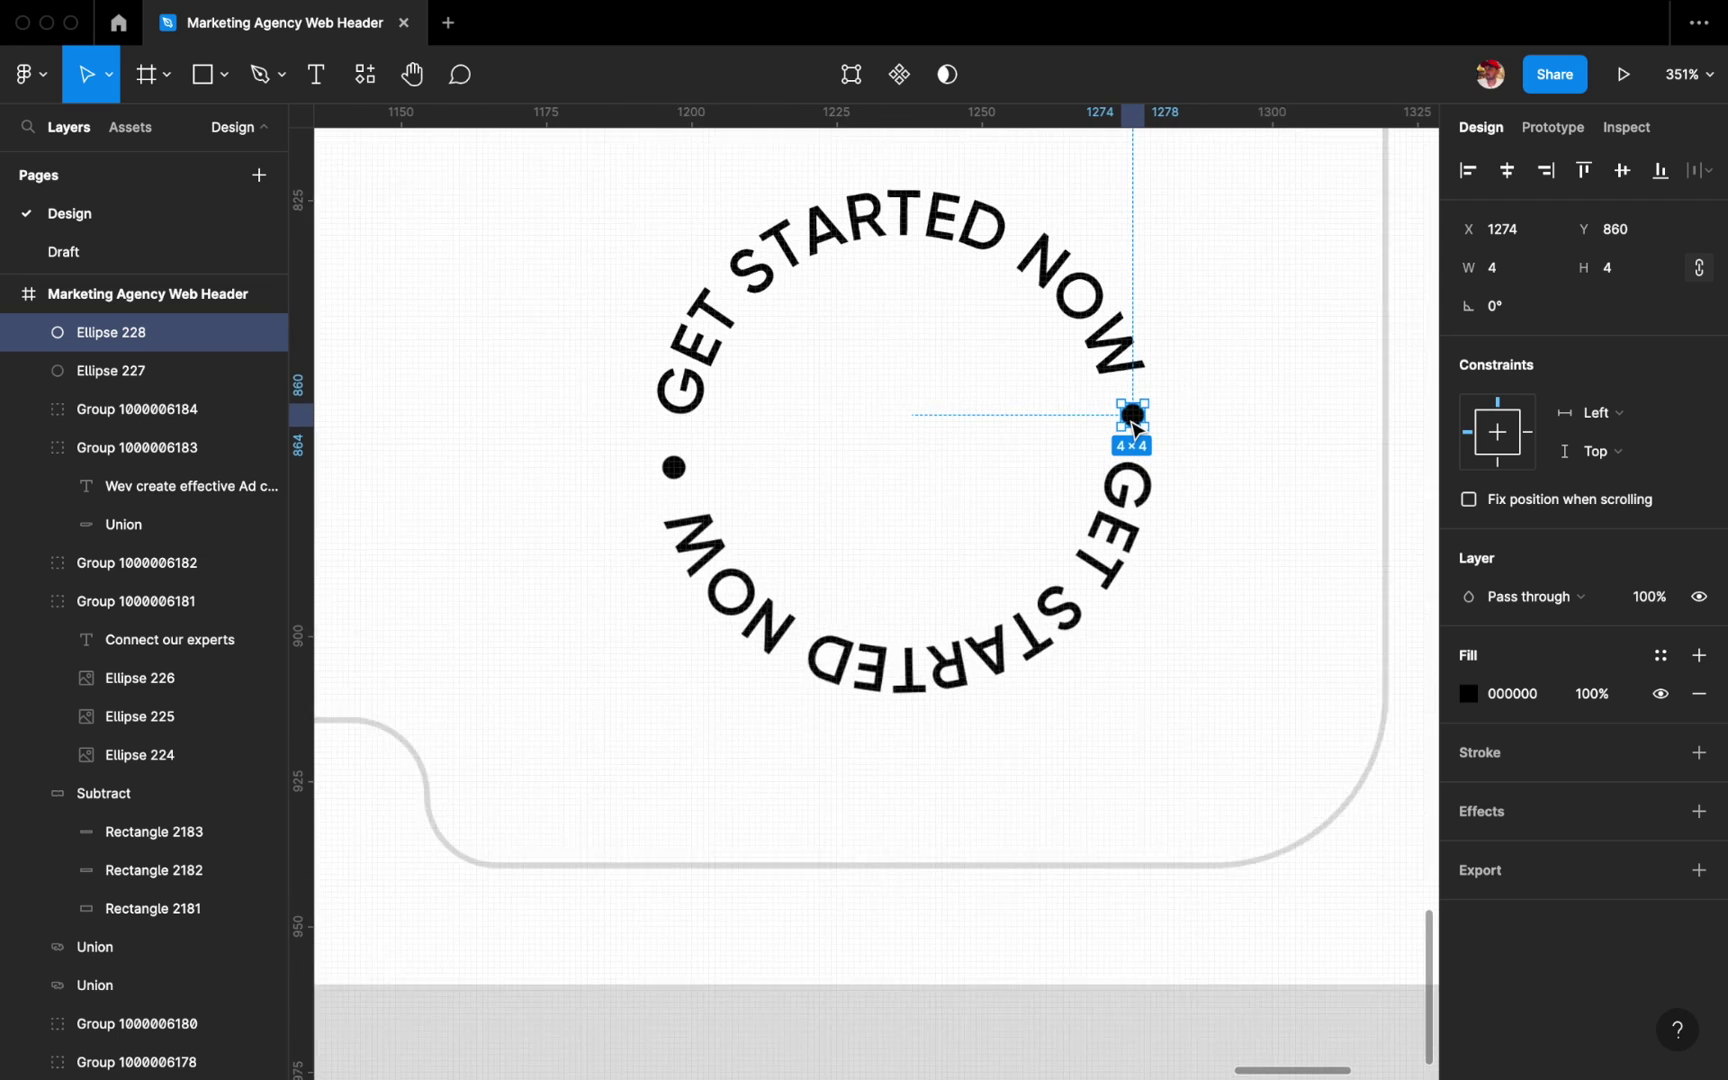
# Select both dots with the circular text group's layers expanded.
pyautogui.keyDown('shift'); pyautogui.click(633, 471); pyautogui.keyUp('shift')
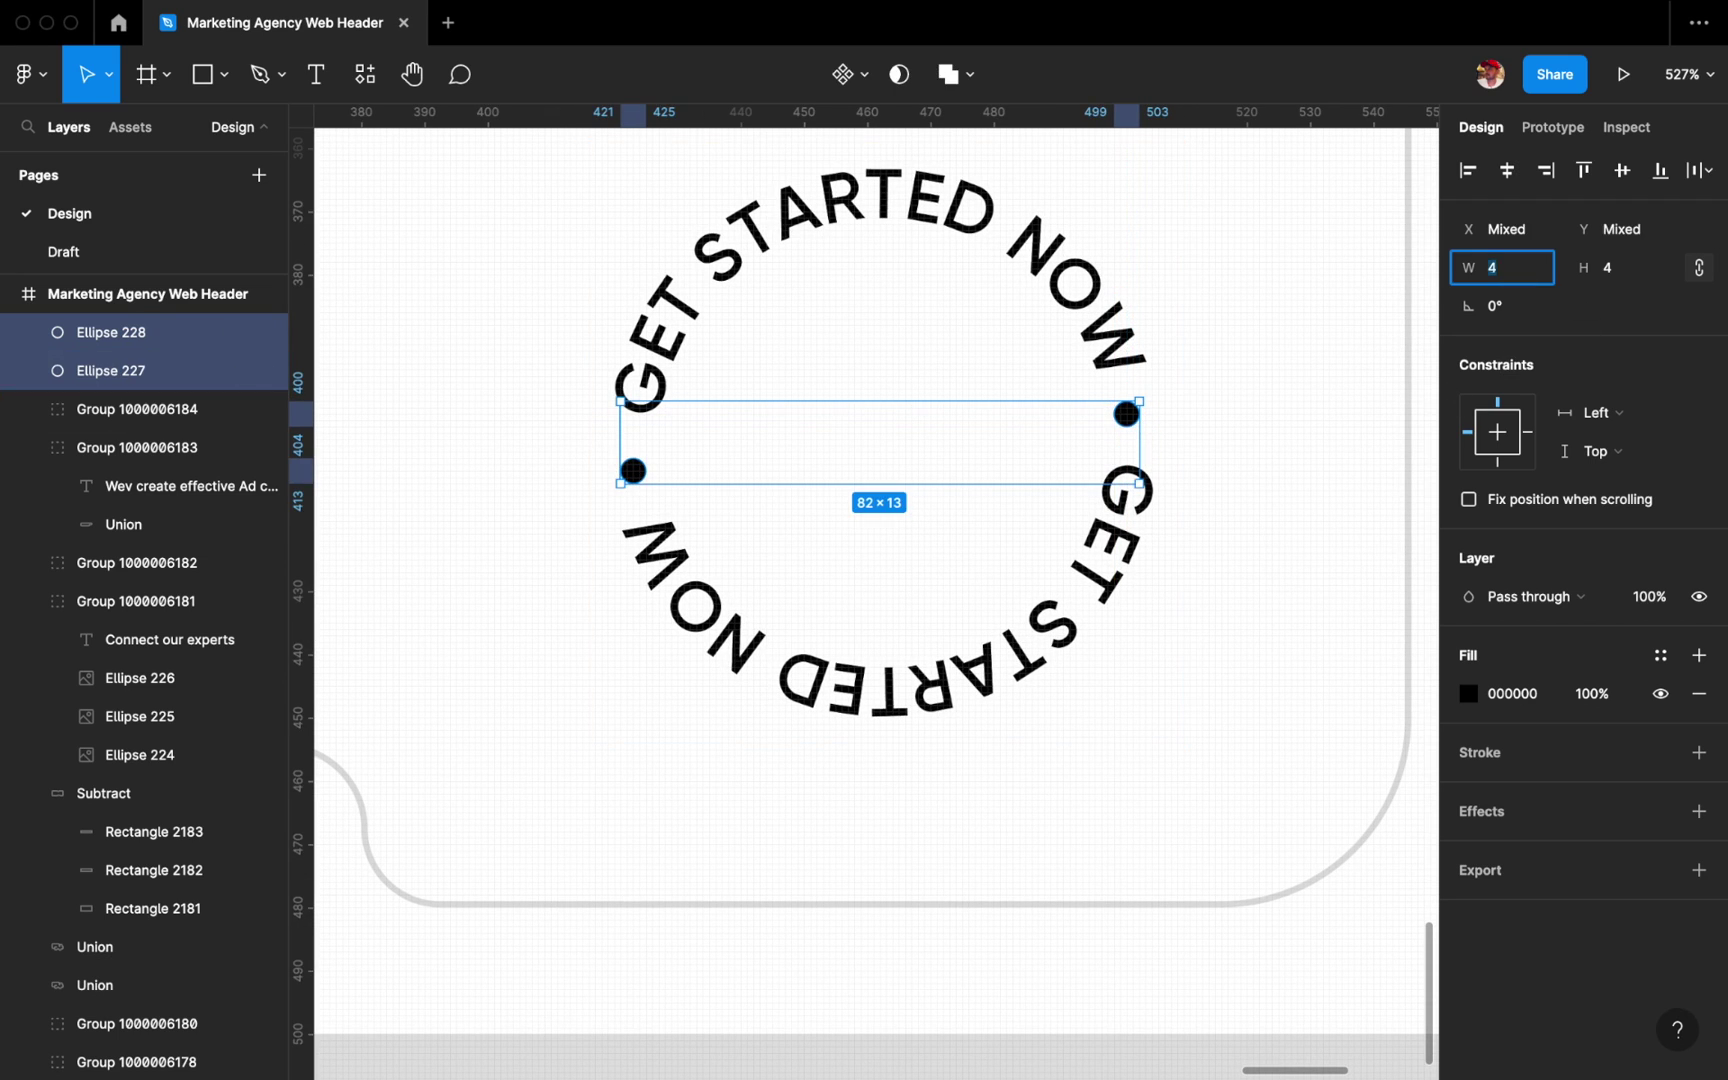
pyautogui.scroll(-5, 984, 432)
pyautogui.press('Escape')
pyautogui.scroll(2, 1010, 400)
pyautogui.click(1010, 400)
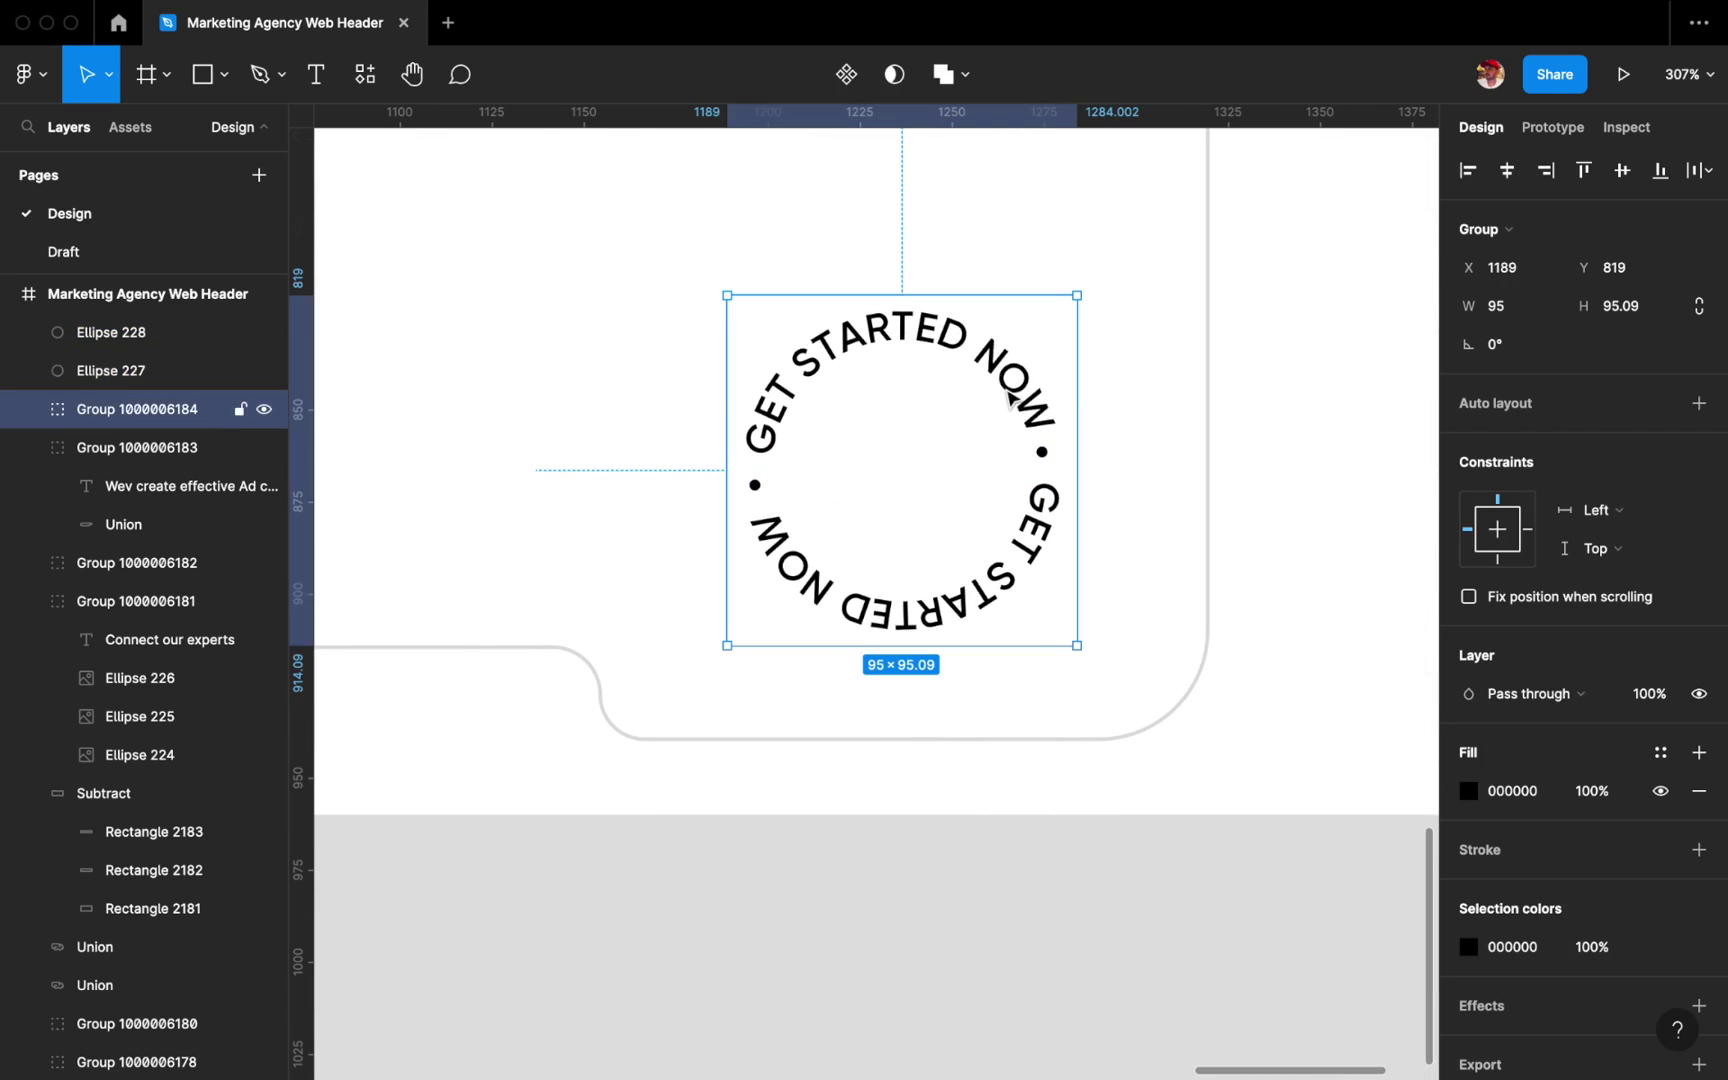
pyautogui.click(33, 412)
pyautogui.keyDown('shift'); pyautogui.click(110, 367); pyautogui.keyUp('shift')
# Group the two dots inside the circular text group and tilt the badge slightly clockwise.
pyautogui.hotkey('ctrl', 'g')
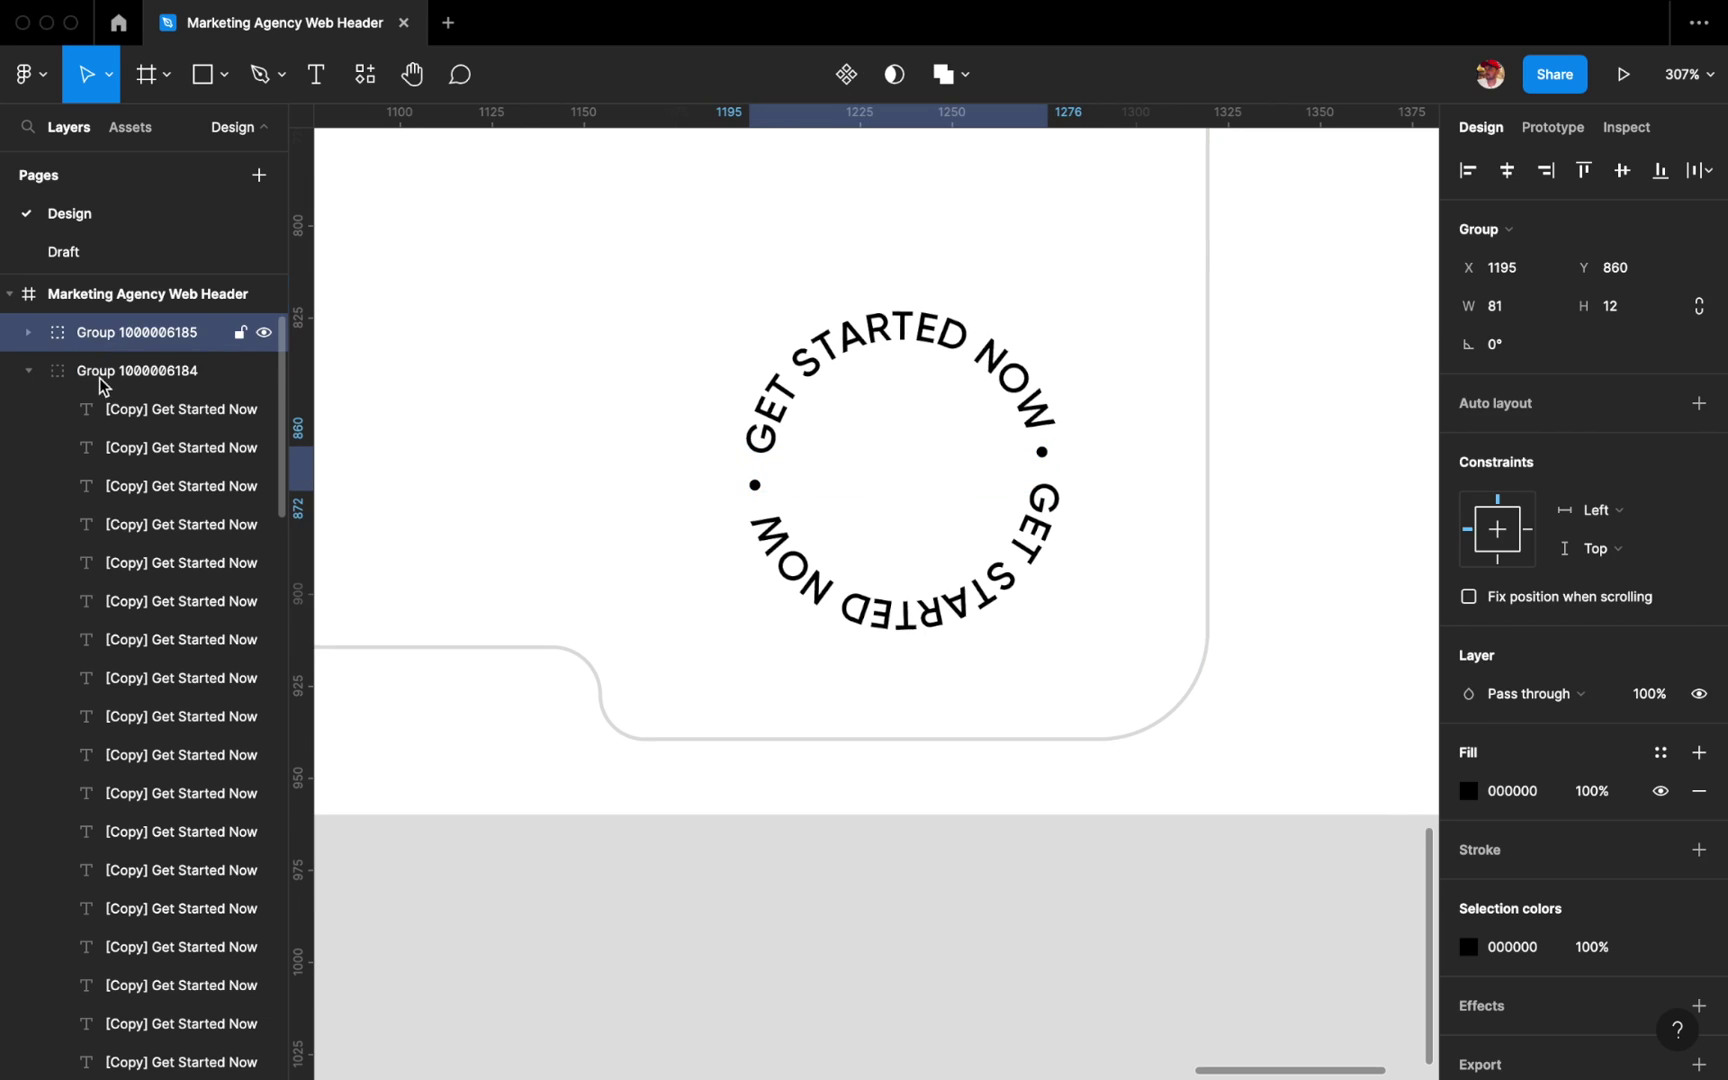
pyautogui.moveTo(130, 344); pyautogui.dragTo(130, 385)
pyautogui.click(28, 332)
pyautogui.click(120, 332)
pyautogui.moveTo(1092, 292); pyautogui.dragTo(1100, 332)
# Draw a horizontal line across the badge centre with a triangle arrowhead end.
pyautogui.scroll(-3, 897, 508)
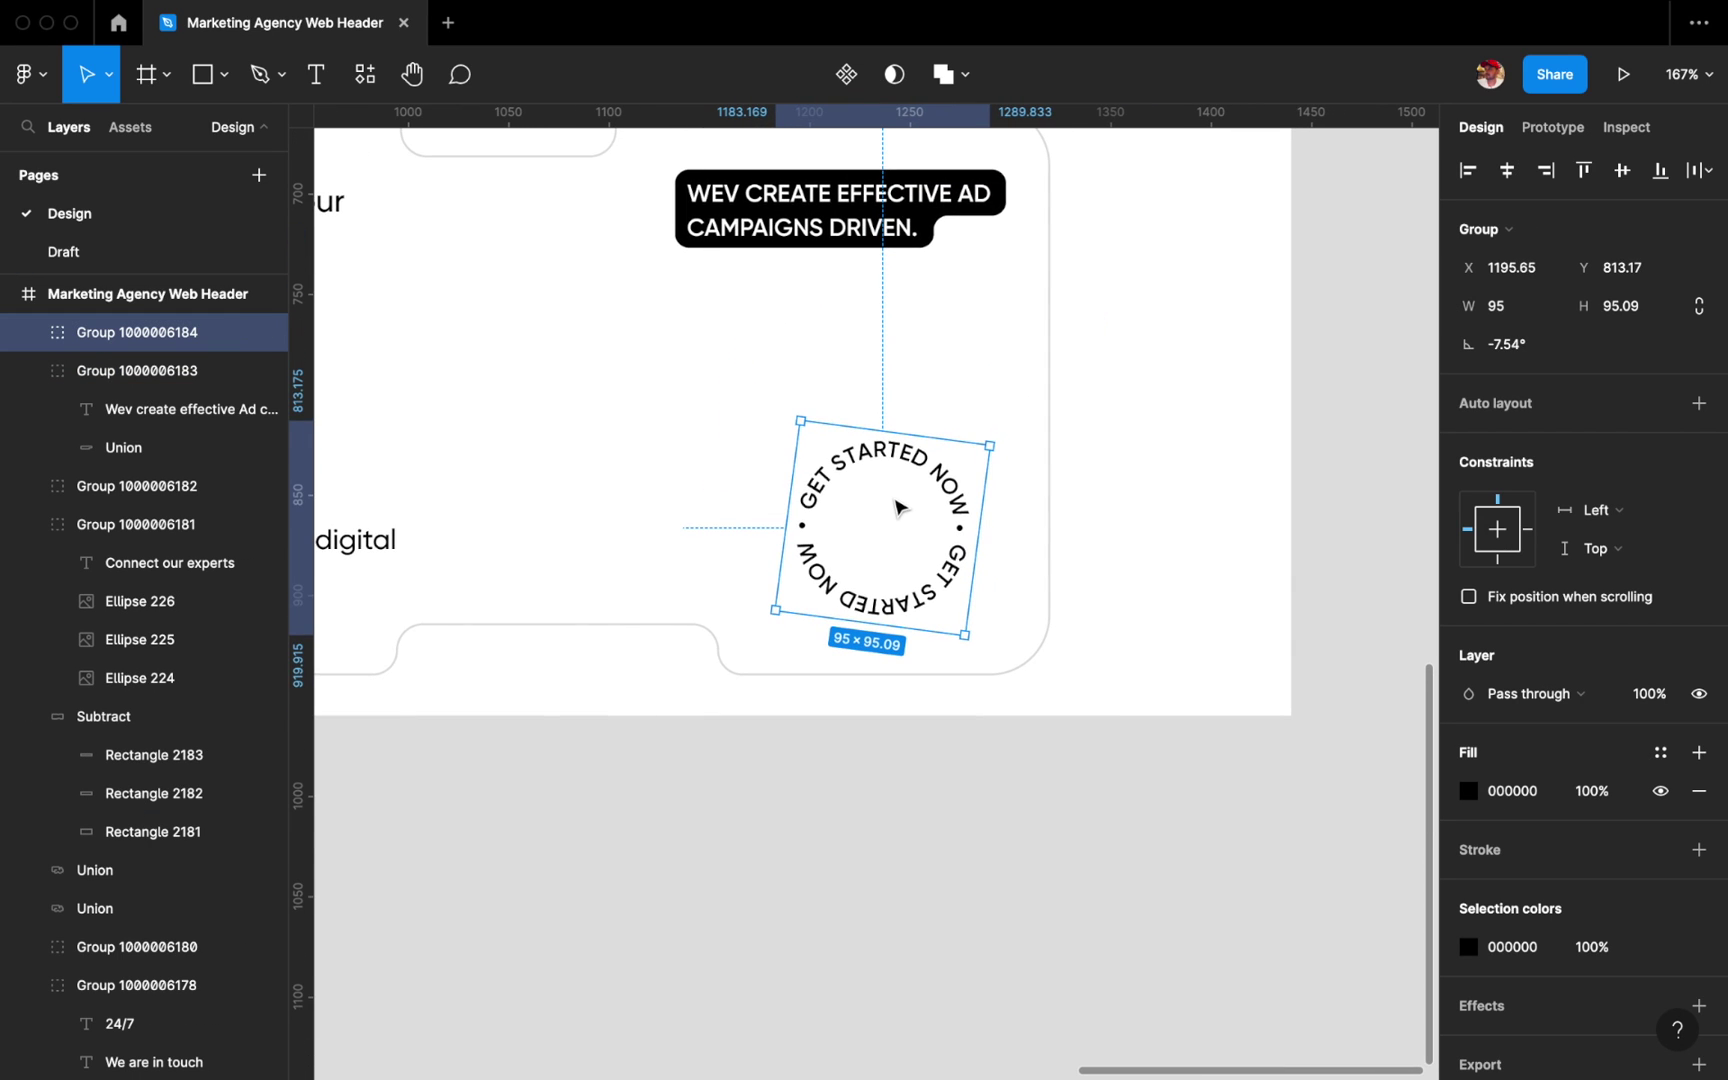
pyautogui.moveTo(853, 523); pyautogui.dragTo(910, 538)
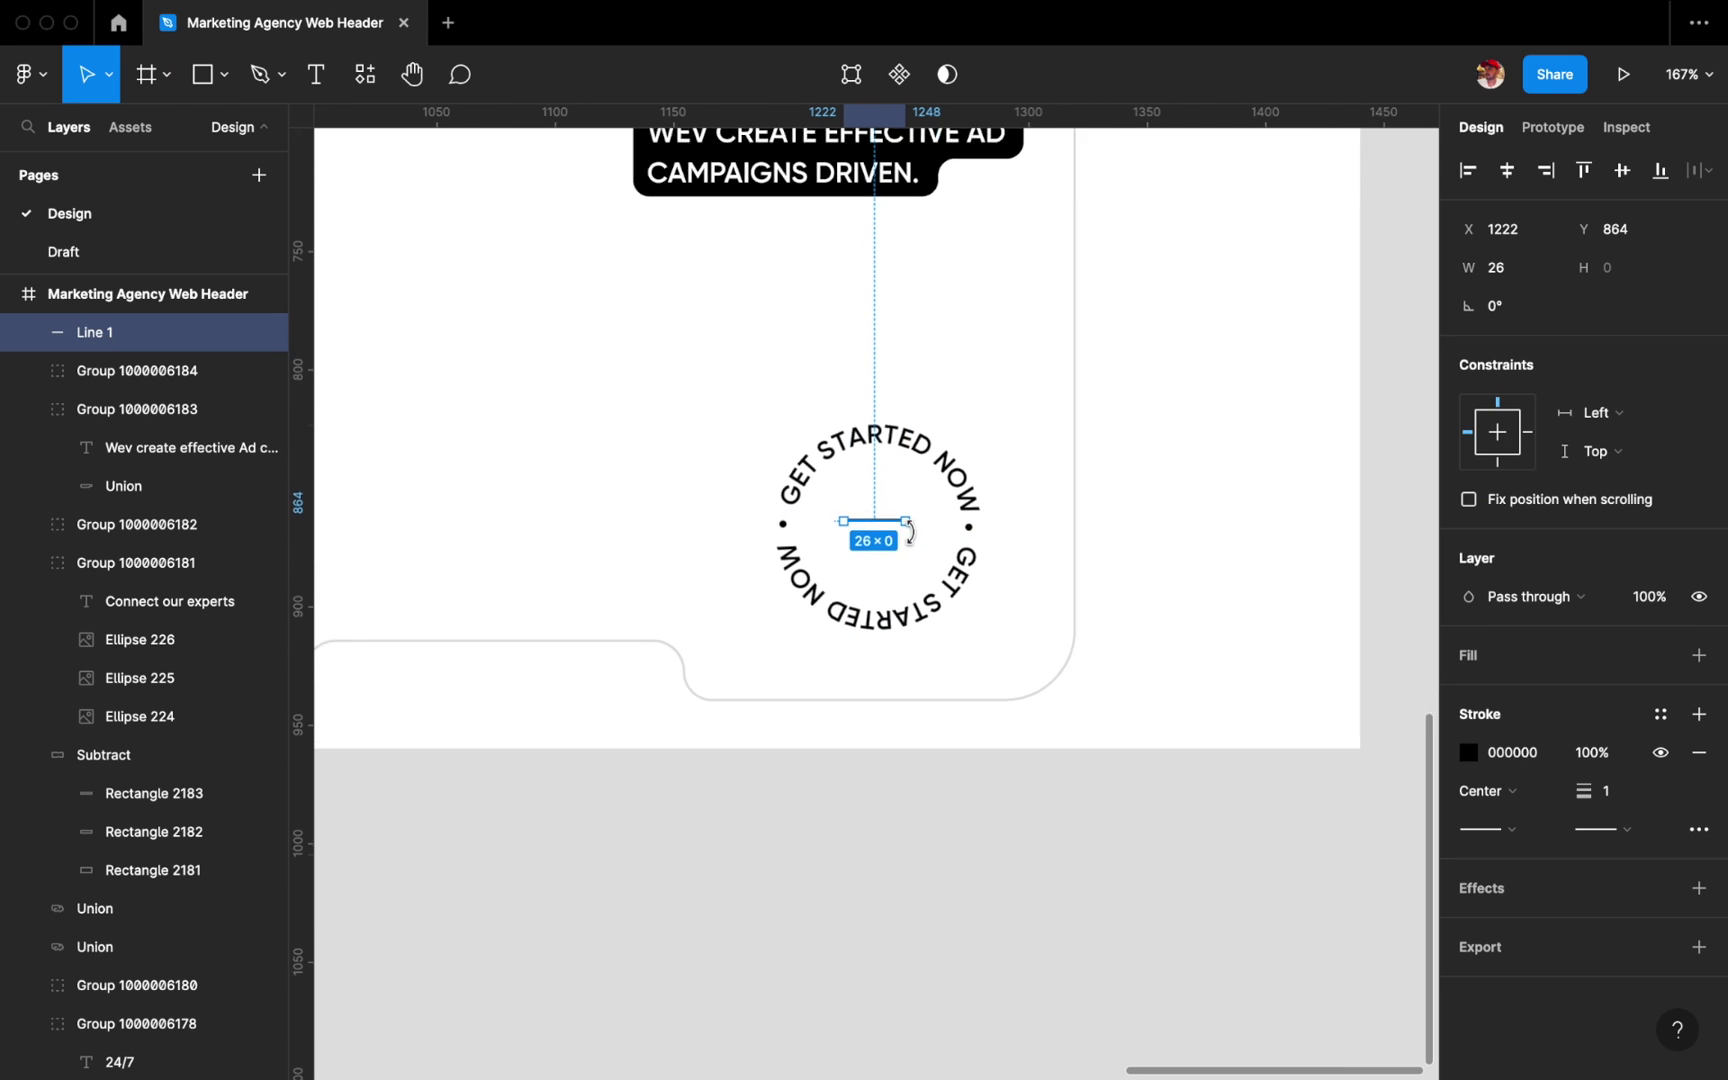
pyautogui.scroll(3, 880, 525)
pyautogui.click(1600, 829)
pyautogui.click(1566, 884)
pyautogui.click(1163, 848)
# Select the arrow together with the badge, then clear the selection.
pyautogui.scroll(2, 1163, 848)
pyautogui.click(903, 596)
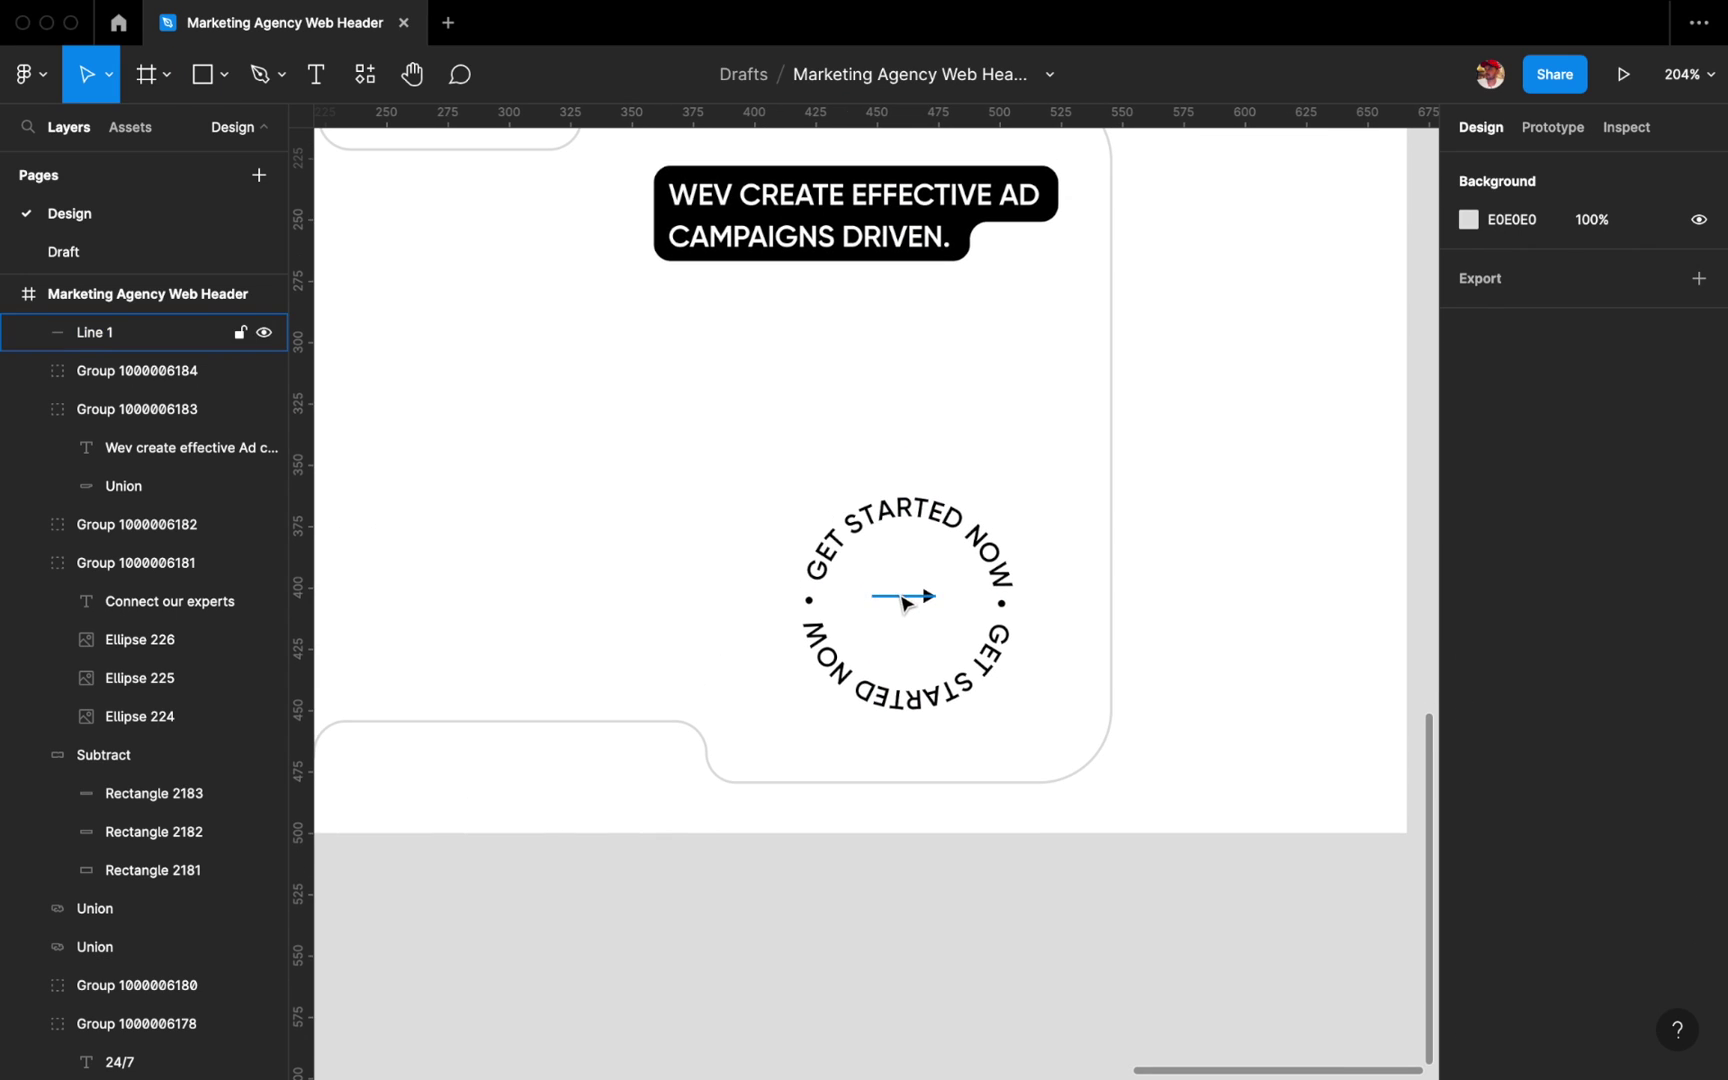
pyautogui.keyDown('shift'); pyautogui.click(1000, 575); pyautogui.keyUp('shift')
pyautogui.scroll(-3, 1040, 650)
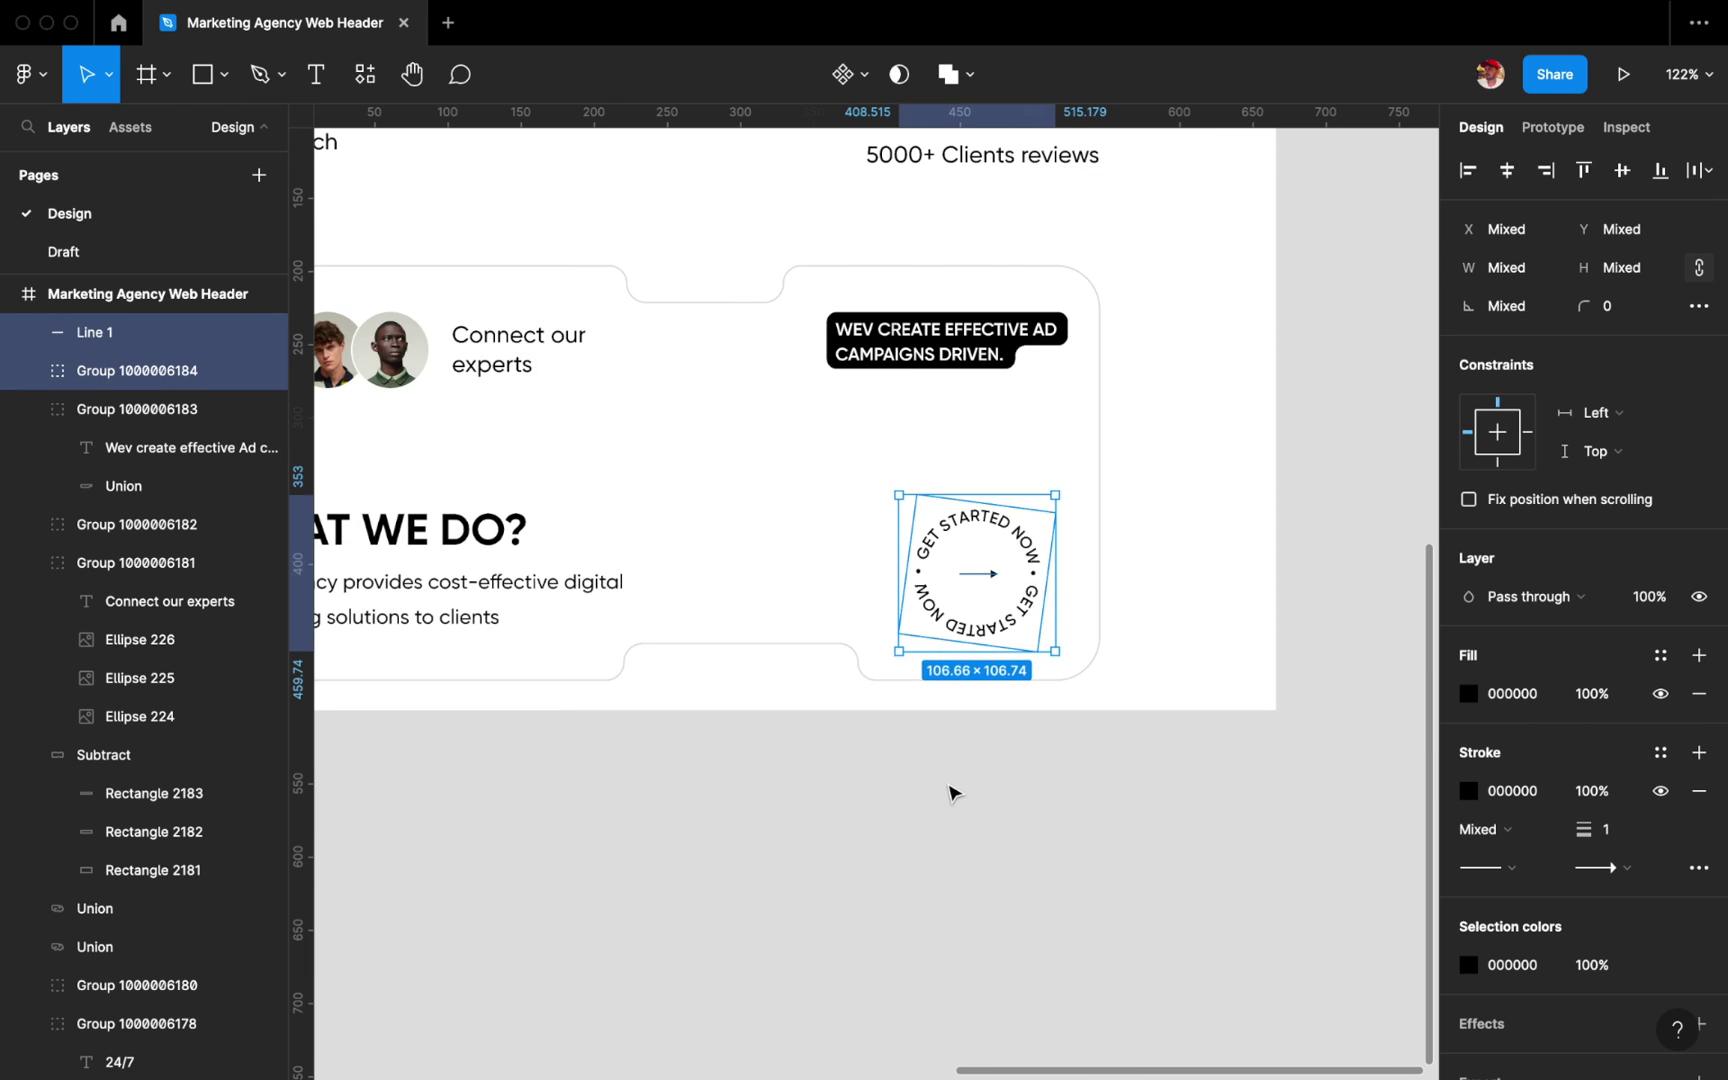
pyautogui.click(949, 791)
pyautogui.scroll(-5, 1000, 780)
pyautogui.scroll(3, 1085, 757)
# Draw a vertical line in the card's middle using the outline's light grey.
pyautogui.press('l')
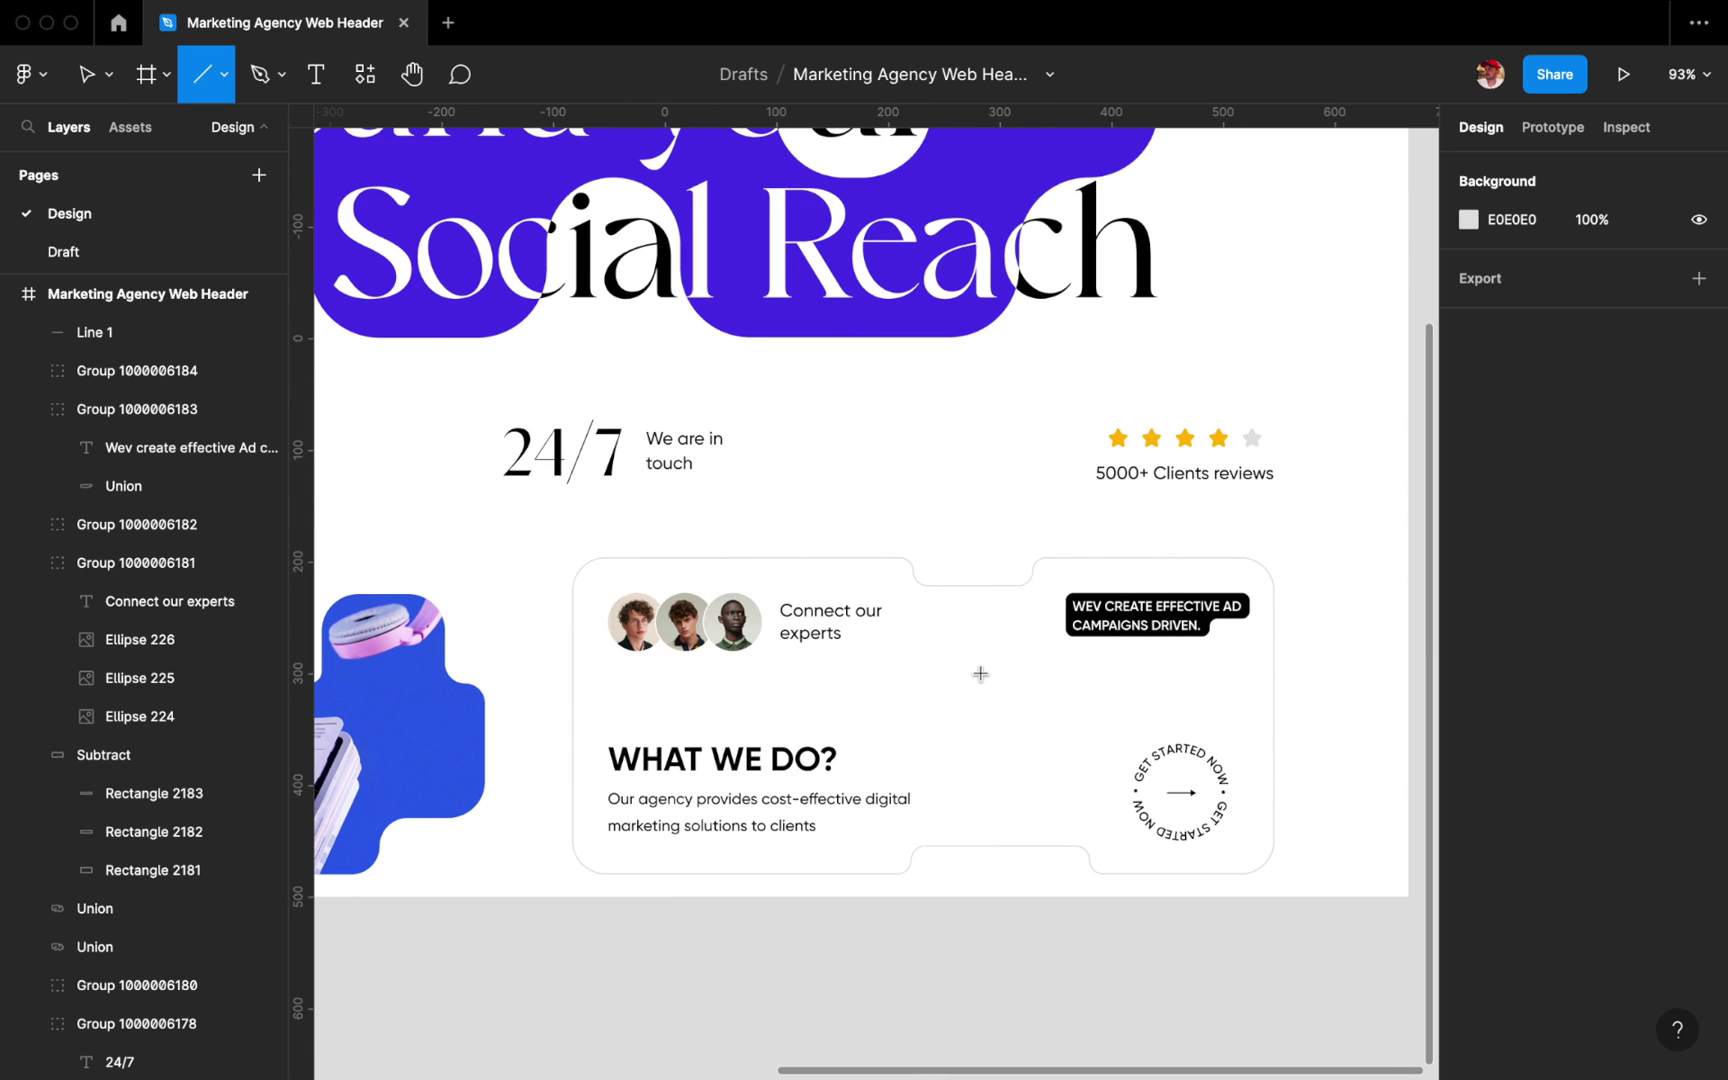
pyautogui.moveTo(980, 672); pyautogui.dragTo(980, 784)
pyautogui.scroll(3, 1038, 560)
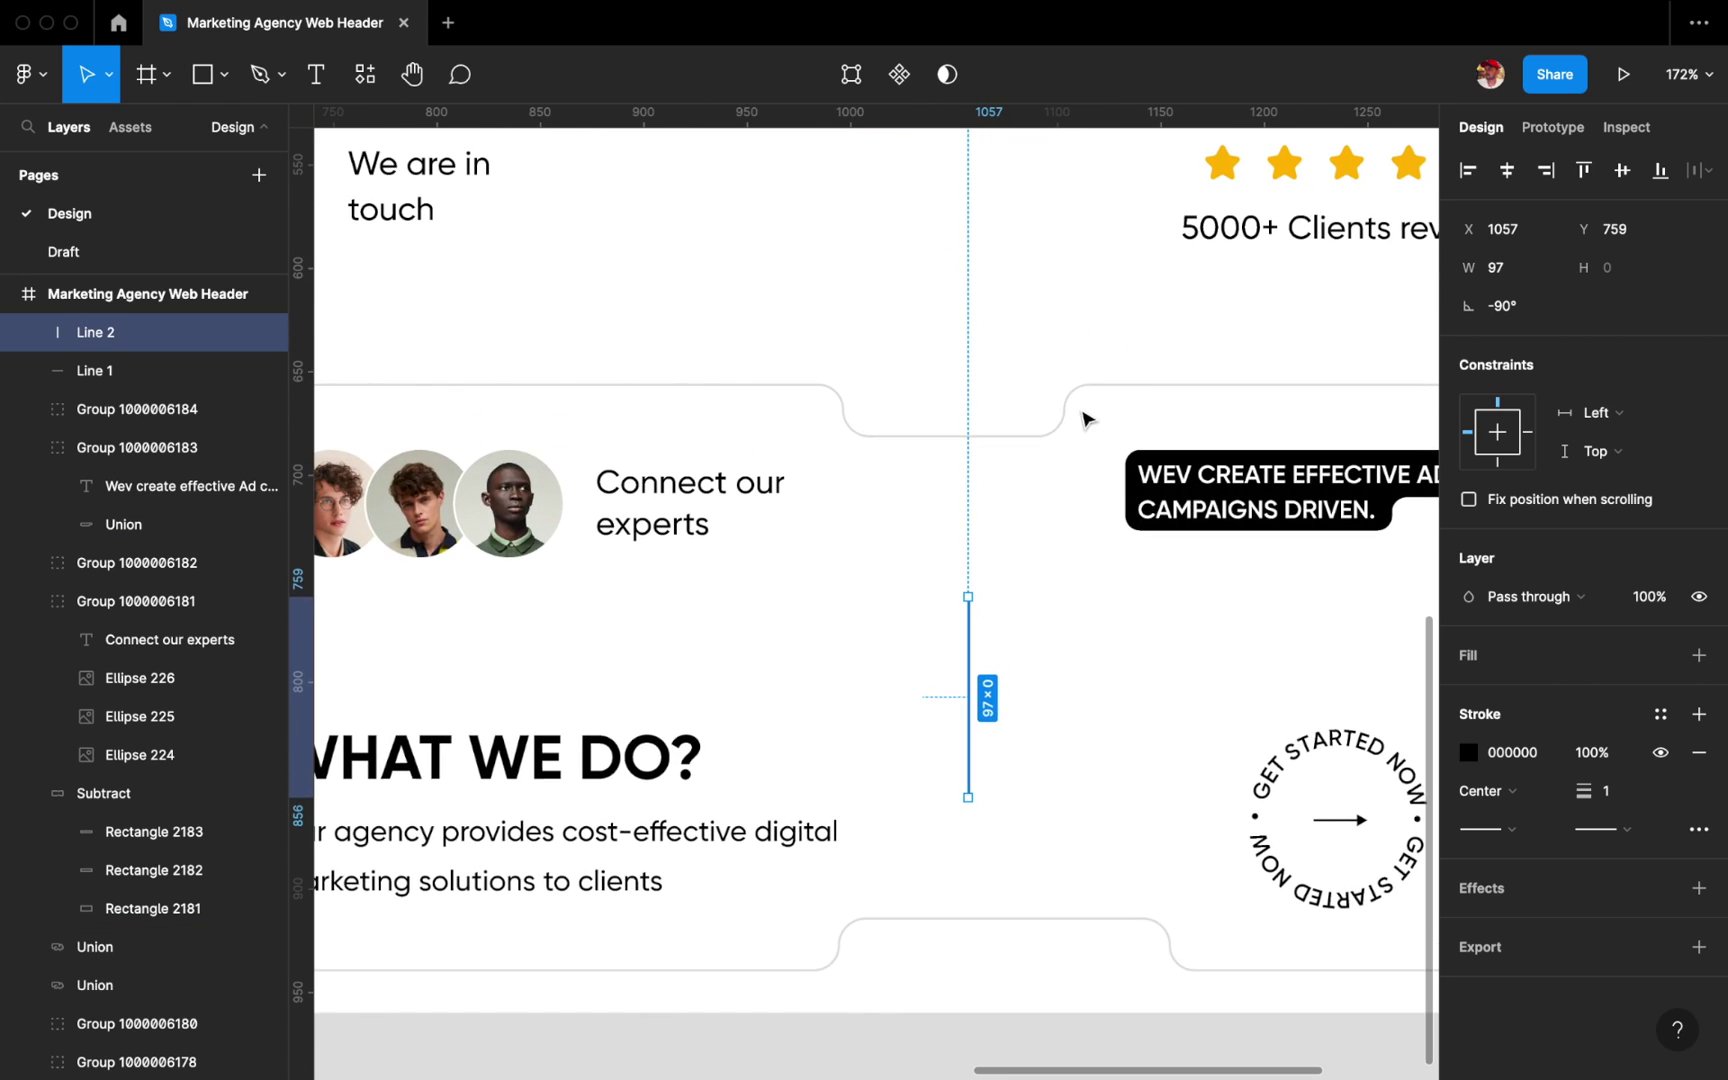
pyautogui.scroll(5, 1085, 410)
pyautogui.press('i')
pyautogui.click(1048, 360)
pyautogui.scroll(-5, 928, 532)
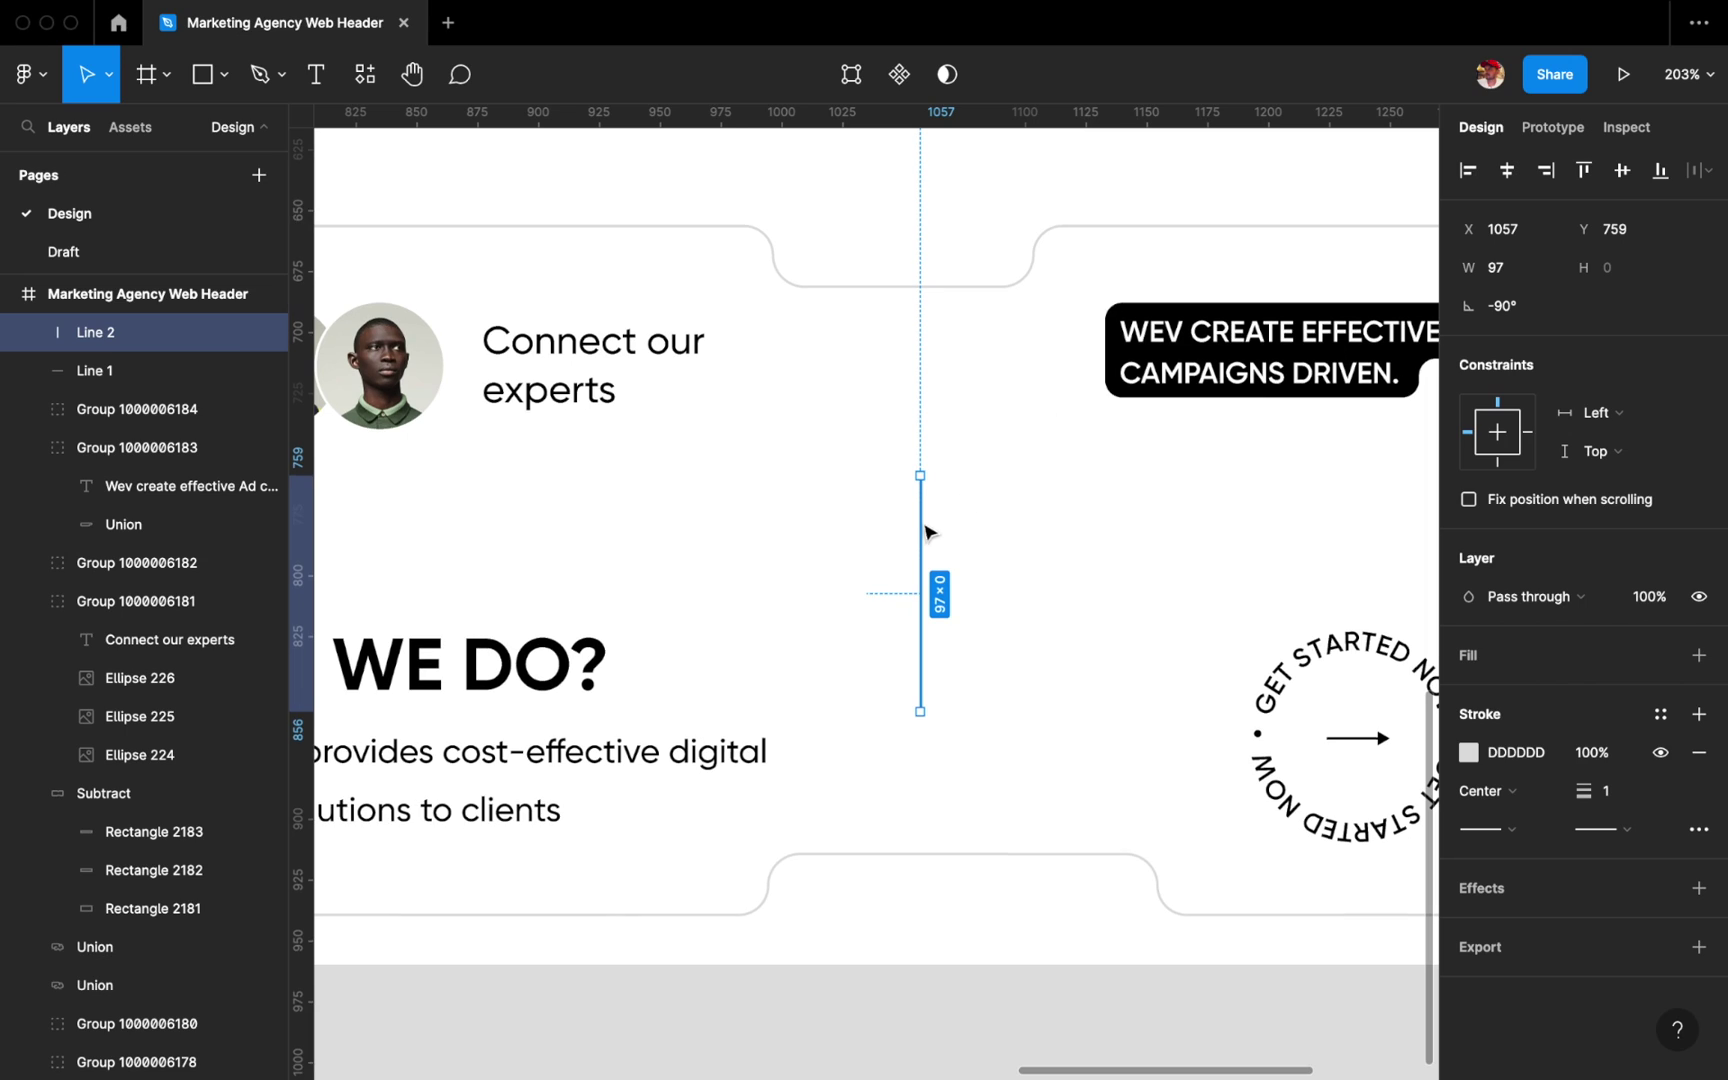
# Make two shortened copies of the line, space all three evenly and group them.
pyautogui.hotkey('ctrl', 'd')
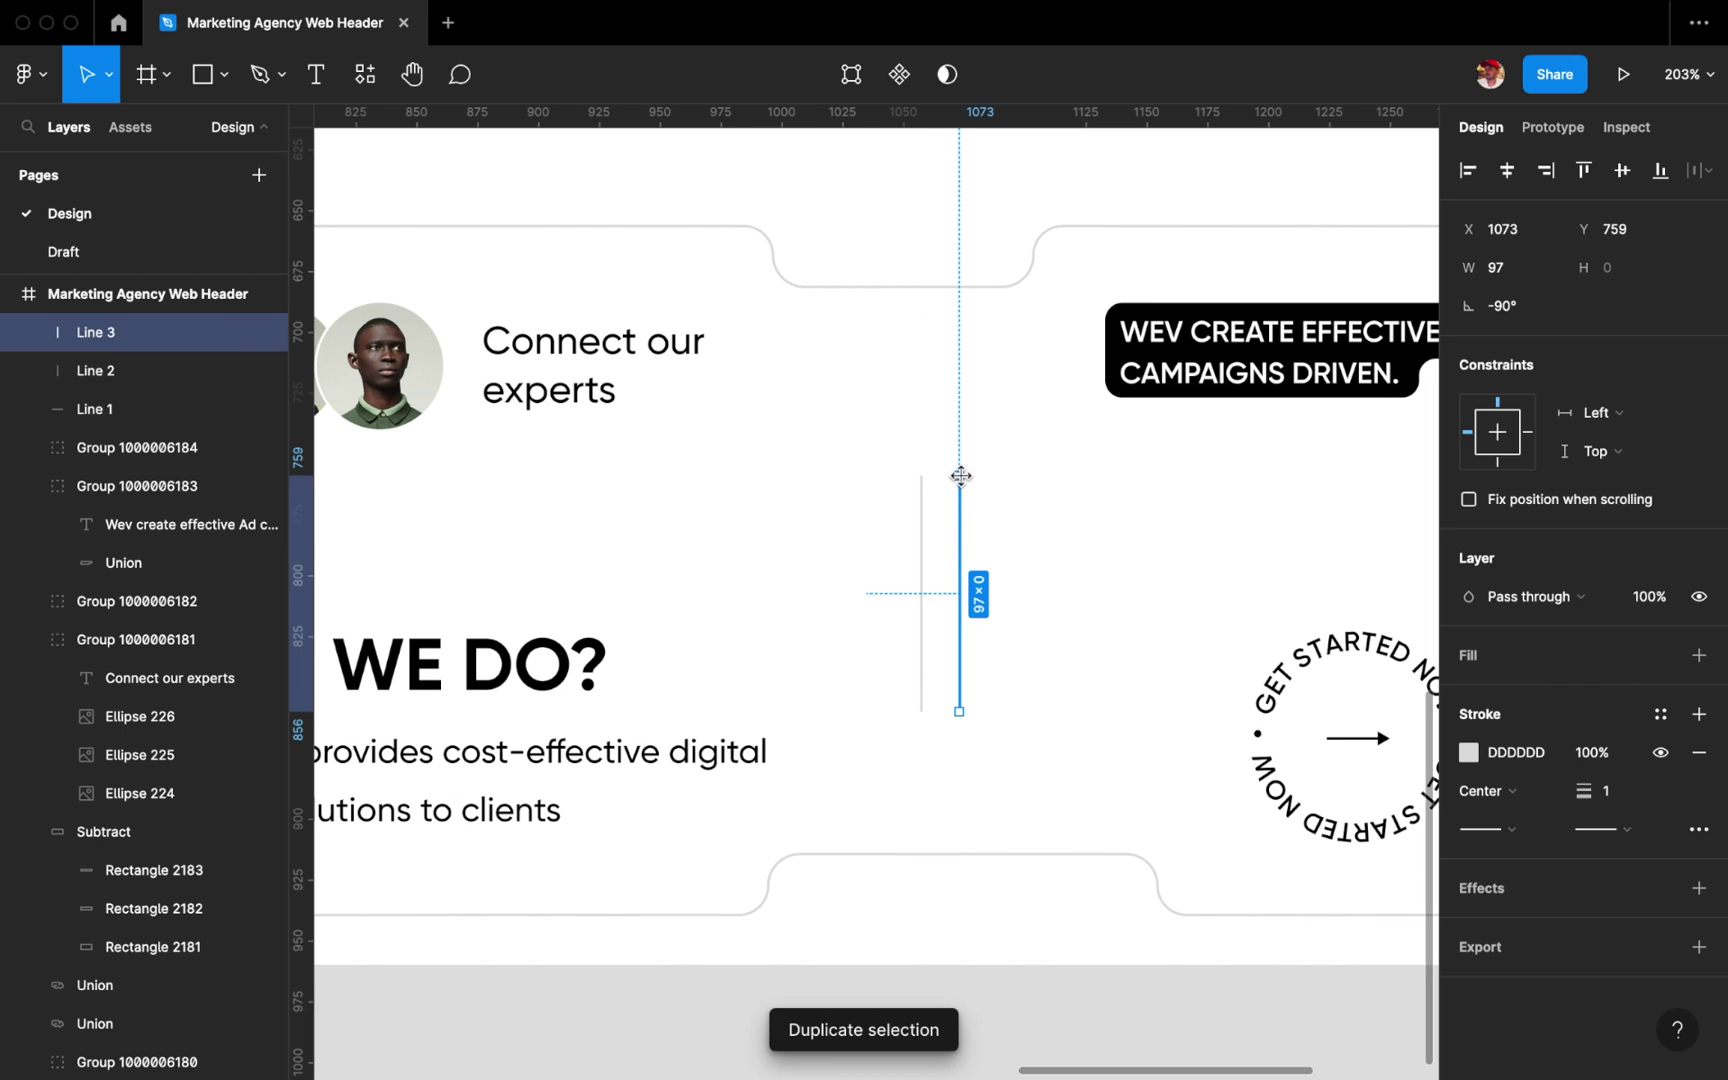
pyautogui.moveTo(960, 476); pyautogui.dragTo(961, 522)
pyautogui.hotkey('ctrl', 'd')
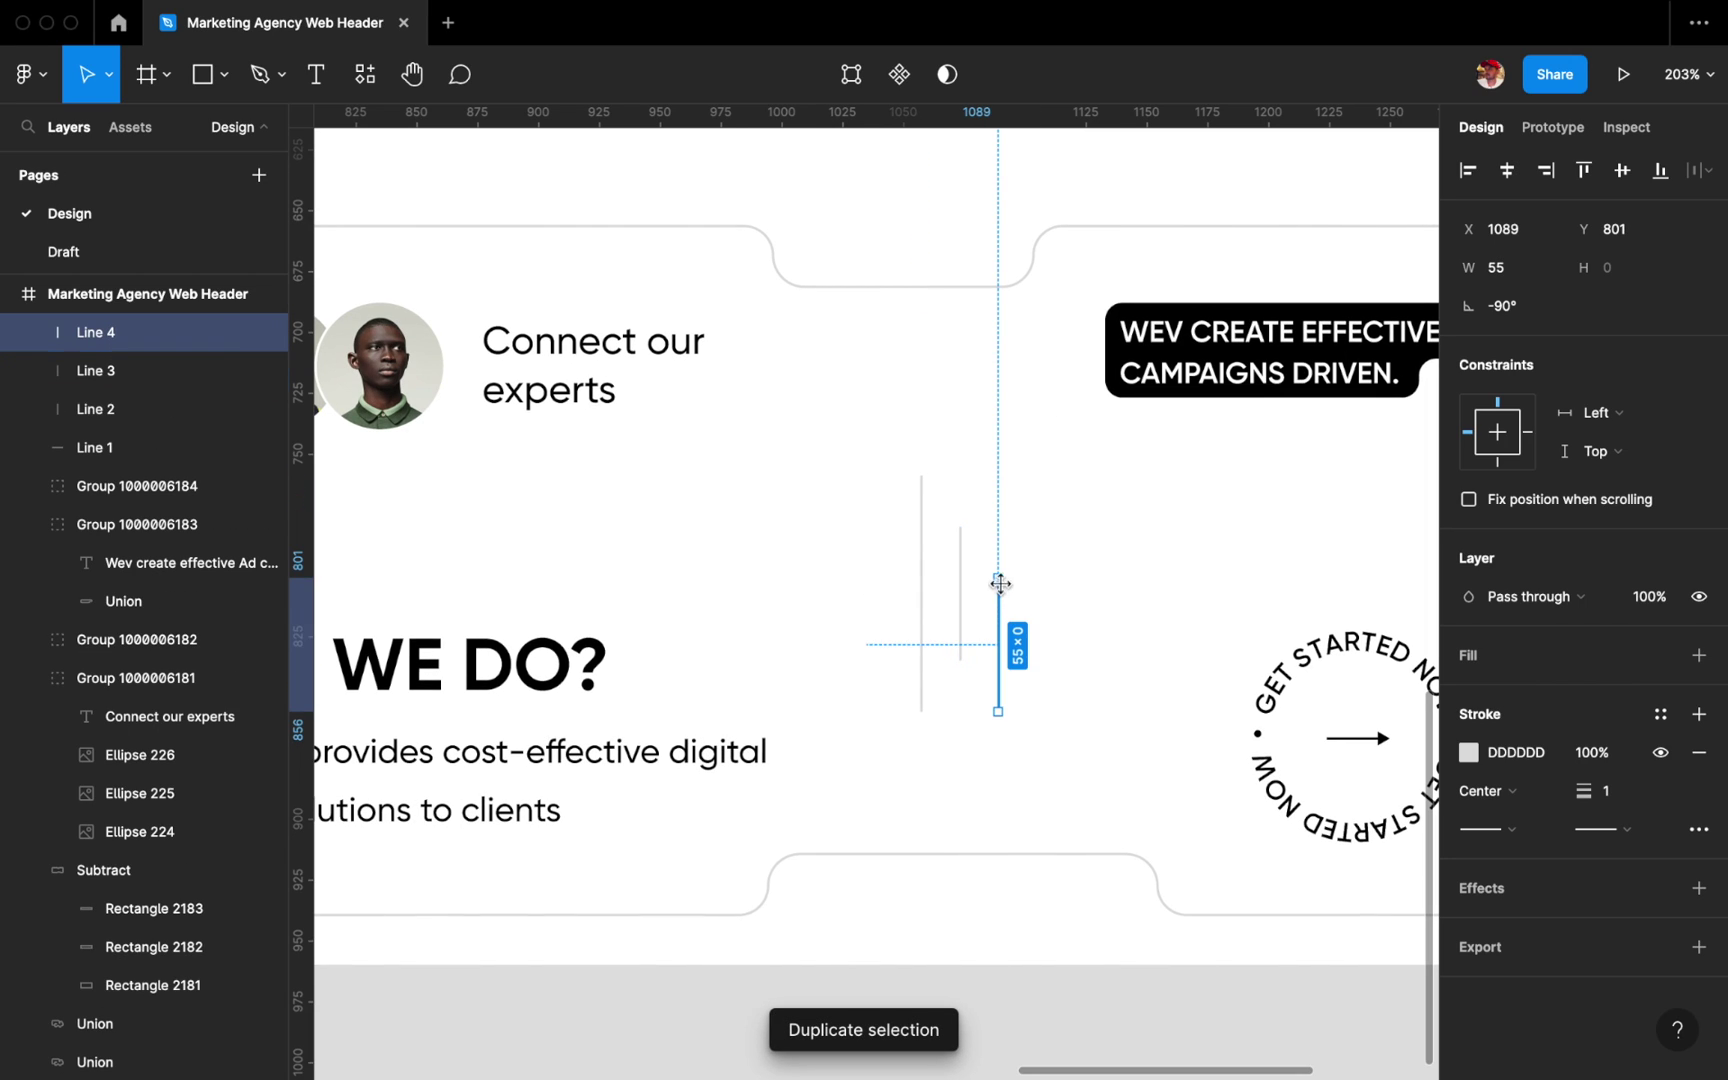
pyautogui.keyDown('shift'); pyautogui.click(922, 593); pyautogui.keyUp('shift')
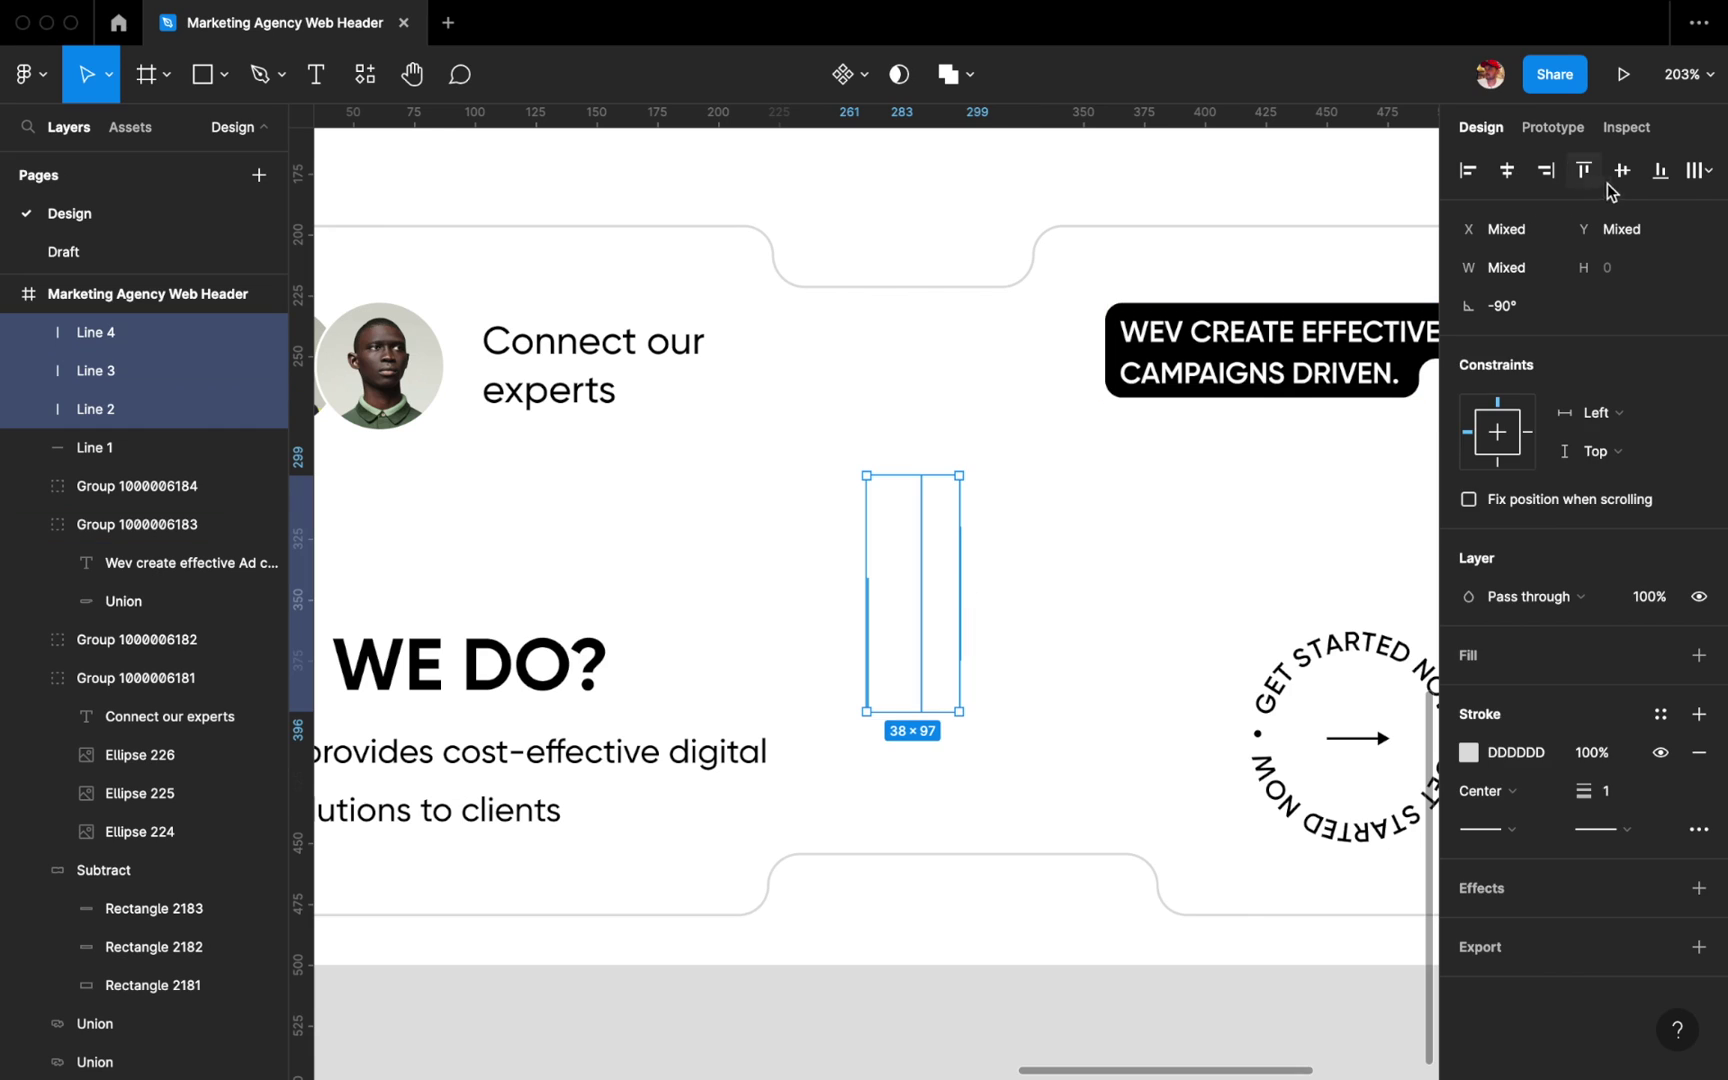
pyautogui.hotkey('ctrl', 'z')
pyautogui.click(1699, 170)
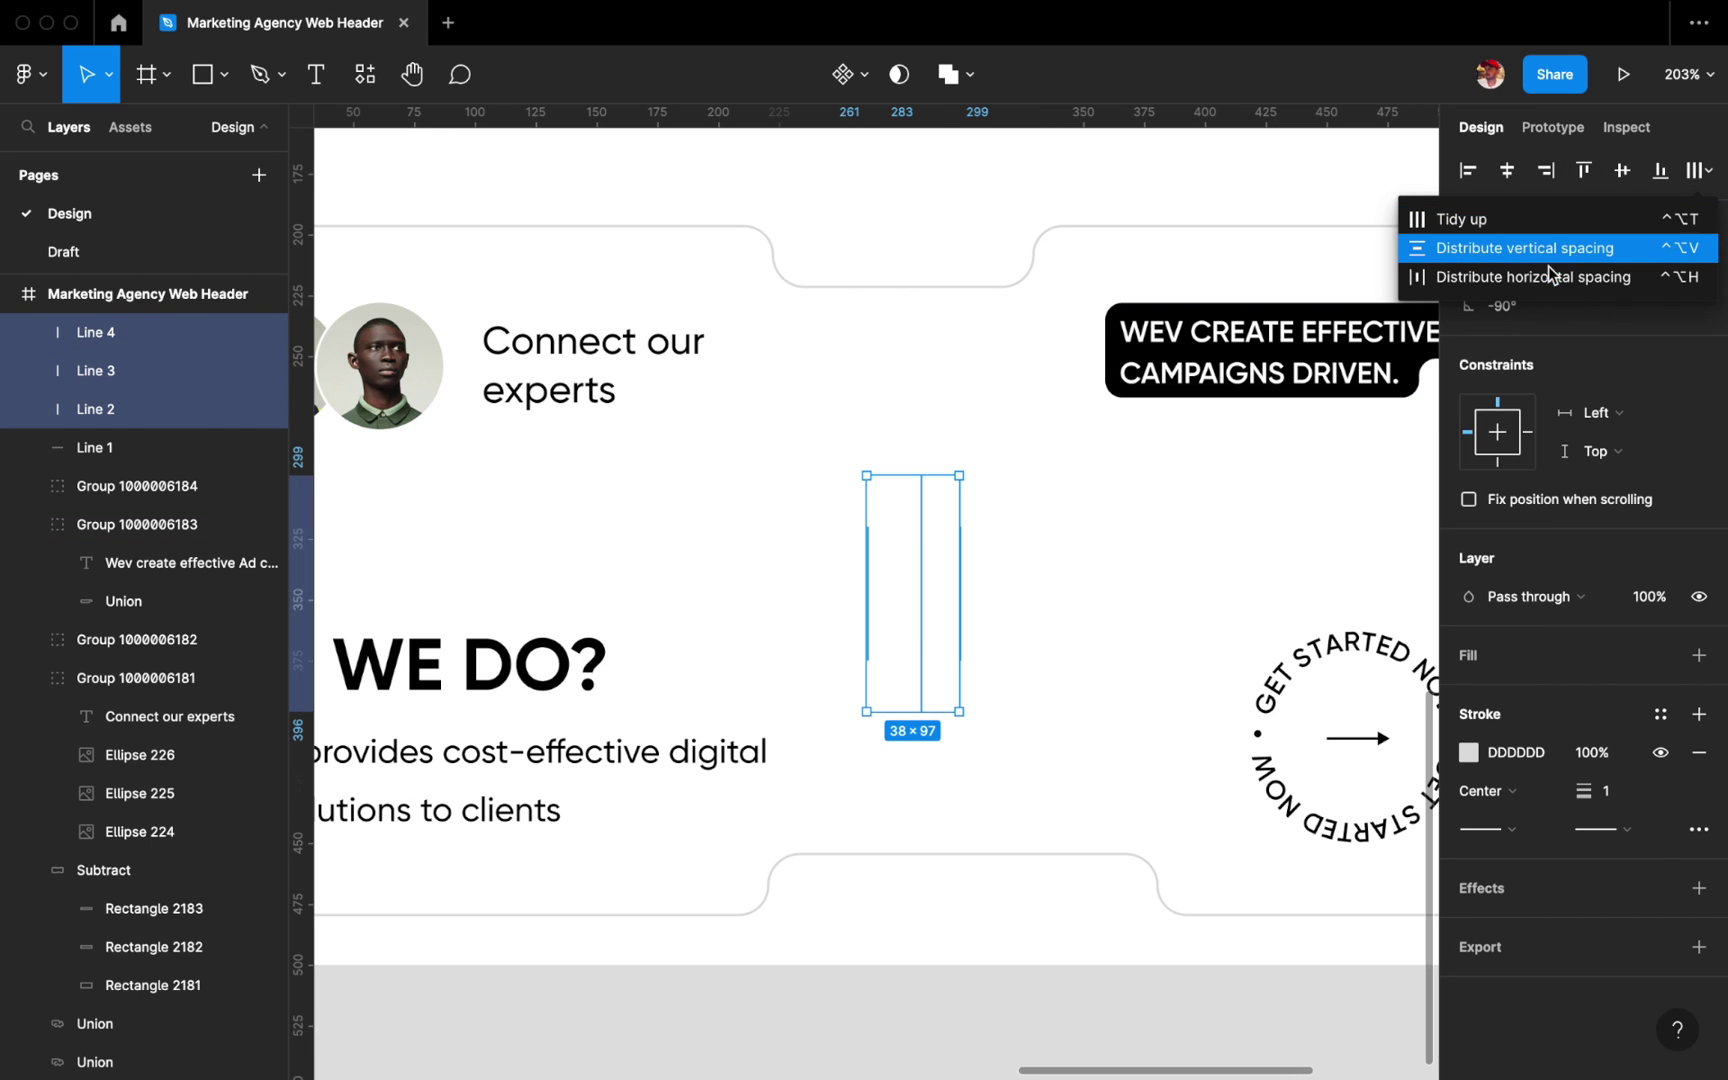
pyautogui.click(1450, 276)
pyautogui.hotkey('ctrl', 'g')
# Select and drag the shape forming the card's bottom notch.
pyautogui.scroll(-3, 957, 494)
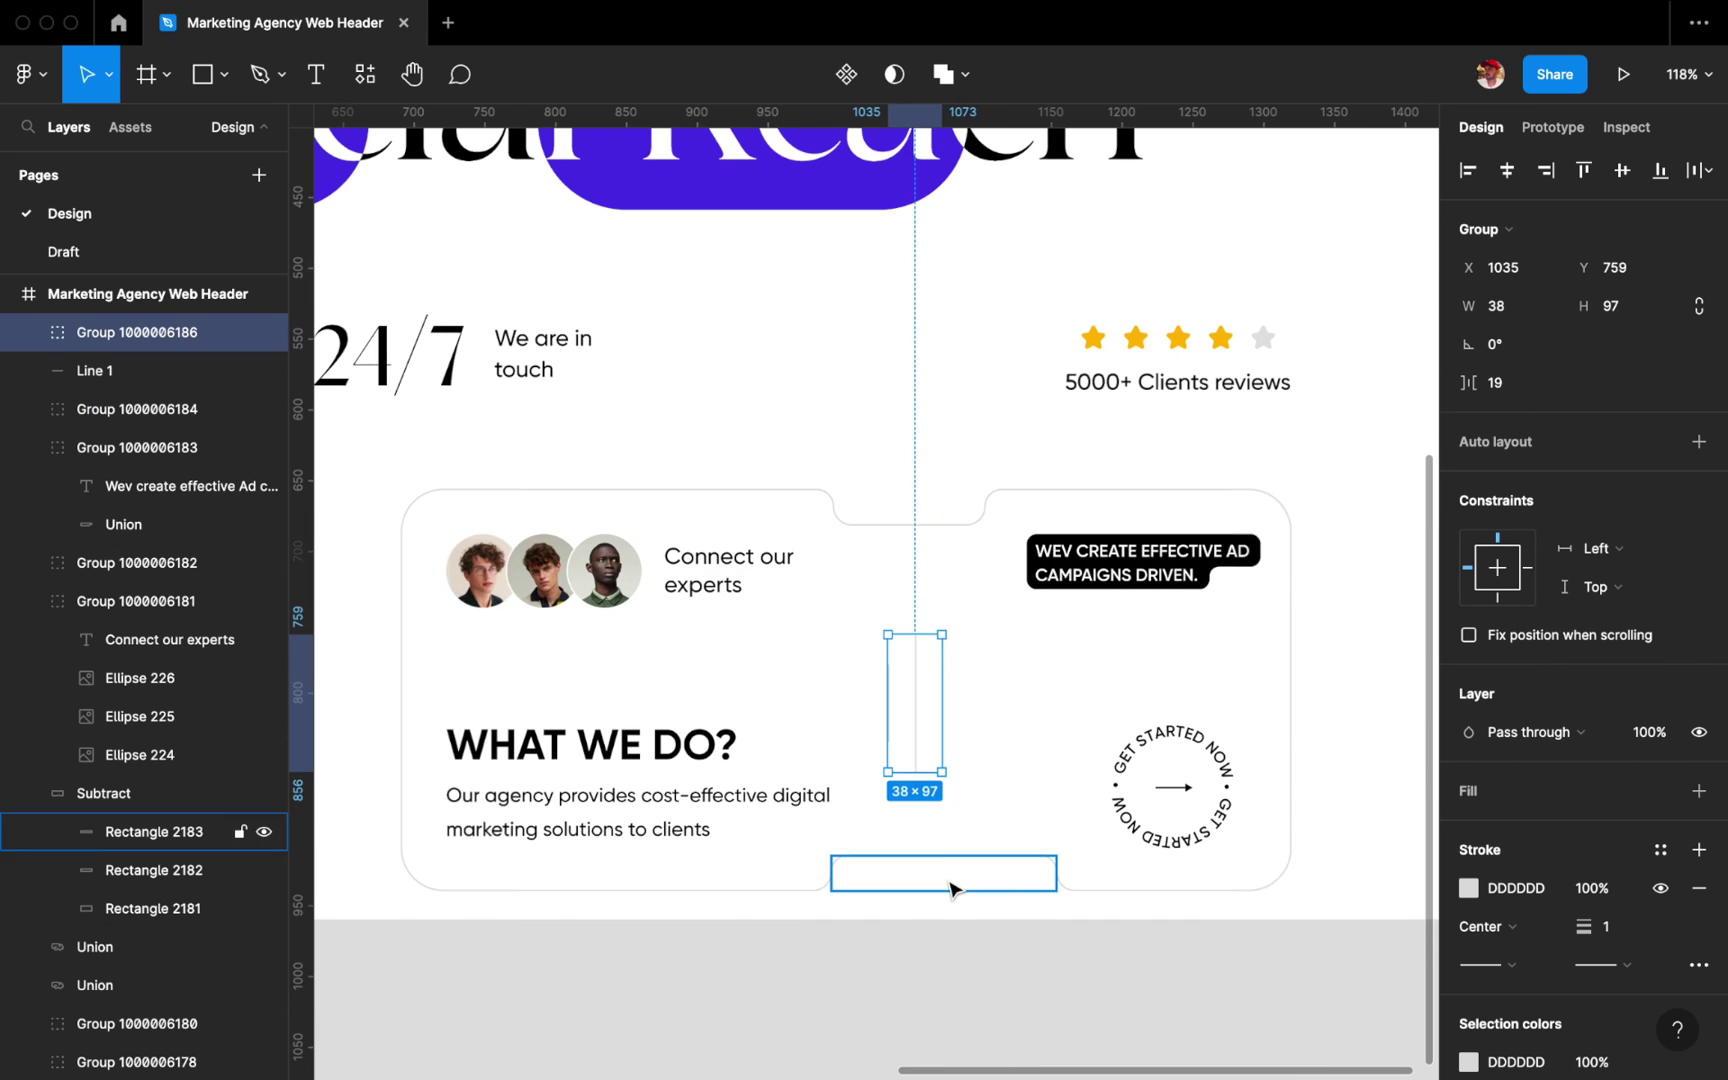
pyautogui.click(949, 878)
pyautogui.scroll(2, 930, 883)
pyautogui.moveTo(802, 870); pyautogui.dragTo(893, 869)
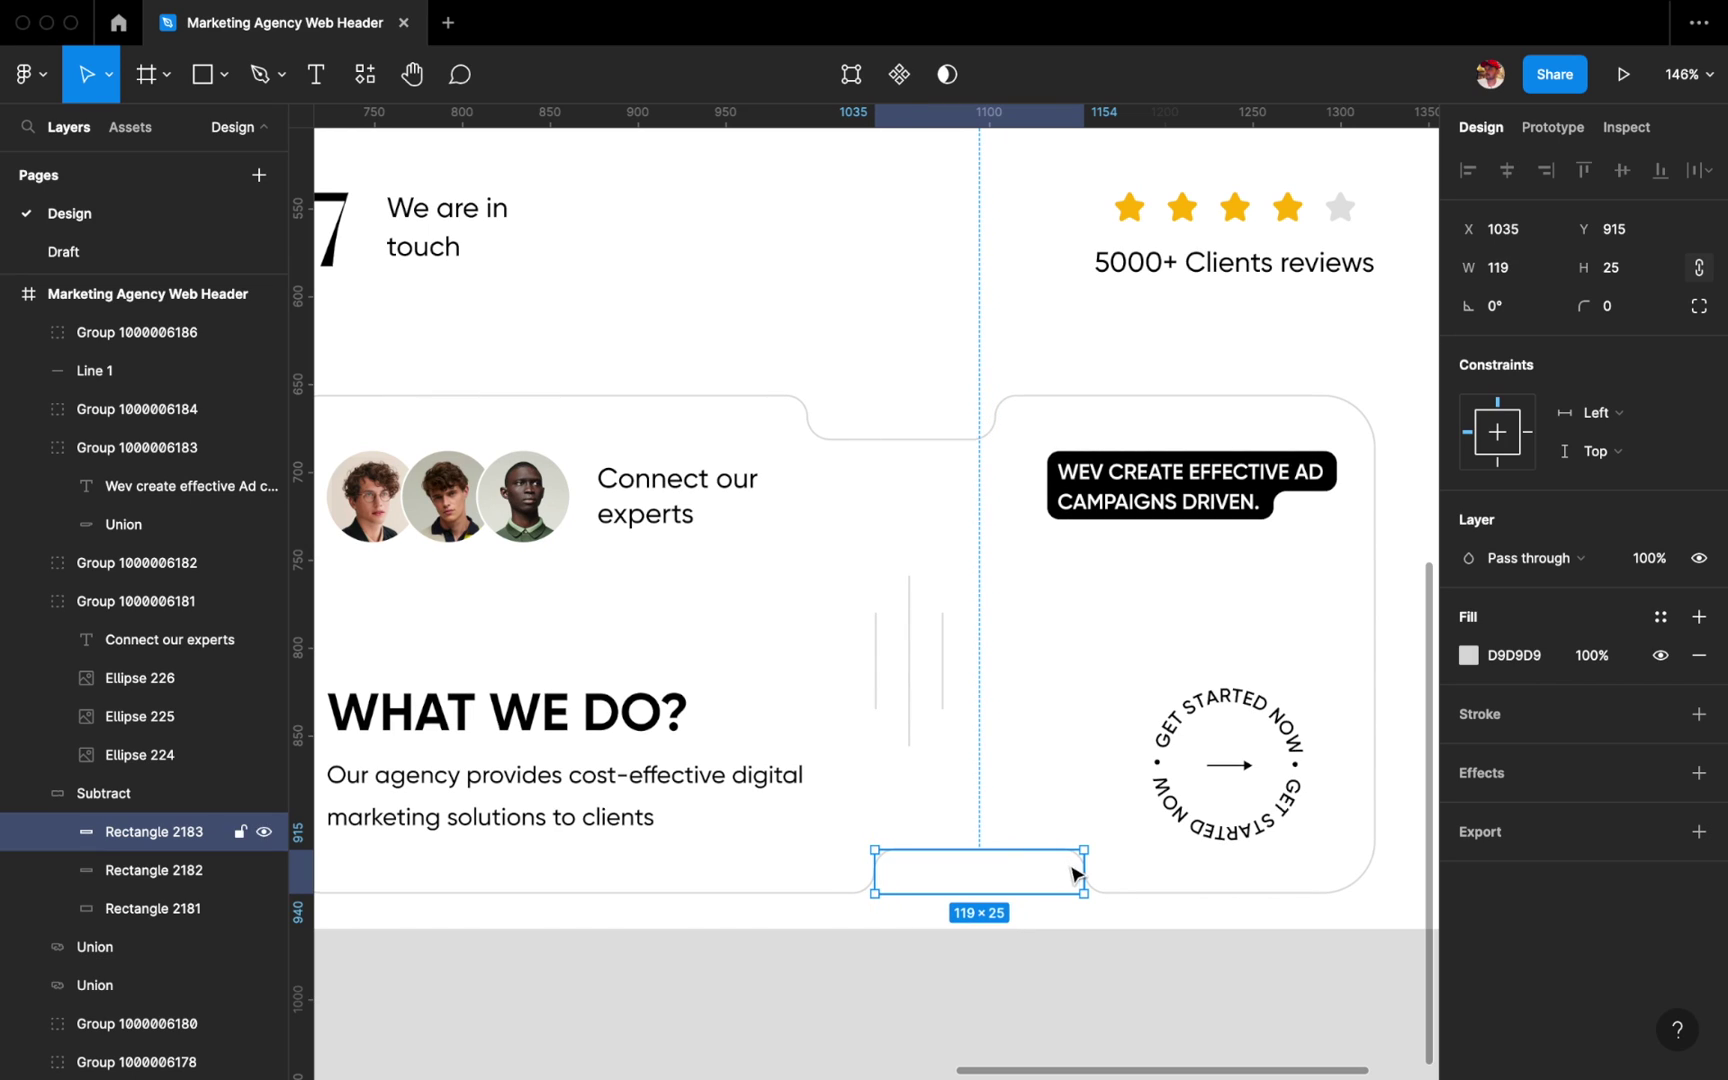
pyautogui.click(914, 671)
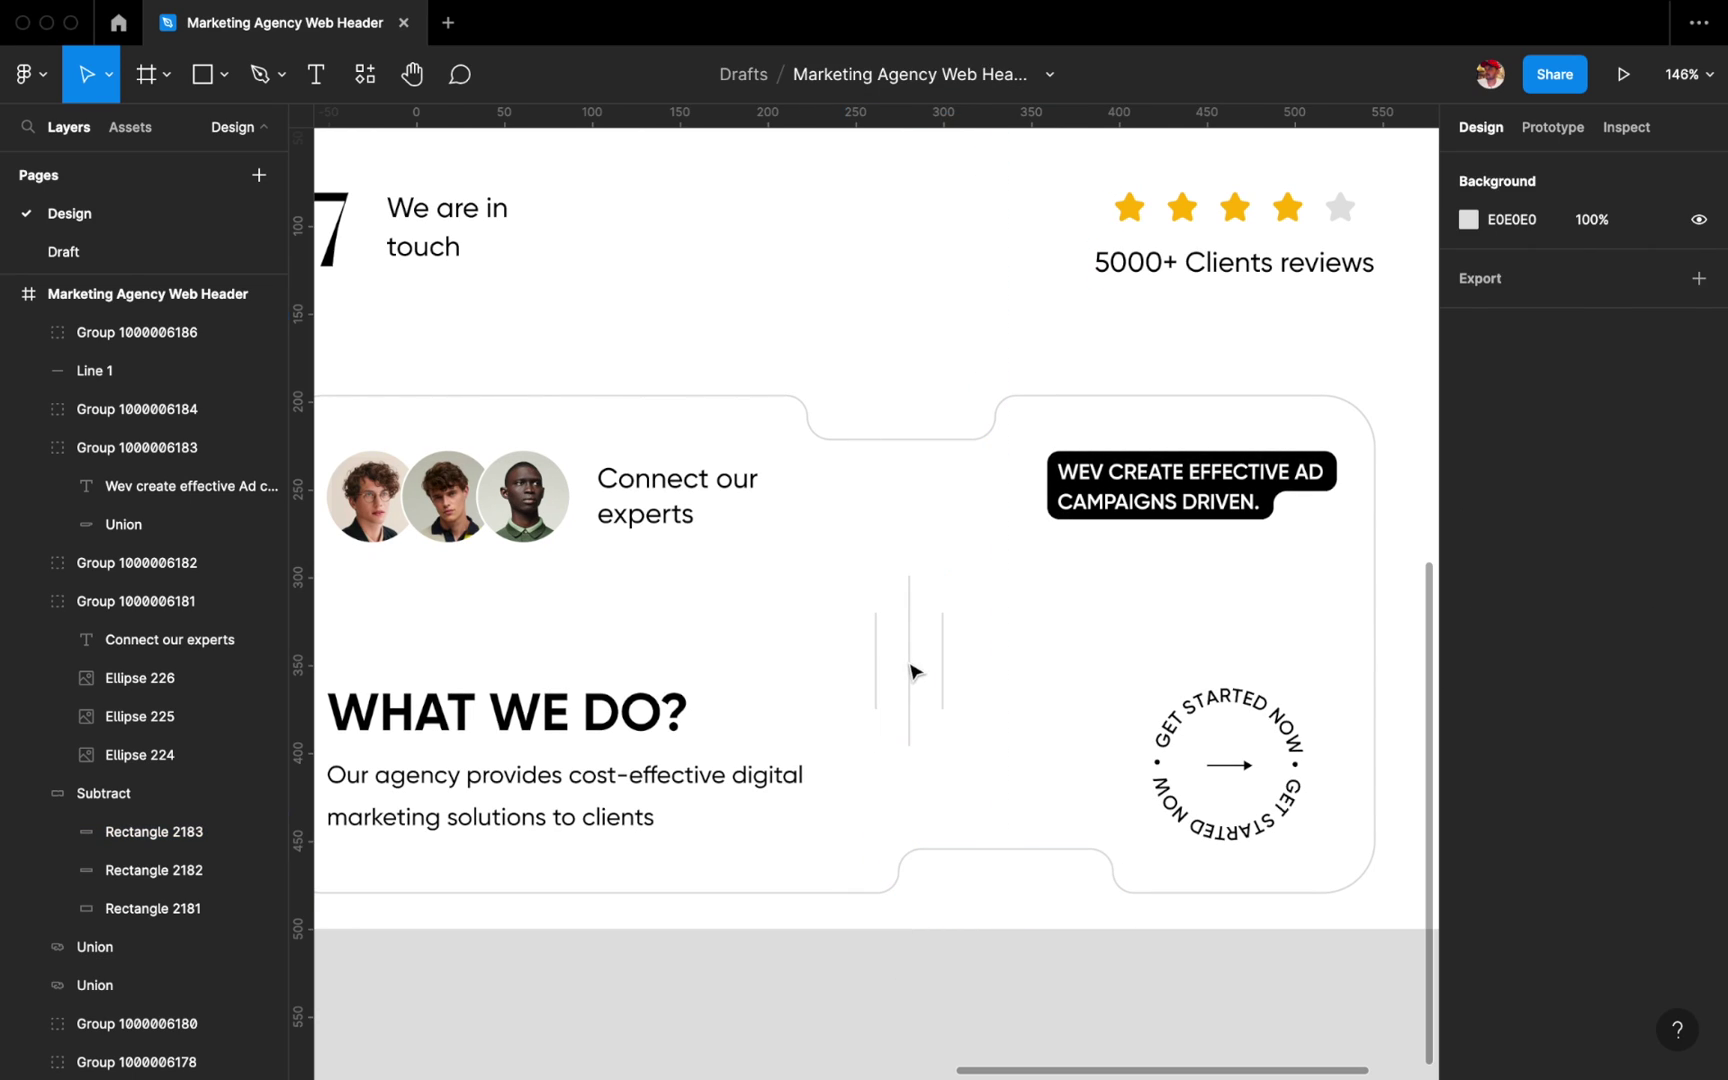
# Tilt the three-line group 15° and give it a CCCCCC stroke.
pyautogui.click(942, 600)
pyautogui.moveTo(916, 632); pyautogui.dragTo(937, 629)
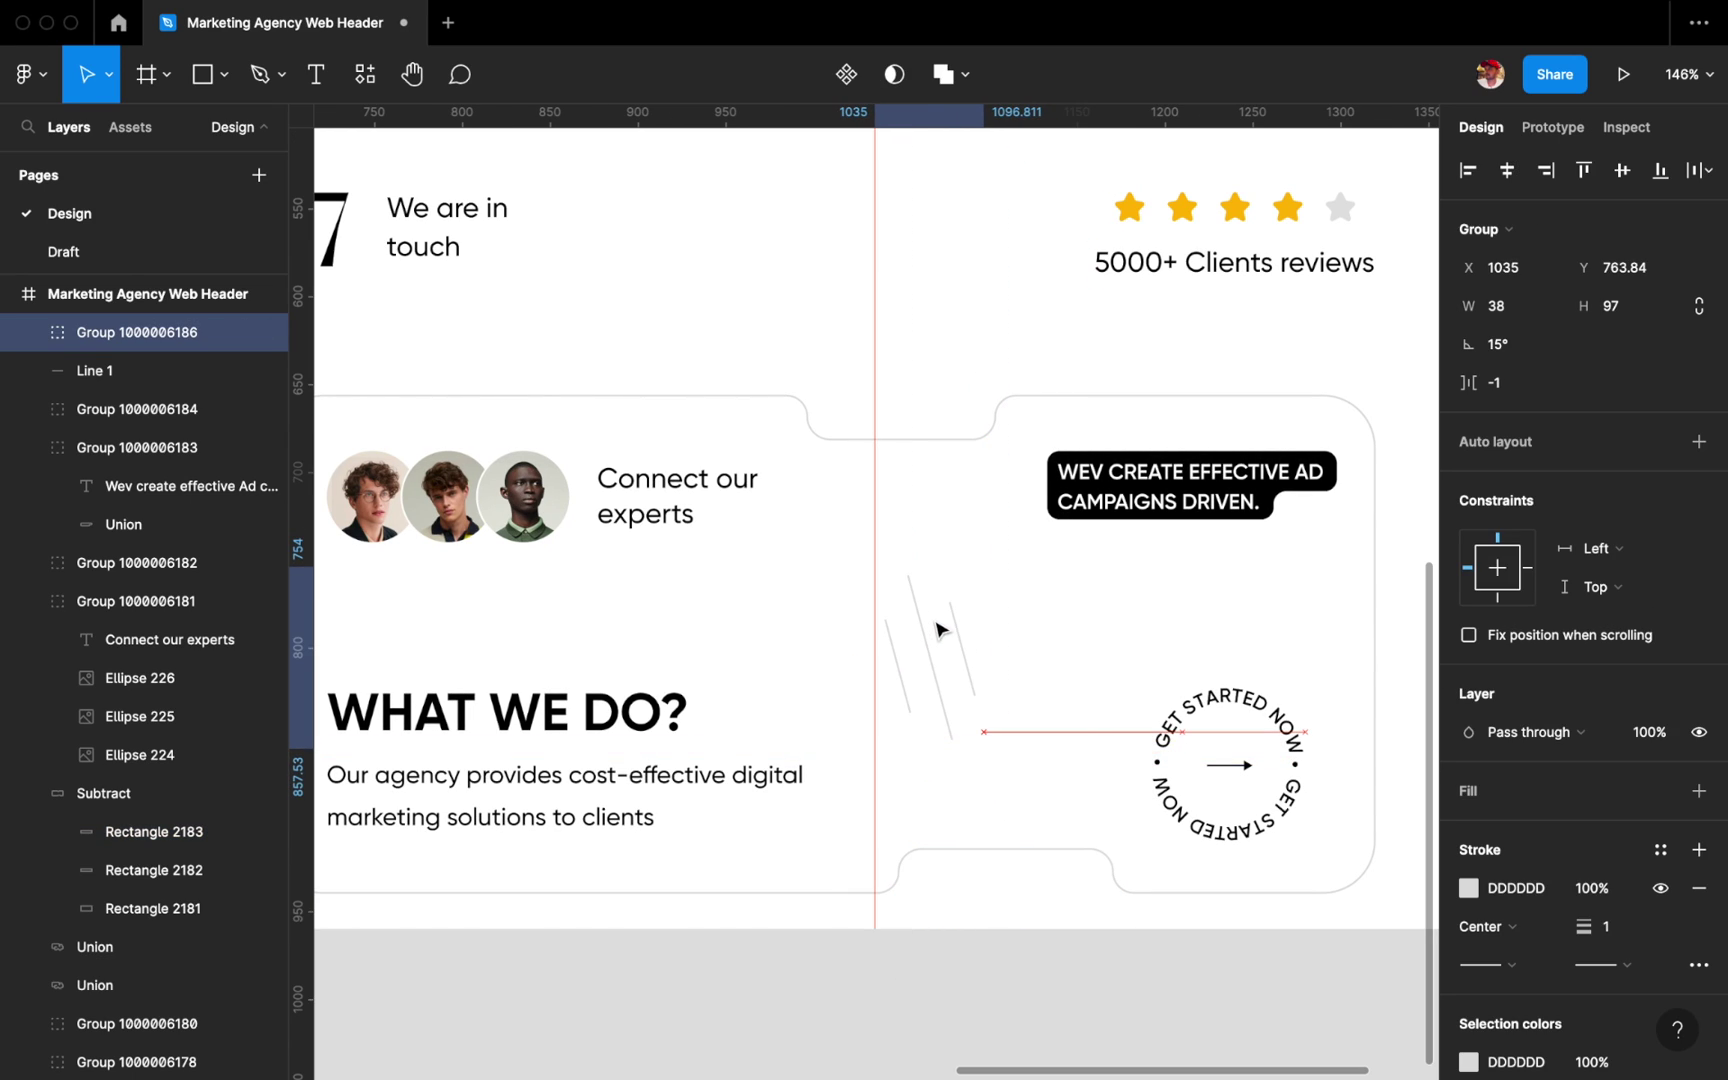
pyautogui.scroll(-3, 1468, 874)
pyautogui.click(1468, 874)
pyautogui.moveTo(1173, 522); pyautogui.dragTo(1152, 543)
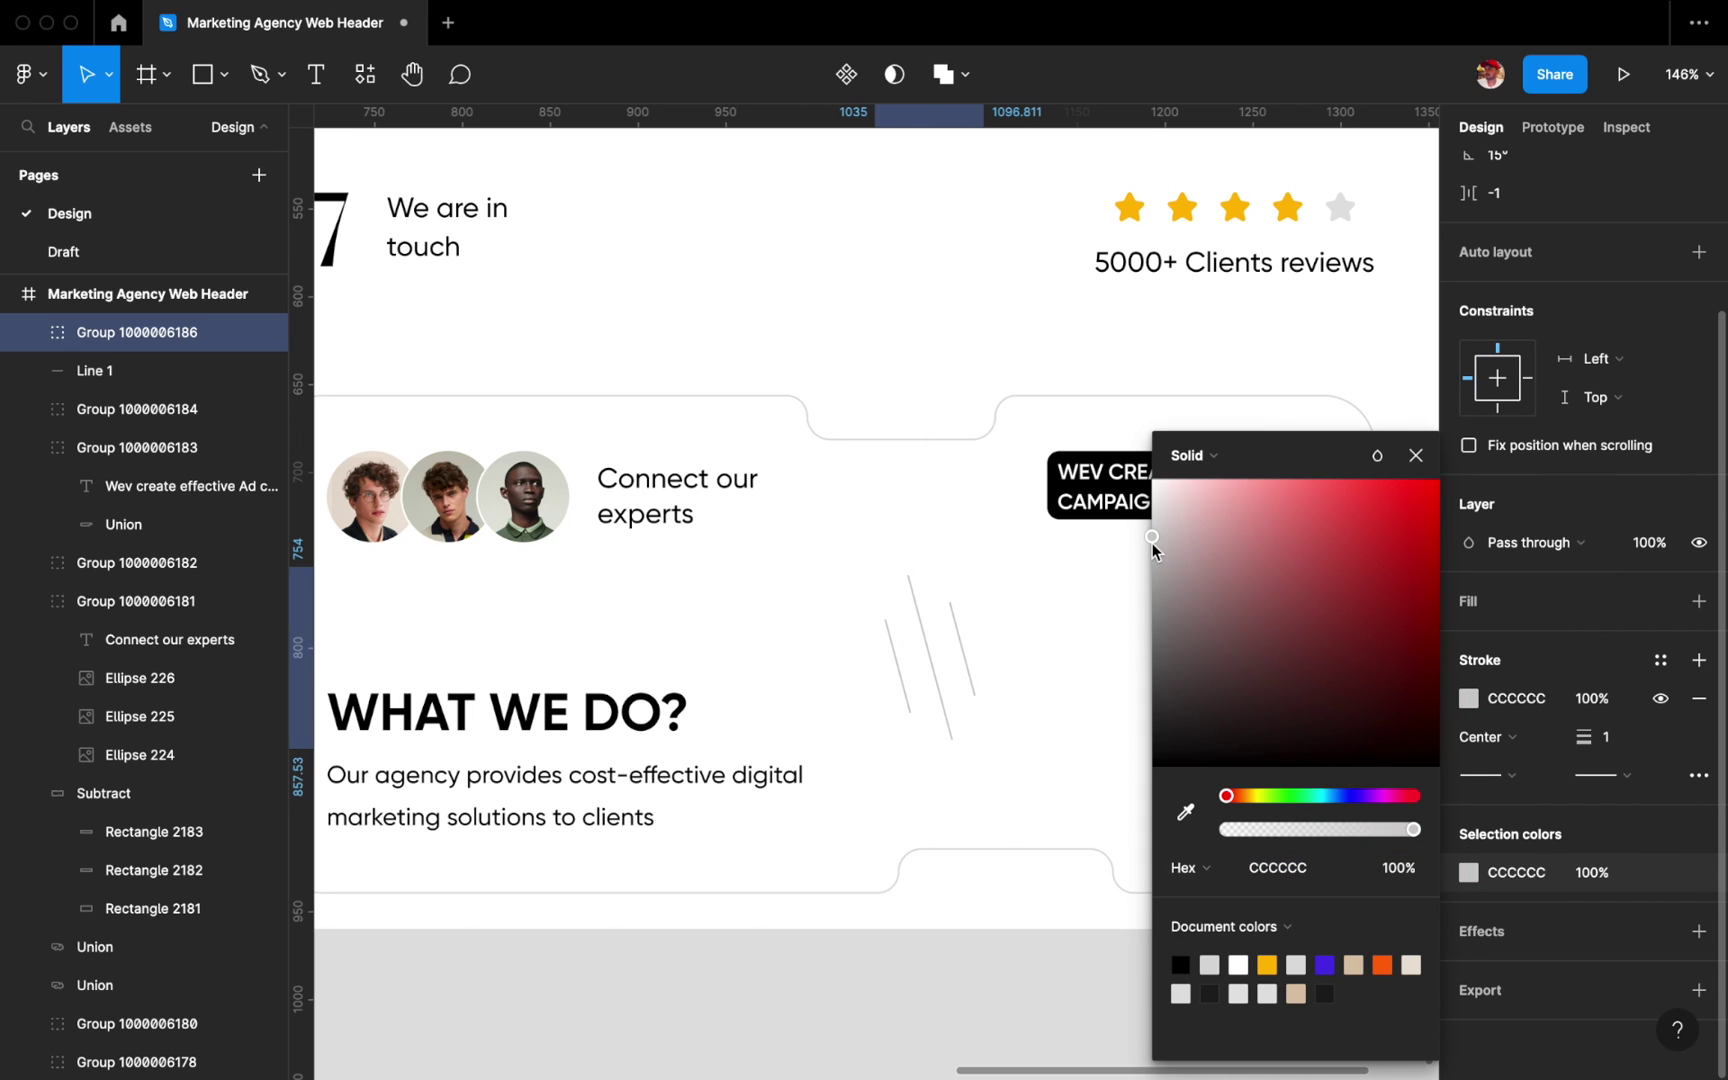
pyautogui.press('Escape')
pyautogui.hotkey('shift', '1')
pyautogui.click(980, 914)
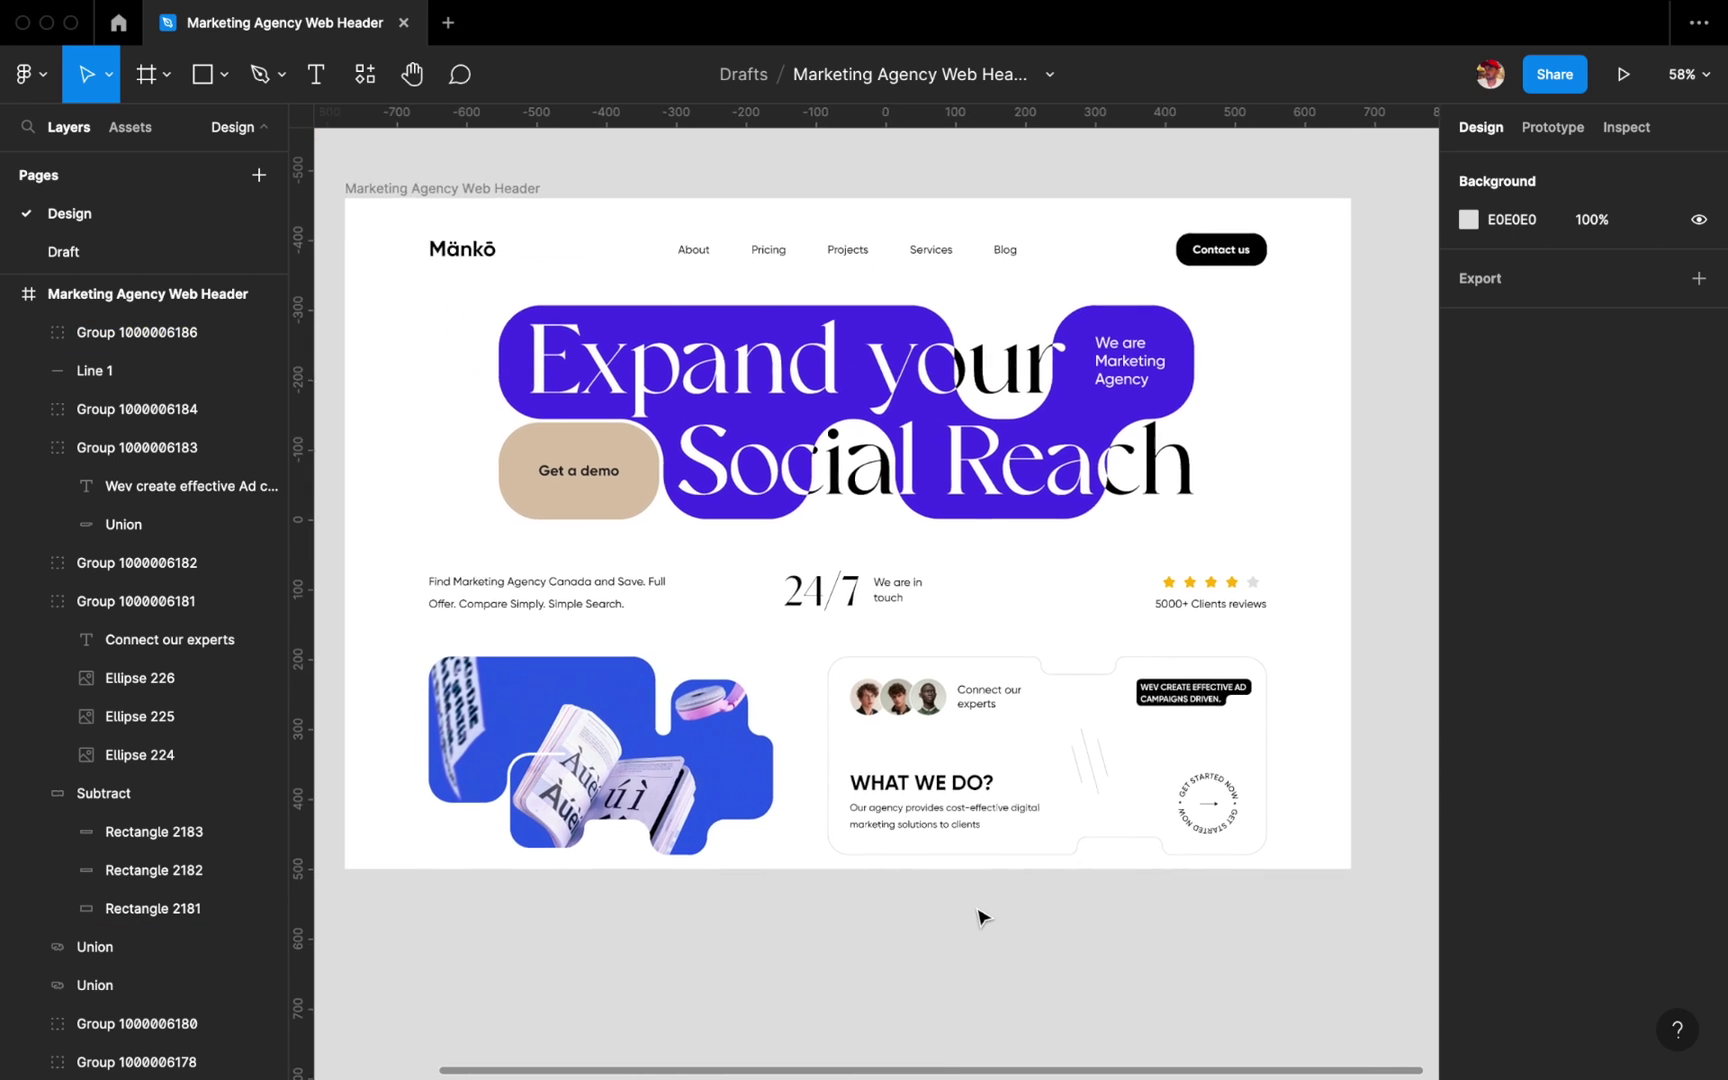
pyautogui.hotkey('shift', 'g')
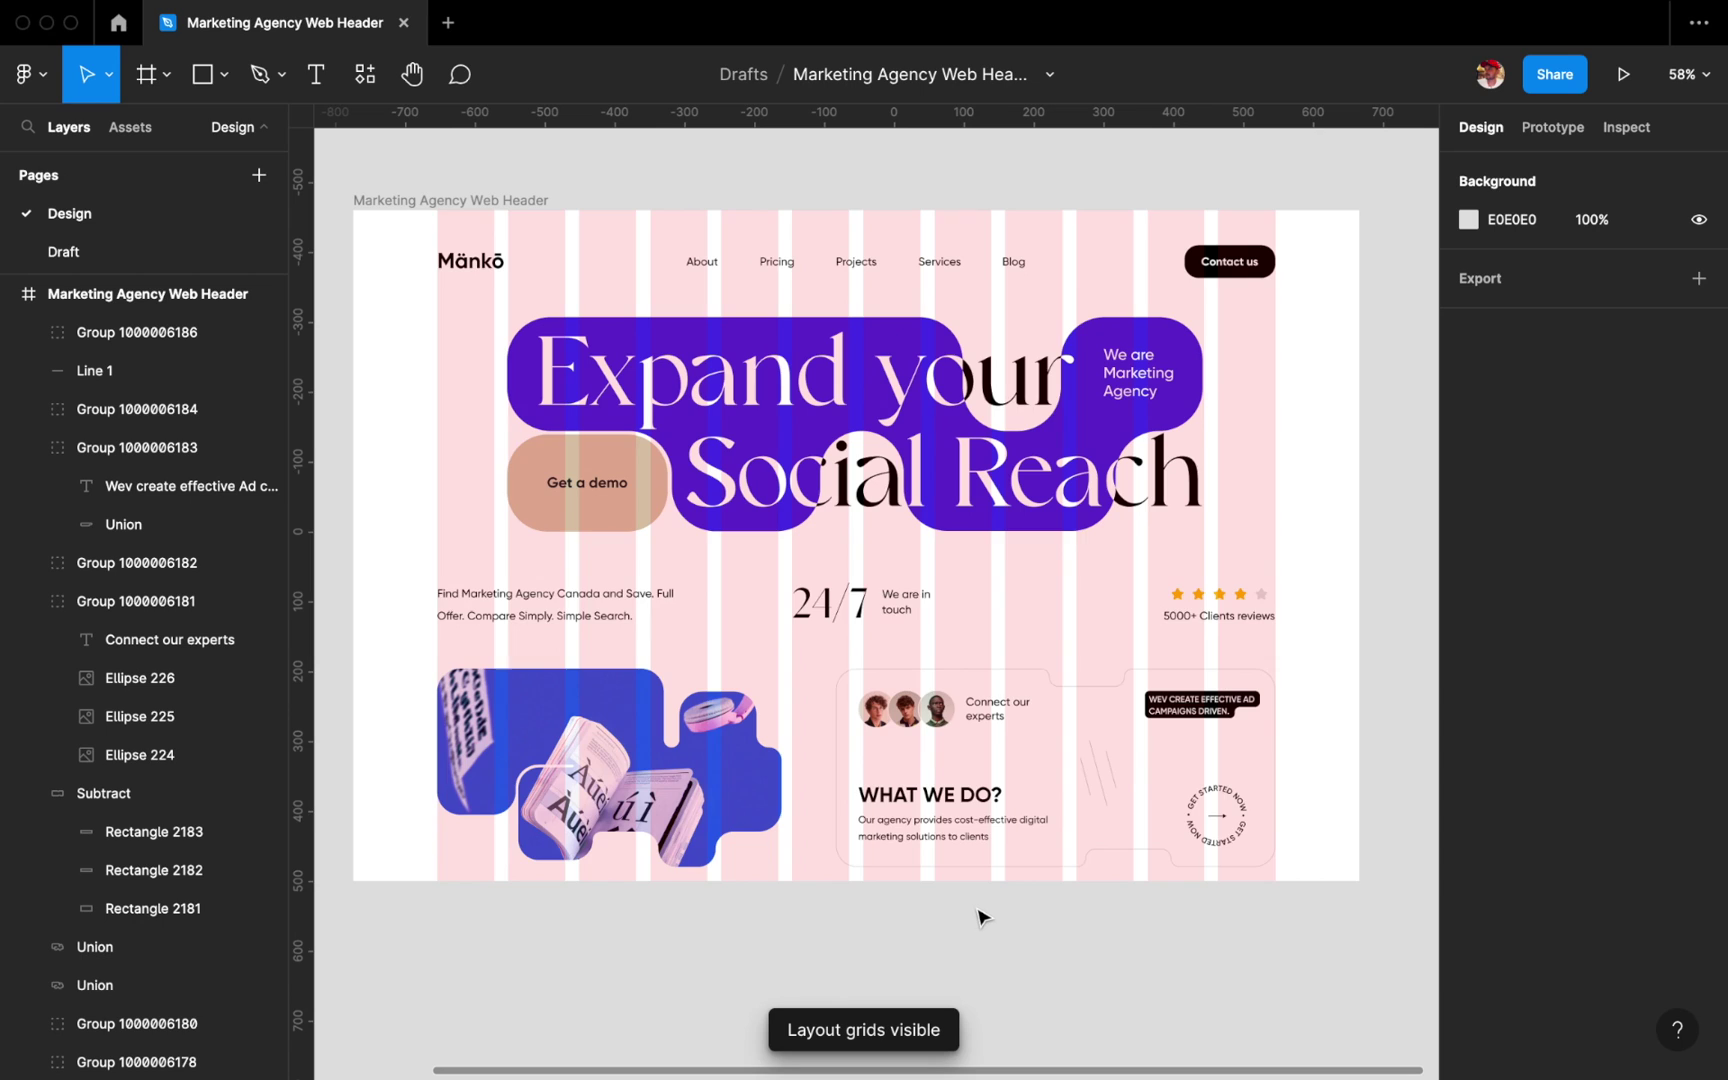
pyautogui.hotkey('shift', 'g')
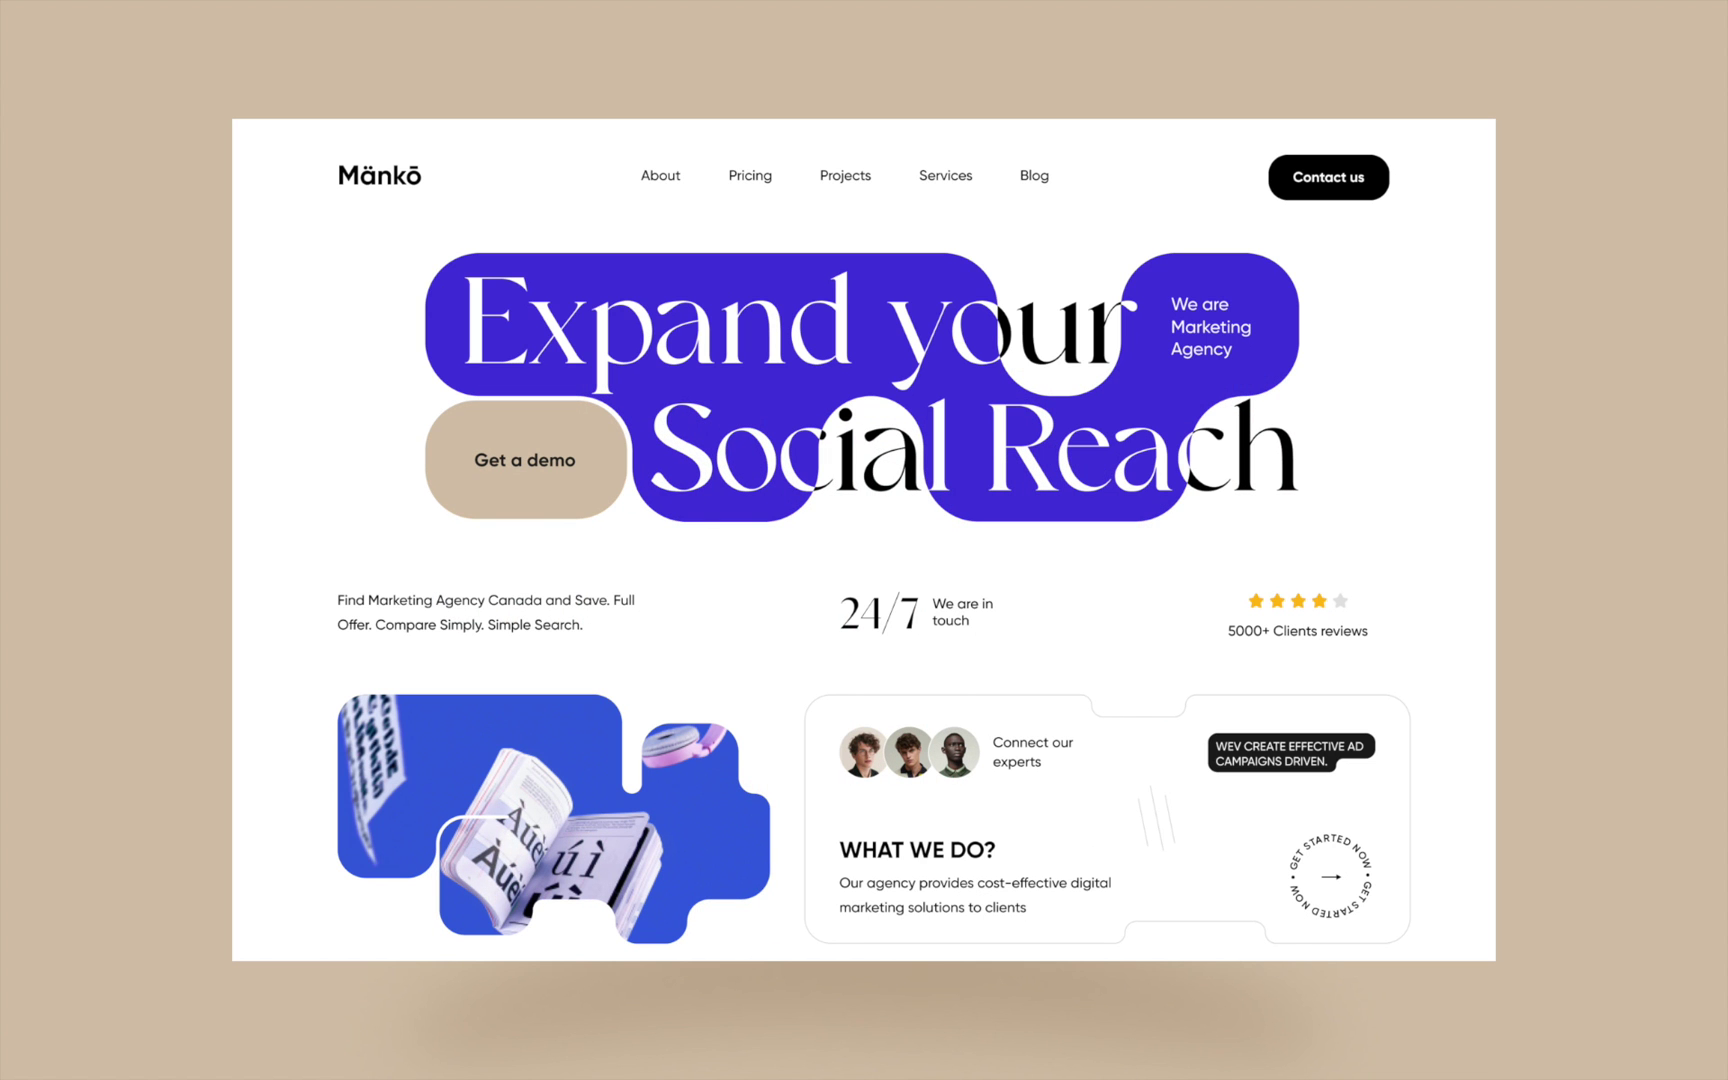